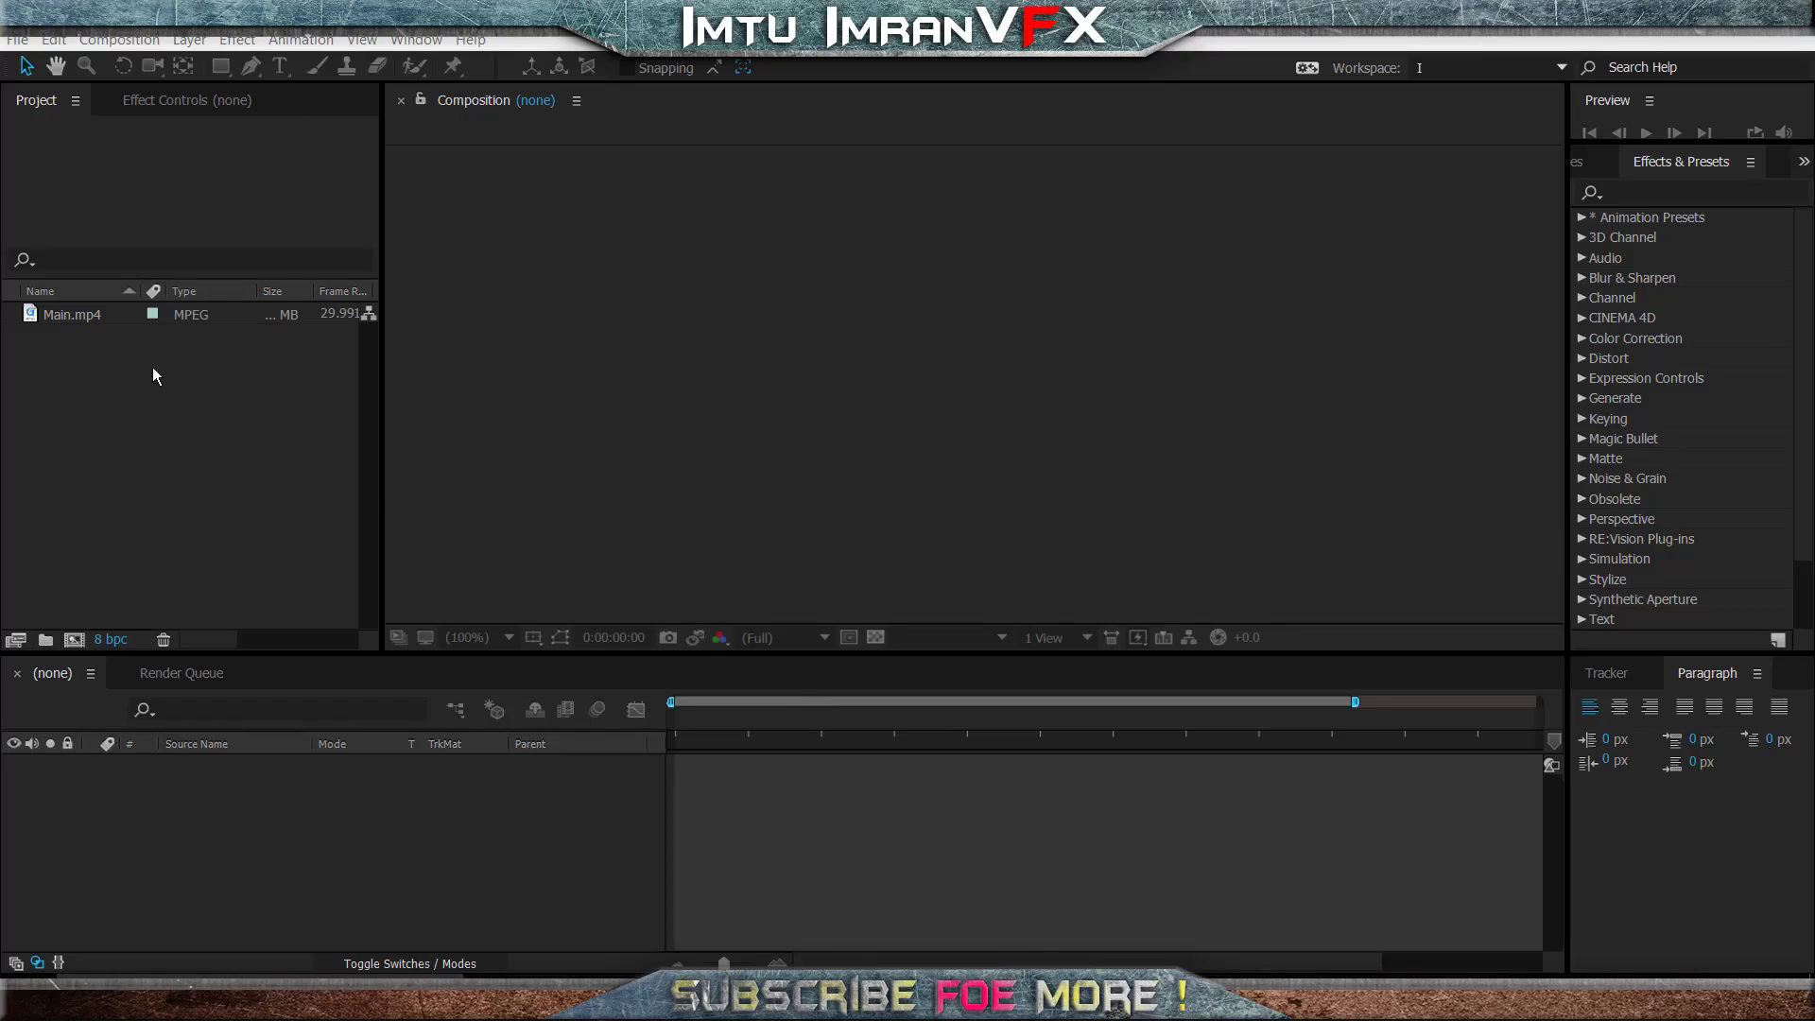
- Create a composition from the Main.mp4 footage
left_click_drag(83, 314, 99, 479)
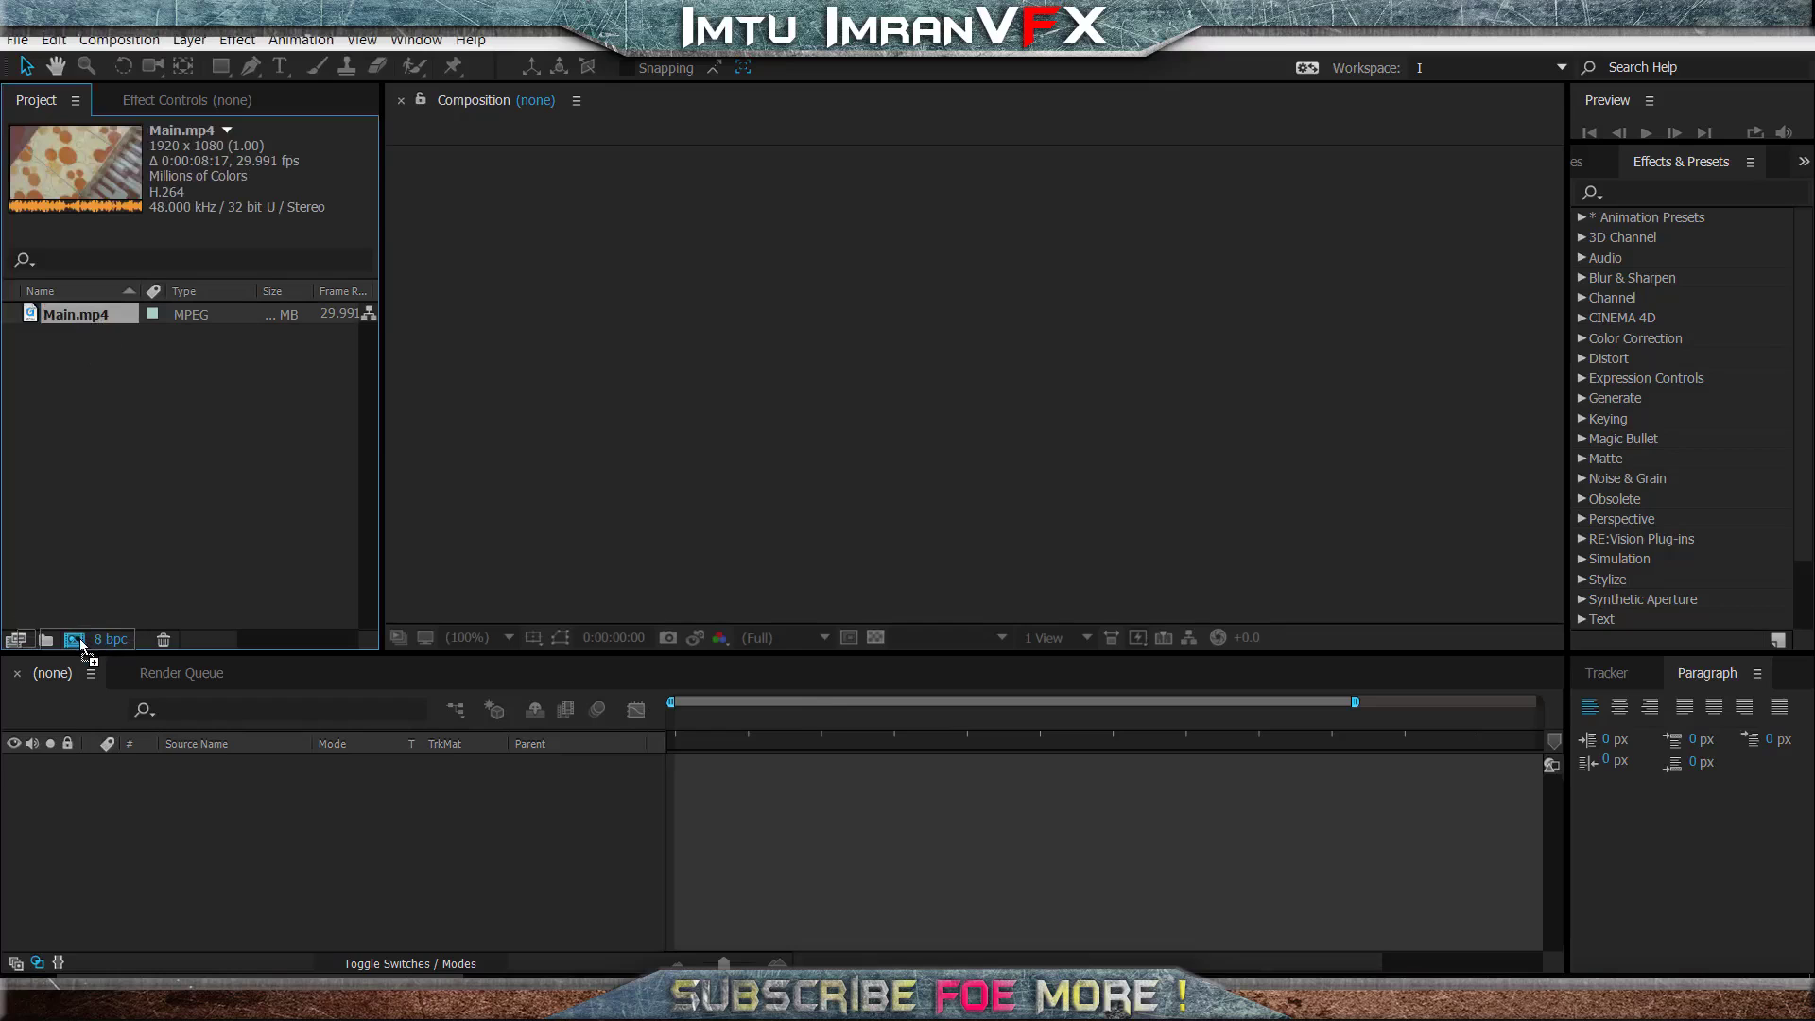
left_click_drag(82, 645, 76, 641)
left_click(595, 849)
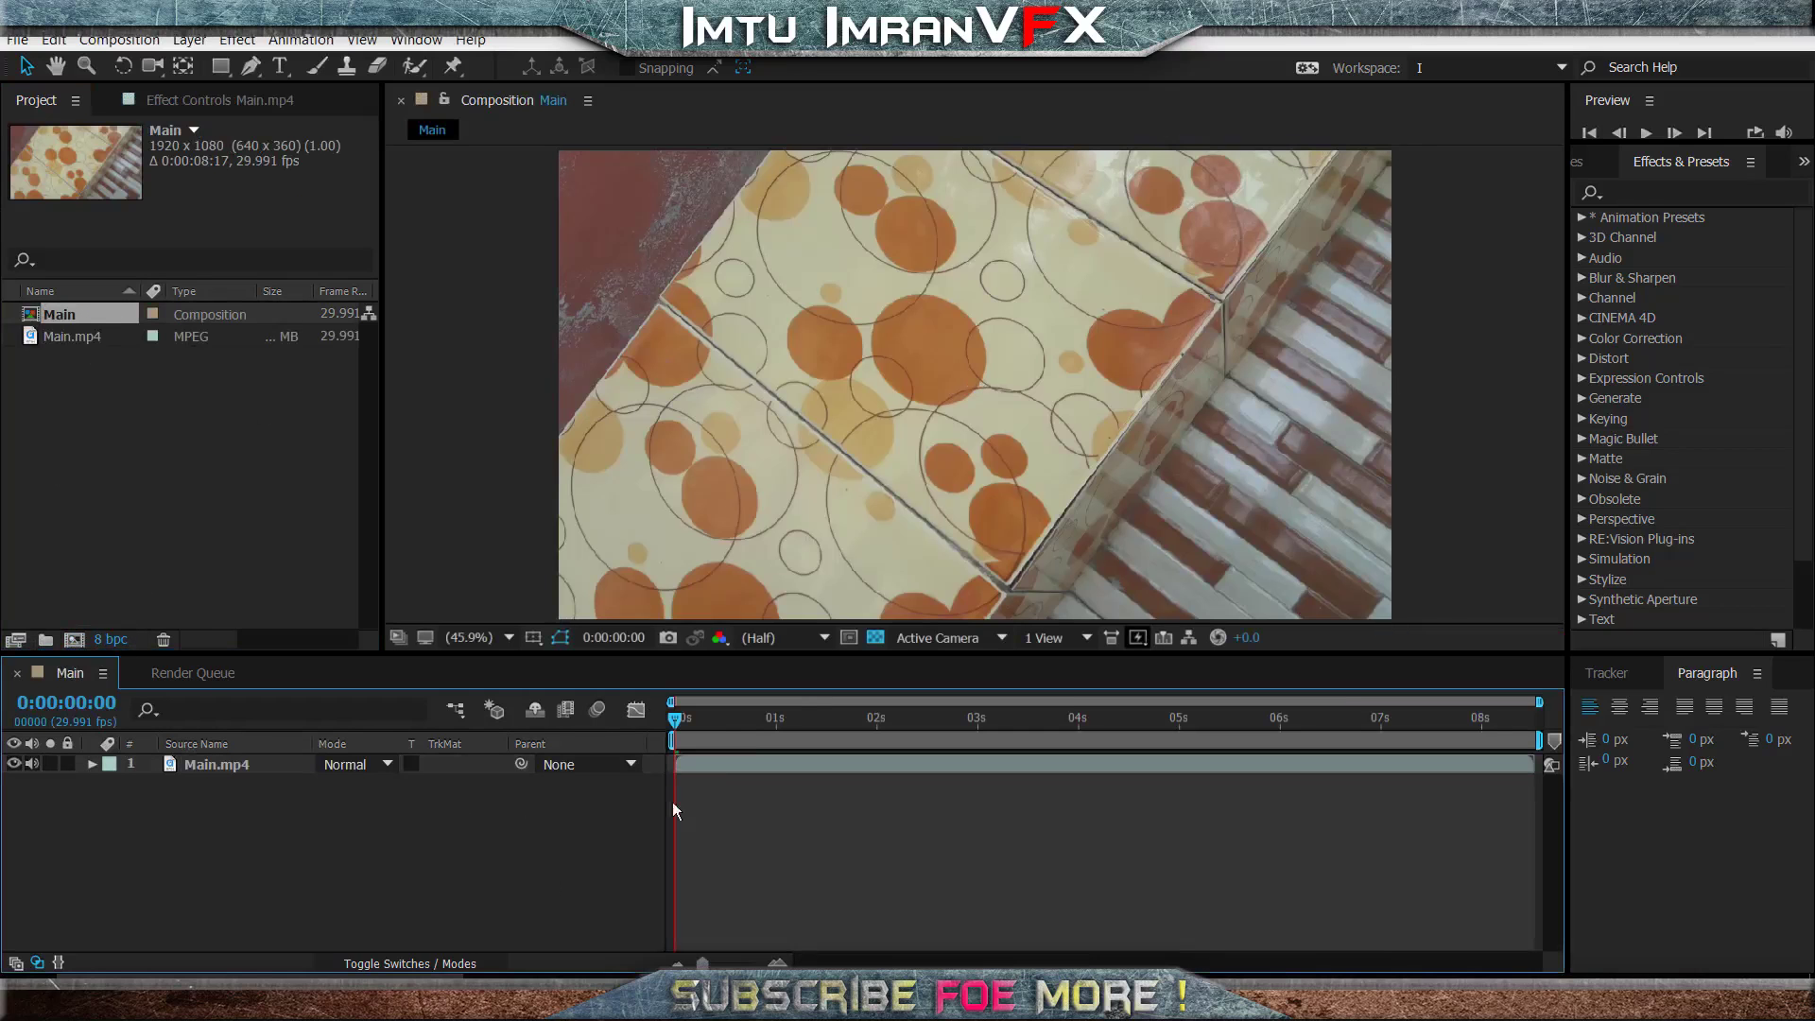
- Set the work area to start at 0:00:02:01 and trim the composition to it
left_click_drag(713, 723, 102, 723)
left_click_drag(1163, 720, 881, 735)
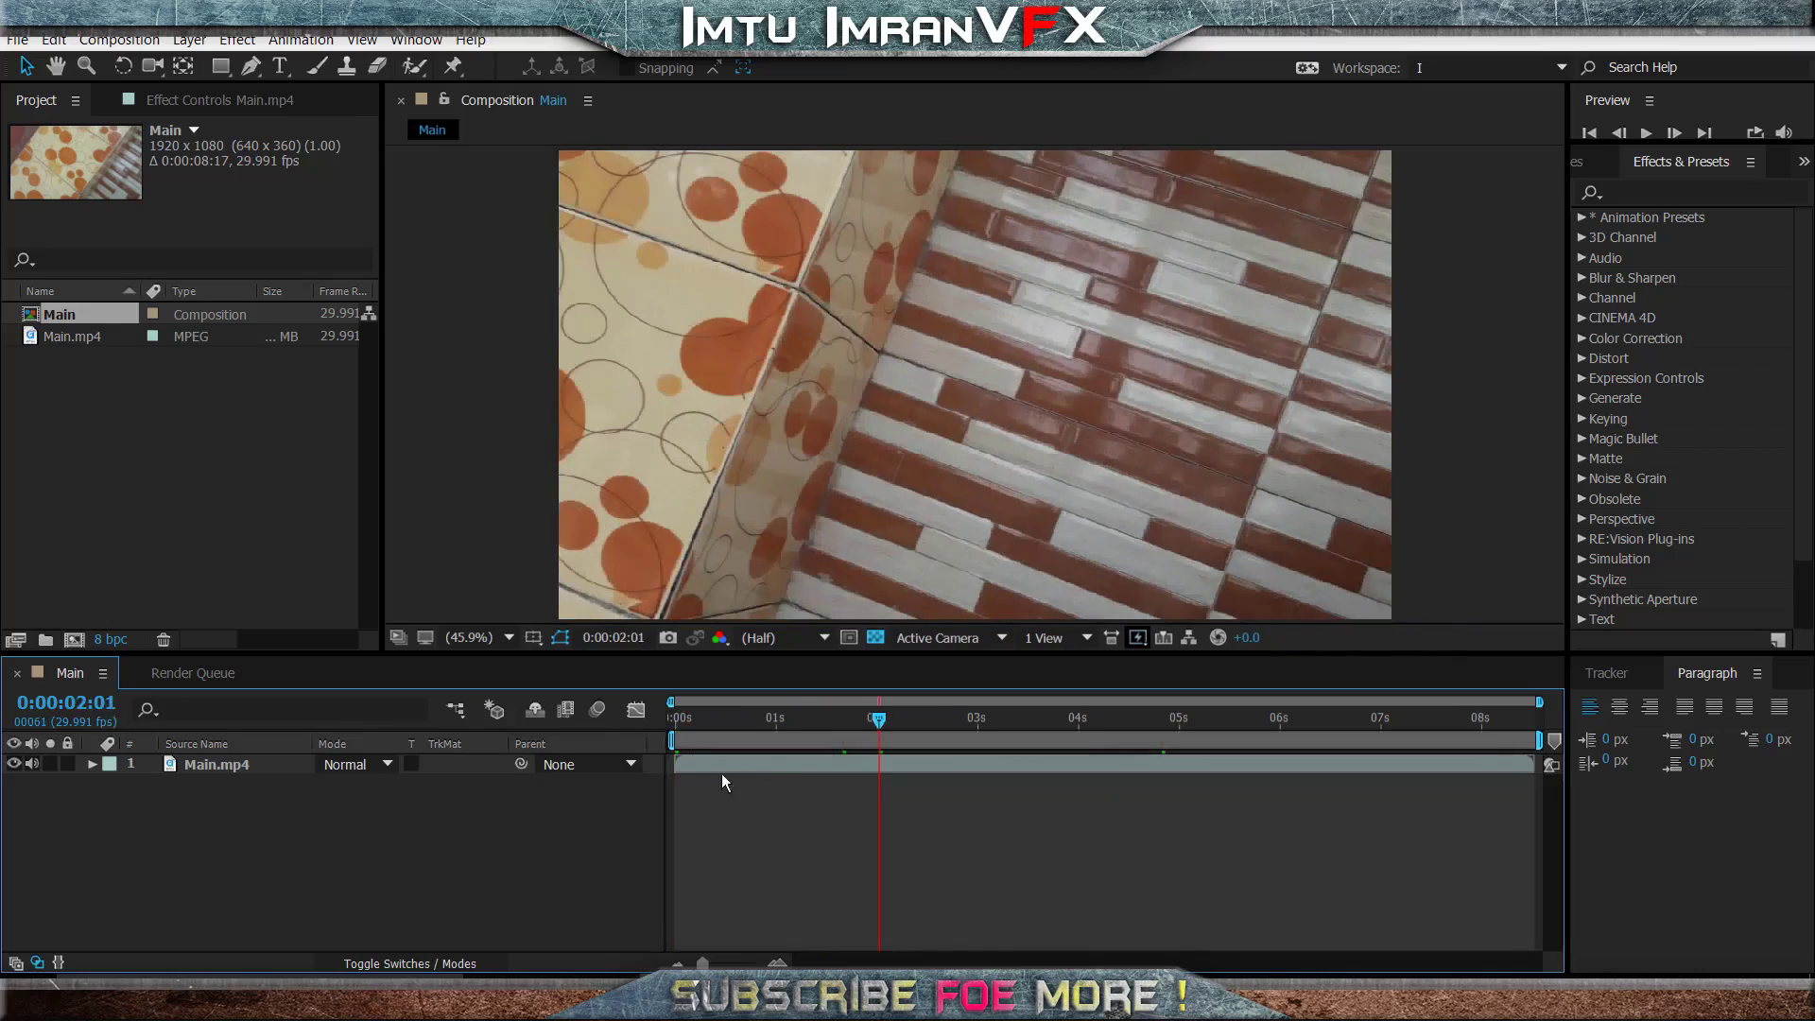
left_click_drag(669, 741, 875, 742)
right_click(905, 739)
left_click(996, 794)
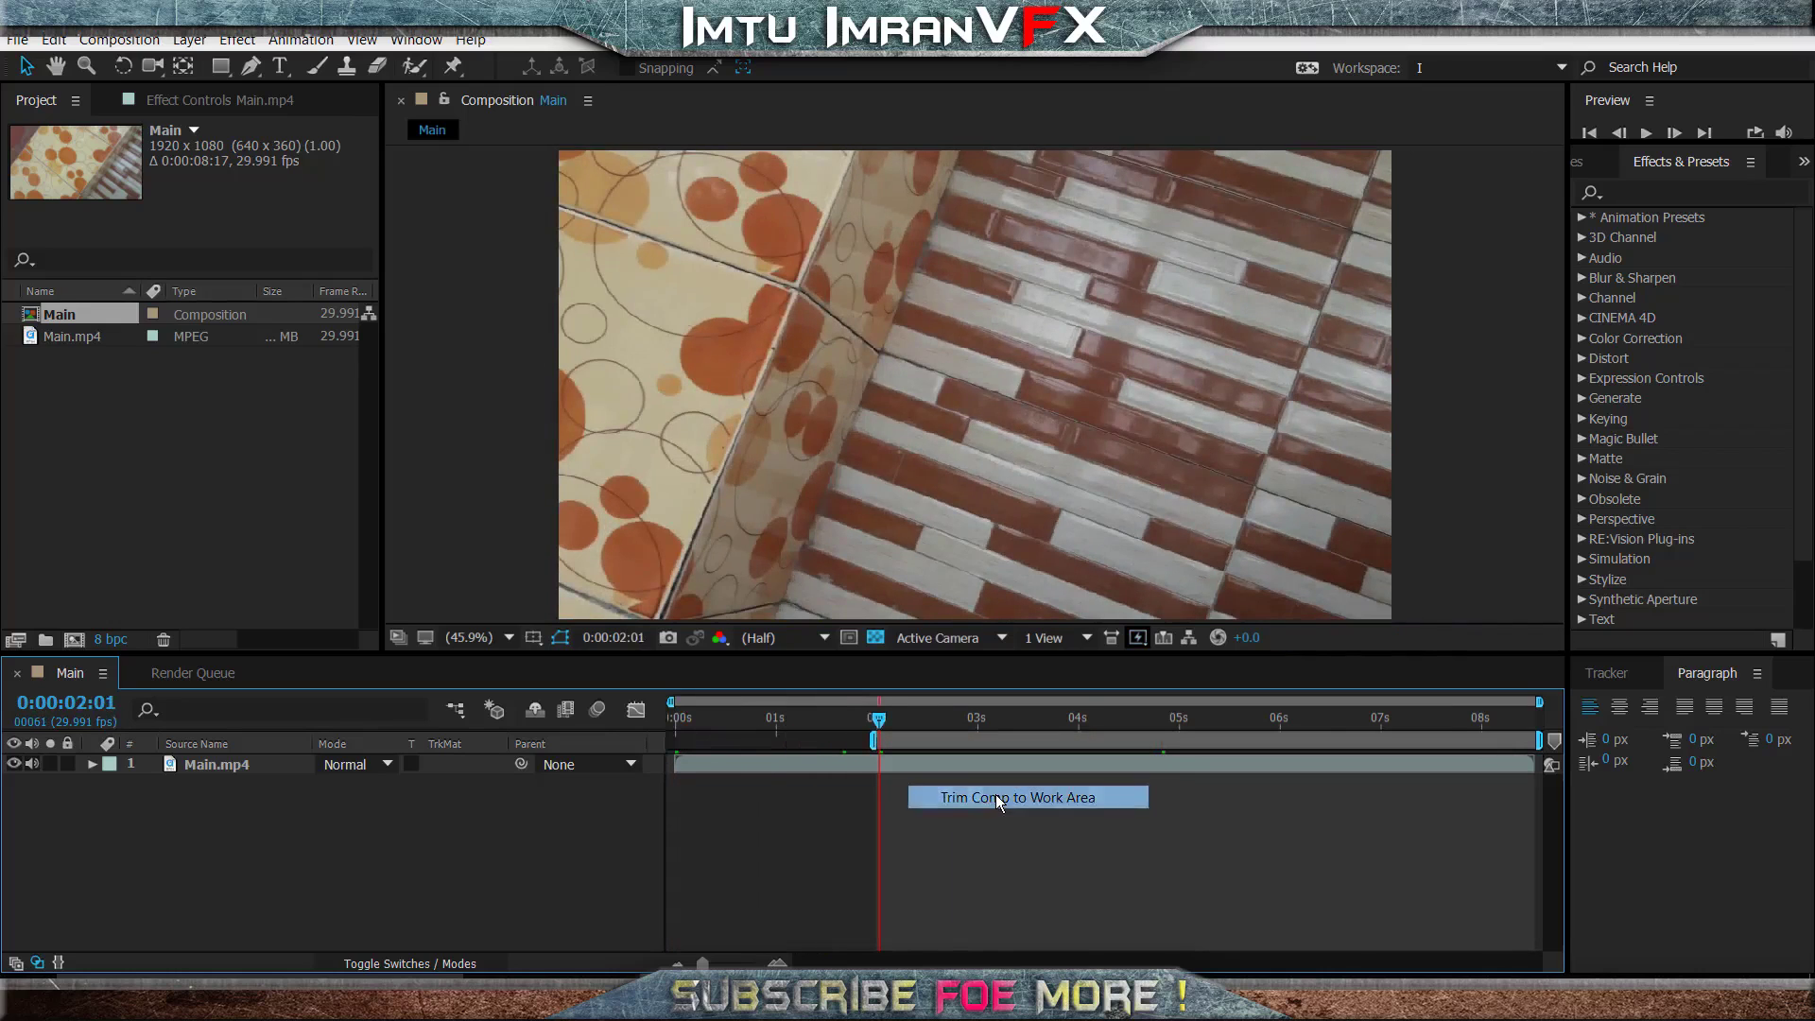
- Run the Track Camera analysis on the Main.mp4 layer
left_click_drag(753, 718, 987, 775)
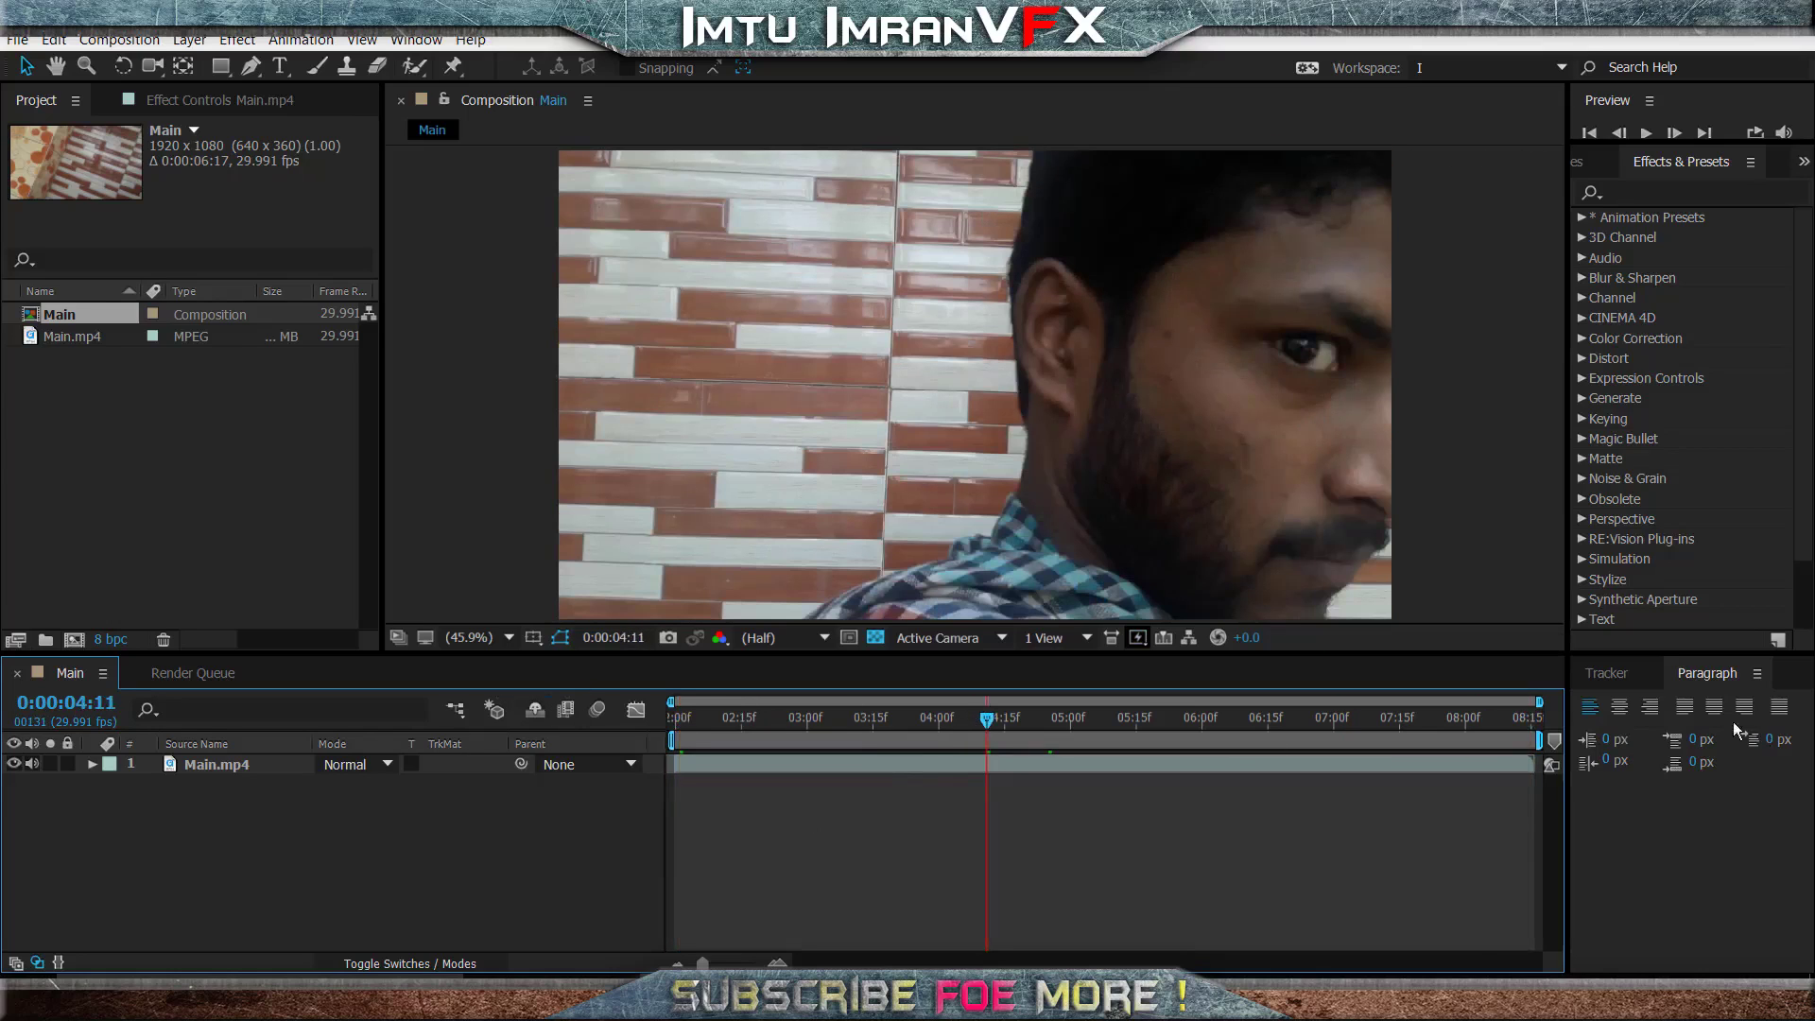
left_click(1637, 677)
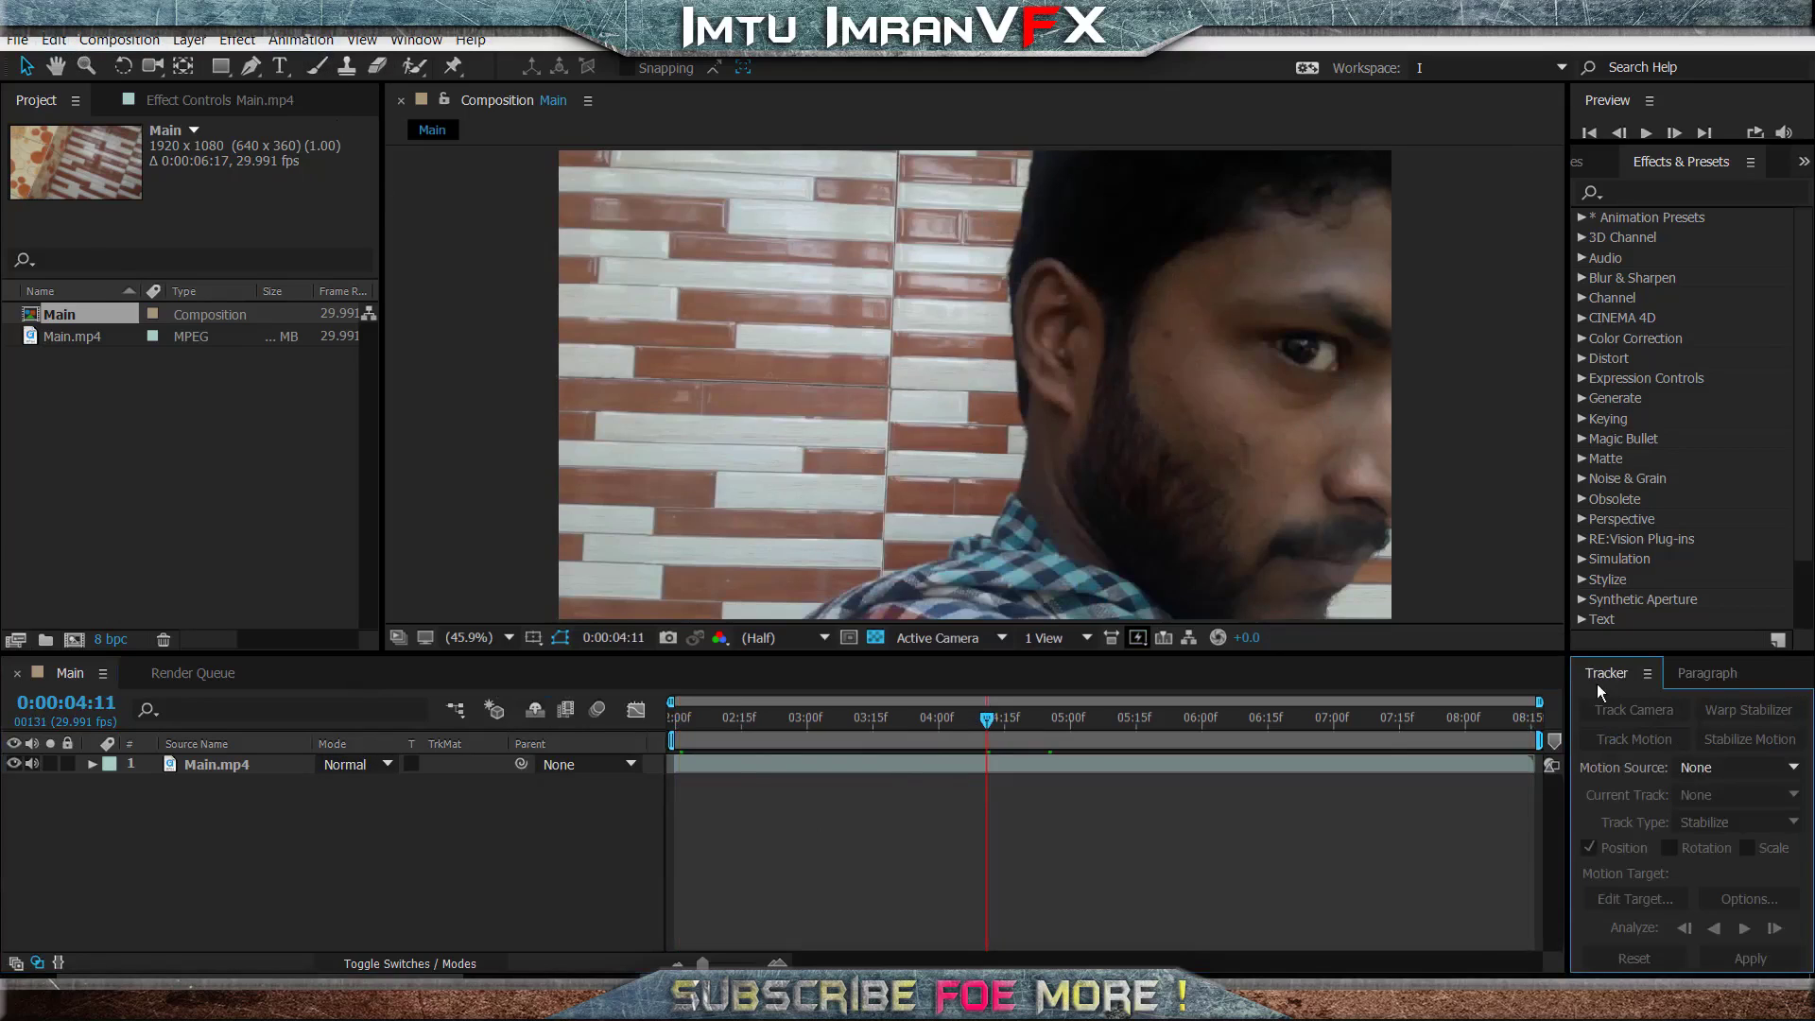
left_click(413, 42)
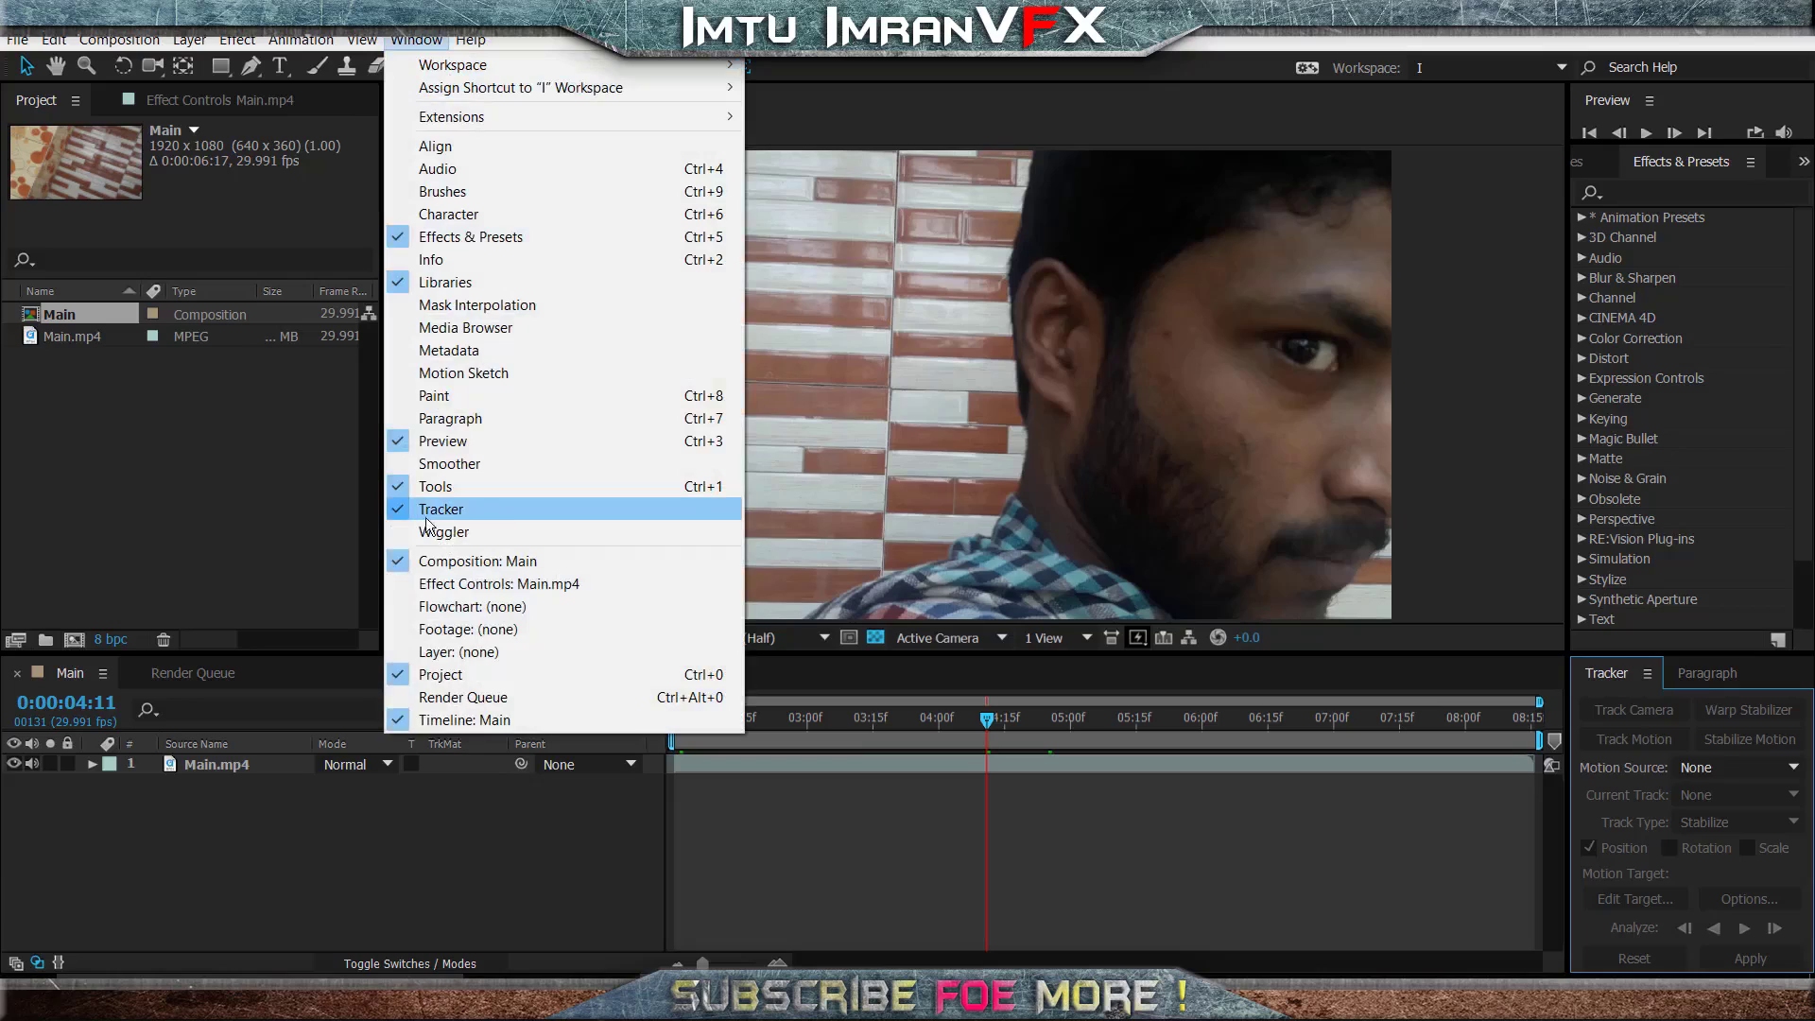
left_click(1629, 669)
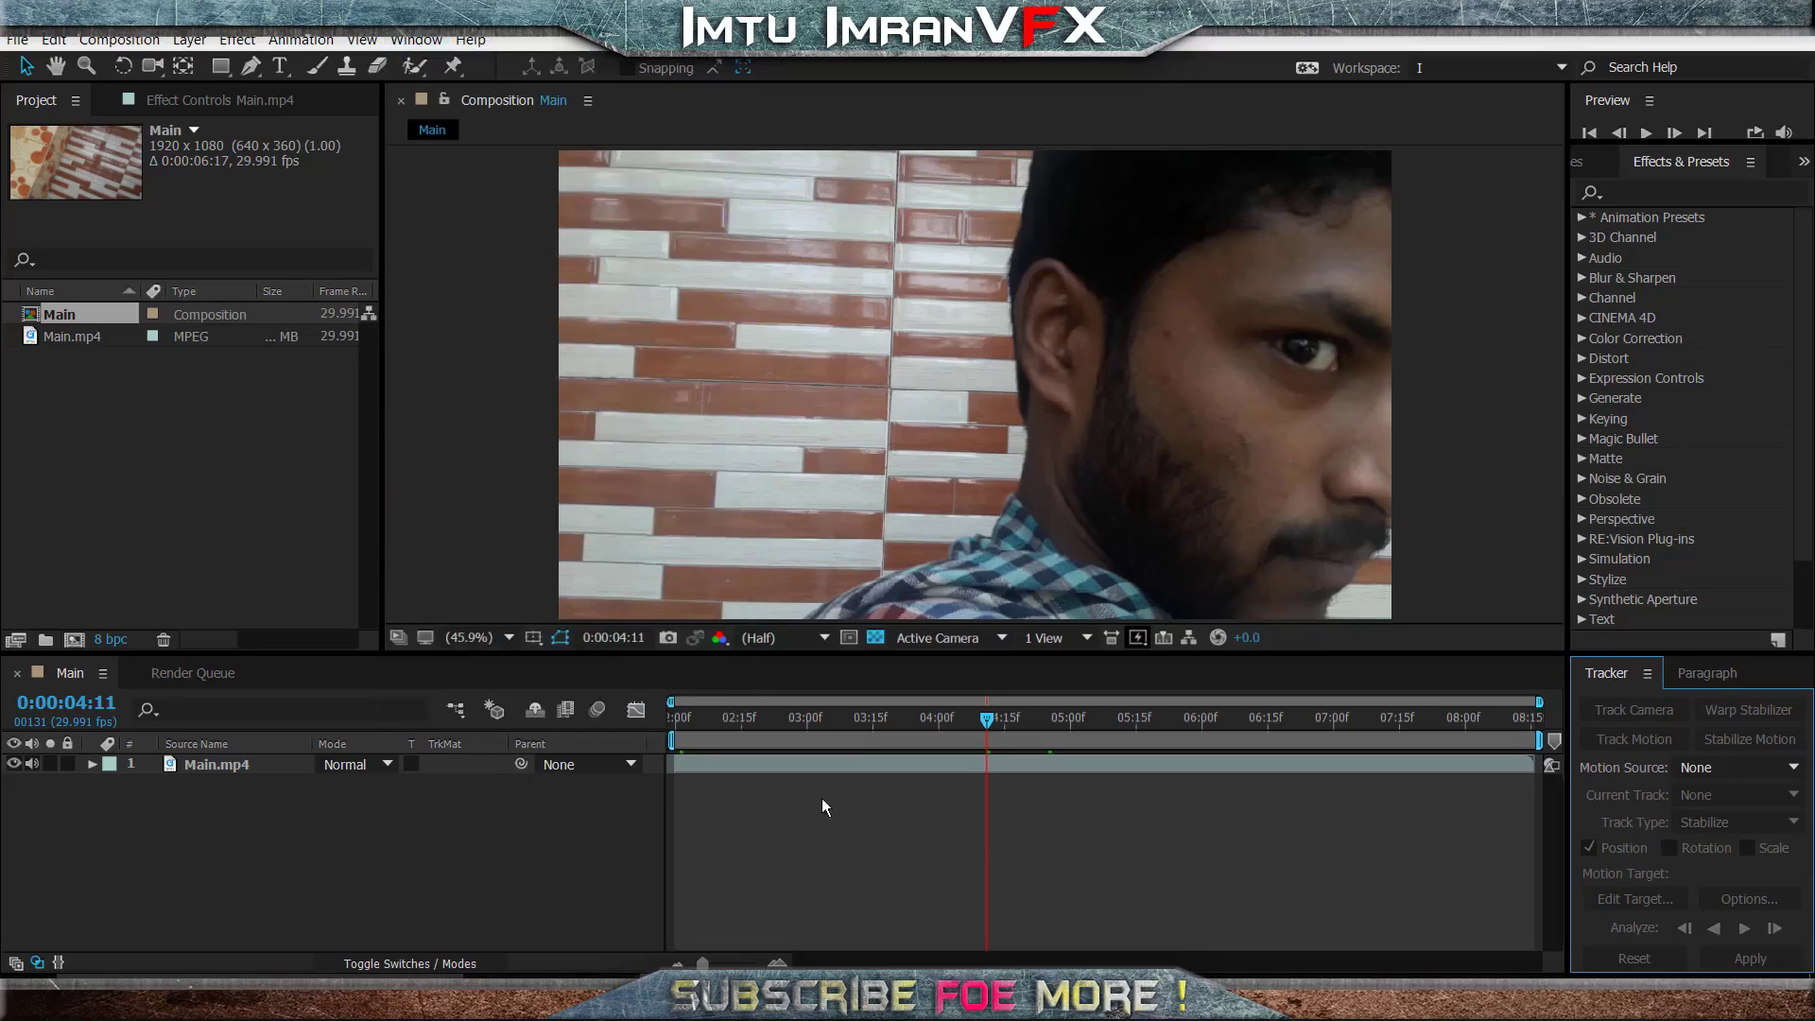
left_click(231, 762)
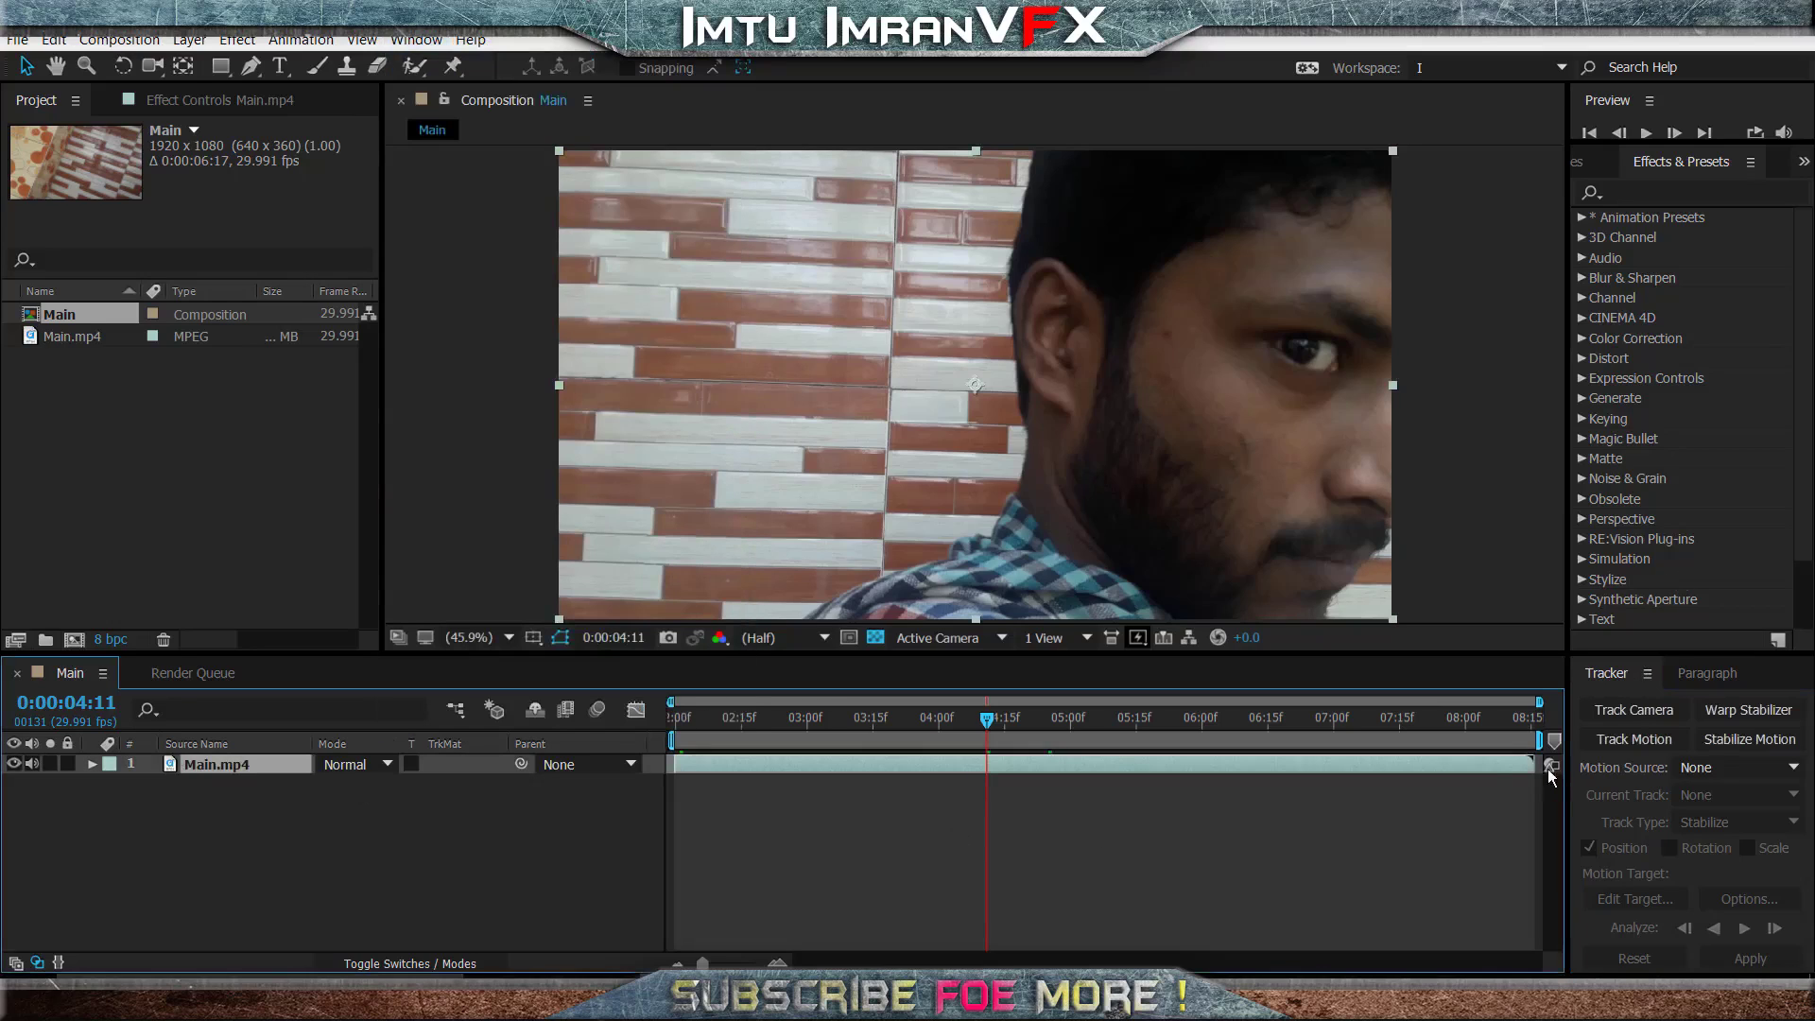
left_click(1647, 716)
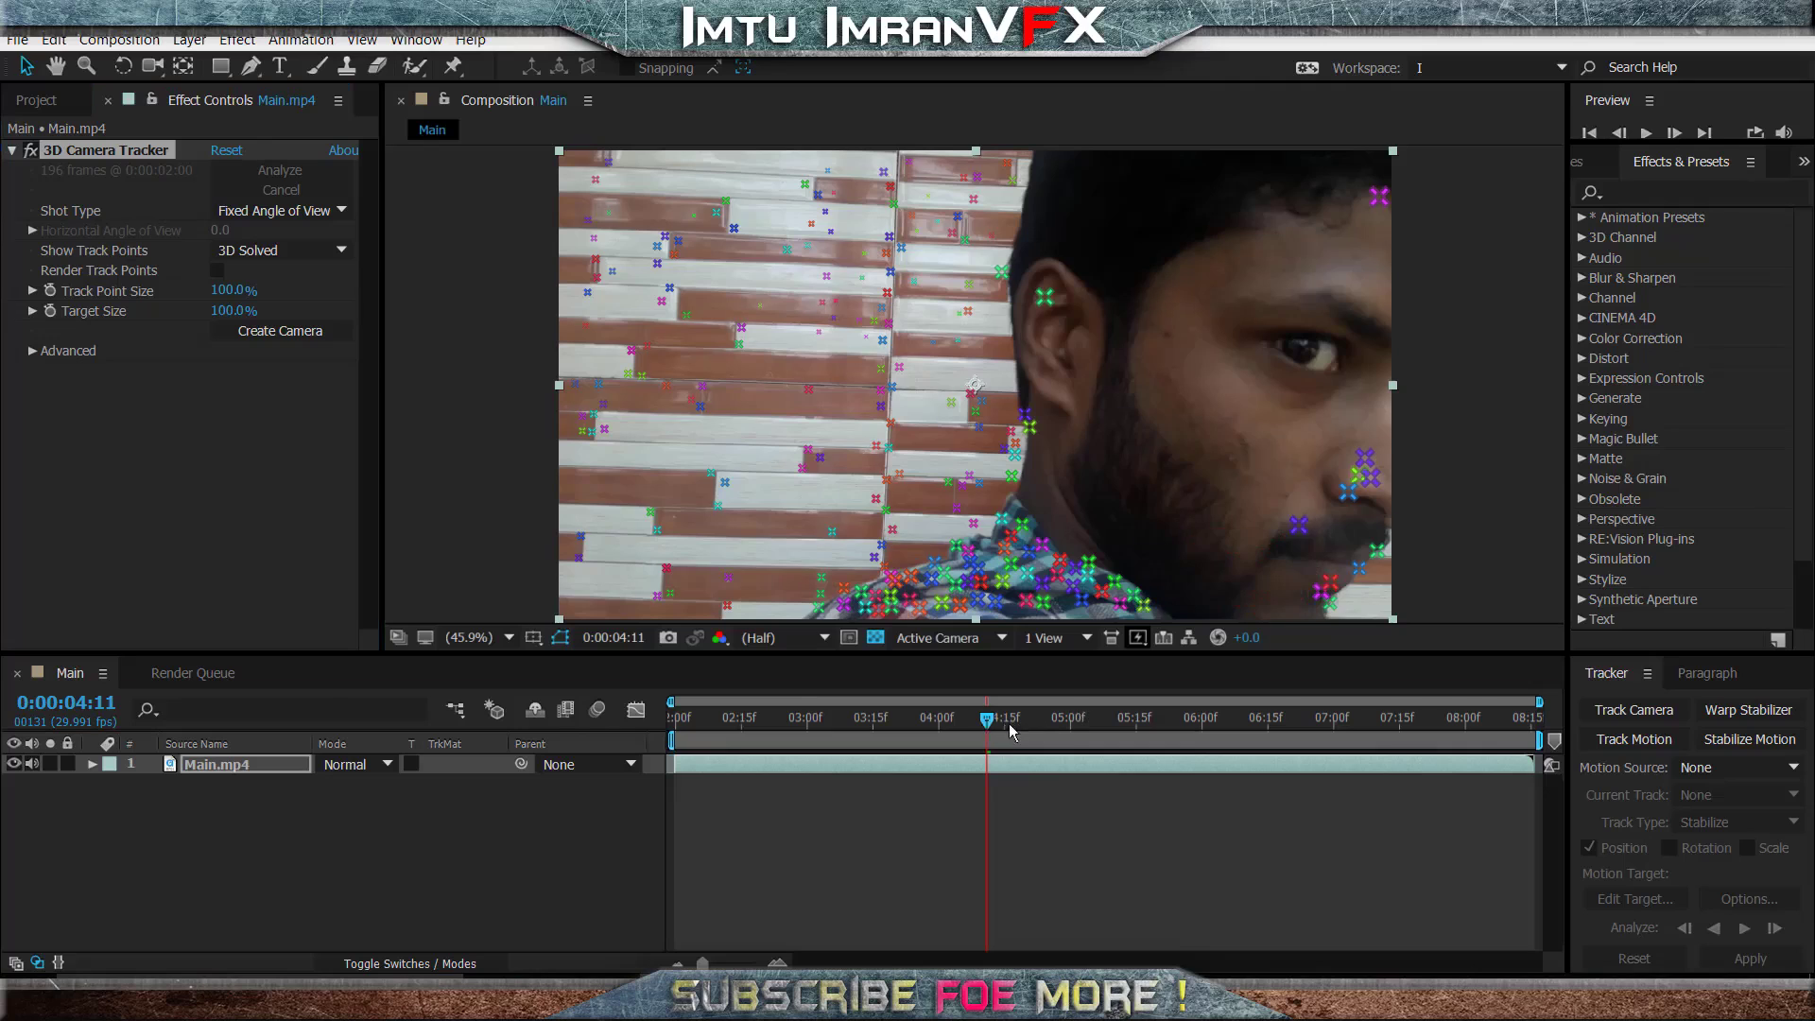
- At 0:00:06:22, create a solid and camera from the track points on the man's cheek
left_click_drag(1013, 732, 1301, 723)
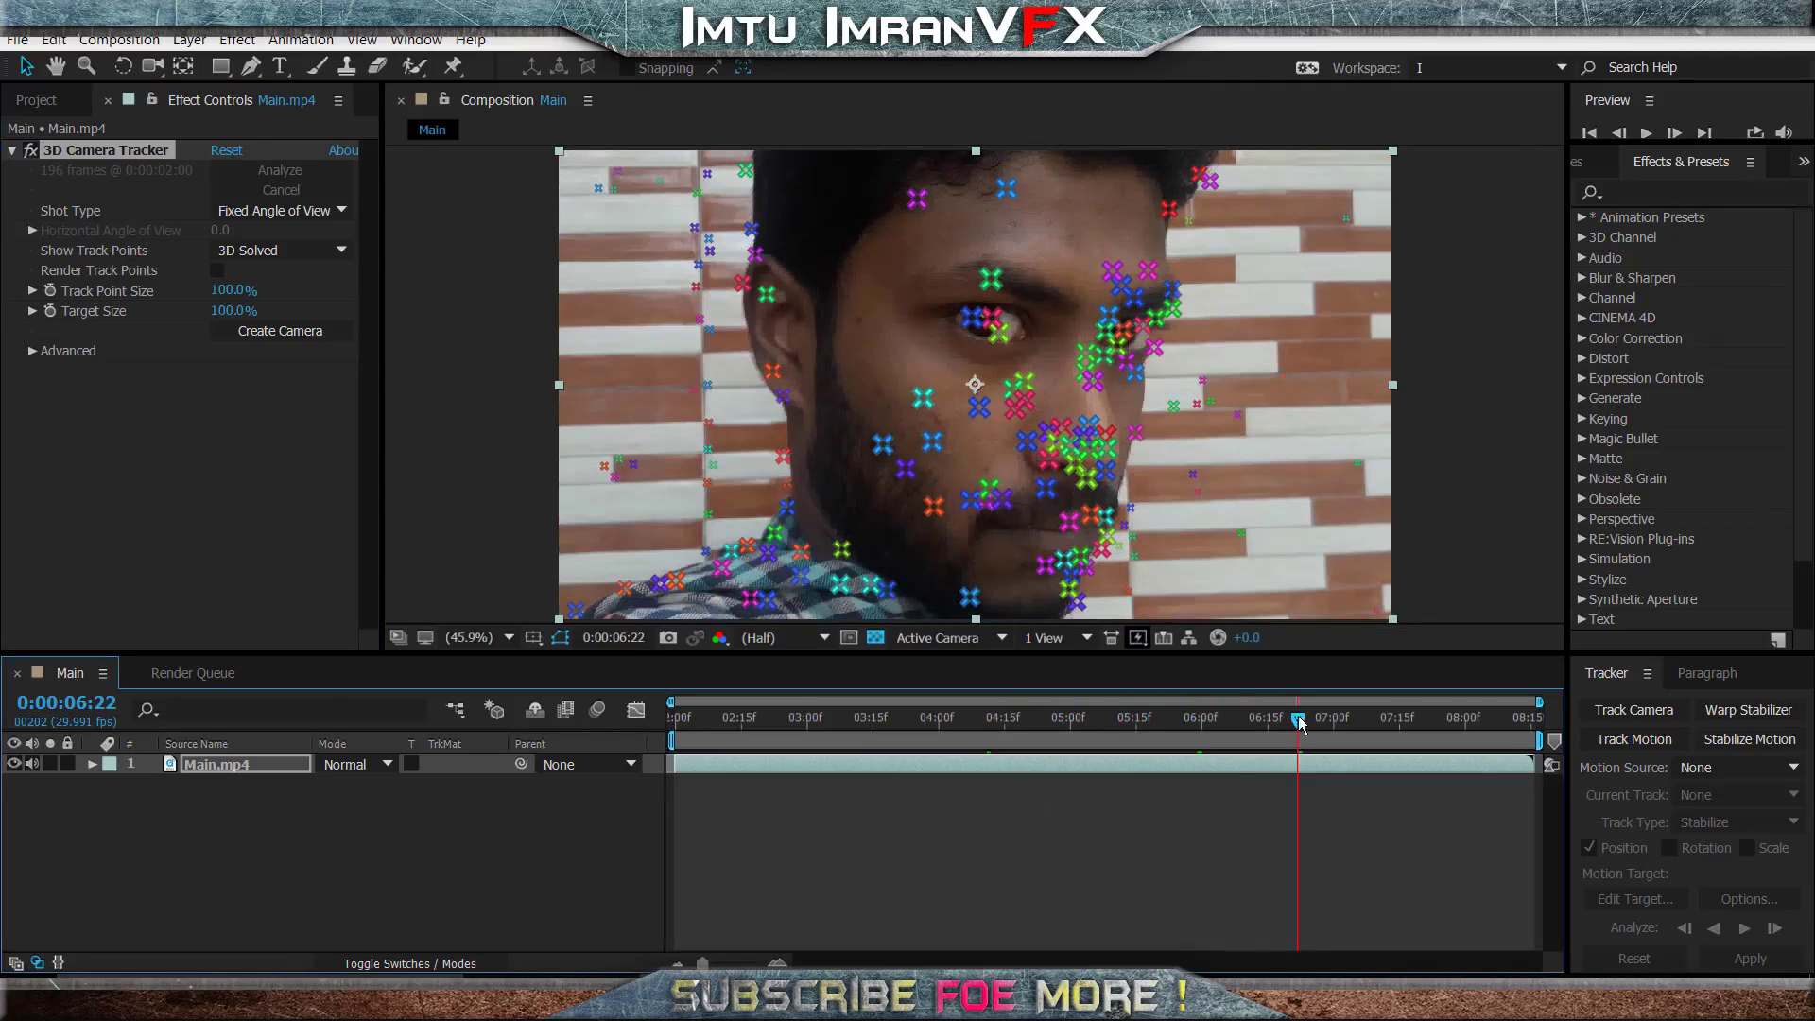
left_click(972, 440)
right_click(979, 434)
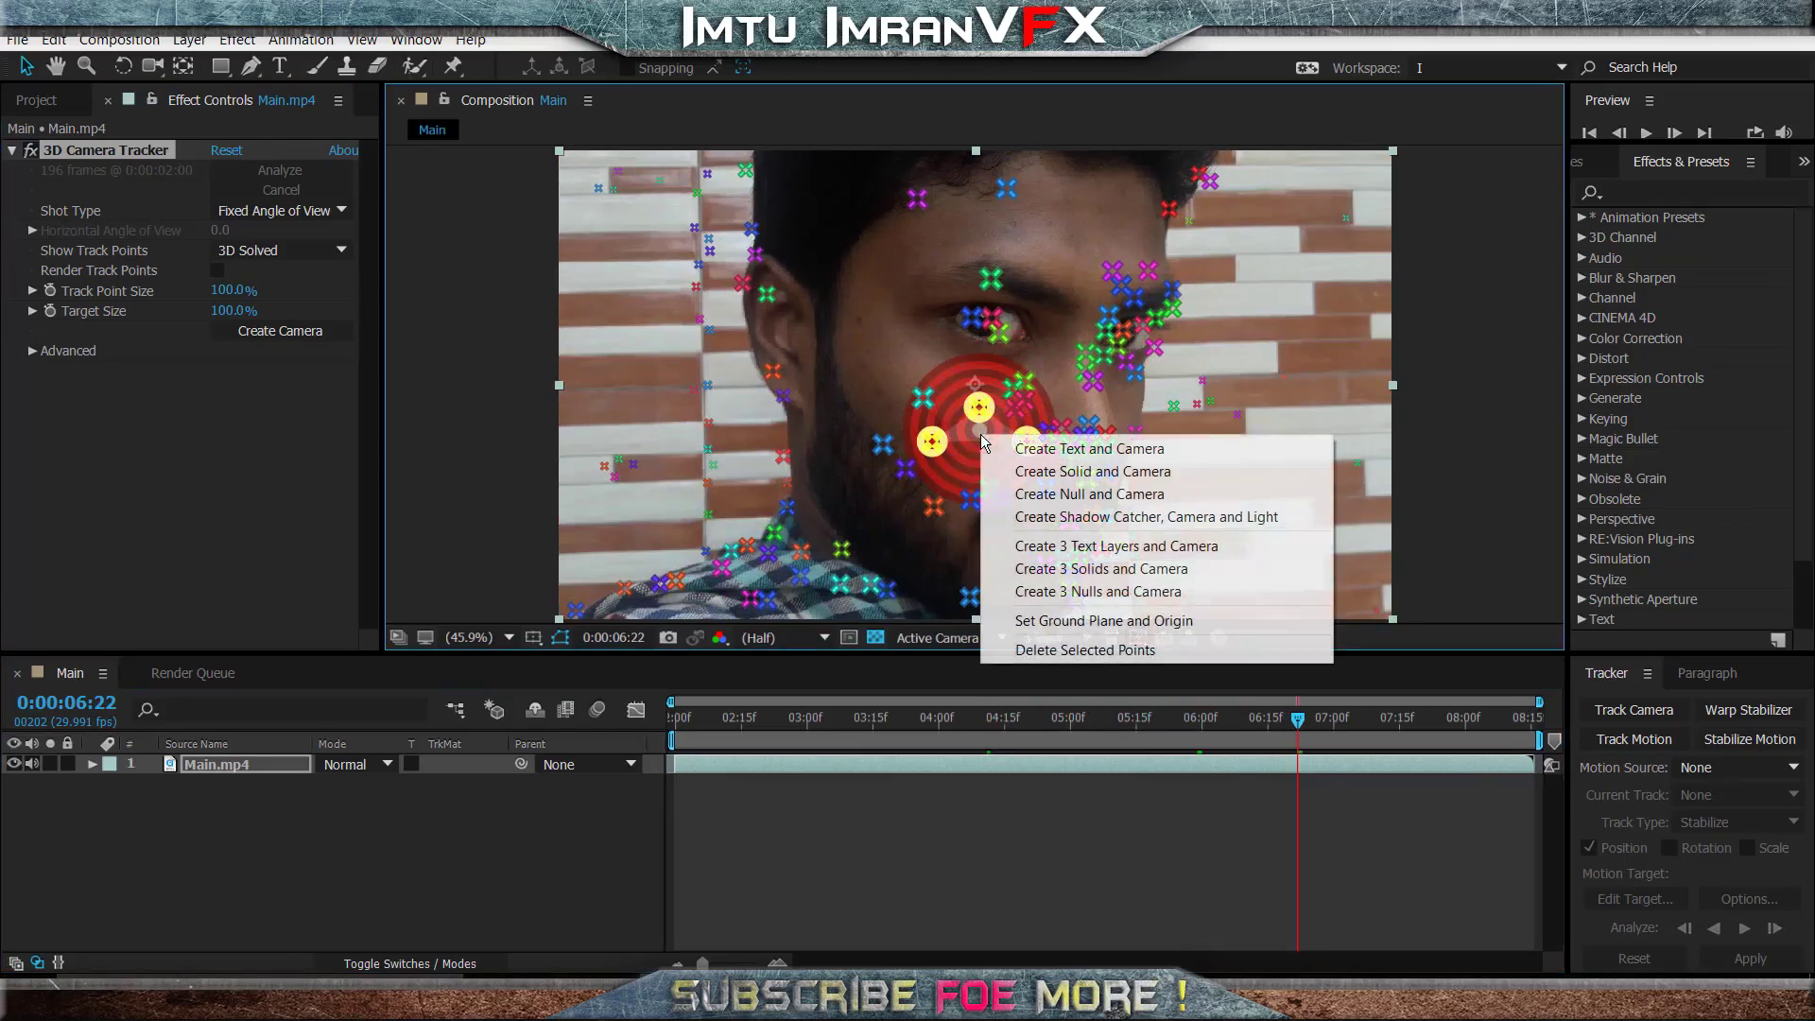
left_click(1128, 475)
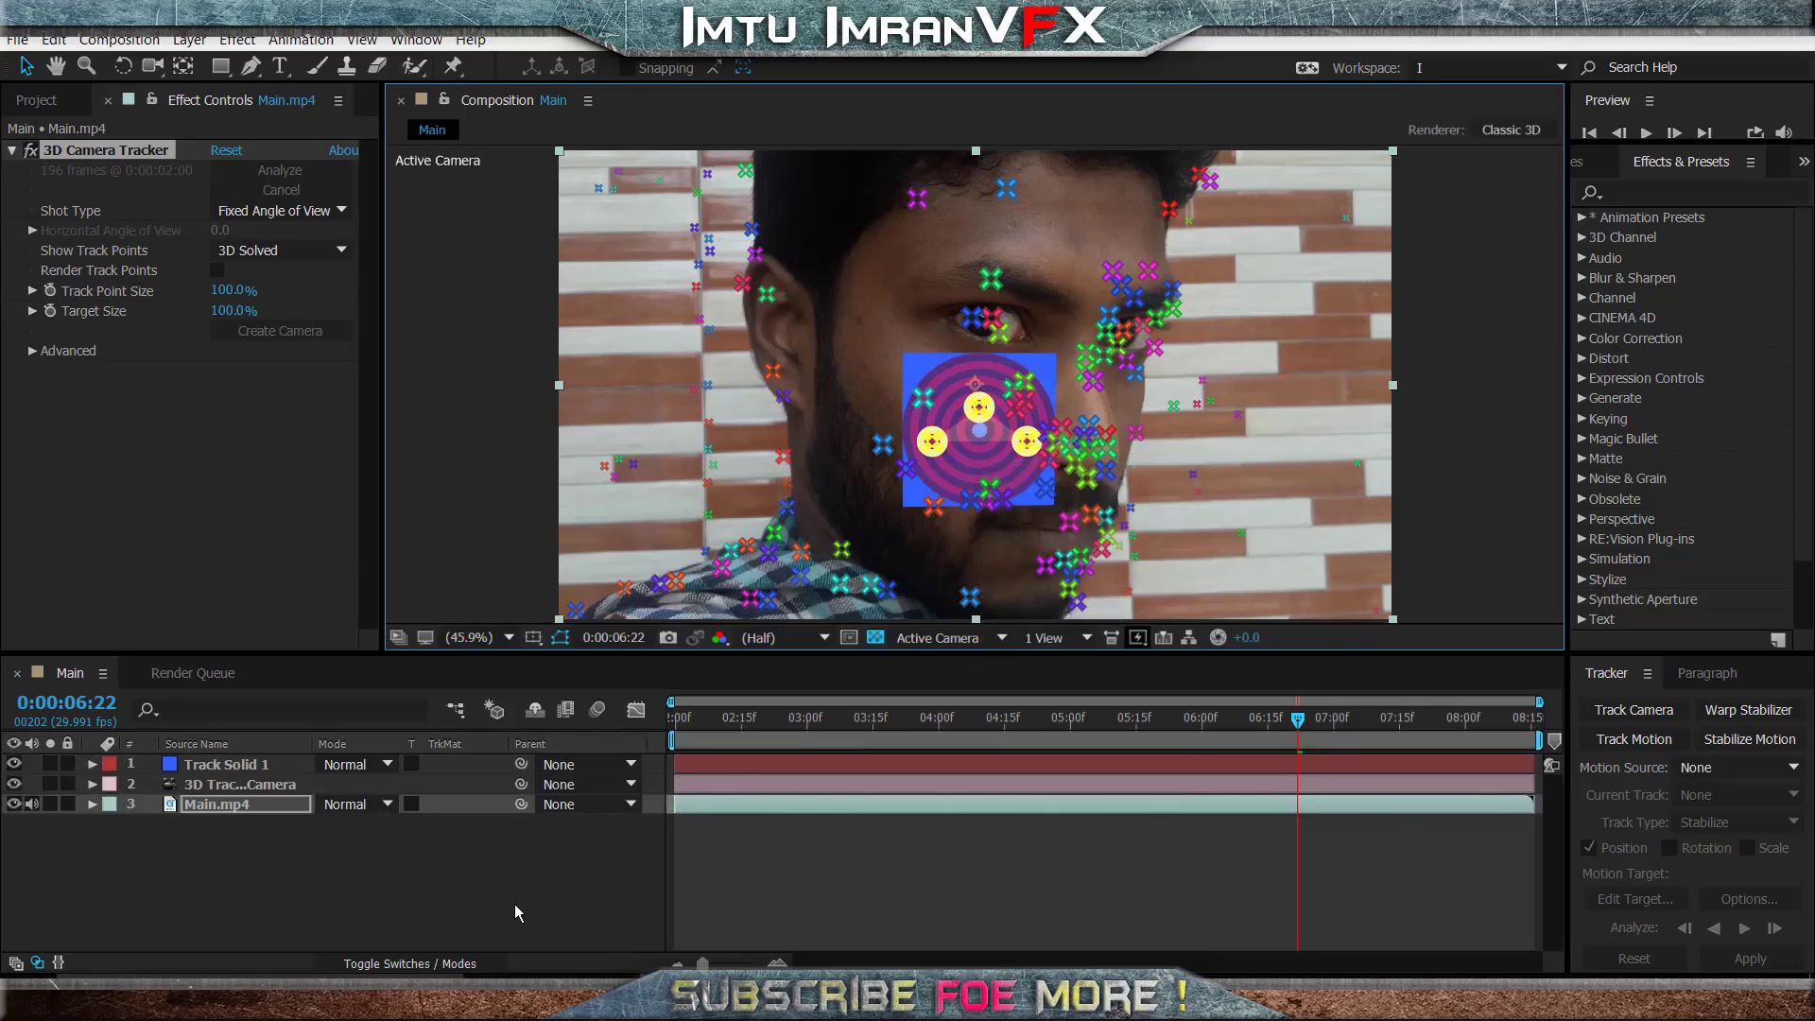
- Scrub and play the composition to check how the tracked solid follows the face
left_click_drag(1298, 721, 1092, 722)
left_click(1013, 726)
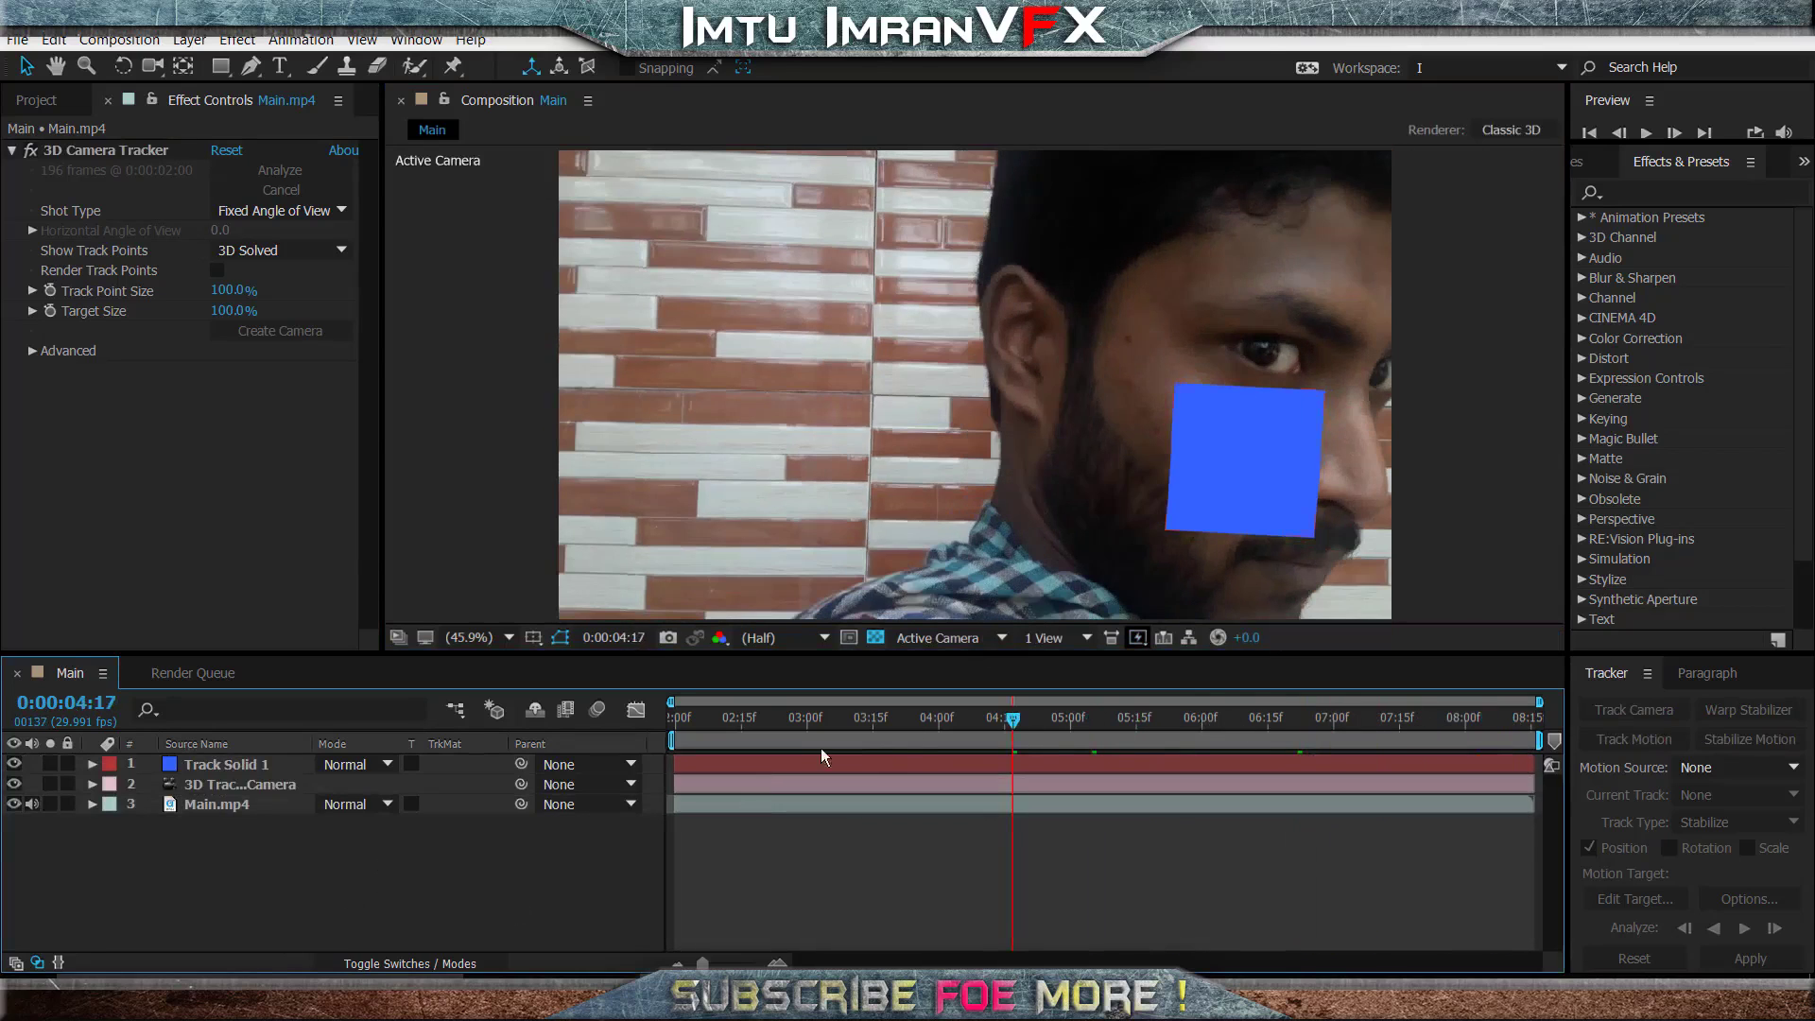
left_click(904, 724)
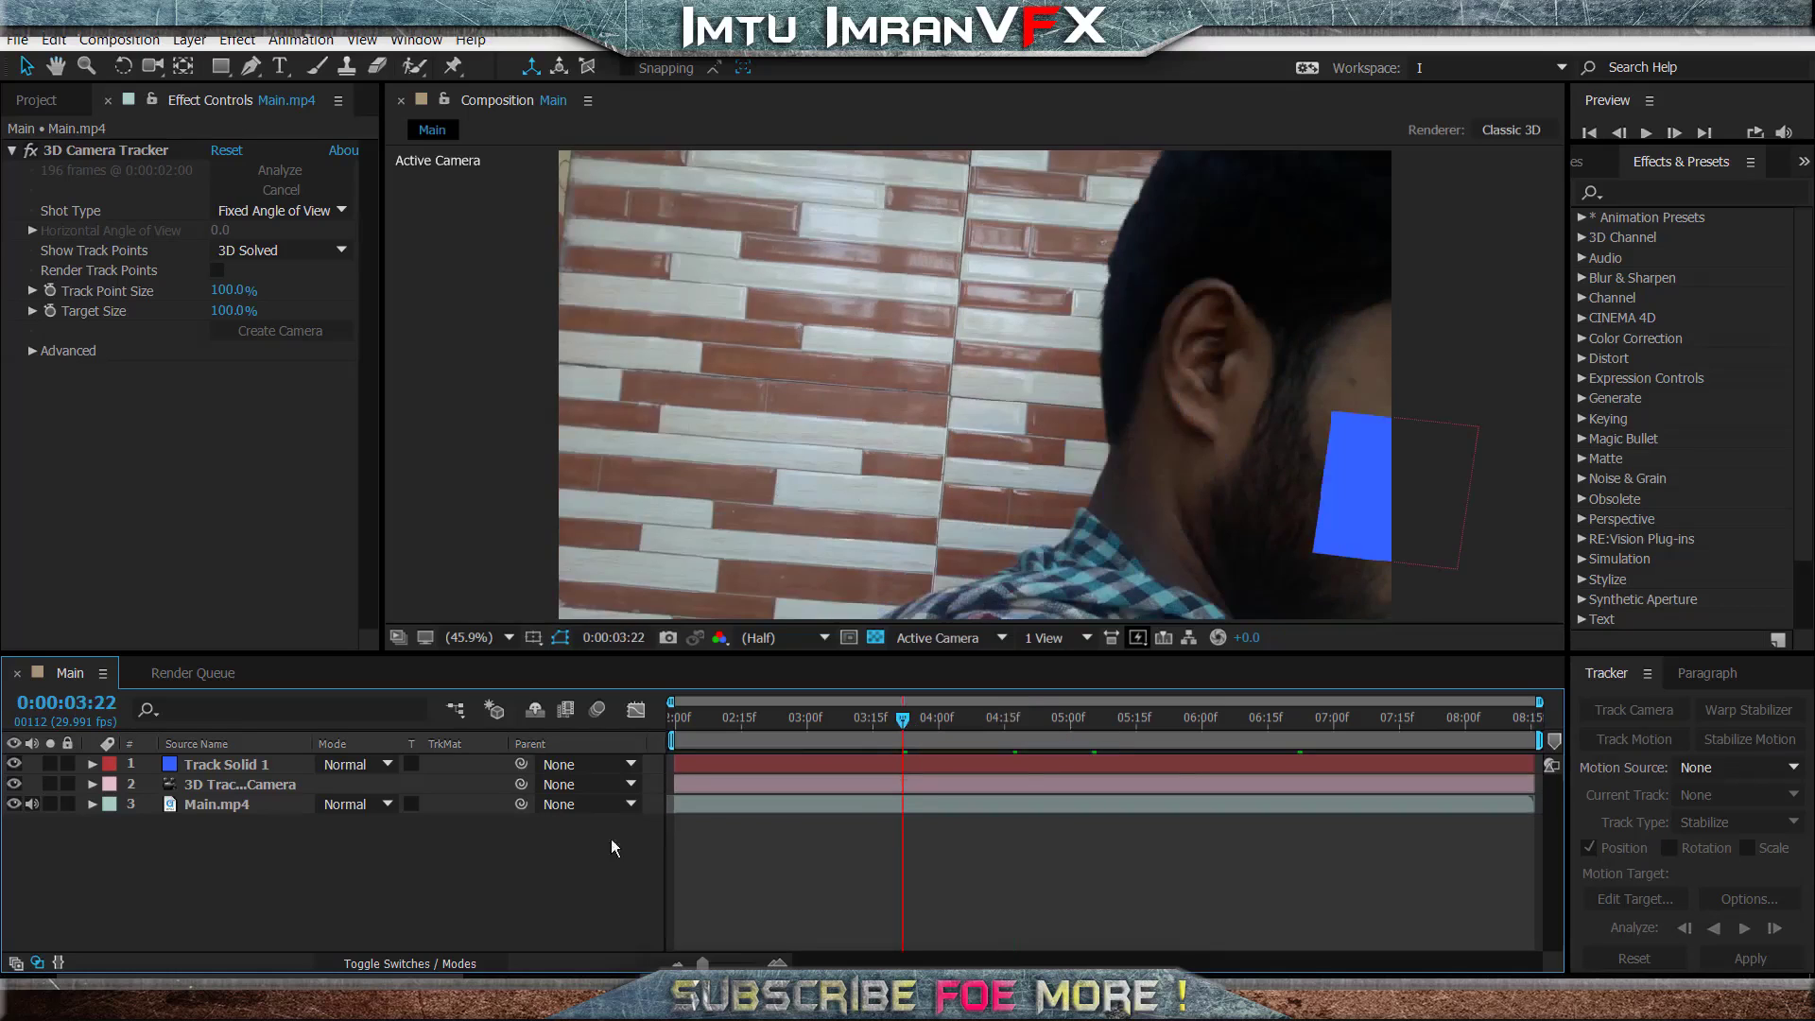
key("space")
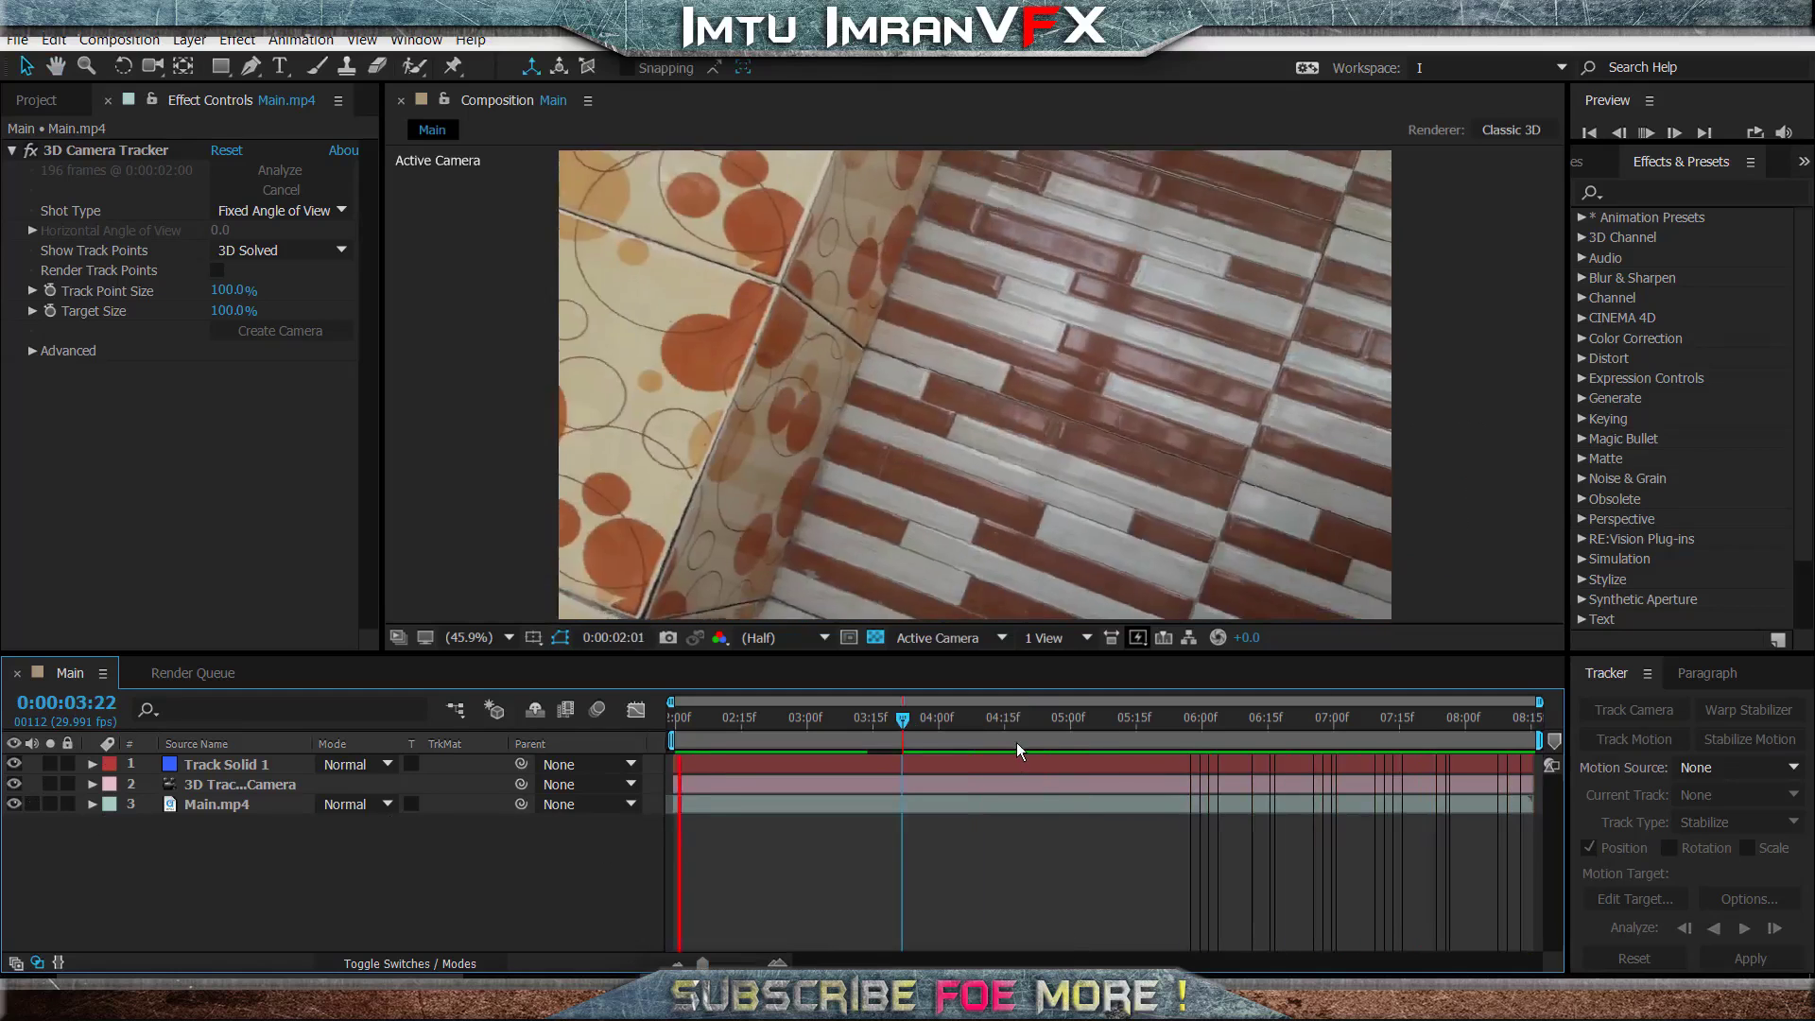
left_click(1044, 722)
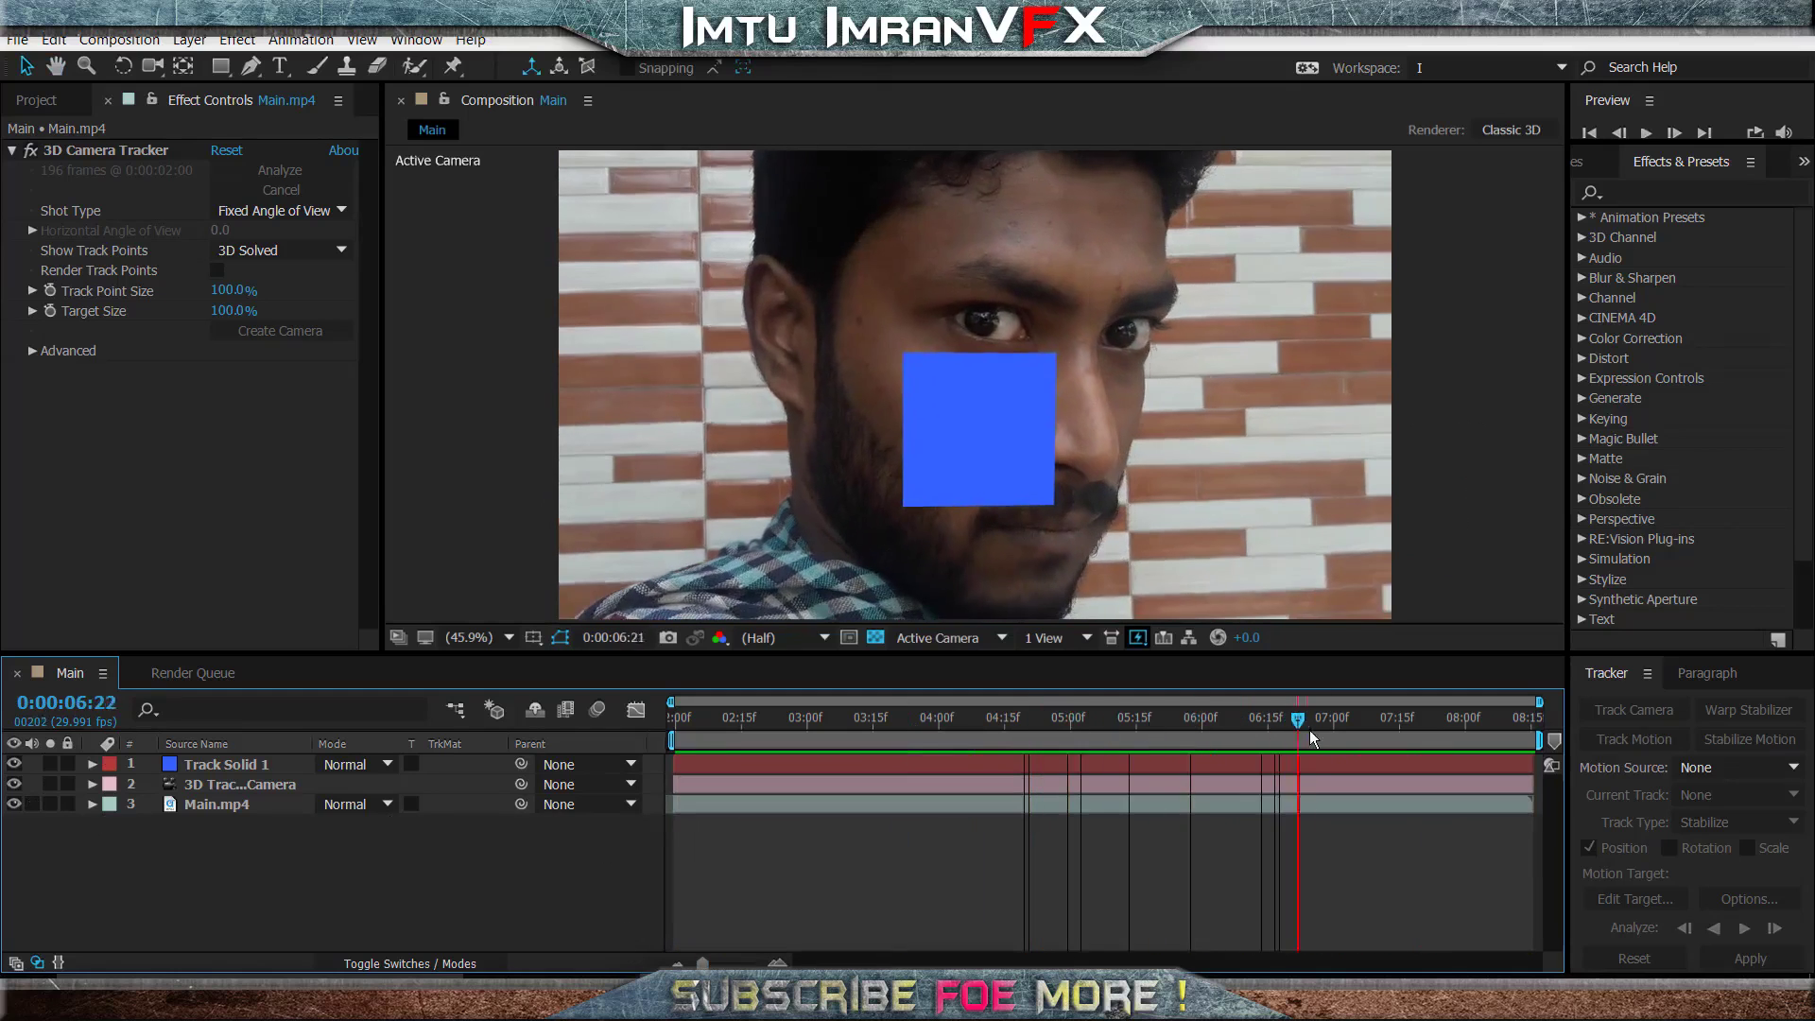
- Add a new 1920 x 1080 px dark gray solid named Fire to the Main composition
right_click(503, 860)
mouse_move(577, 668)
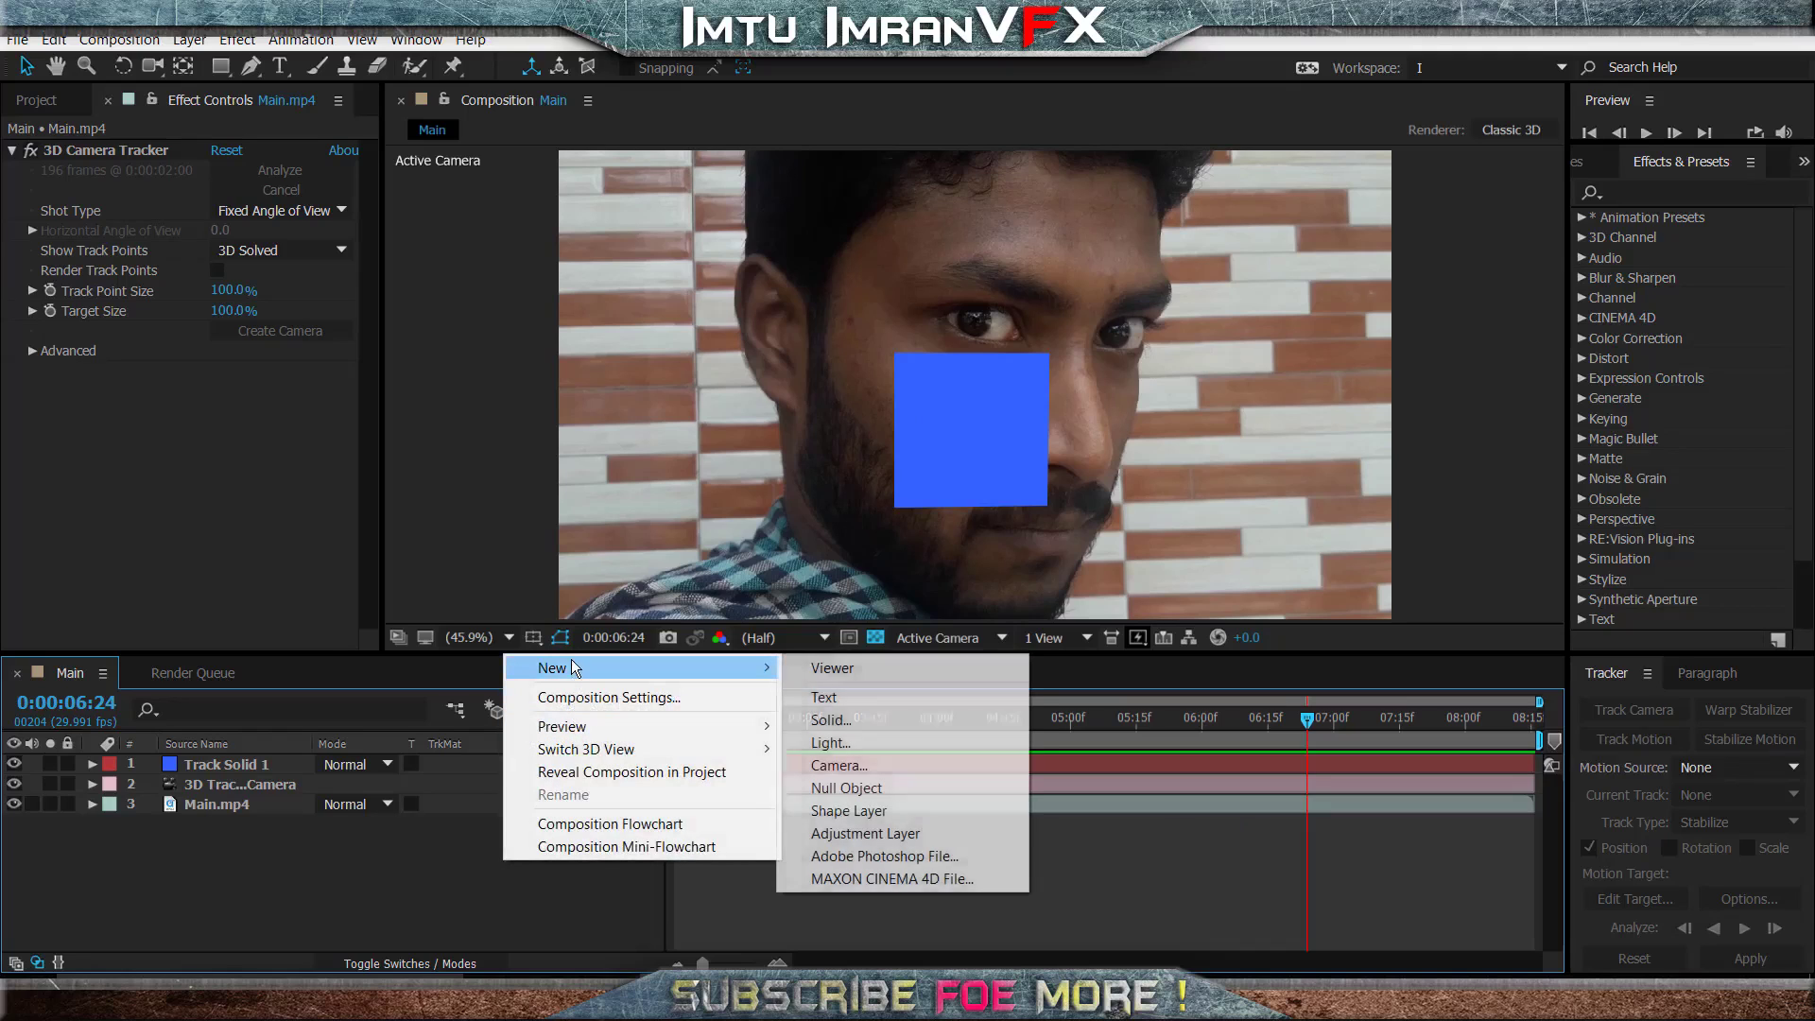
left_click(813, 724)
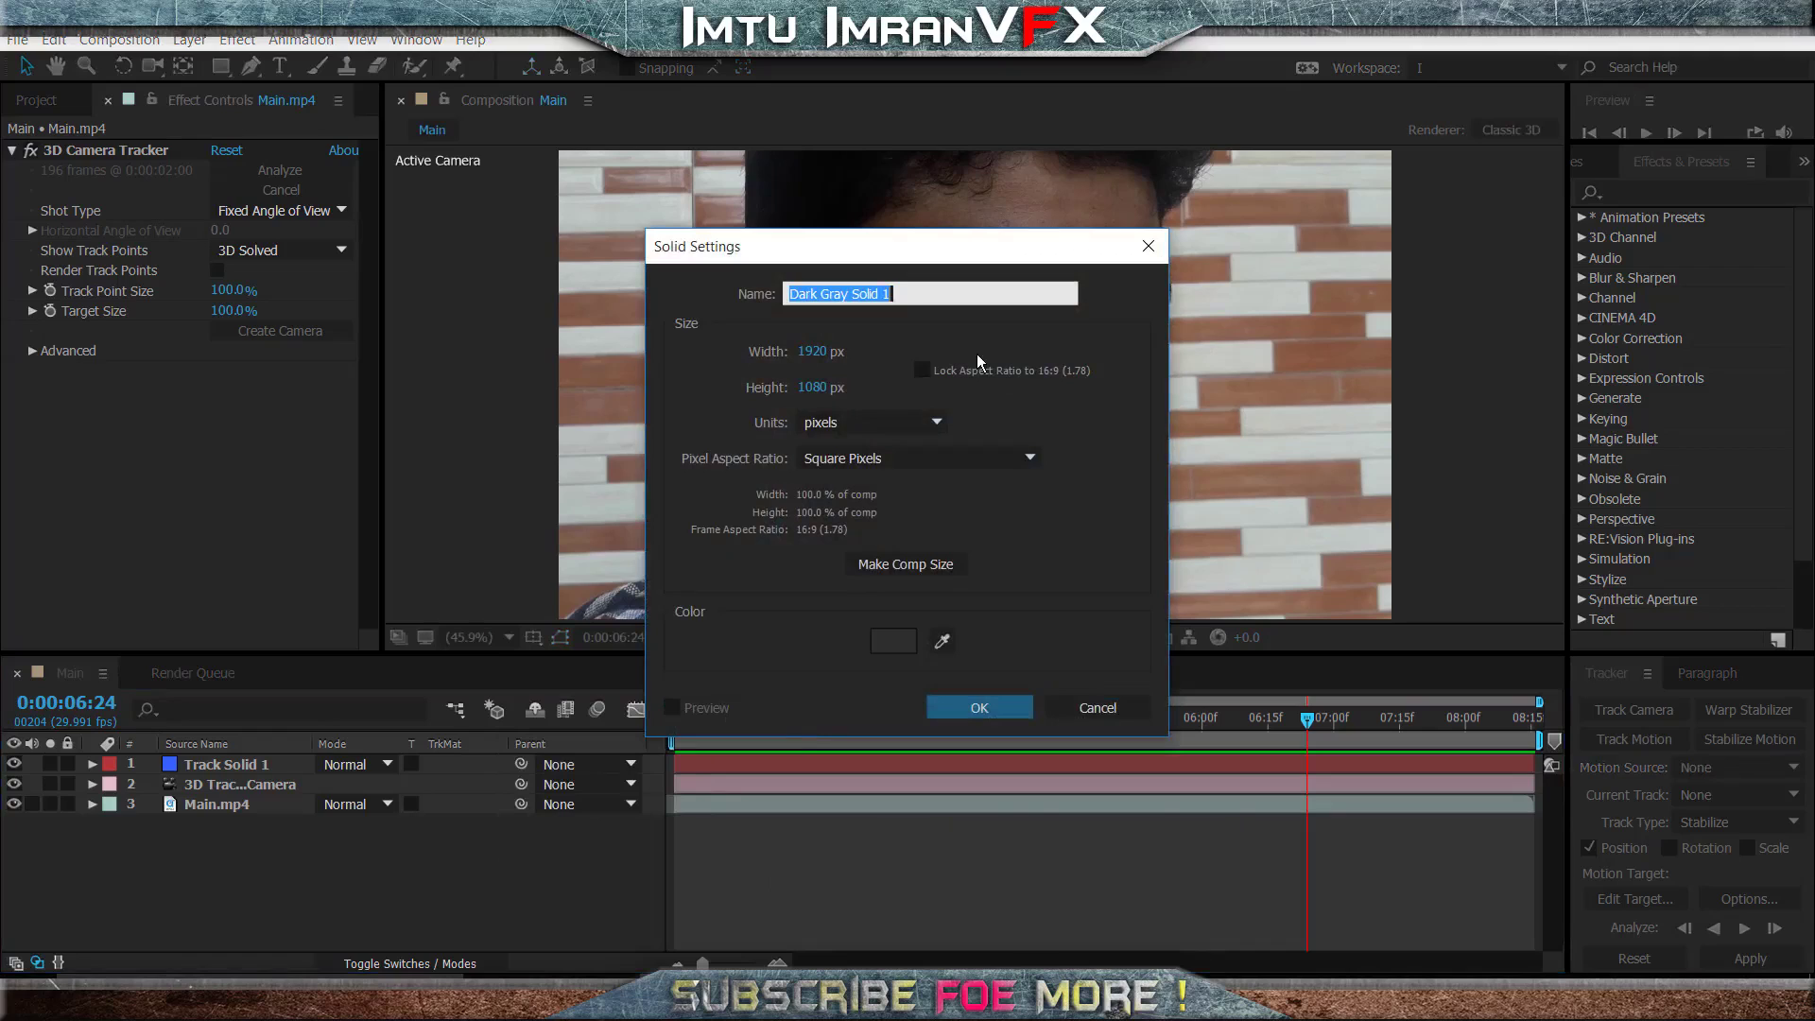
type("Fire")
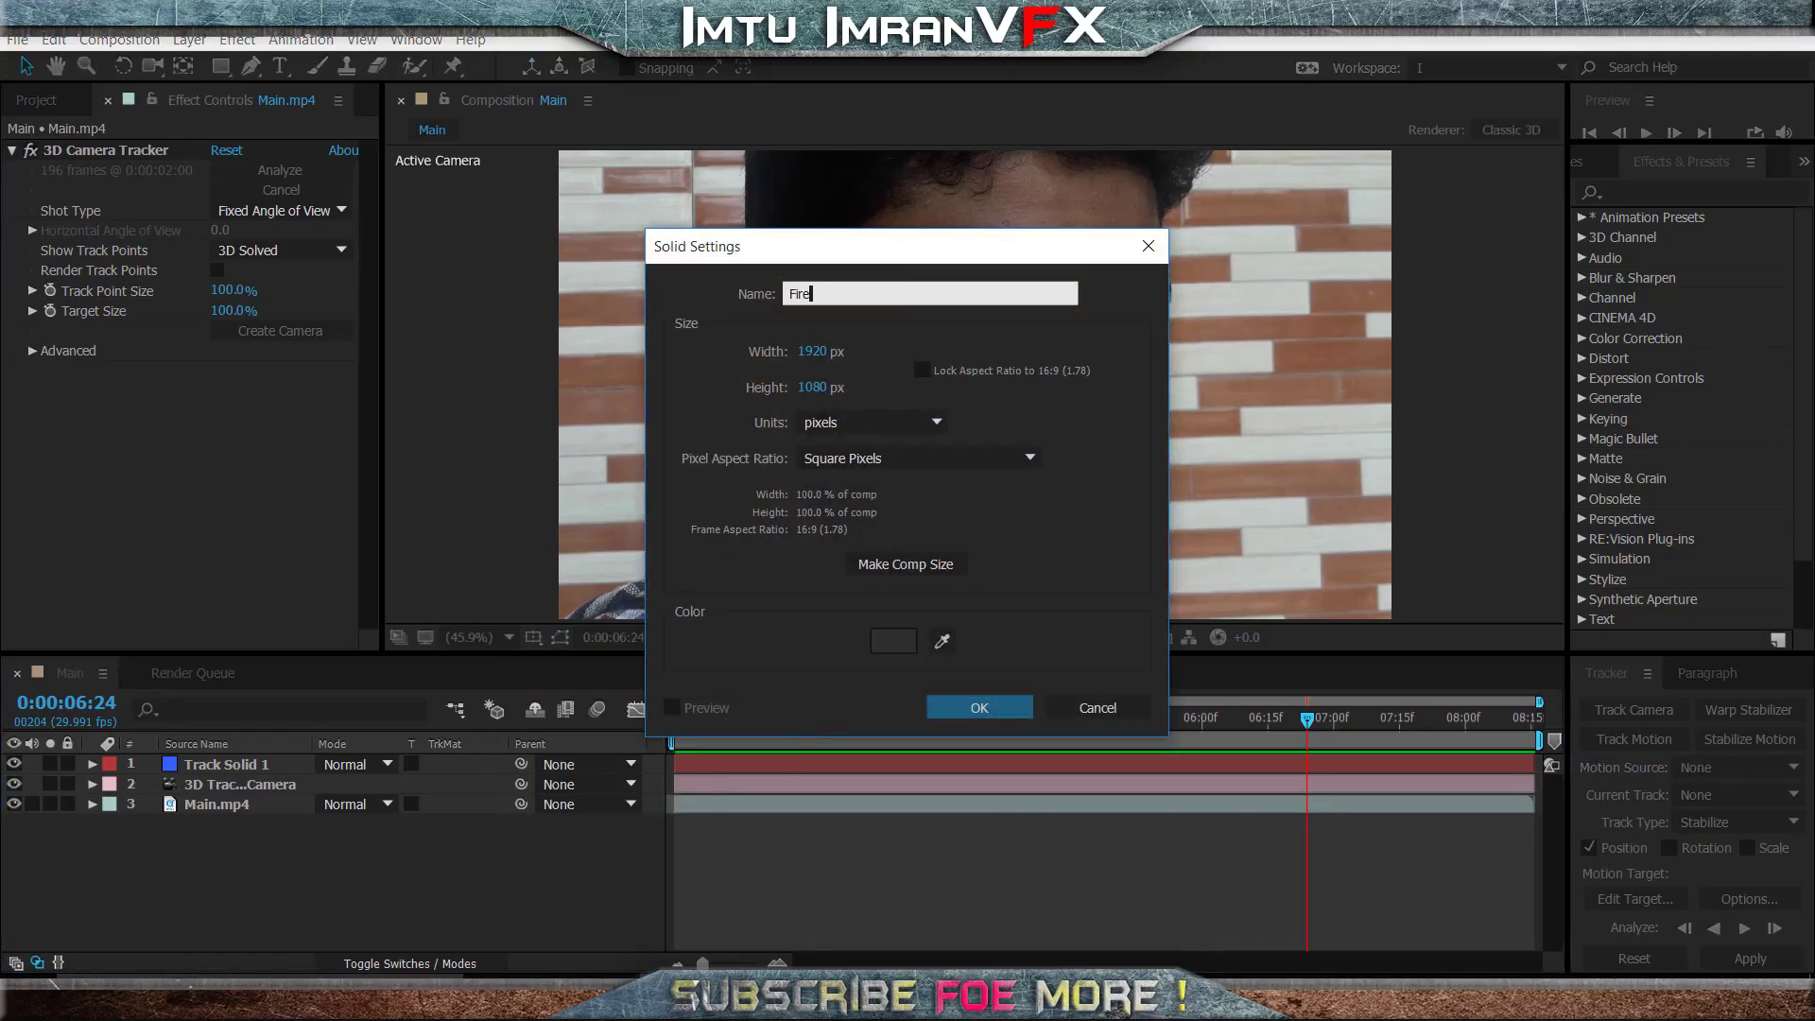
key("Return")
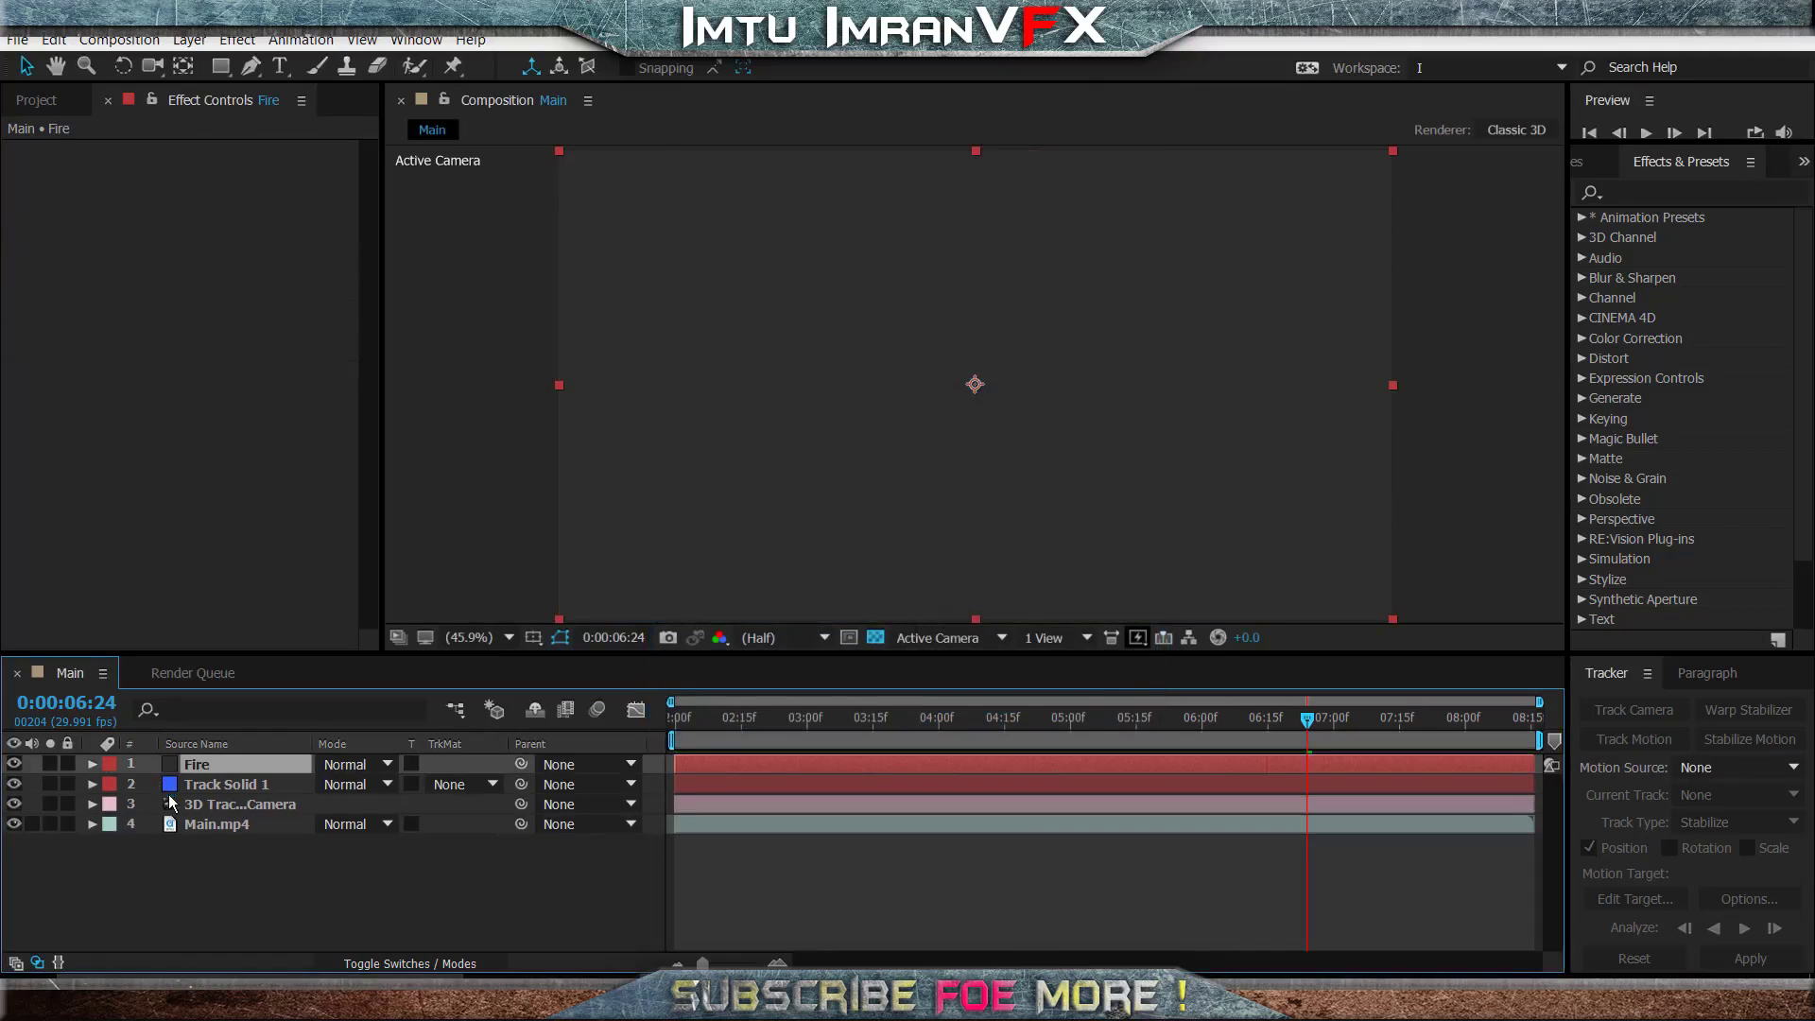
- Pre-compose the Fire solid layer
right_click(208, 768)
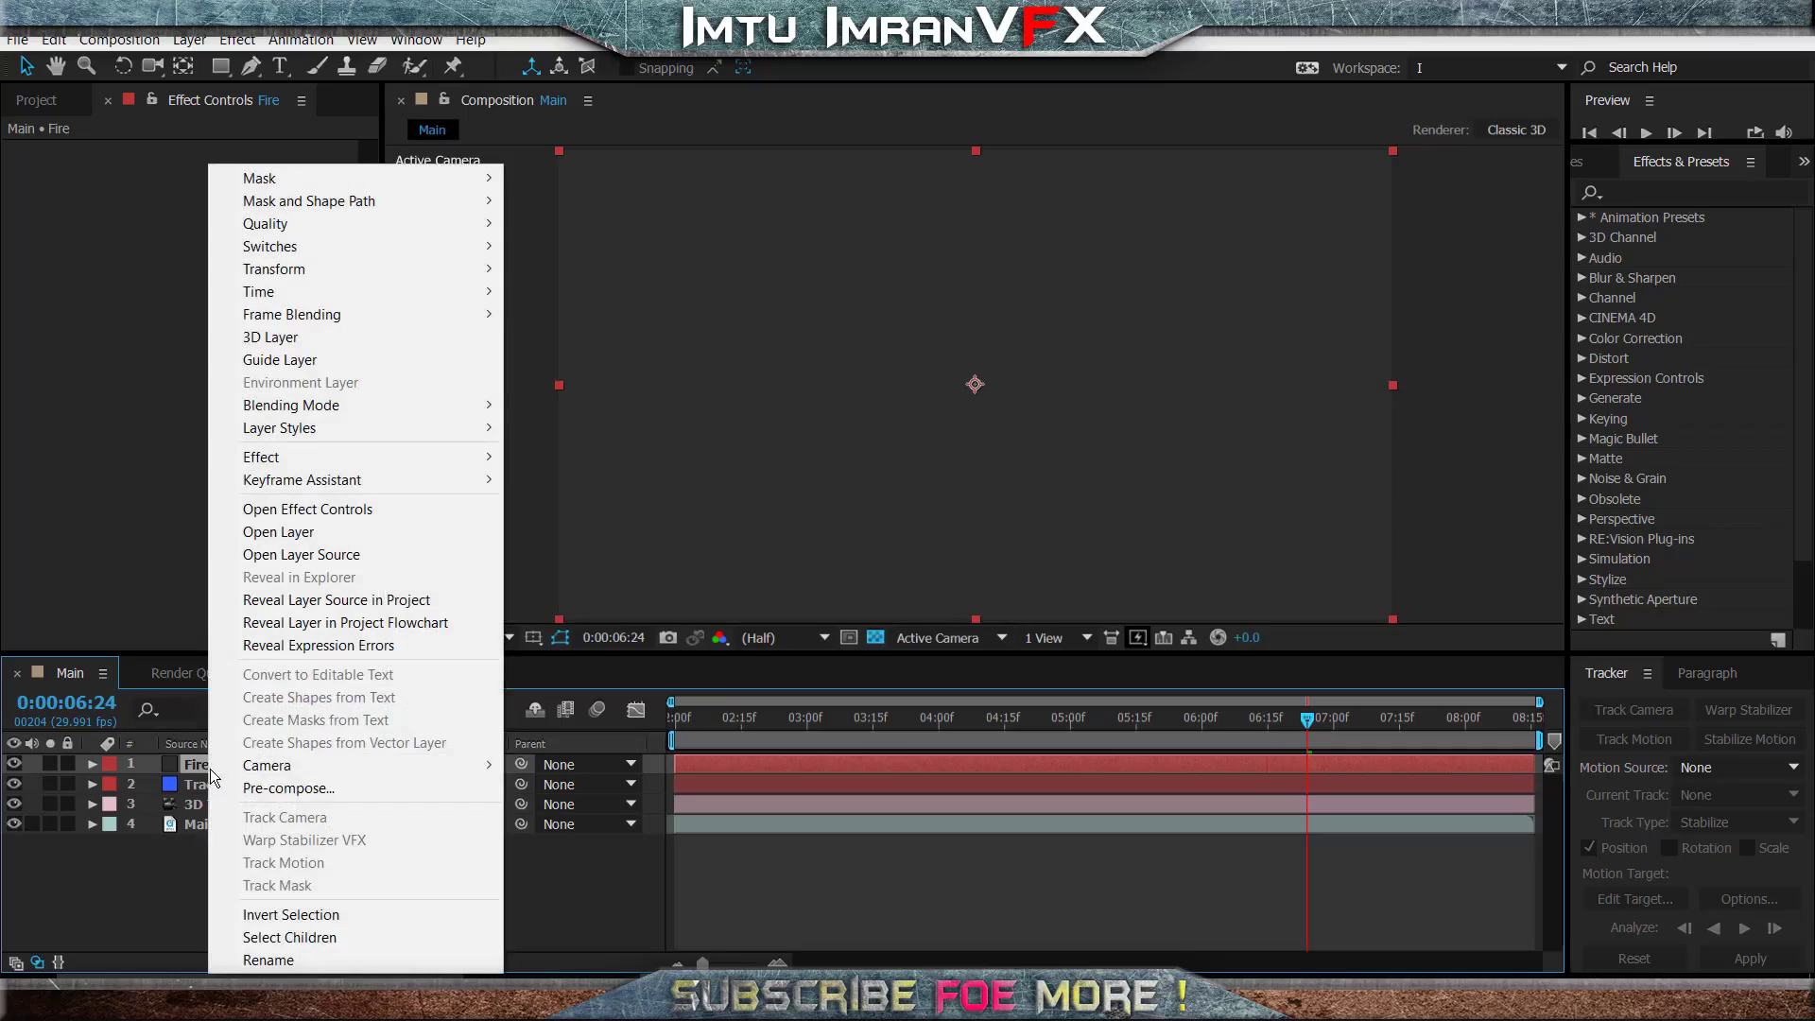
left_click(282, 788)
left_click(747, 496)
left_click(956, 632)
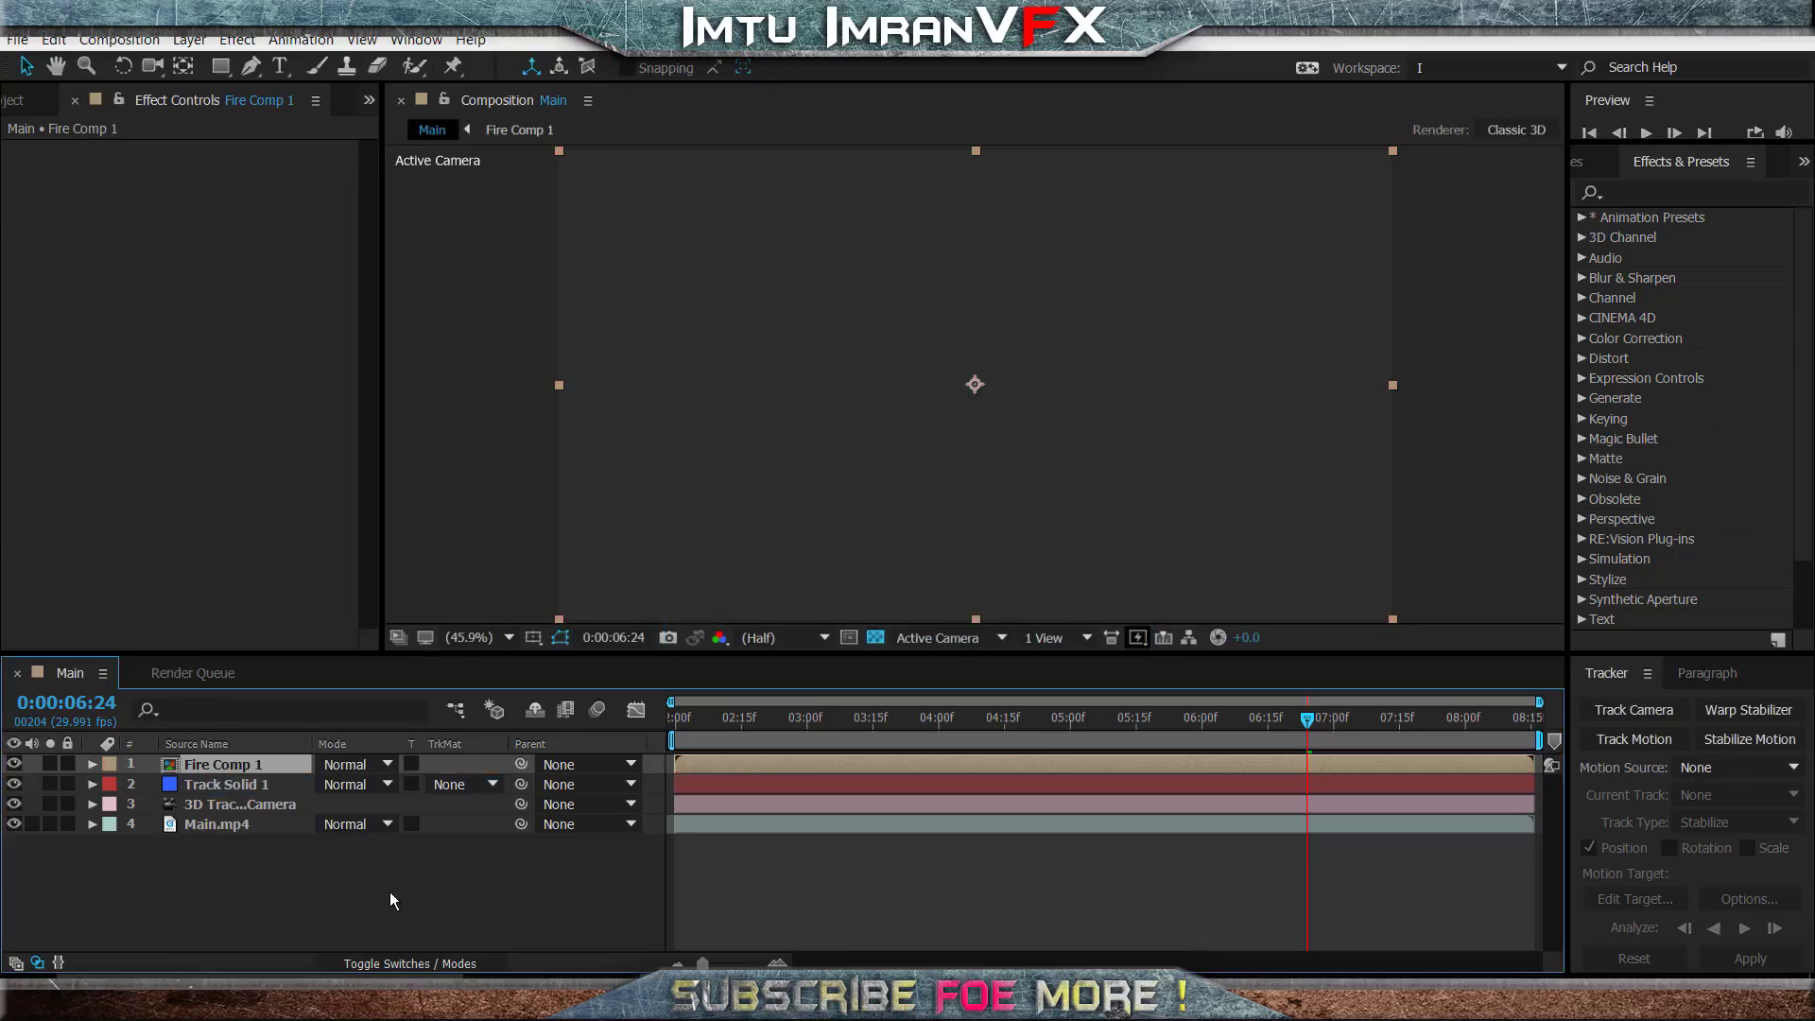
- Open the Fire pre-composition and apply the Fractal Noise effect to its Fire solid
double_click(264, 764)
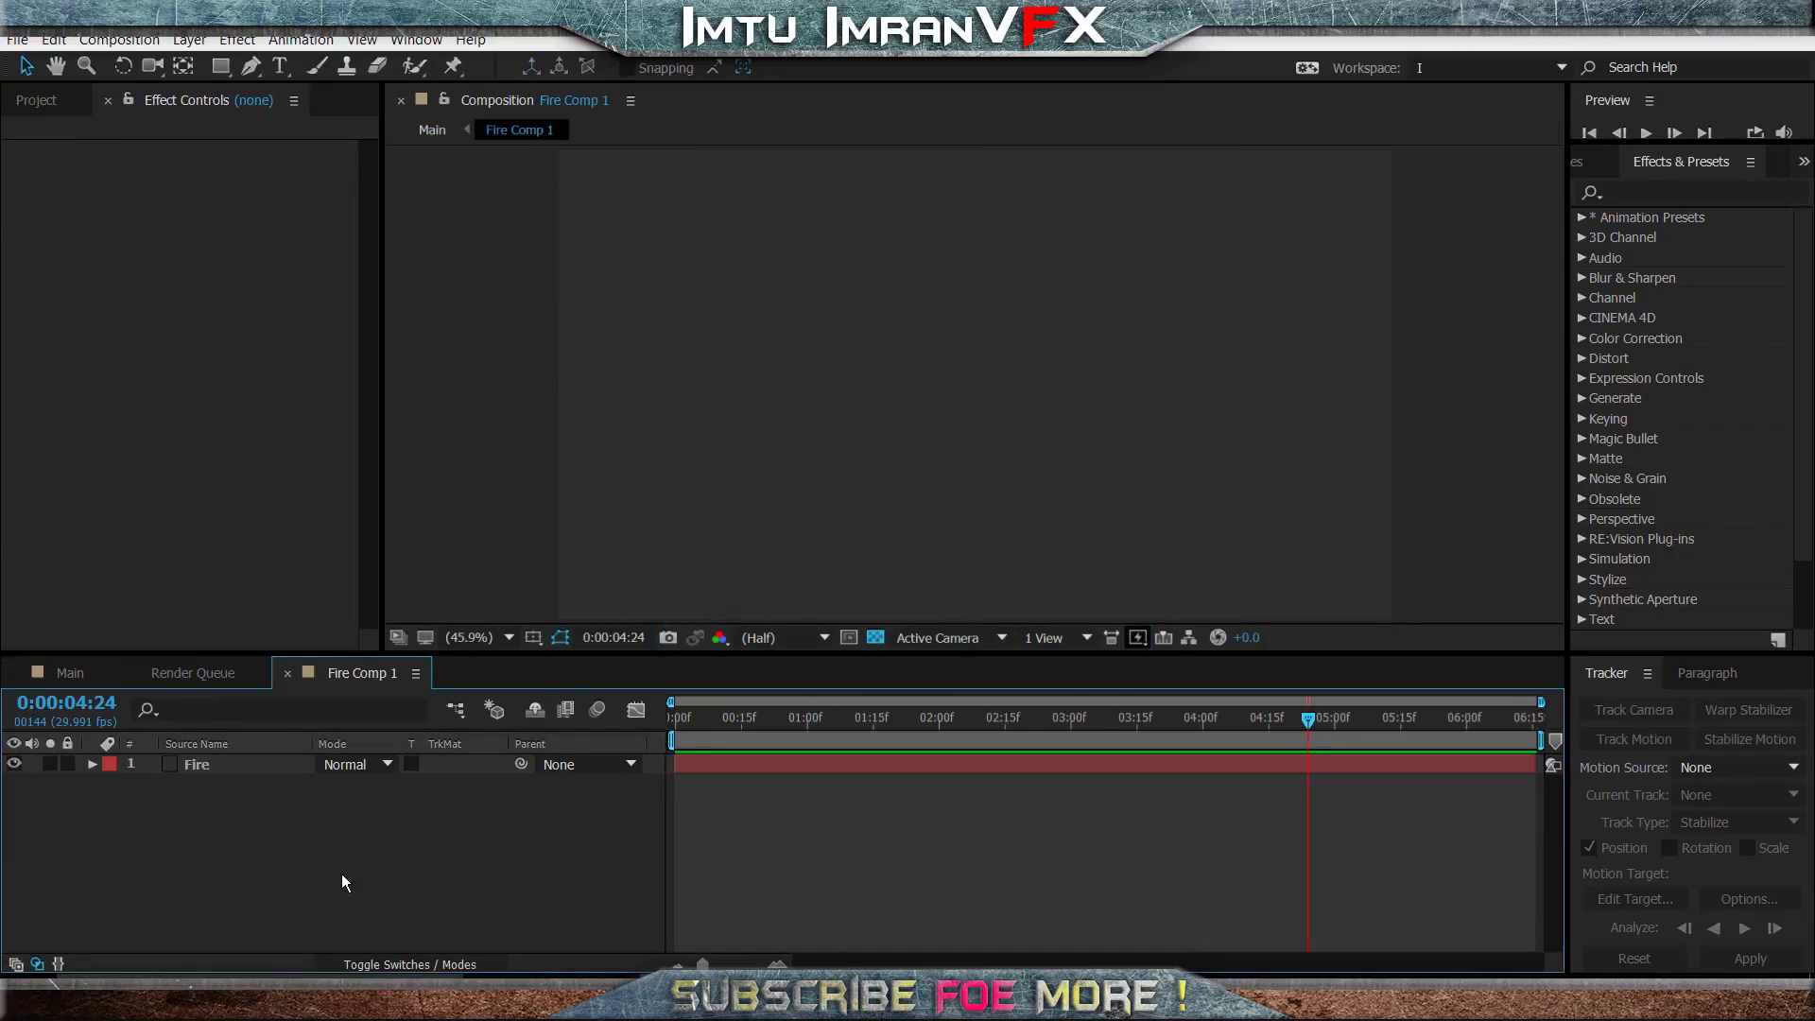
left_click(243, 766)
left_click(1694, 196)
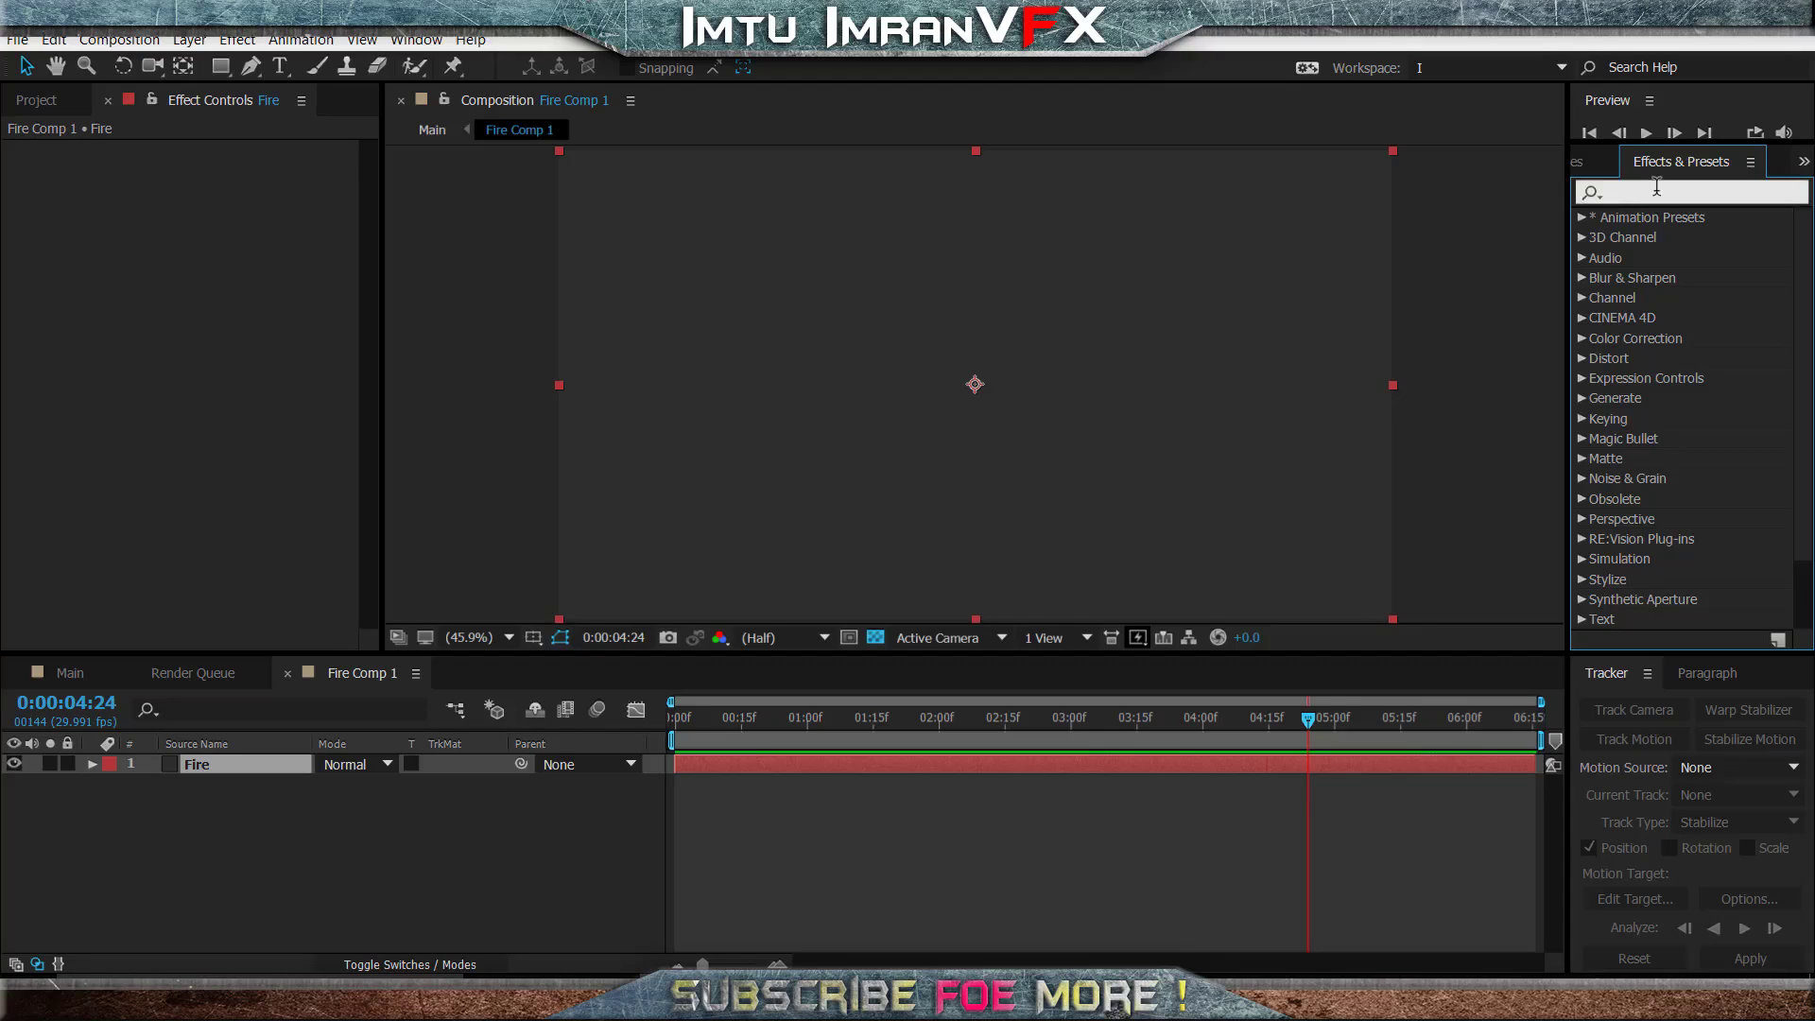
type("fract")
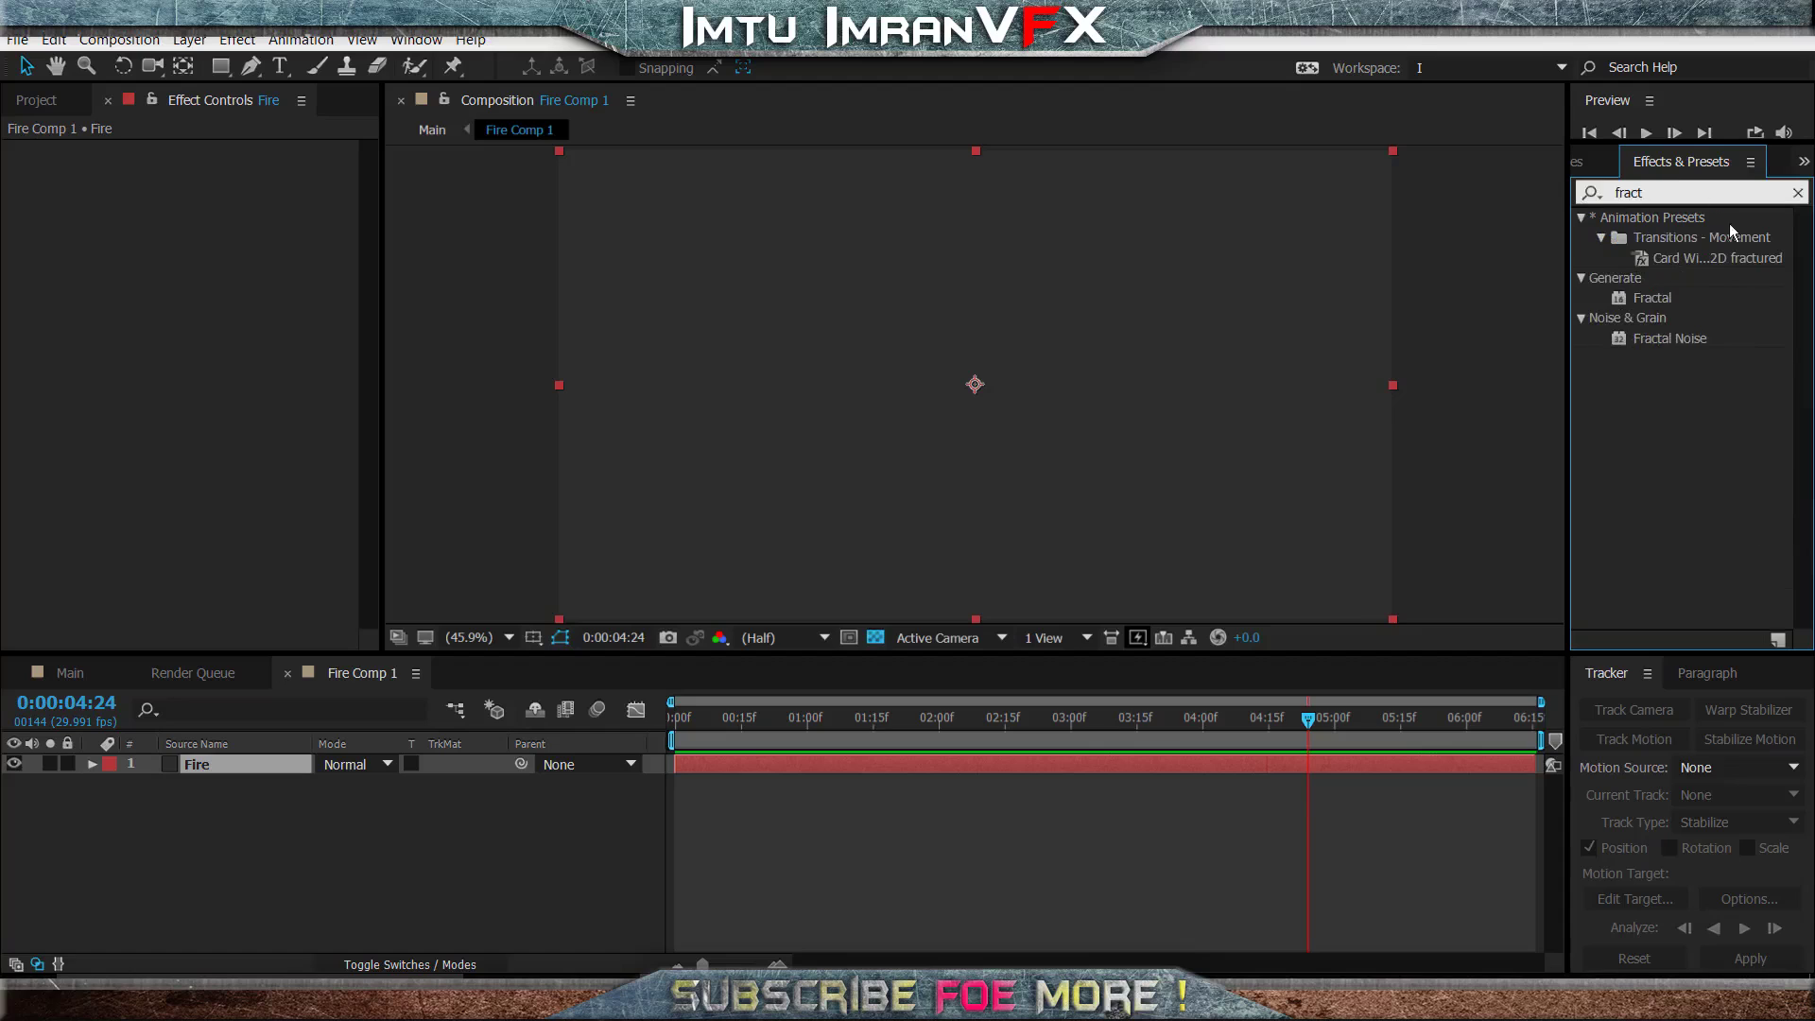
left_click_drag(1698, 339, 1140, 367)
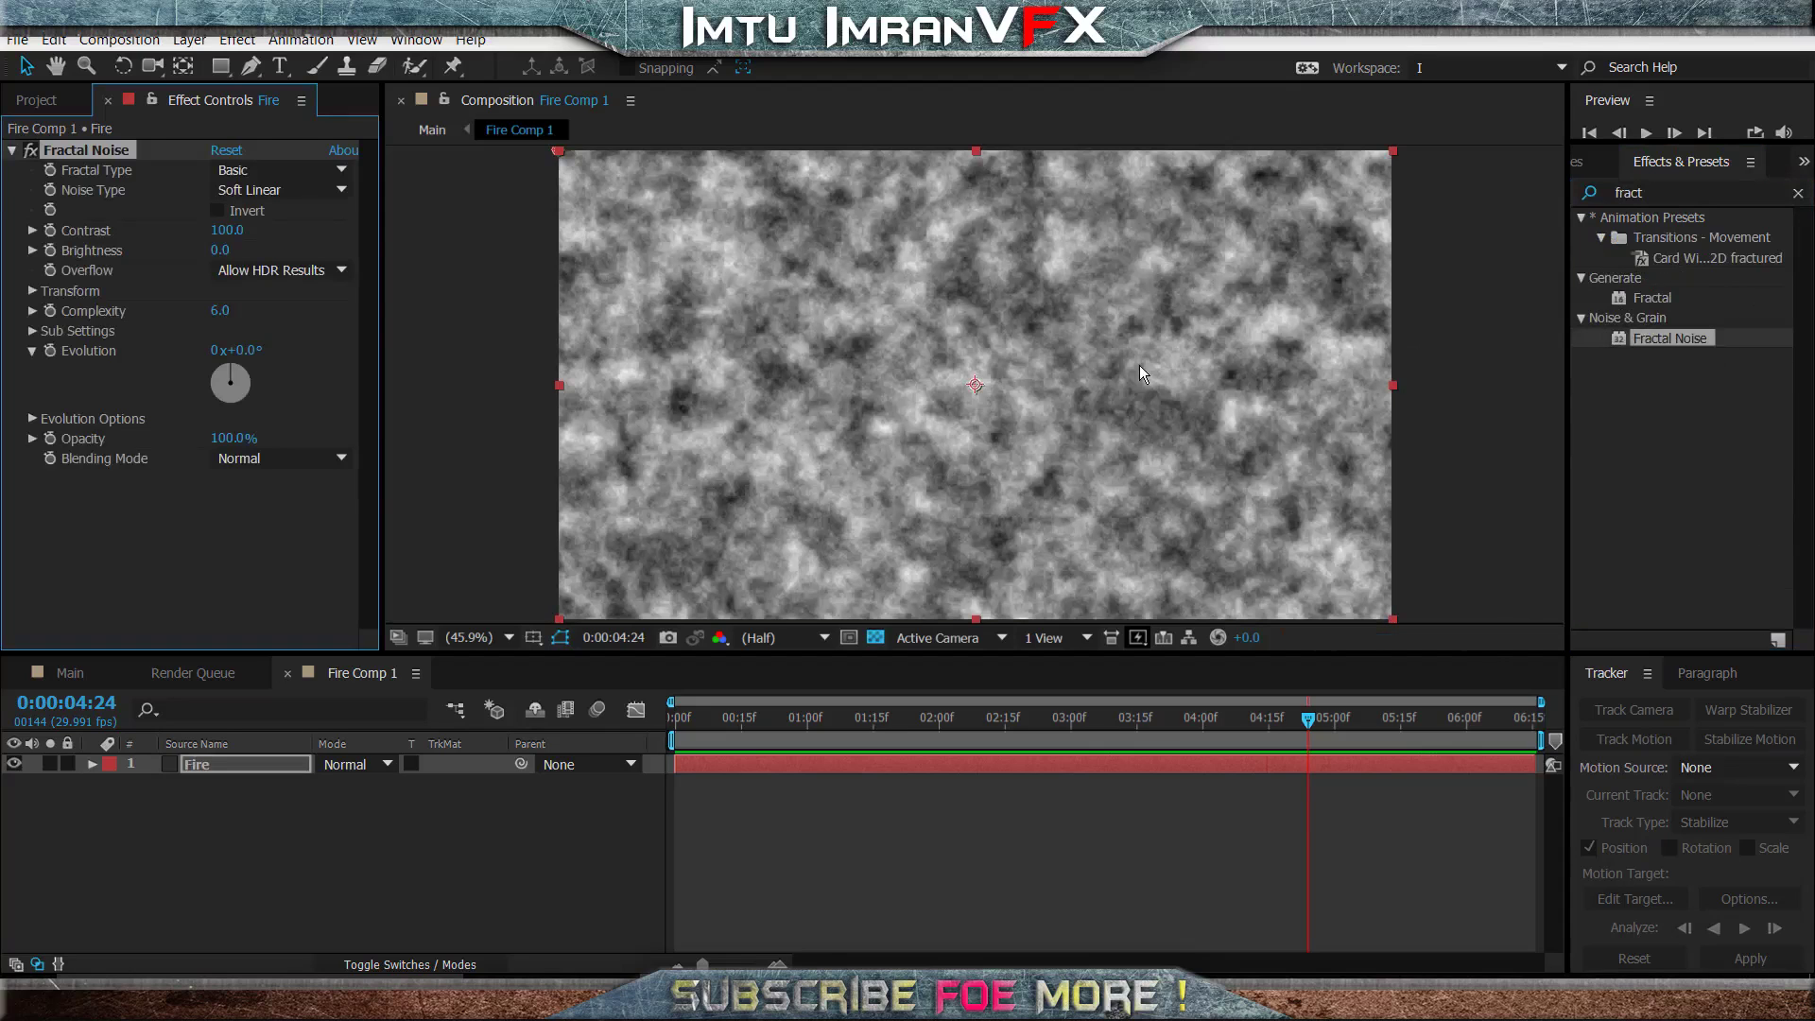
- At the first frame, set the Fractal Noise contrast to 200 and brightness to -20
left_click(689, 720)
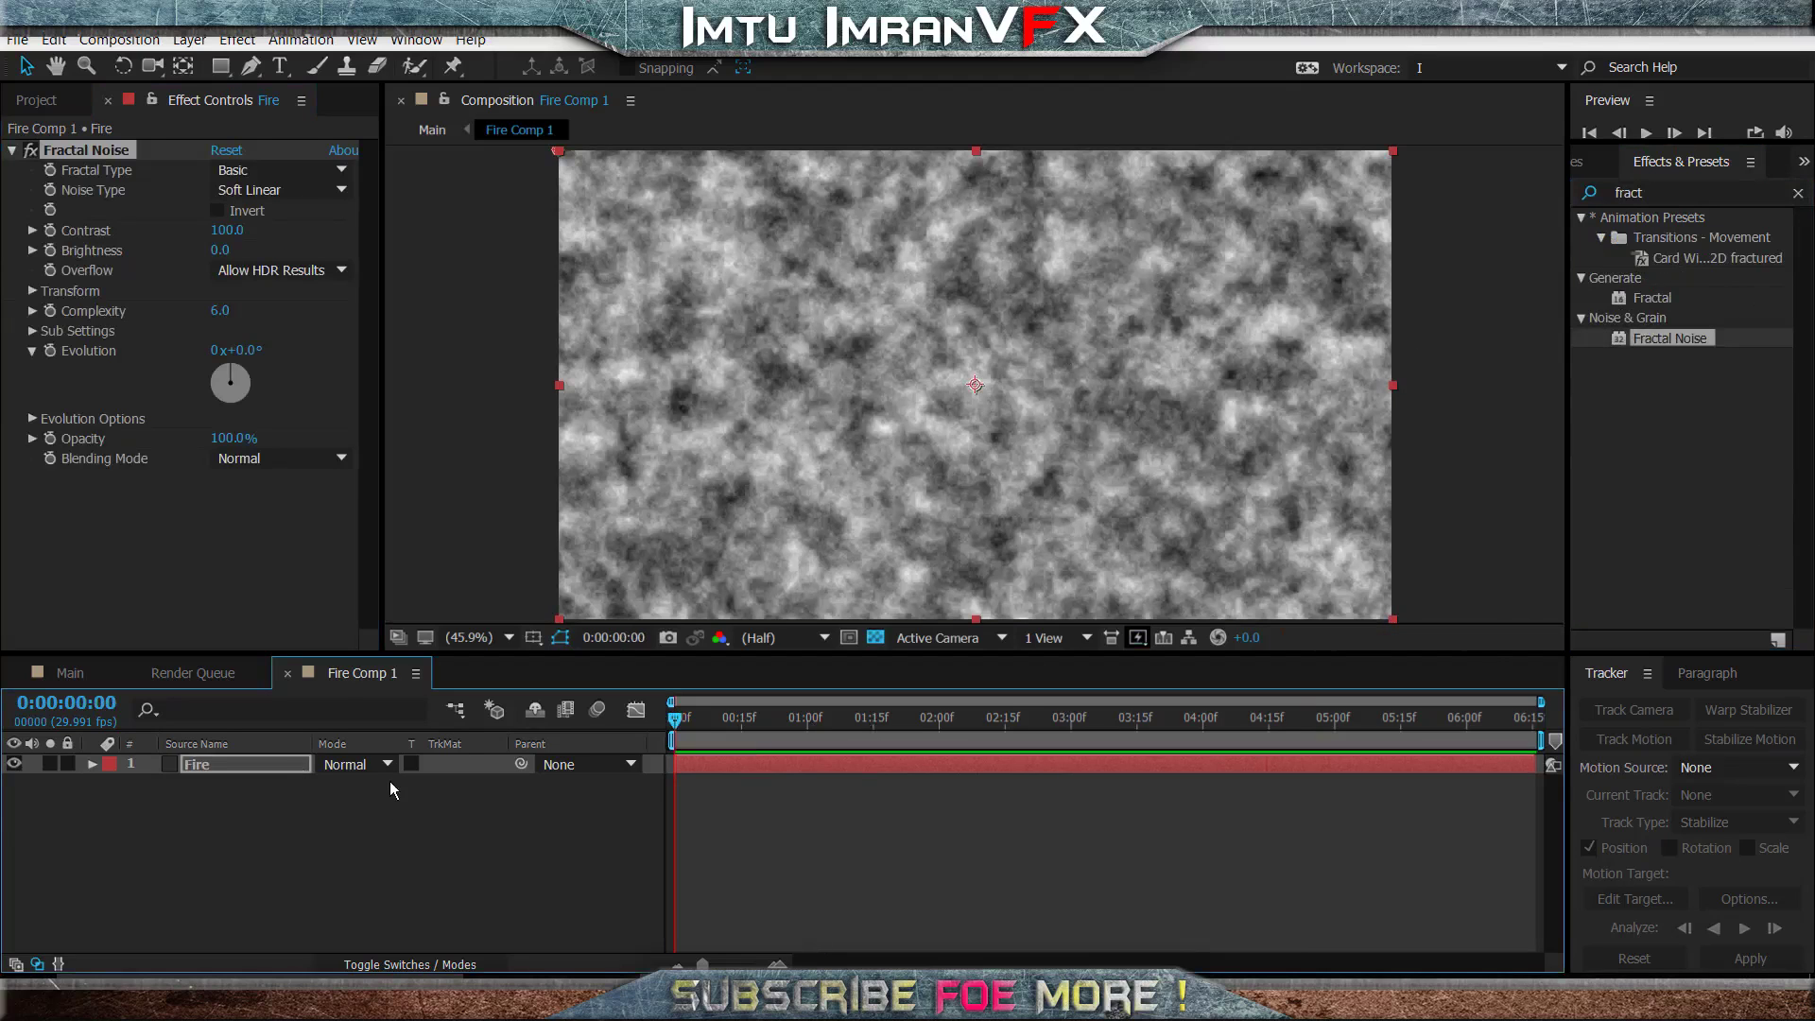
left_click(227, 231)
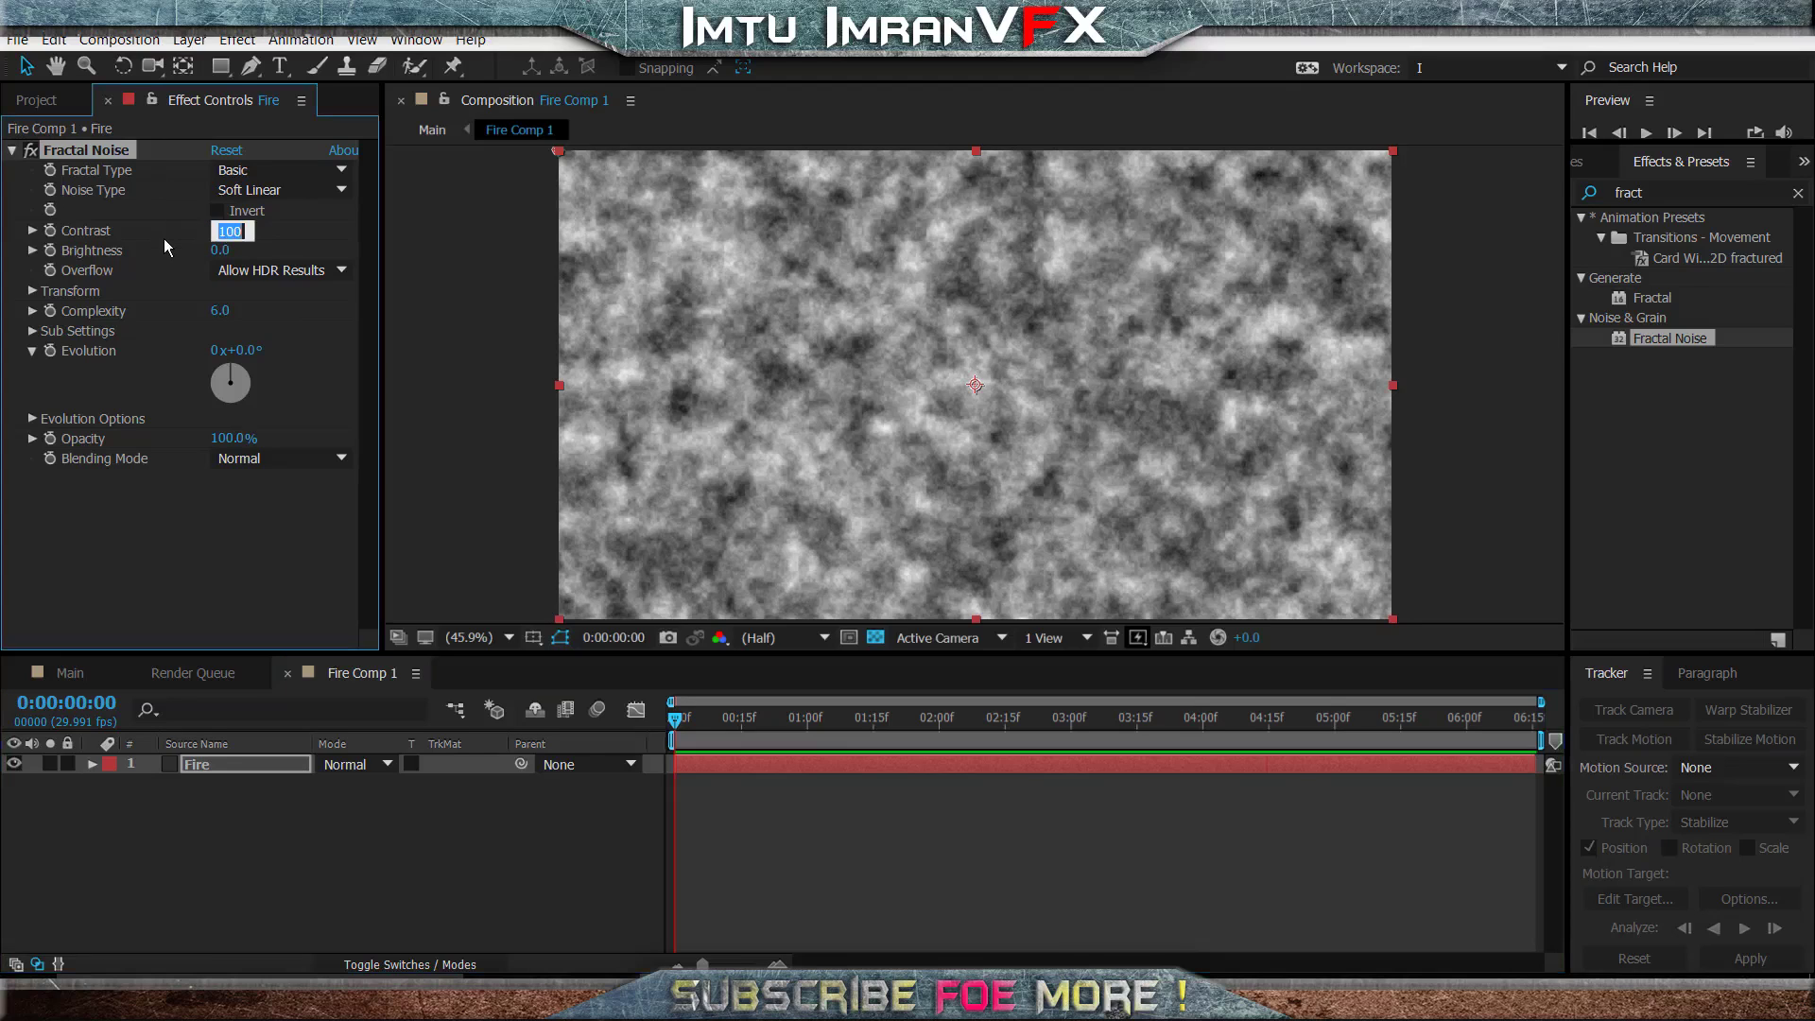
type("200")
key("Return")
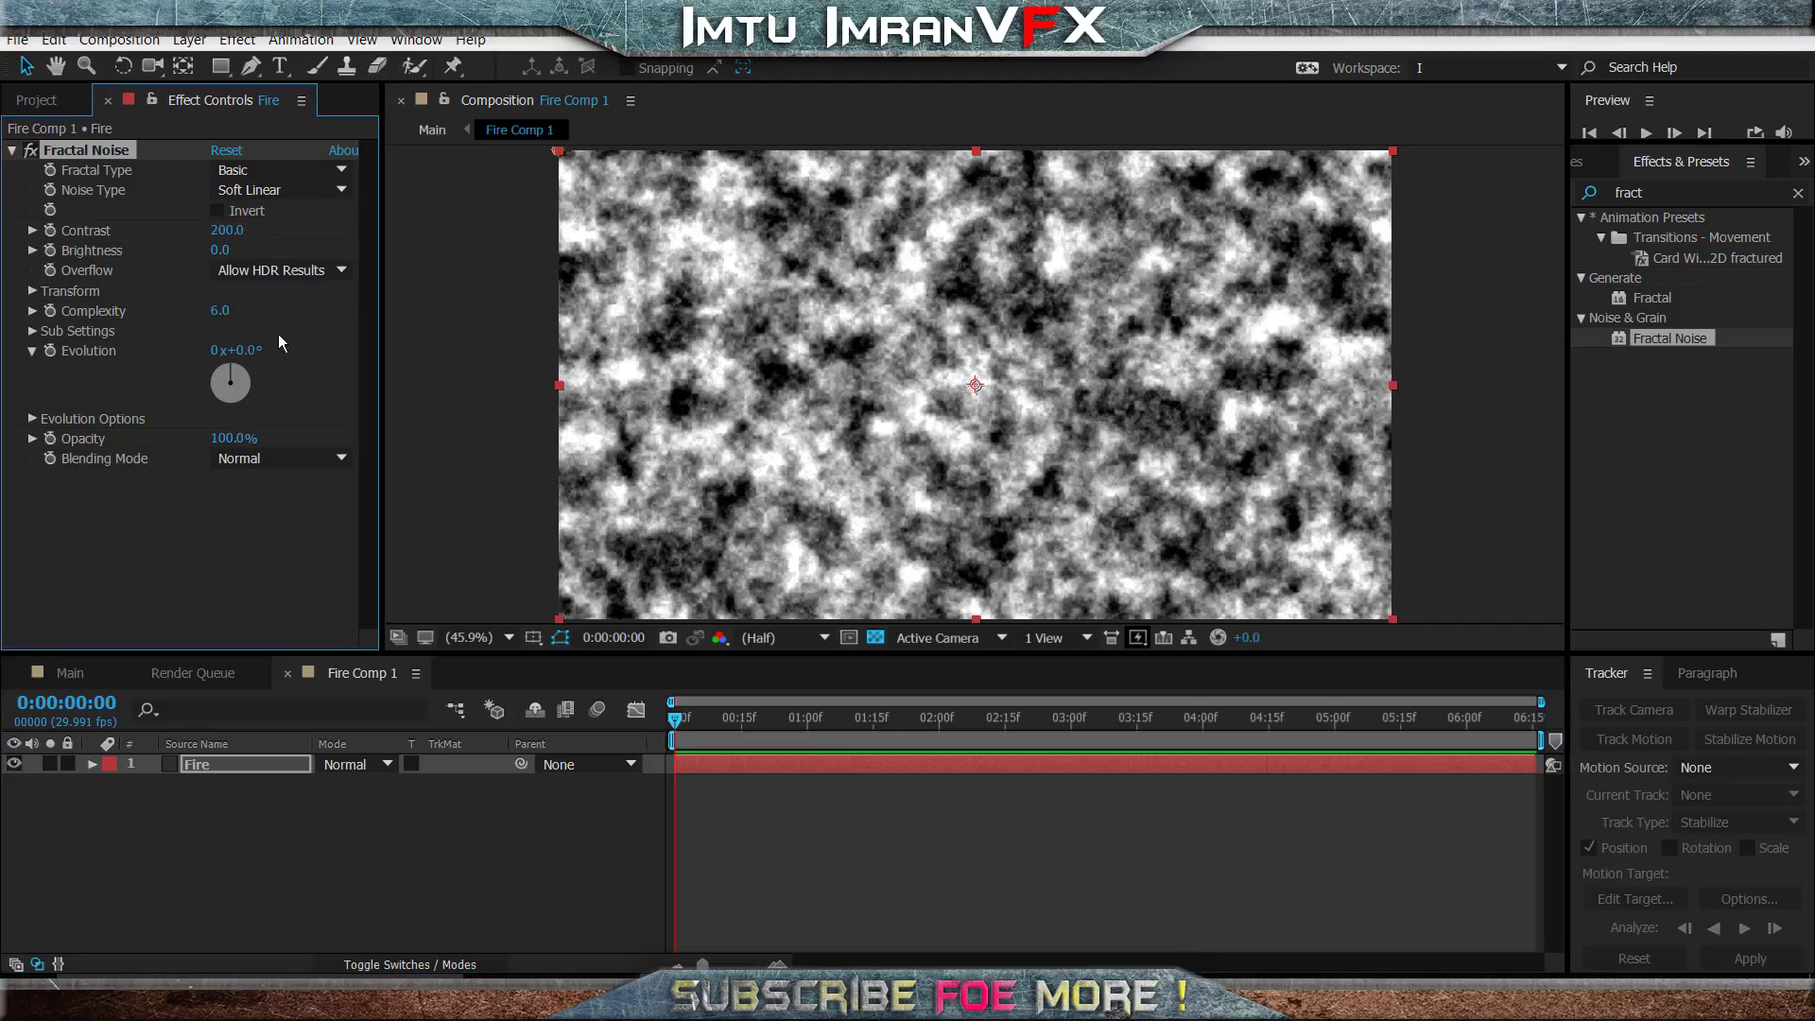
left_click(218, 253)
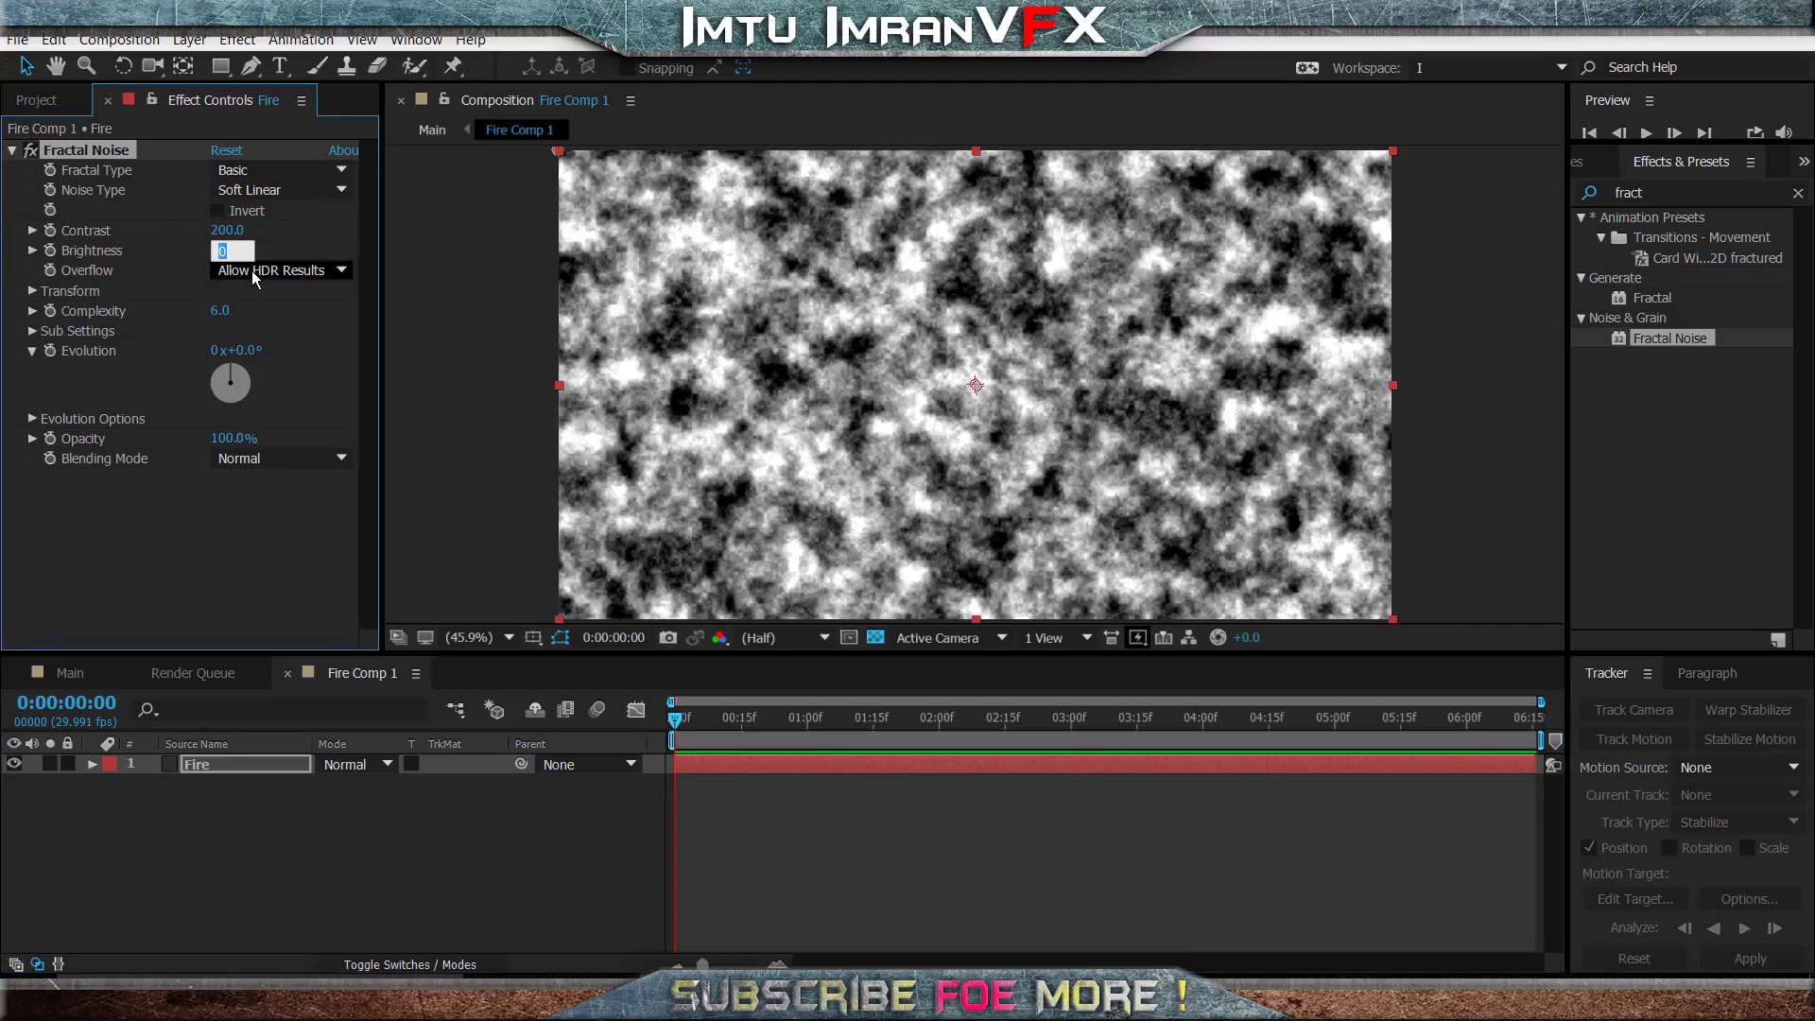
type("-20")
key("Return")
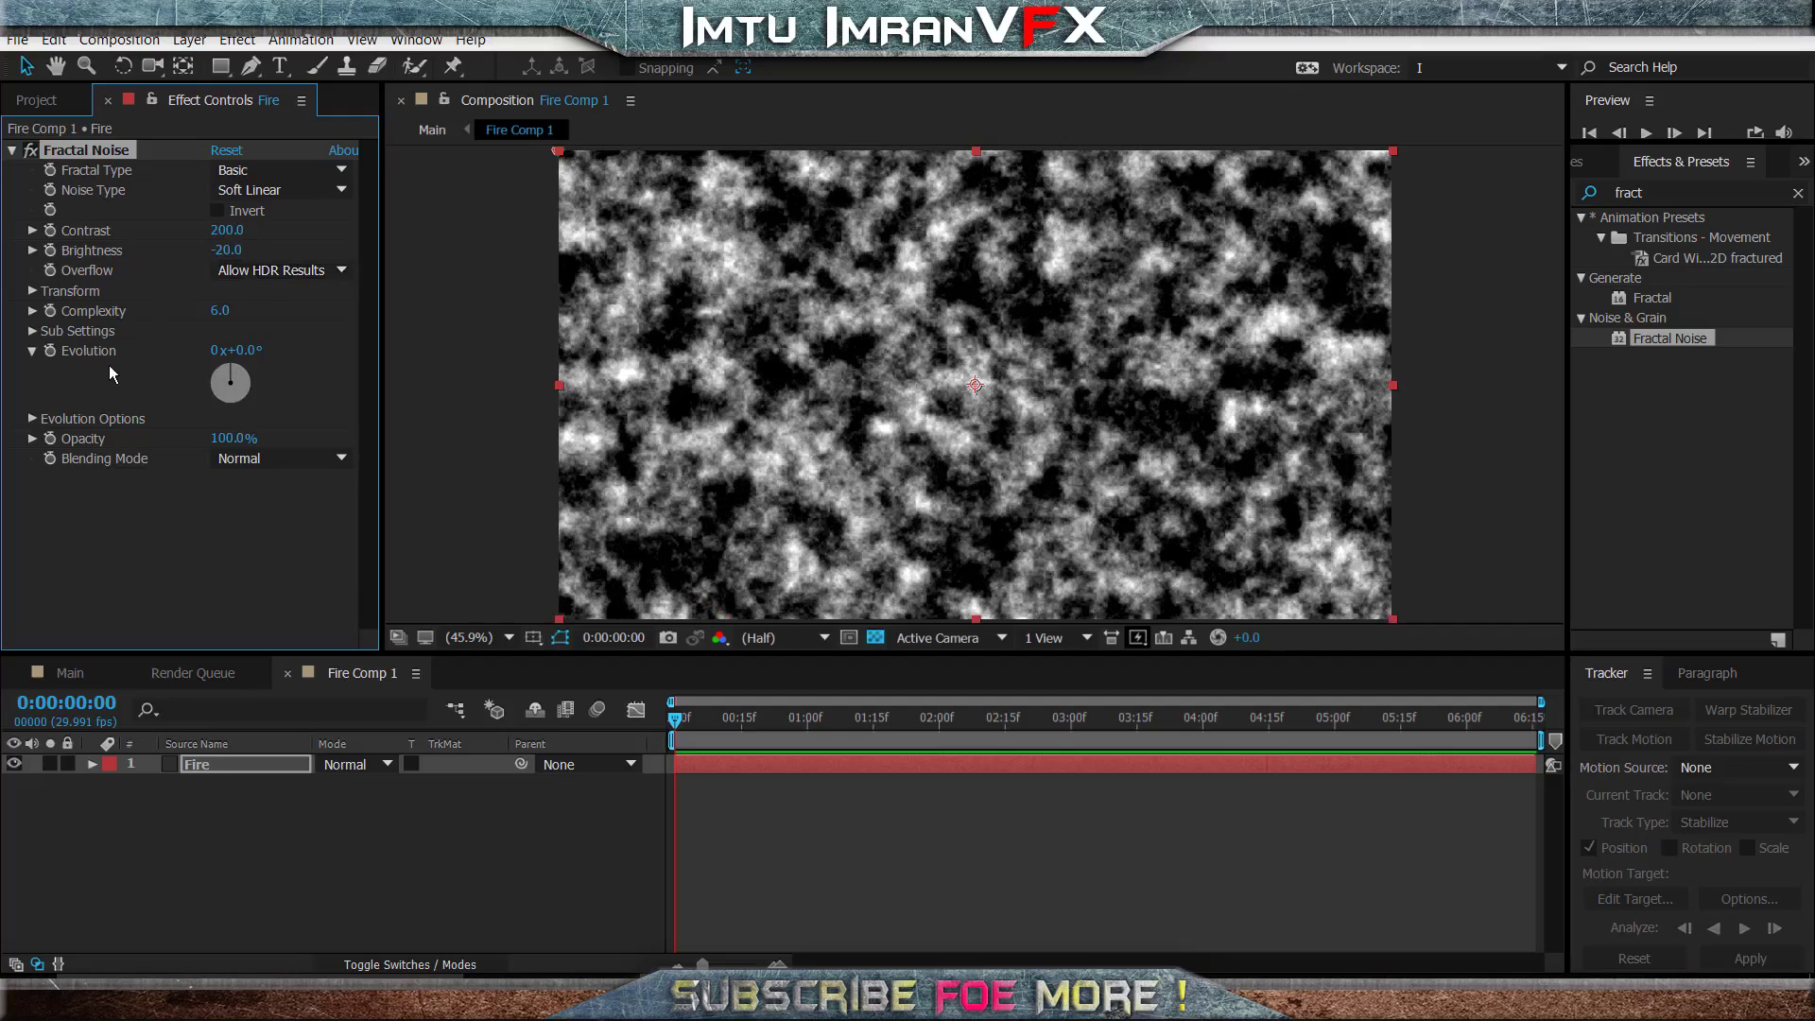
- Animate the Fractal Noise Evolution with the expression time*100 and preview it from the start
left_click(52, 351)
left_click(52, 352, "alt")
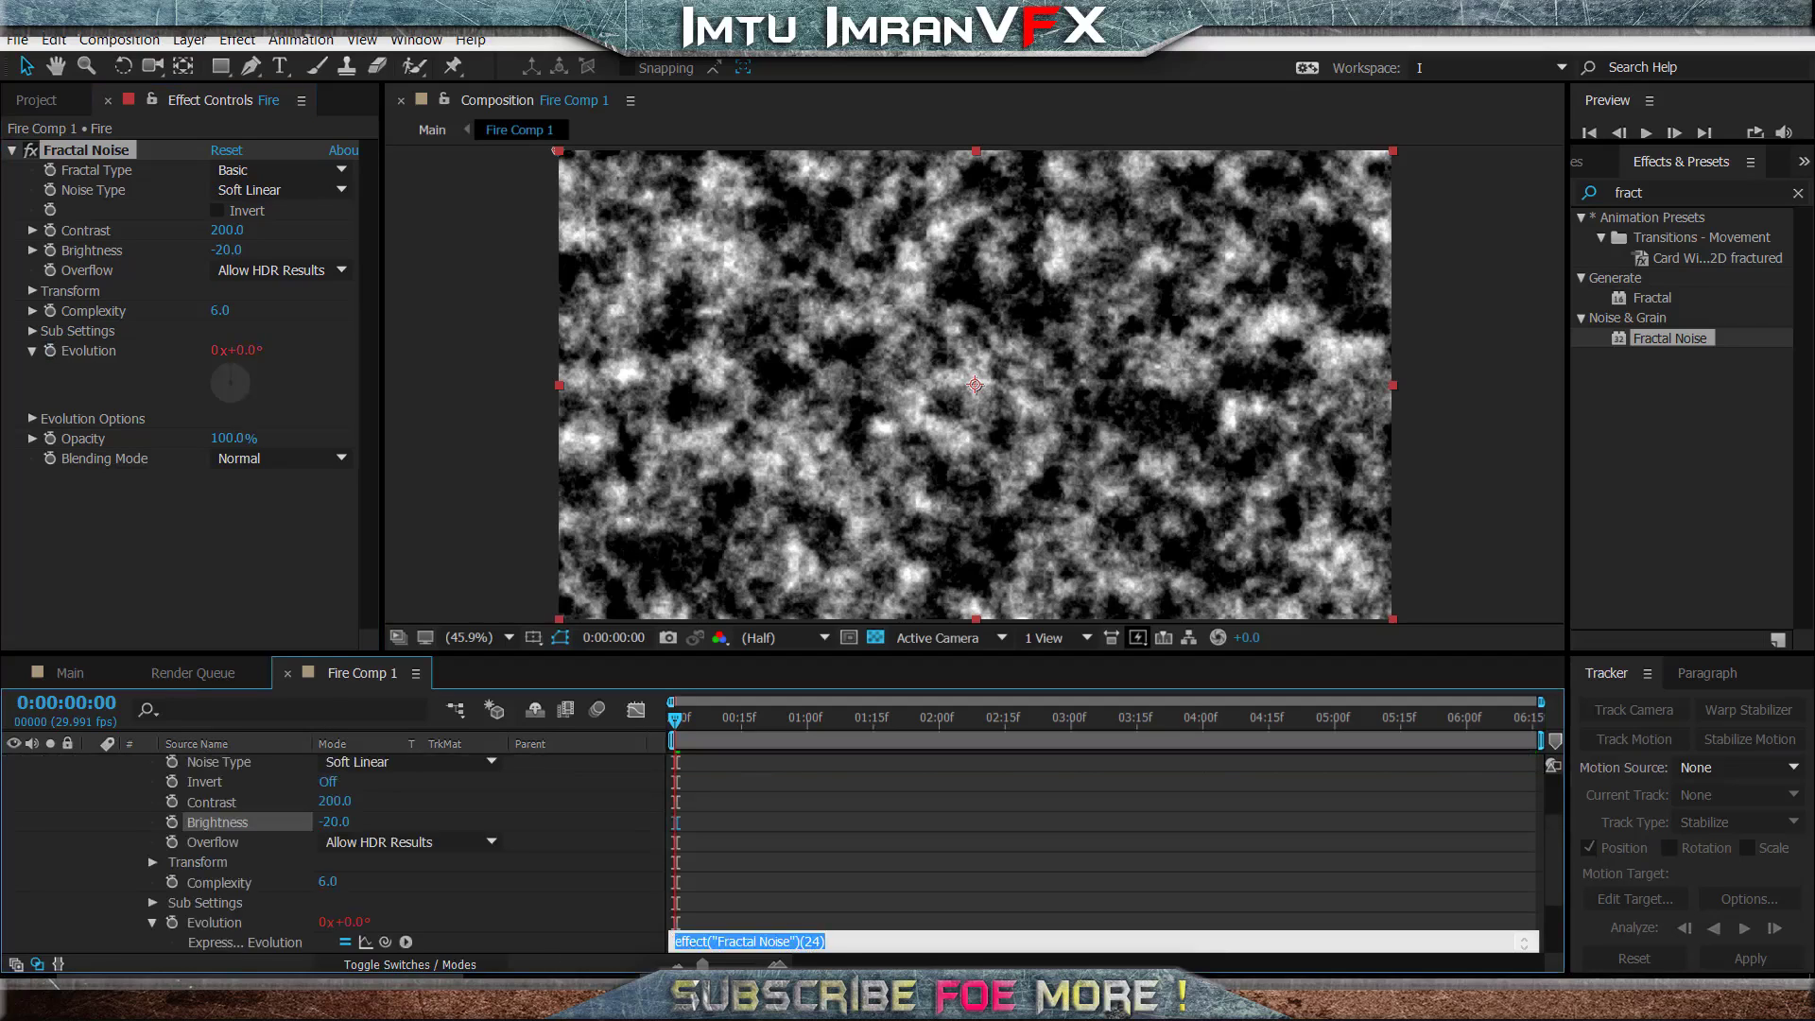
key("BackSpace")
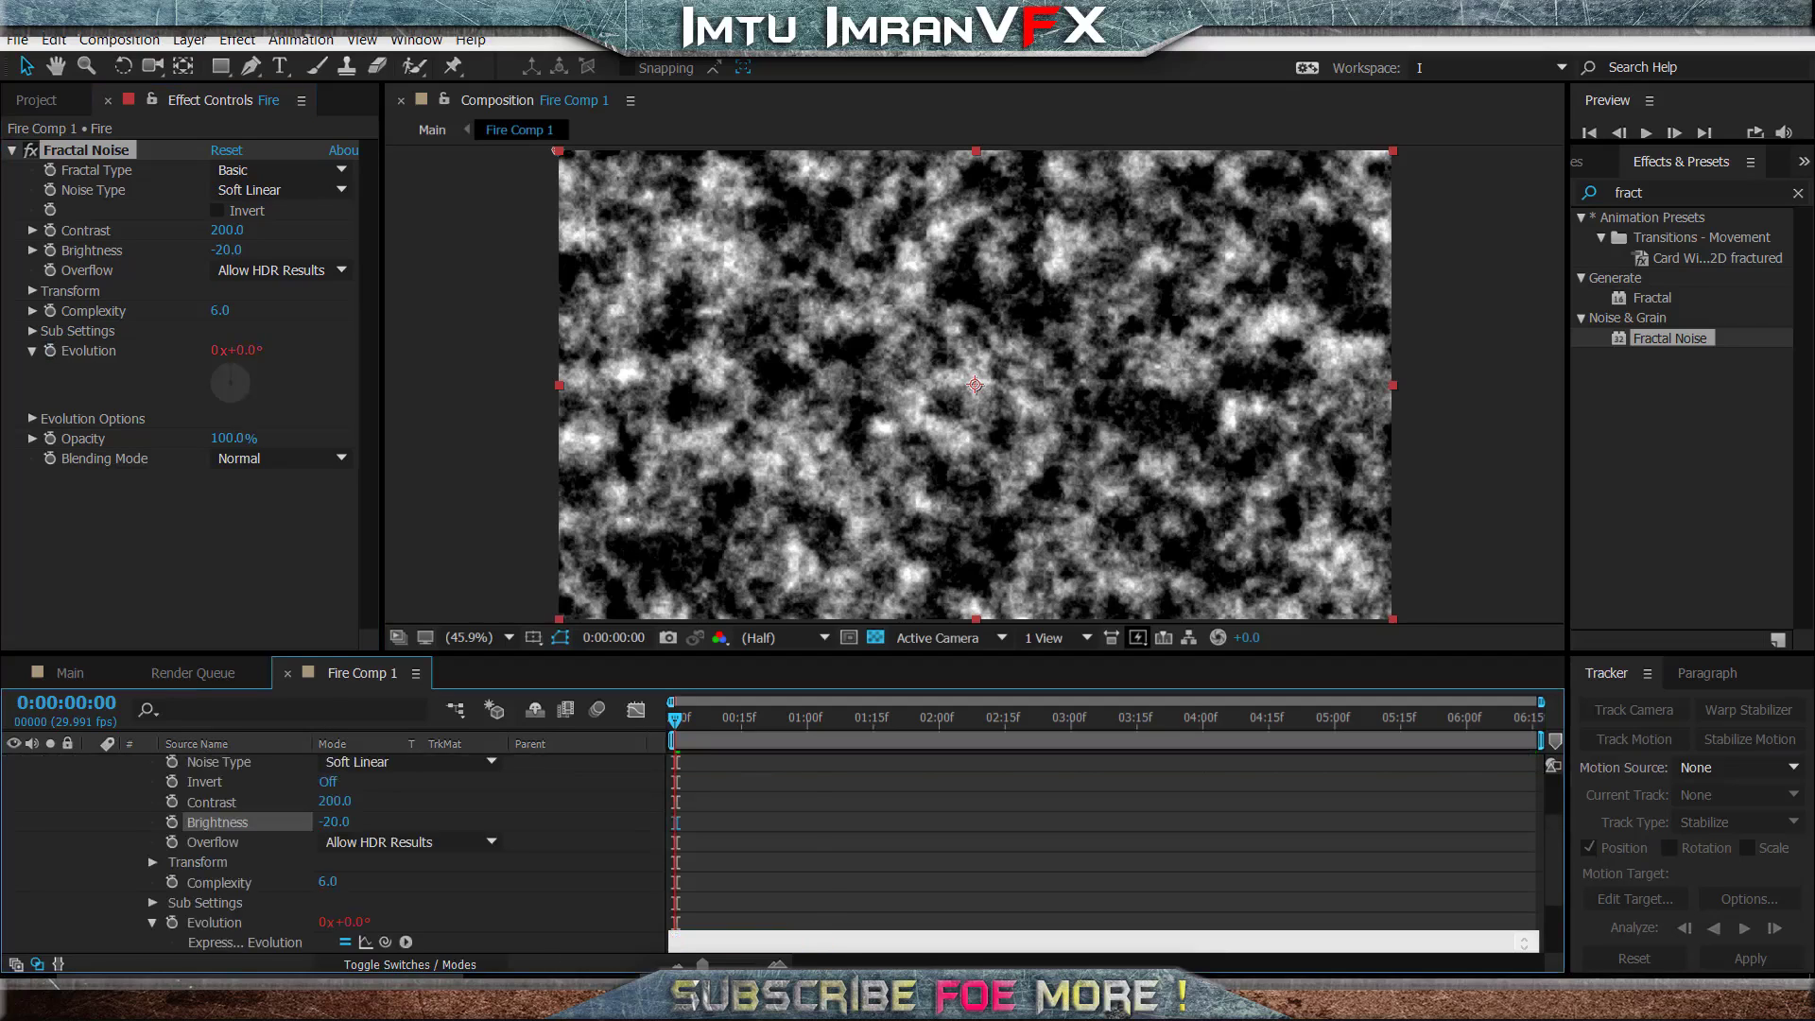
type("time*10")
key("BackSpace")
type("00")
left_click_drag(687, 722, 670, 726)
key("space")
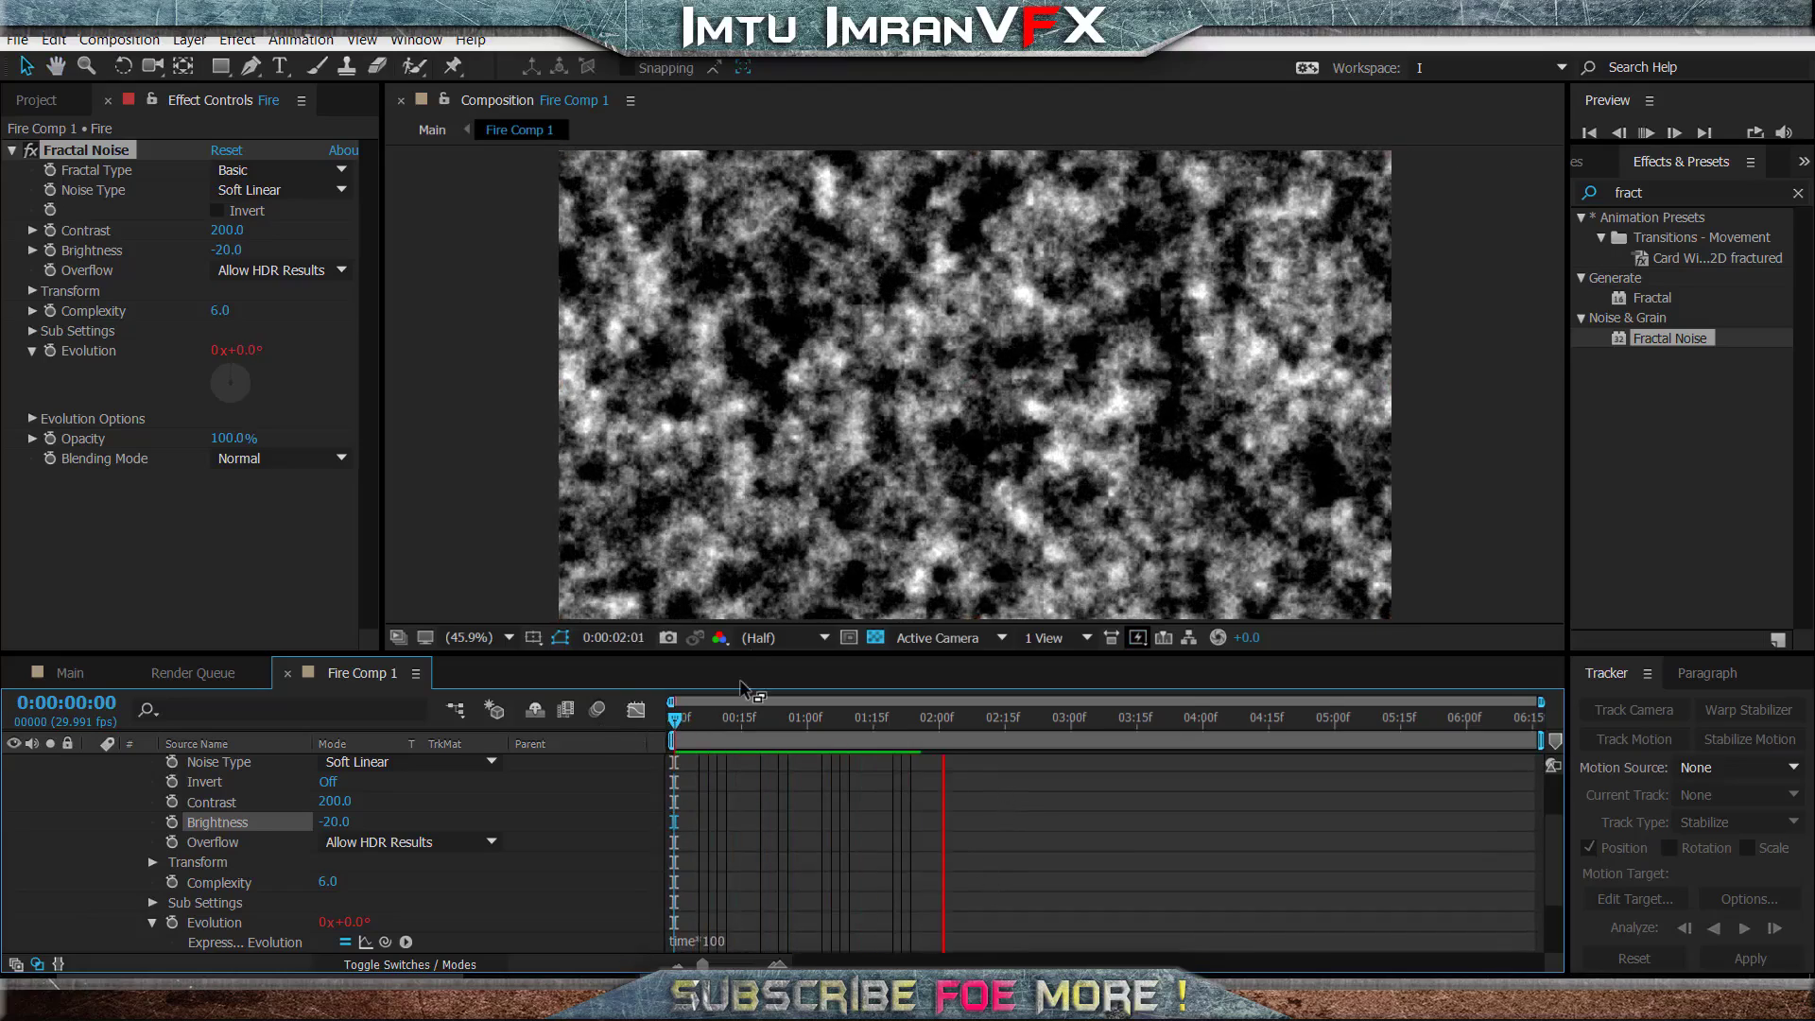
- Return to the first frame and apply the Tint effect to the Fire layer after its Fractal Noise
left_click_drag(792, 721, 668, 726)
scroll(193, 783, "up", 2)
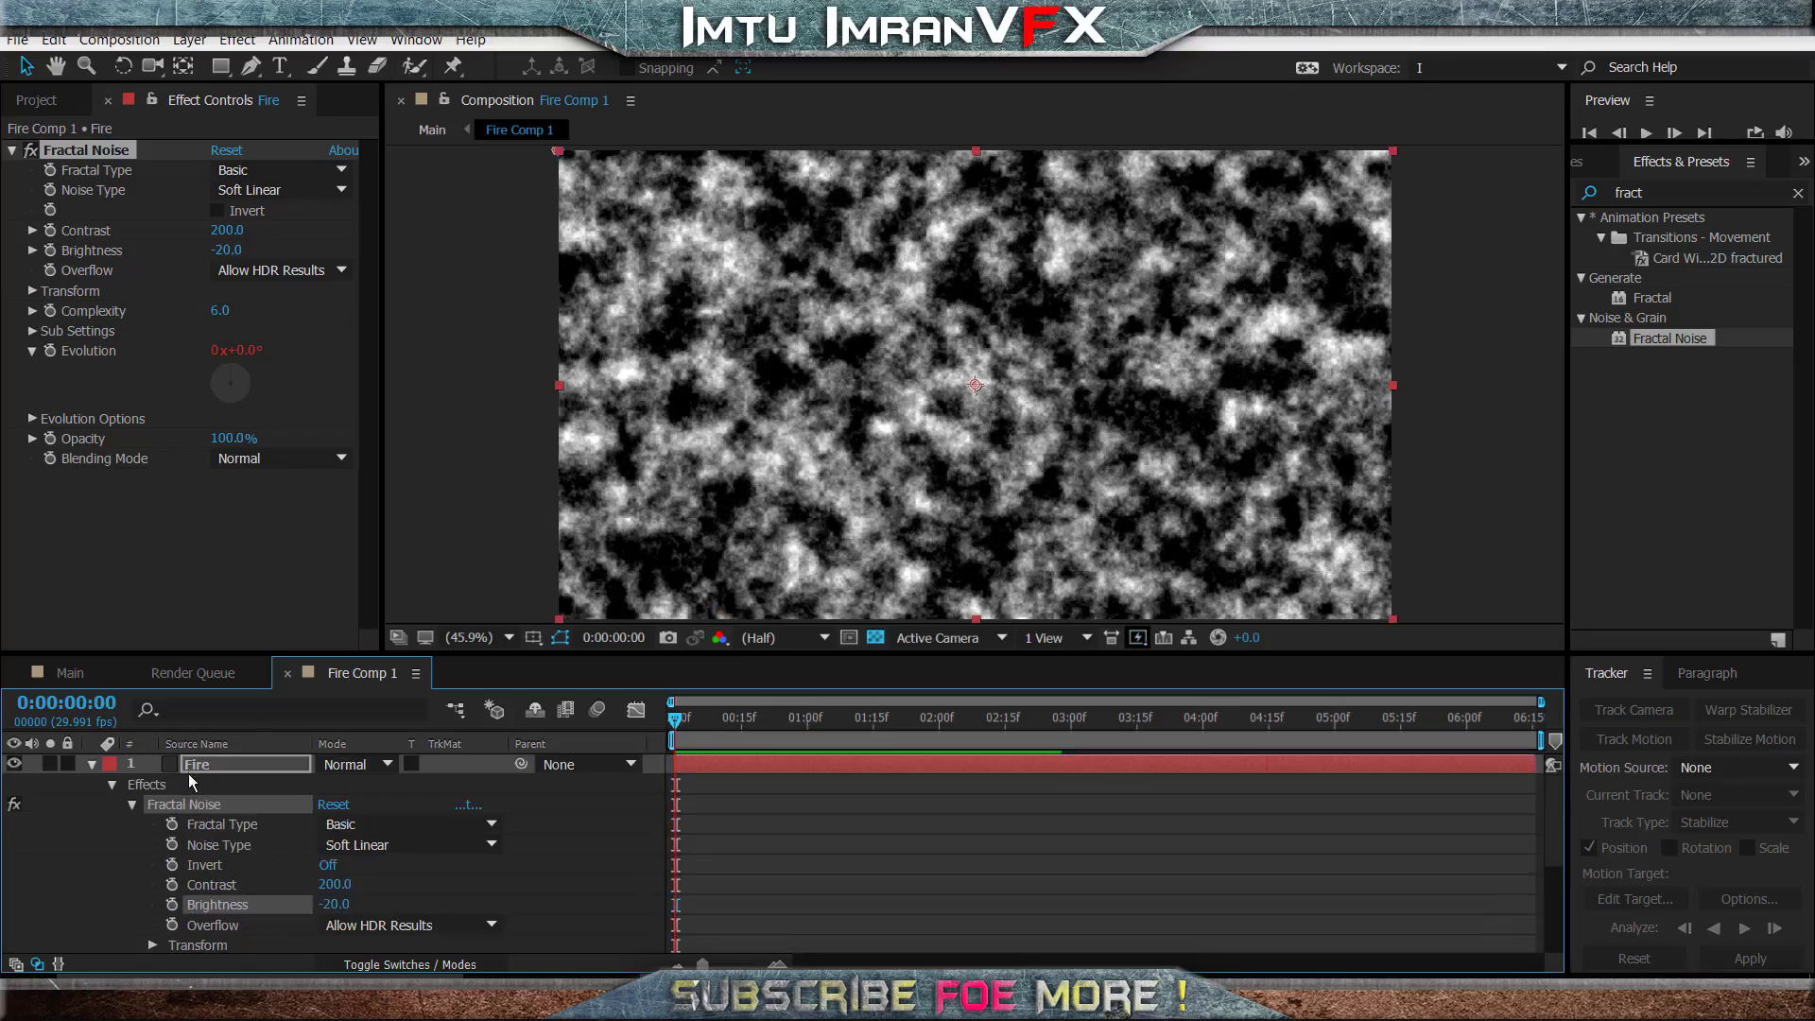
left_click(92, 764)
left_click(1697, 192)
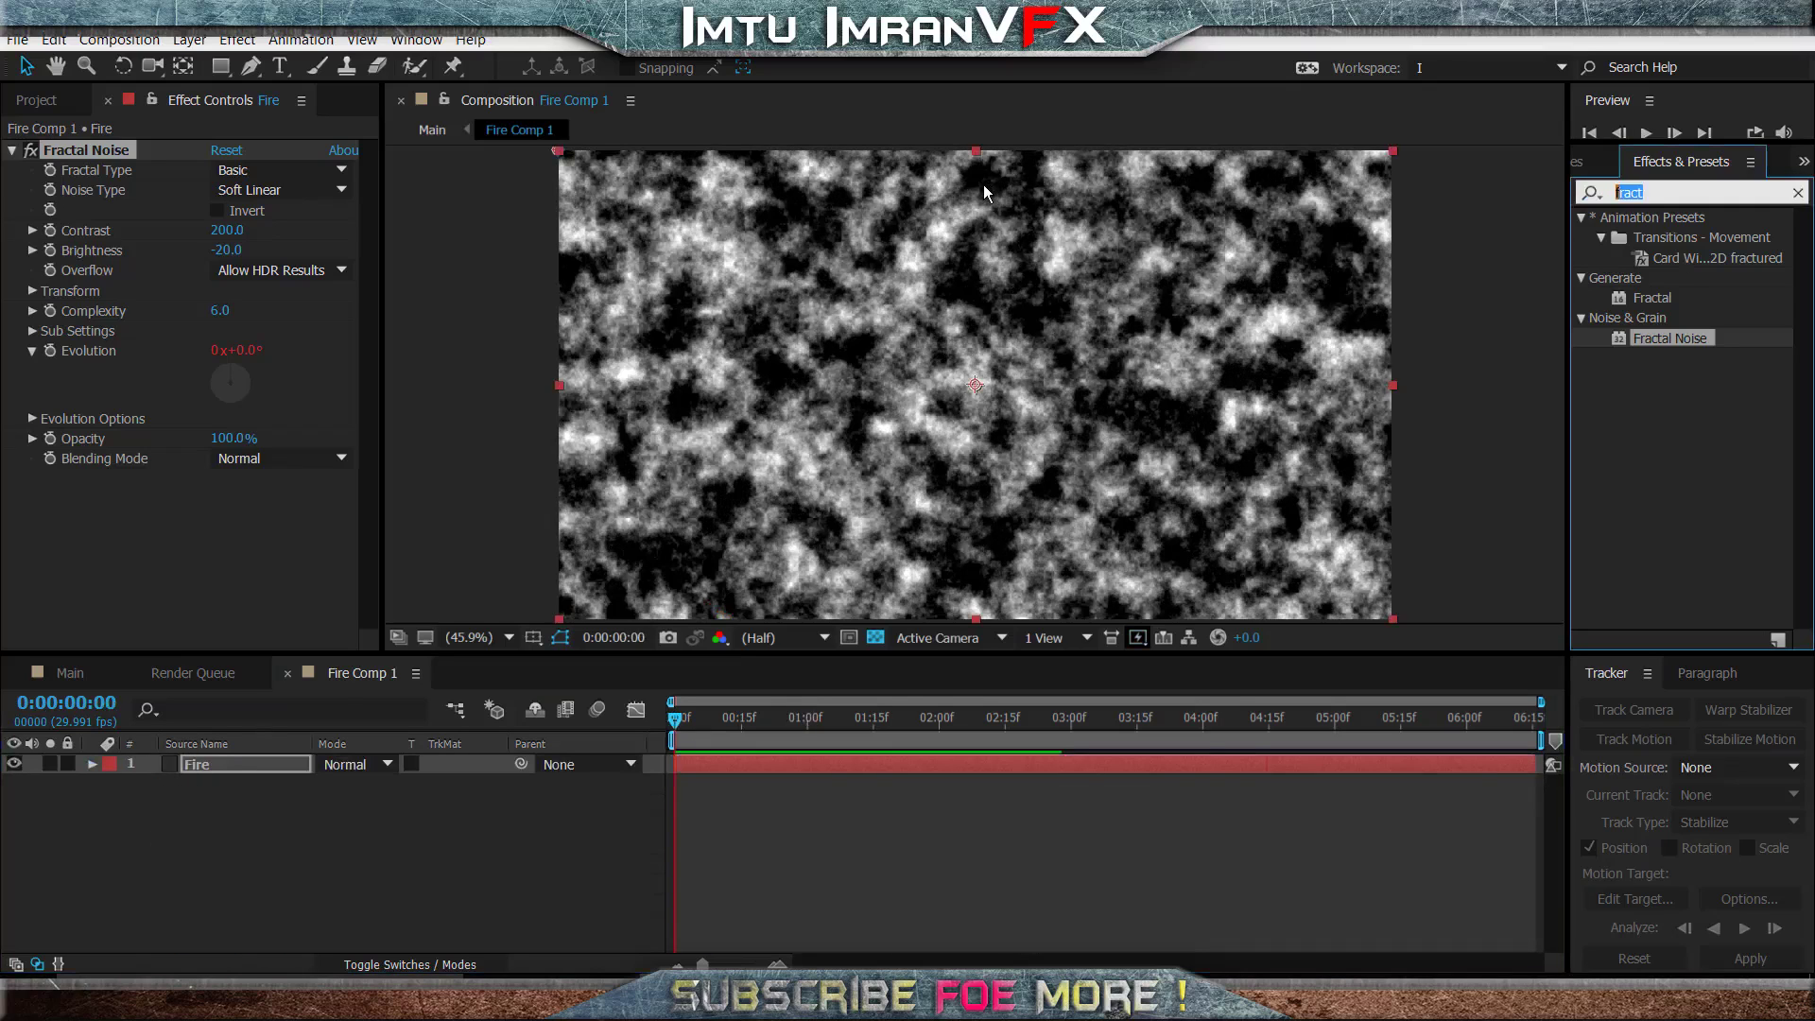
type("tint")
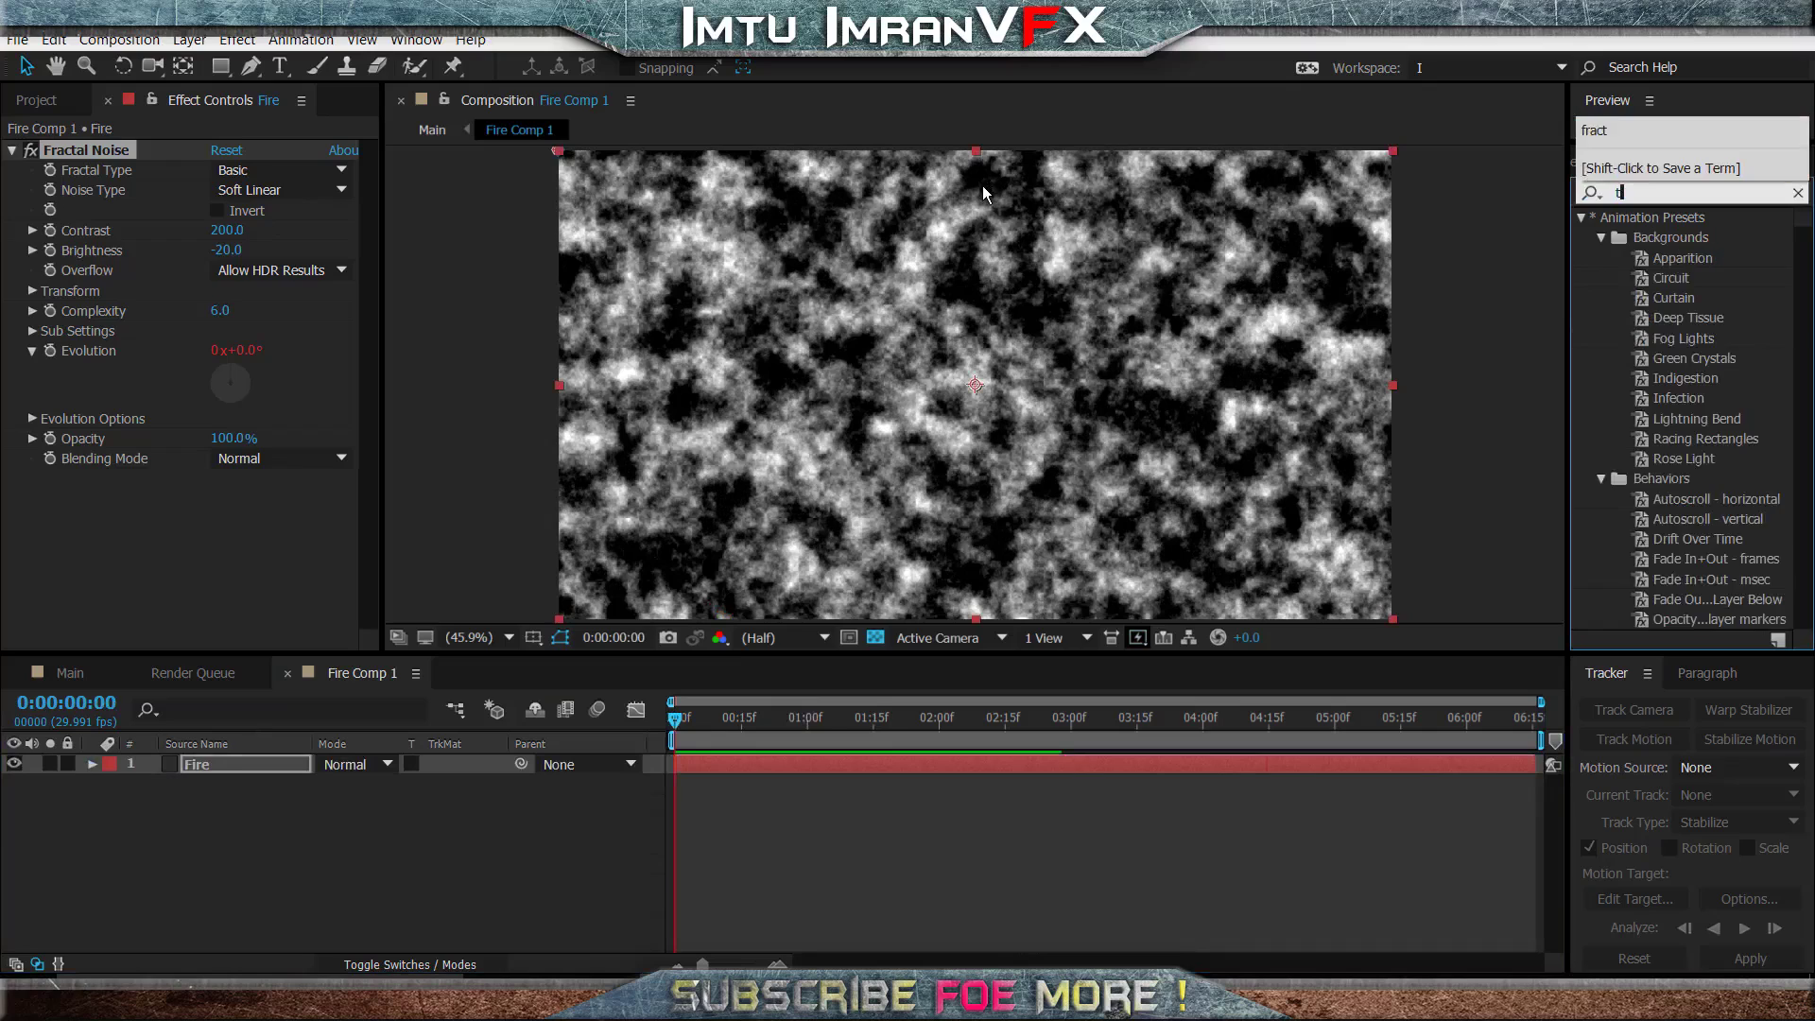
left_click_drag(1643, 298, 212, 518)
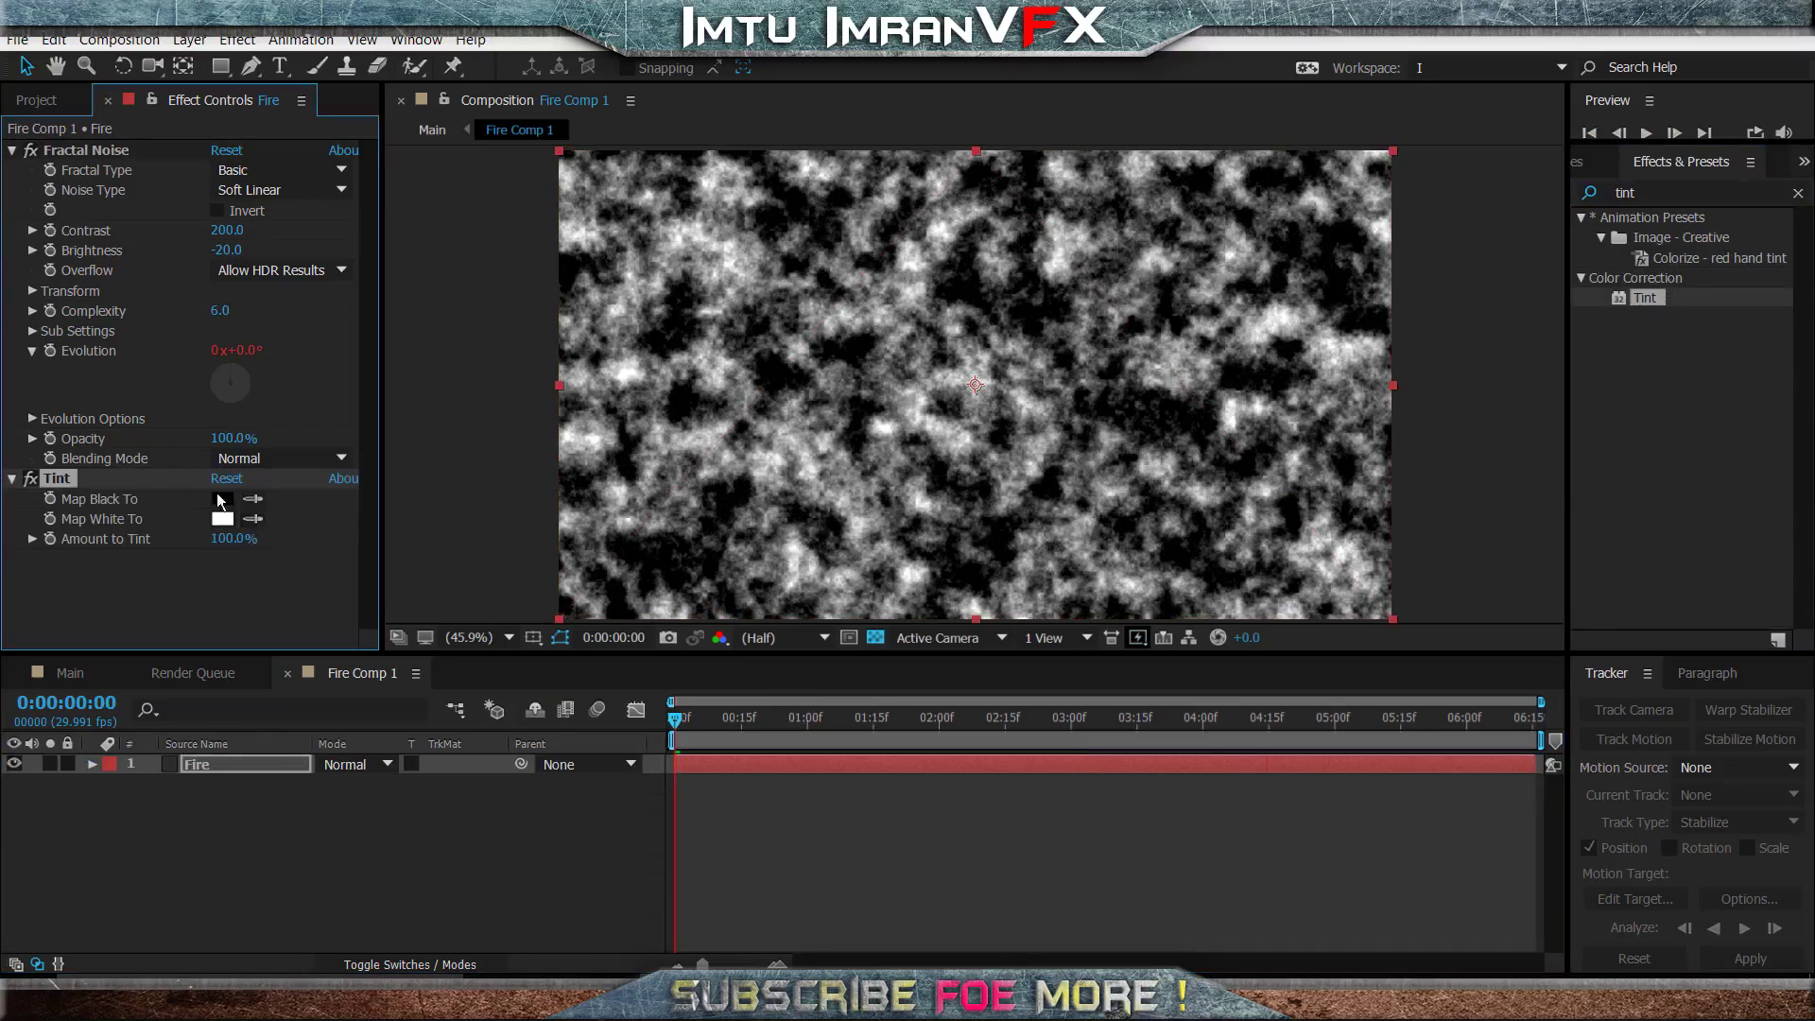
- Set the Tint effect's Map White To colour to orange, FB9B12
left_click(12, 151)
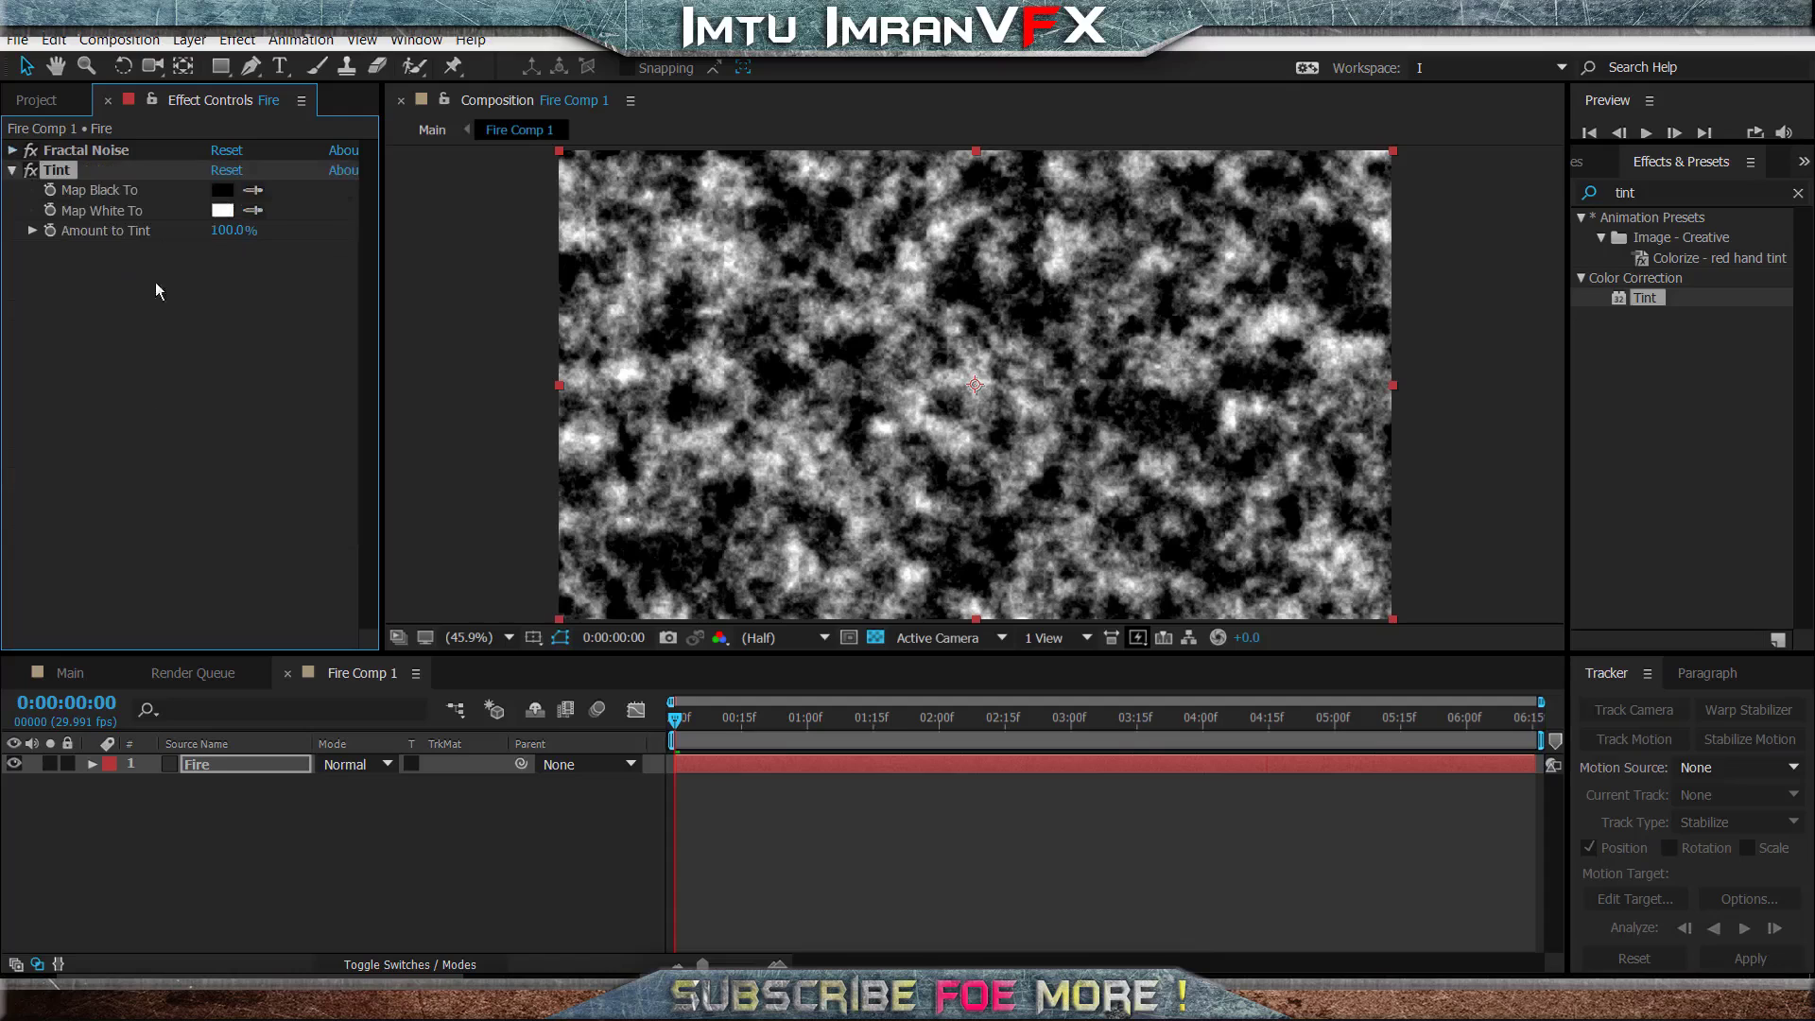
left_click(223, 210)
left_click_drag(1407, 750, 1408, 719)
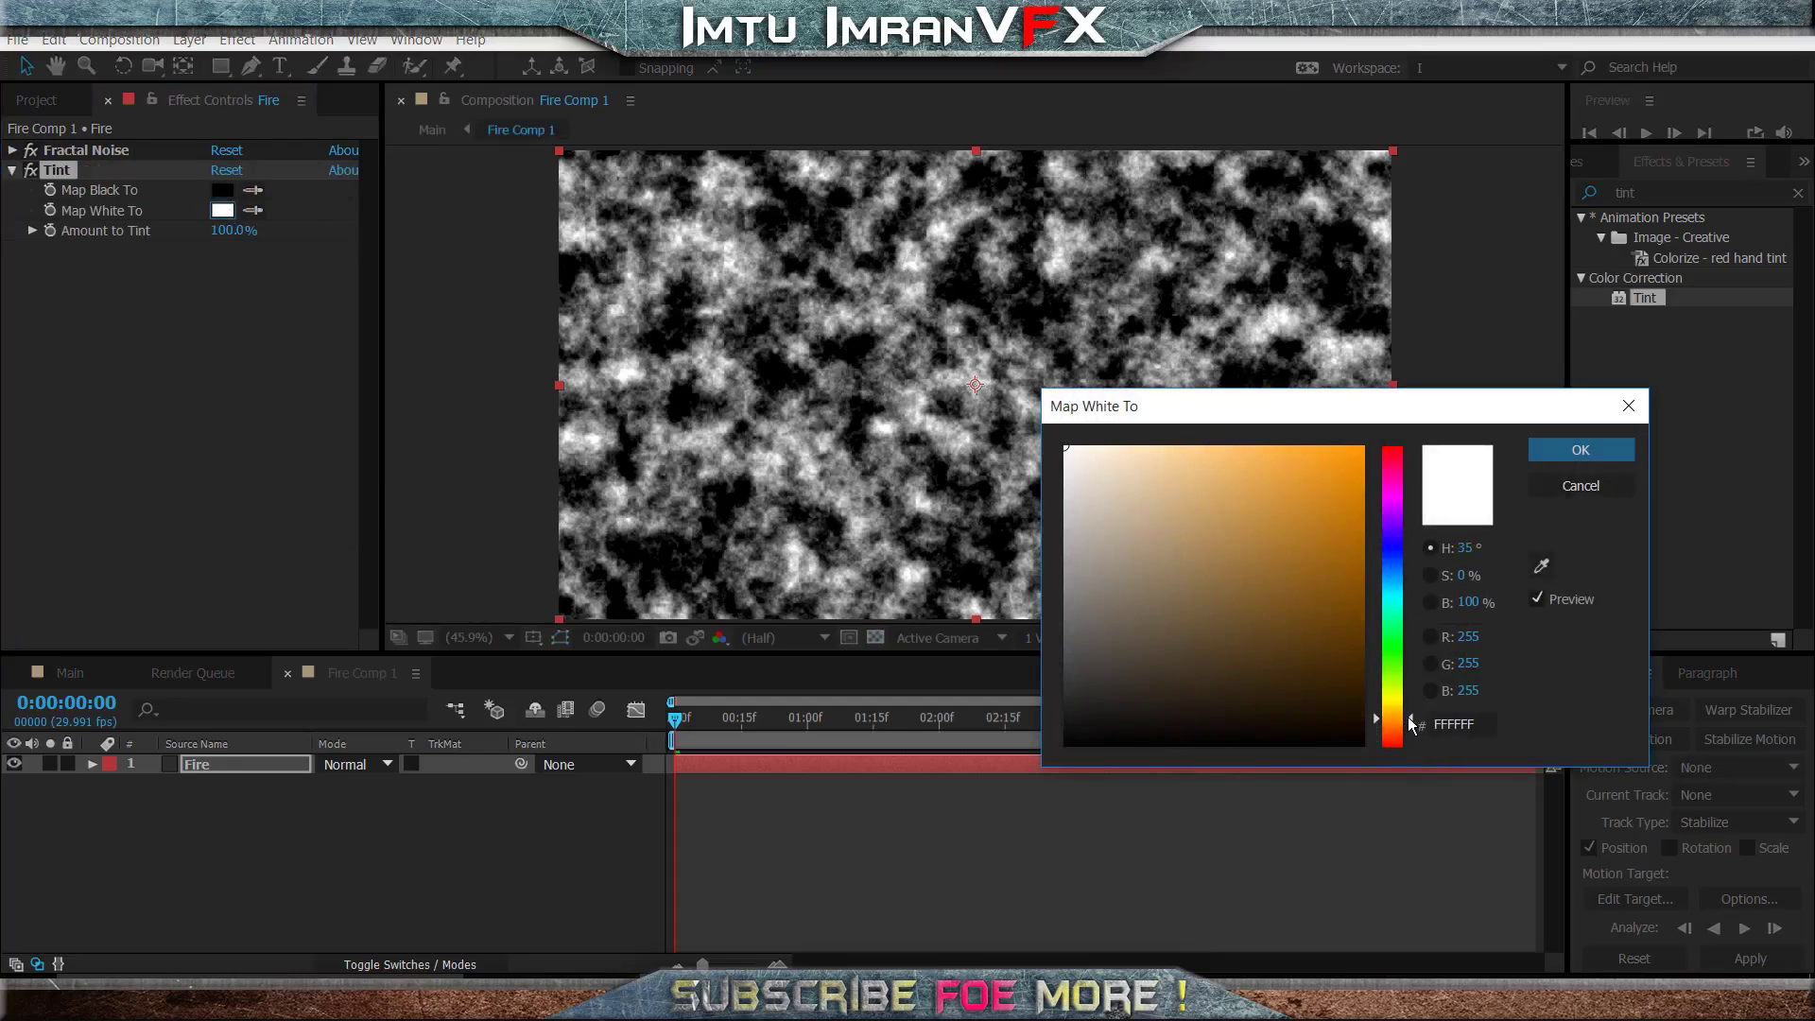
left_click_drag(1337, 481, 1437, 413)
mouse_move(1362, 459)
left_mouse_down()
mouse_move(1356, 485)
mouse_move(1343, 449)
left_mouse_up()
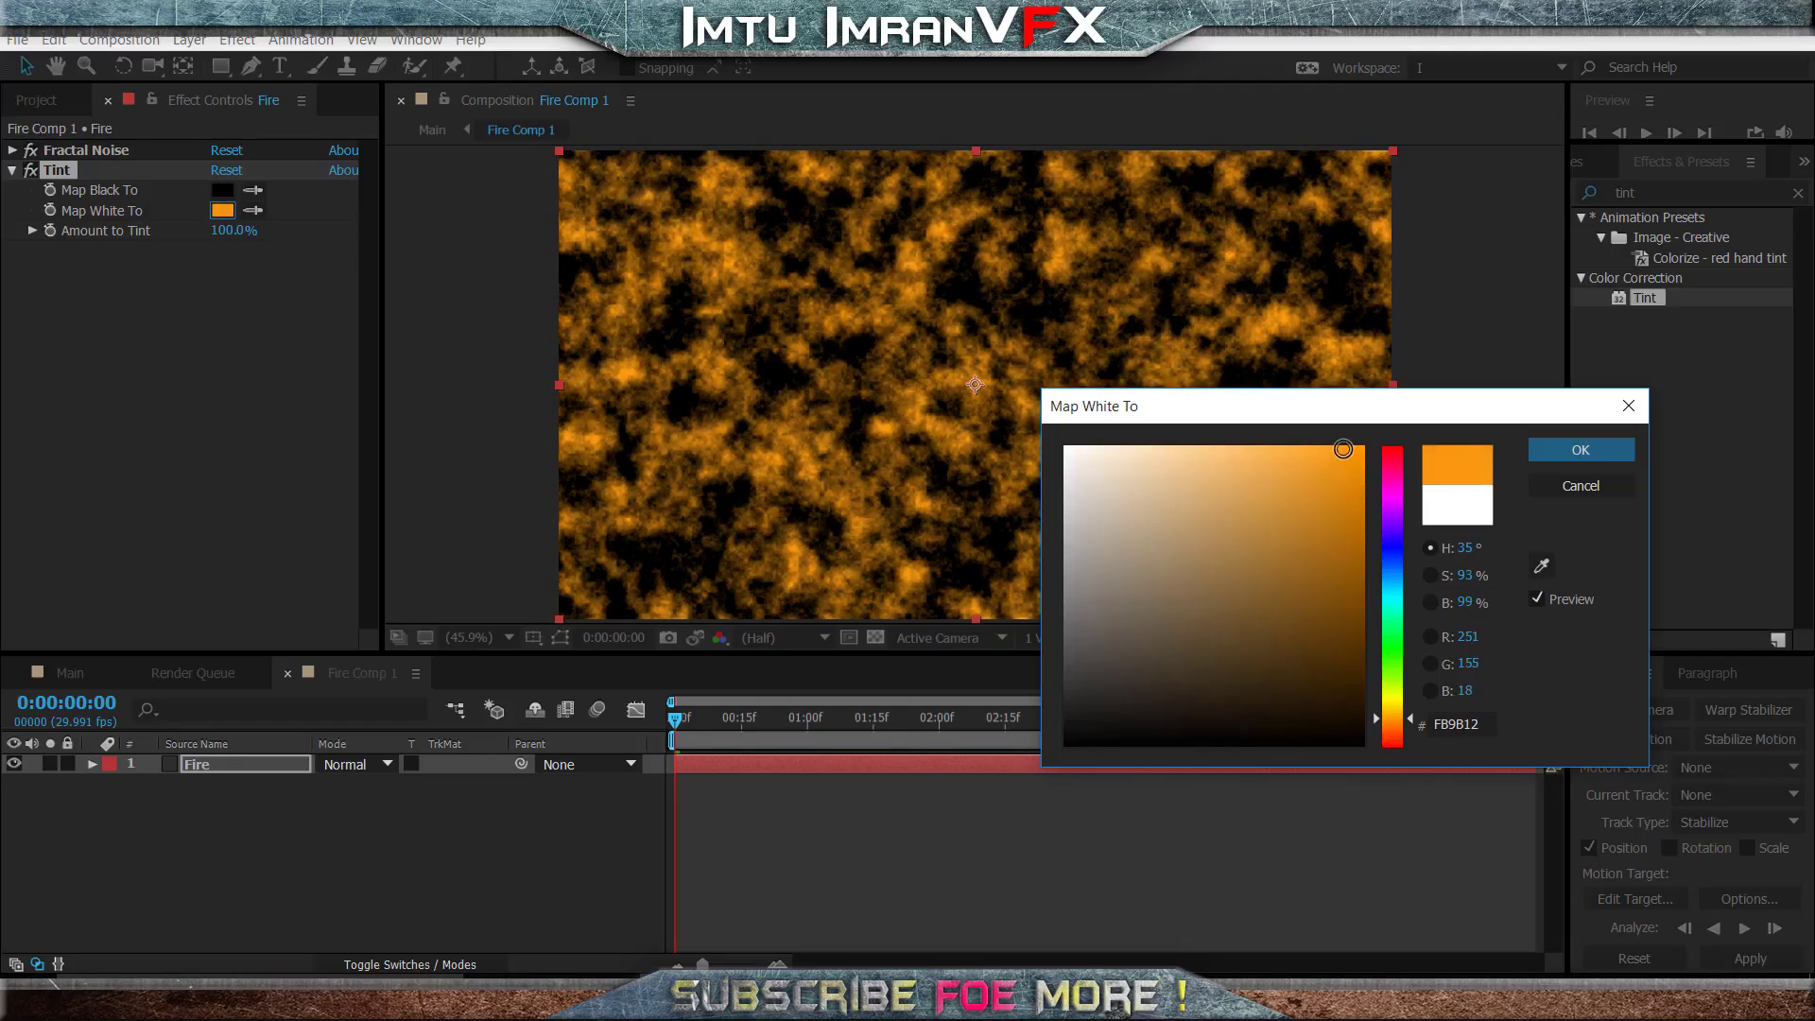
left_click(1584, 452)
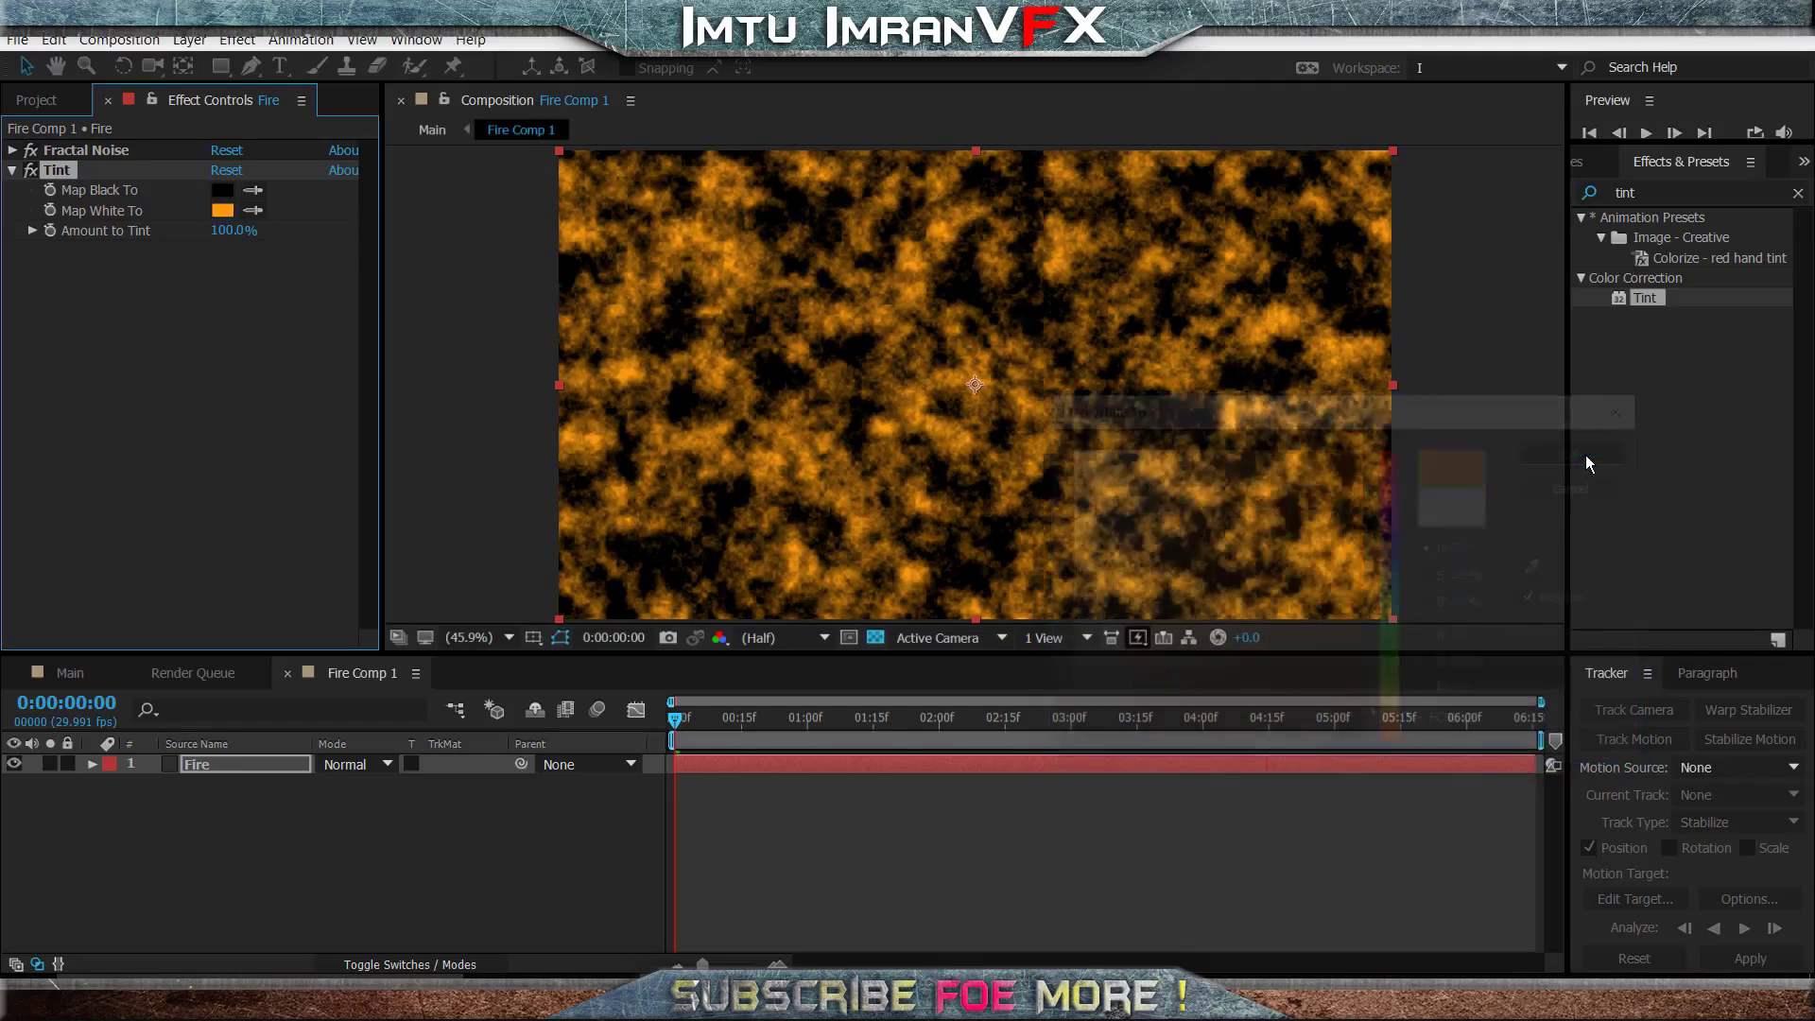
- Set the Tint effect's Amount to Tint to 80%
left_click(238, 232)
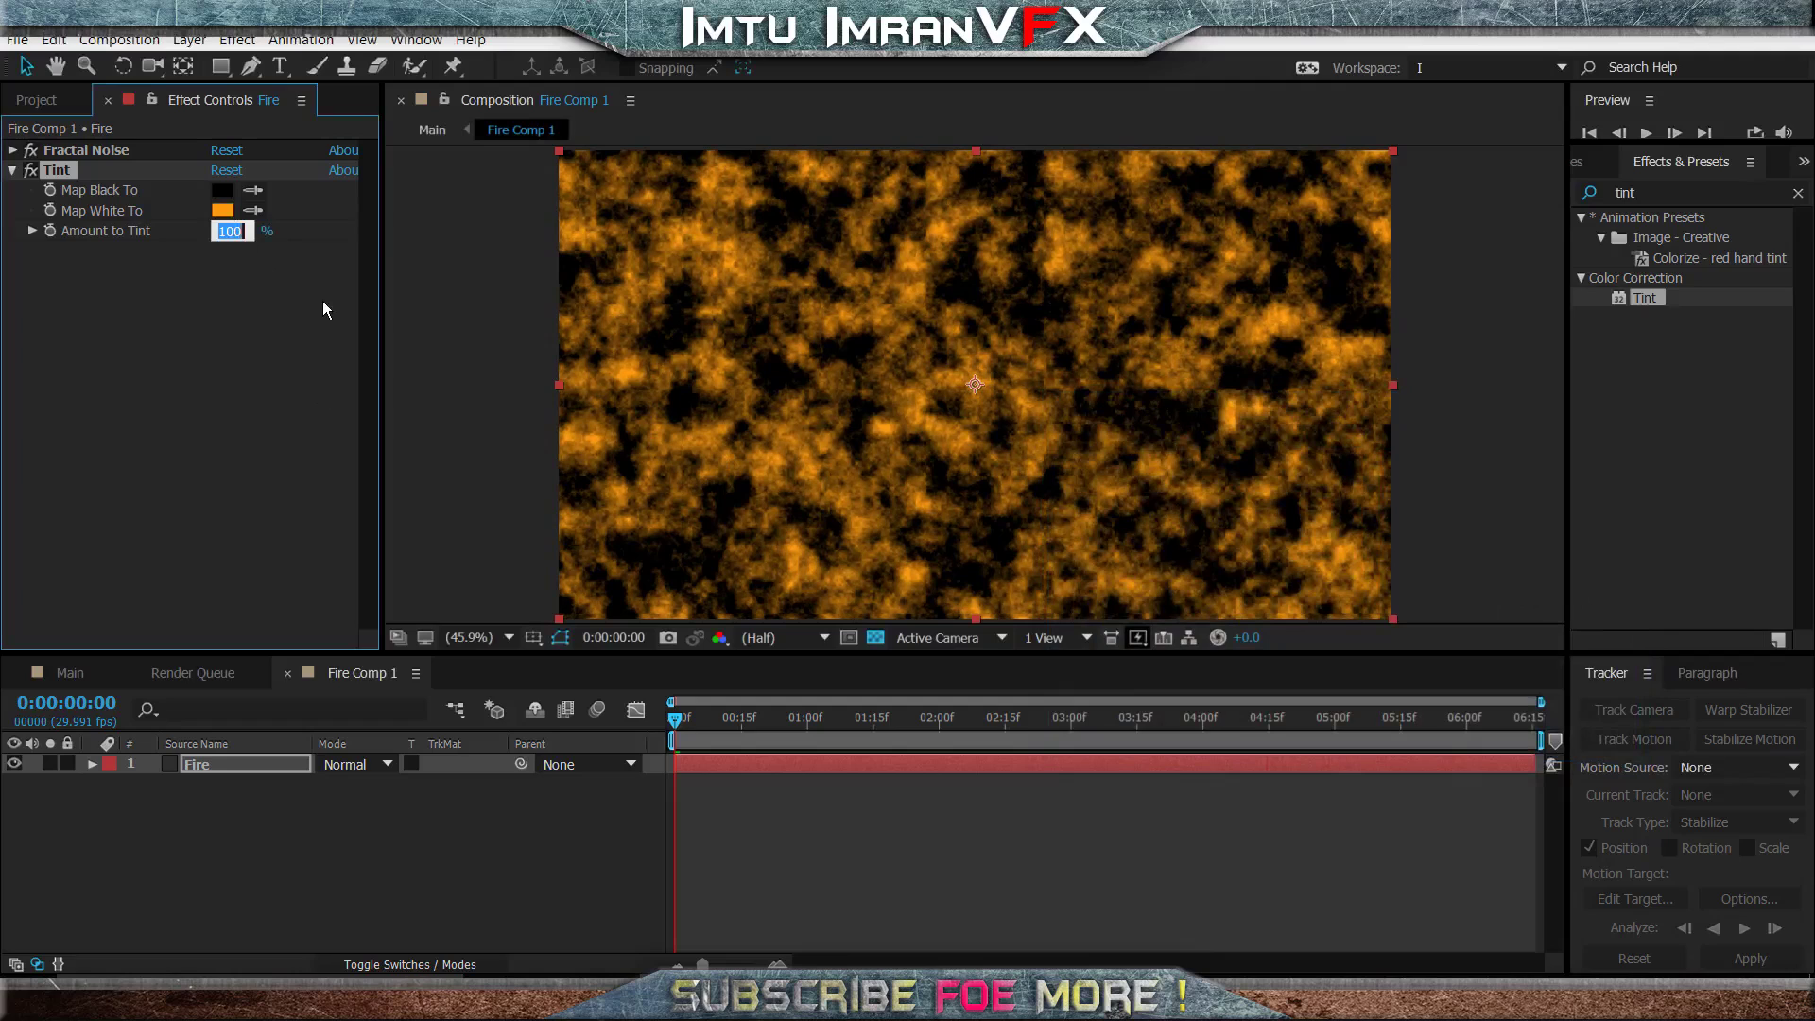
type("80")
key("Return")
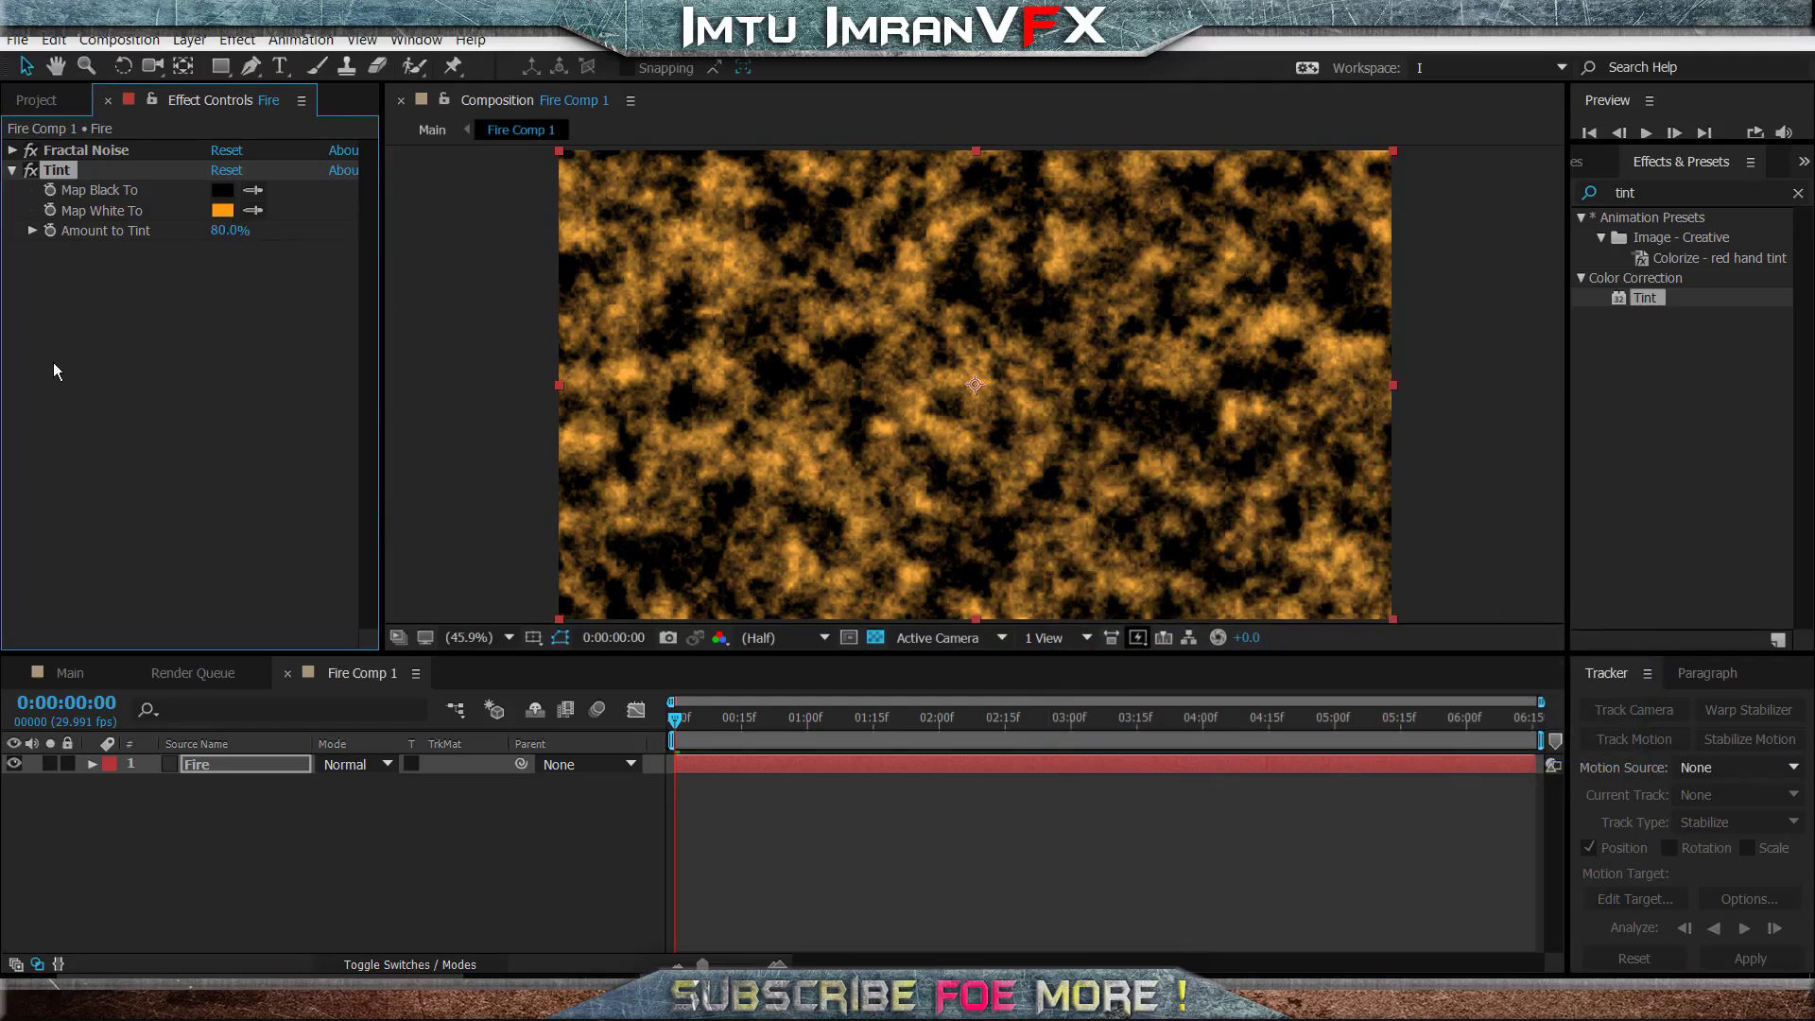
left_click(139, 391)
left_click(297, 891)
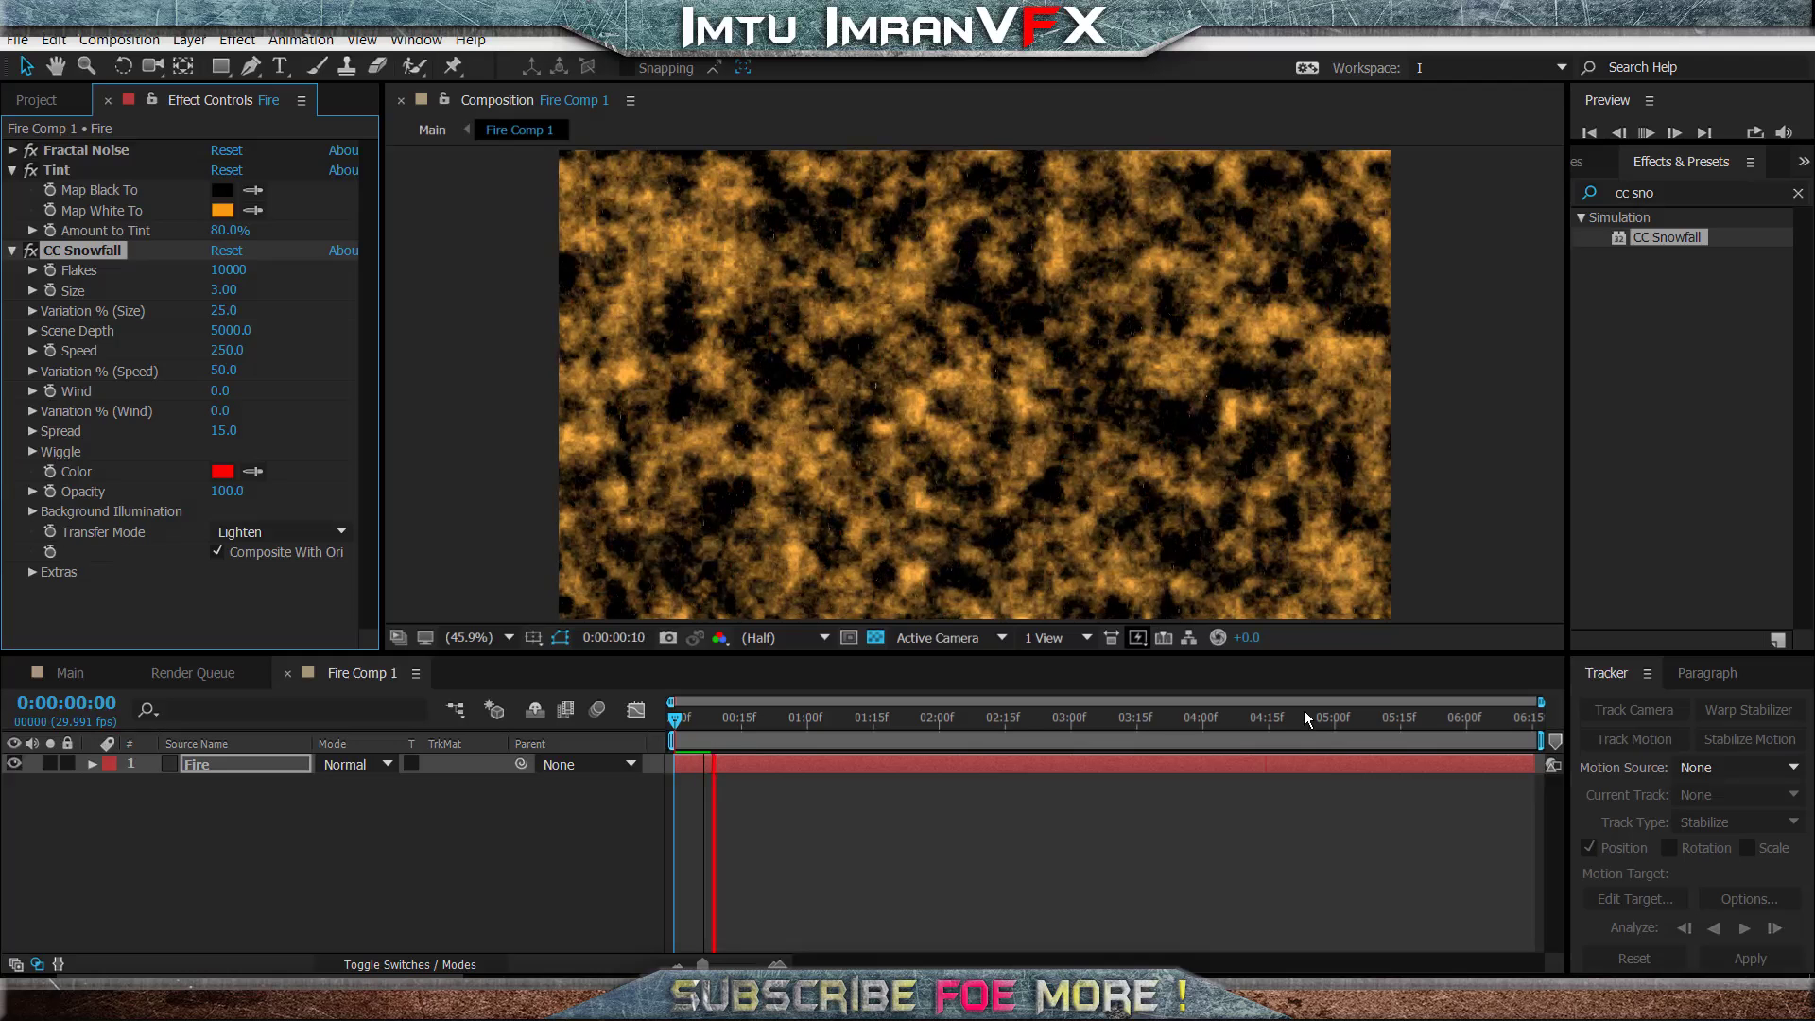
- Increase the CC Snowfall size to about 14.95 and preview the animation
key("space")
left_click_drag(224, 290, 1485, 353)
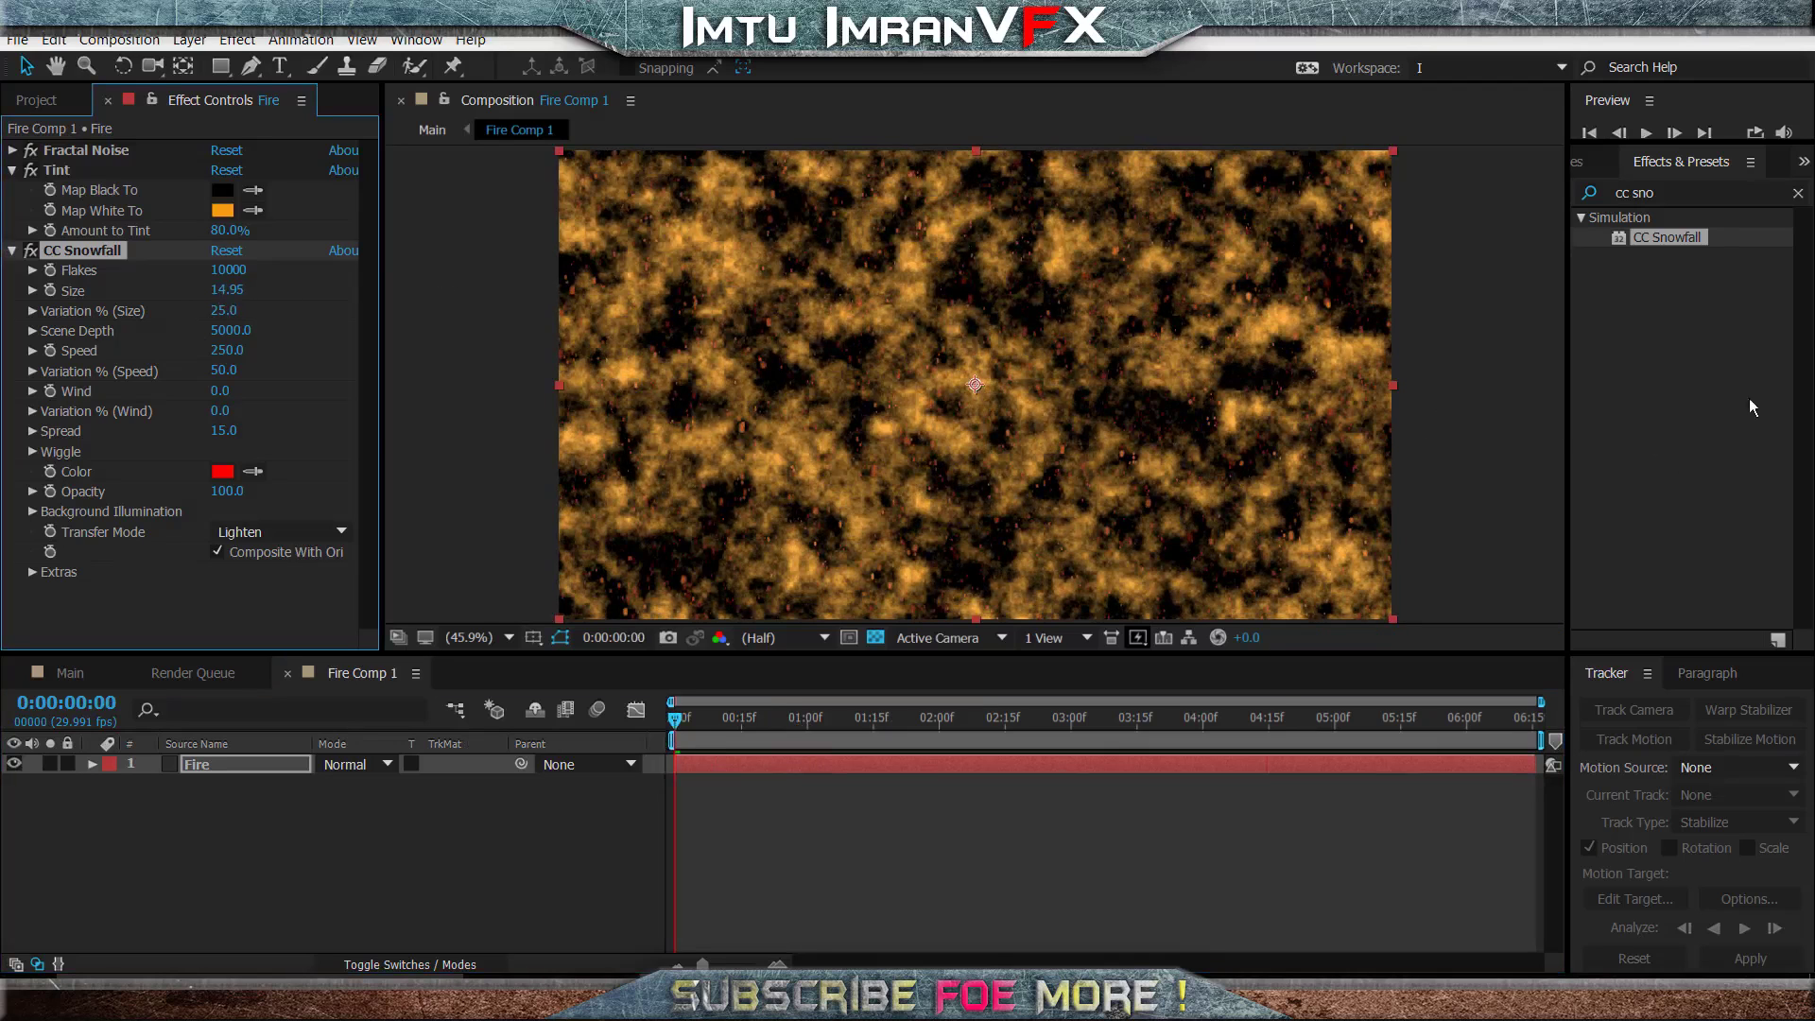
key("space")
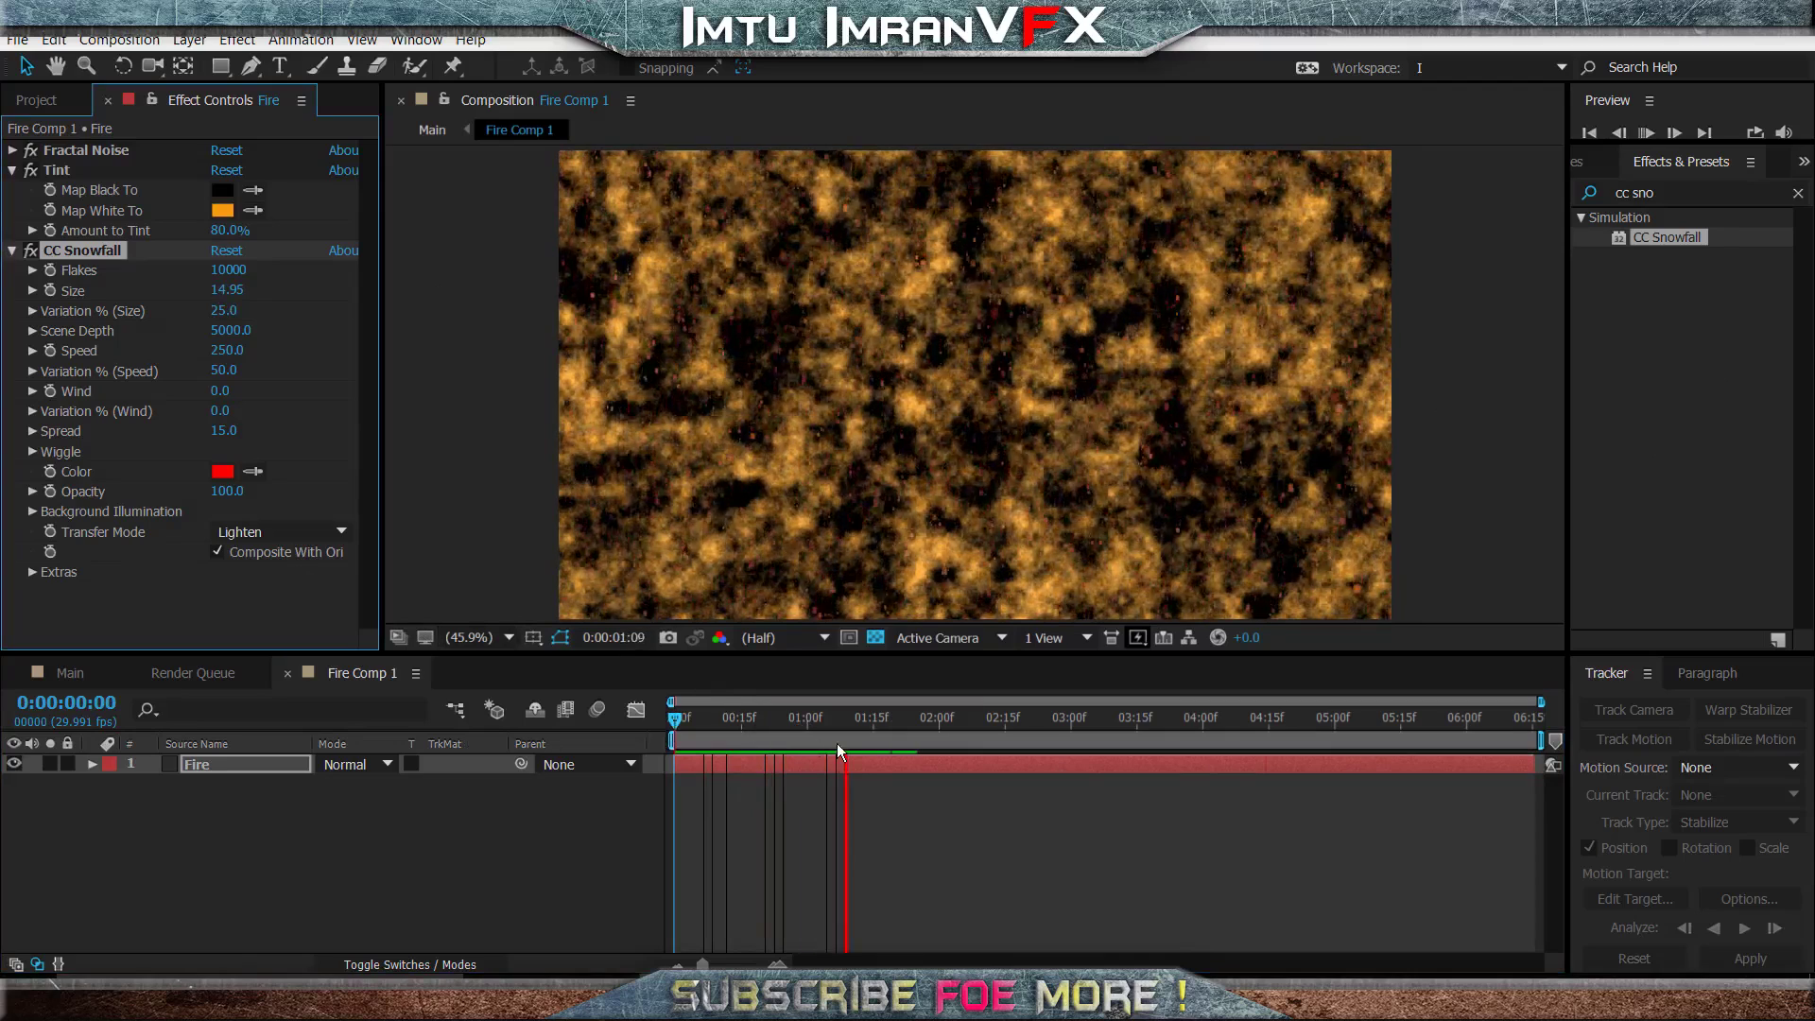
key("space")
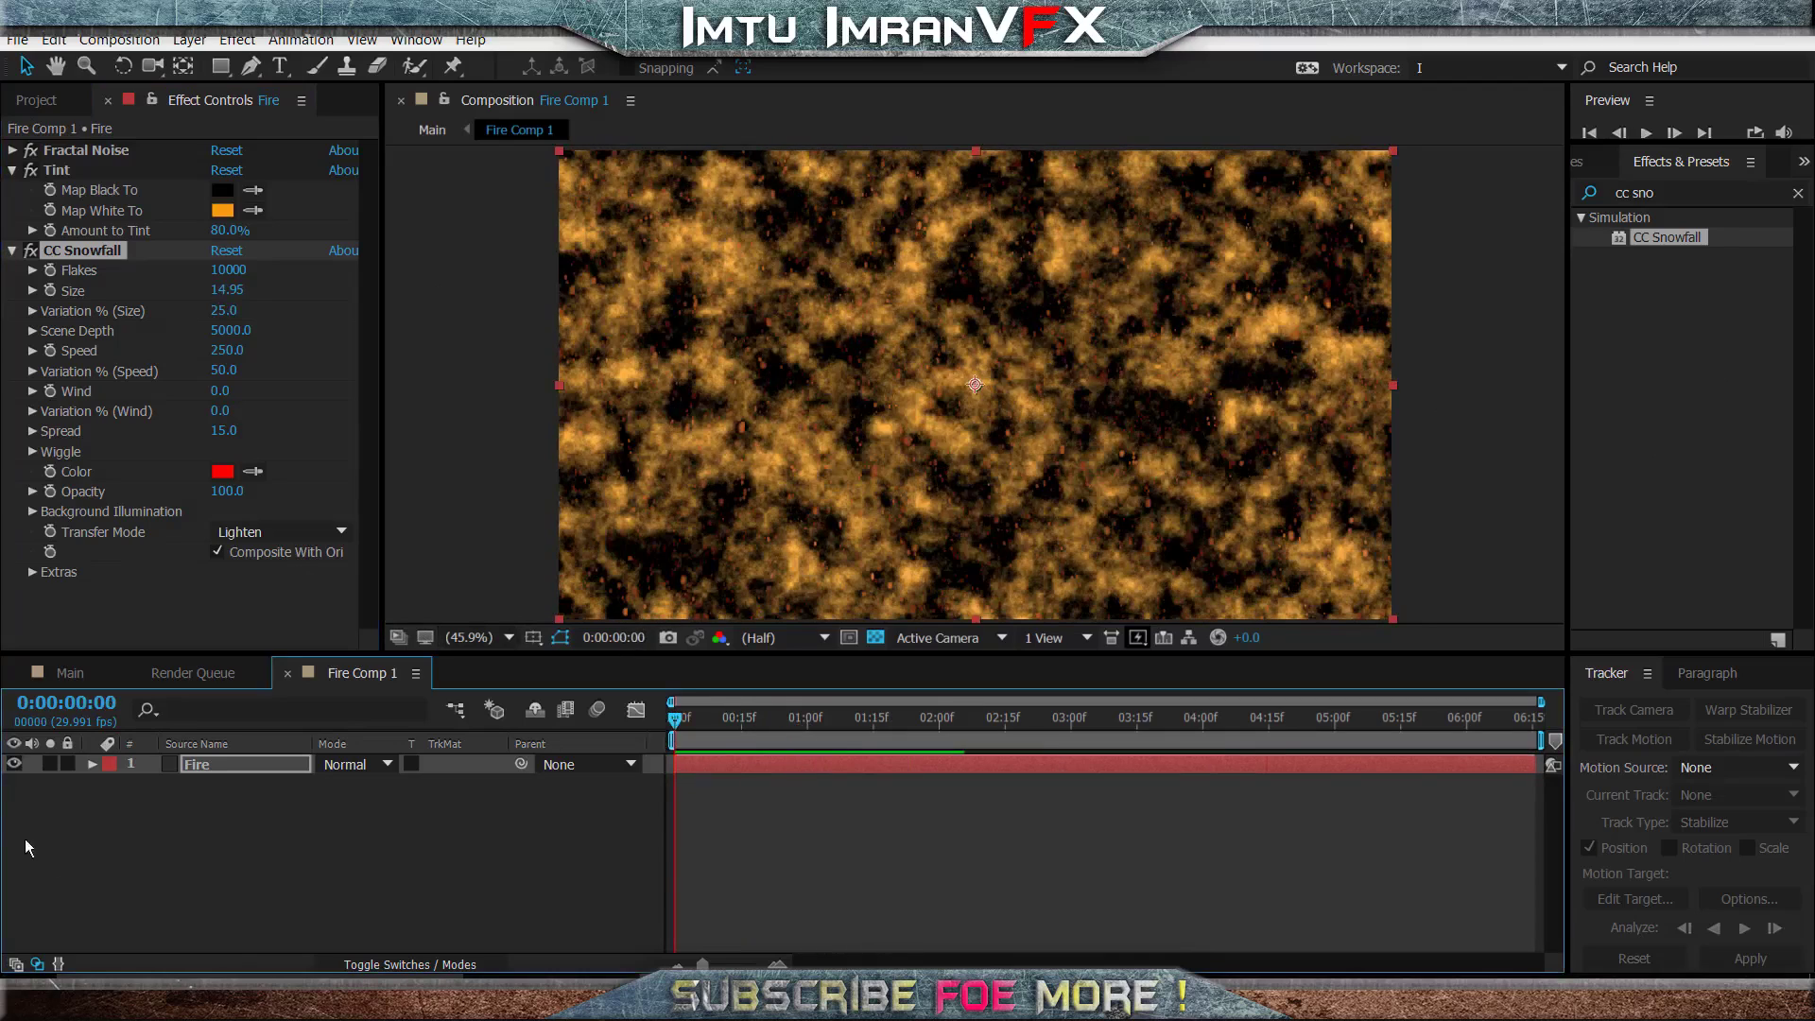
- In the Main composition, hide the Fire Comp 1 and Track Solid 1 layers and go to 0:00:07:13
left_click(71, 673)
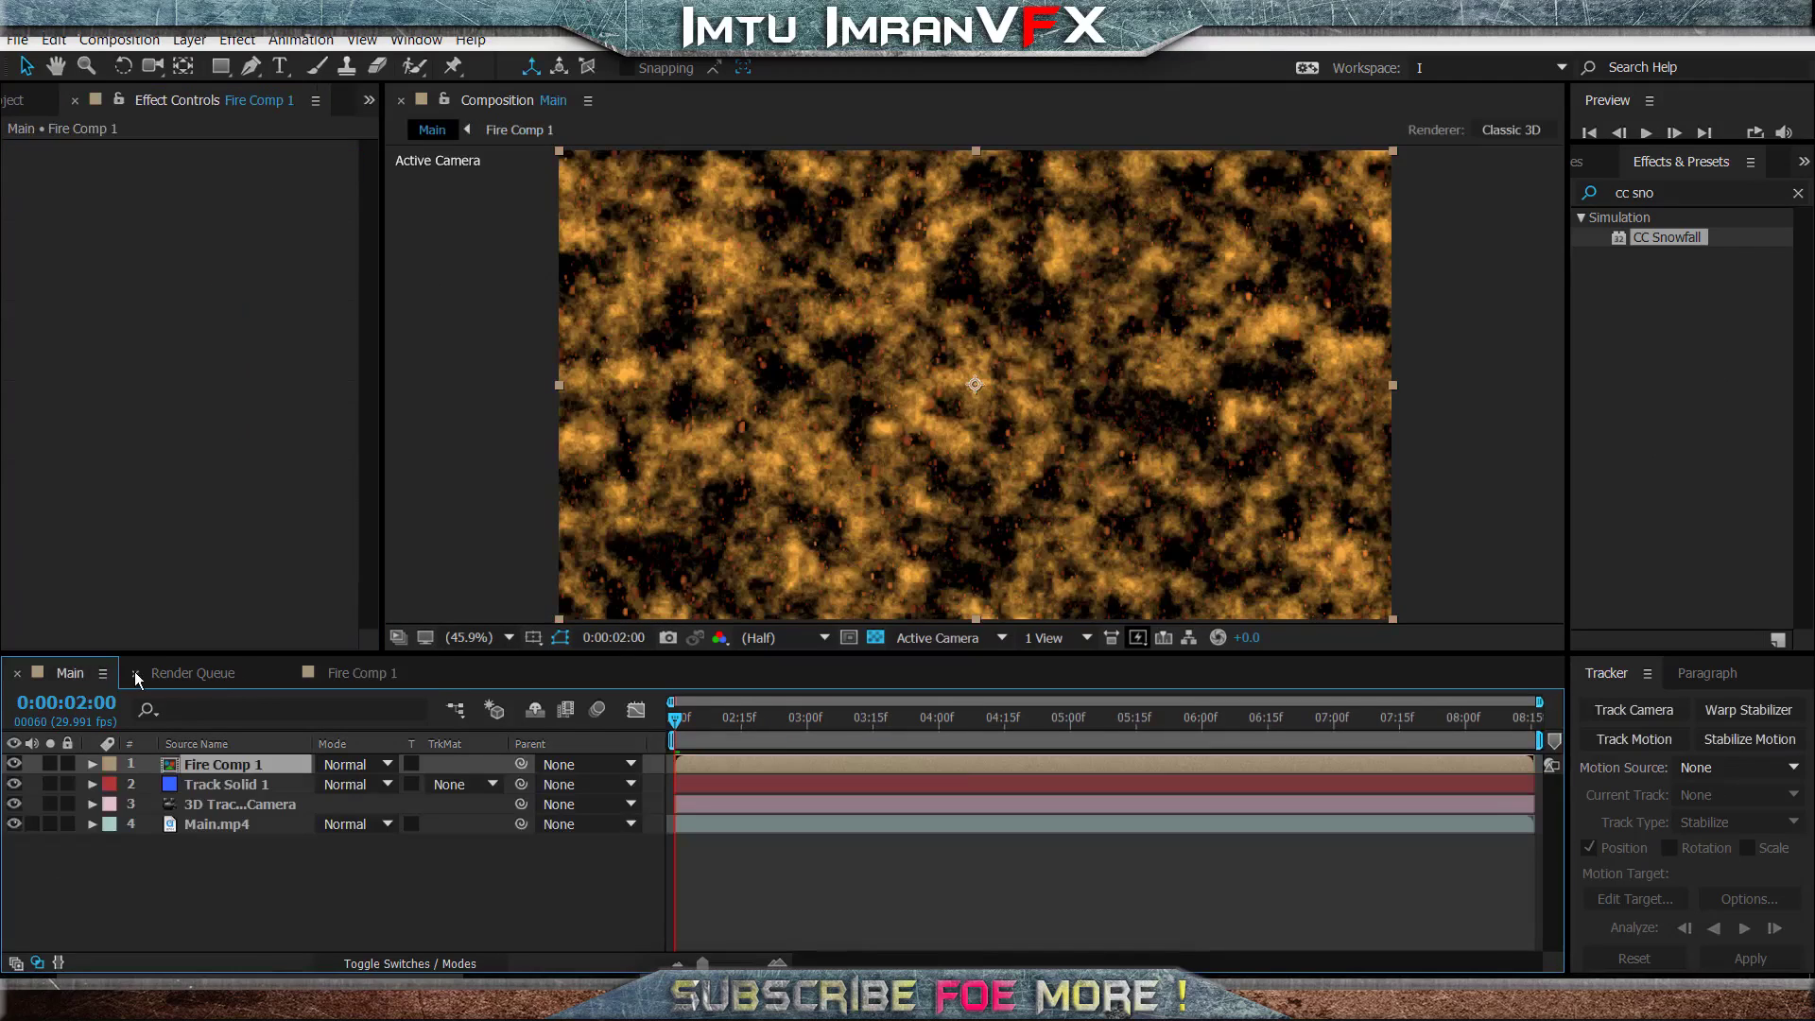
left_click(14, 764)
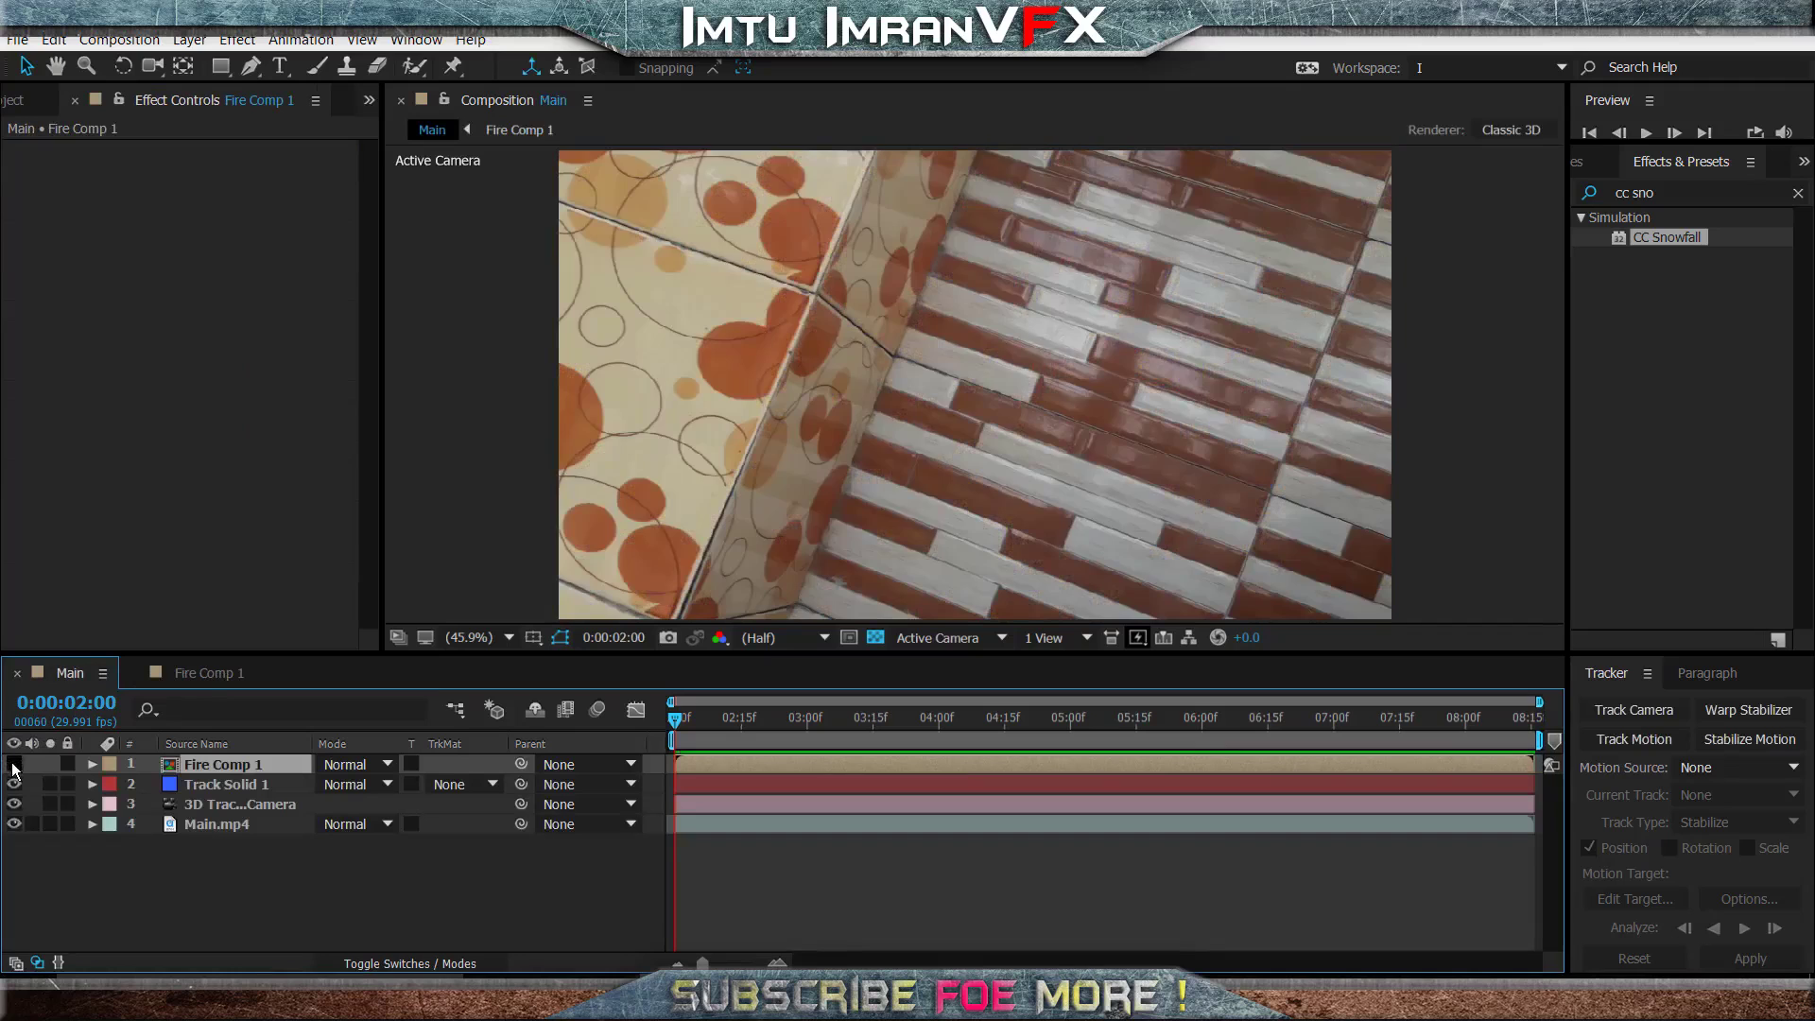
left_click(315, 872)
left_click(189, 766)
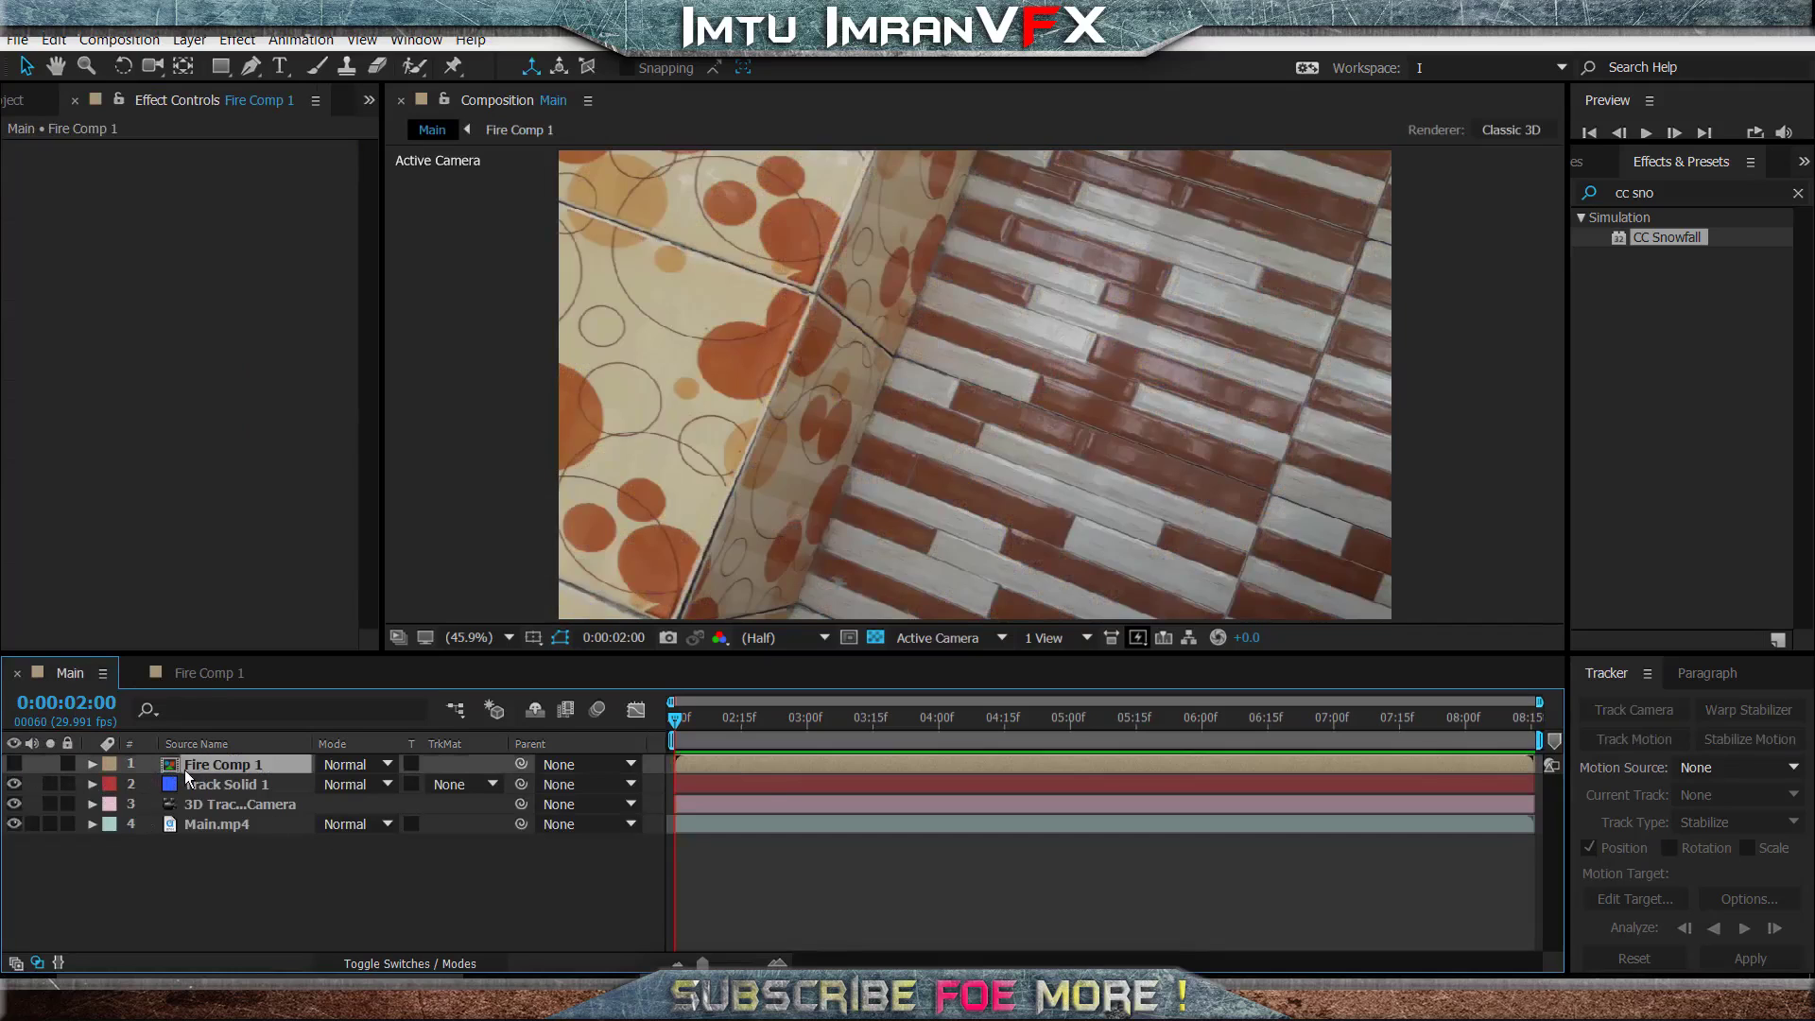
left_click_drag(831, 734, 1391, 734)
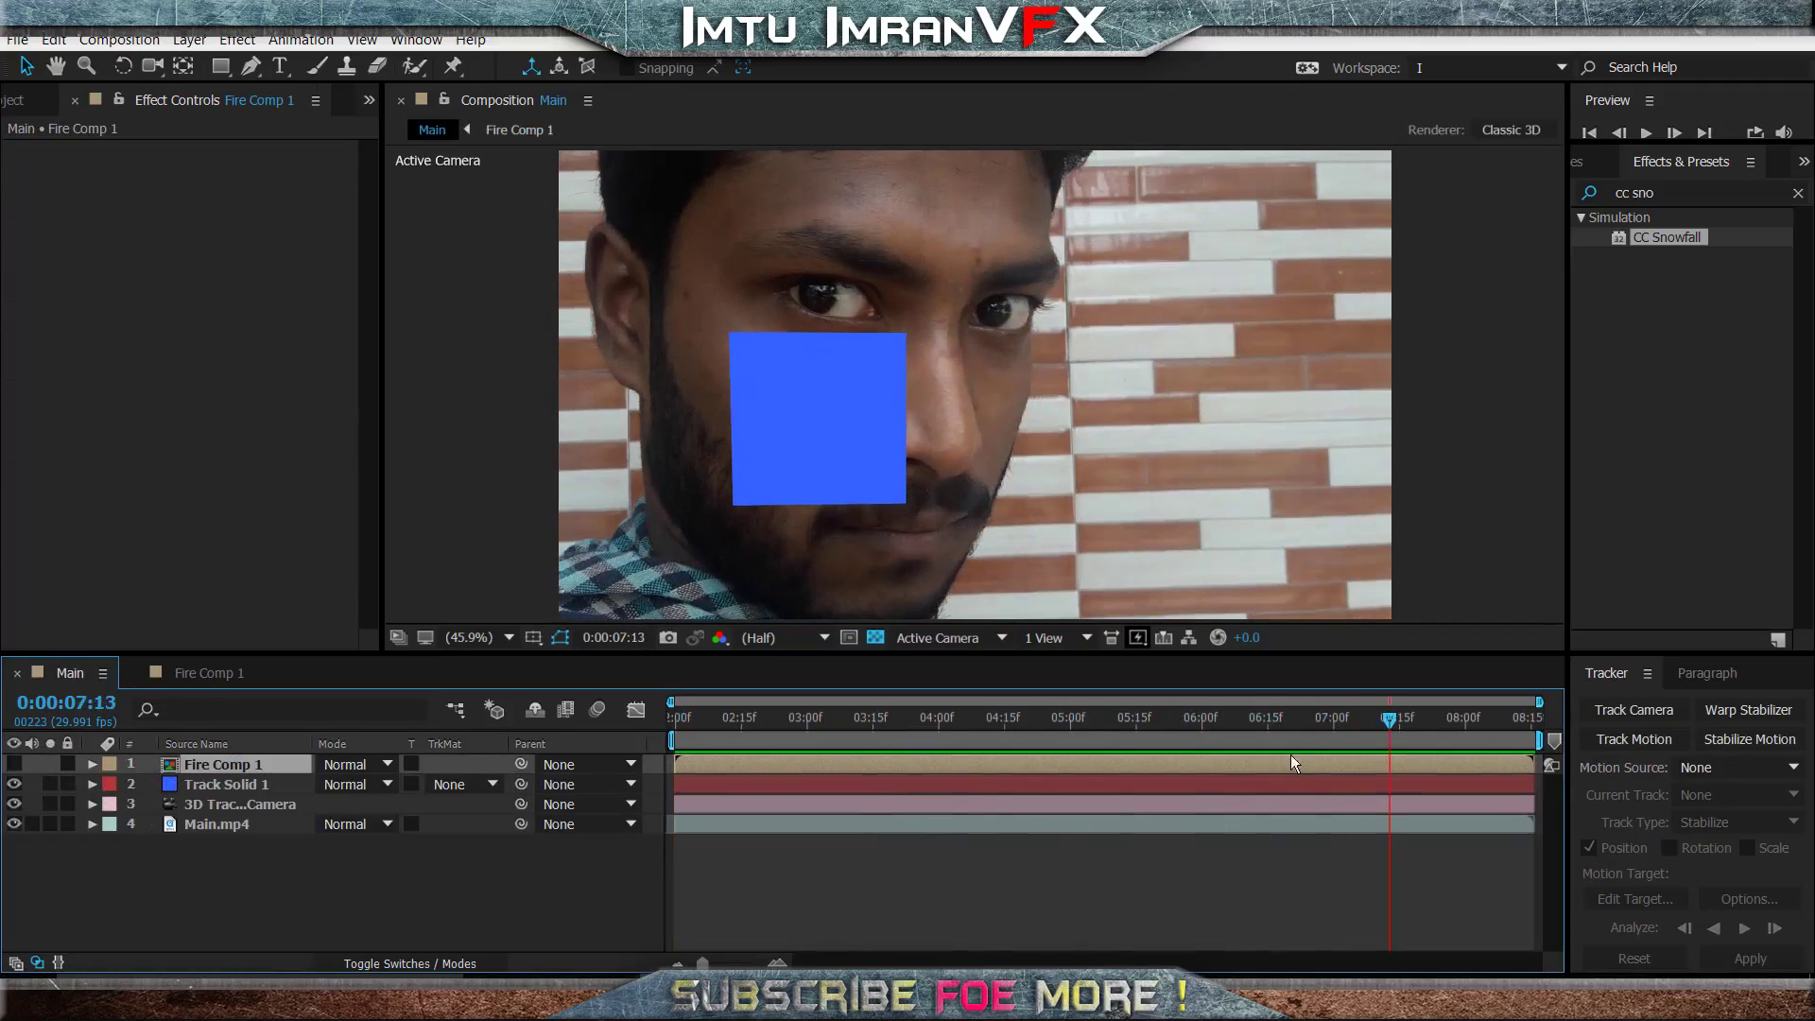
left_click(14, 784)
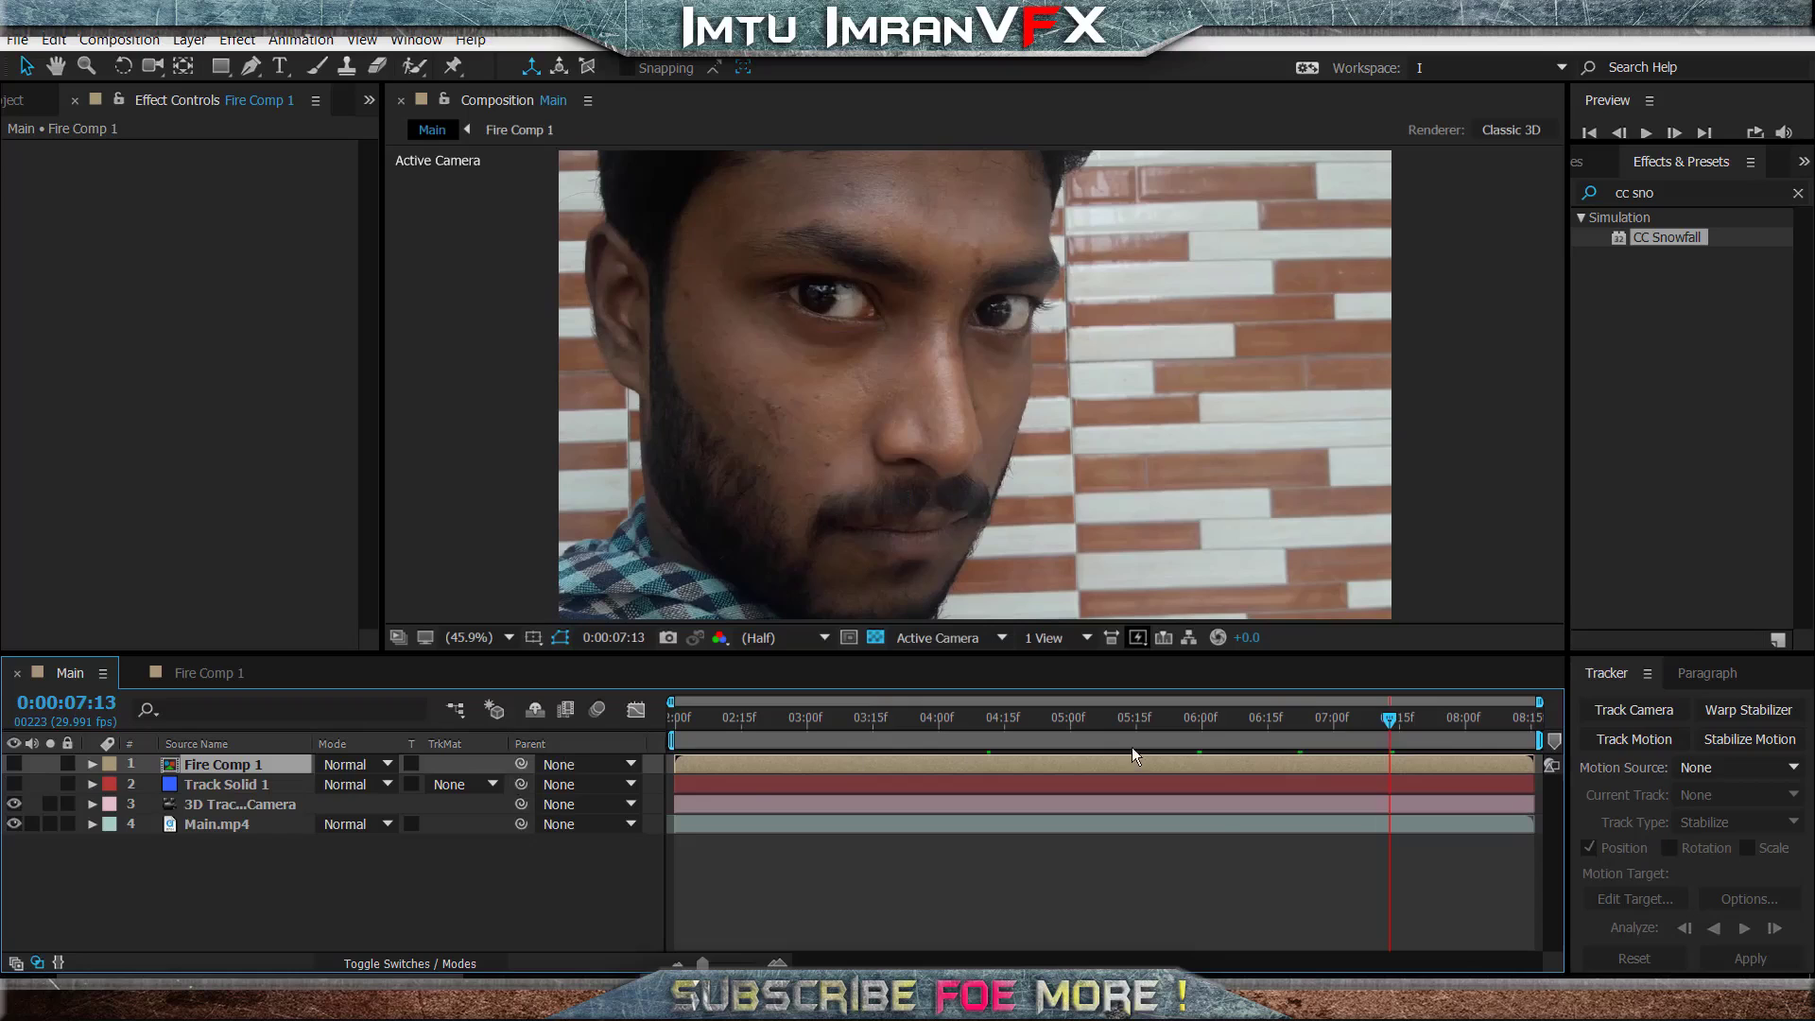
- Move Fire Comp 1 directly above the Main.mp4 layer and make it a 3D layer
left_click_drag(242, 767, 244, 811)
left_click(12, 806)
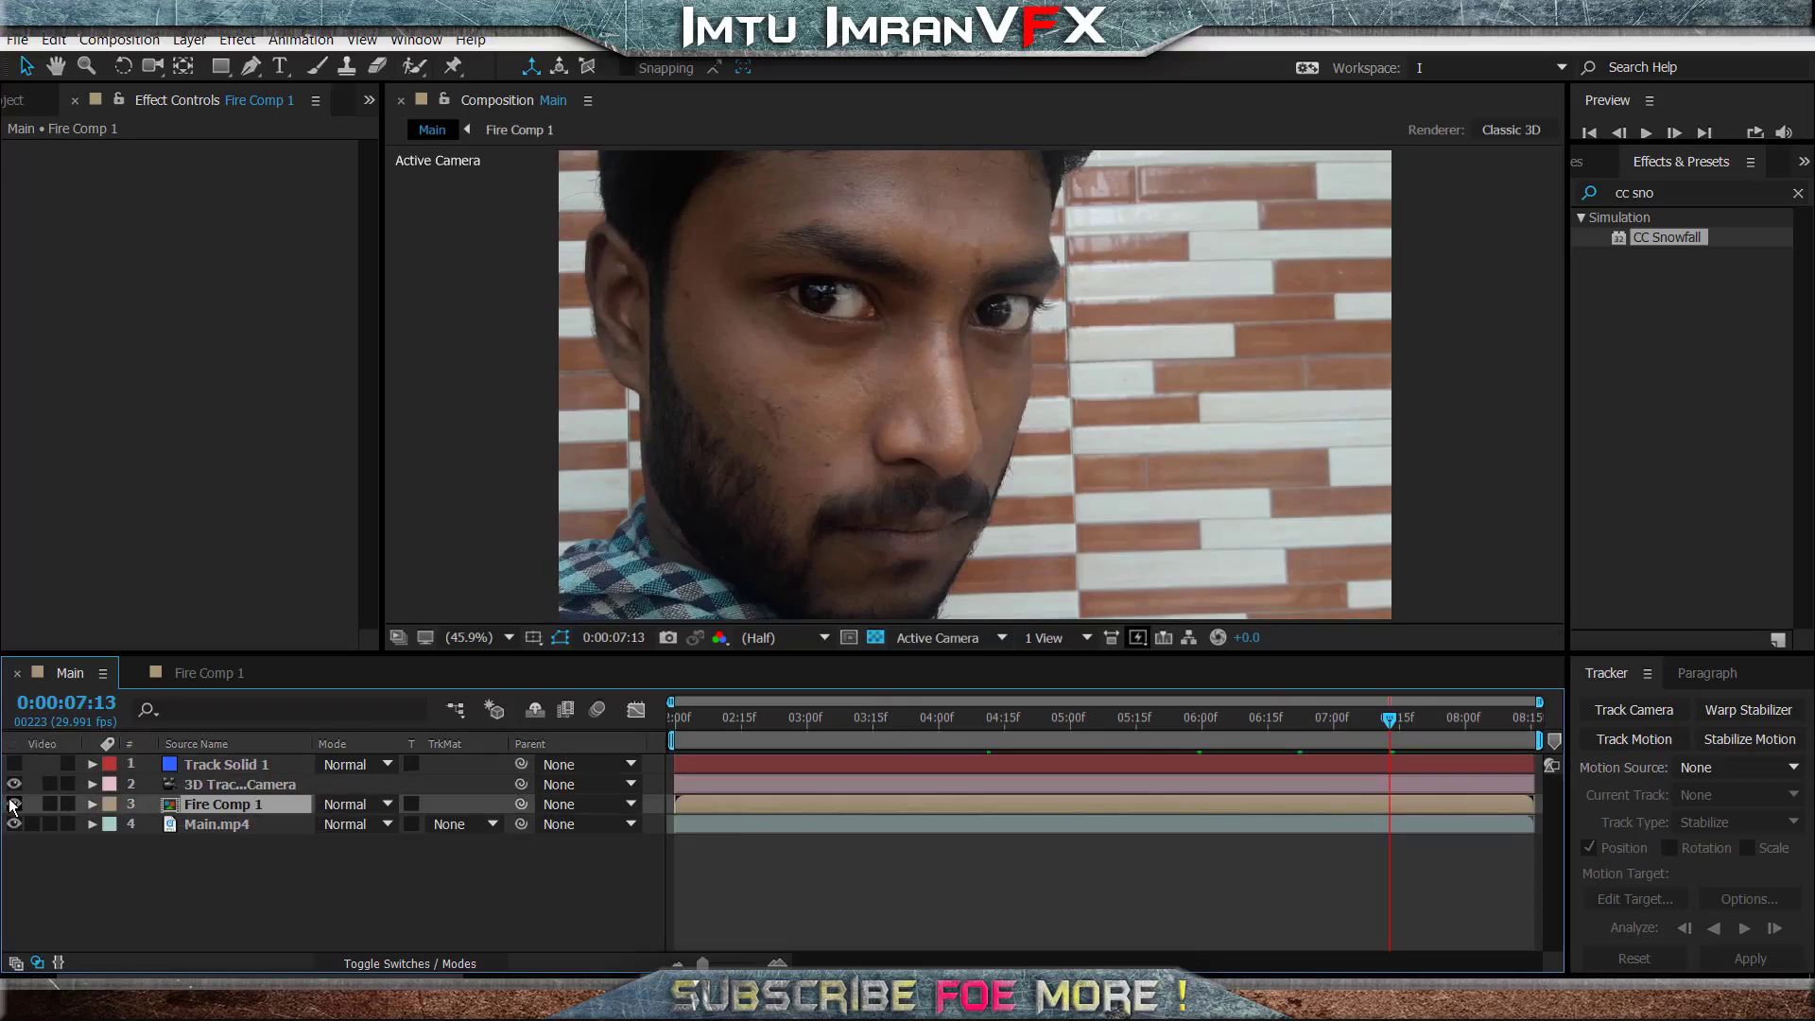
left_click(12, 806)
left_click(260, 868)
left_click(231, 805)
left_click(457, 965)
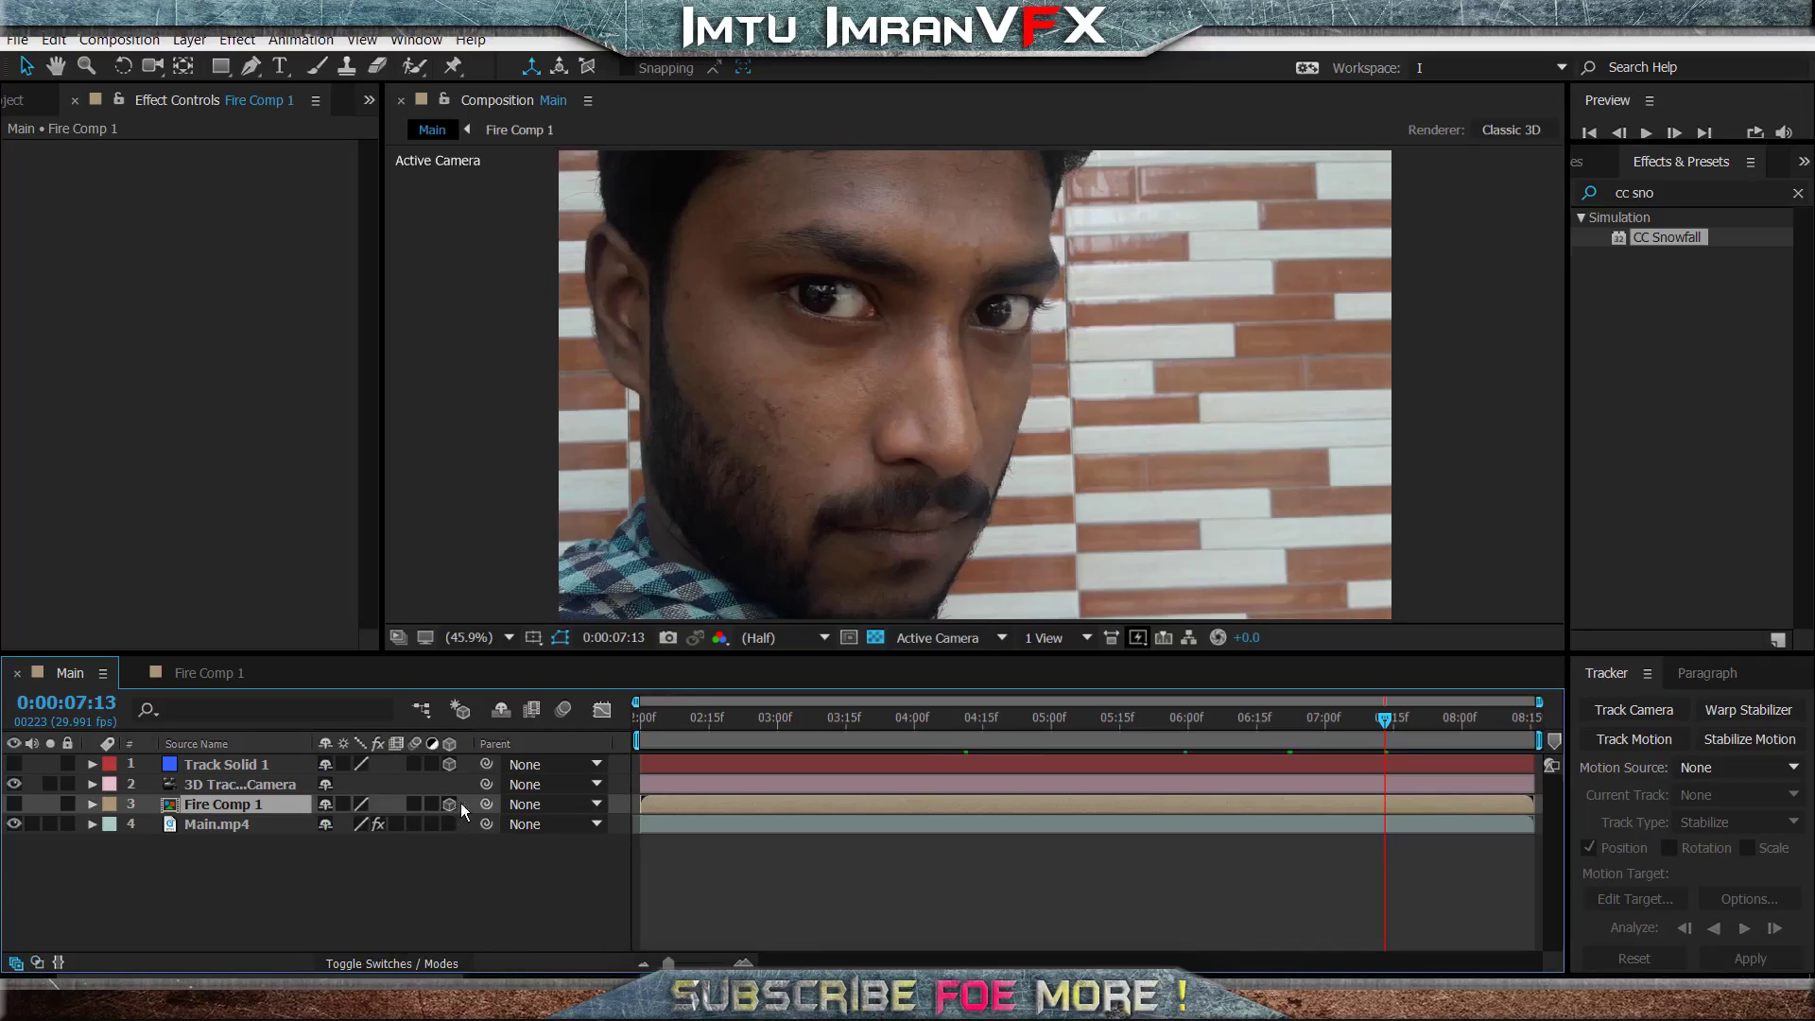
- Show Fire Comp 1 again and scrub to 0:00:05:04 to check its placement over the footage
left_click(13, 804)
left_click(872, 729)
left_click_drag(899, 729, 1069, 713)
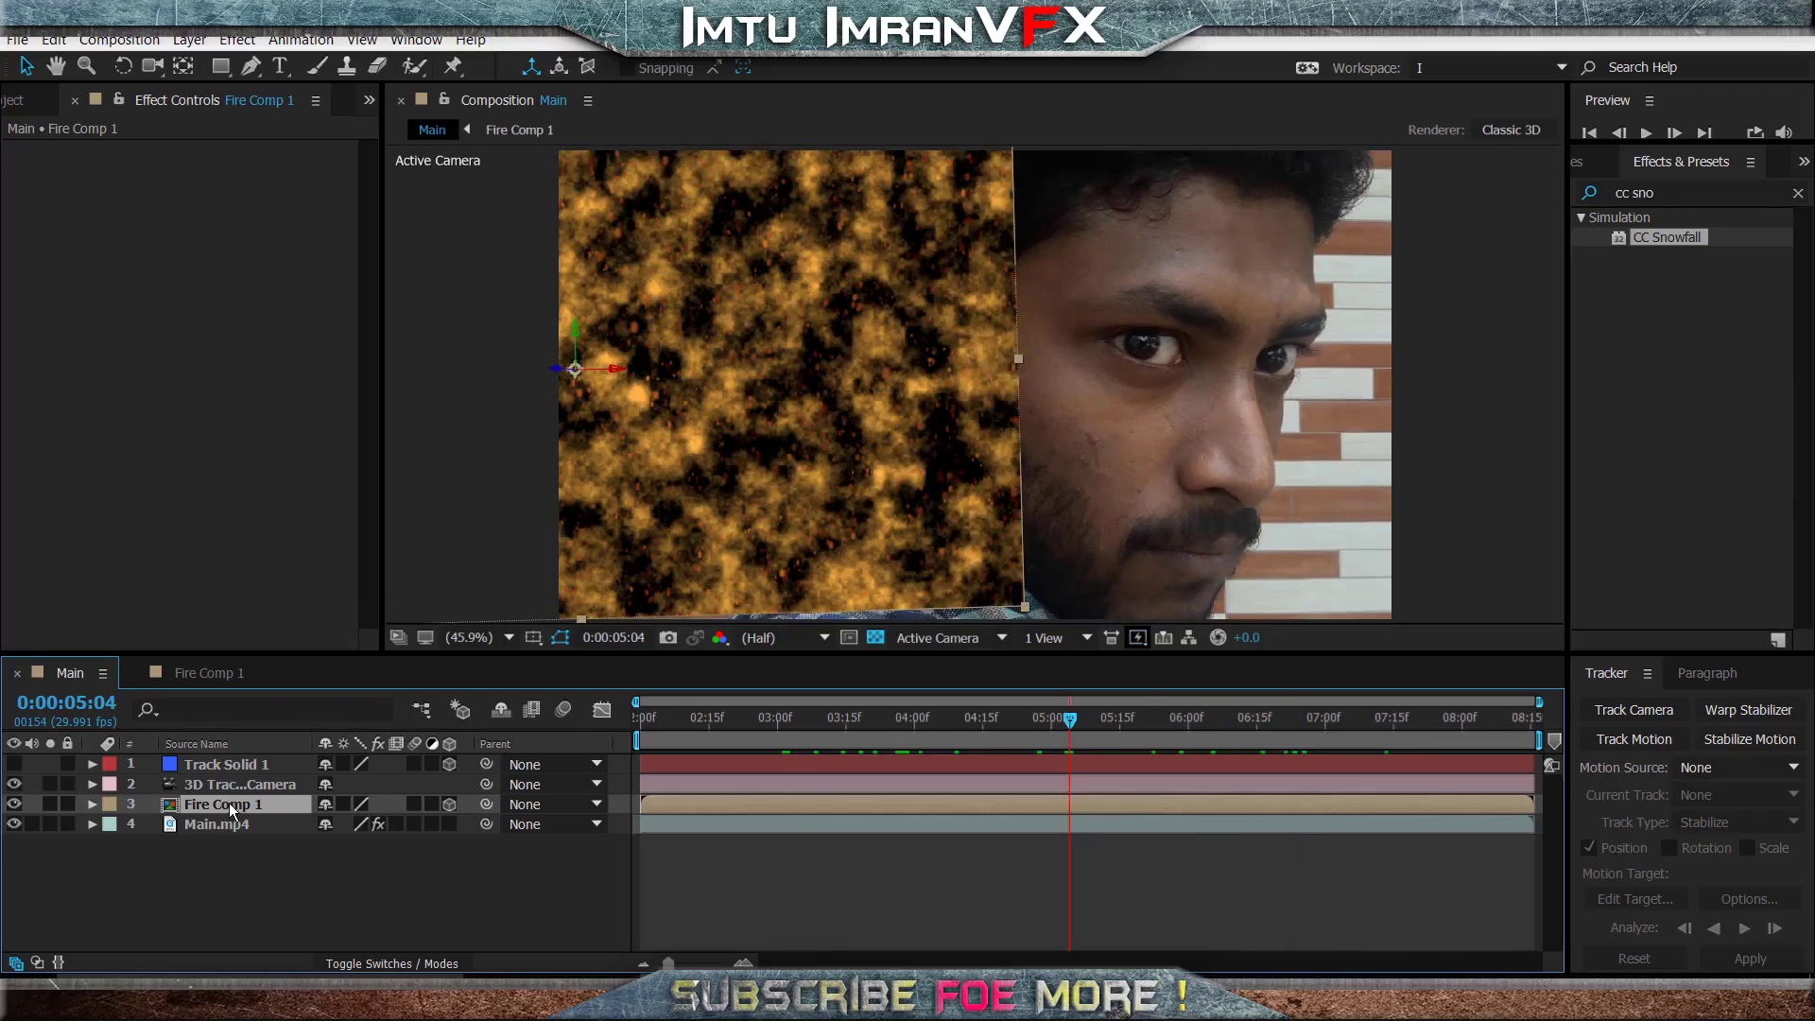
- Copy the Position value of Track Solid 1 and paste it onto the Position of Fire Comp 1
key("p")
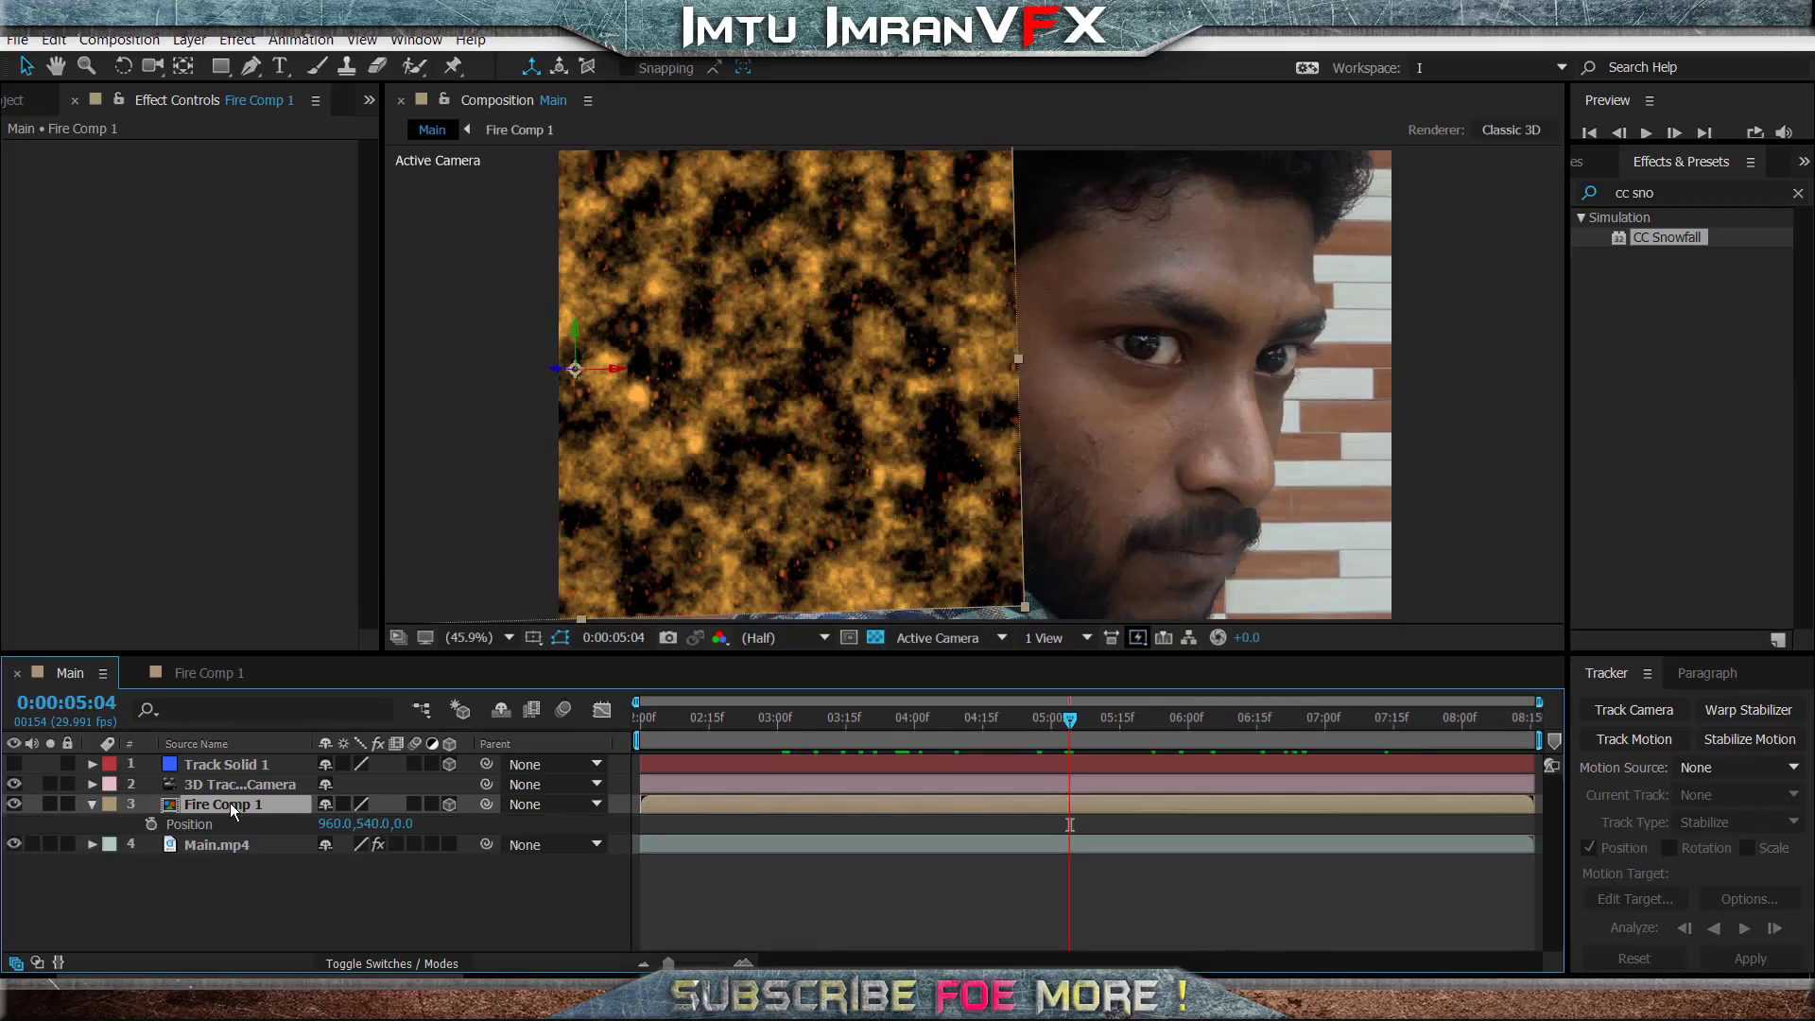
left_click(233, 766)
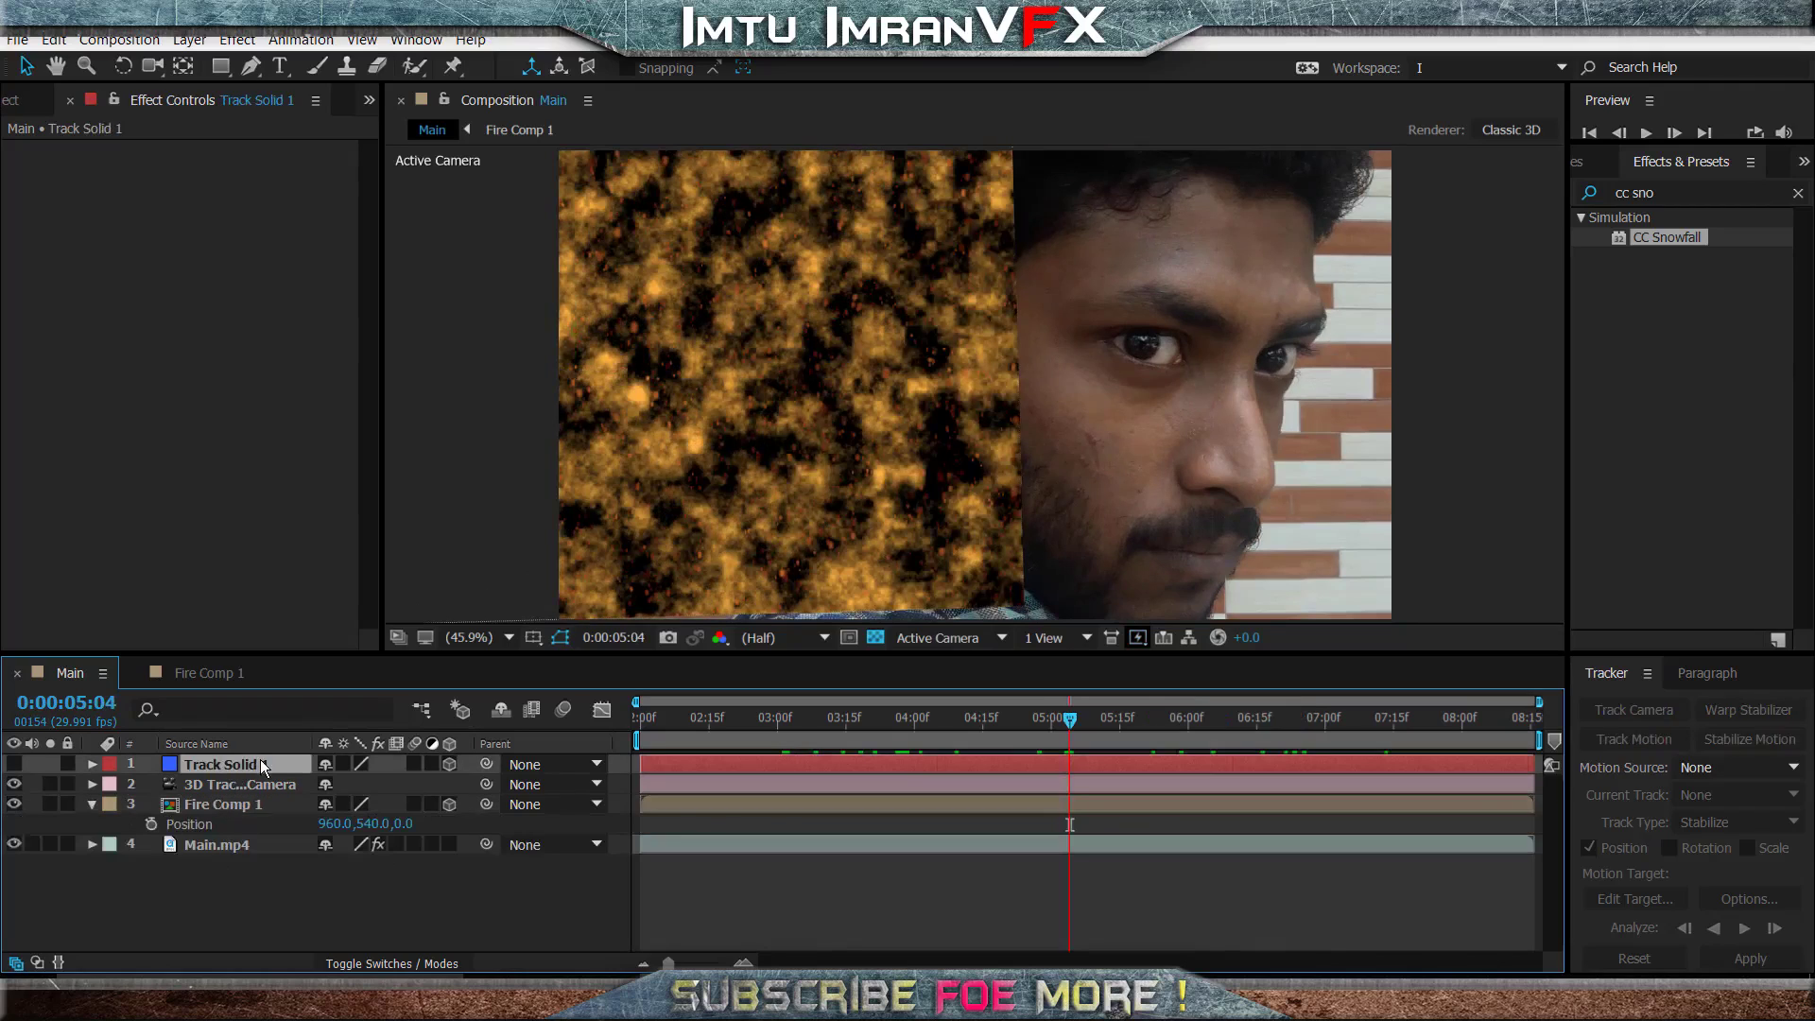
key("p")
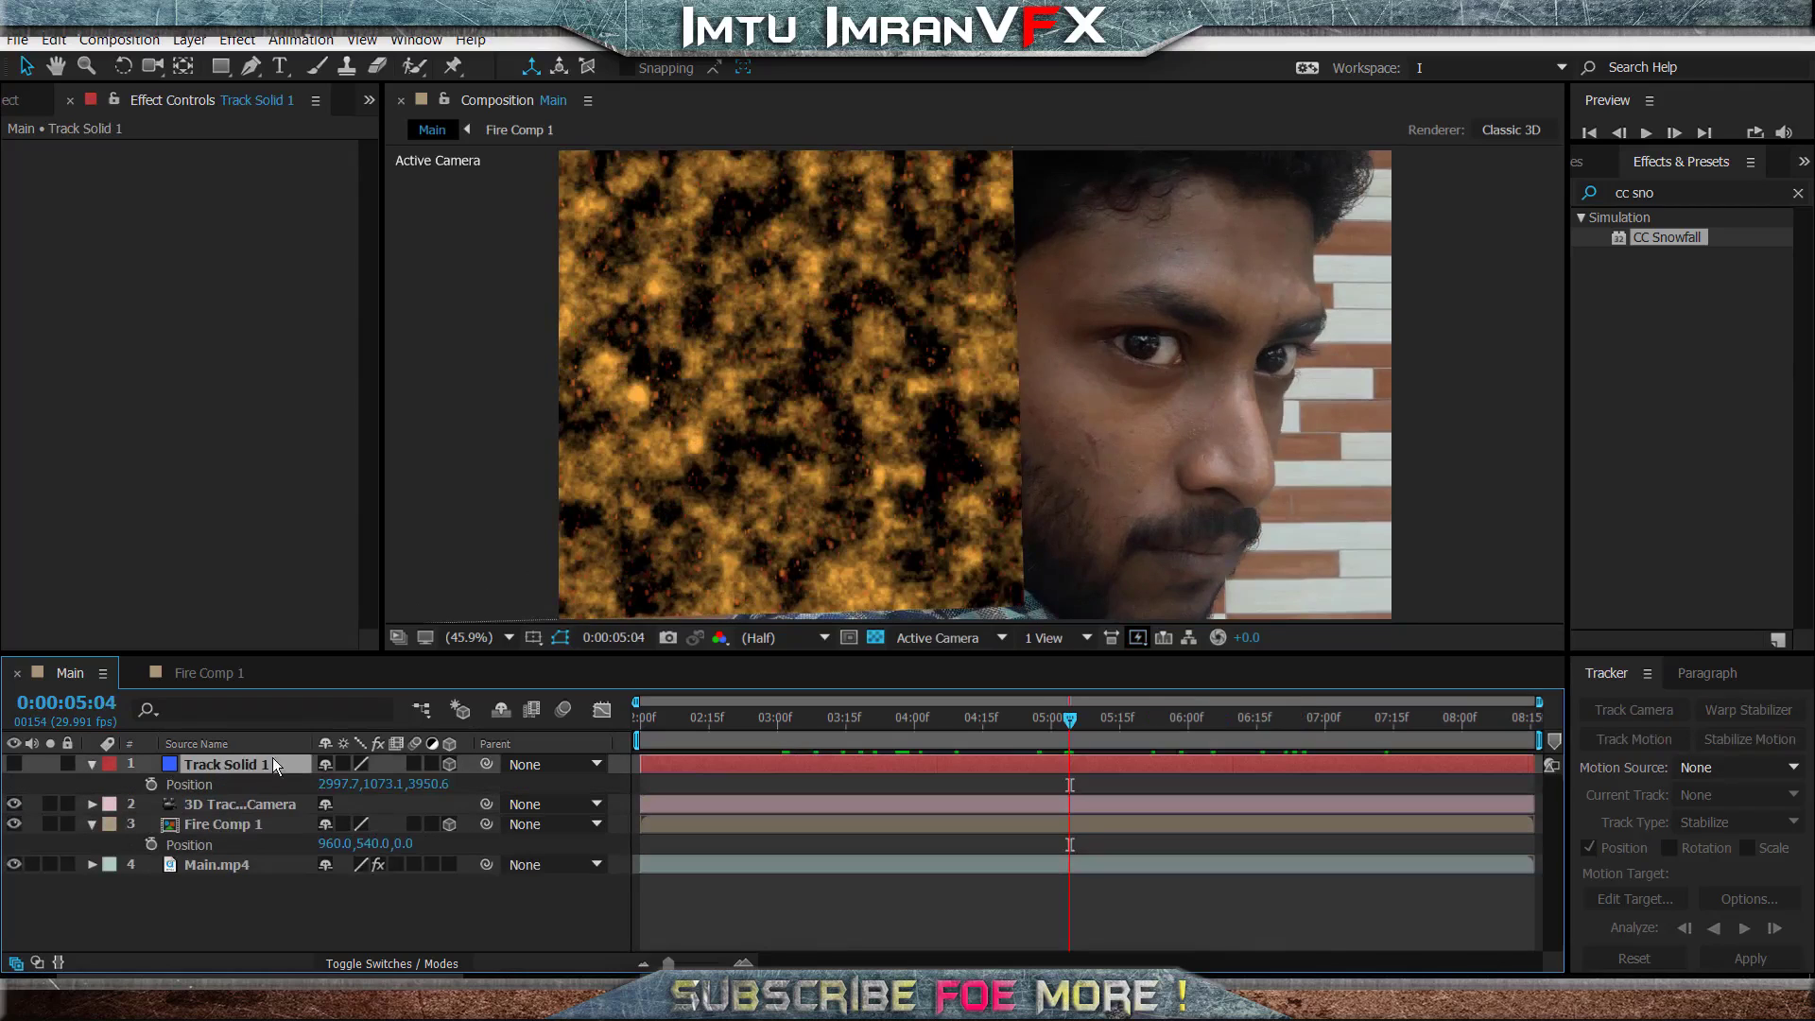
left_click(195, 785)
left_click(54, 40)
left_click(128, 162)
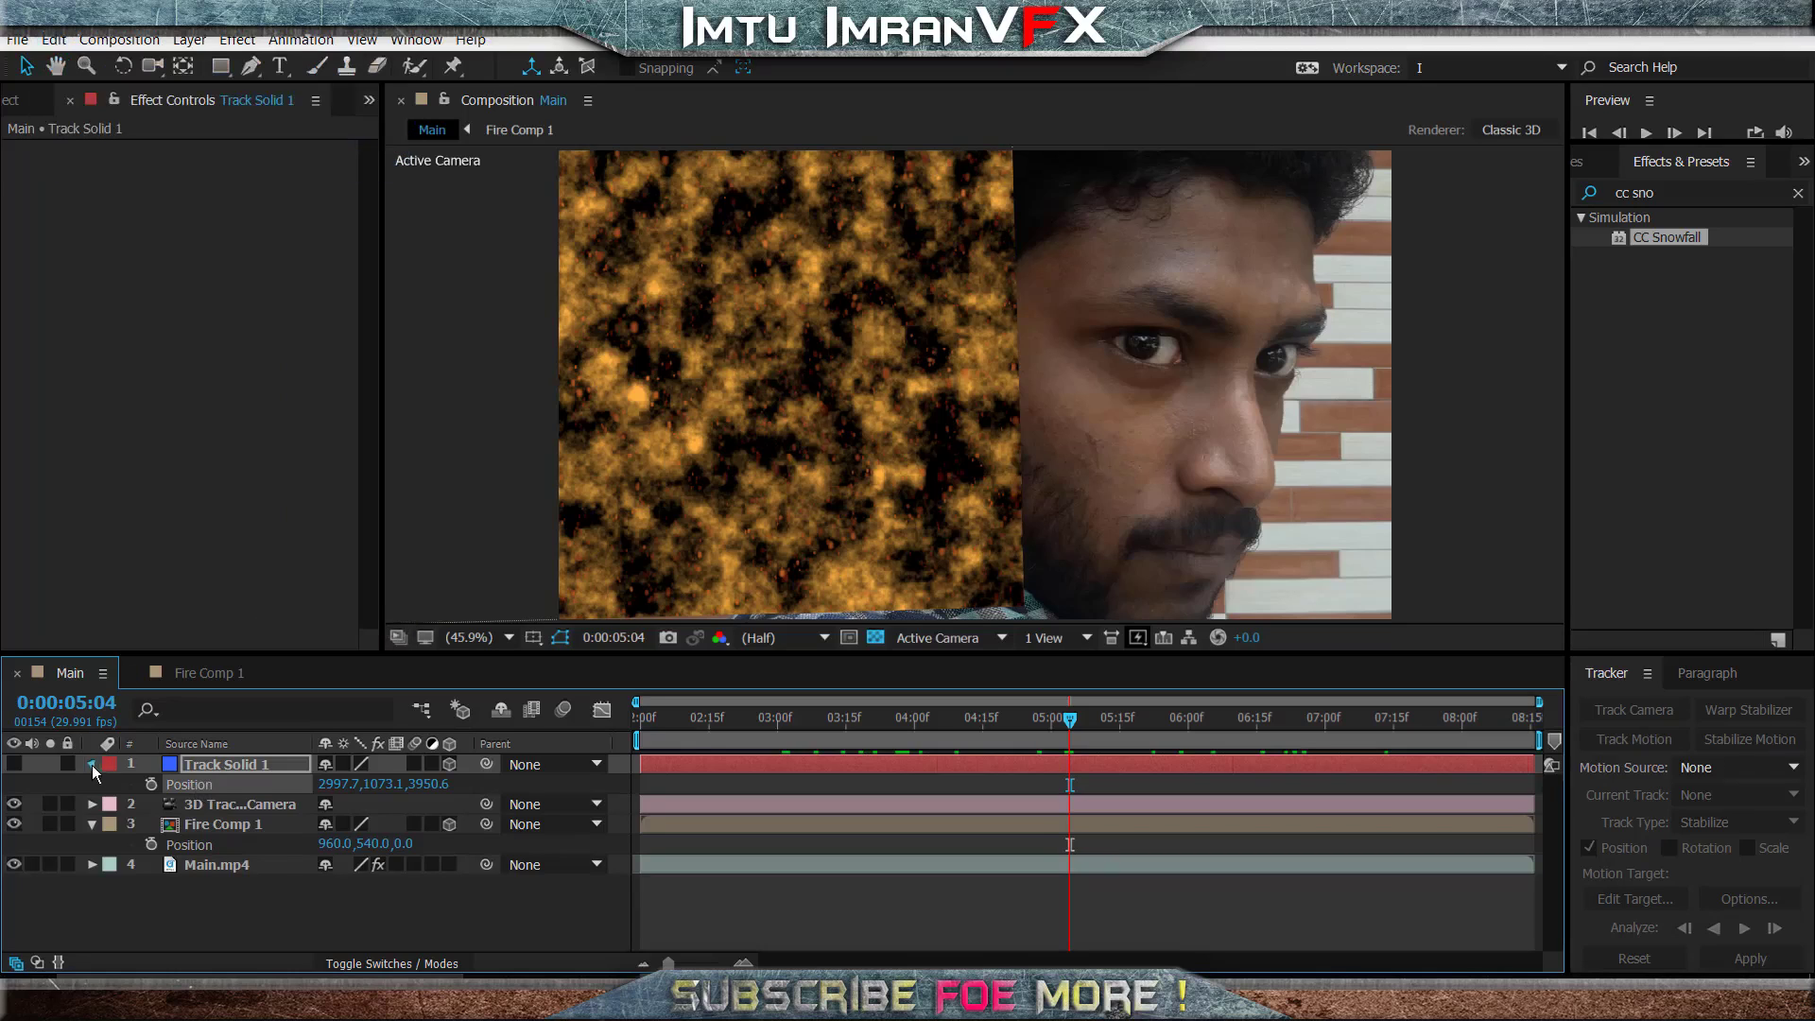
left_click(92, 764)
left_click(213, 803)
left_click(206, 825)
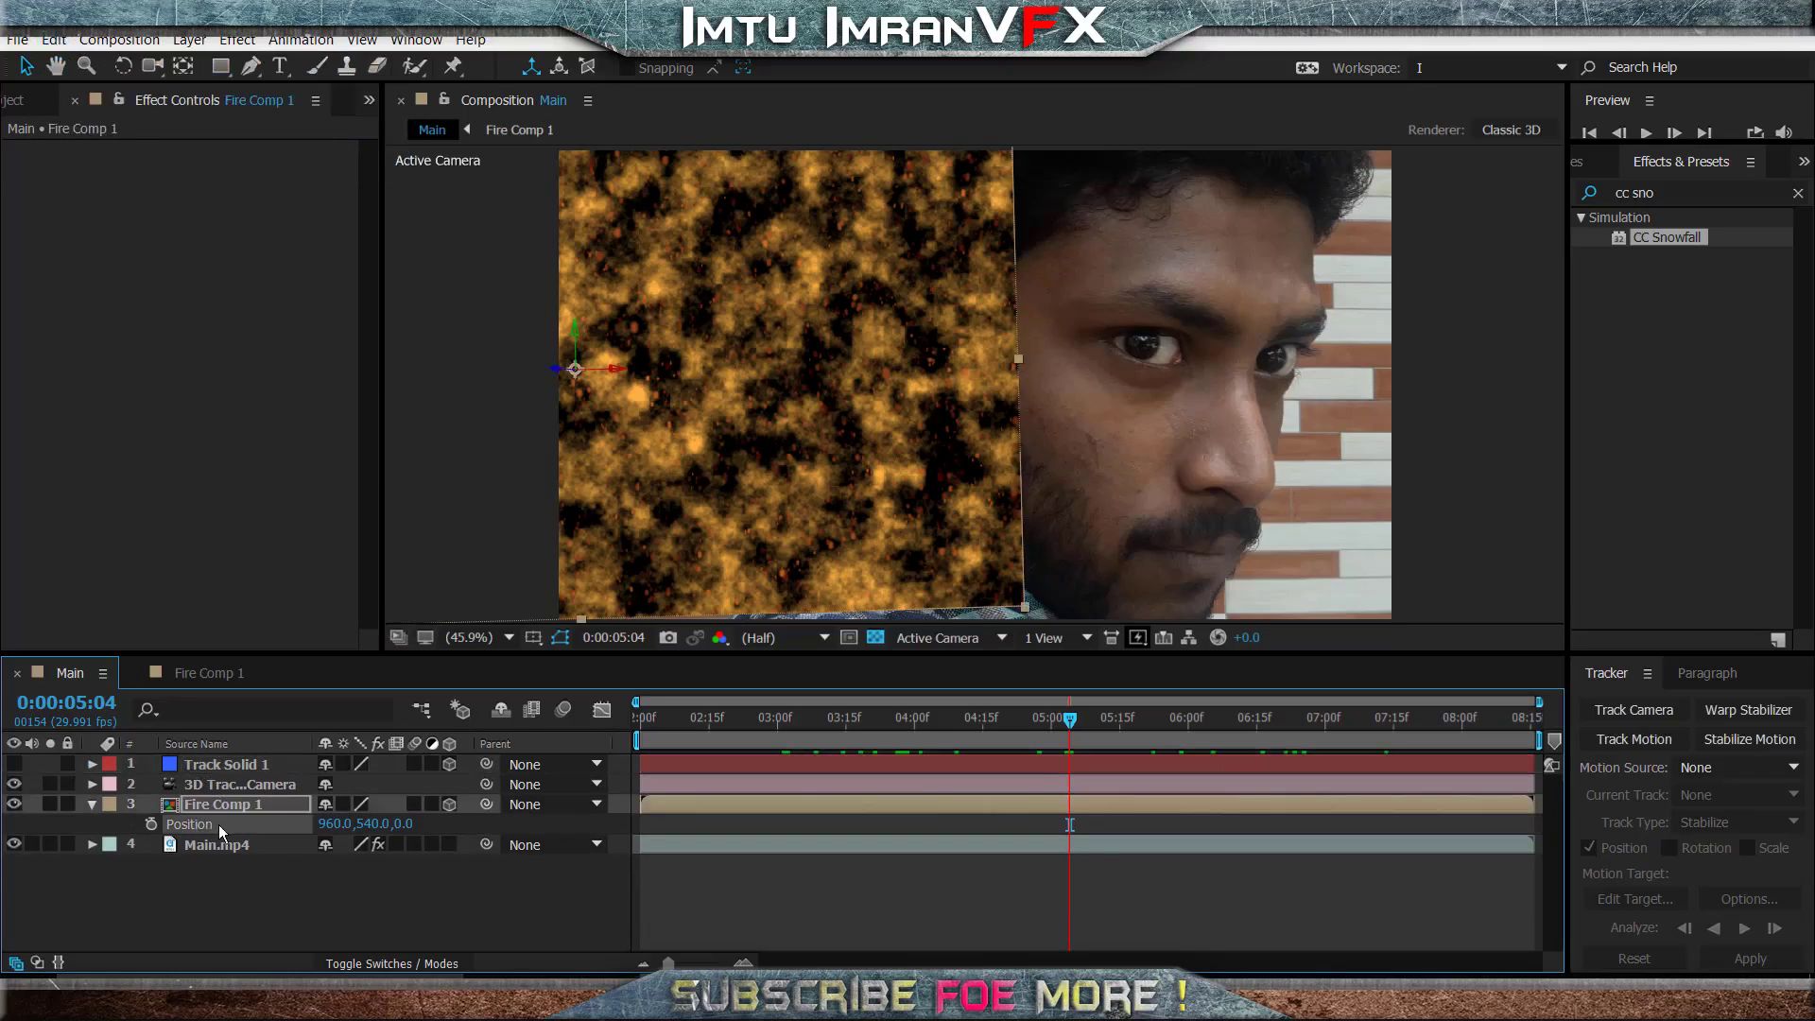
left_click(54, 40)
left_click(104, 254)
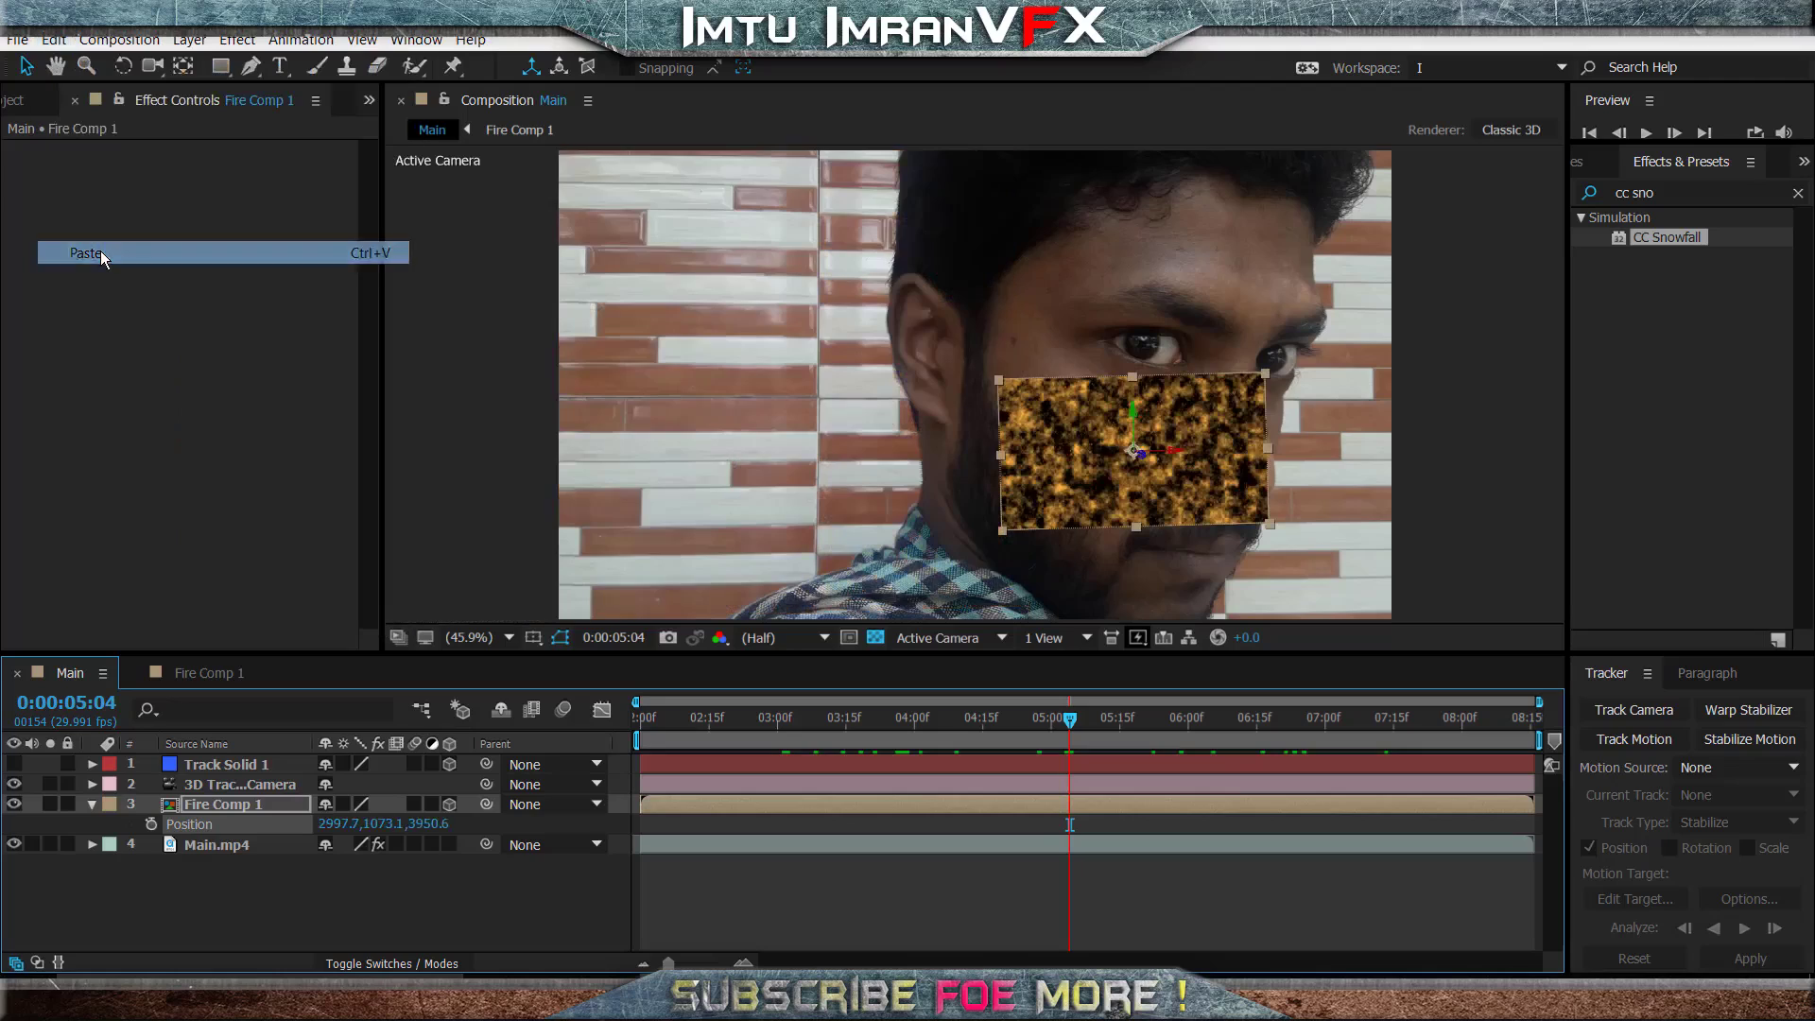
- Scale Fire Comp 1 to 193% and turn its Z orientation to about 48° so it covers the cheek diagonally
left_click(260, 813)
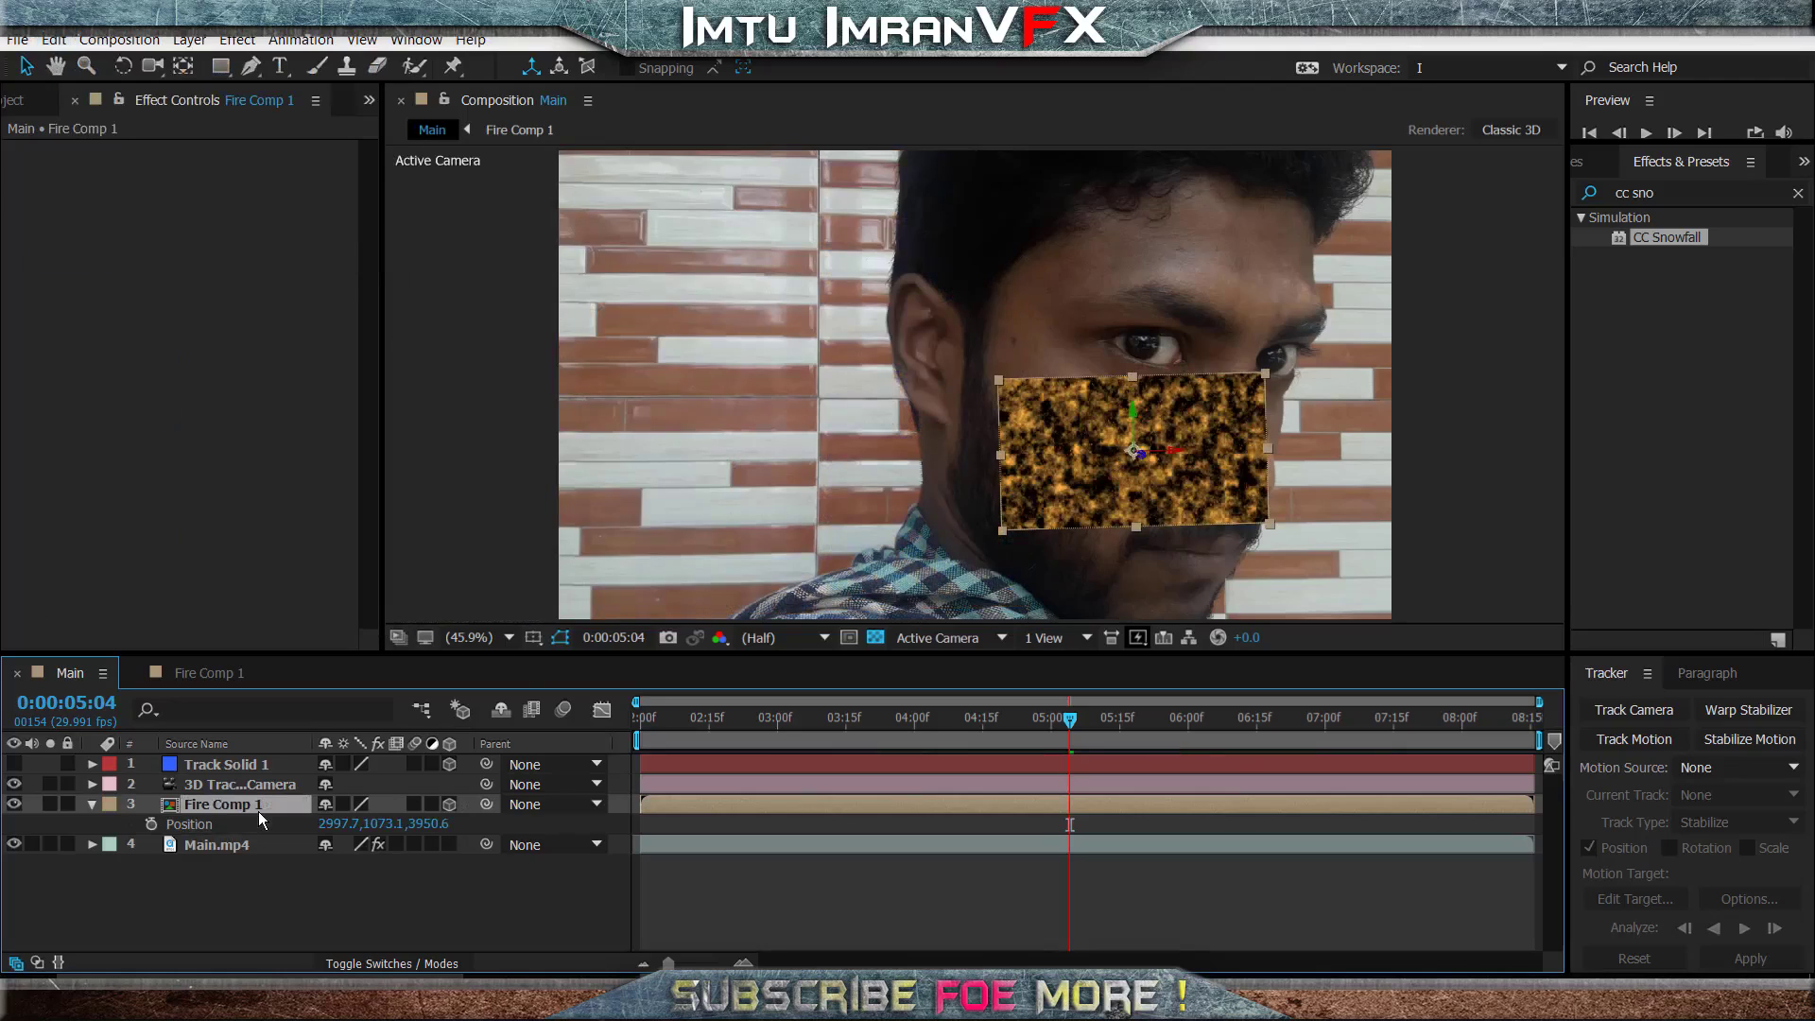
key("s")
left_click_drag(447, 824, 546, 822)
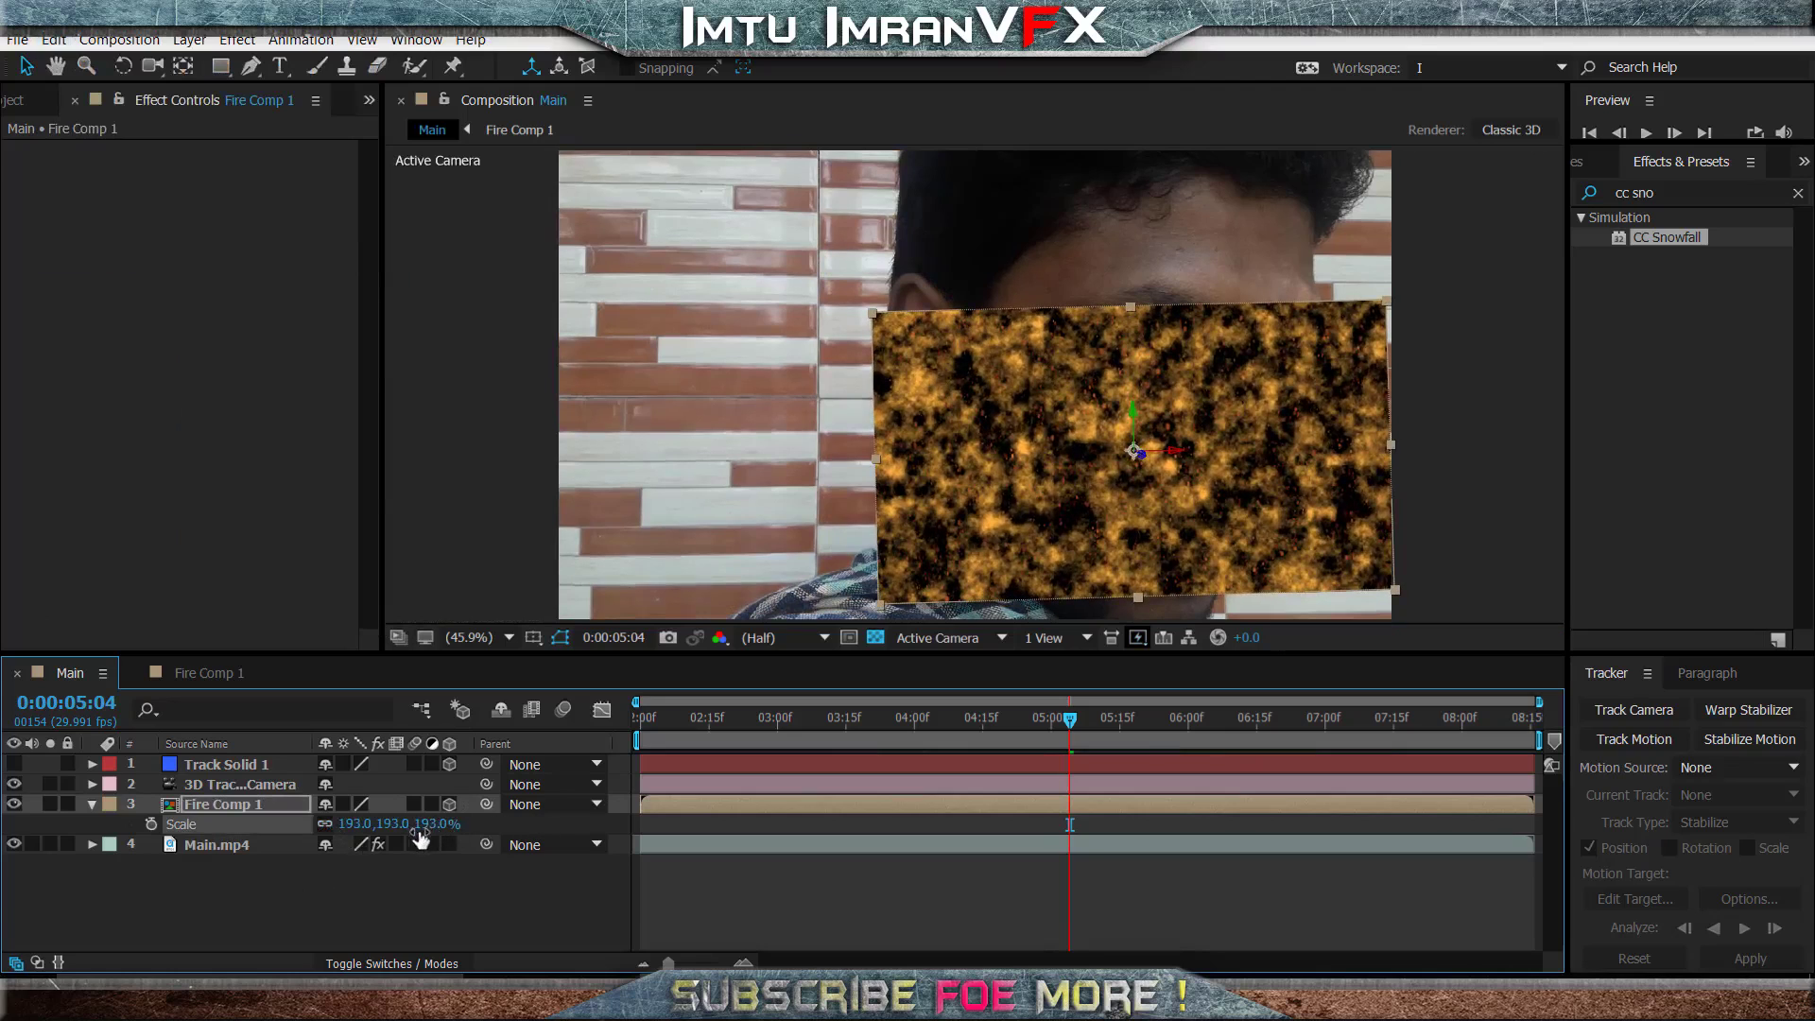
key("r")
left_click_drag(393, 824, 447, 819)
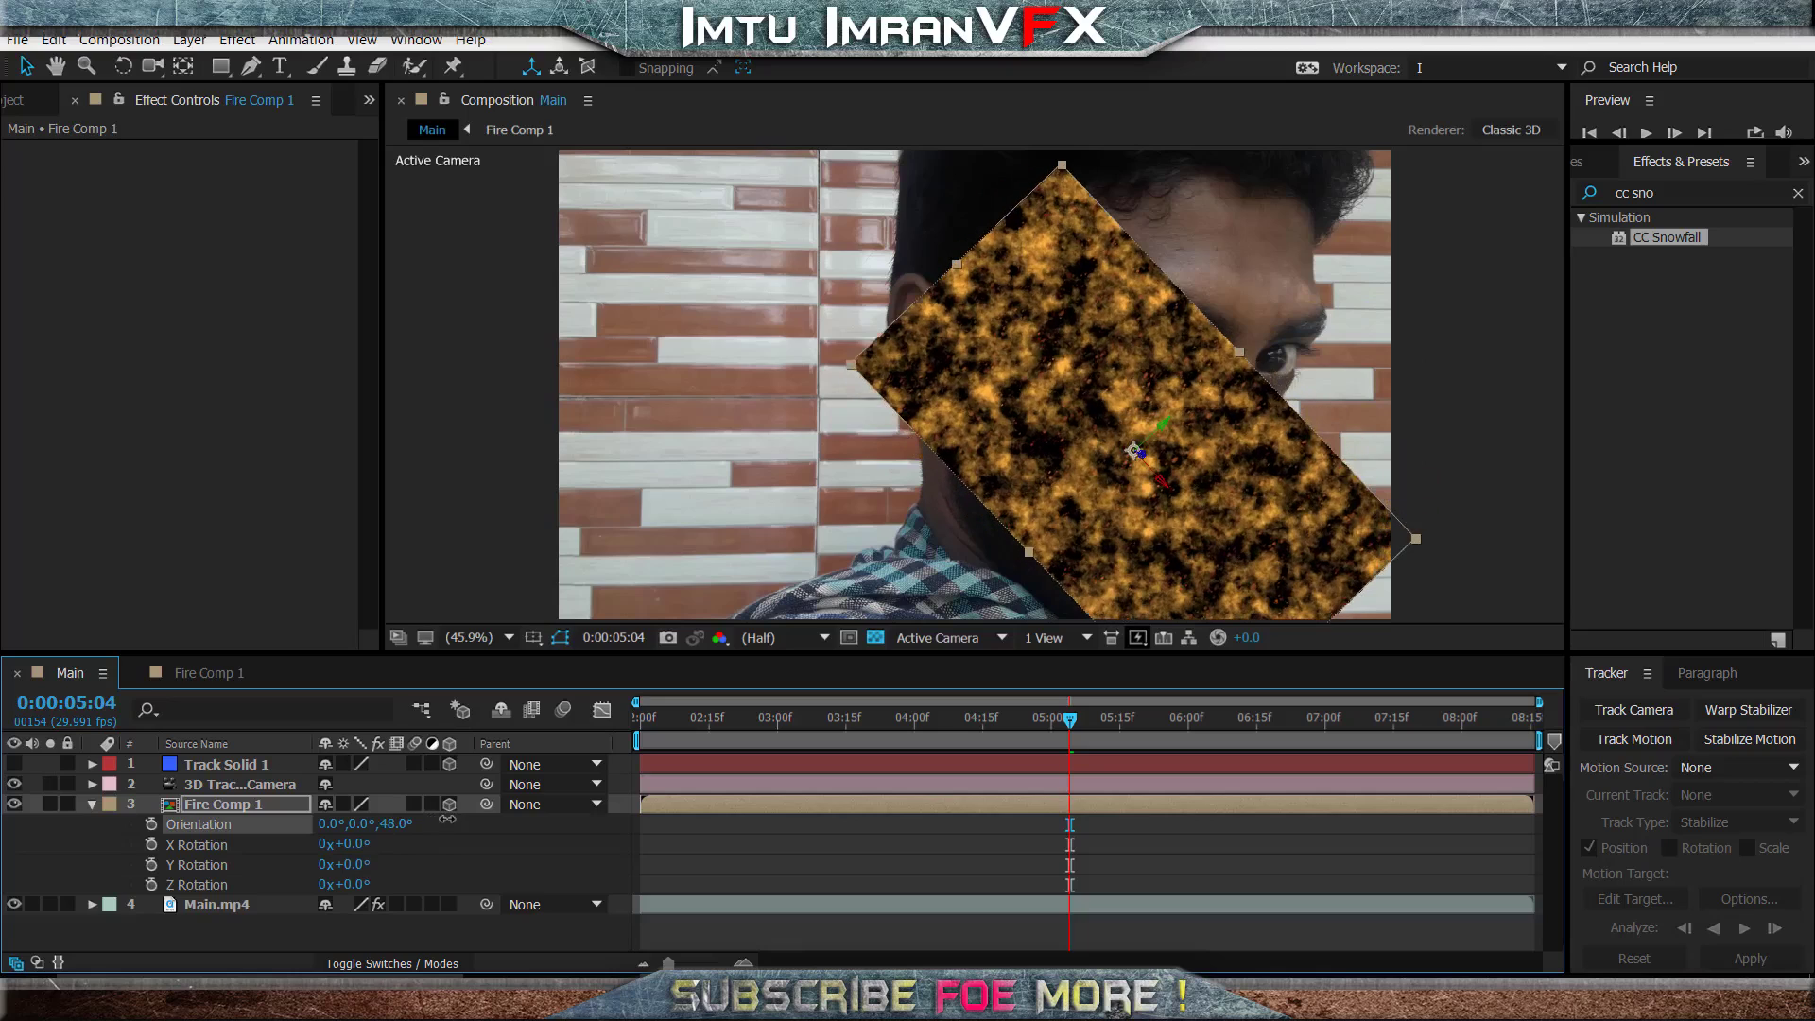
left_click(91, 804)
- Hide Fire Comp 1 to expose the face and choose the Pen tool
left_click(244, 871)
left_click(14, 804)
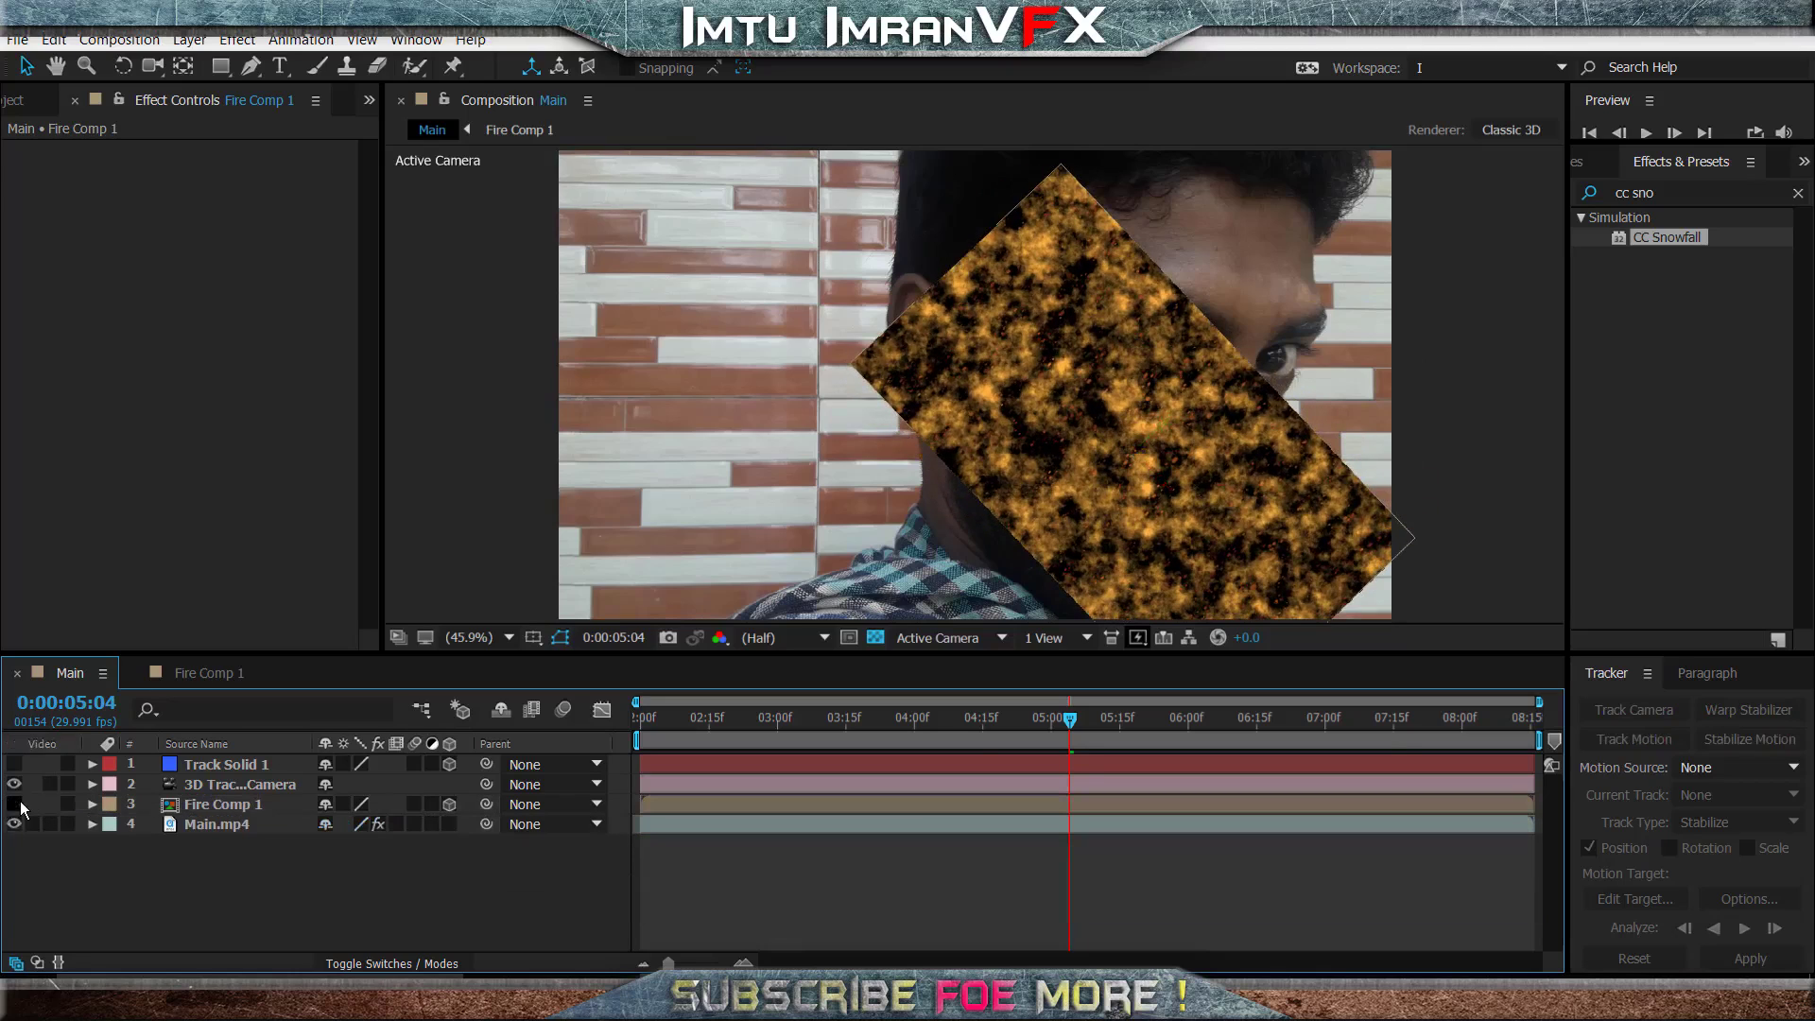
left_click(251, 65)
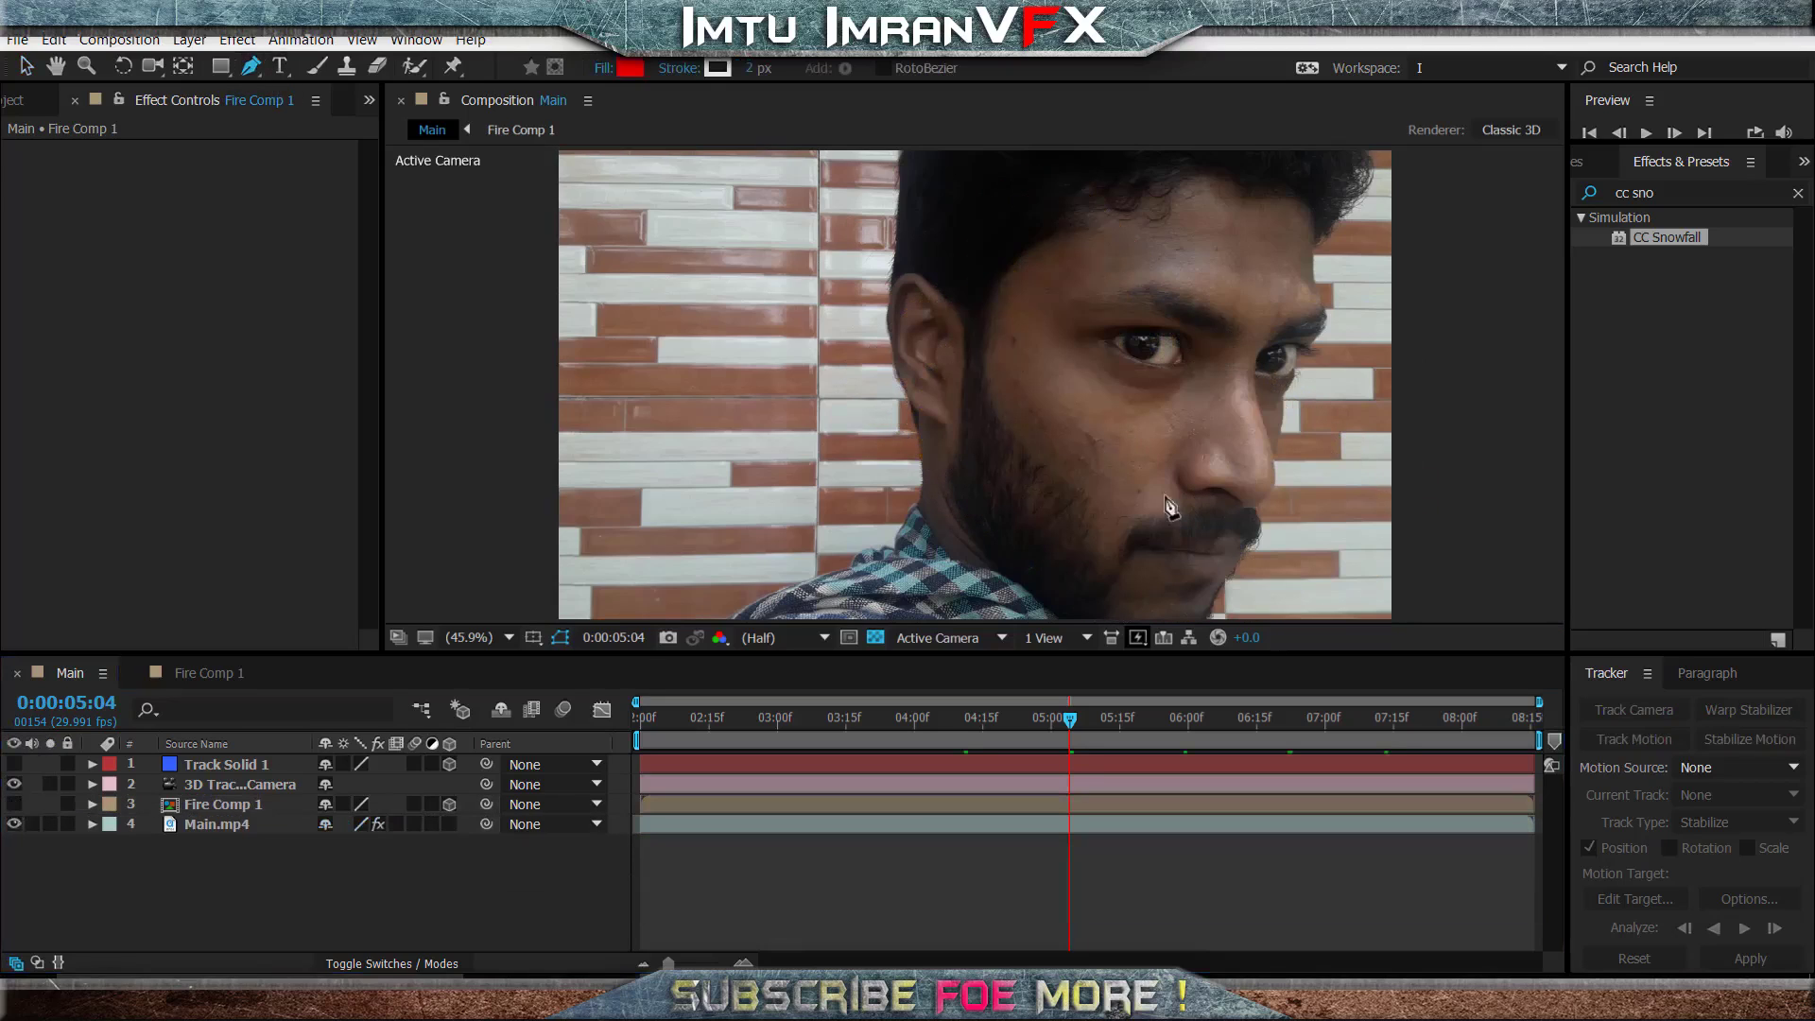
left_click(1023, 390)
left_click(1021, 406)
left_click(1021, 422)
left_click(1026, 443)
left_click(1038, 458)
left_click_drag(1061, 474, 1072, 482)
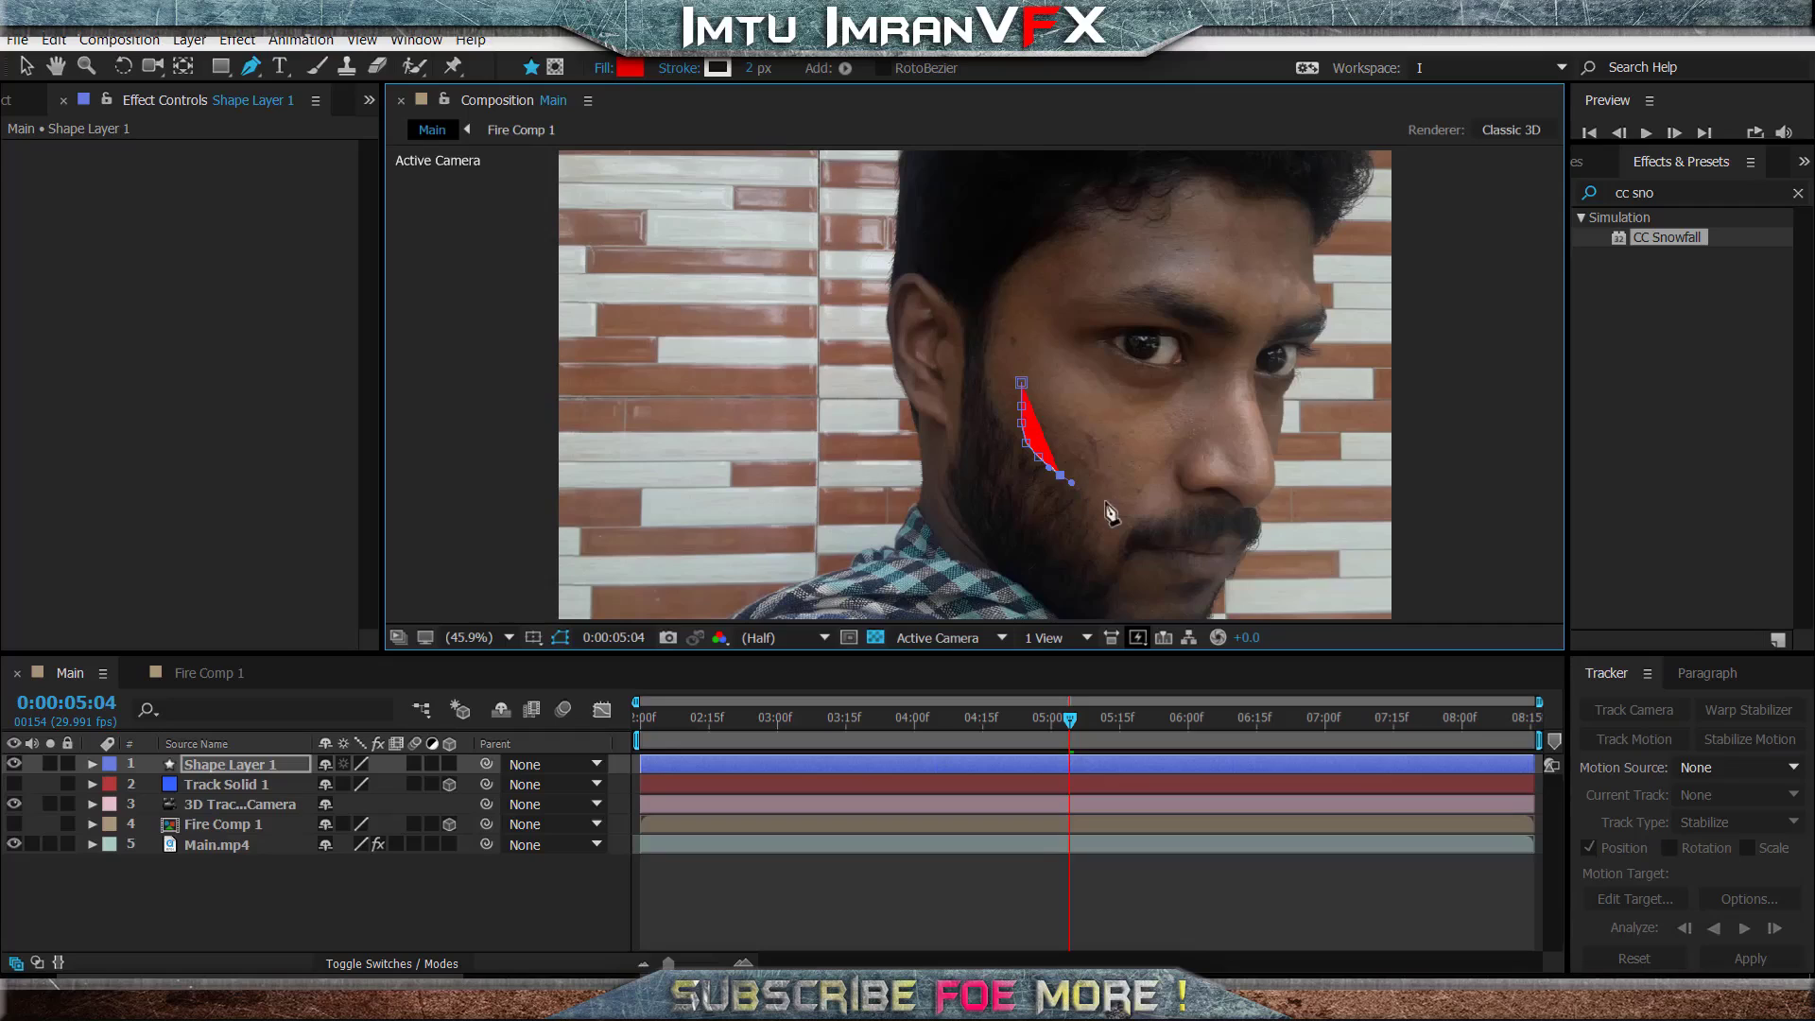
key("Delete")
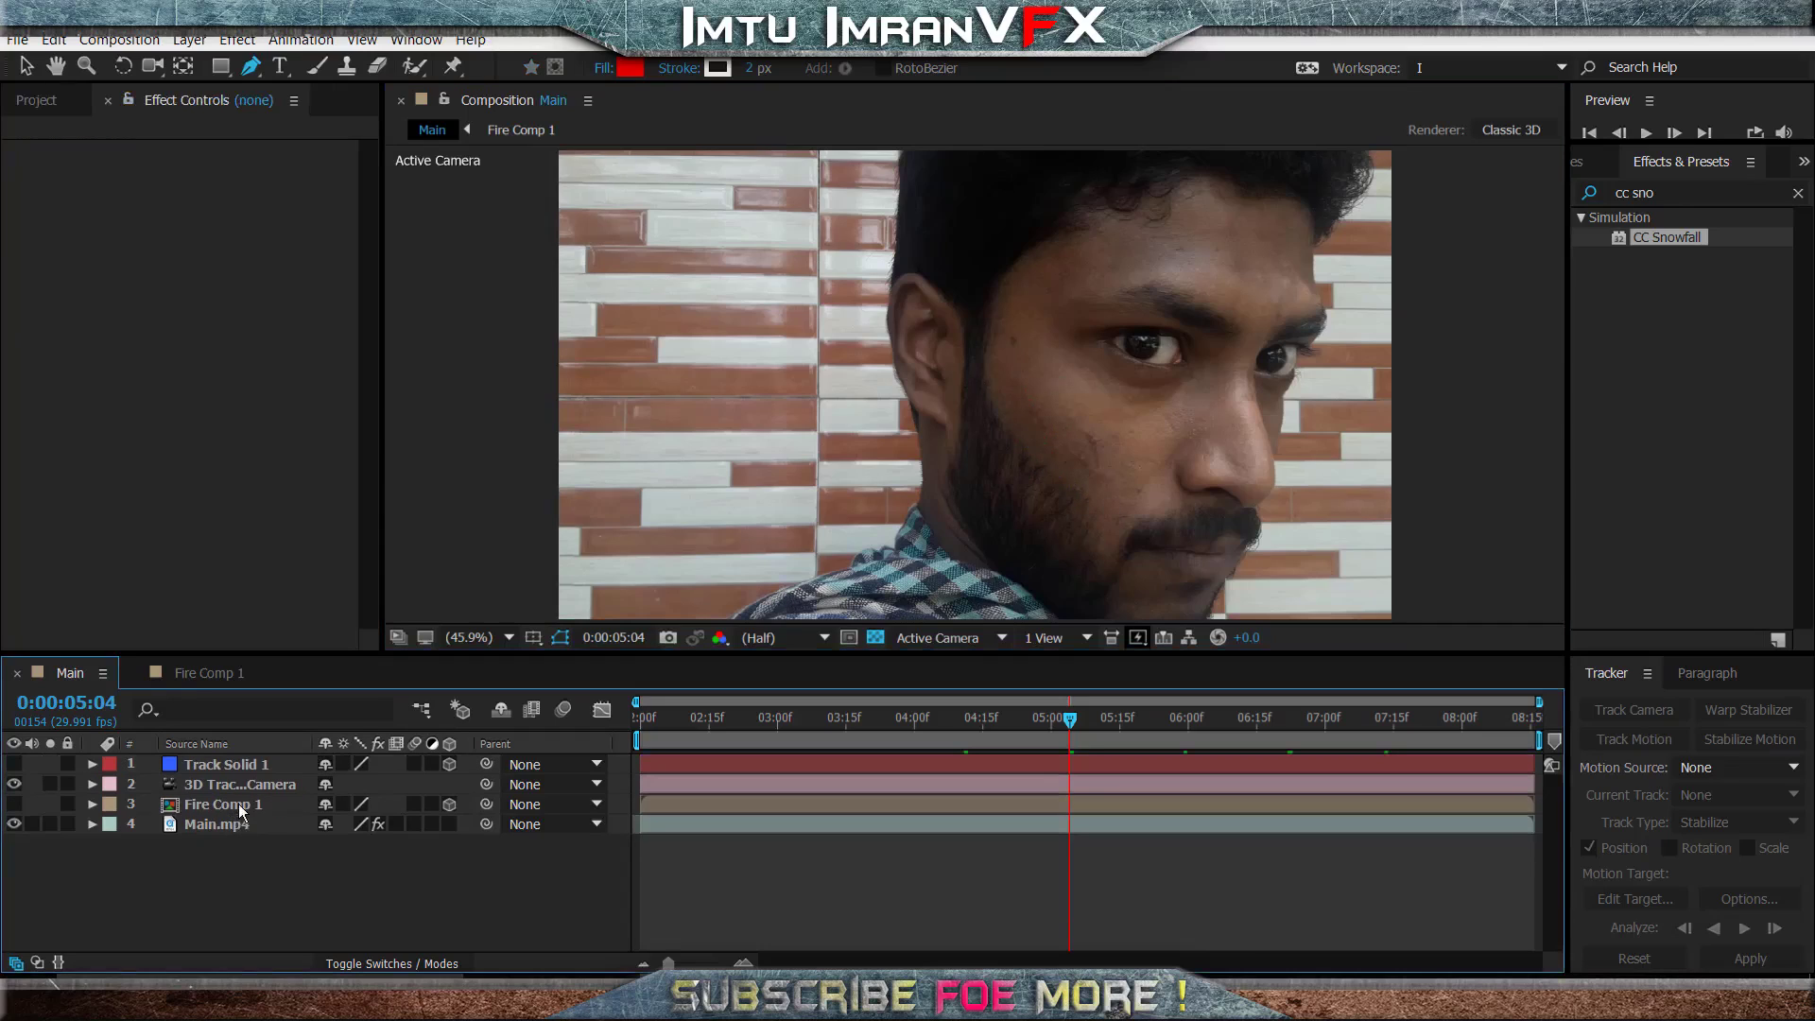
- Draw a closed freeform mask on Fire Comp 1 around the cheek between sideburn, eye and moustache, and show the layer again
left_click(236, 804)
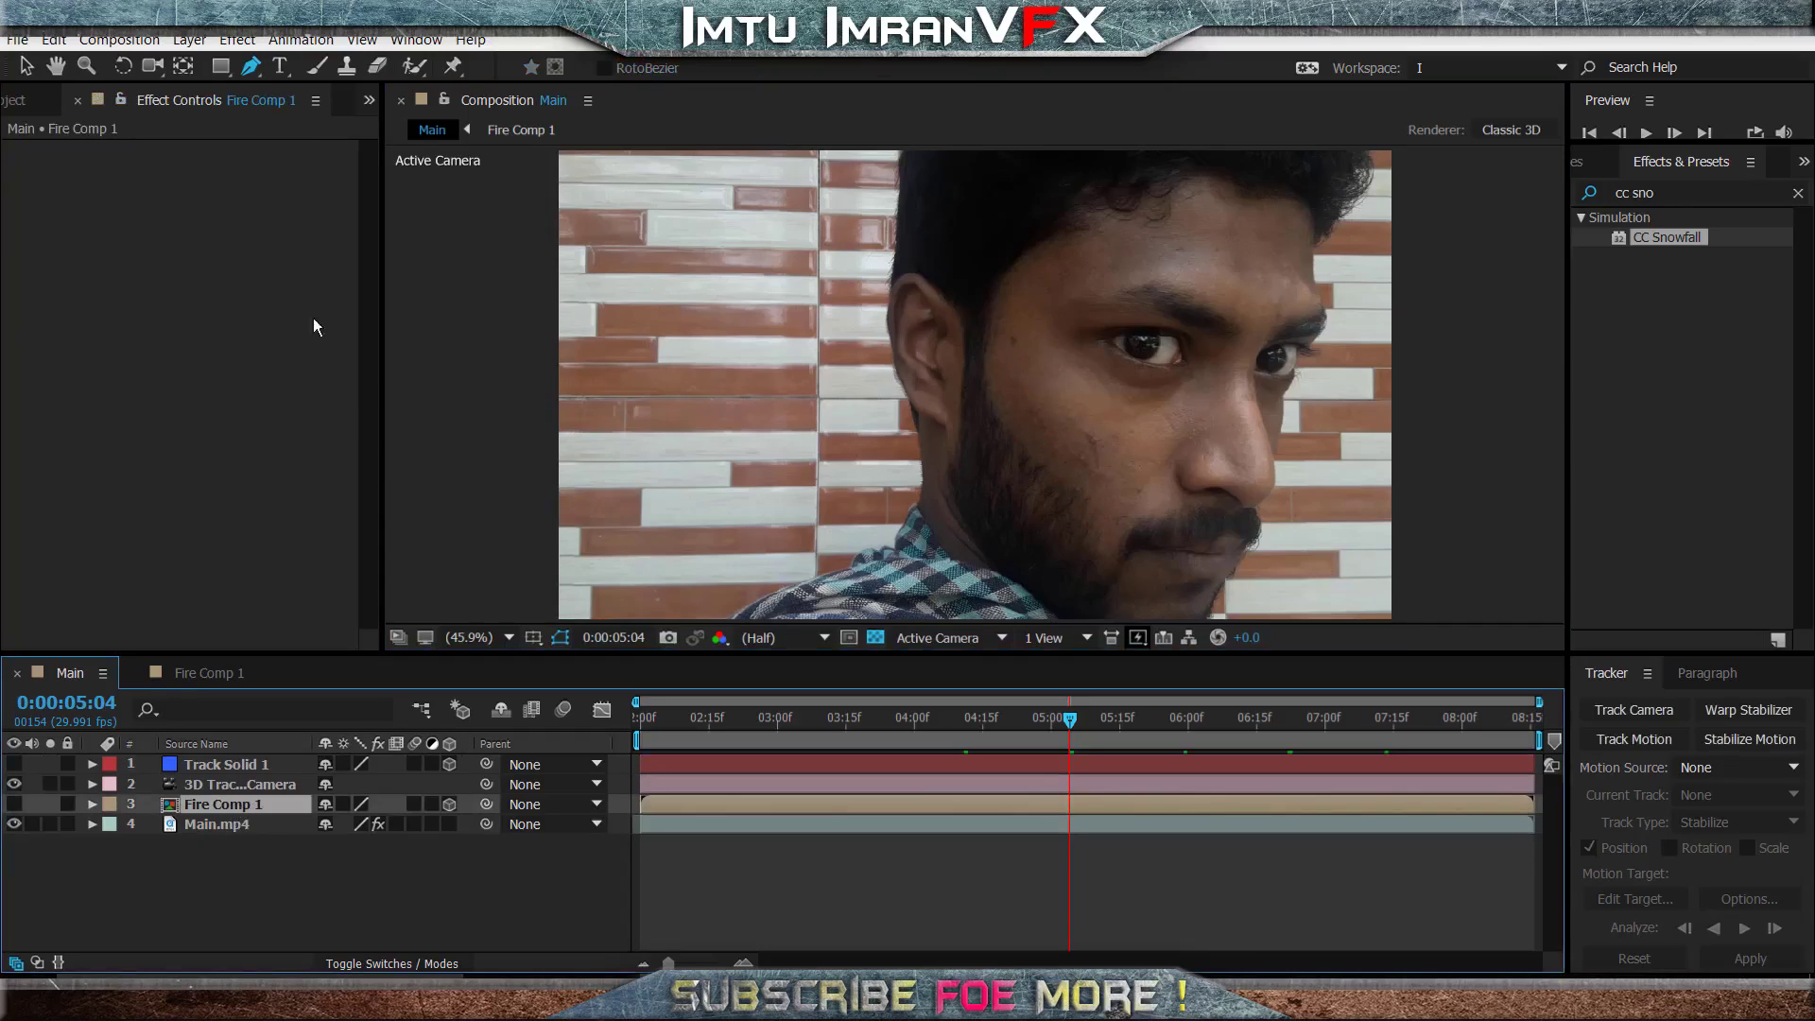
left_click(1009, 386)
left_click(1013, 411)
left_click(1027, 434)
left_click(1046, 465)
left_click(1086, 503)
left_click(1100, 514)
left_click(1118, 514)
left_click(1136, 494)
left_click(1155, 479)
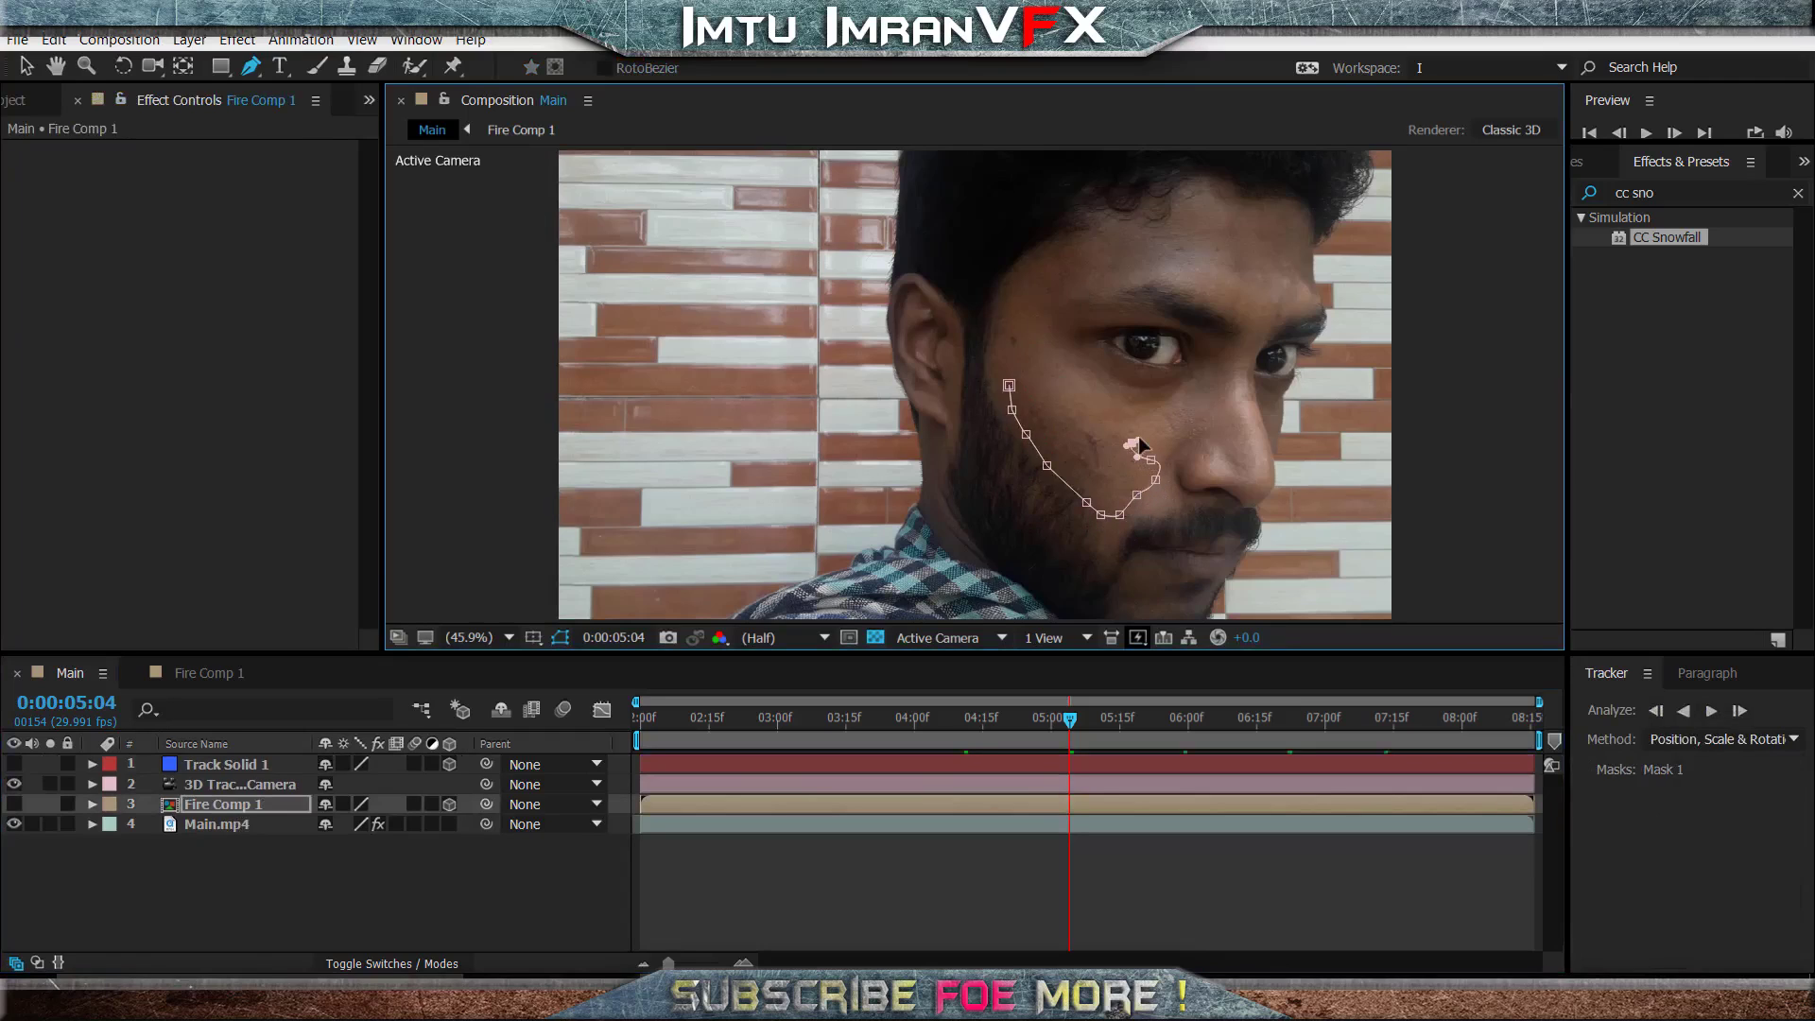
left_click_drag(1089, 341, 1067, 359)
left_click_drag(1060, 380, 1023, 331)
left_click(994, 373)
left_click(1009, 384)
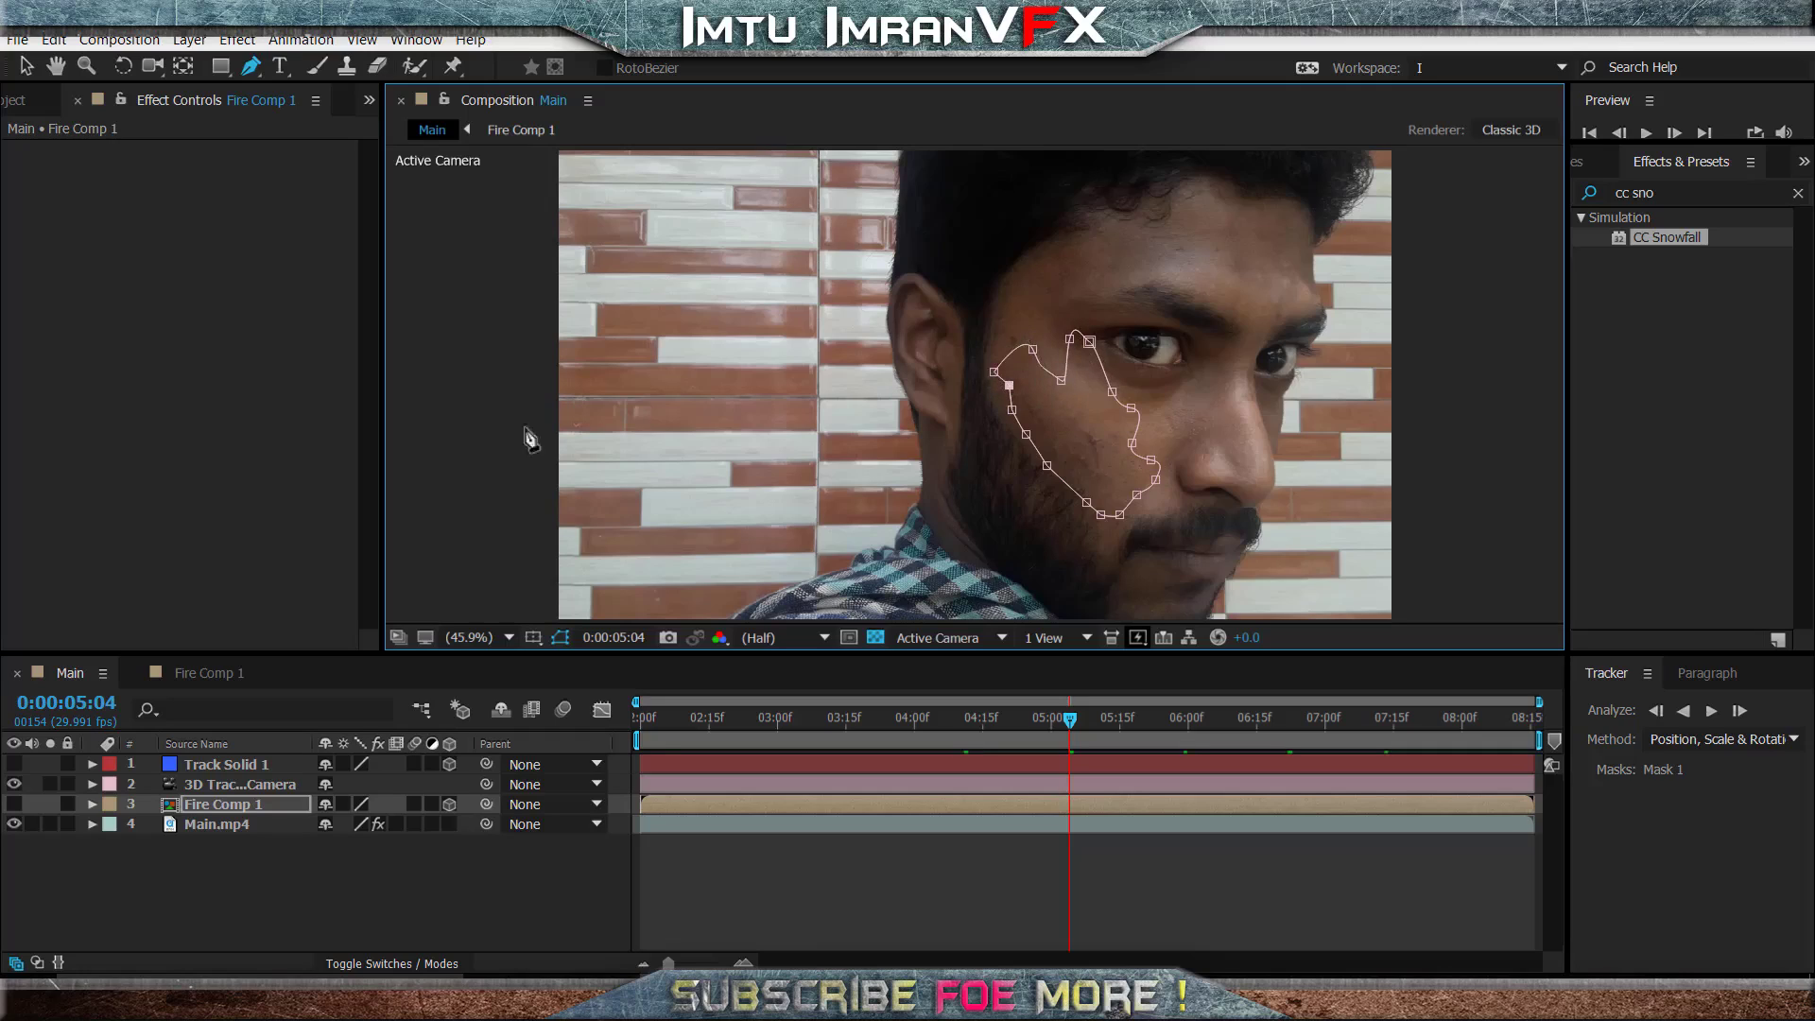
left_click(14, 803)
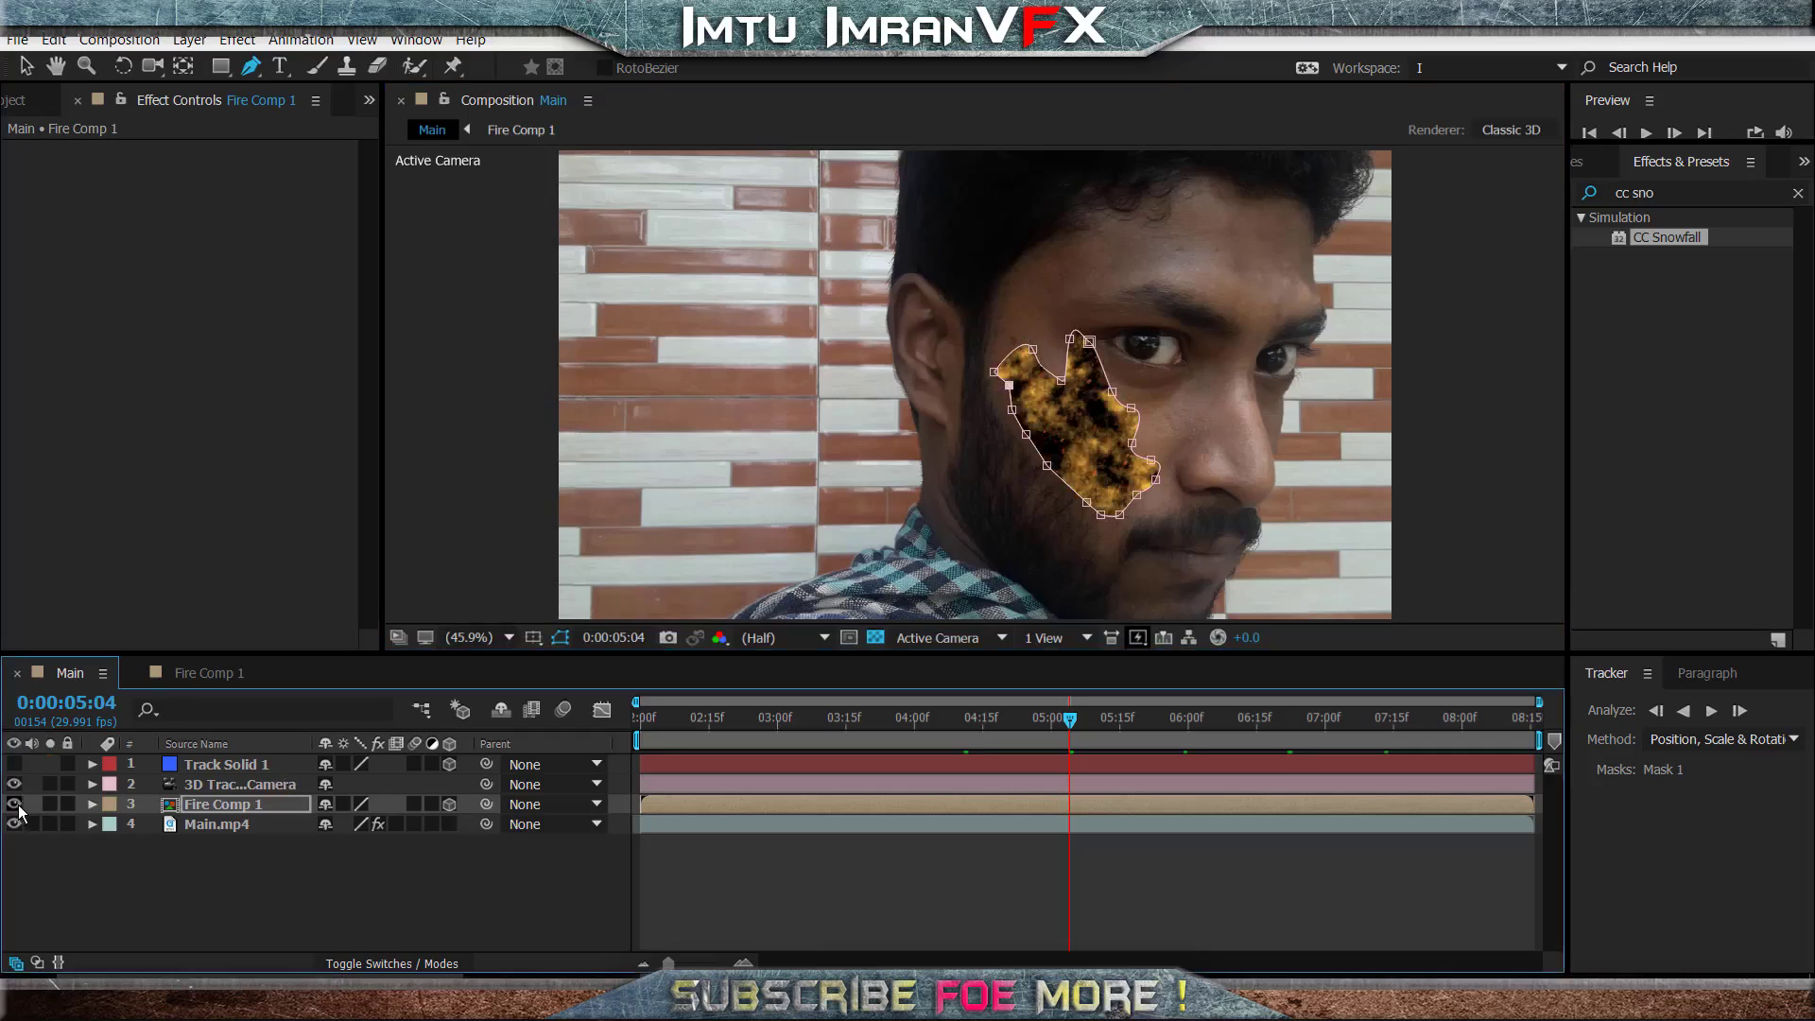
- Set the Mask Feather of Fire Comp 1's Mask 1 to 221 pixels, hide the mask outlines and check the blend along the shot
left_click(252, 810)
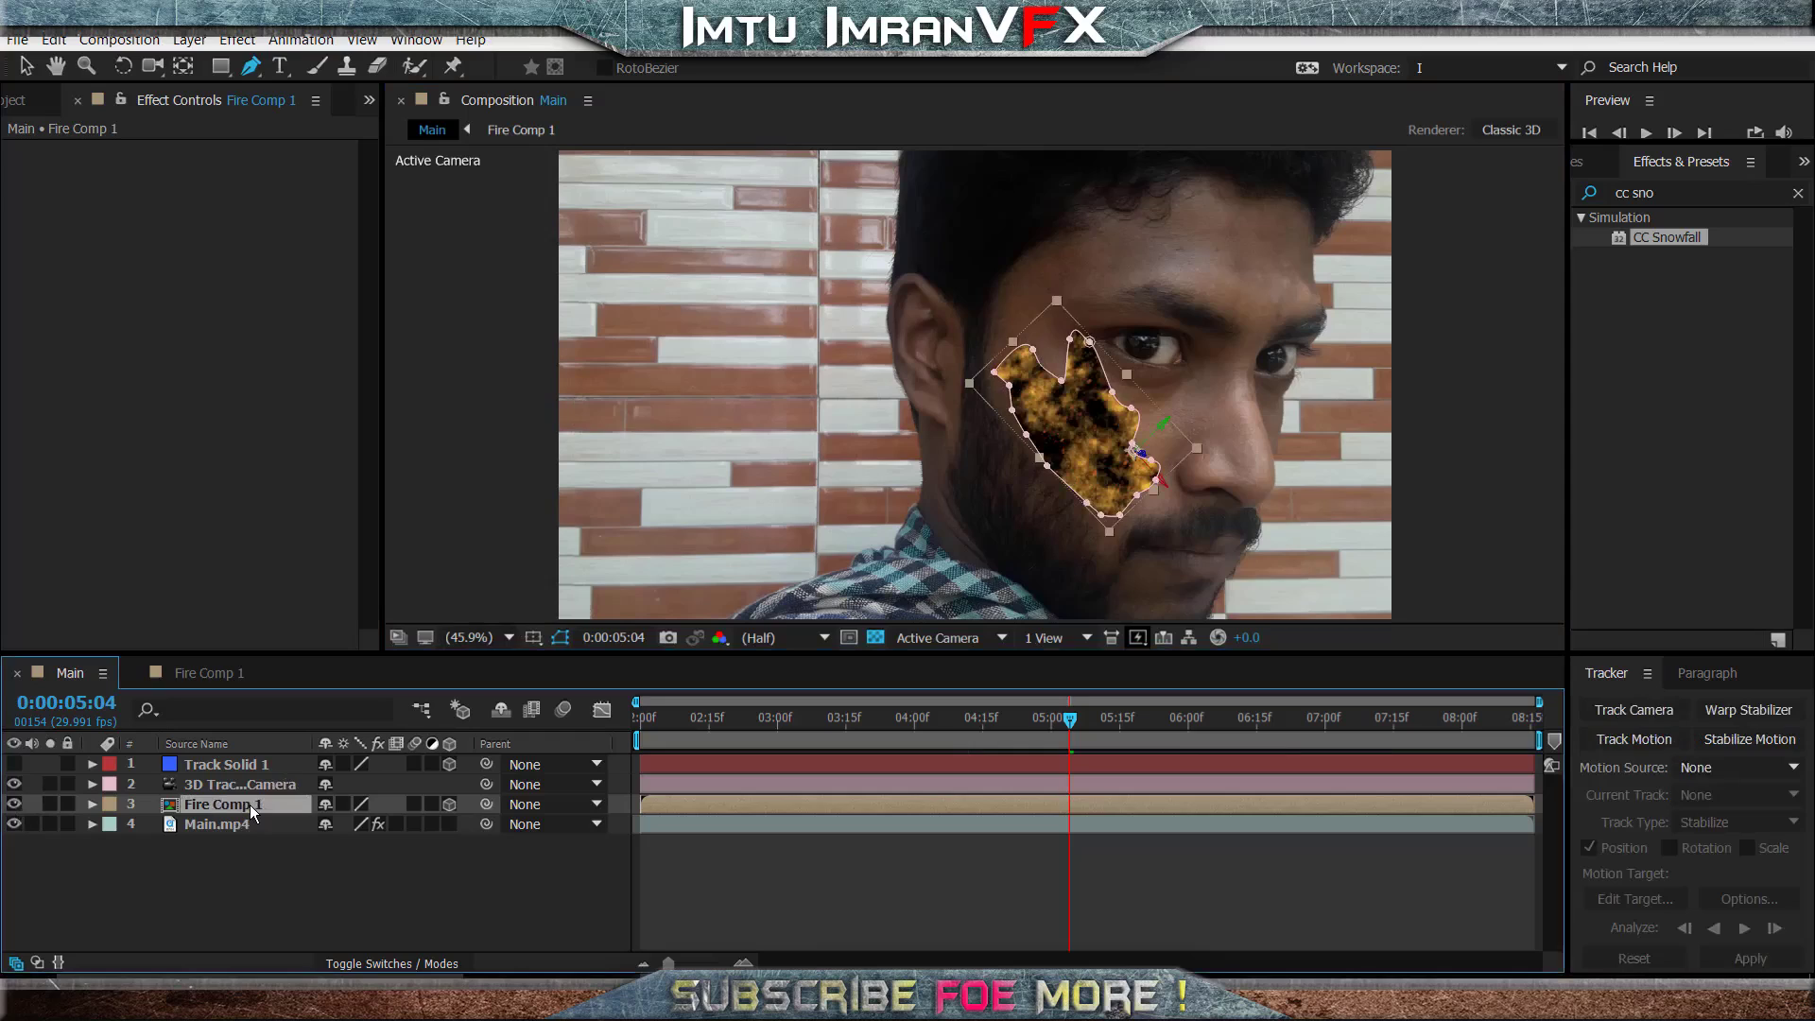
left_click(92, 804)
key("v")
left_click(111, 804)
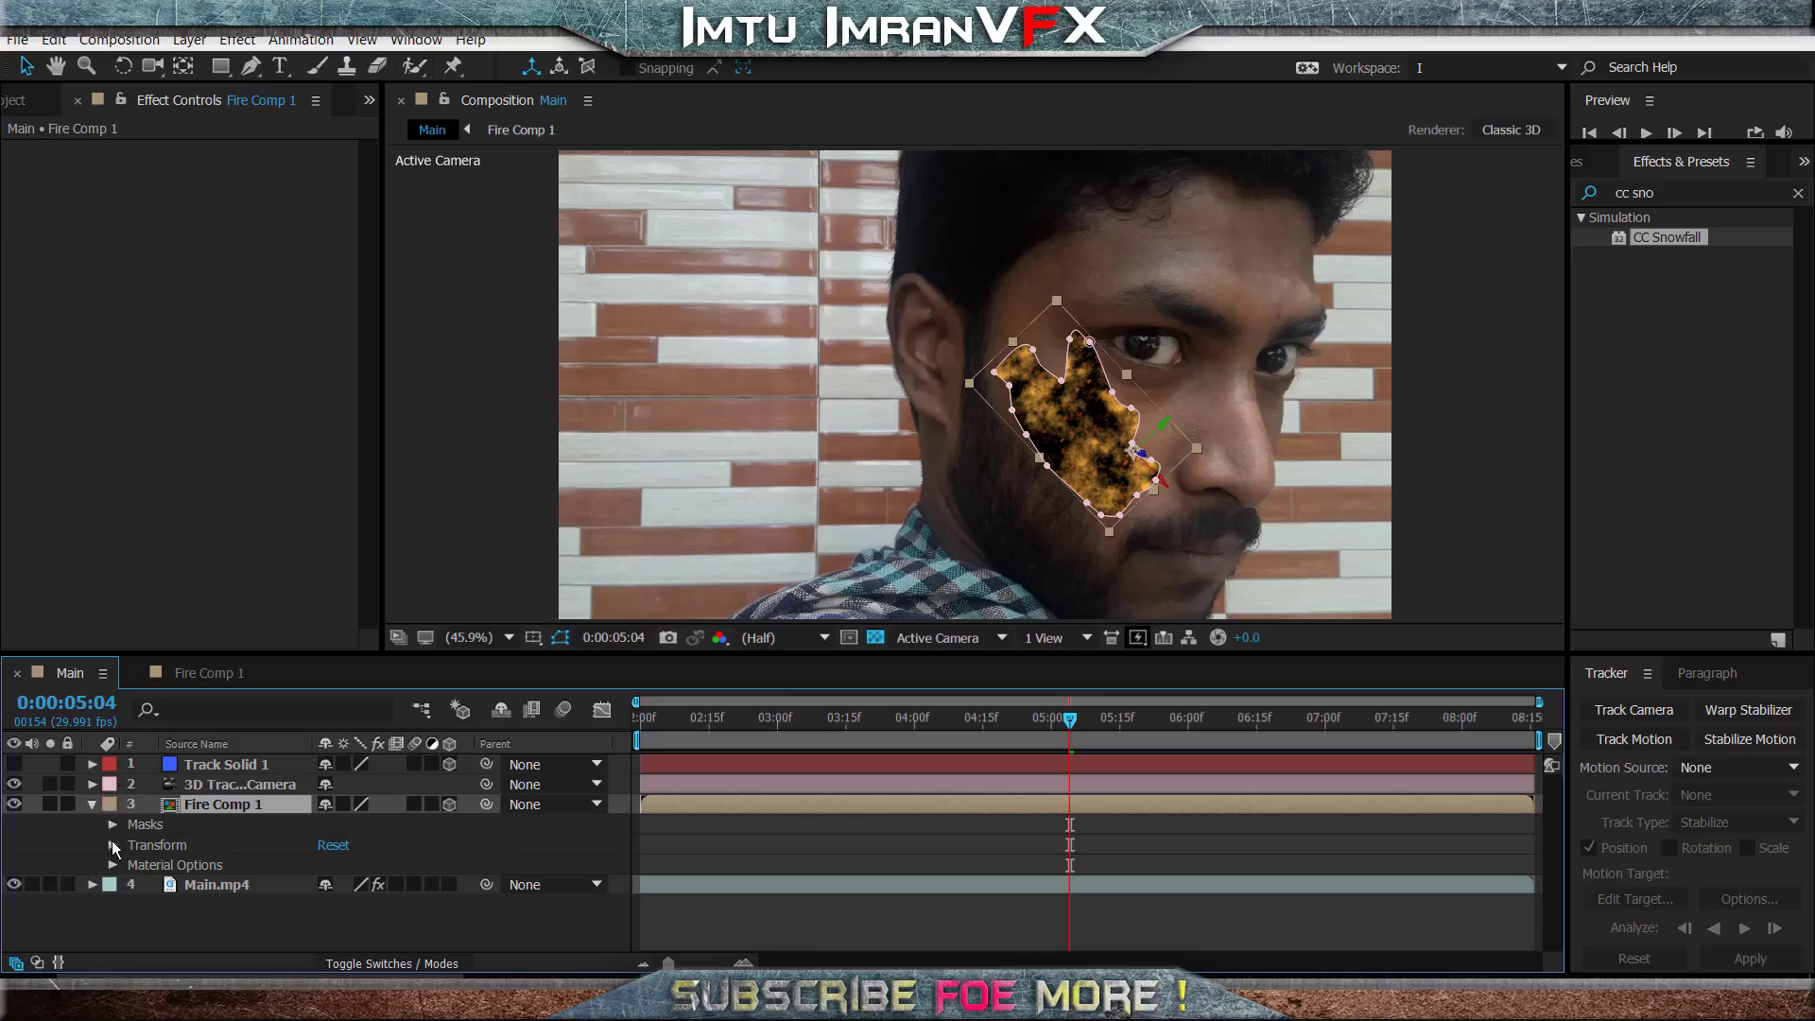
left_click(113, 824)
left_click(132, 845)
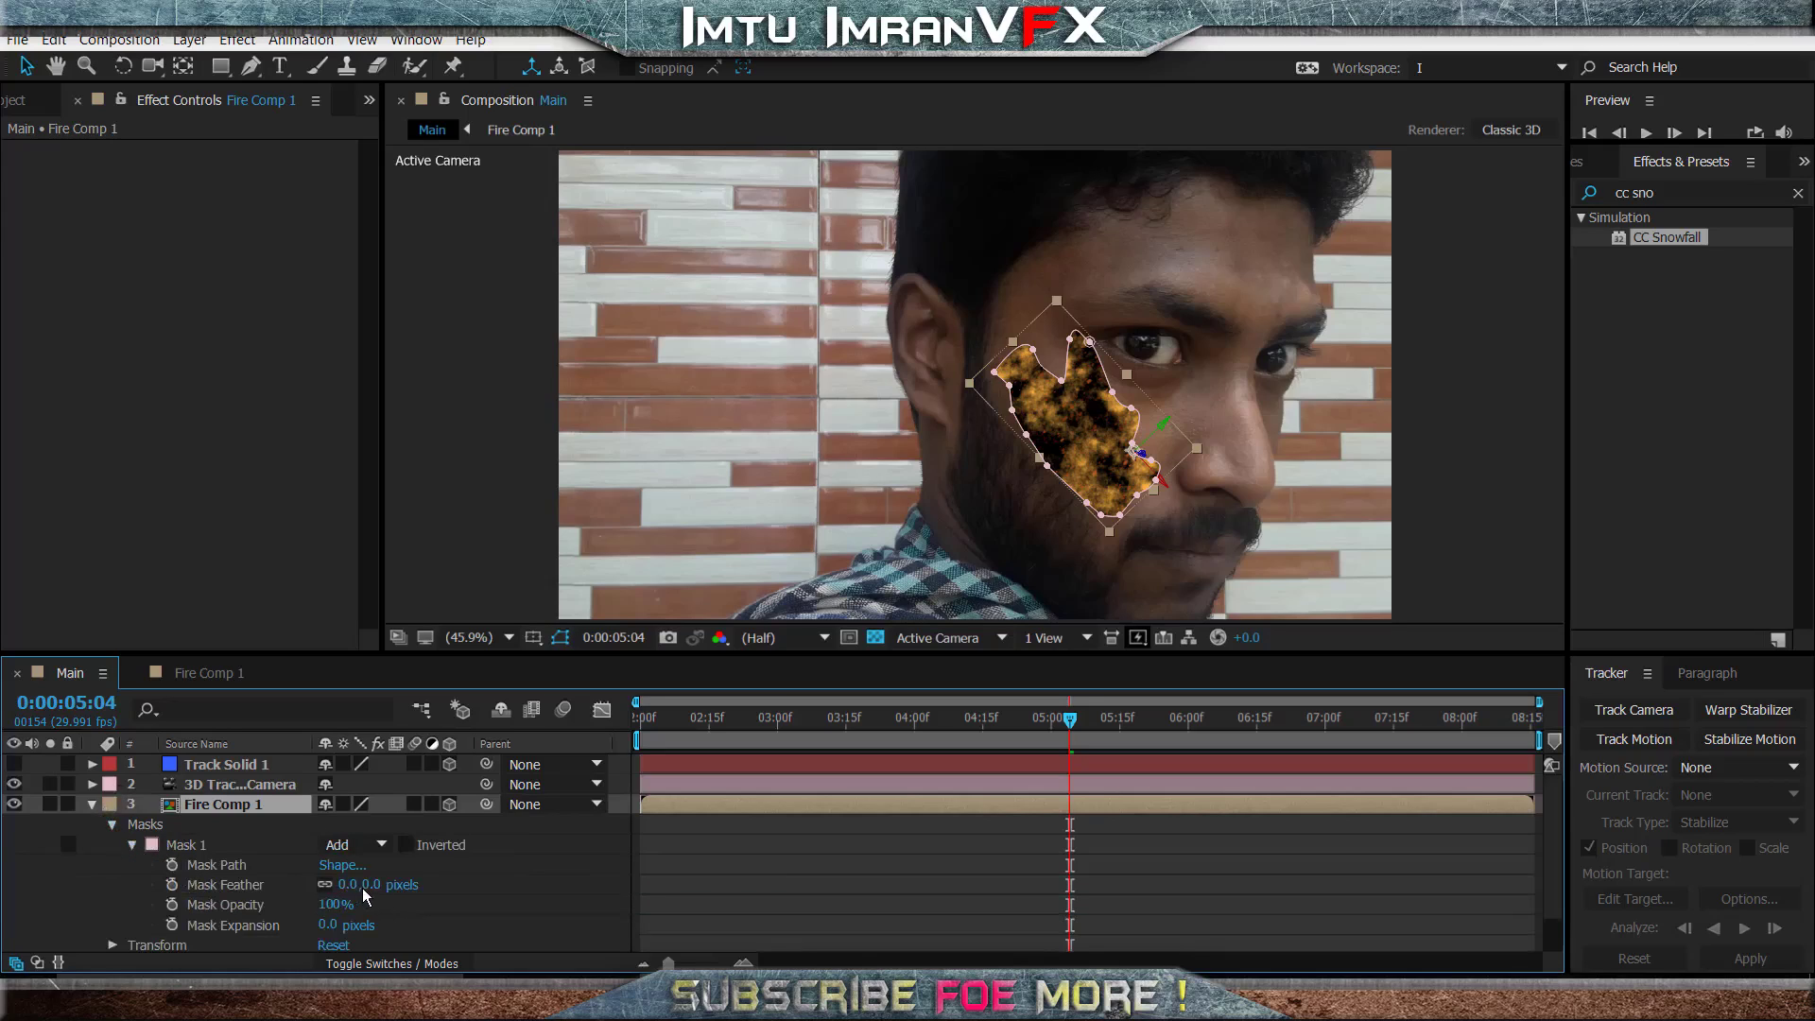
left_click_drag(368, 884, 630, 880)
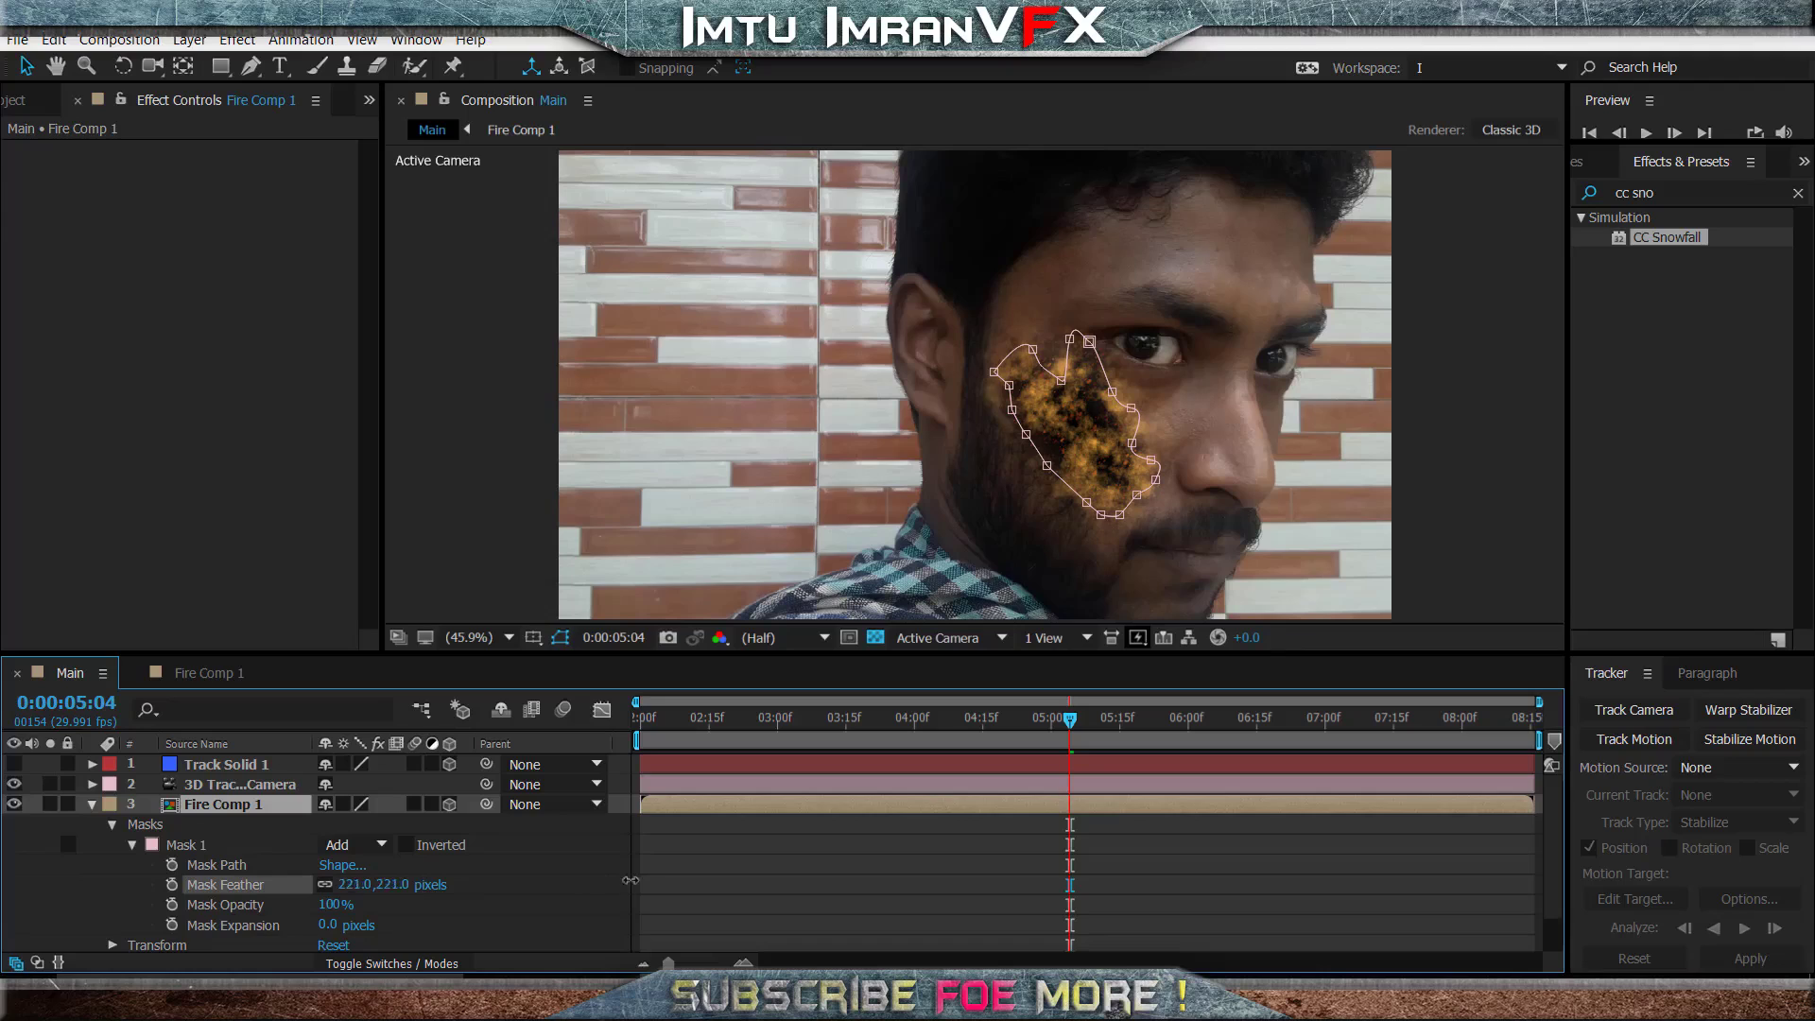
left_click(560, 637)
left_click_drag(1081, 731, 889, 761)
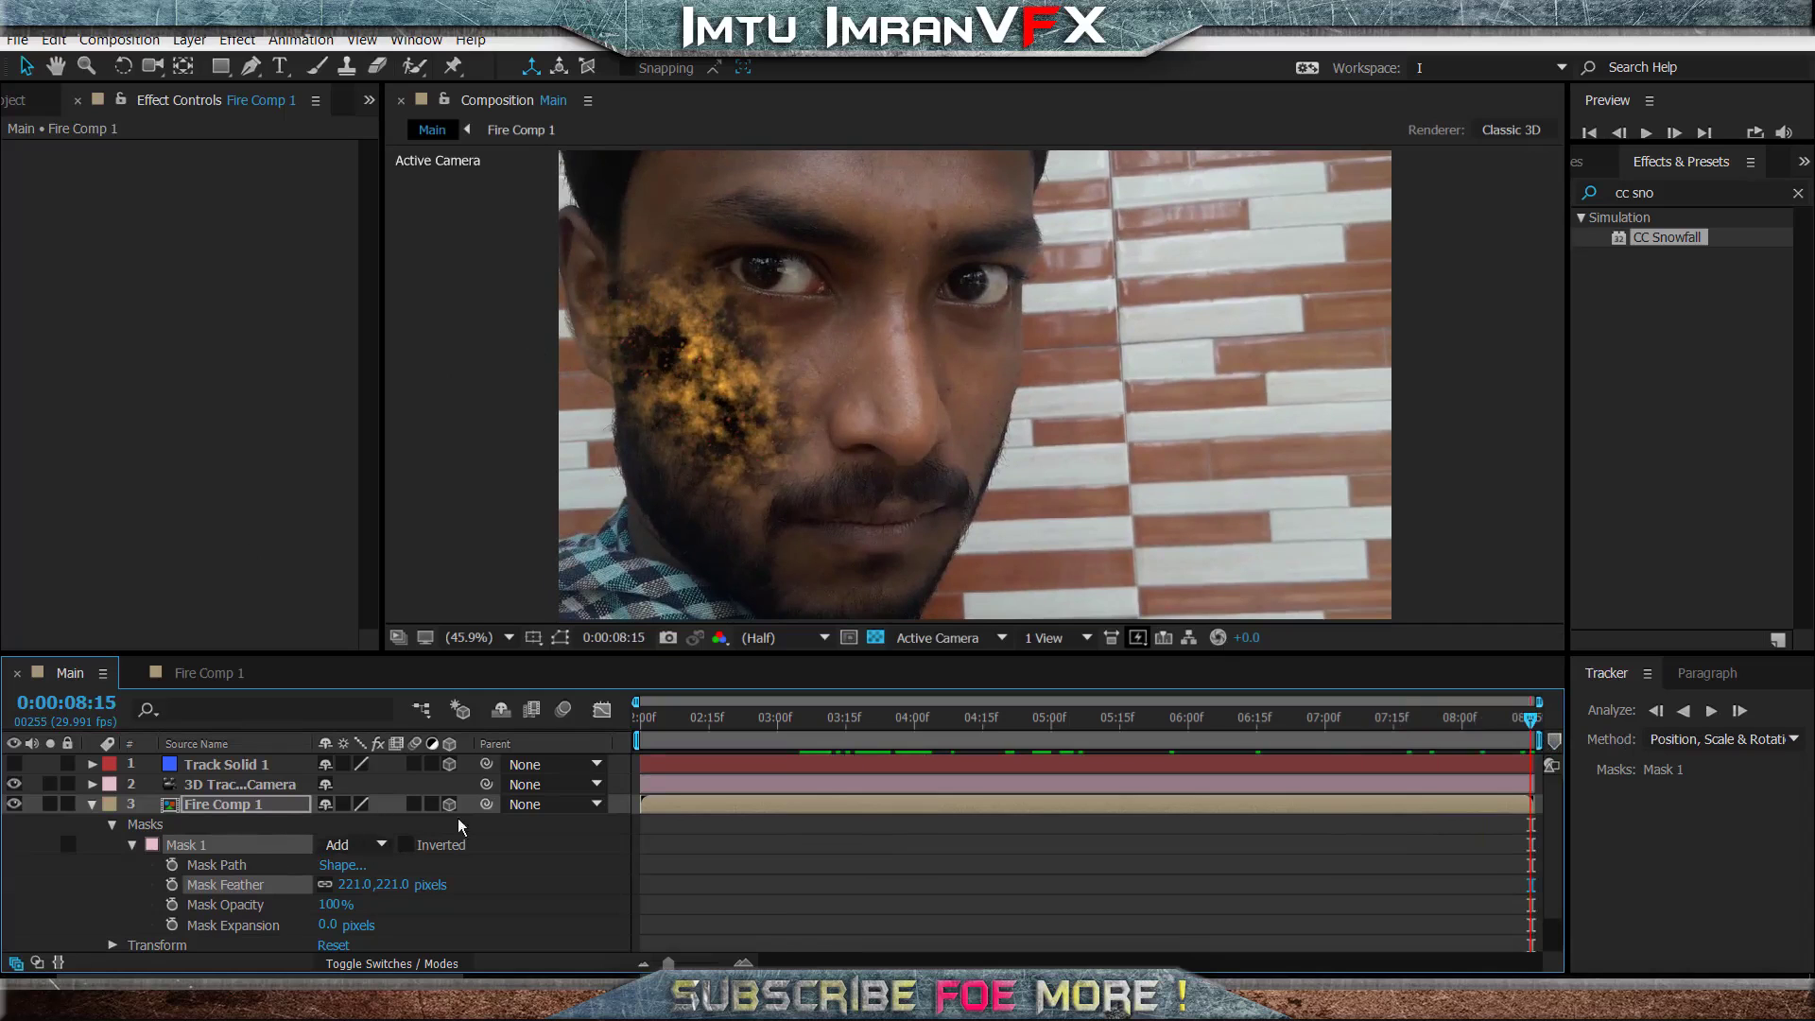
- Start keyframing Mask 1's Mask Expansion on Fire Comp 1 at 0:00:04:07 with a value of -207 pixels
left_click_drag(1112, 736, 948, 799)
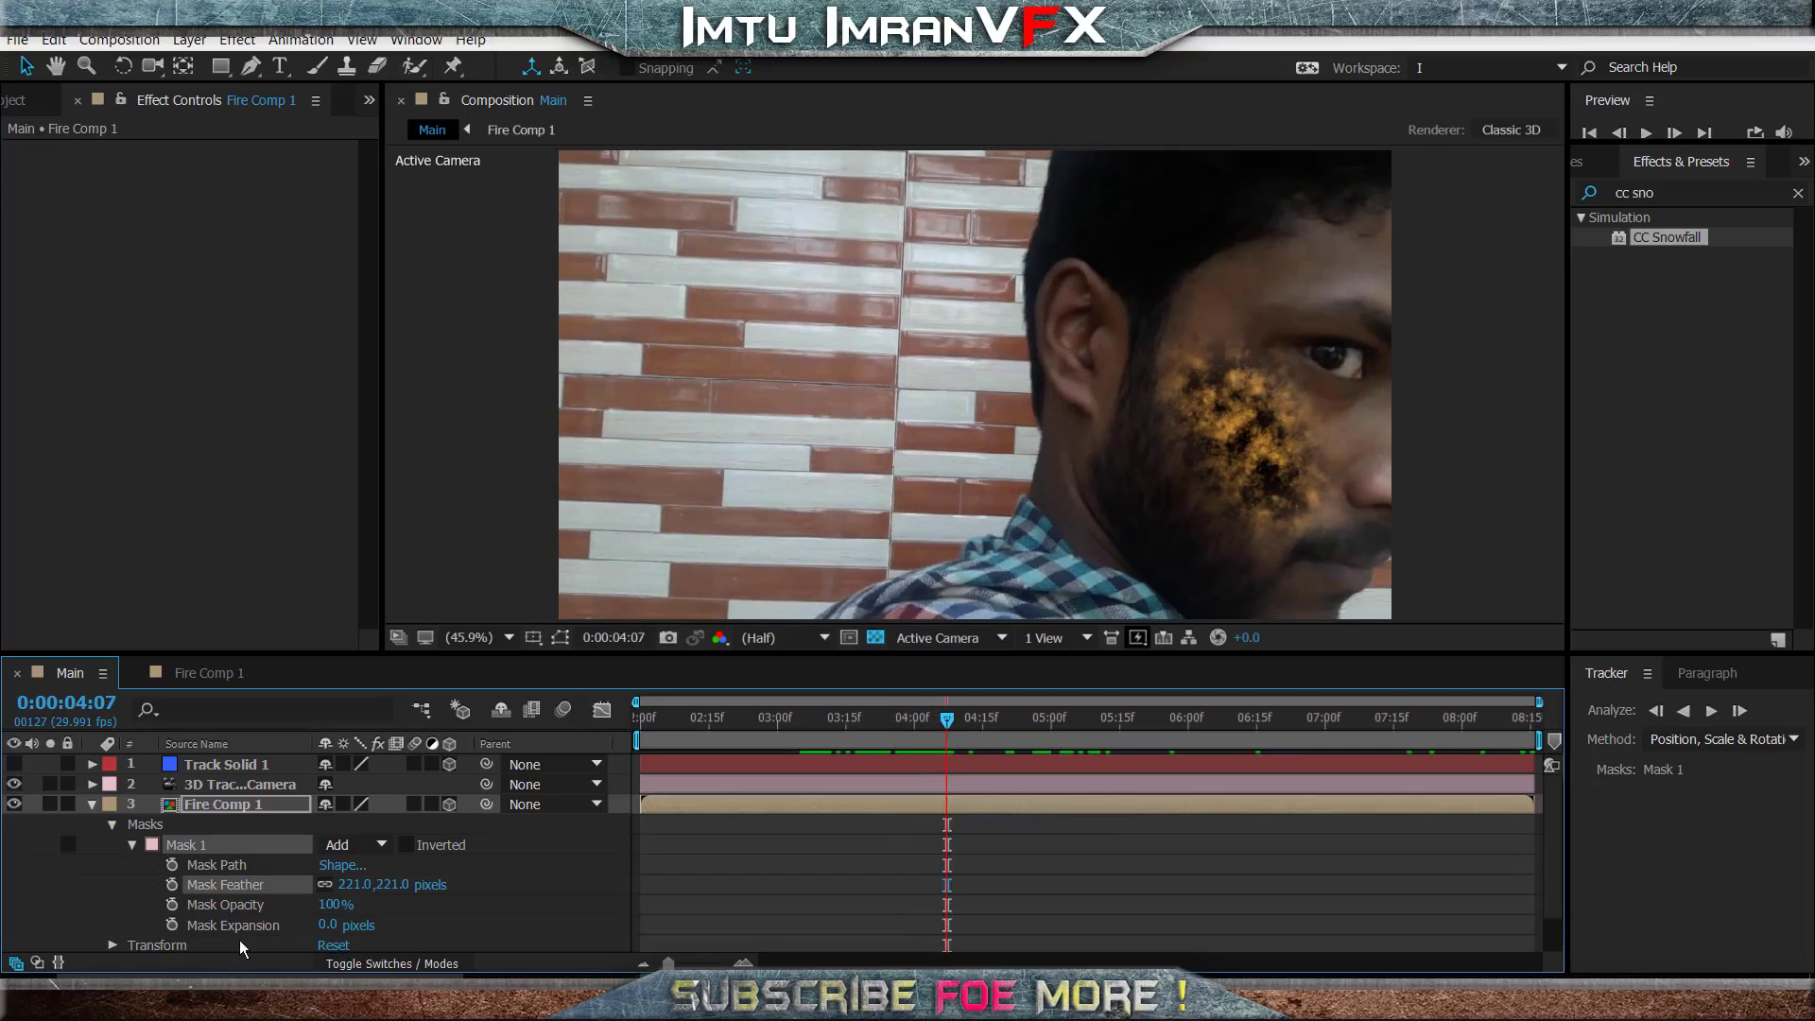
left_click(171, 925)
left_click_drag(327, 924, 136, 958)
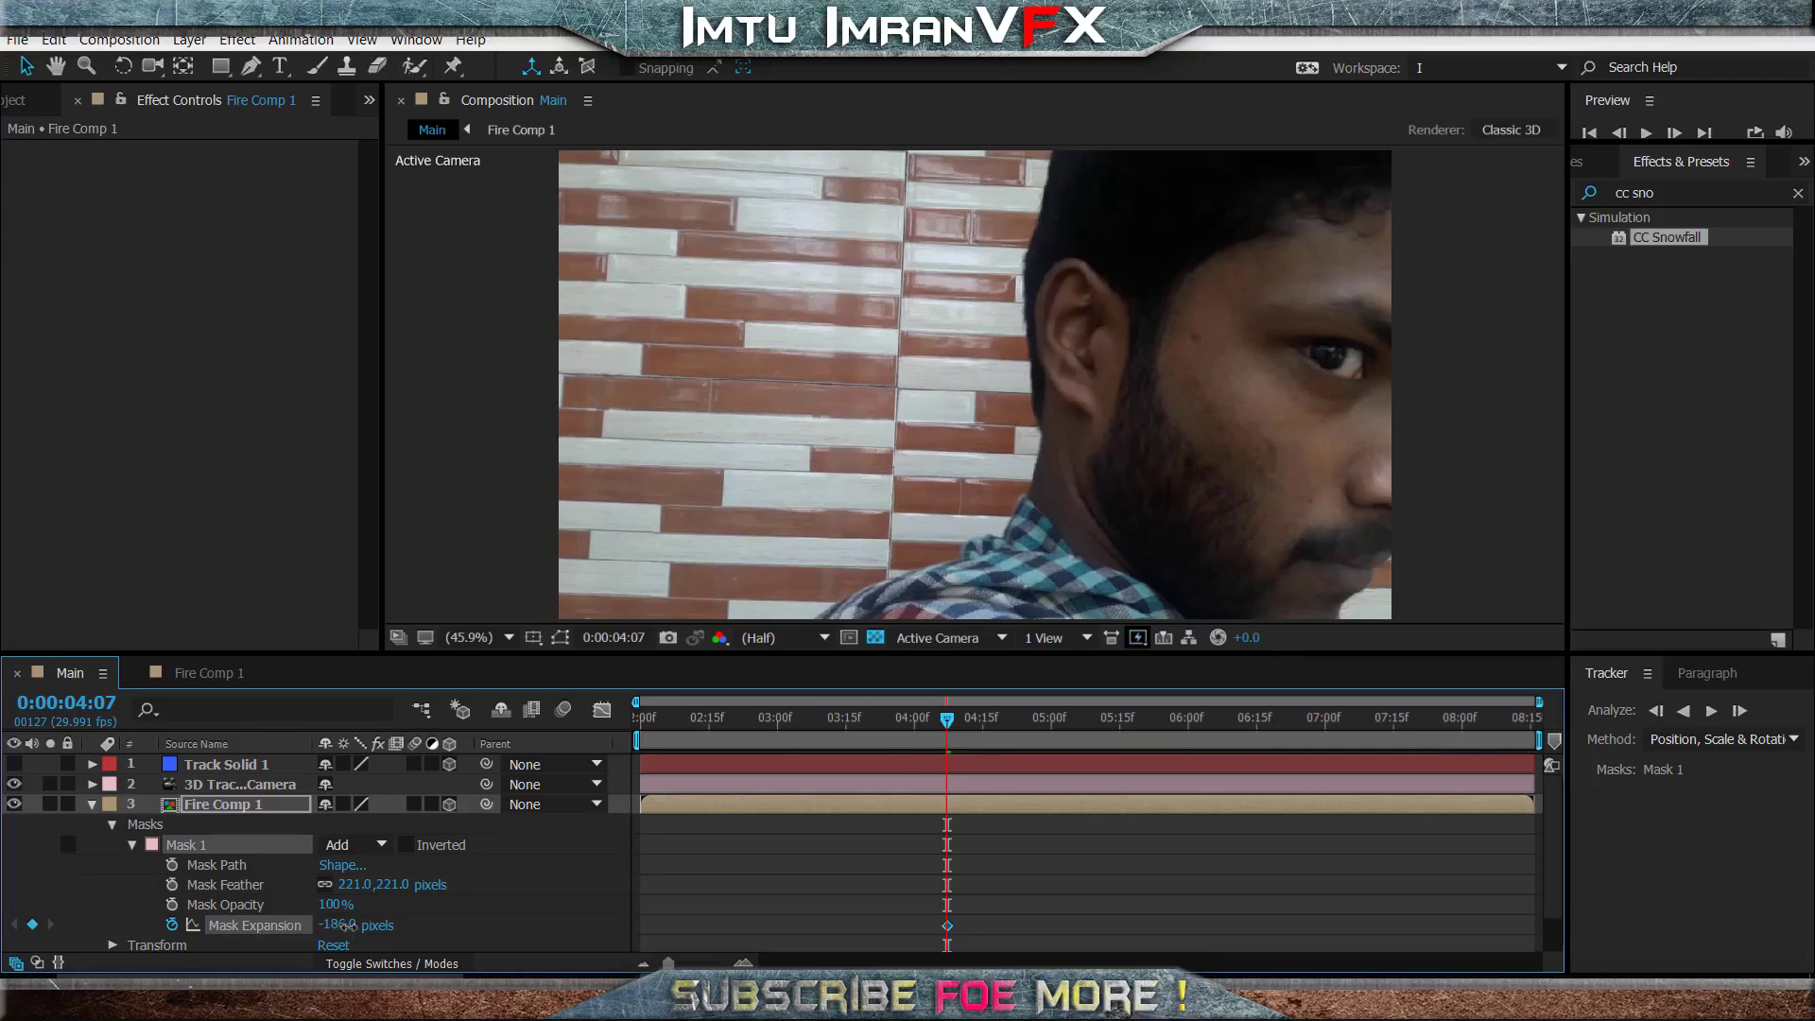
mouse_move(357, 927)
left_mouse_down()
mouse_move(383, 926)
mouse_move(348, 941)
left_mouse_up()
- Keyframe Mask Expansion at 0 pixels at 0:00:05:06 so the fire spreads across the cheek
left_click_drag(1011, 726, 1078, 727)
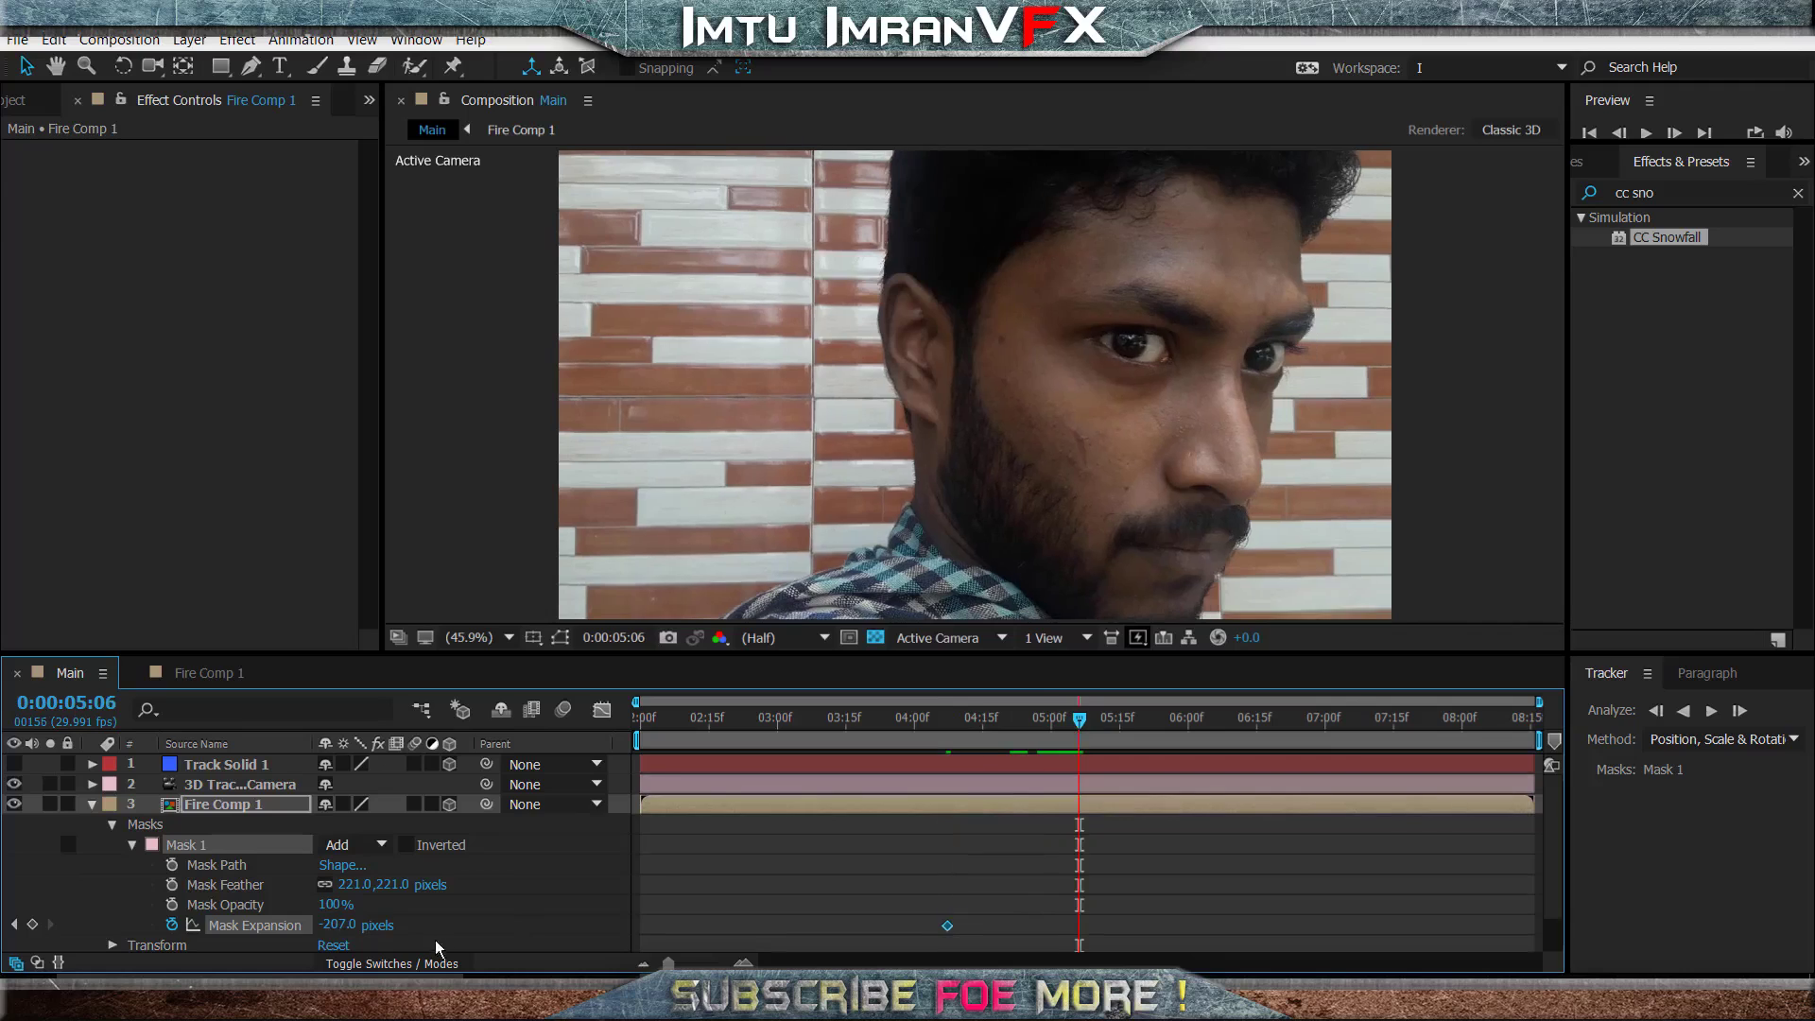
left_click_drag(342, 924, 564, 928)
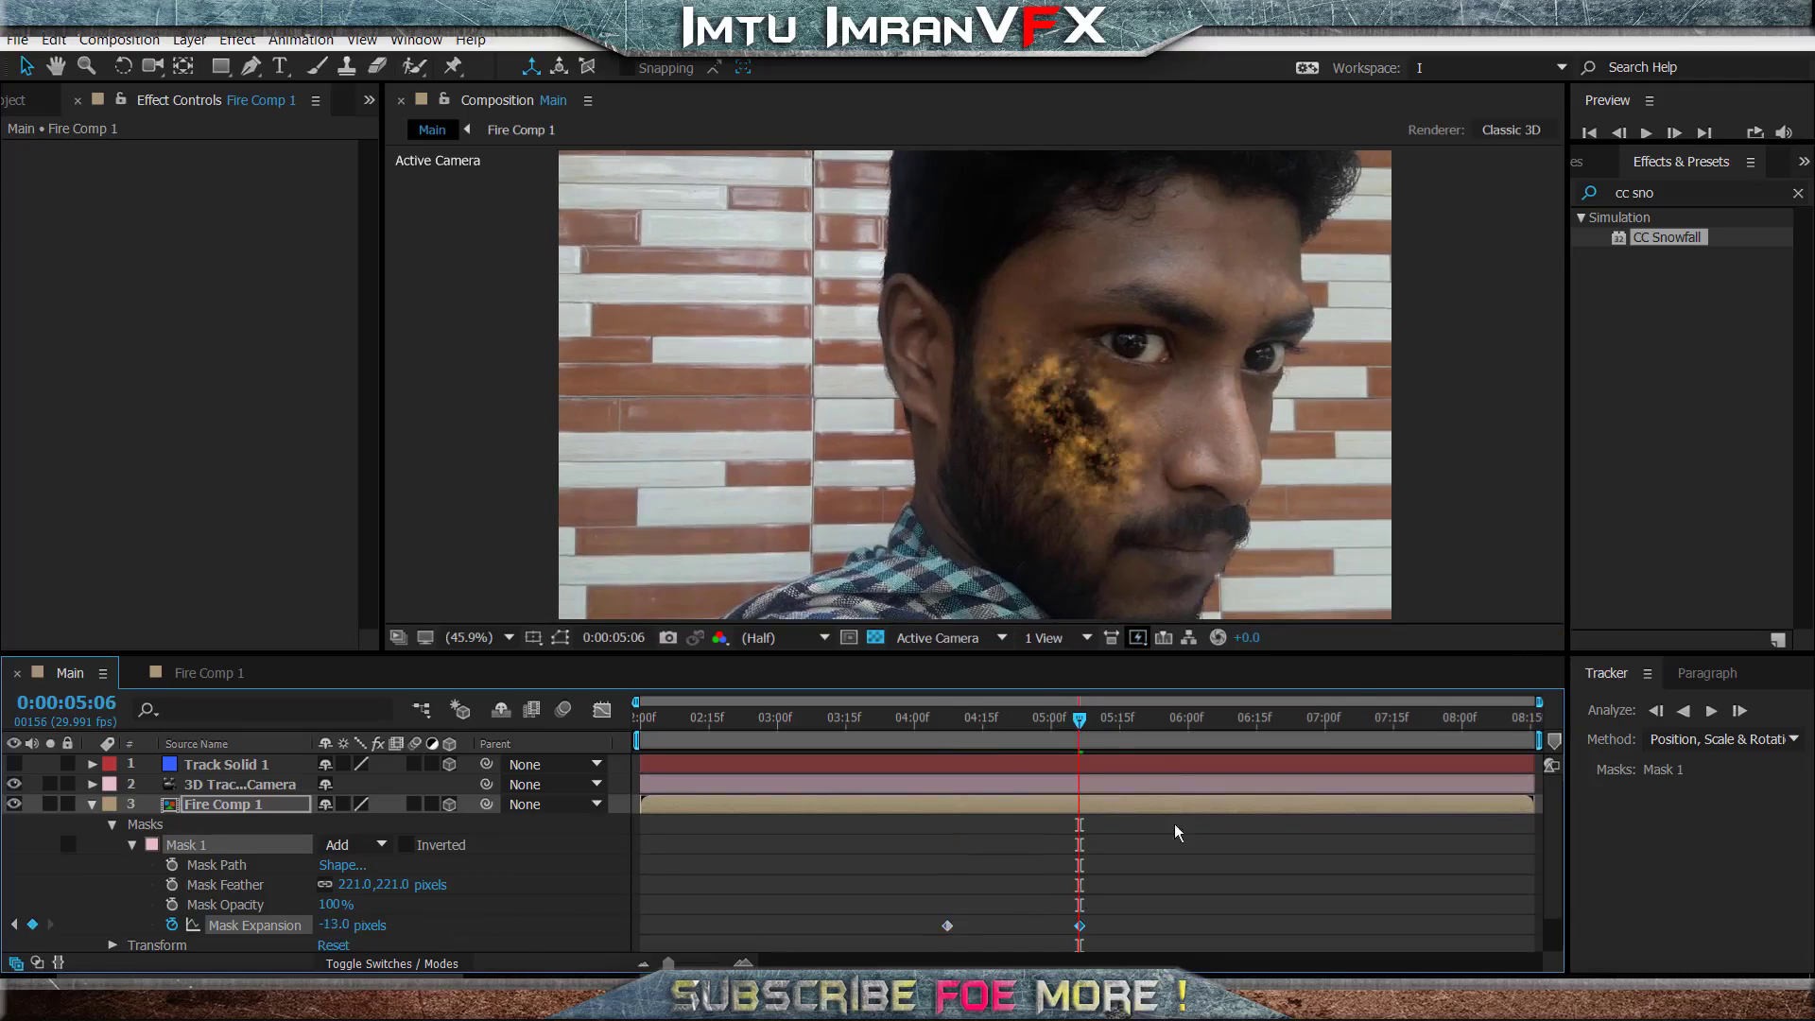
left_click_drag(331, 926, 366, 941)
- Preview the mask expansion animation from 0:00:04:07
left_click(947, 727)
key("space")
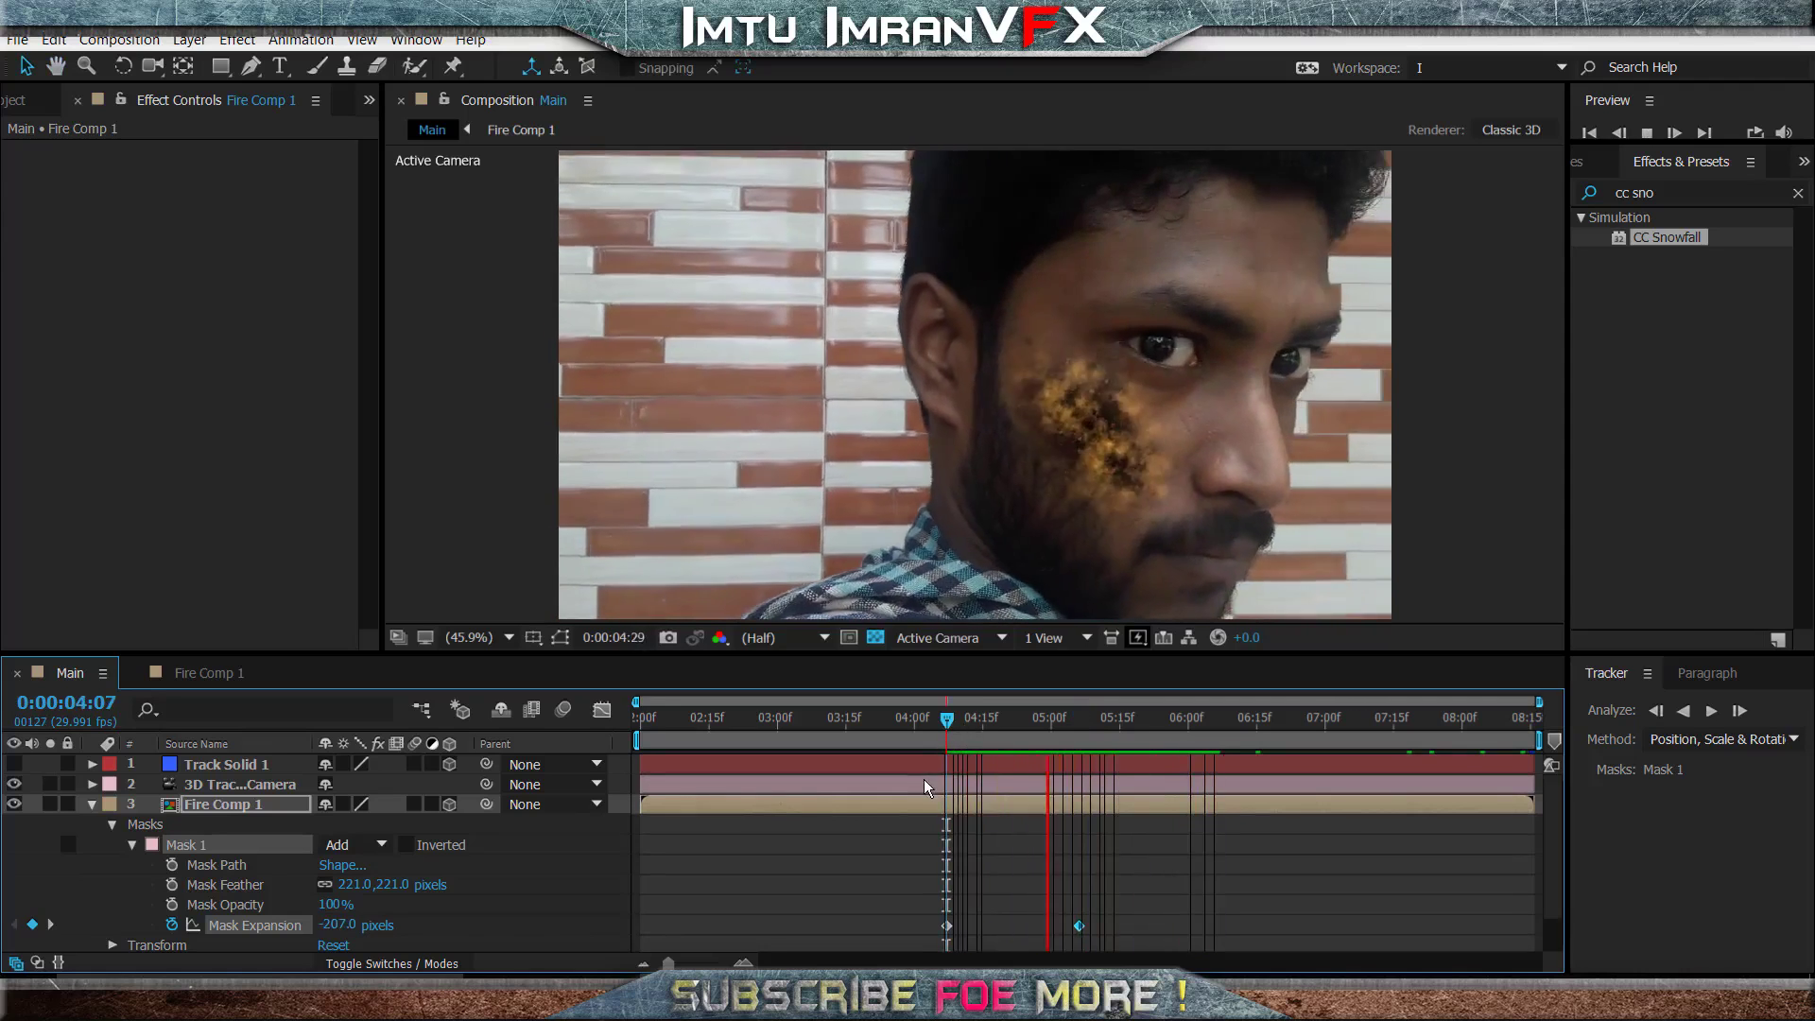
left_click(929, 785)
key("space")
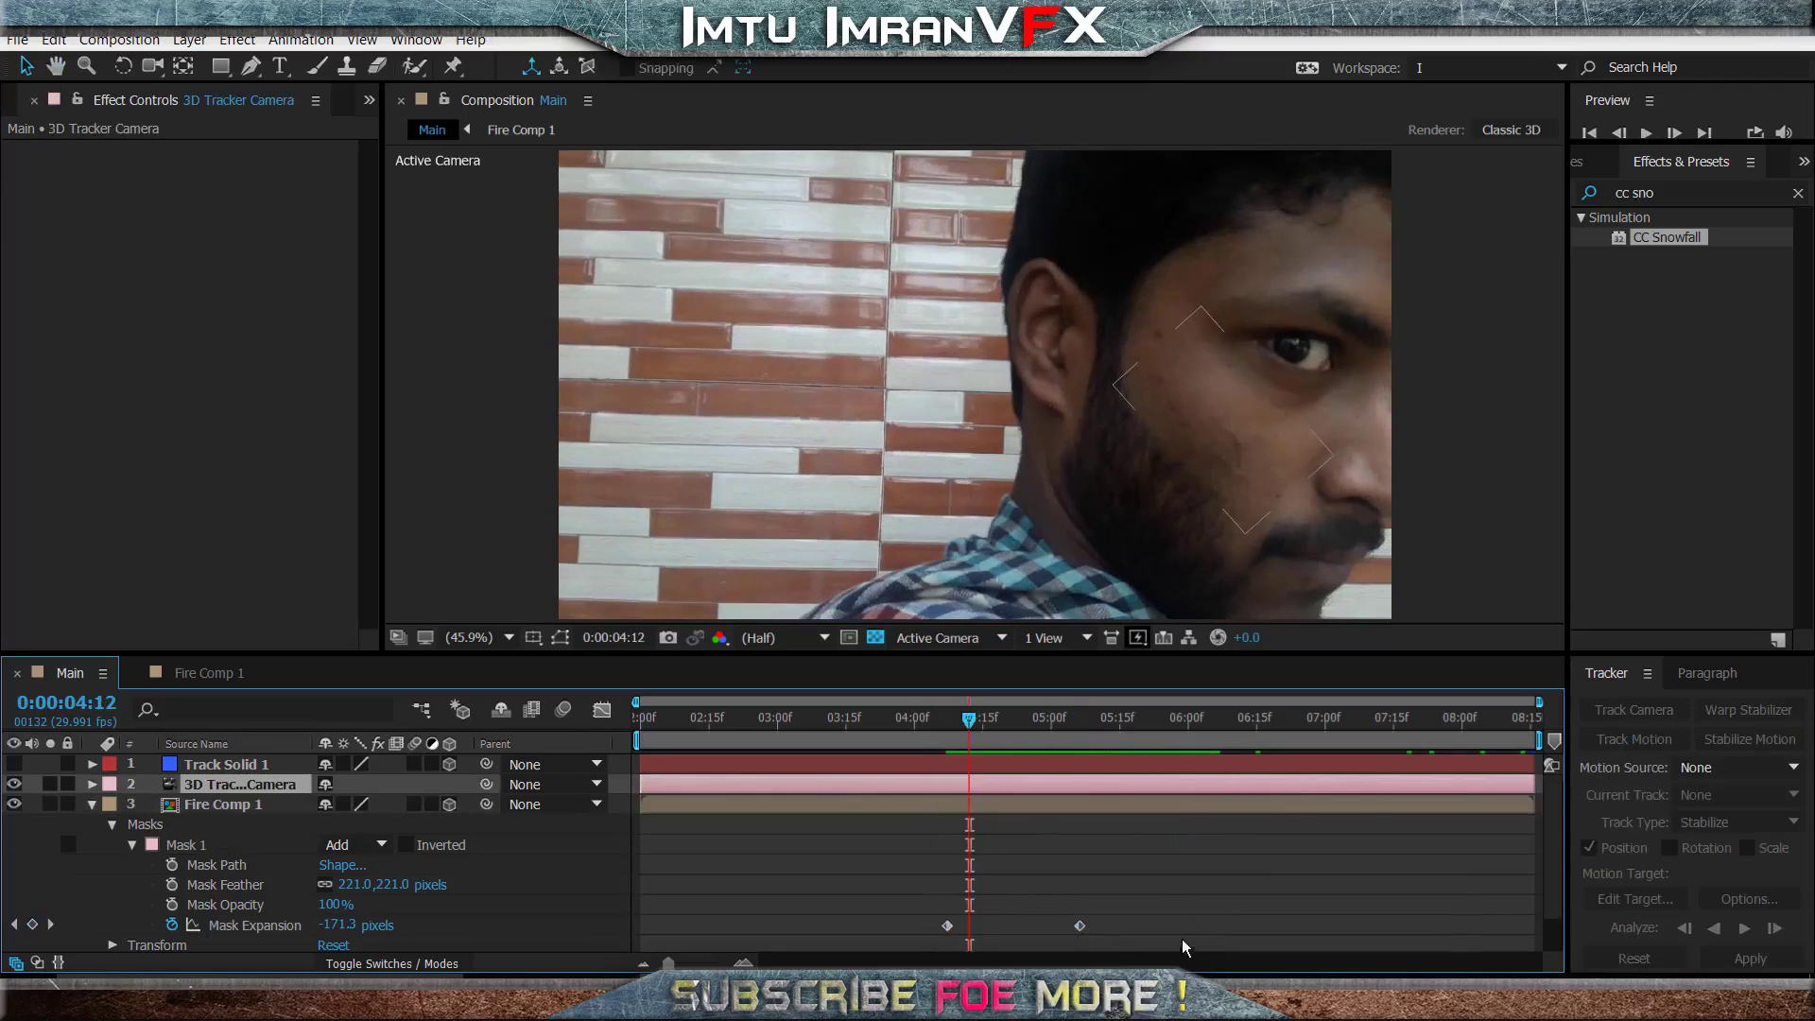
- Shift both Mask Expansion keyframes about nine frames forward in time, preview to the end and collapse Fire Comp 1
left_click_drag(1158, 894, 995, 933)
key("space")
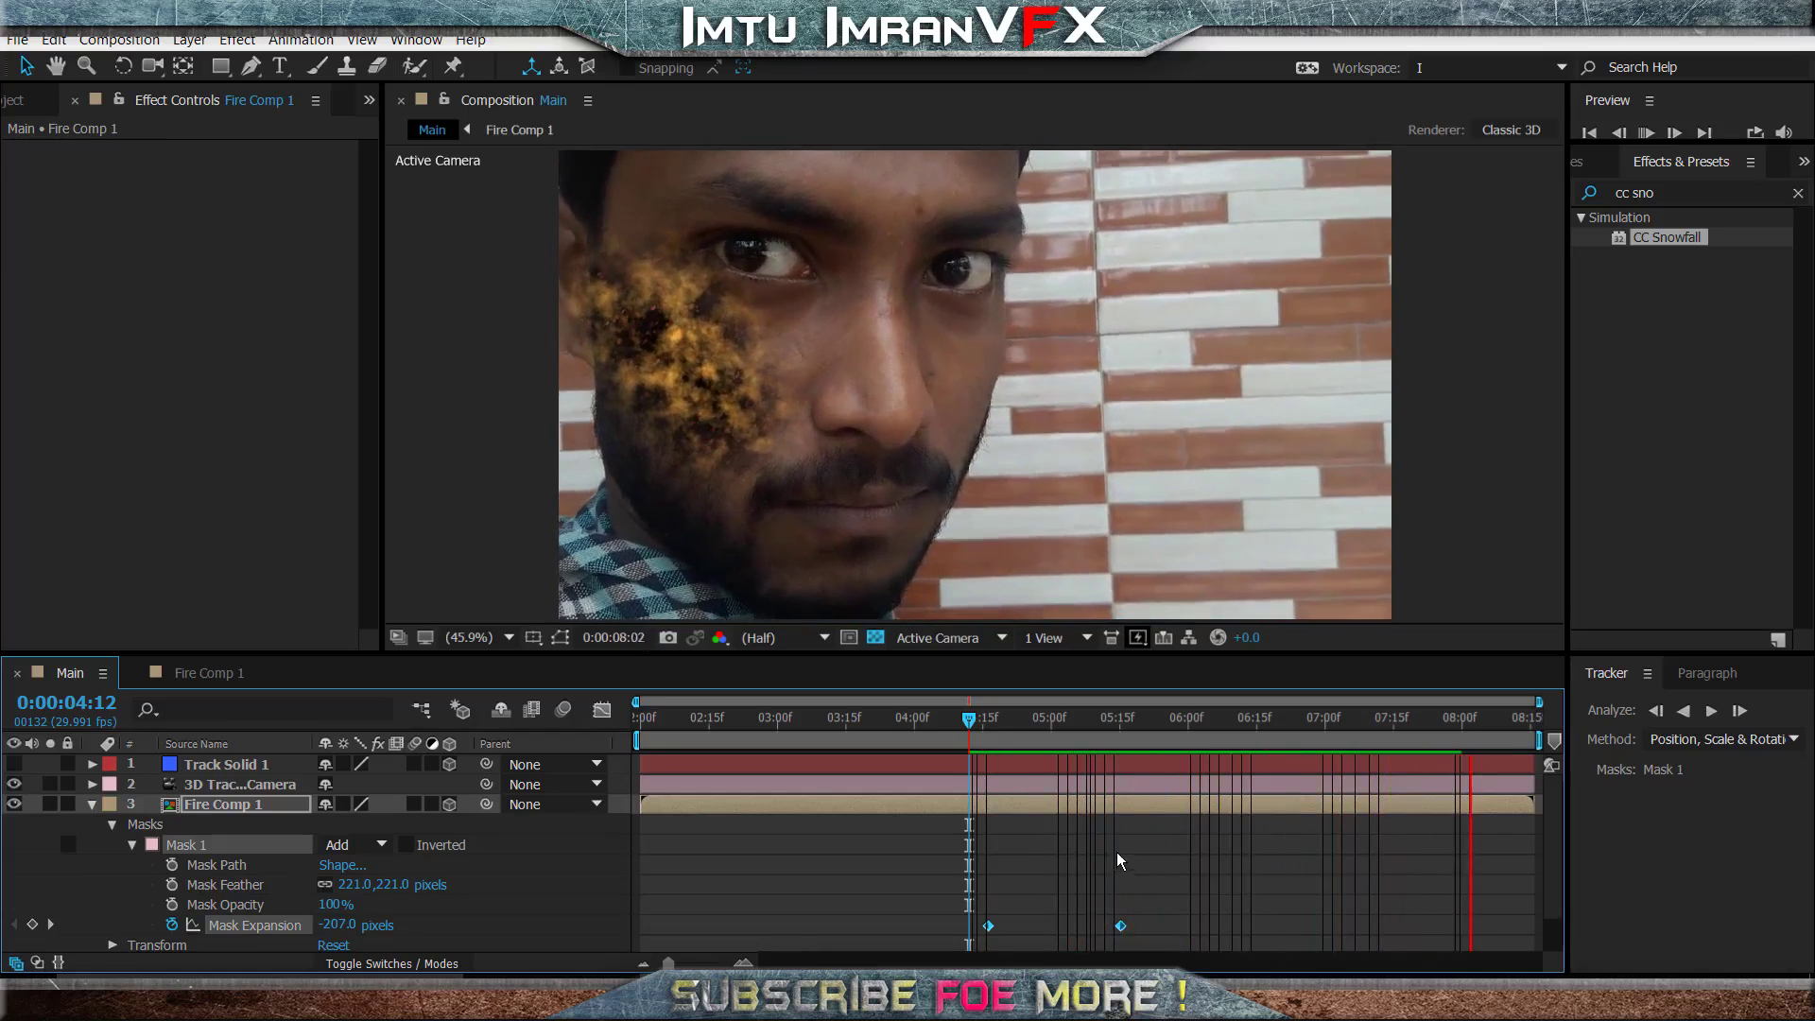
left_click_drag(1461, 722, 1533, 723)
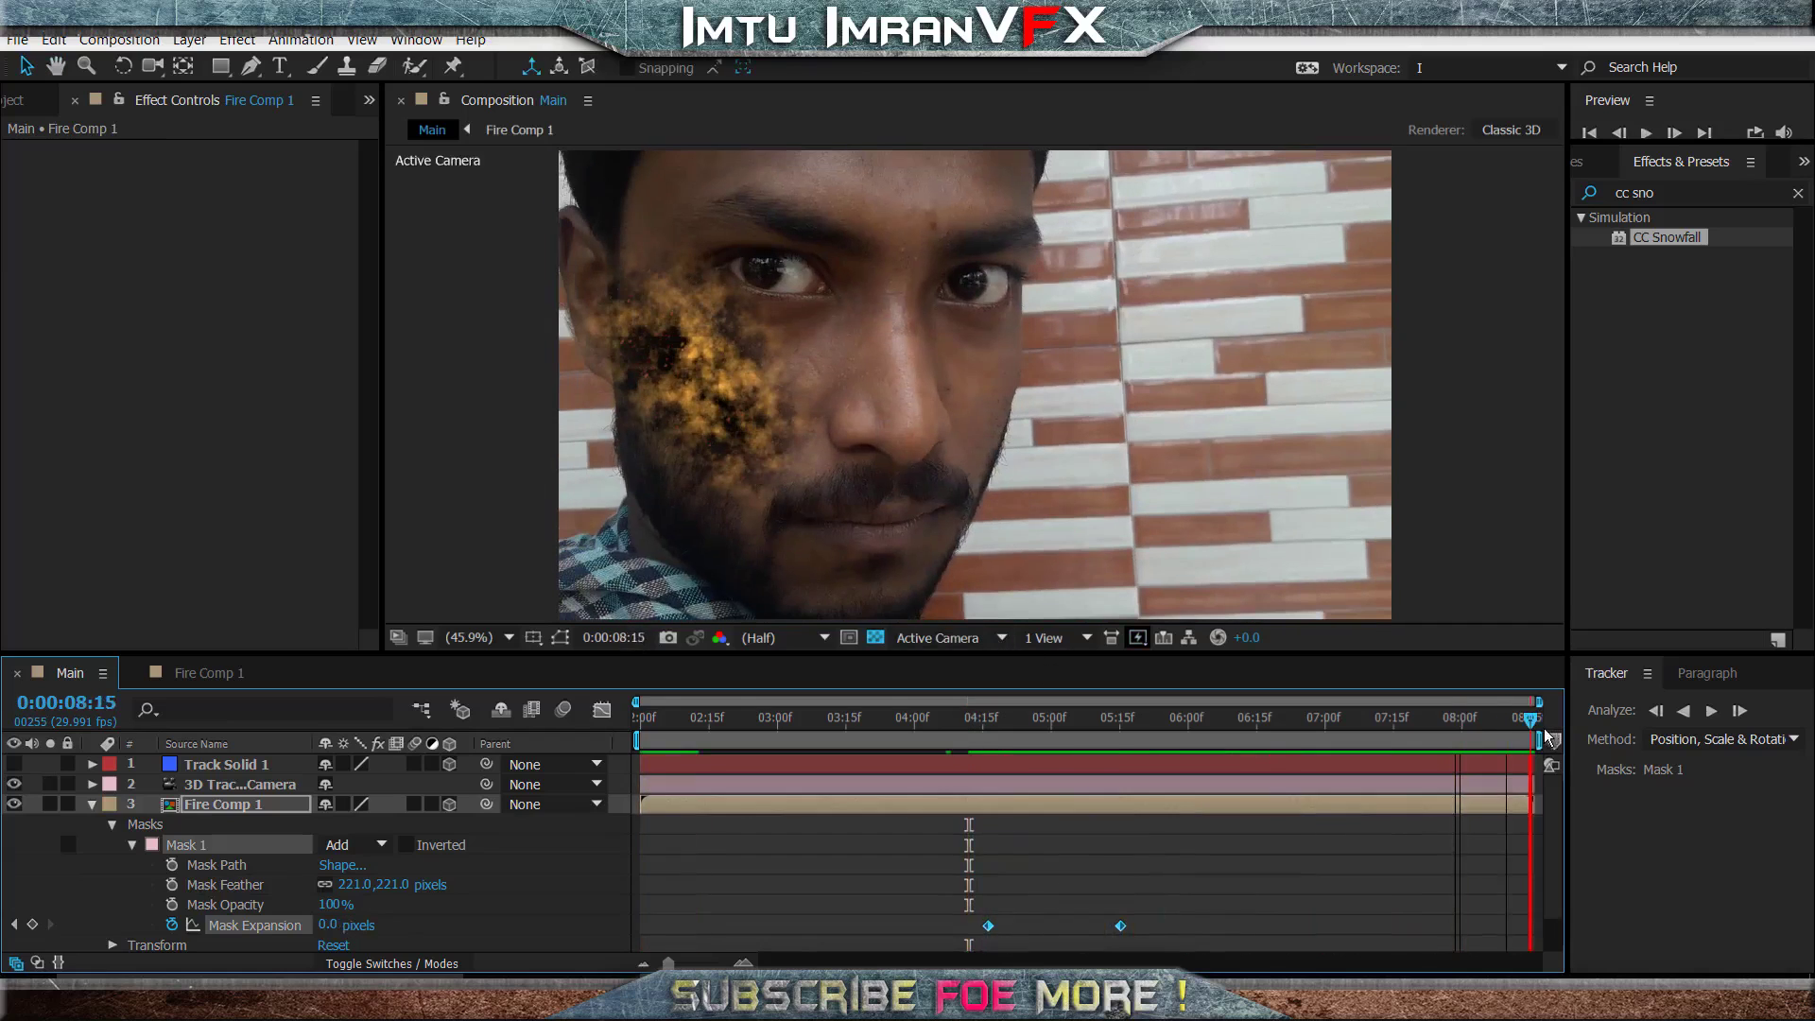
left_click(84, 813)
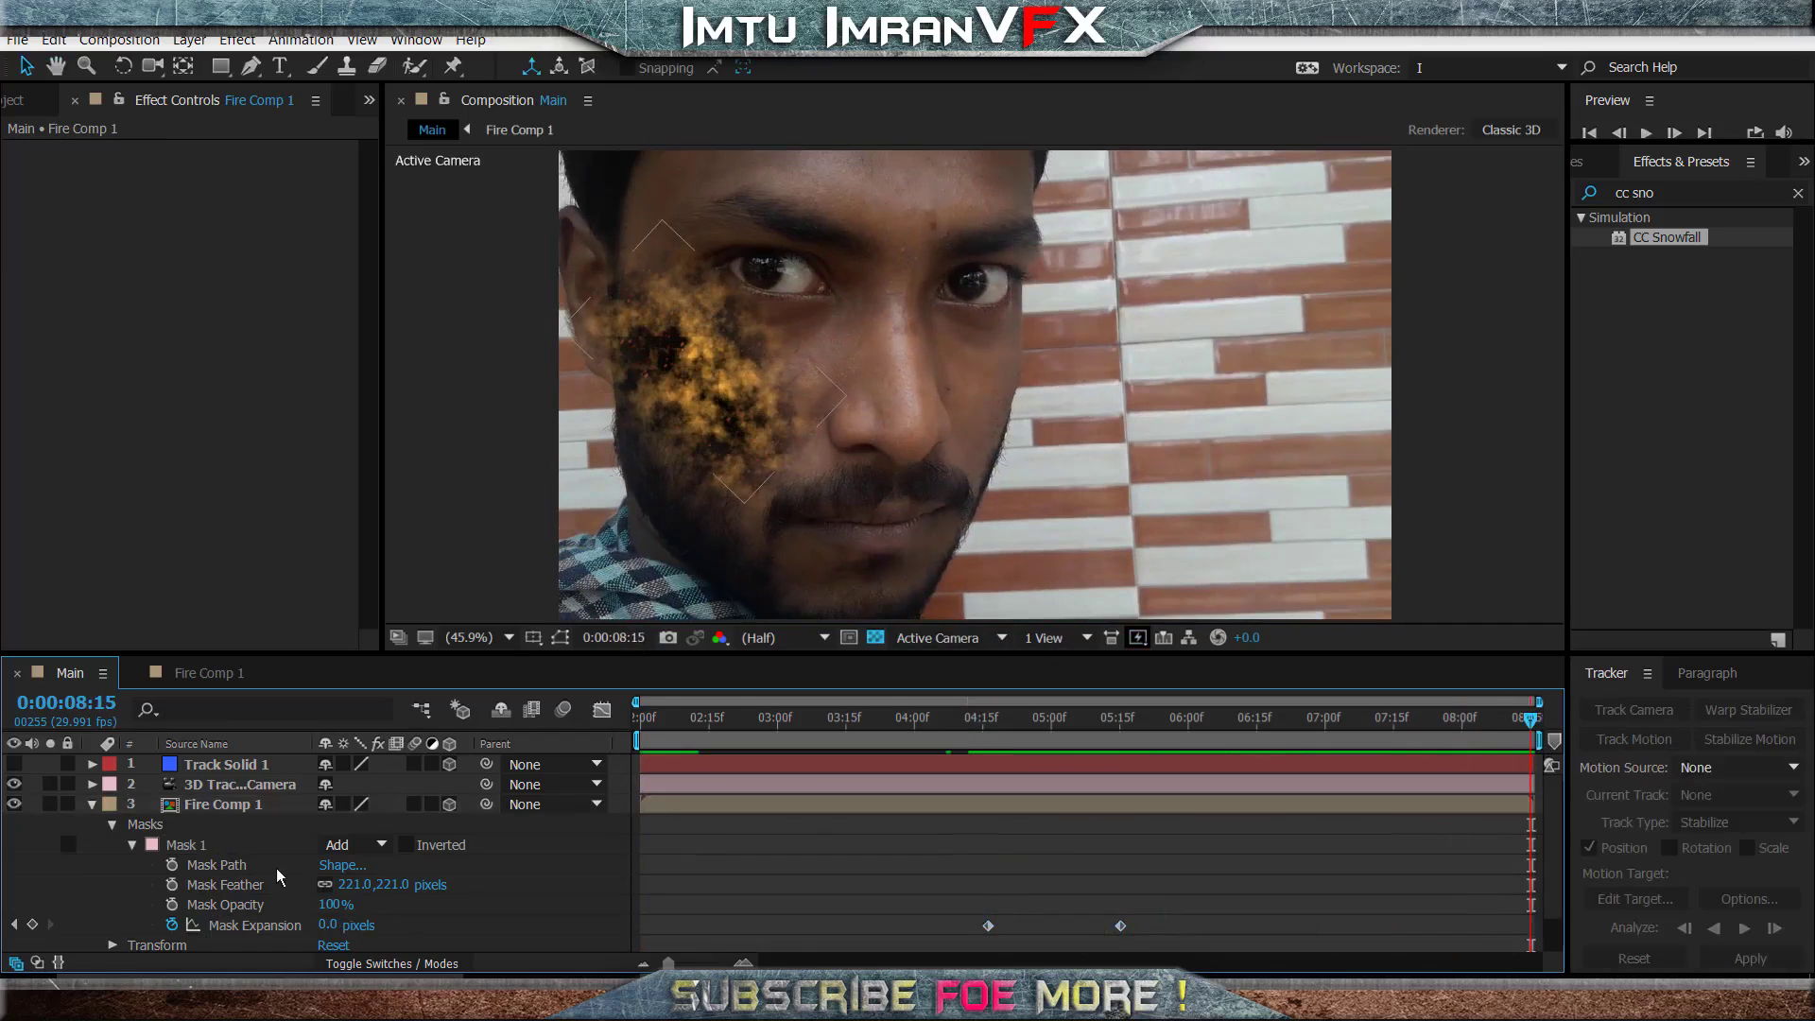
left_click(88, 805)
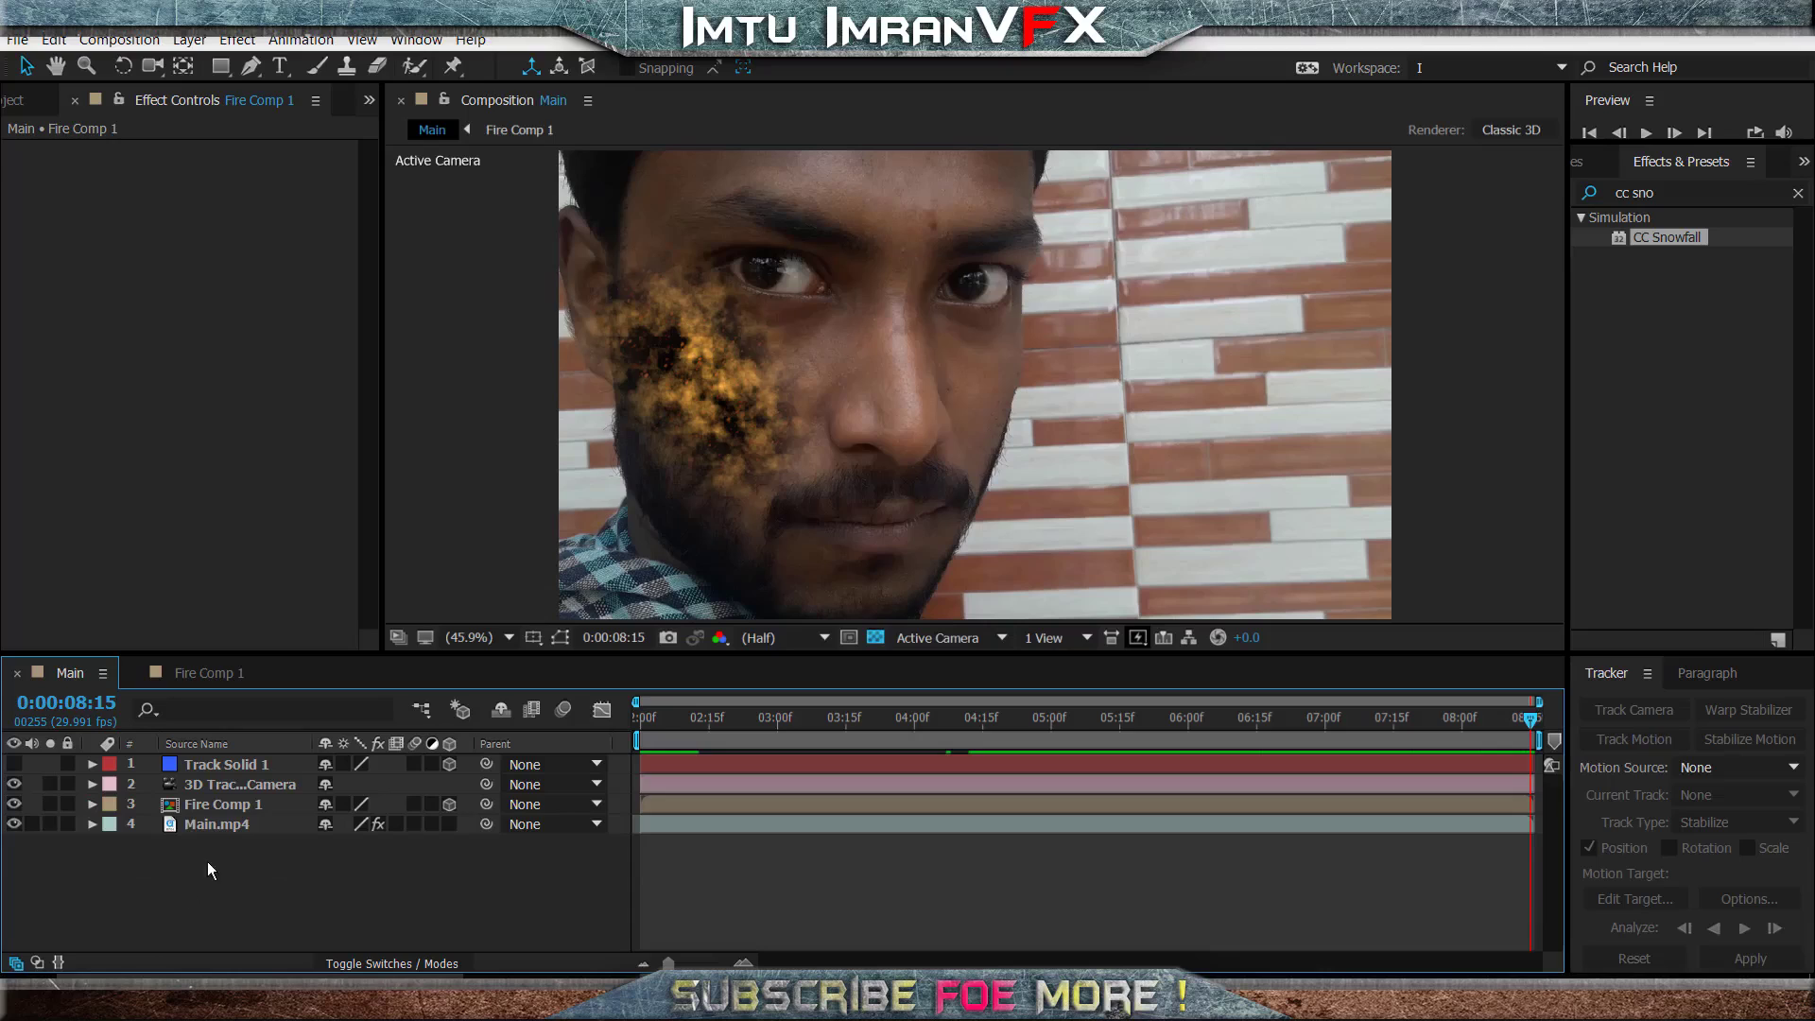
- Duplicate the Main.mp4 footage layer, place the copy directly above Fire Comp 1 and hide it
left_click(213, 824)
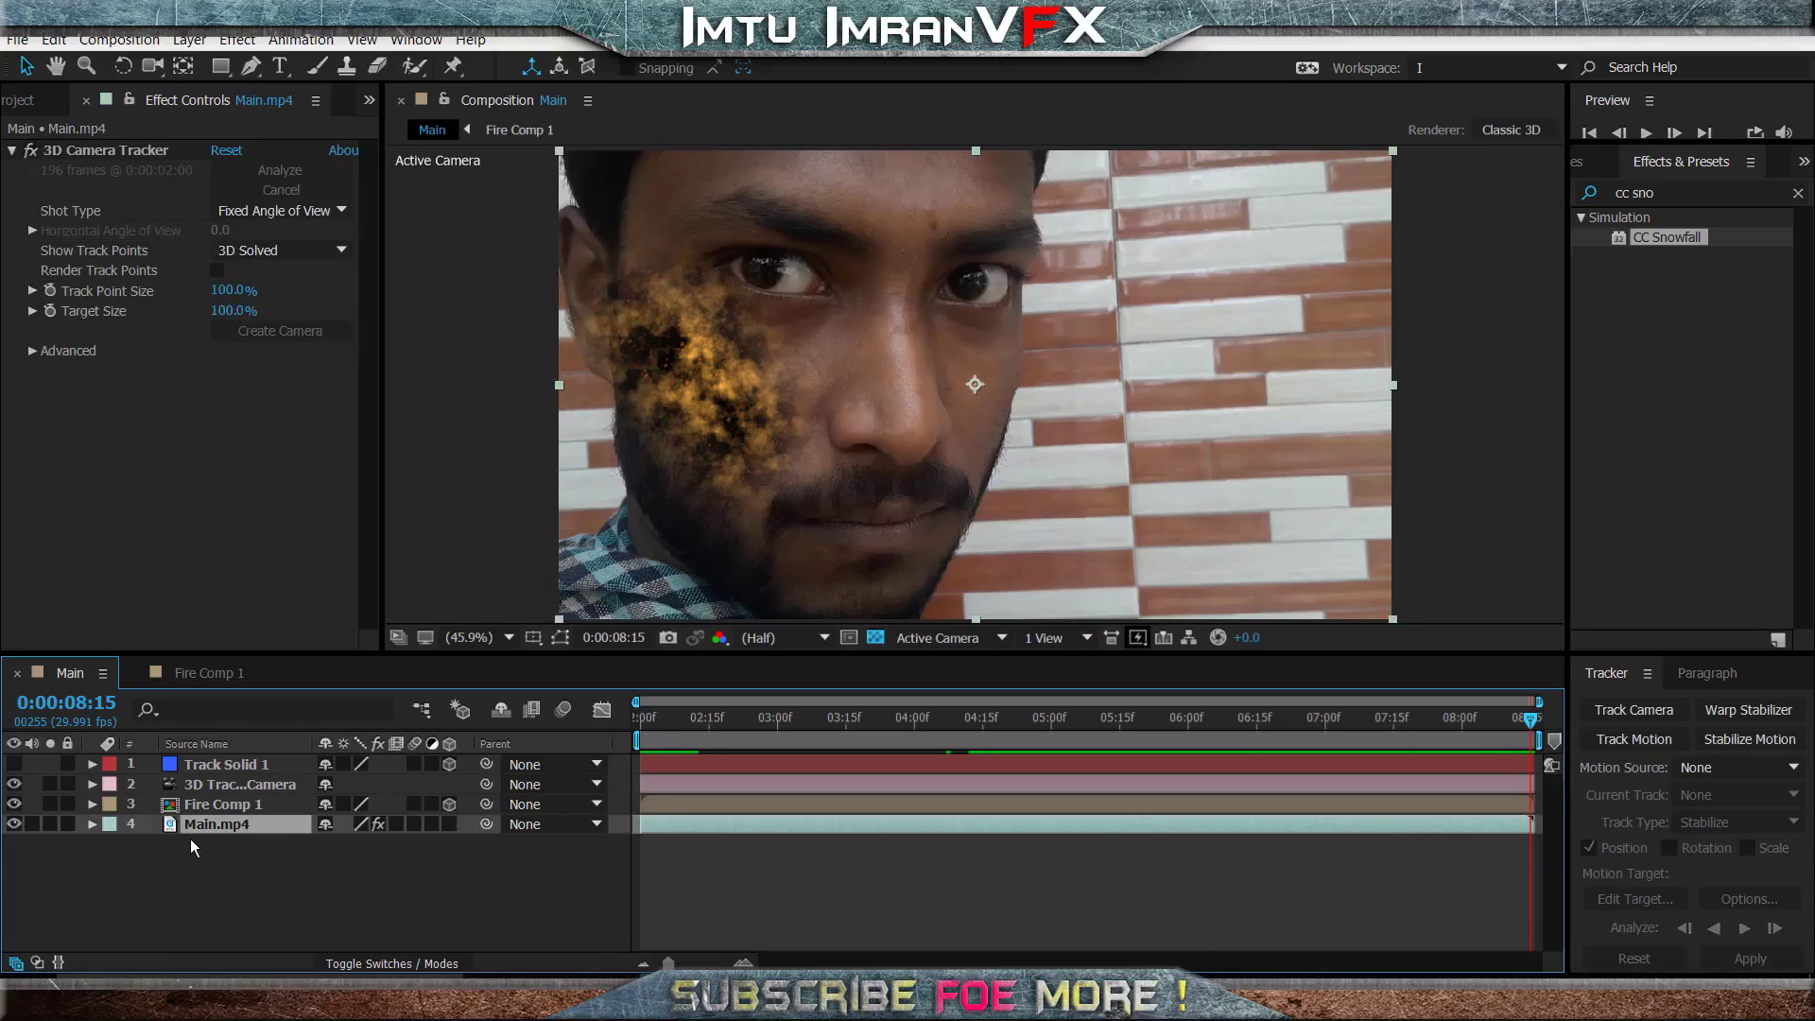
left_click(54, 39)
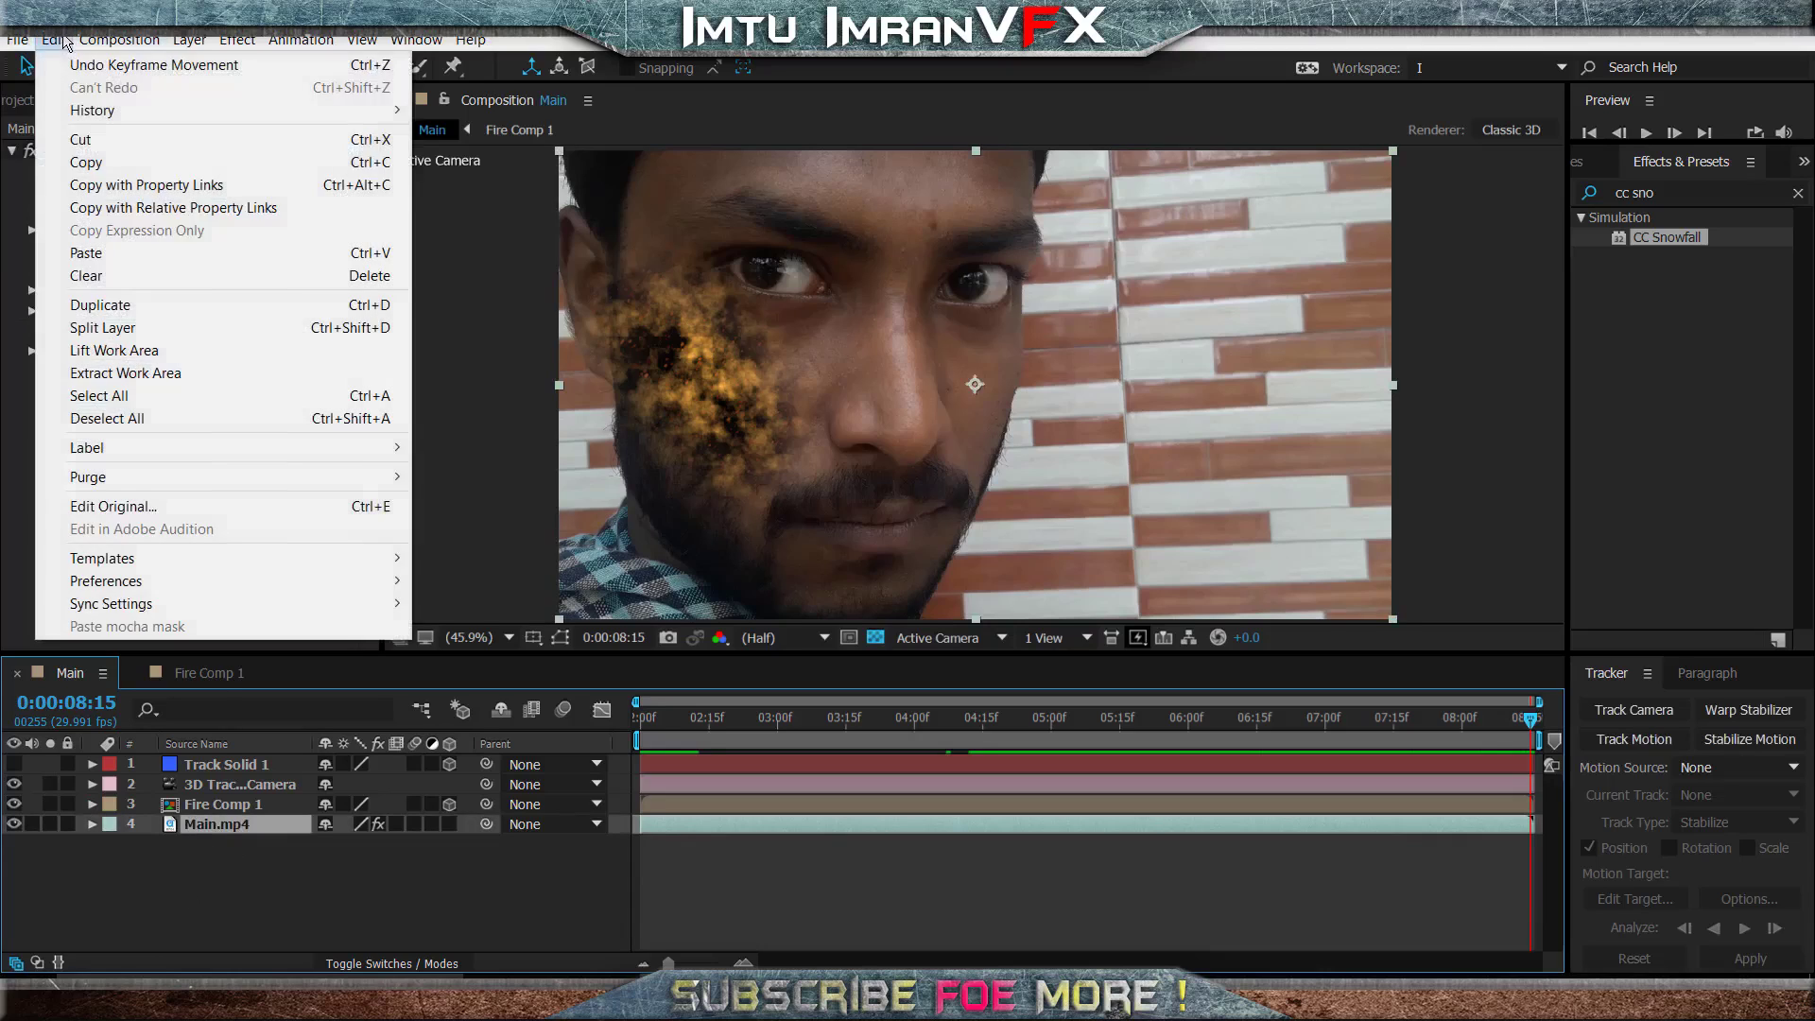
left_click(101, 304)
left_click_drag(242, 830, 252, 799)
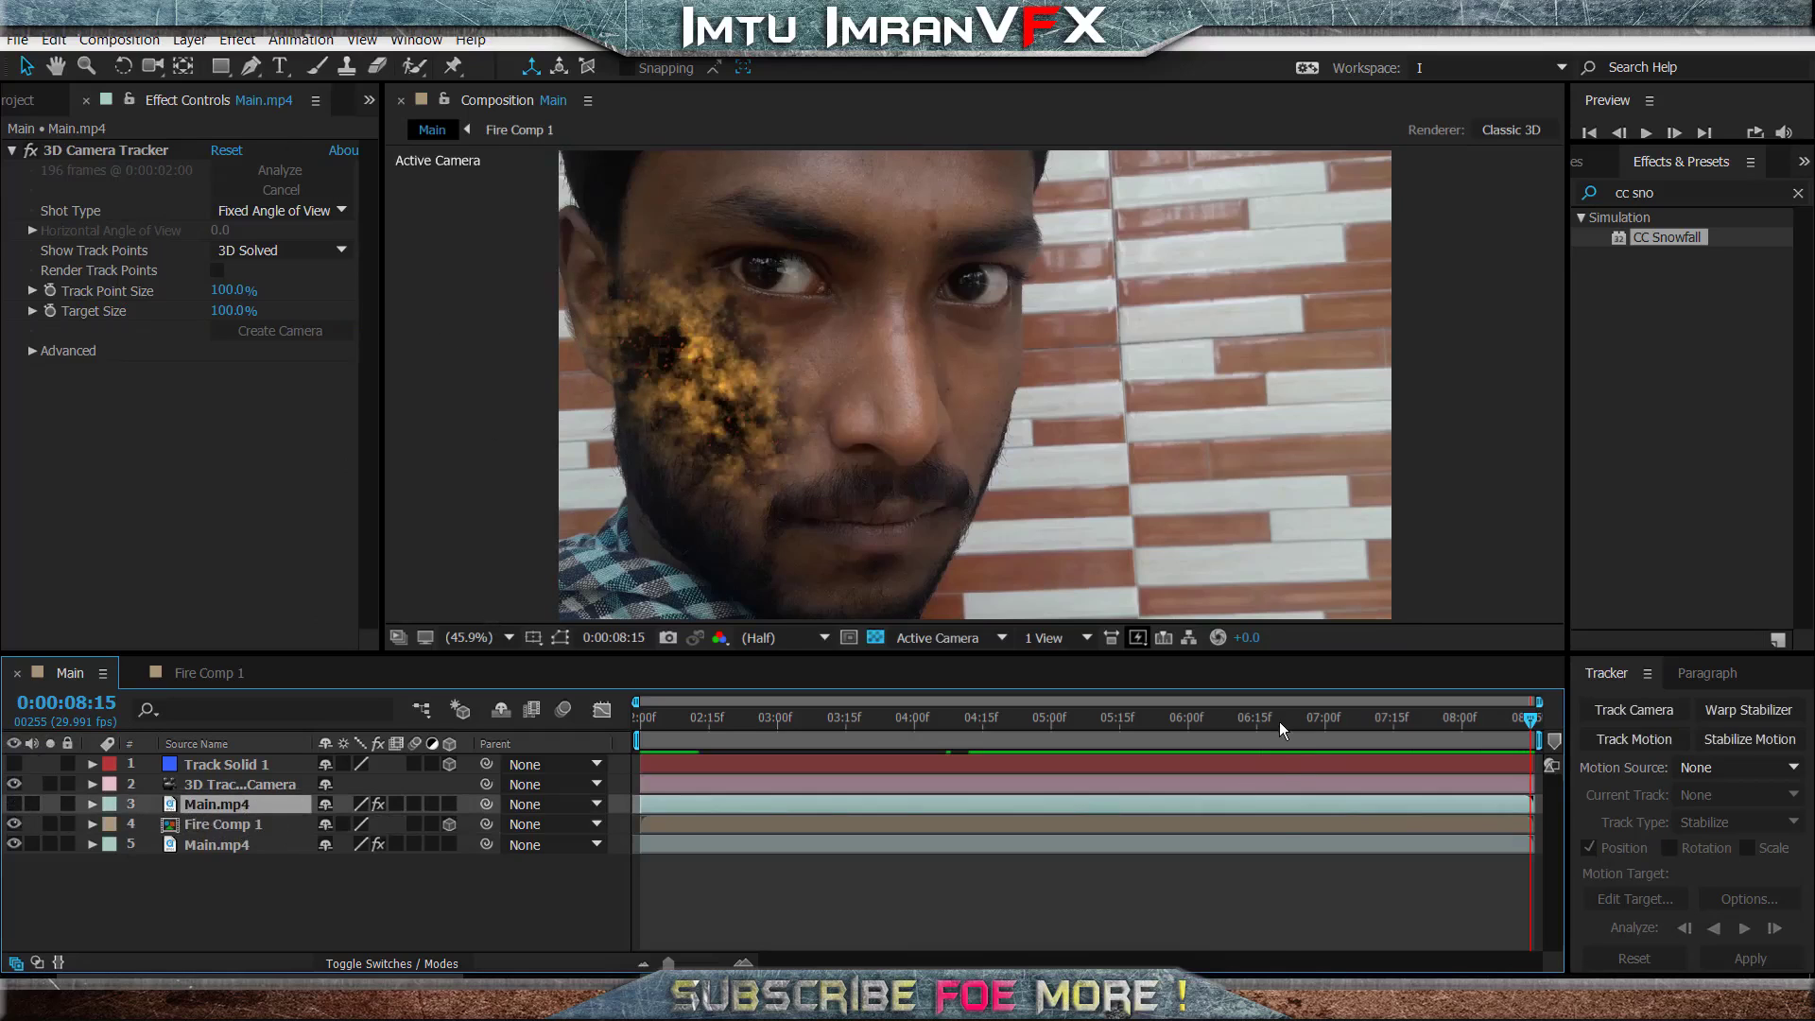
- At 0:00:04:24, draw a closed mask on the Main.mp4 copy around the sideburn and beard from the ear to the jaw
left_click_drag(1280, 722, 1503, 722)
key("space")
left_click_drag(1094, 722, 1137, 728)
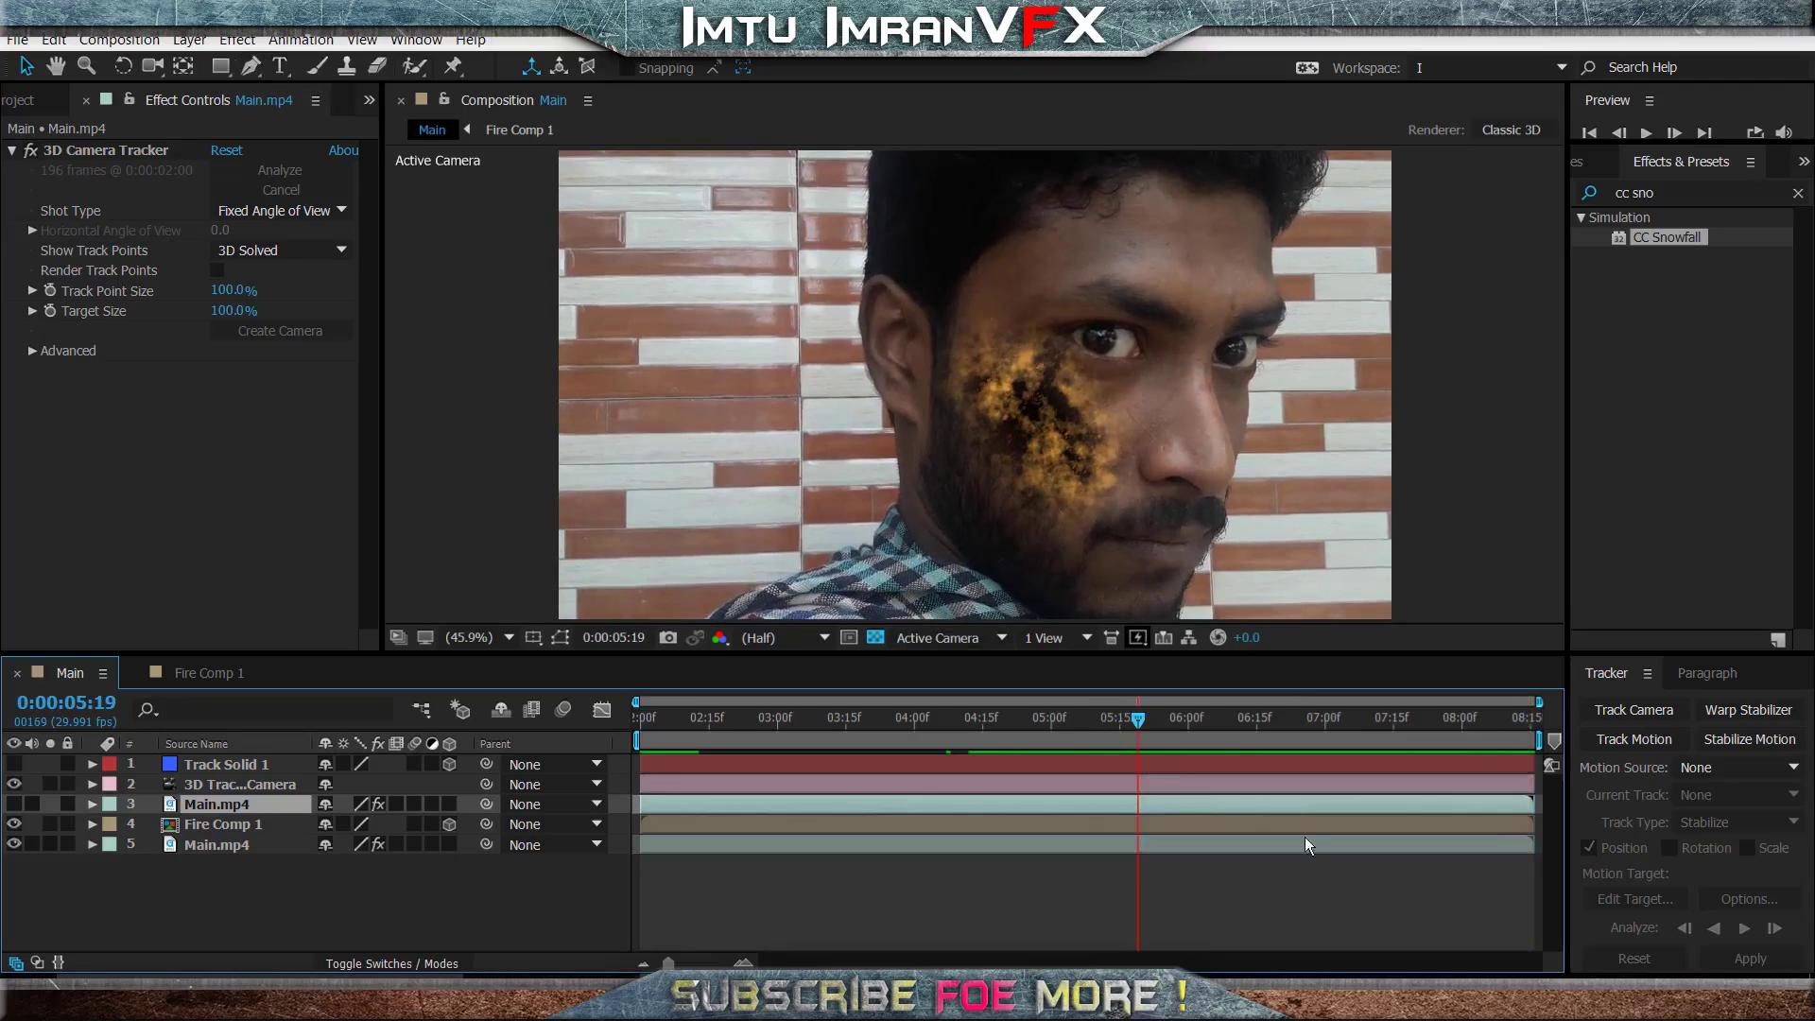
left_click_drag(1132, 724, 1023, 737)
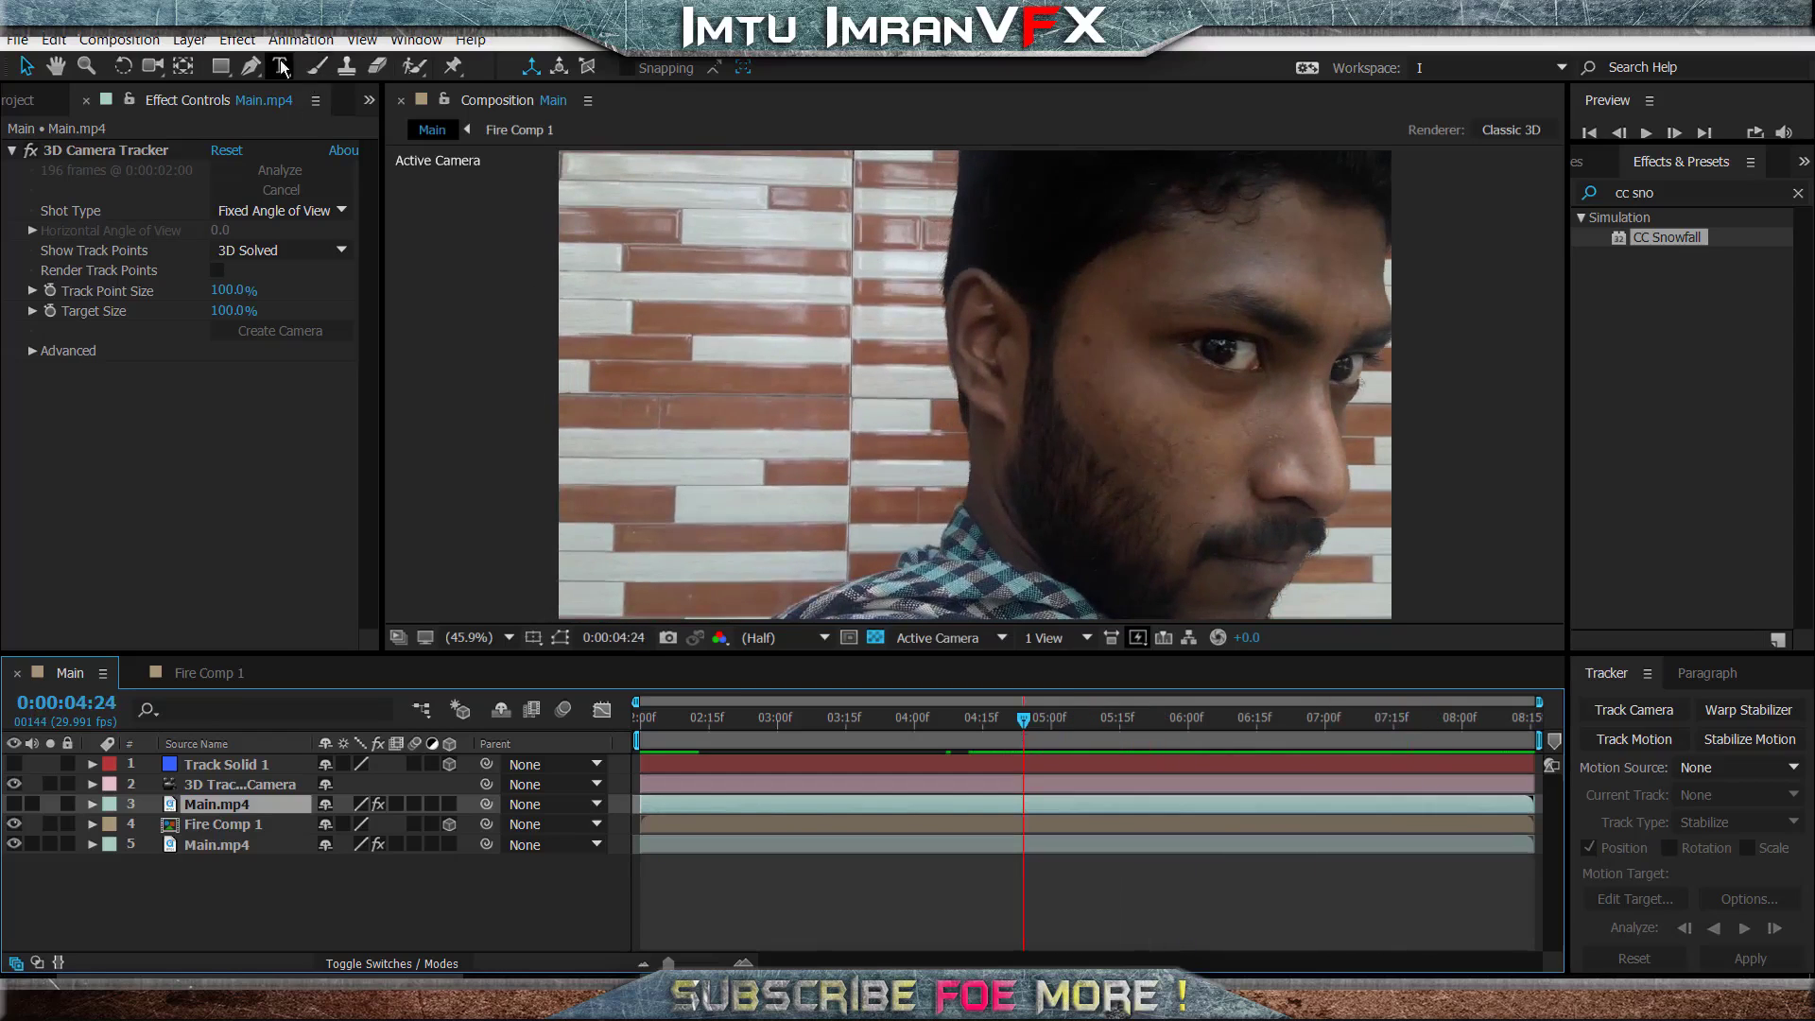
left_click(249, 68)
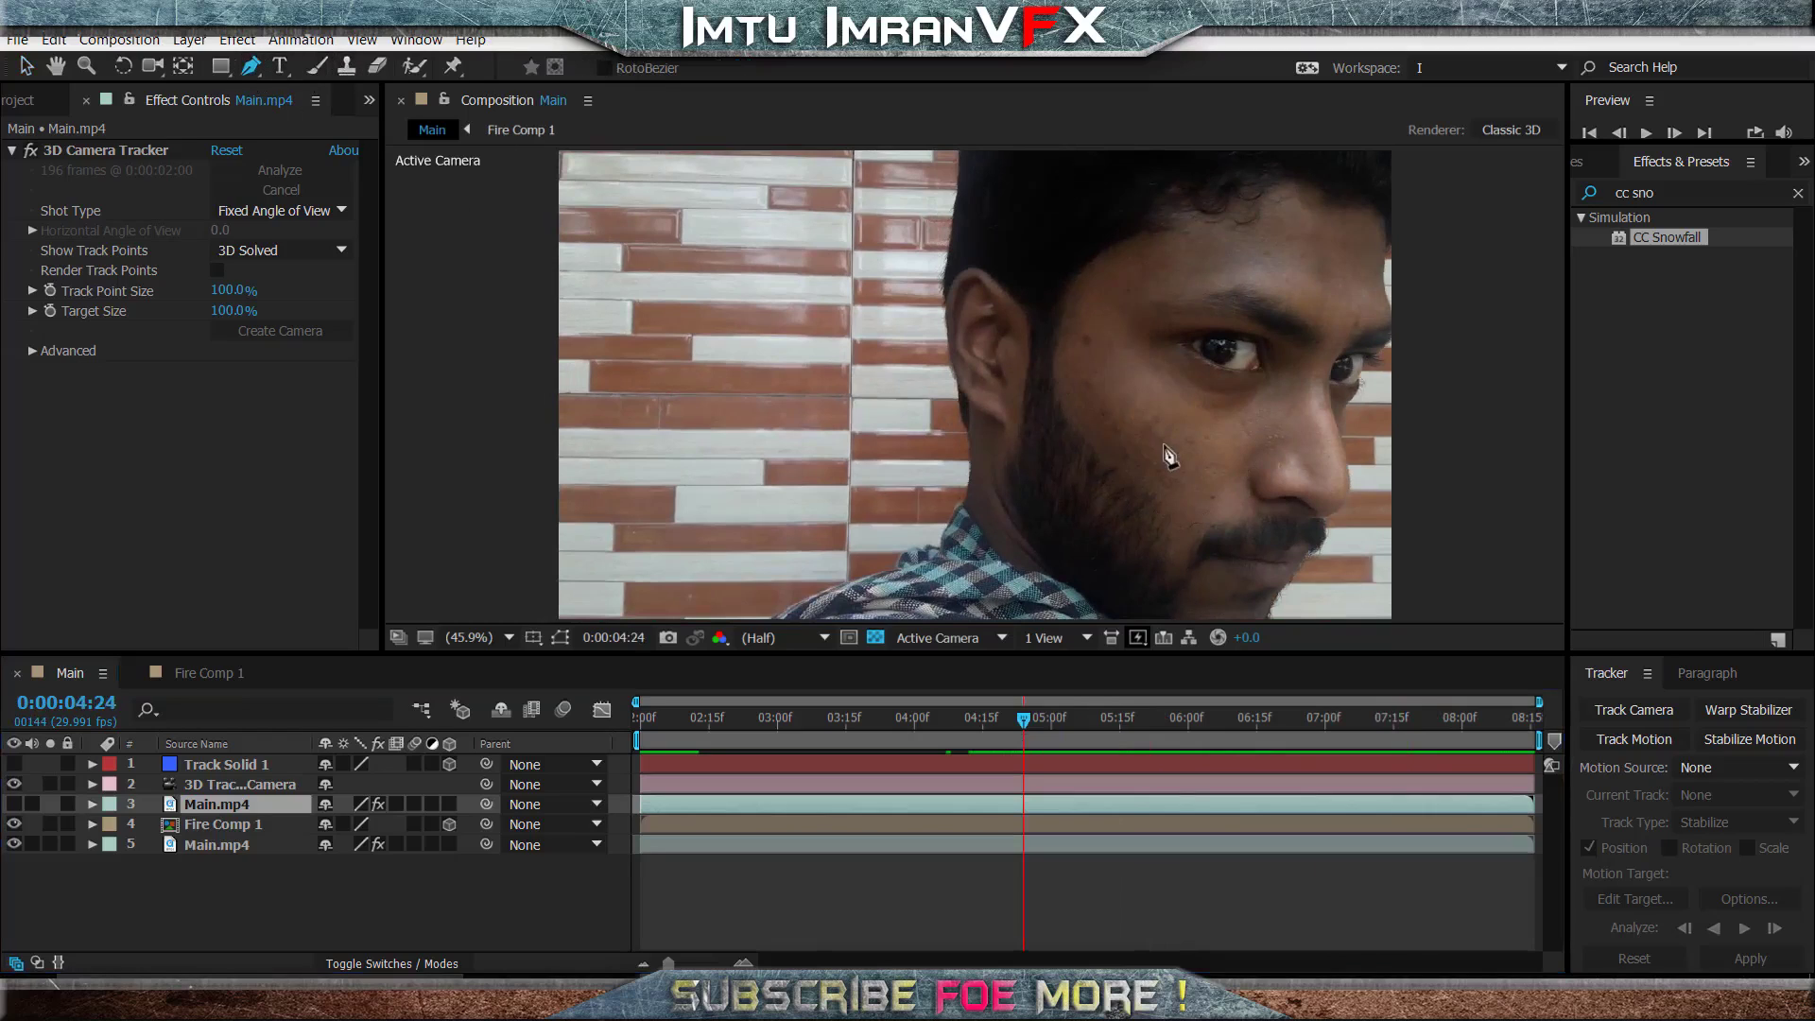
left_click(1057, 358)
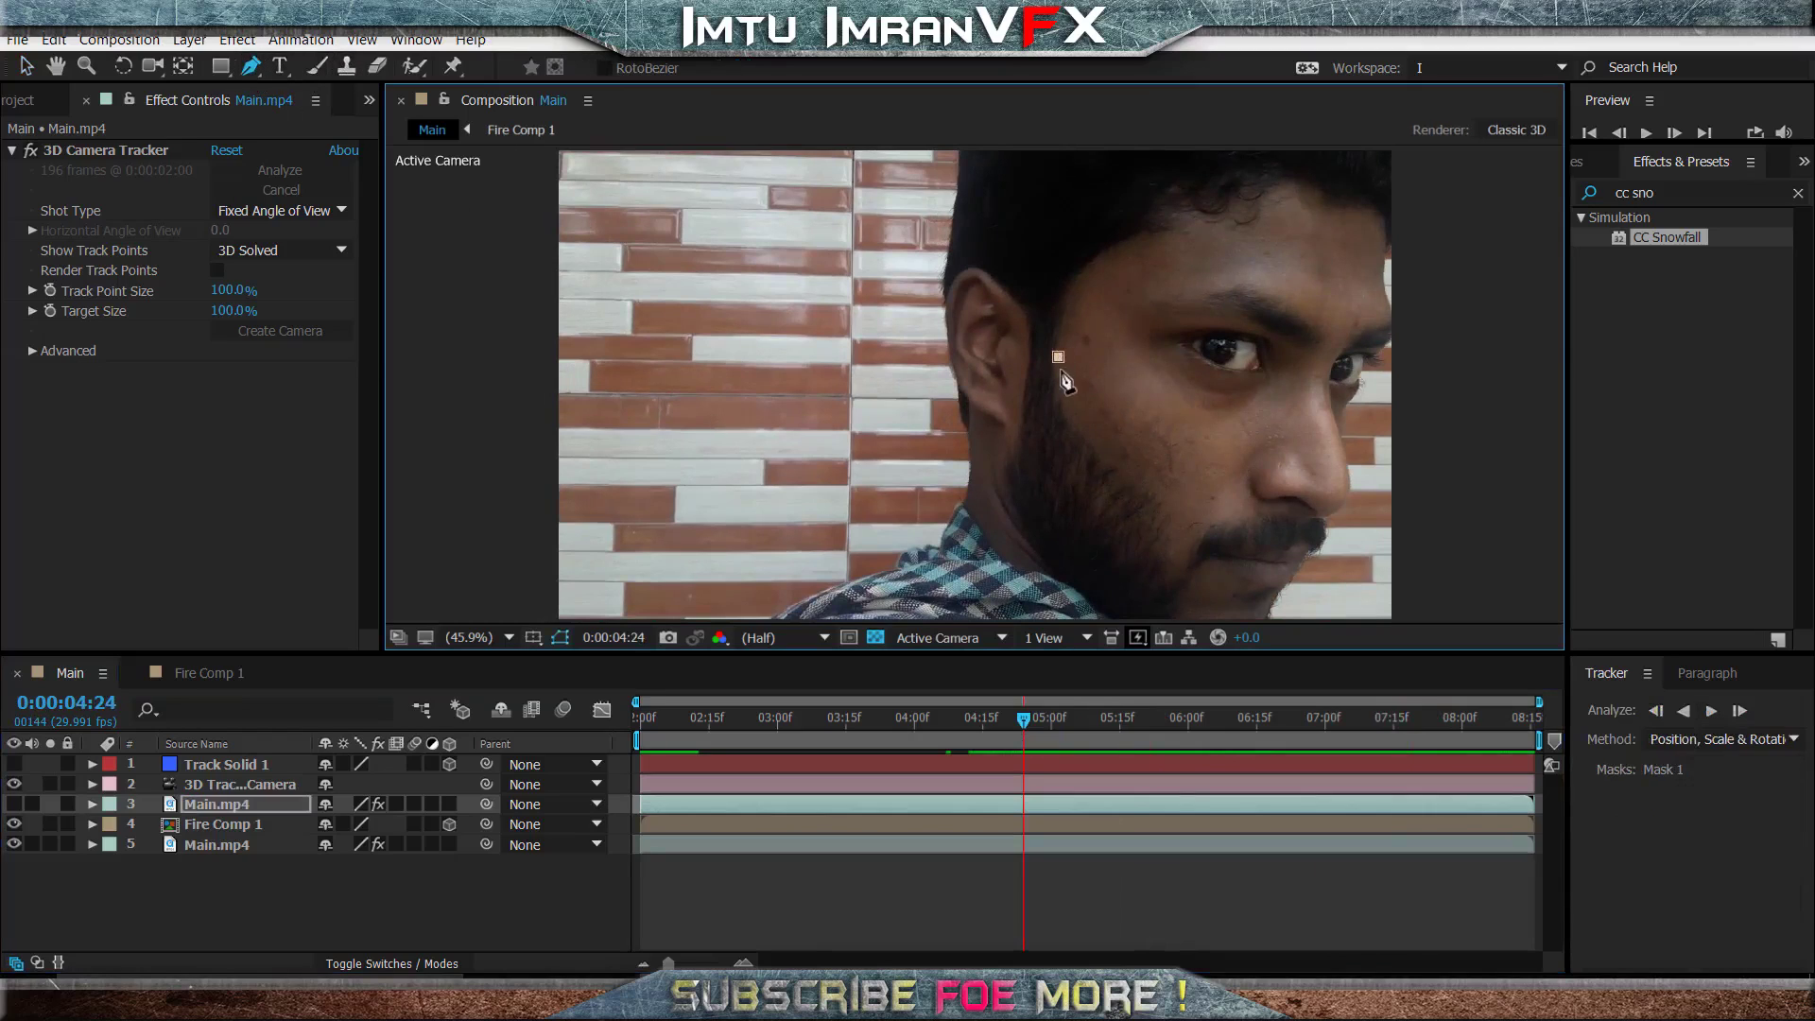
left_click_drag(1057, 377, 1063, 388)
left_click(1064, 407)
left_click(1076, 433)
left_click(1089, 448)
left_click_drag(1125, 509, 1100, 515)
left_click_drag(1081, 525, 1017, 398)
left_click_drag(1021, 382, 1026, 367)
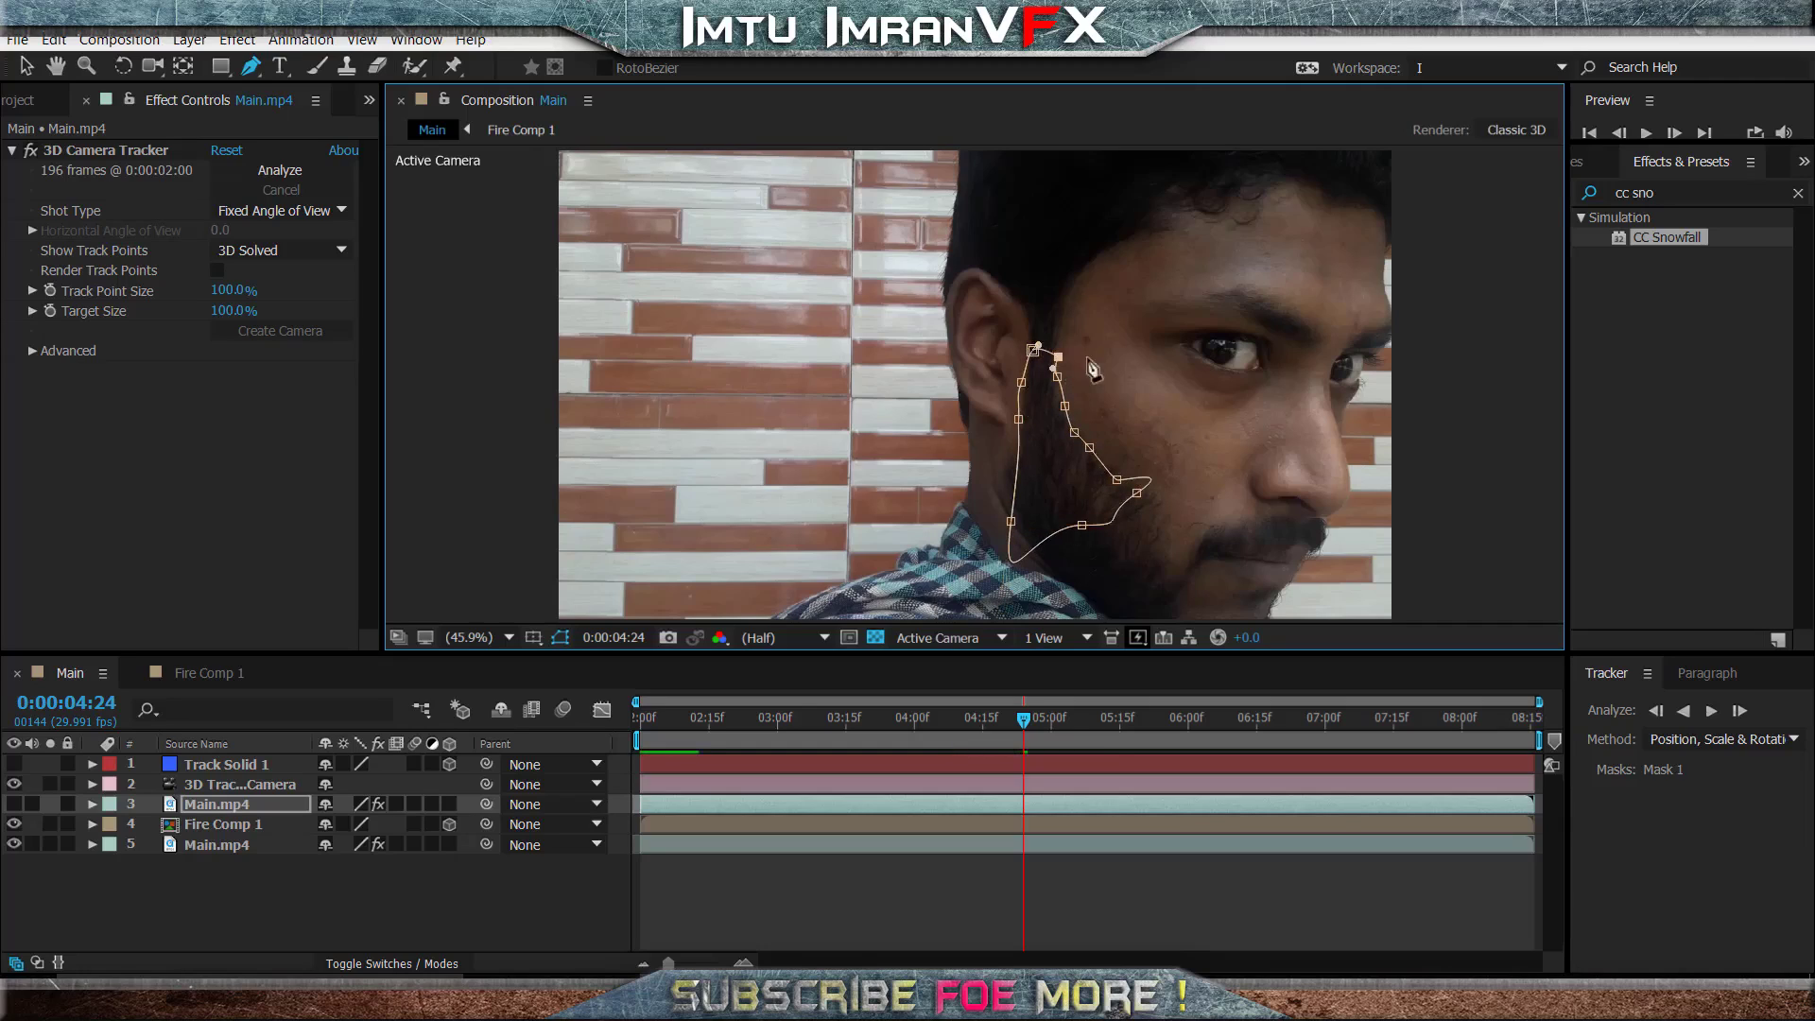
- Show the masked Main.mp4 copy and expand its Masks group
left_click(217, 806)
left_click(17, 803)
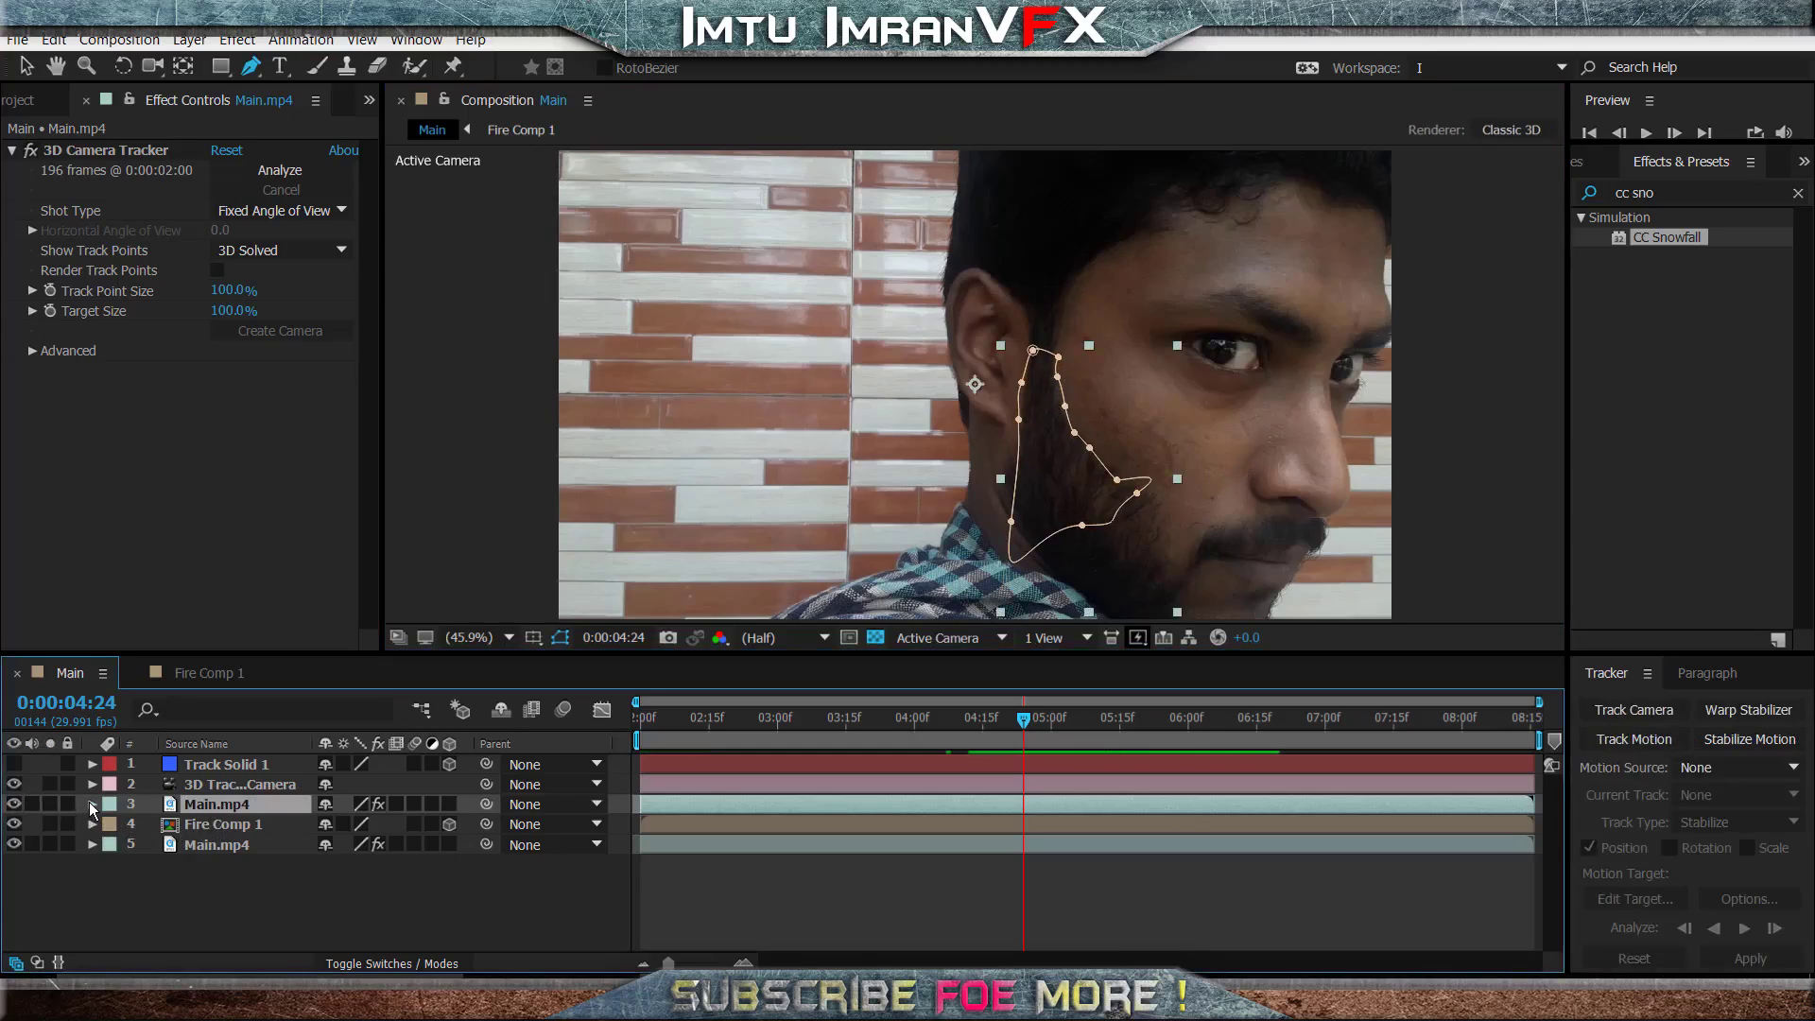
left_click(91, 804)
left_click(114, 824)
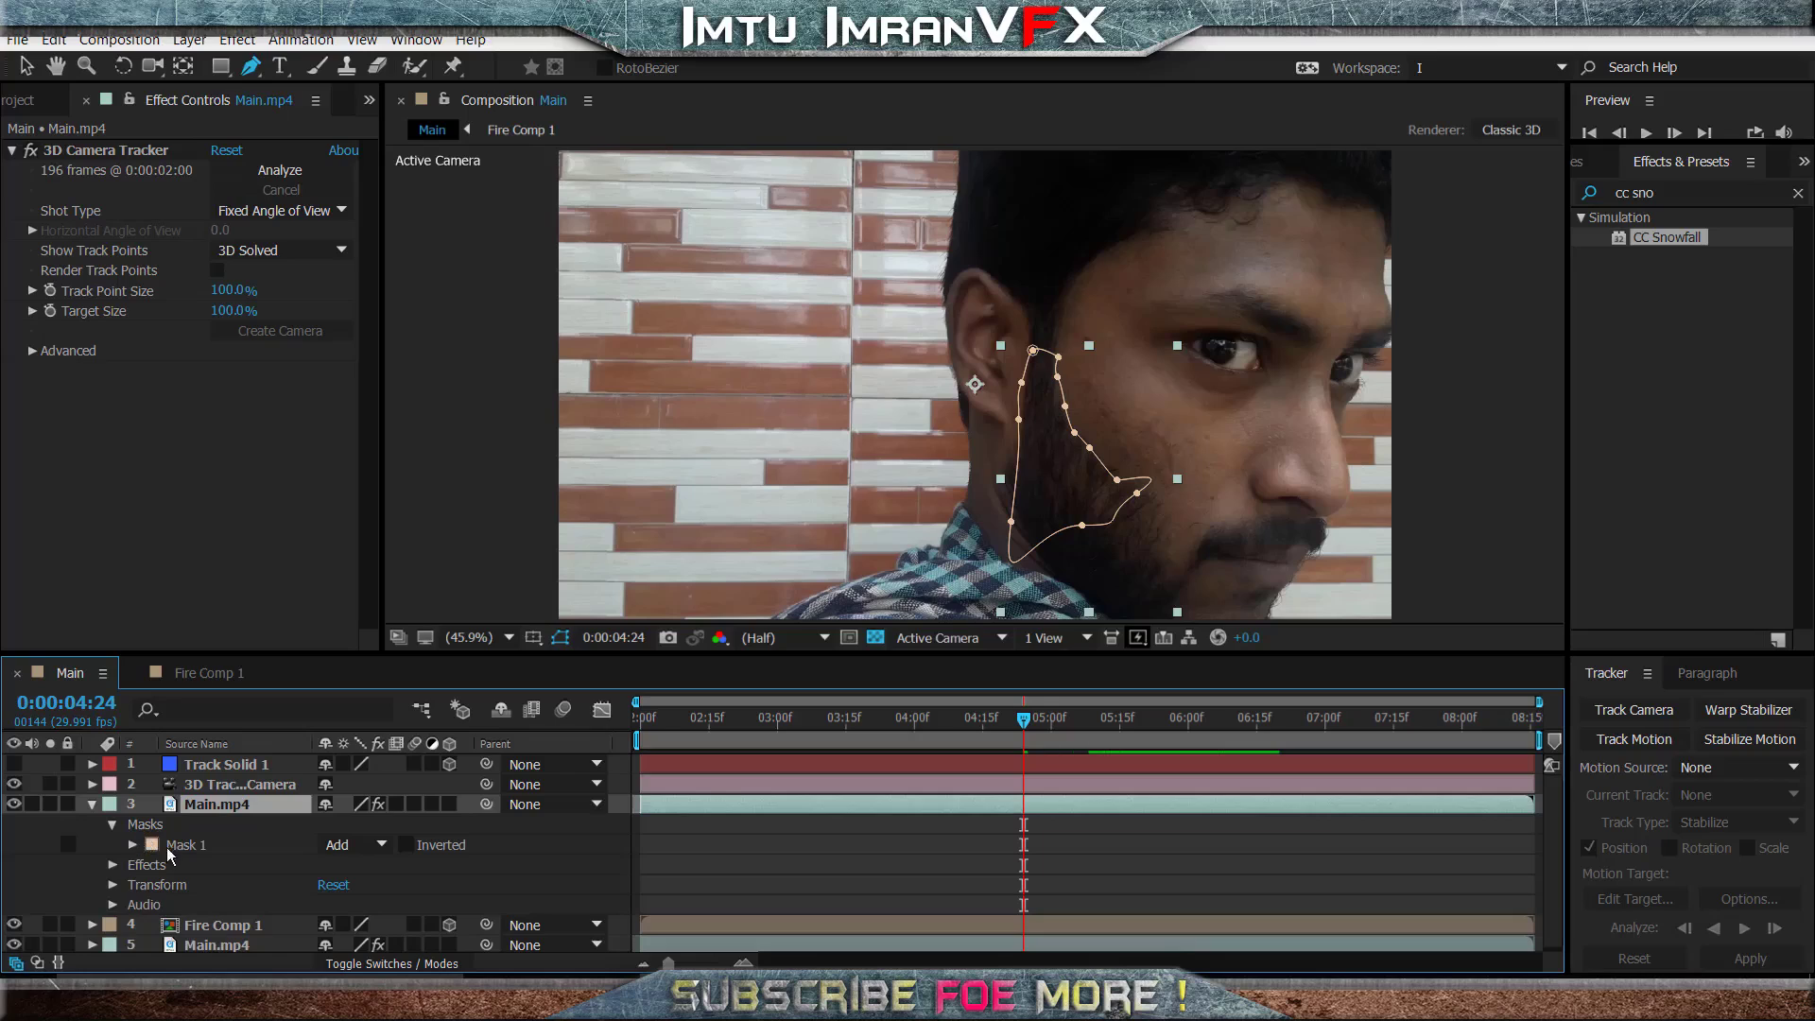
- Try to track Mask 1 of the Main.mp4 copy forward from 0:00:04:24
right_click(149, 829)
key("Escape")
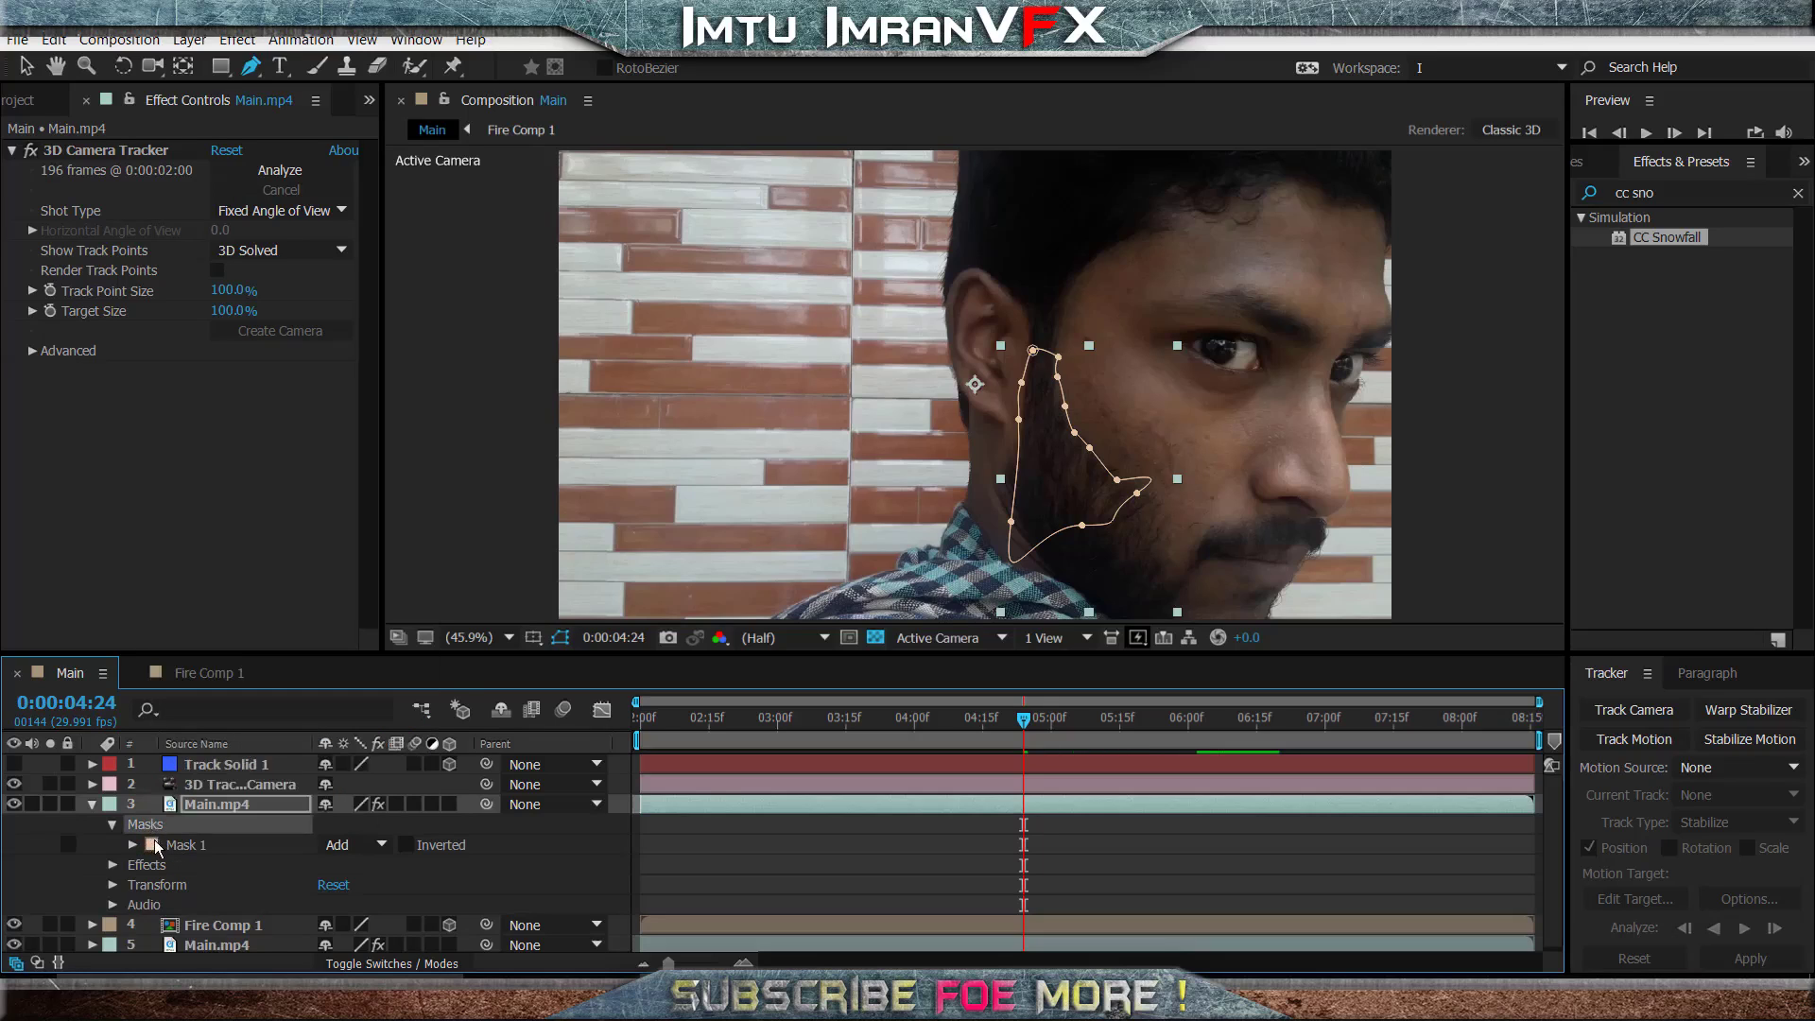
left_click(175, 844)
right_click(170, 845)
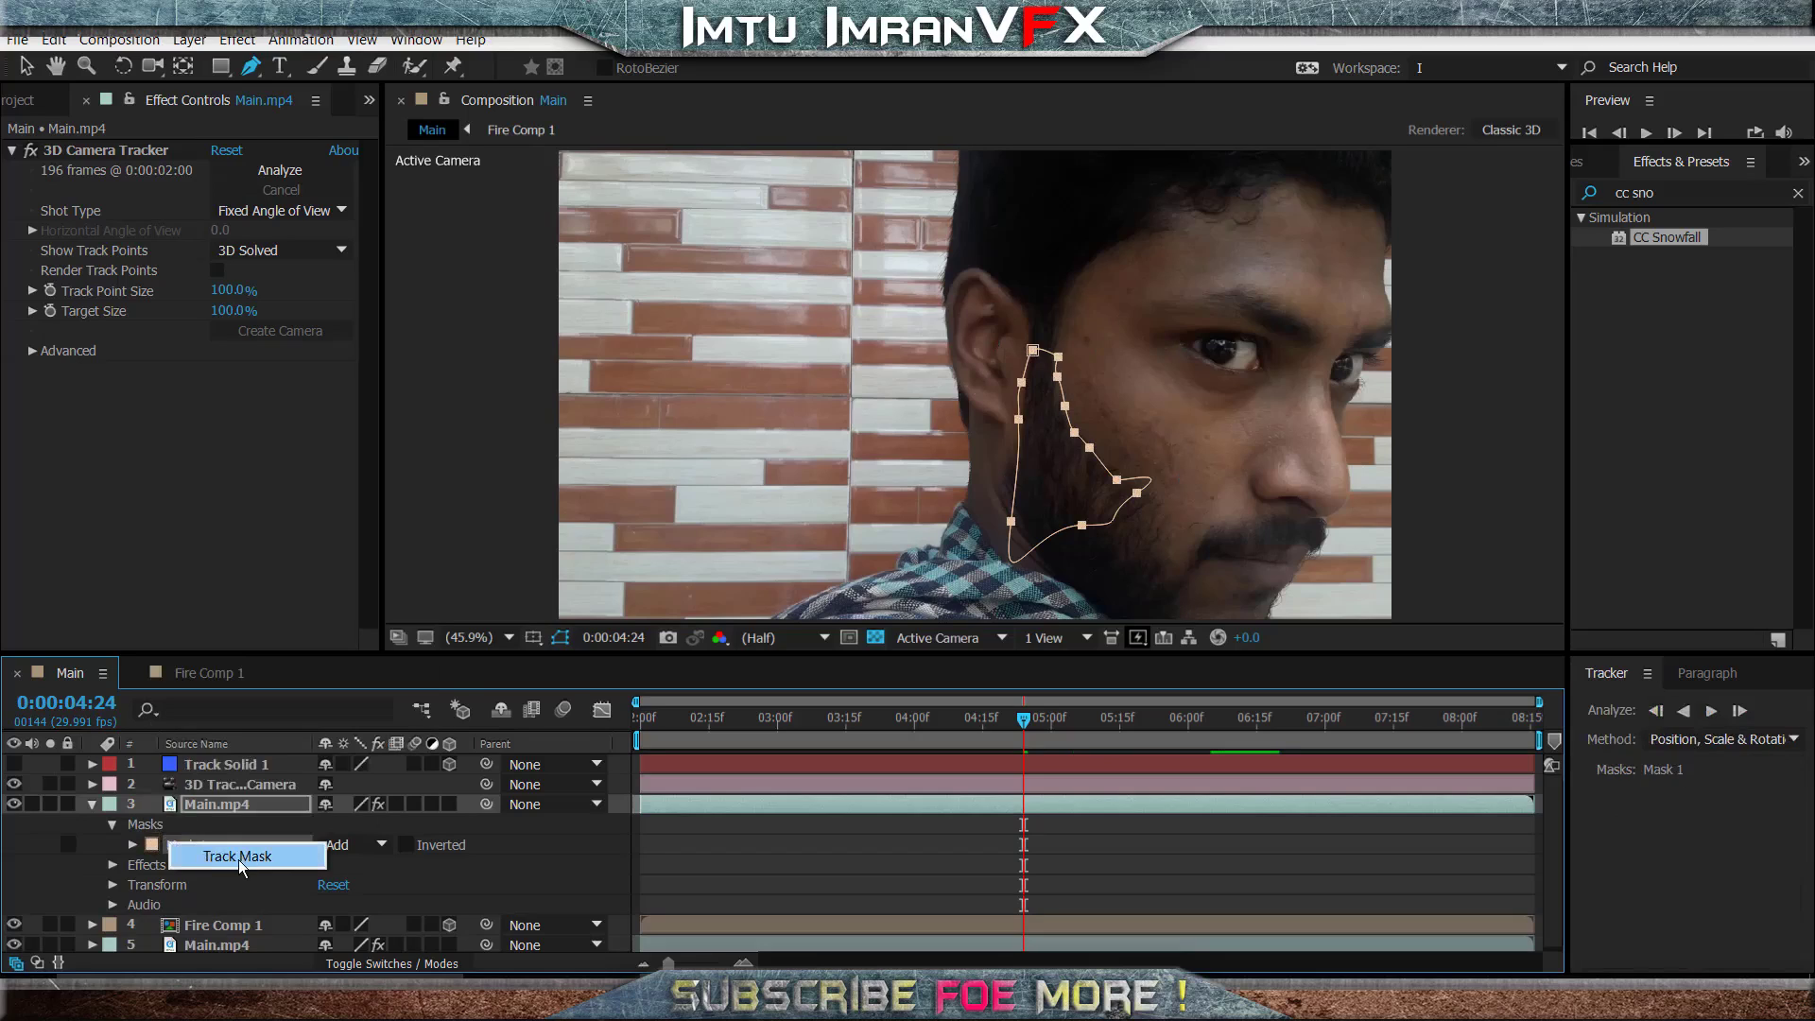
left_click(242, 858)
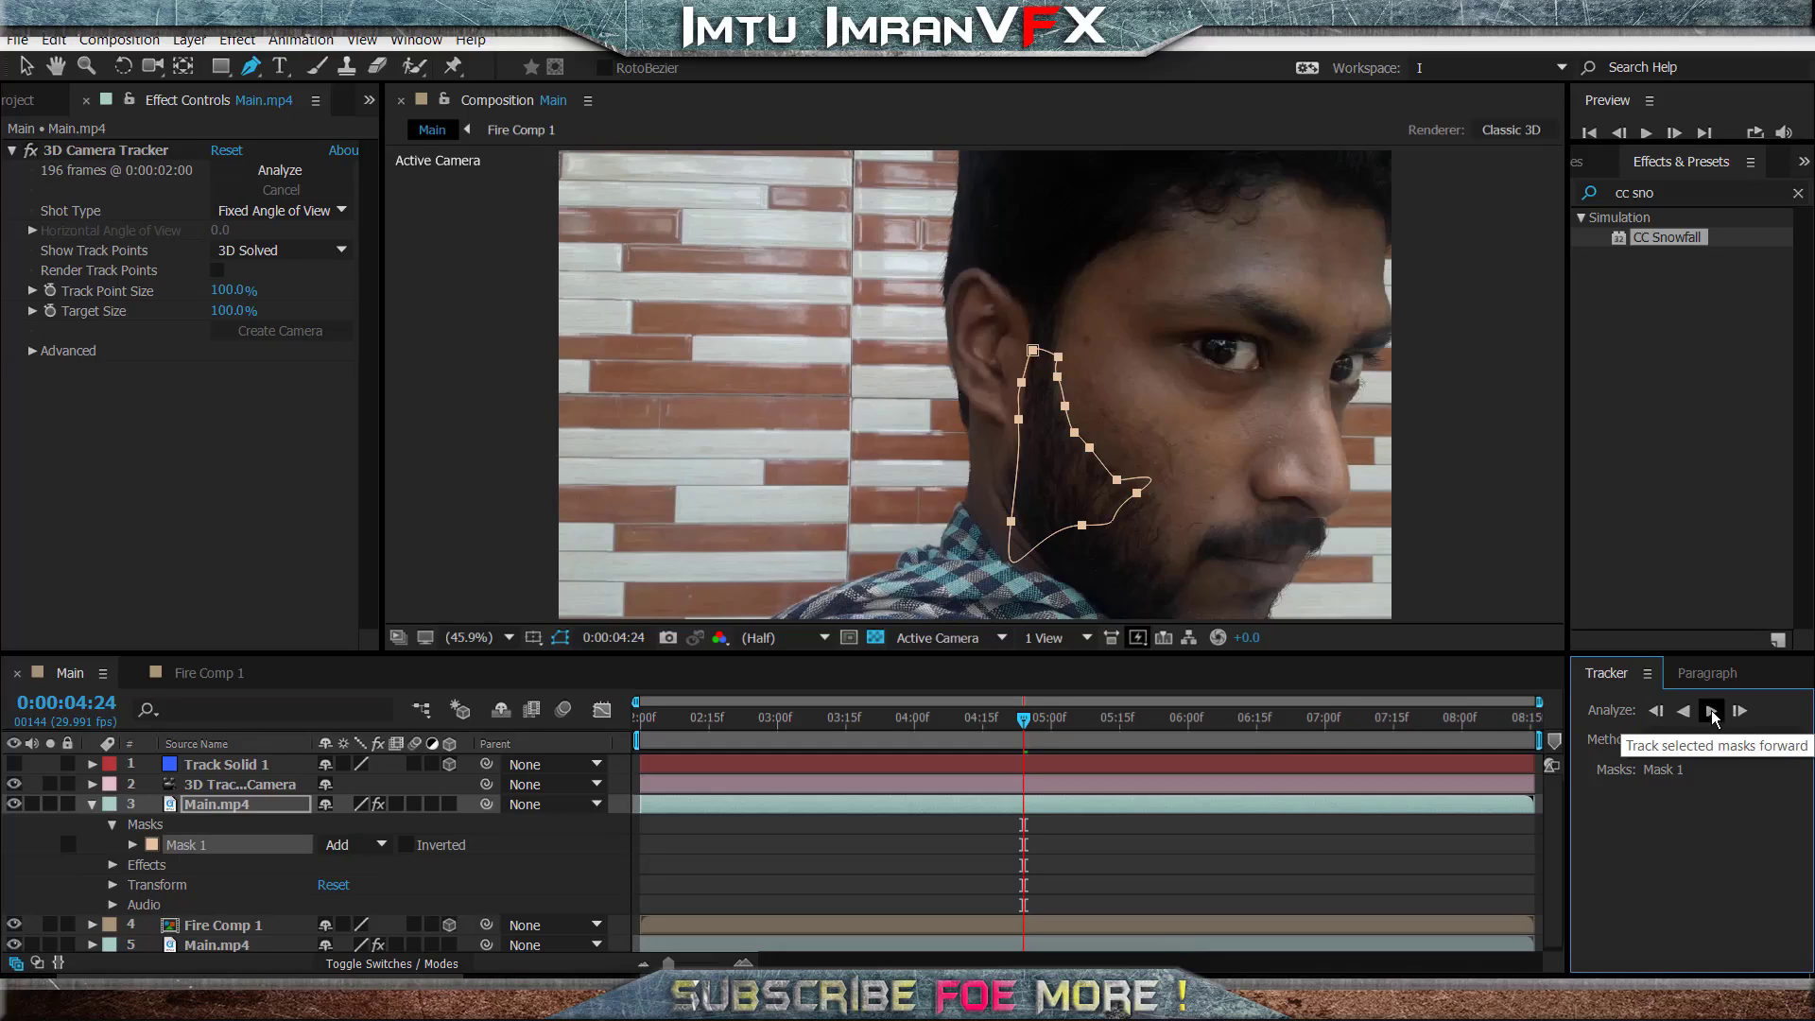
left_click(1712, 711)
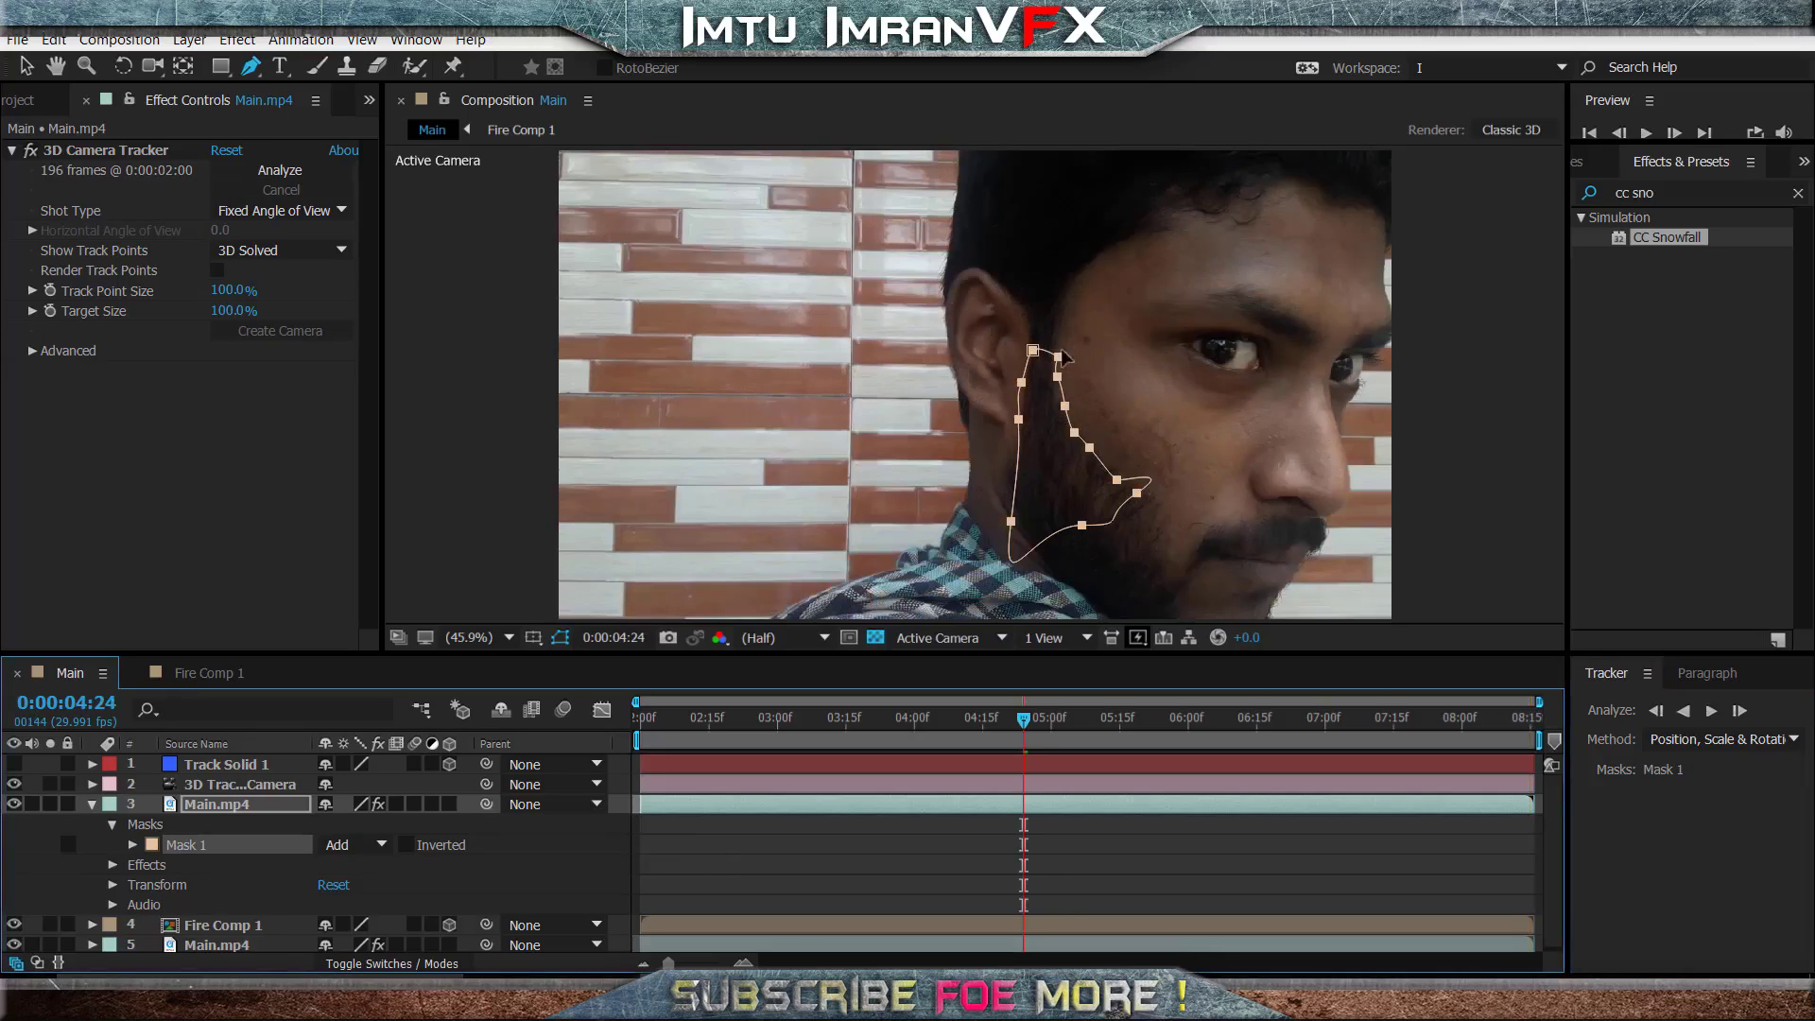
- Delete the existing beard mask from the Main.mp4 copy above Fire Comp 1
left_click(1057, 356)
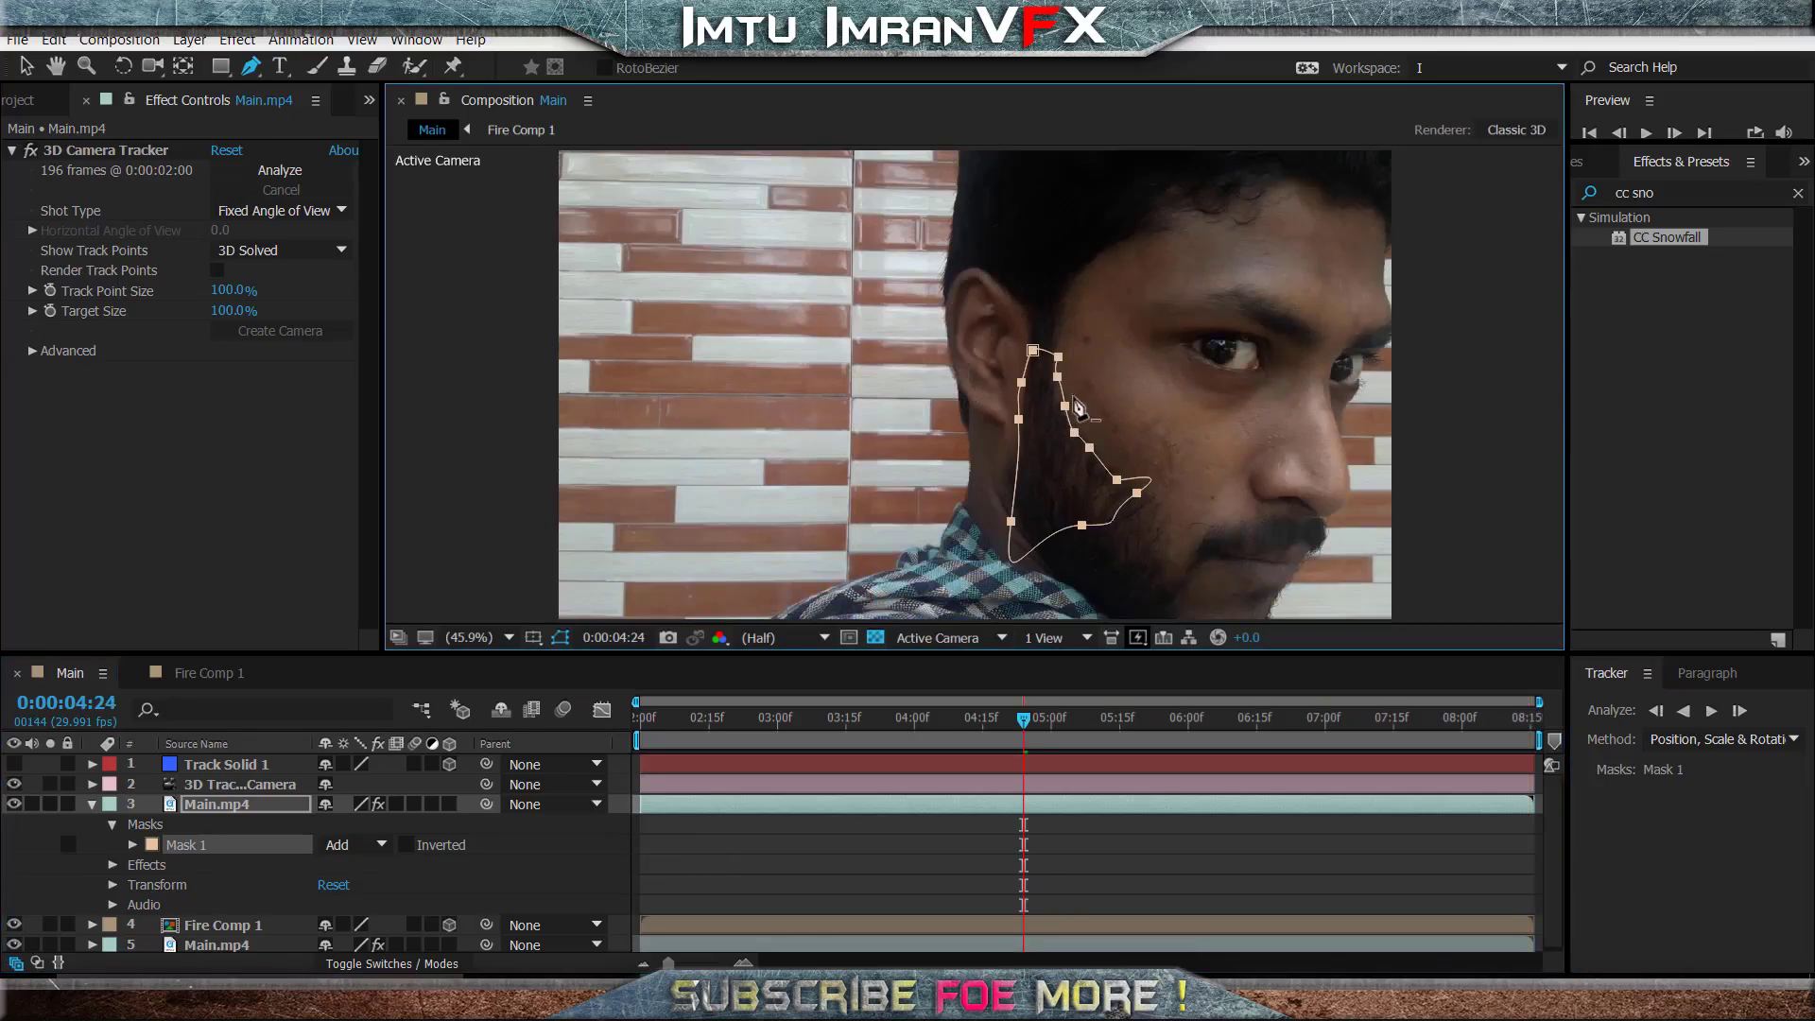
left_click(154, 846)
left_click(142, 826)
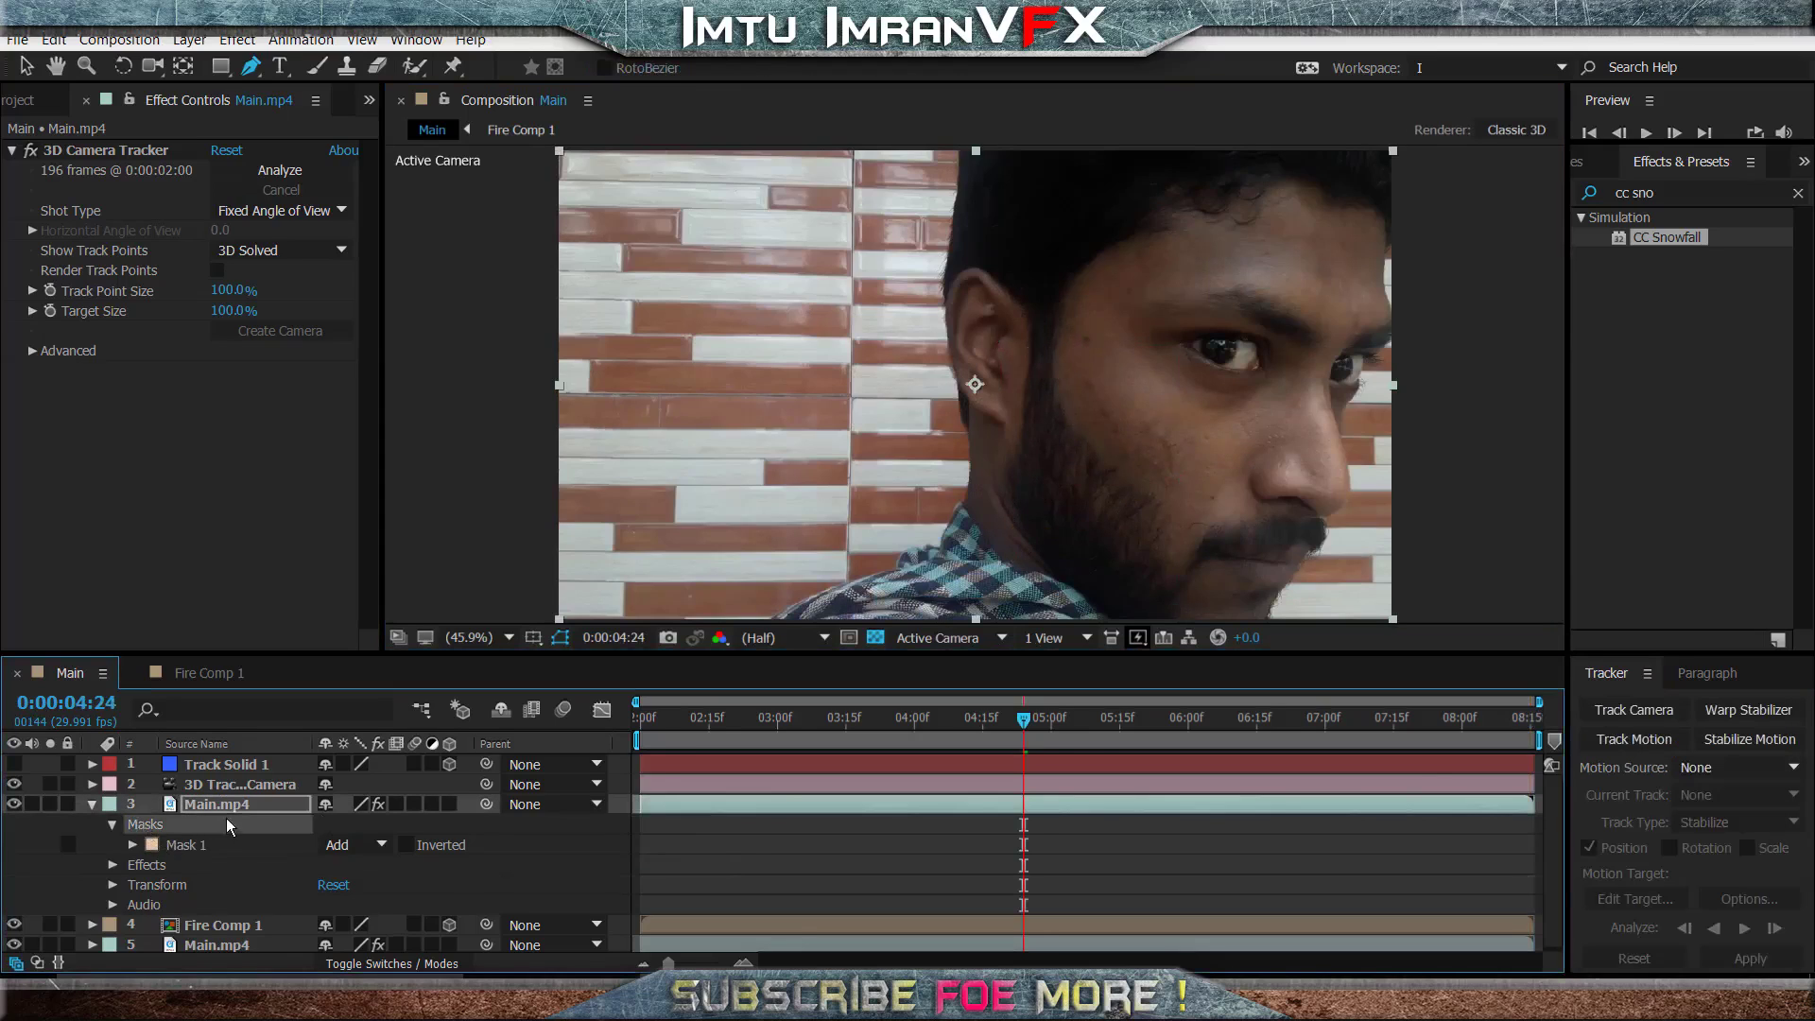
key("Delete")
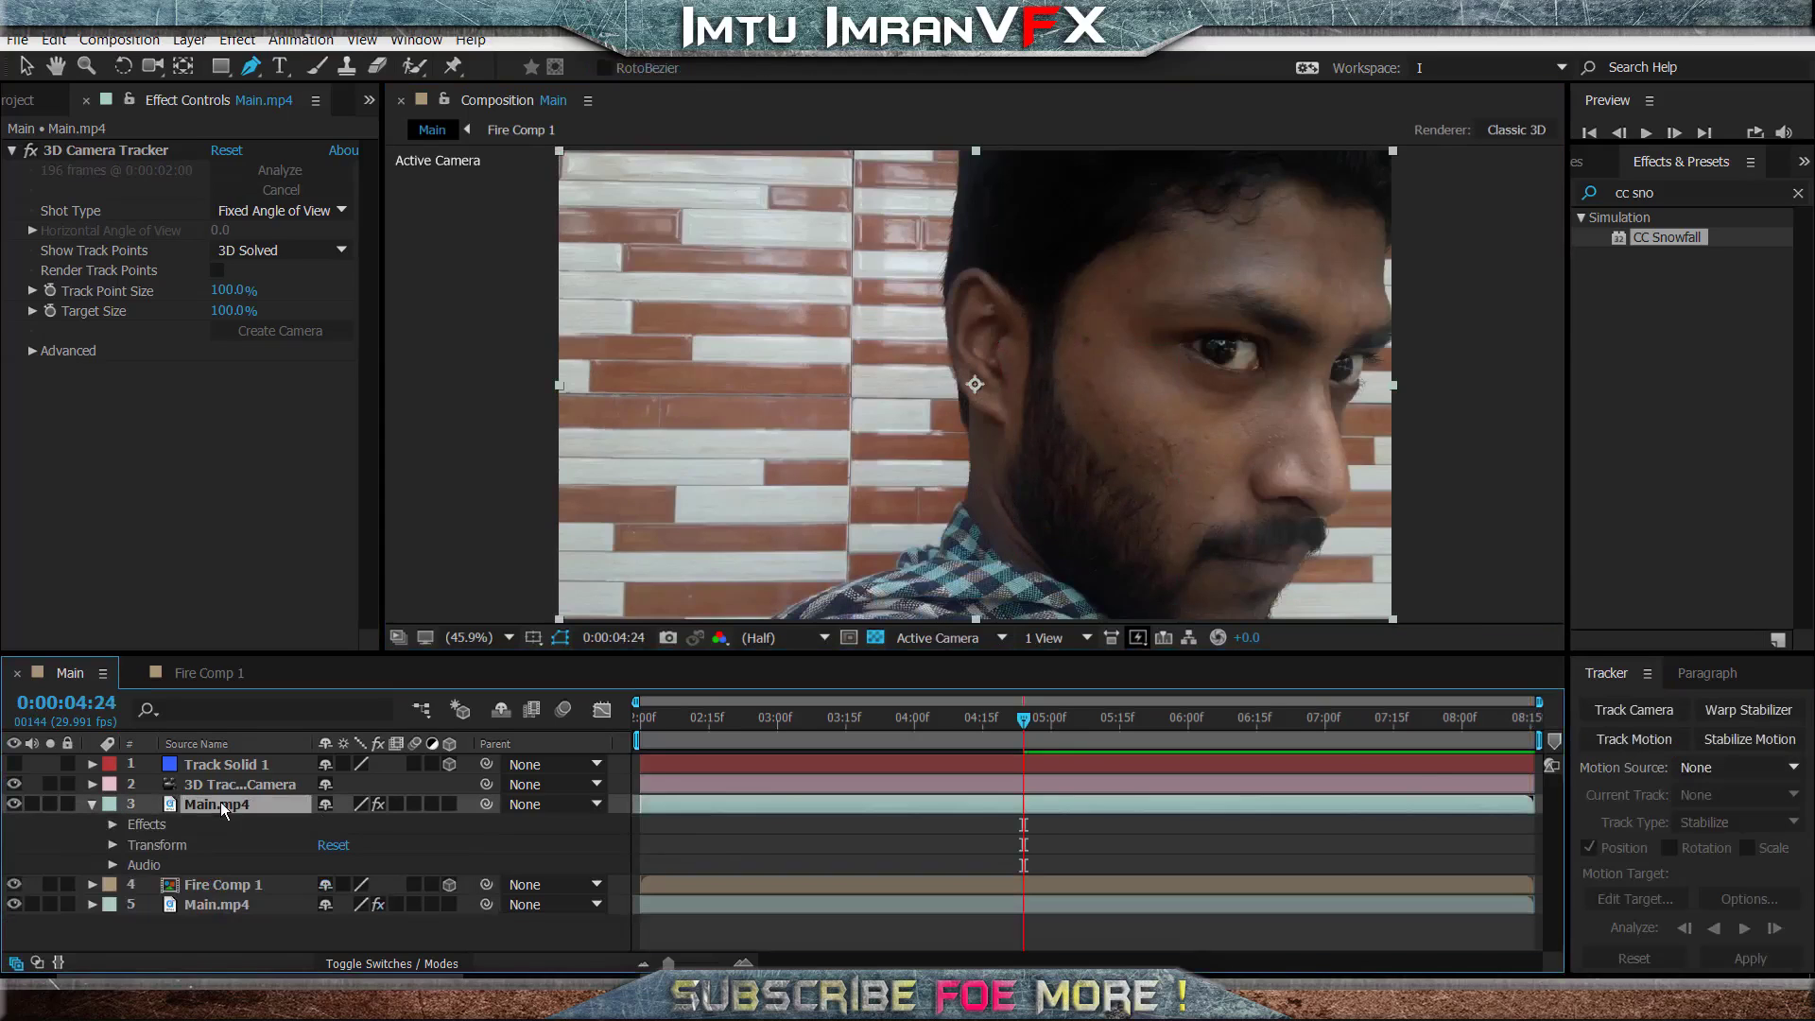
- Draw a wider closed mask on the Main.mp4 copy around the sideburn and beard, from the temple to below the jaw
left_click(1077, 279)
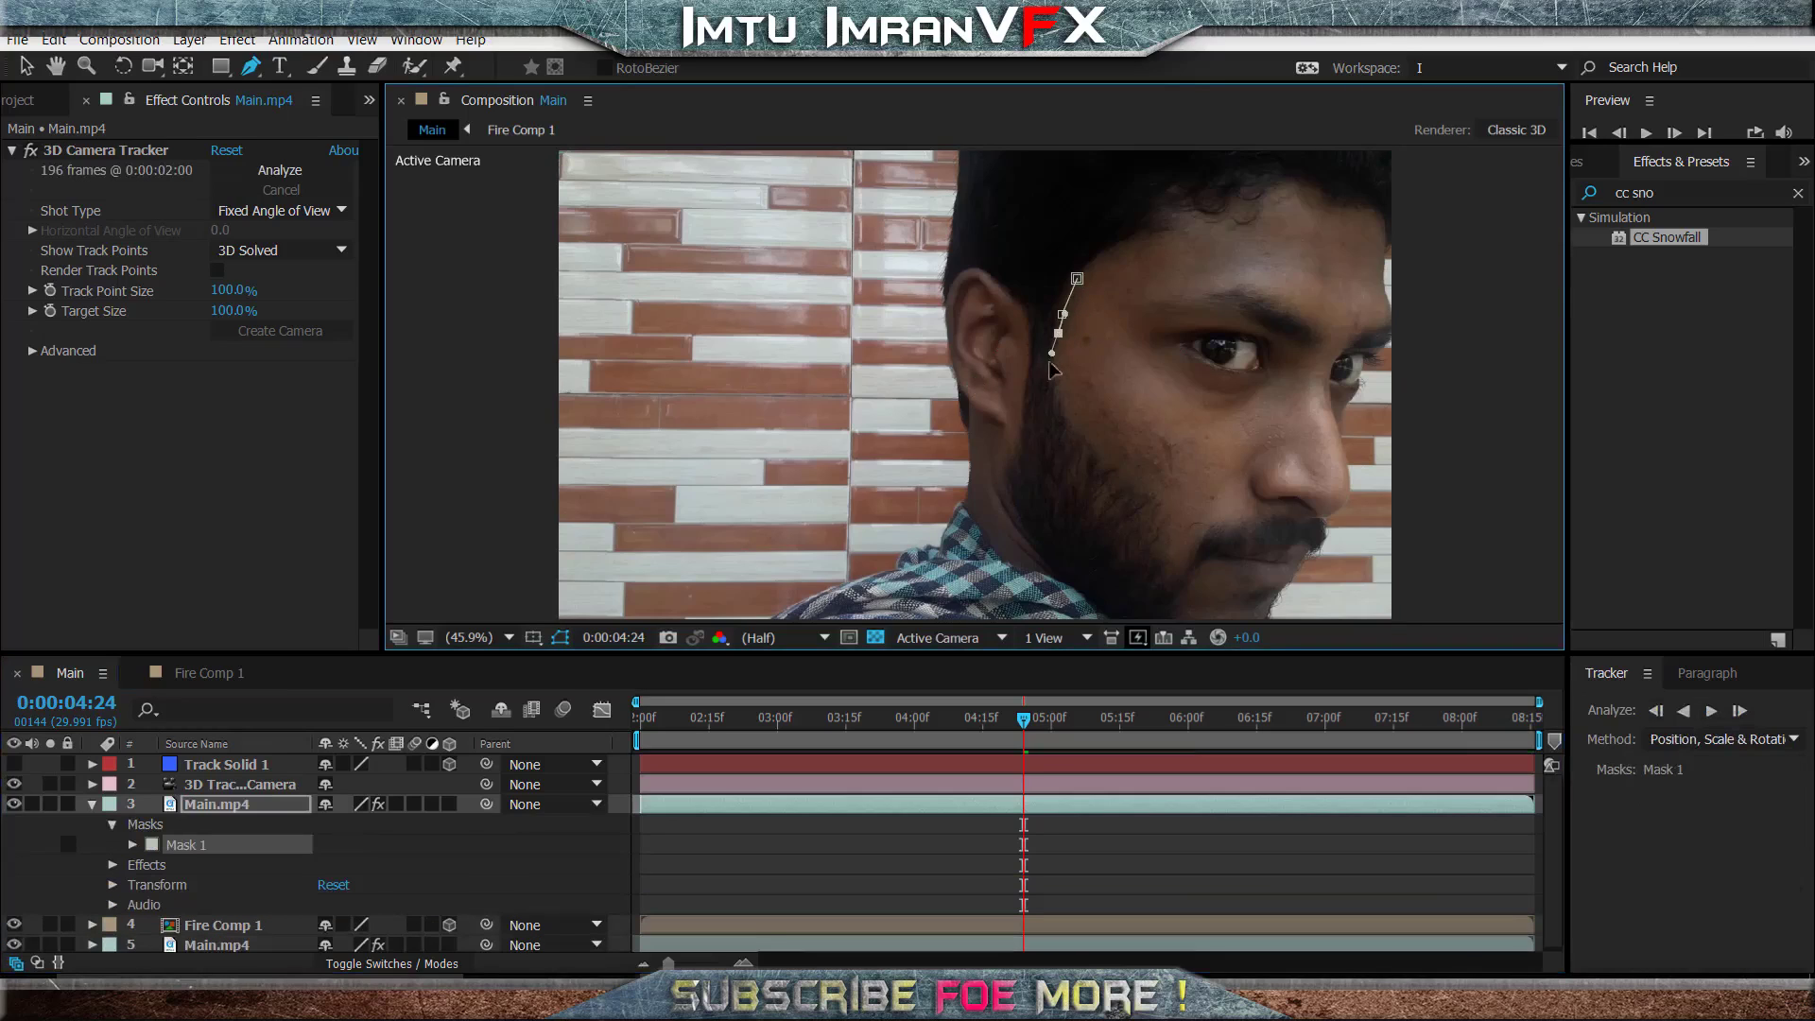
left_click(1061, 406)
left_click(1080, 434)
left_click(1112, 462)
left_click(1172, 508)
left_click(1144, 570)
left_click(1041, 560)
left_click(986, 452)
left_click(1005, 367)
left_click(1023, 323)
left_click(1042, 286)
left_click(1077, 280)
- Track the new mask forward from 0:00:04:24 to 0:00:08:15, expand its properties and hide the mask outline
left_click(1711, 710)
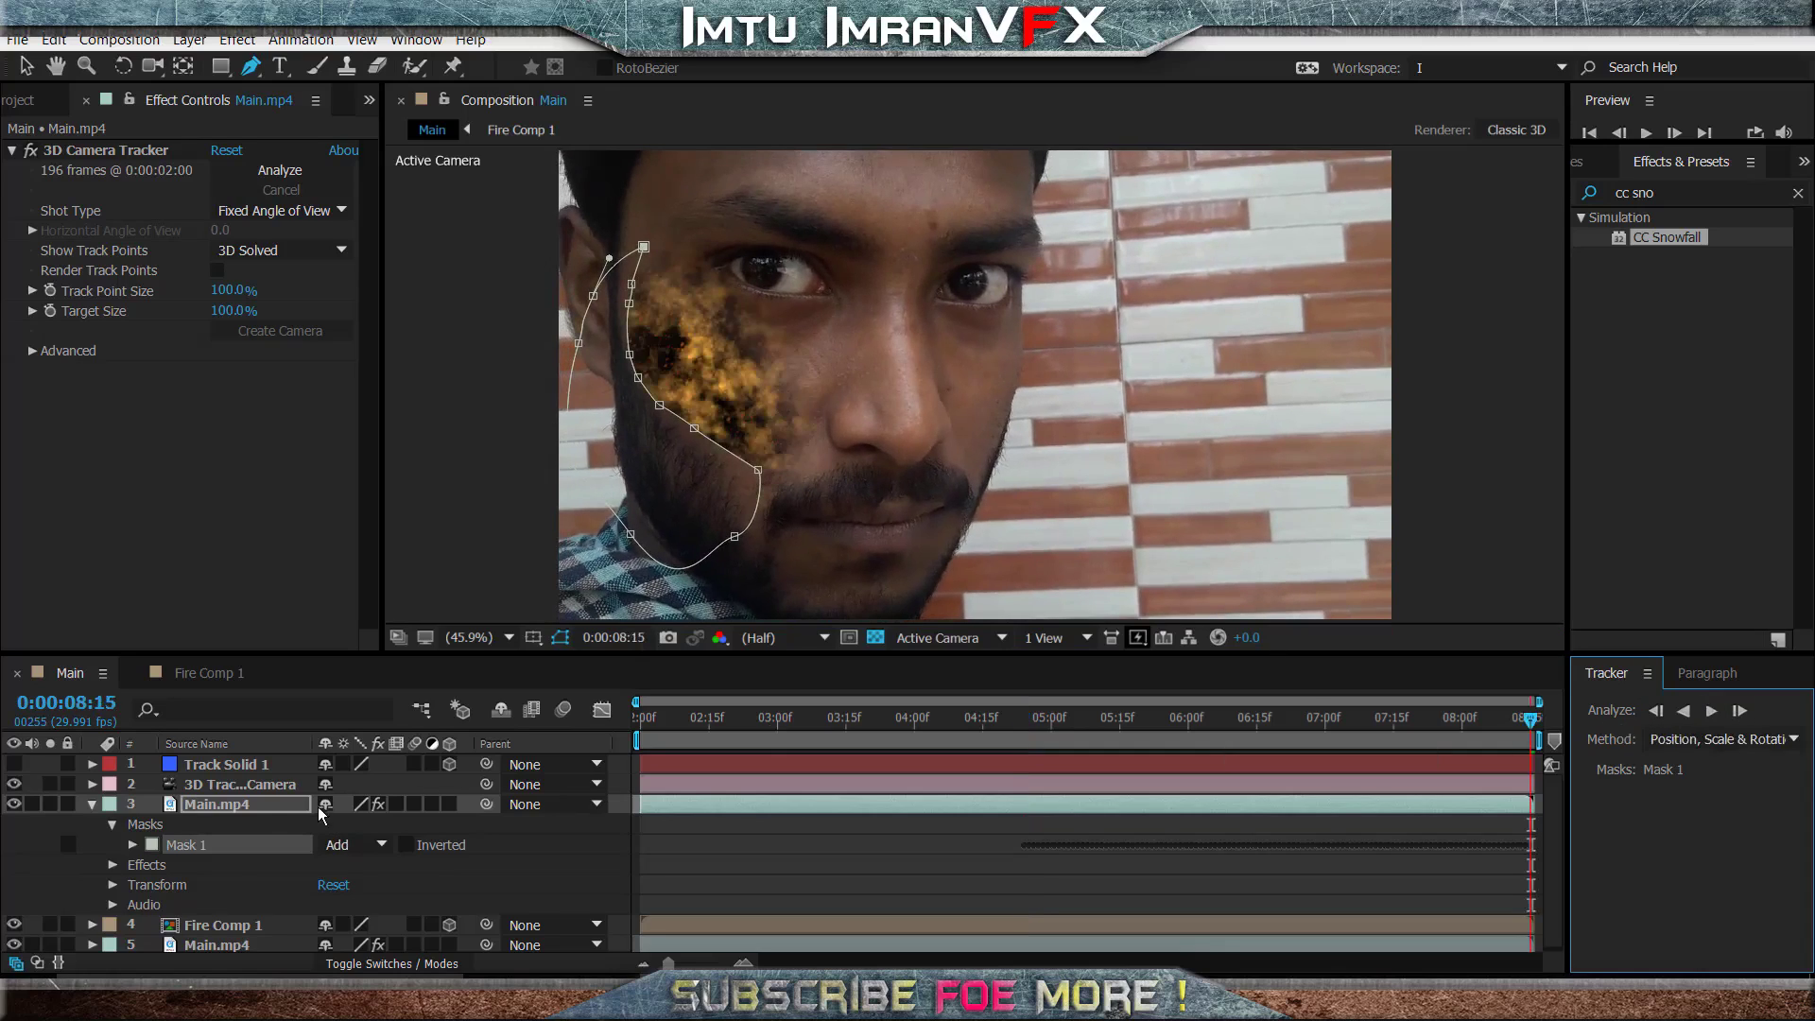
left_click(133, 844)
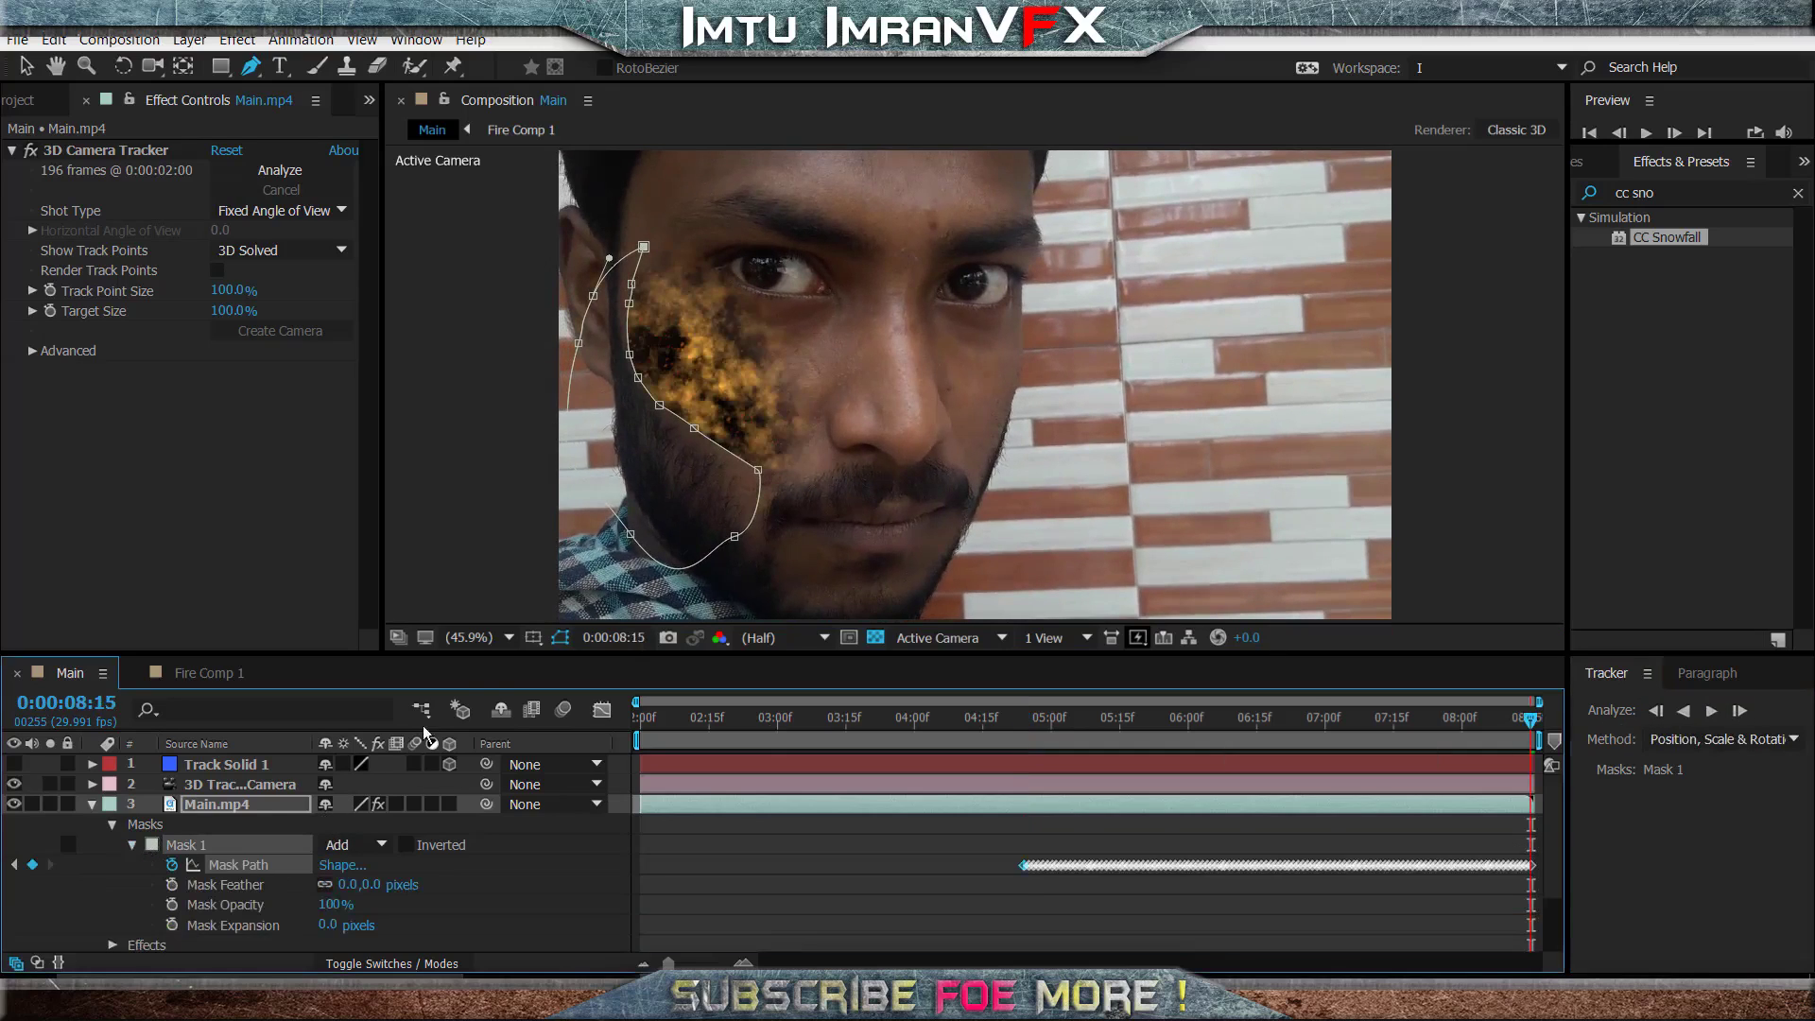
left_click(559, 638)
key("v")
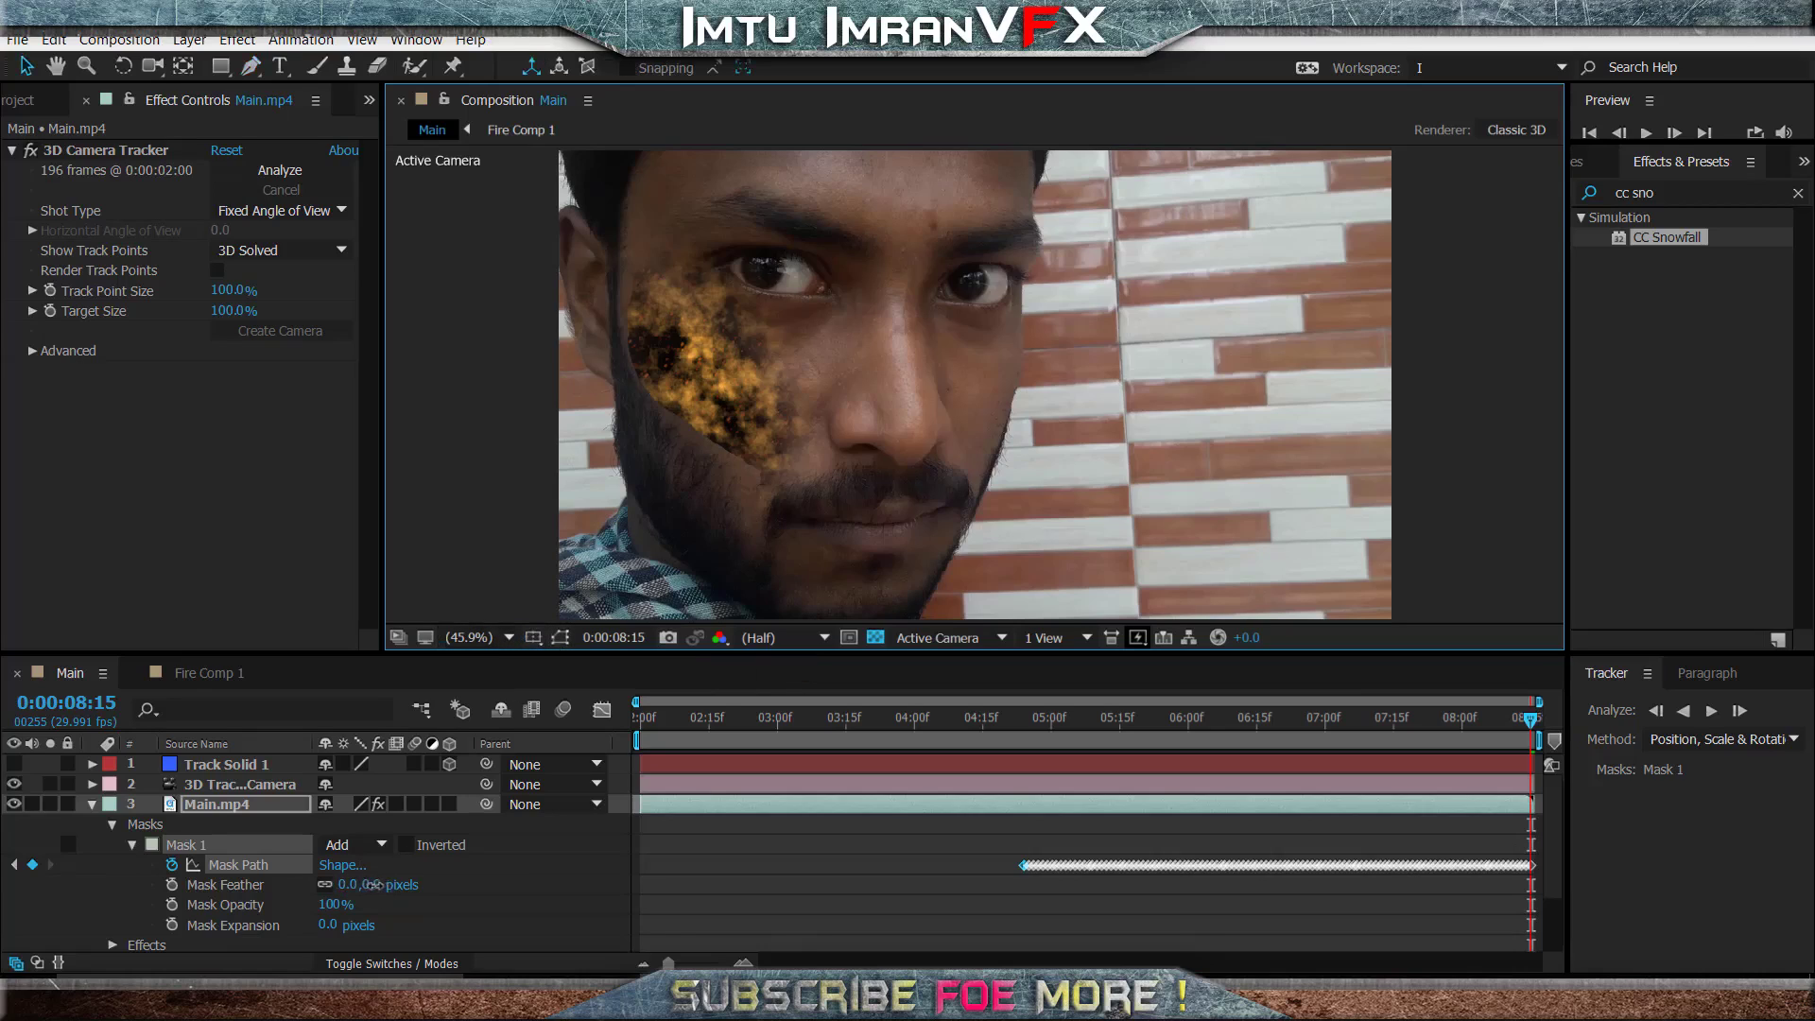
- Set the beard mask's feather to 55 pixels and its expansion to 16 pixels, and collapse the layer
left_click_drag(371, 884, 398, 886)
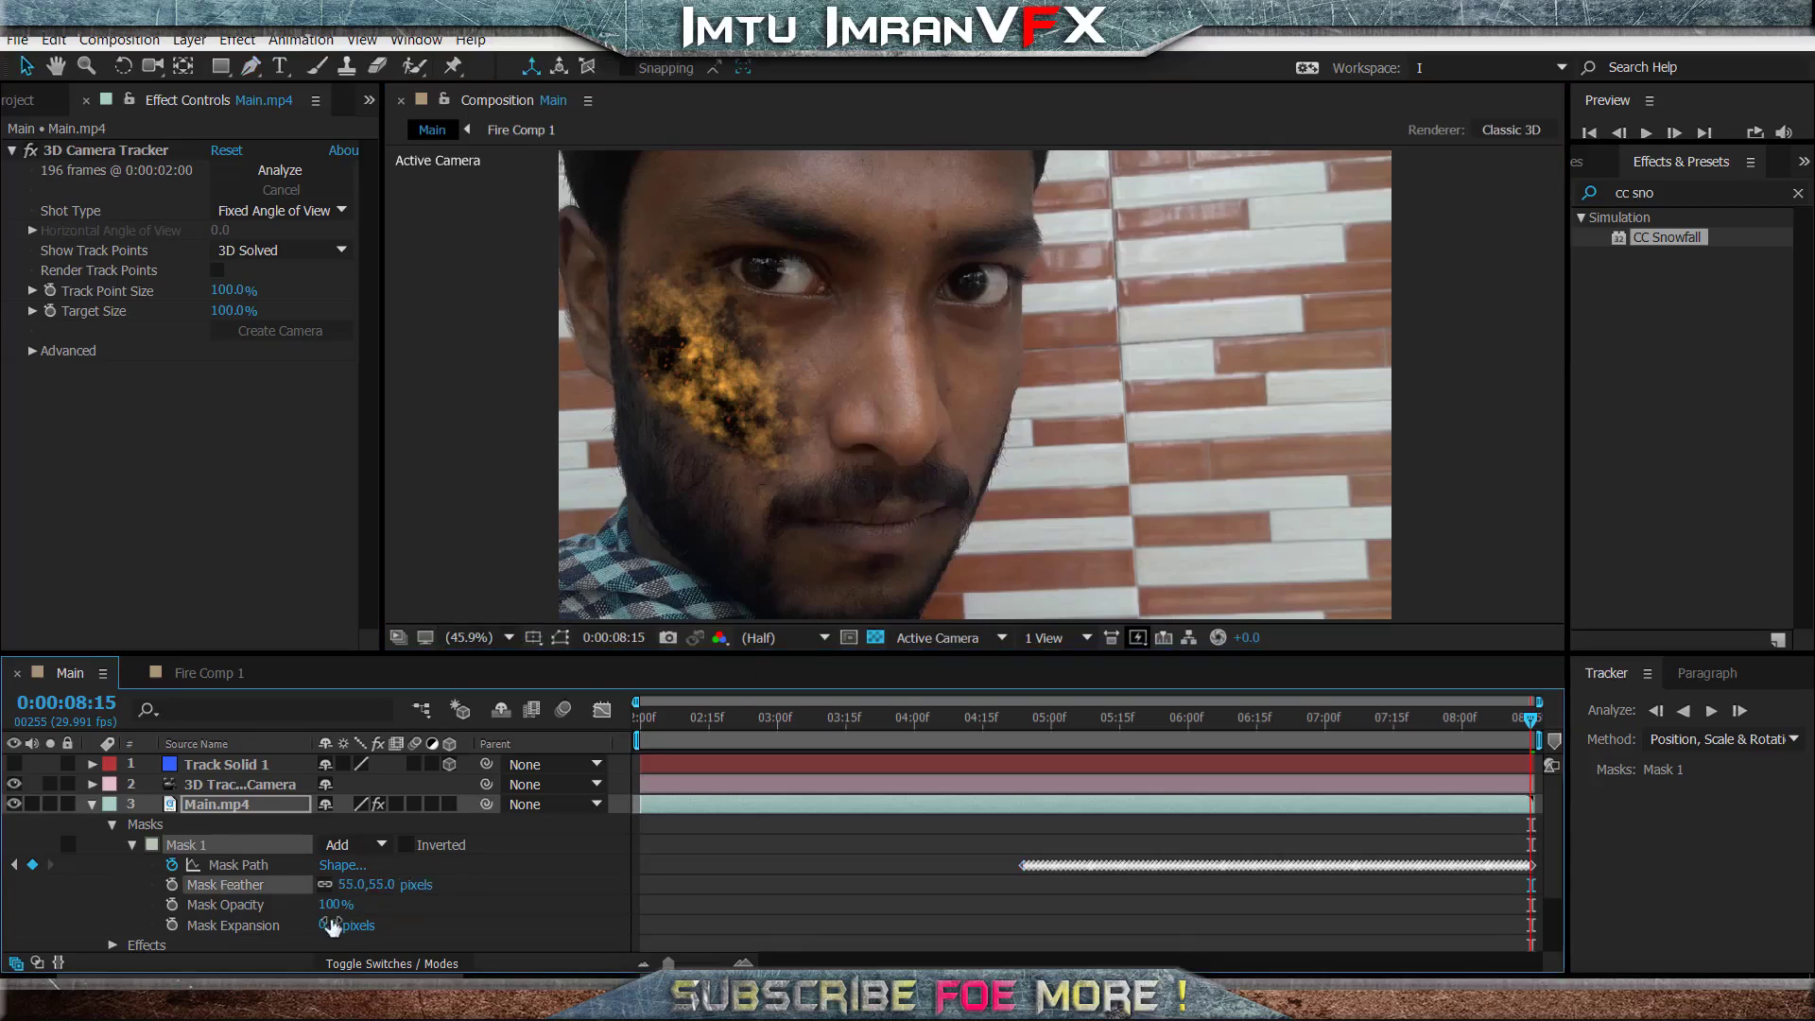
left_click_drag(329, 934, 333, 927)
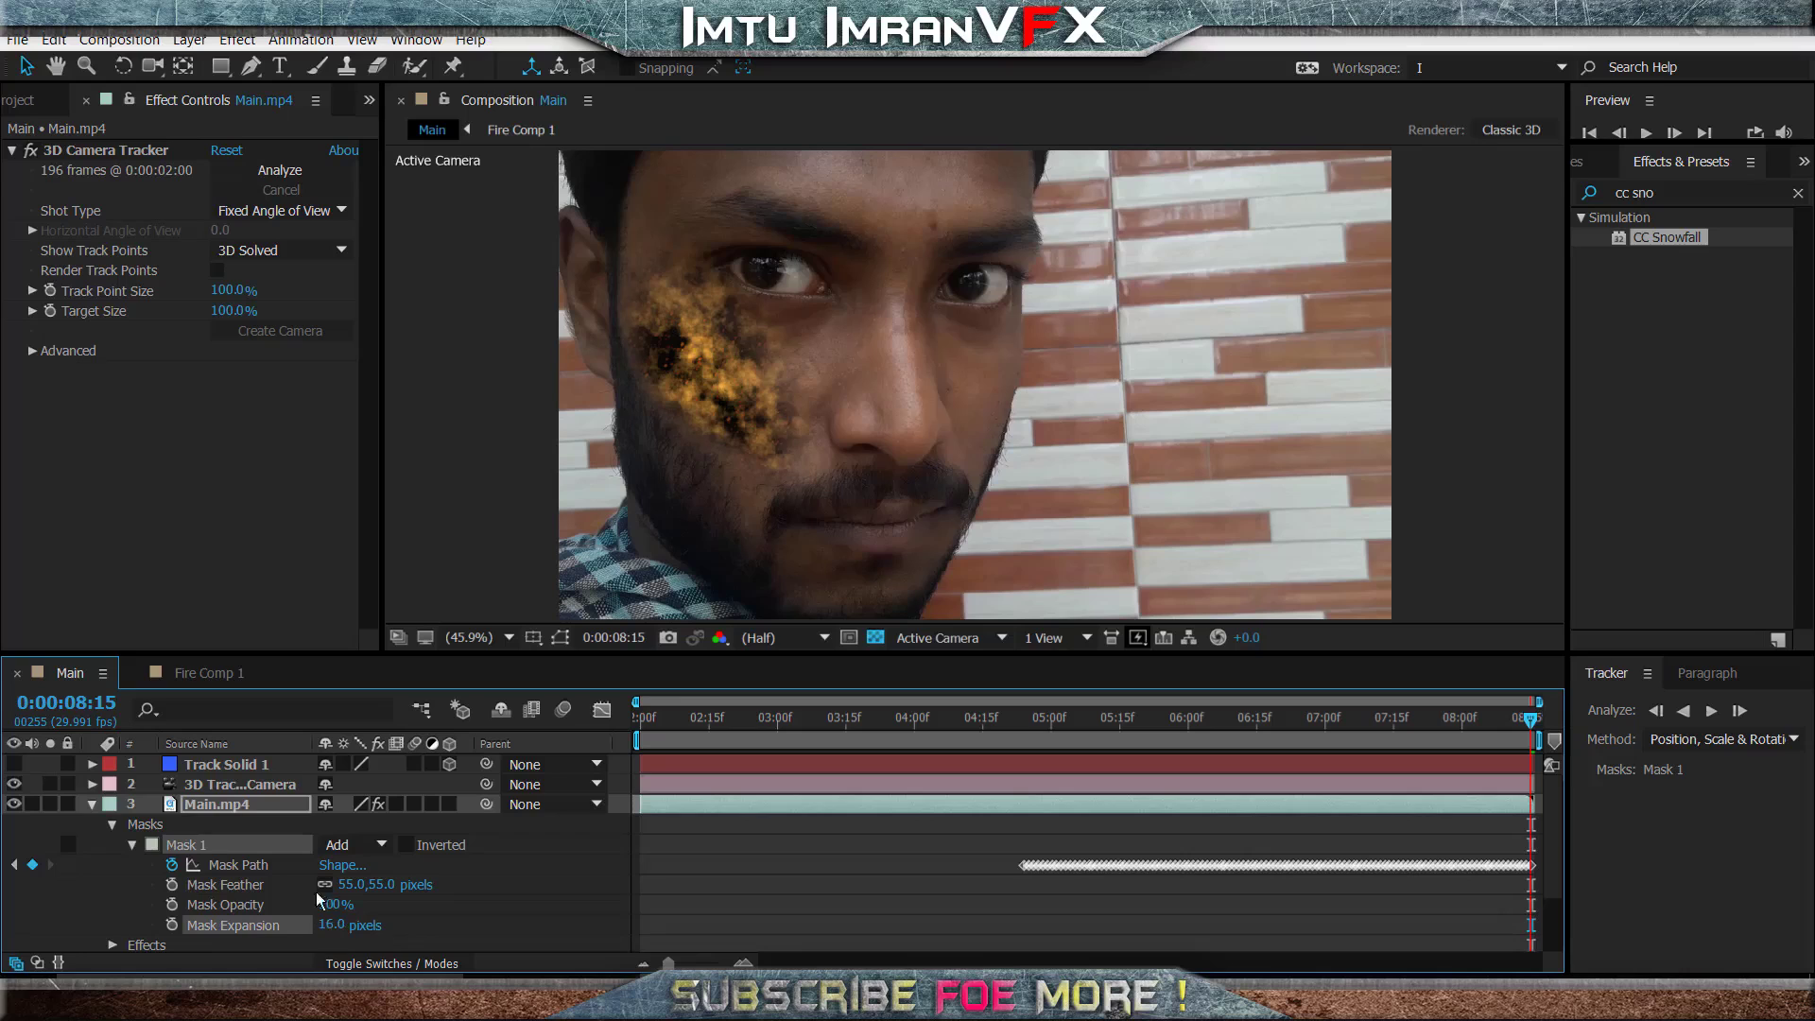
left_click(94, 805)
- Preview the composite from about 0:00:05:00 to check the beard mask over the fire
left_click(1053, 734)
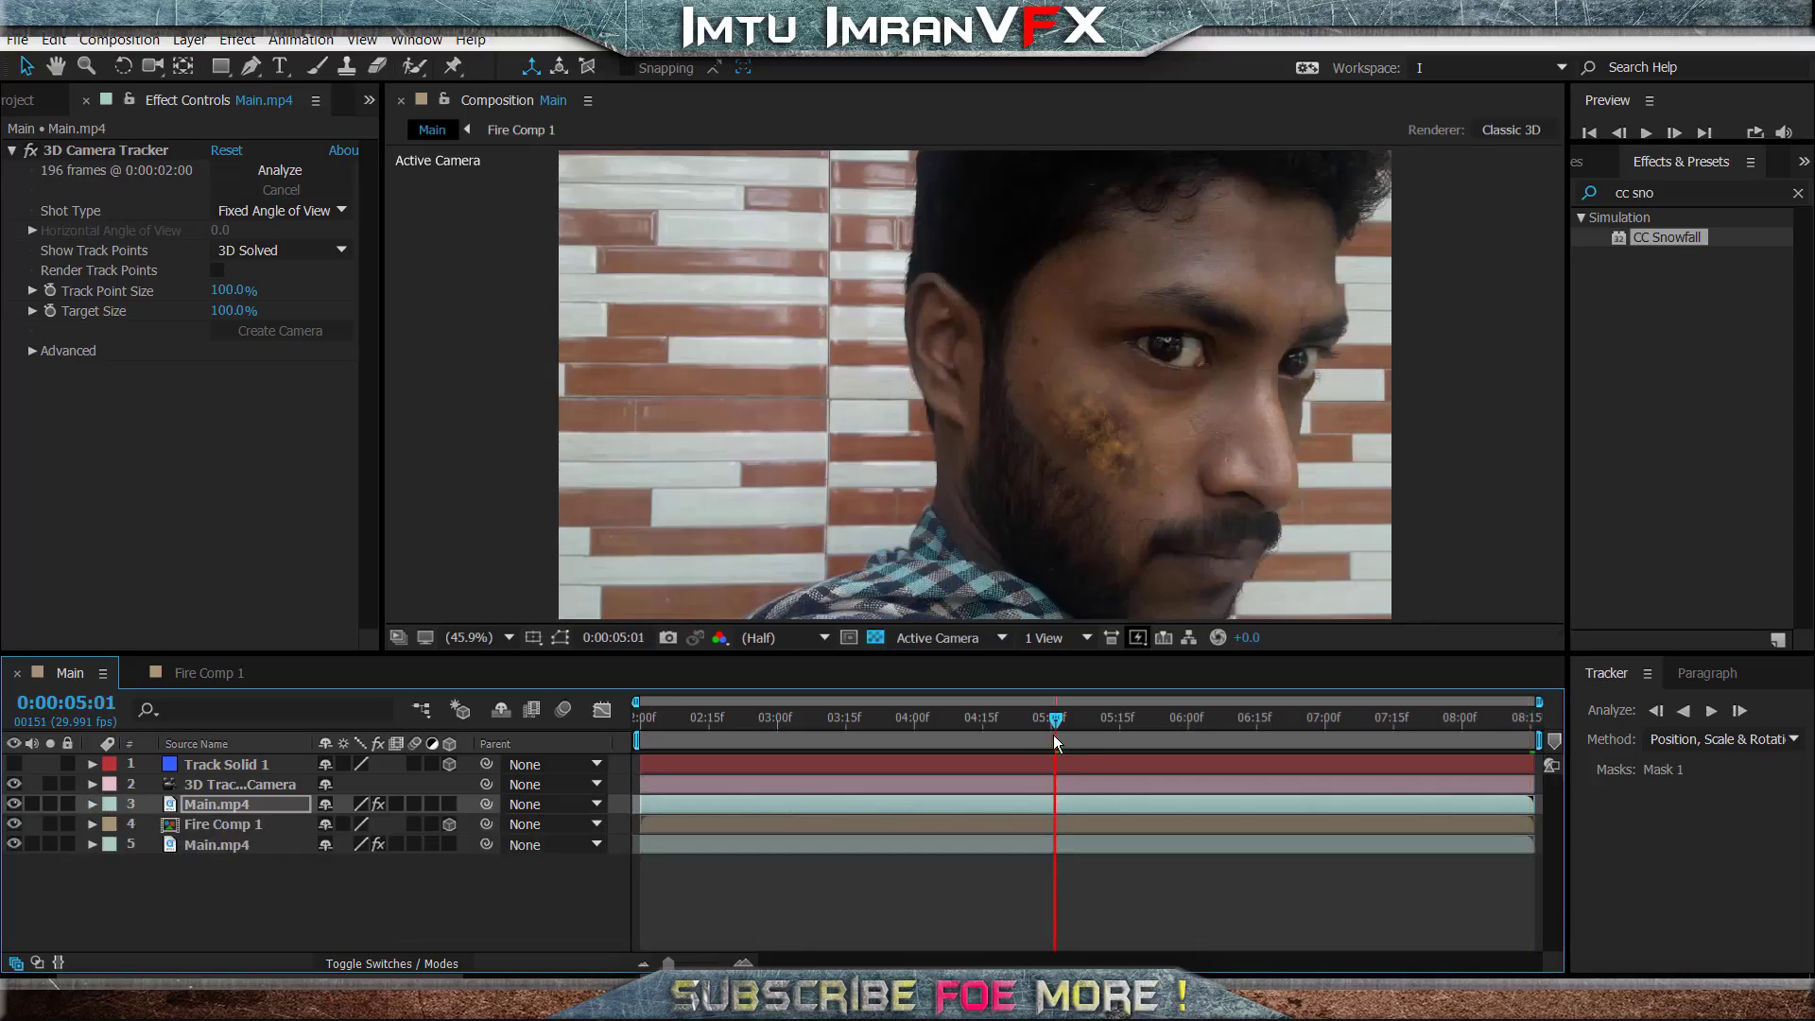
key("space")
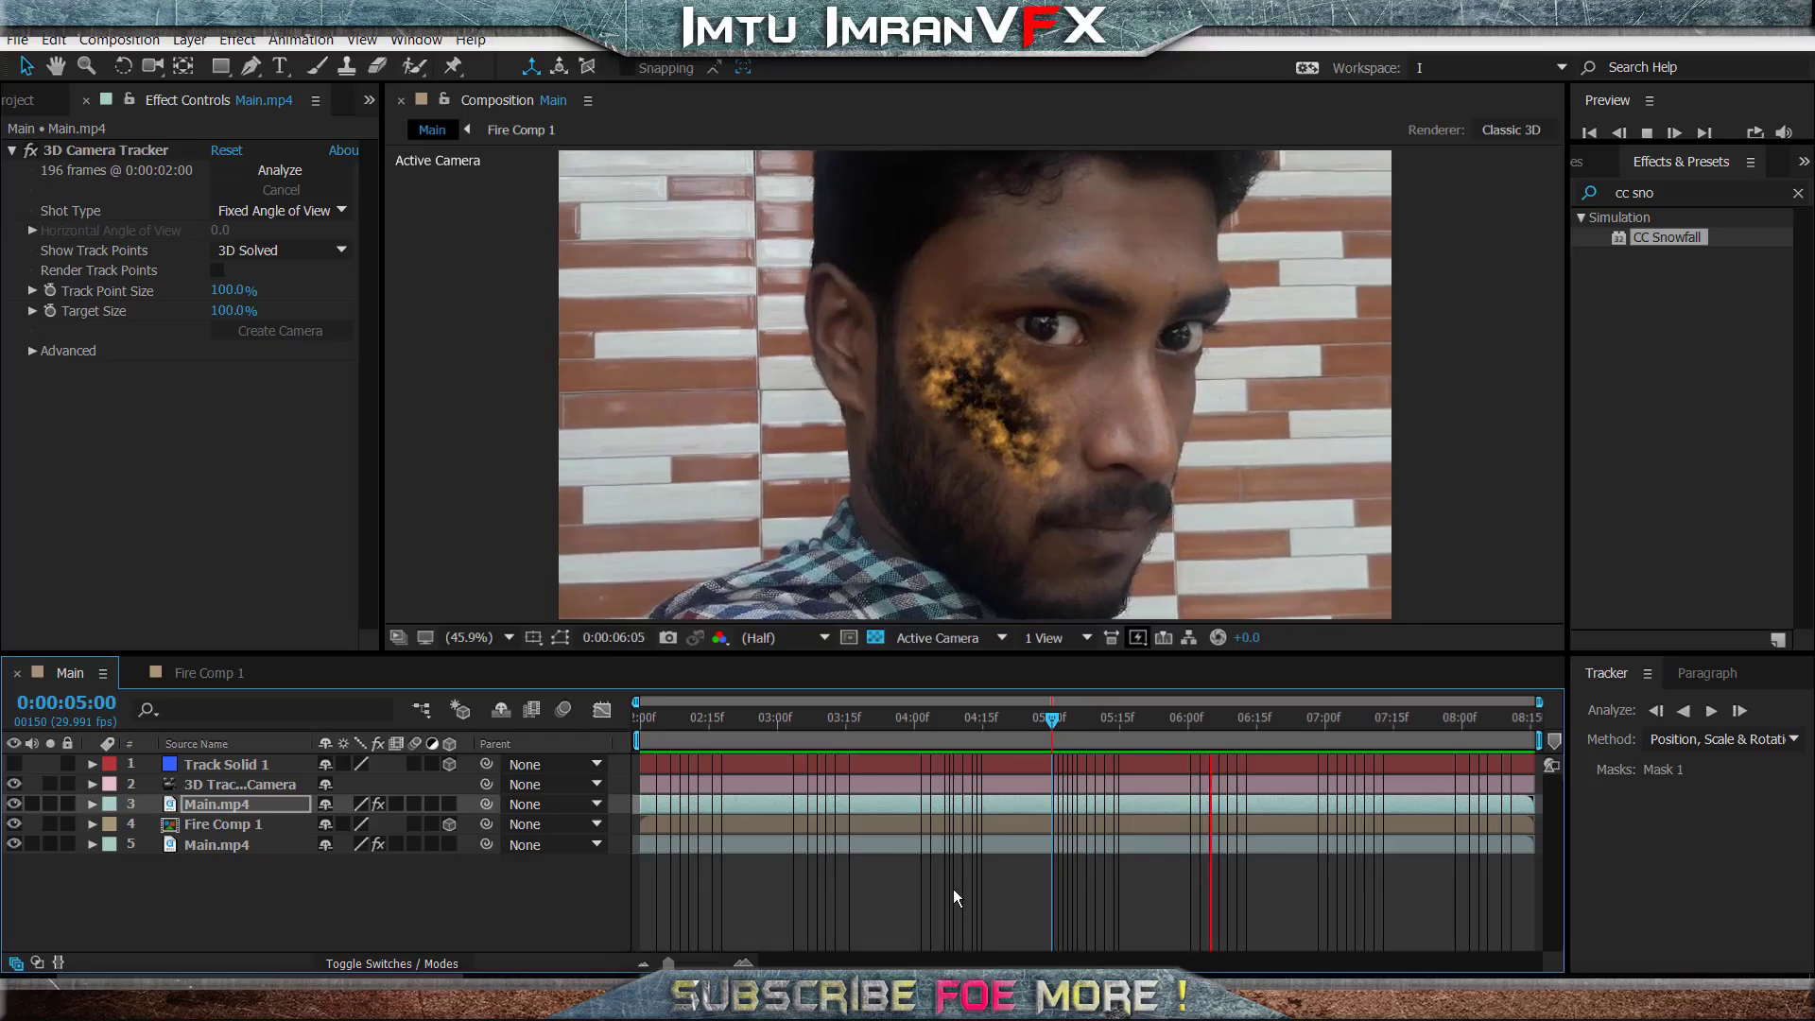
key("h")
- Delete Track Solid 1 and create a new solid at 0:00:06:00 from the camera-track point at the eye above the fire
left_click(233, 764)
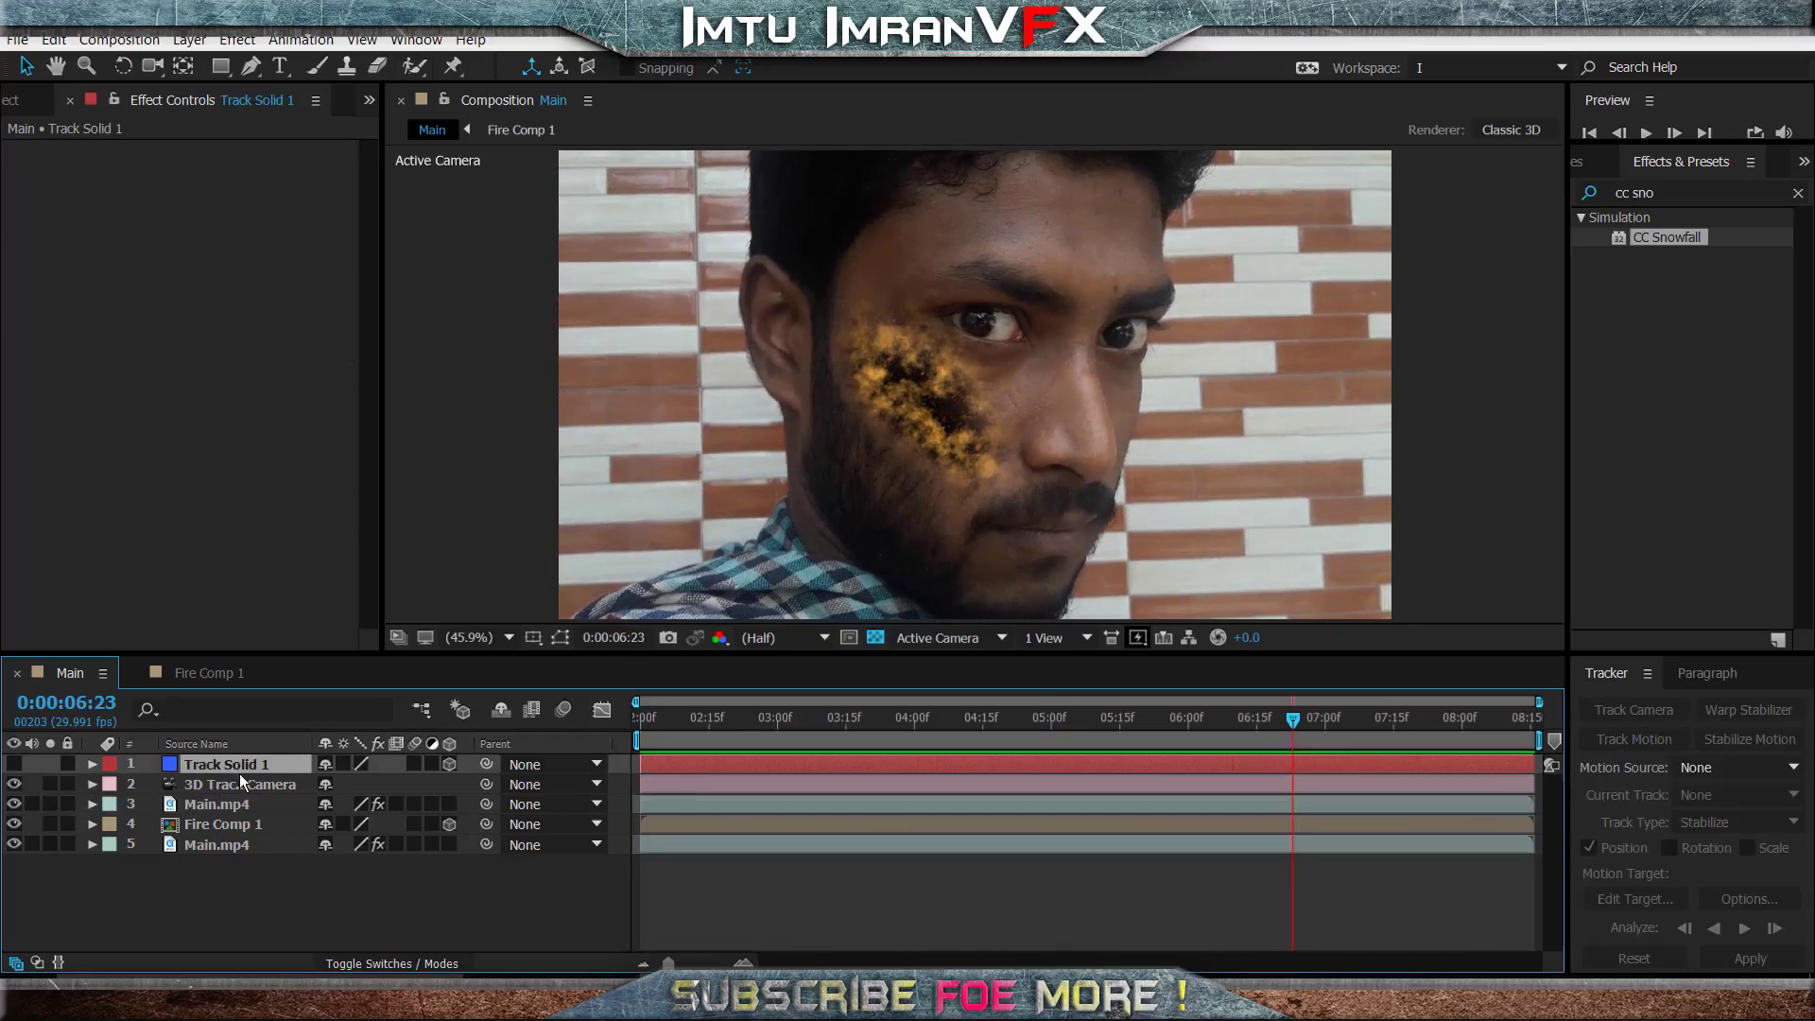
key("Delete")
left_click(238, 824)
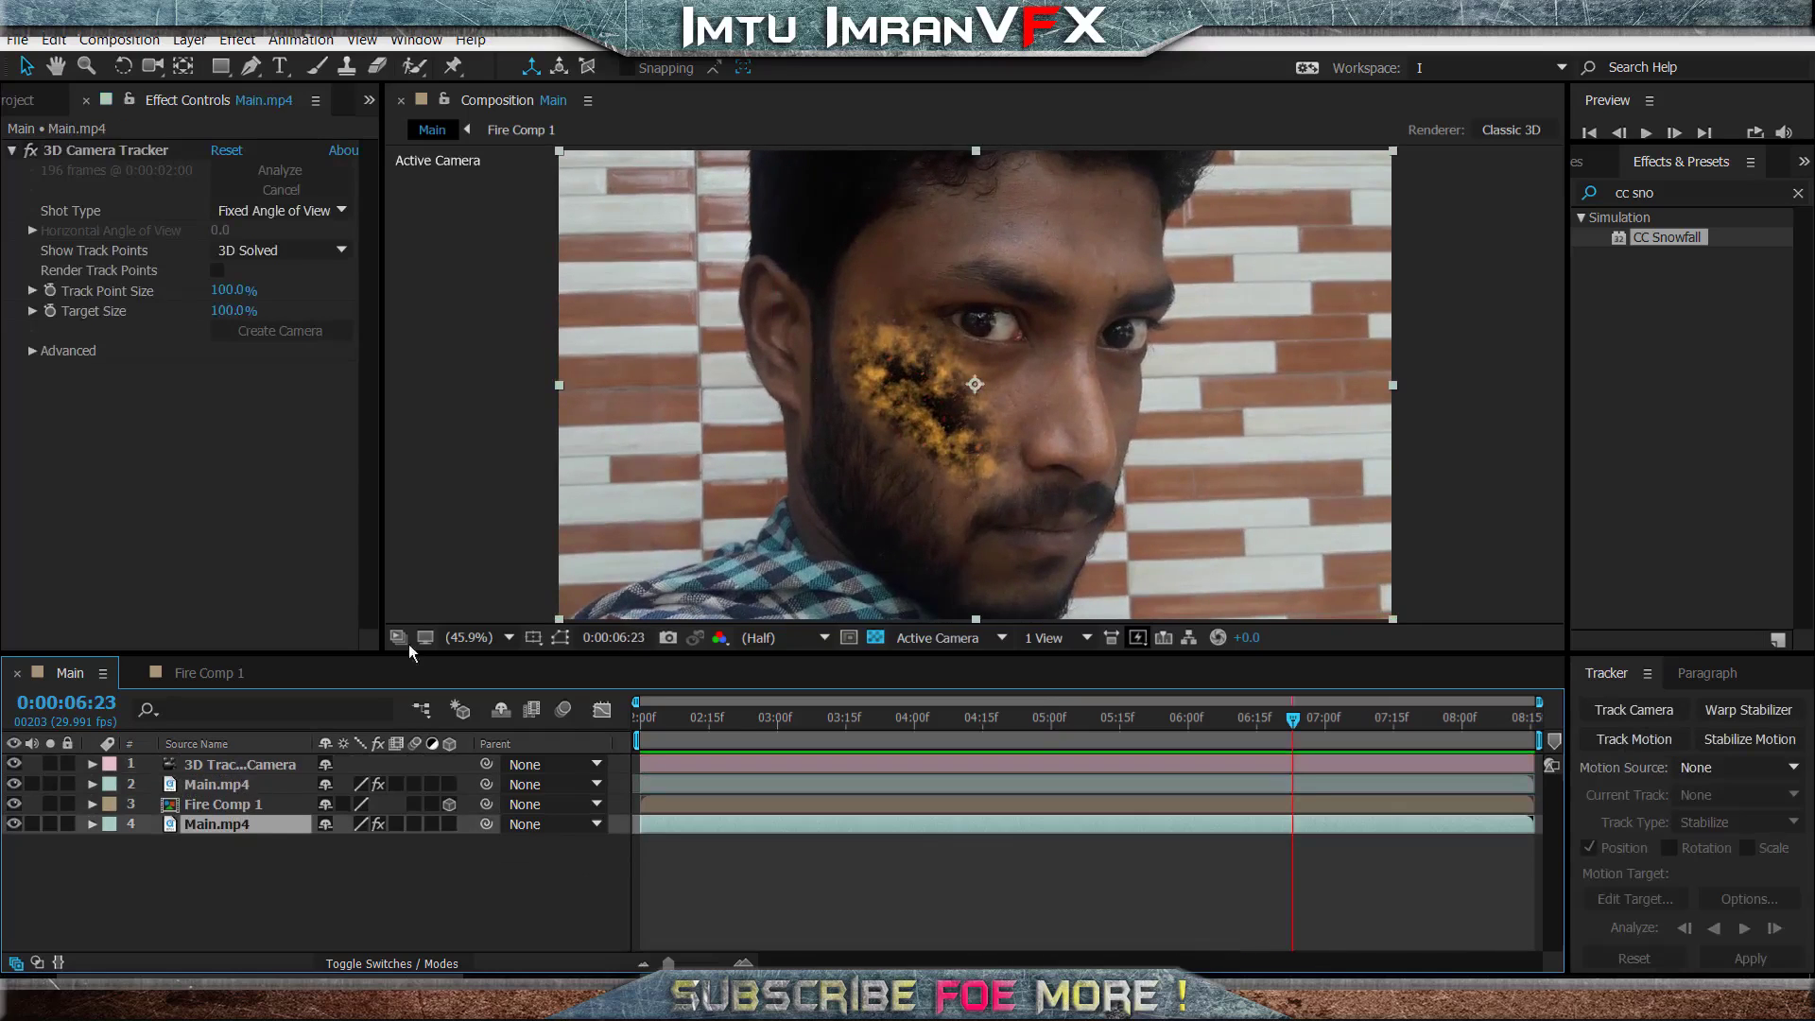
left_click(146, 145)
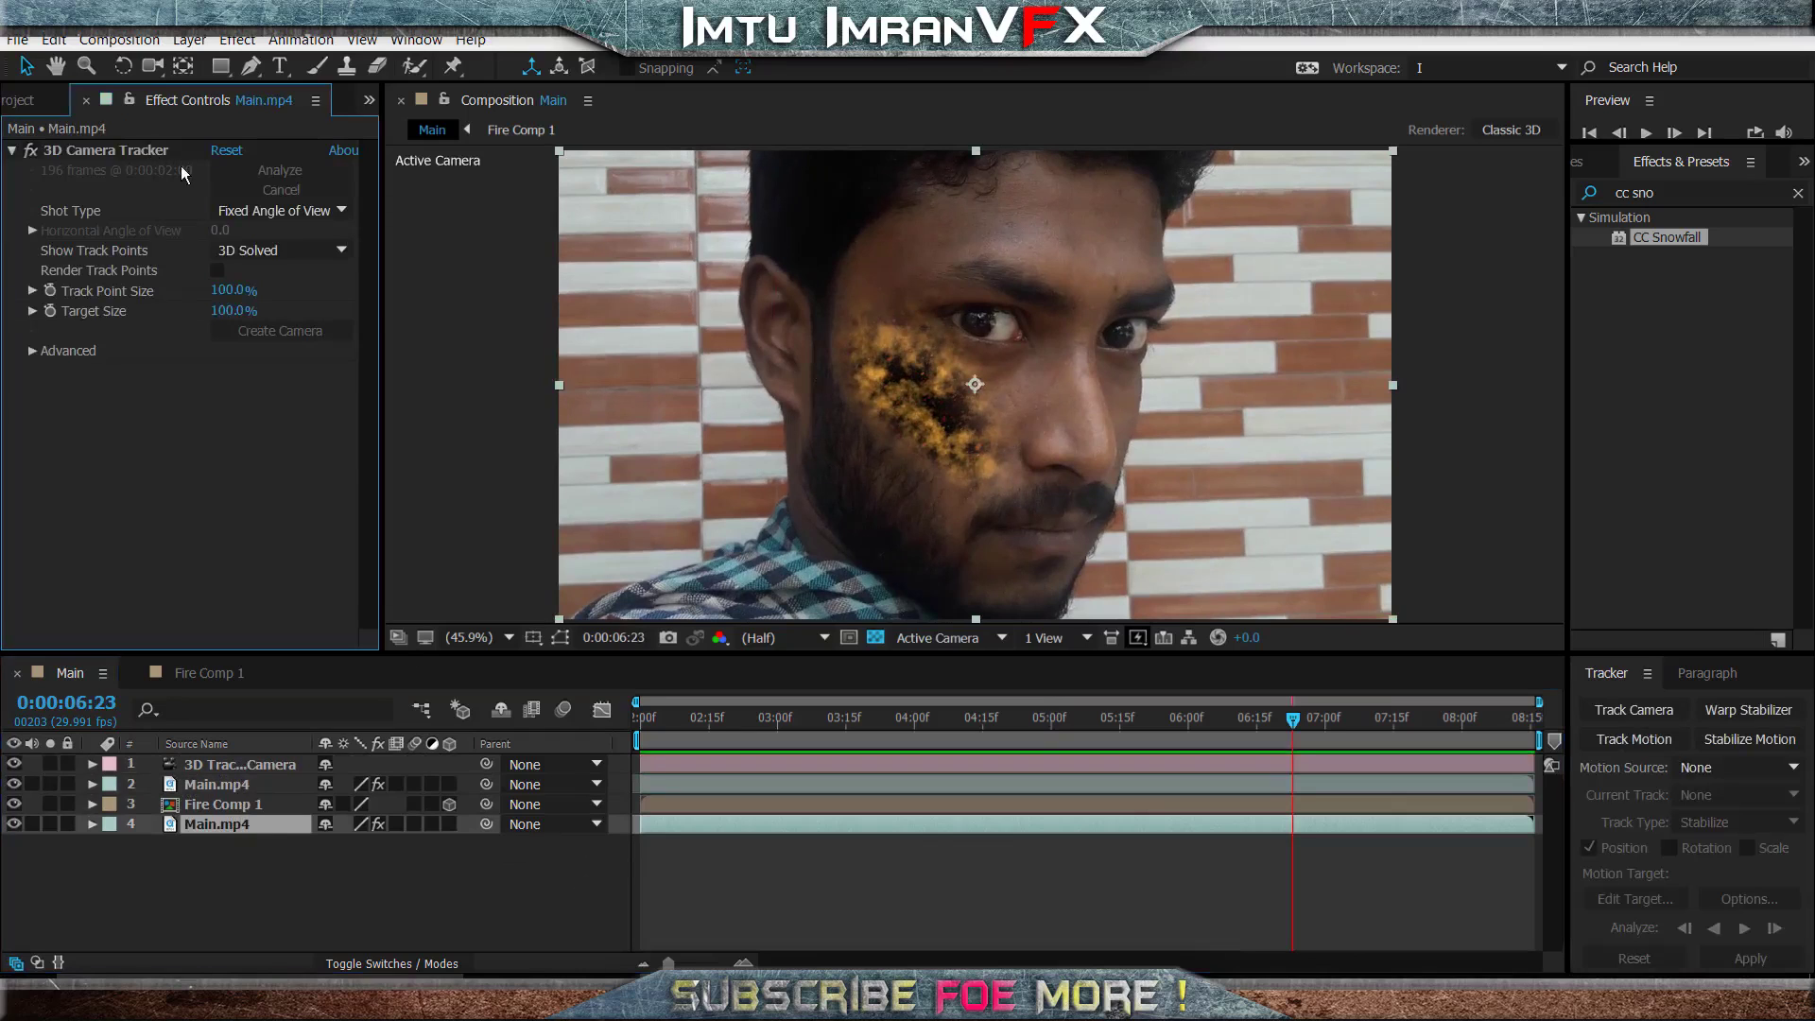
left_click(156, 150)
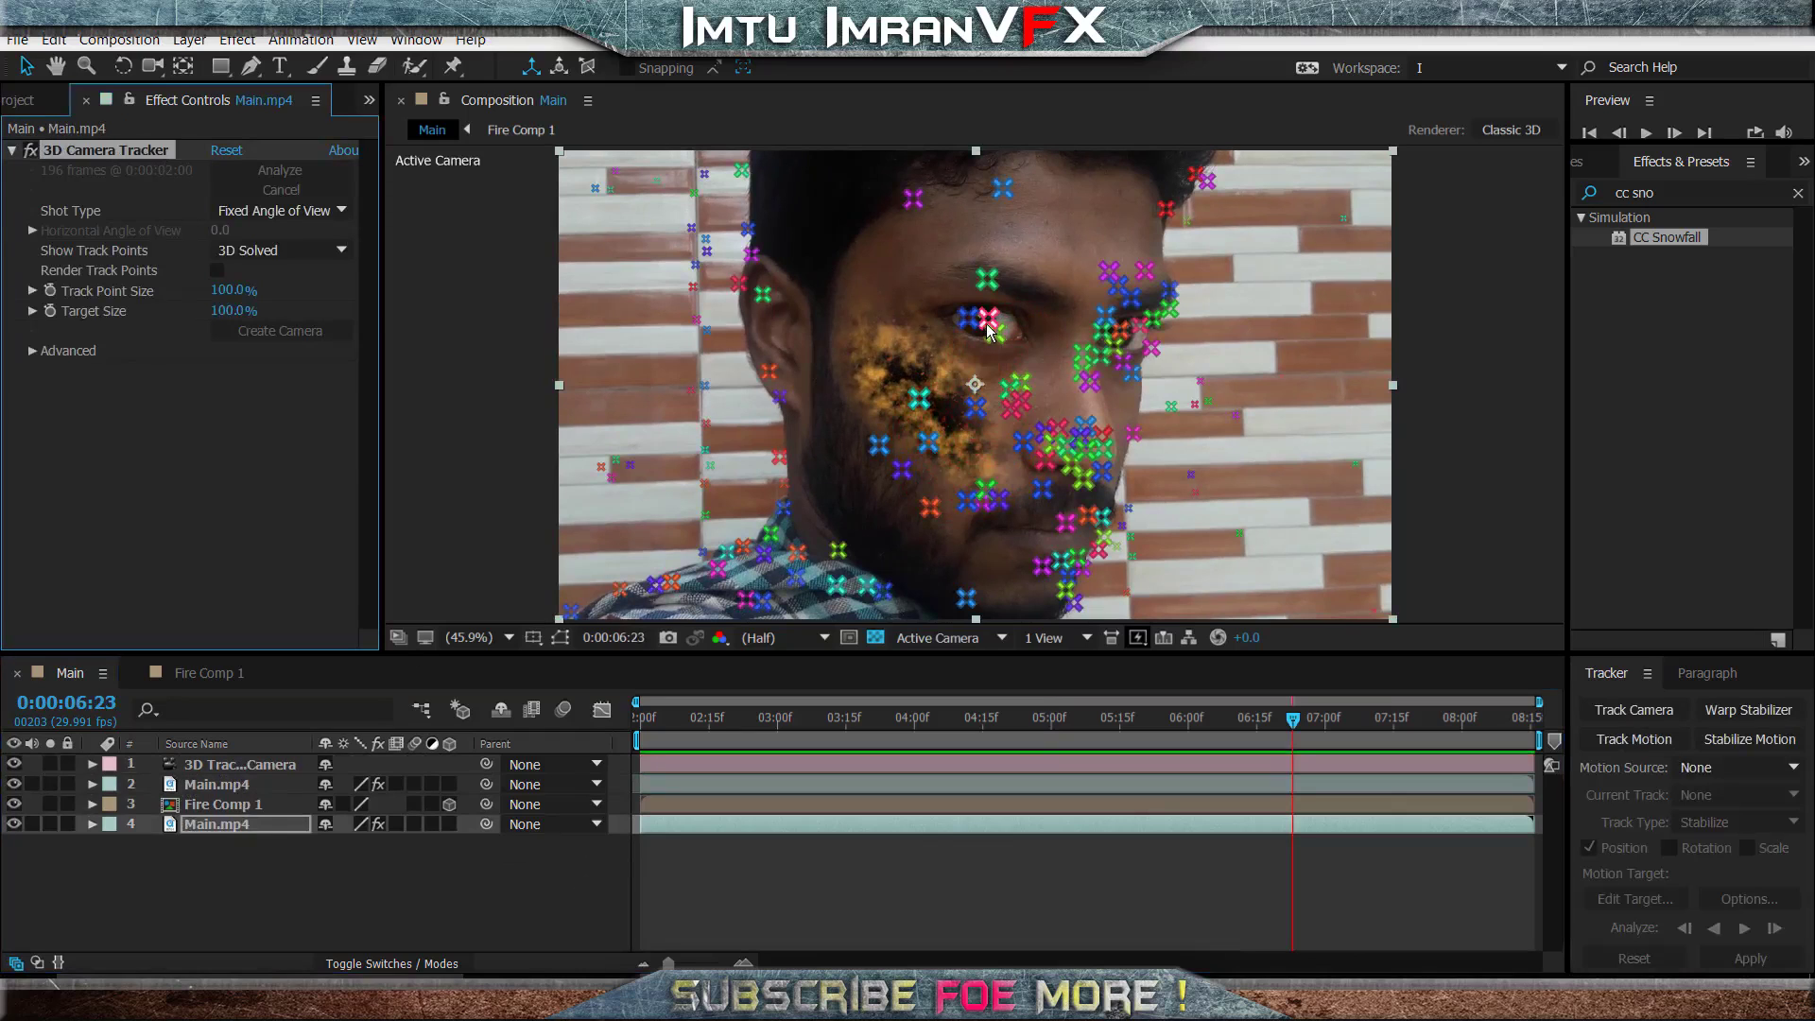
left_click_drag(1296, 722, 1189, 721)
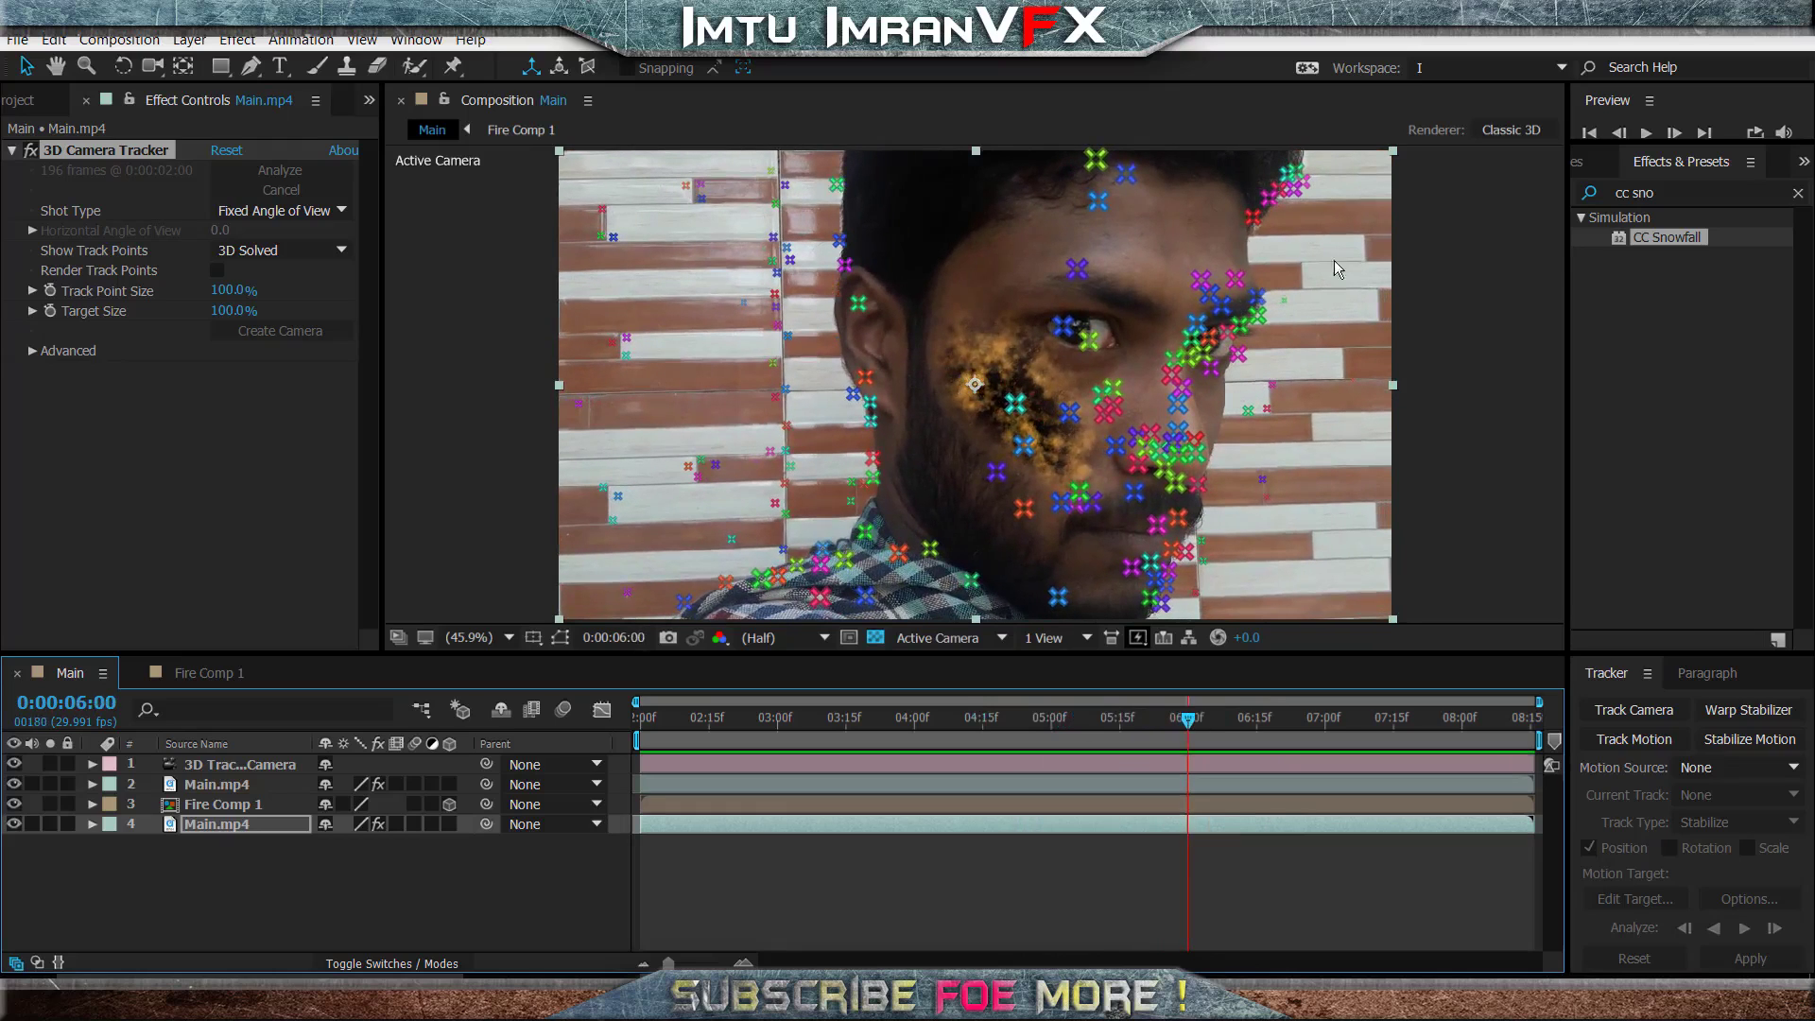
right_click(1064, 326)
left_click(1115, 363)
left_click(518, 909)
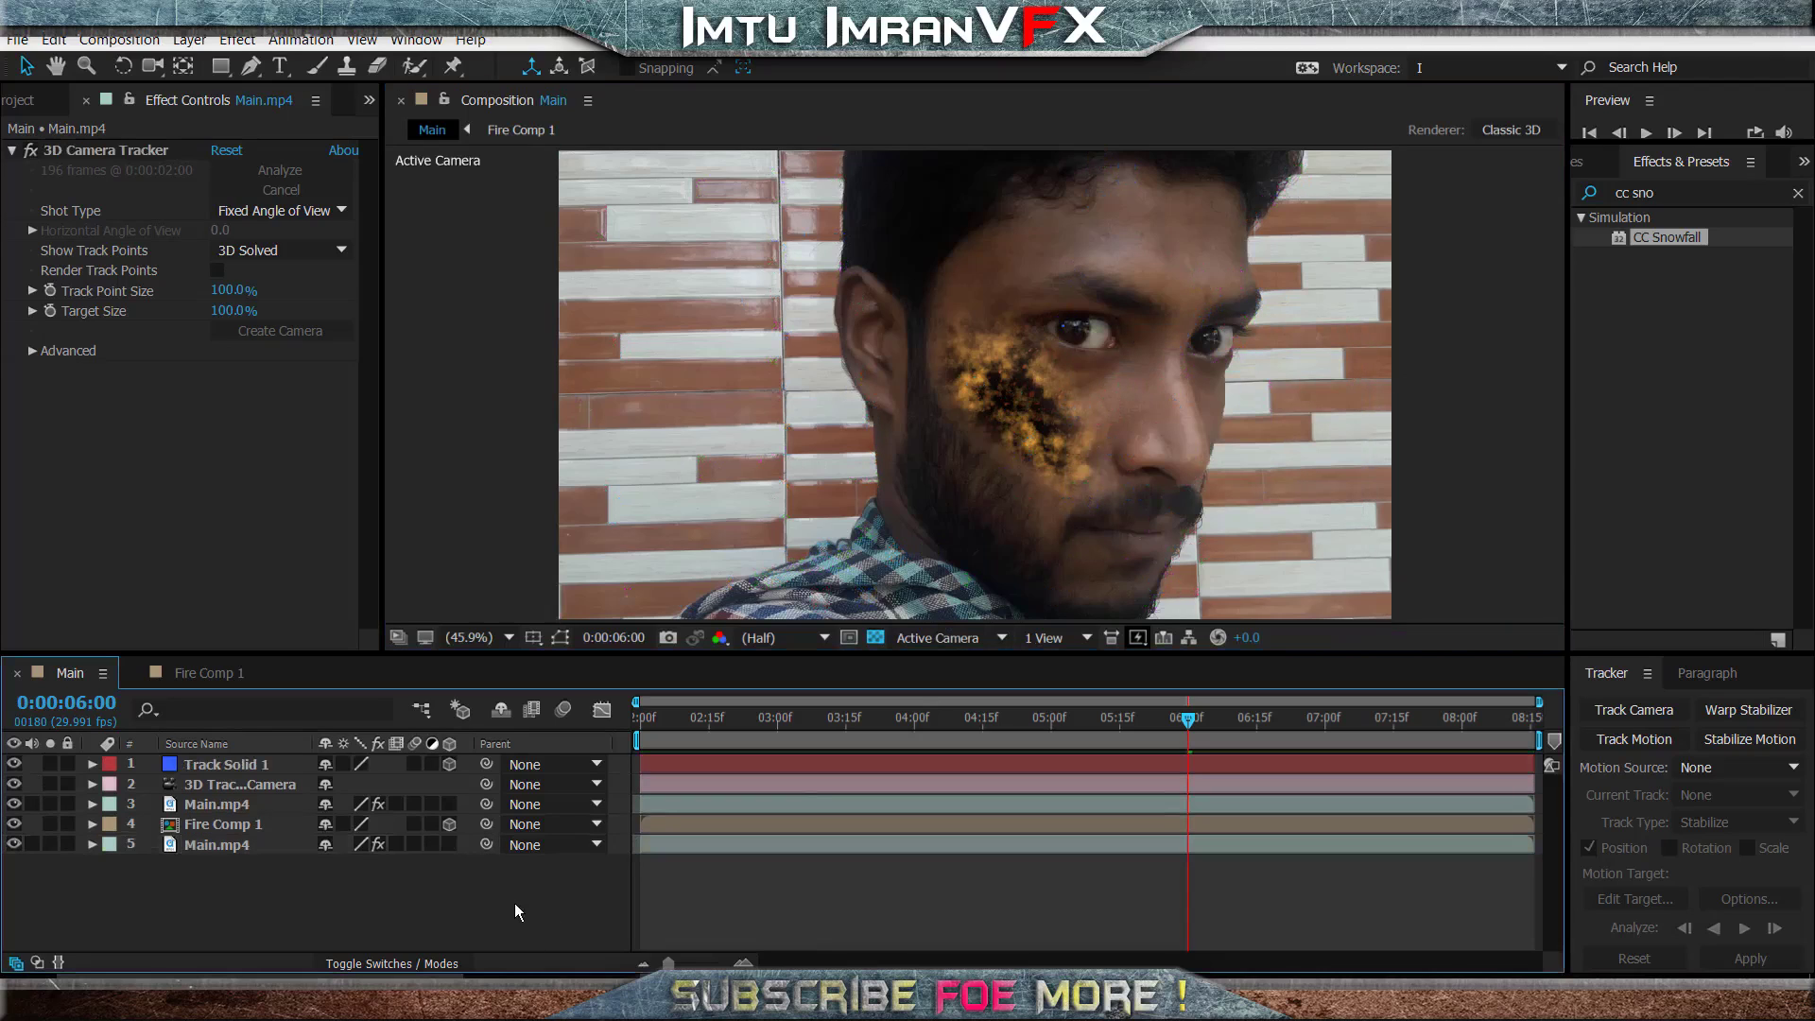
- Scale the new track solid to 1205% and preview how it follows the eye
left_click(206, 769)
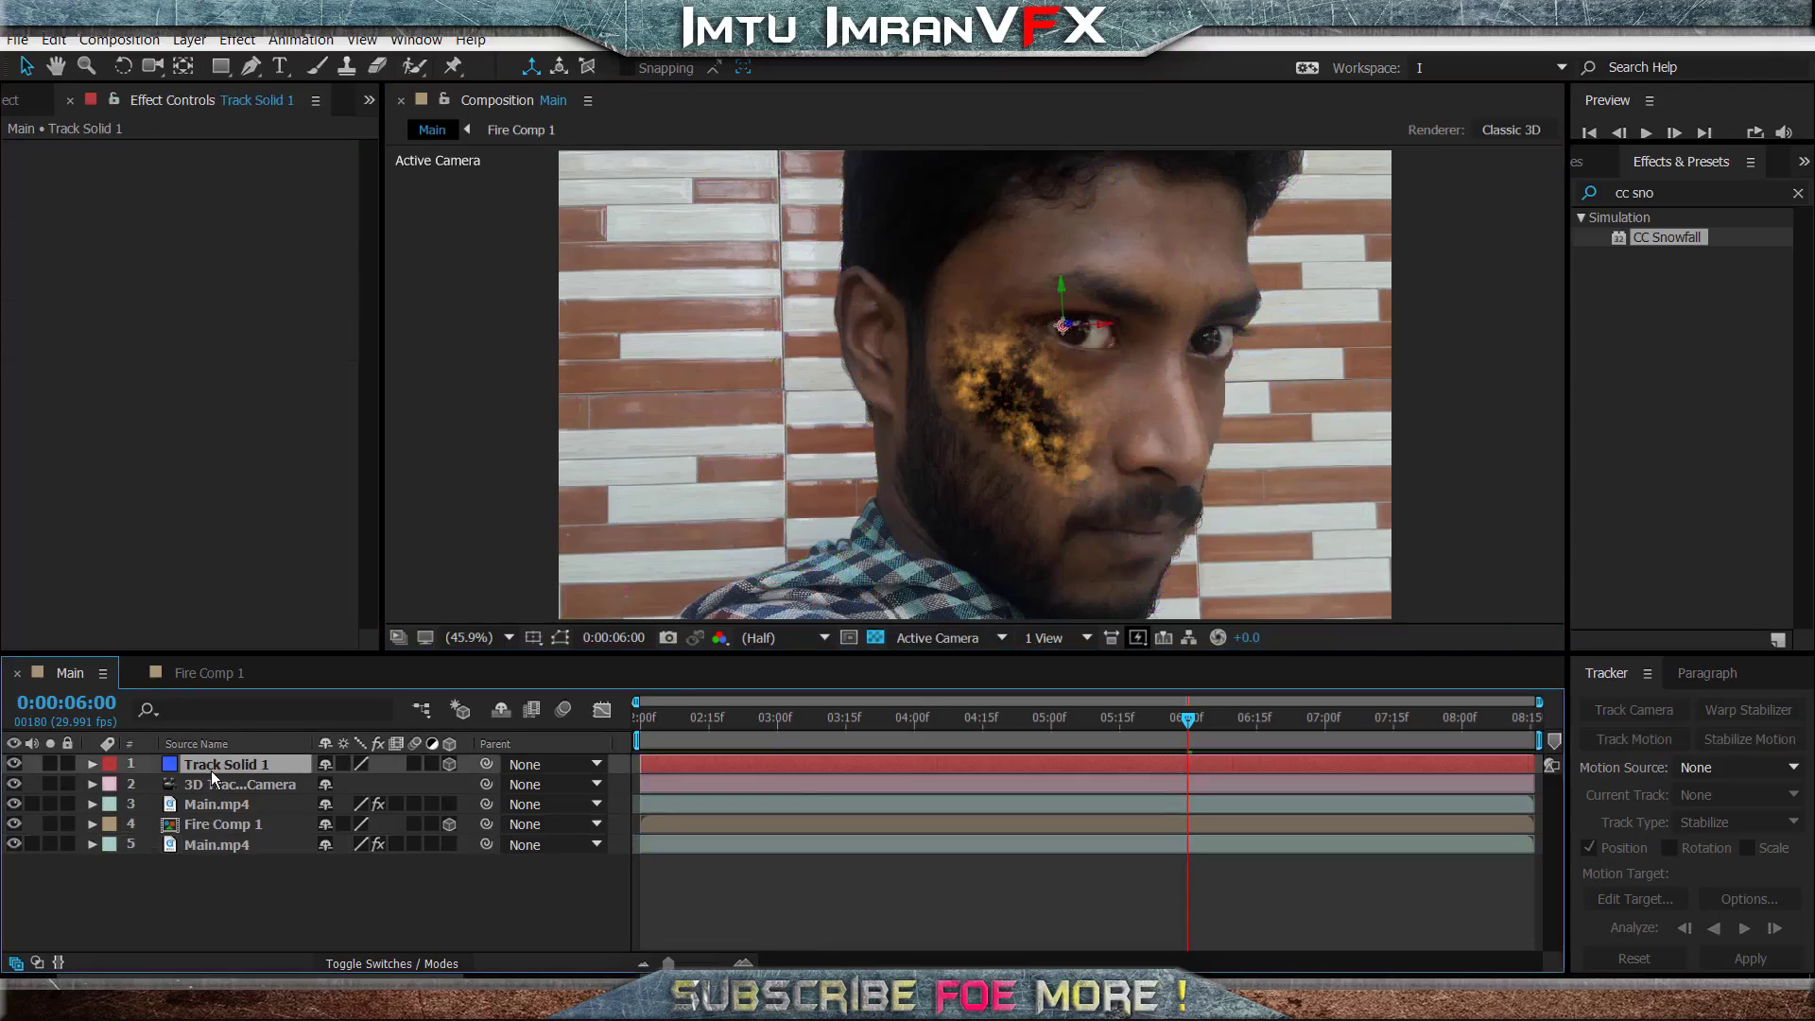
key("s")
left_click_drag(425, 787, 1810, 862)
left_click(401, 919)
key("space")
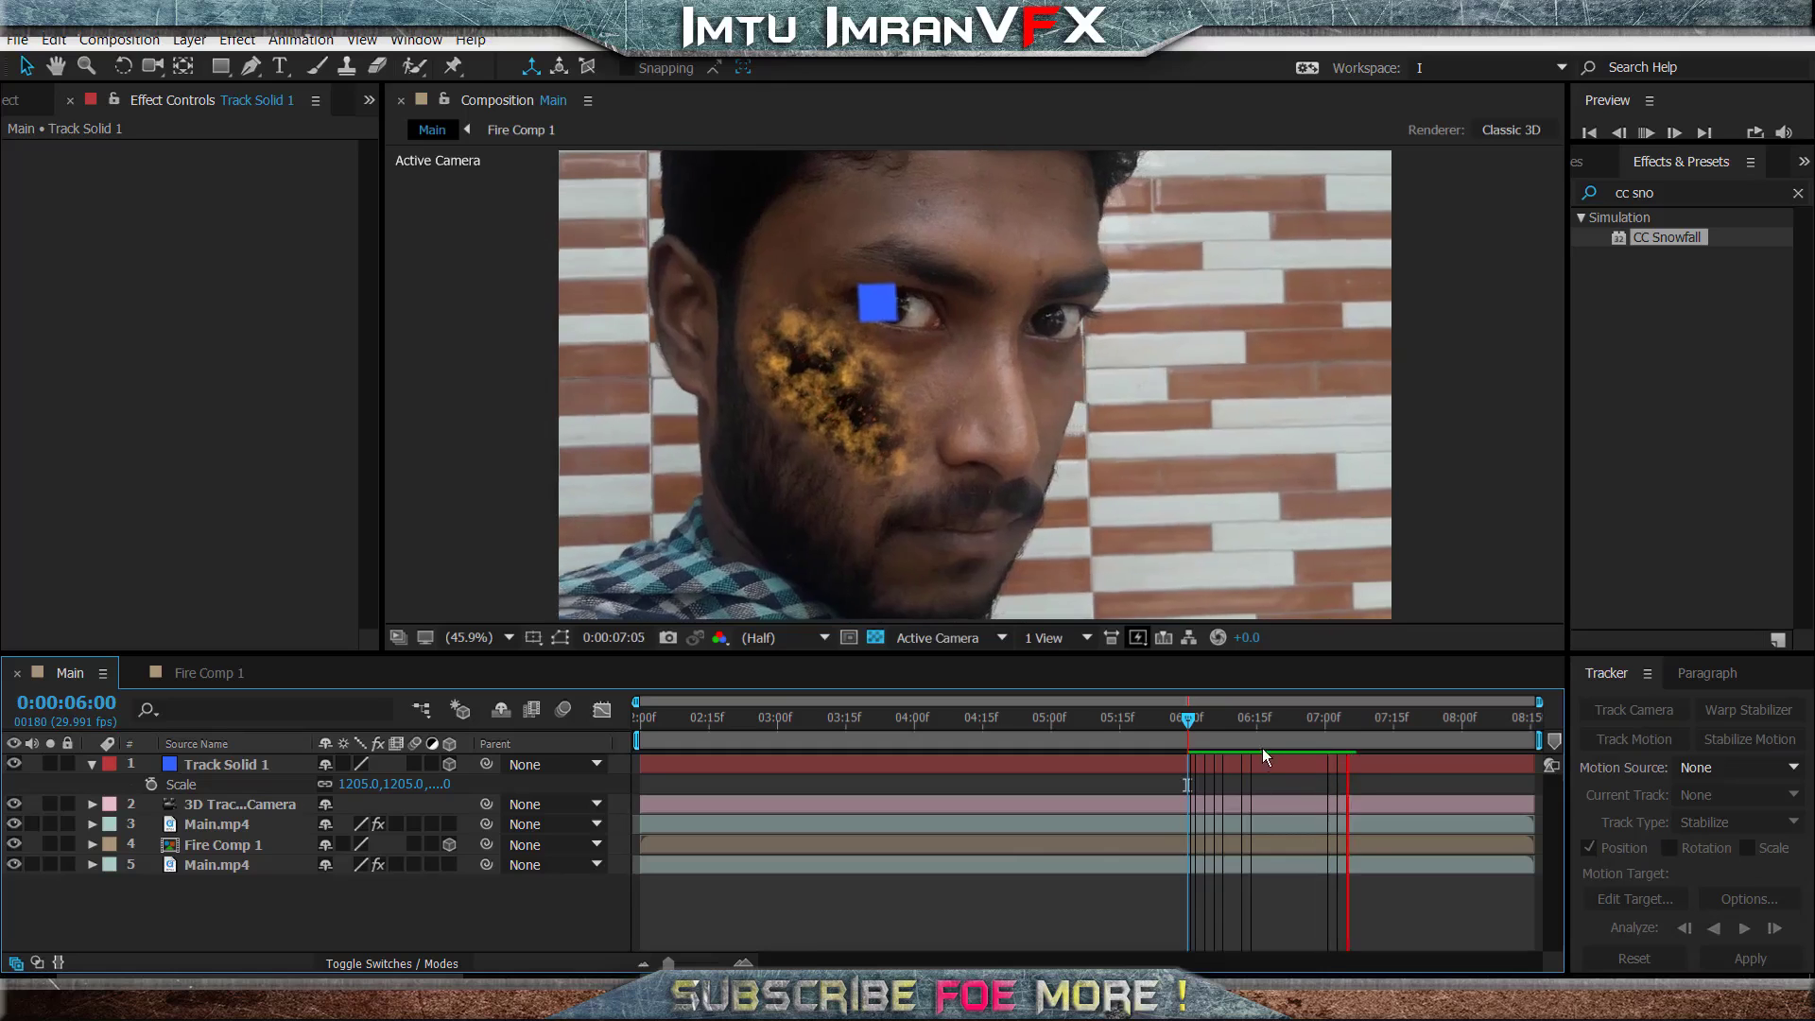
- Move to 0:00:06:07, rename the track solid as Left and collapse its Scale property
left_click_drag(1390, 720, 1221, 718)
left_click(202, 865)
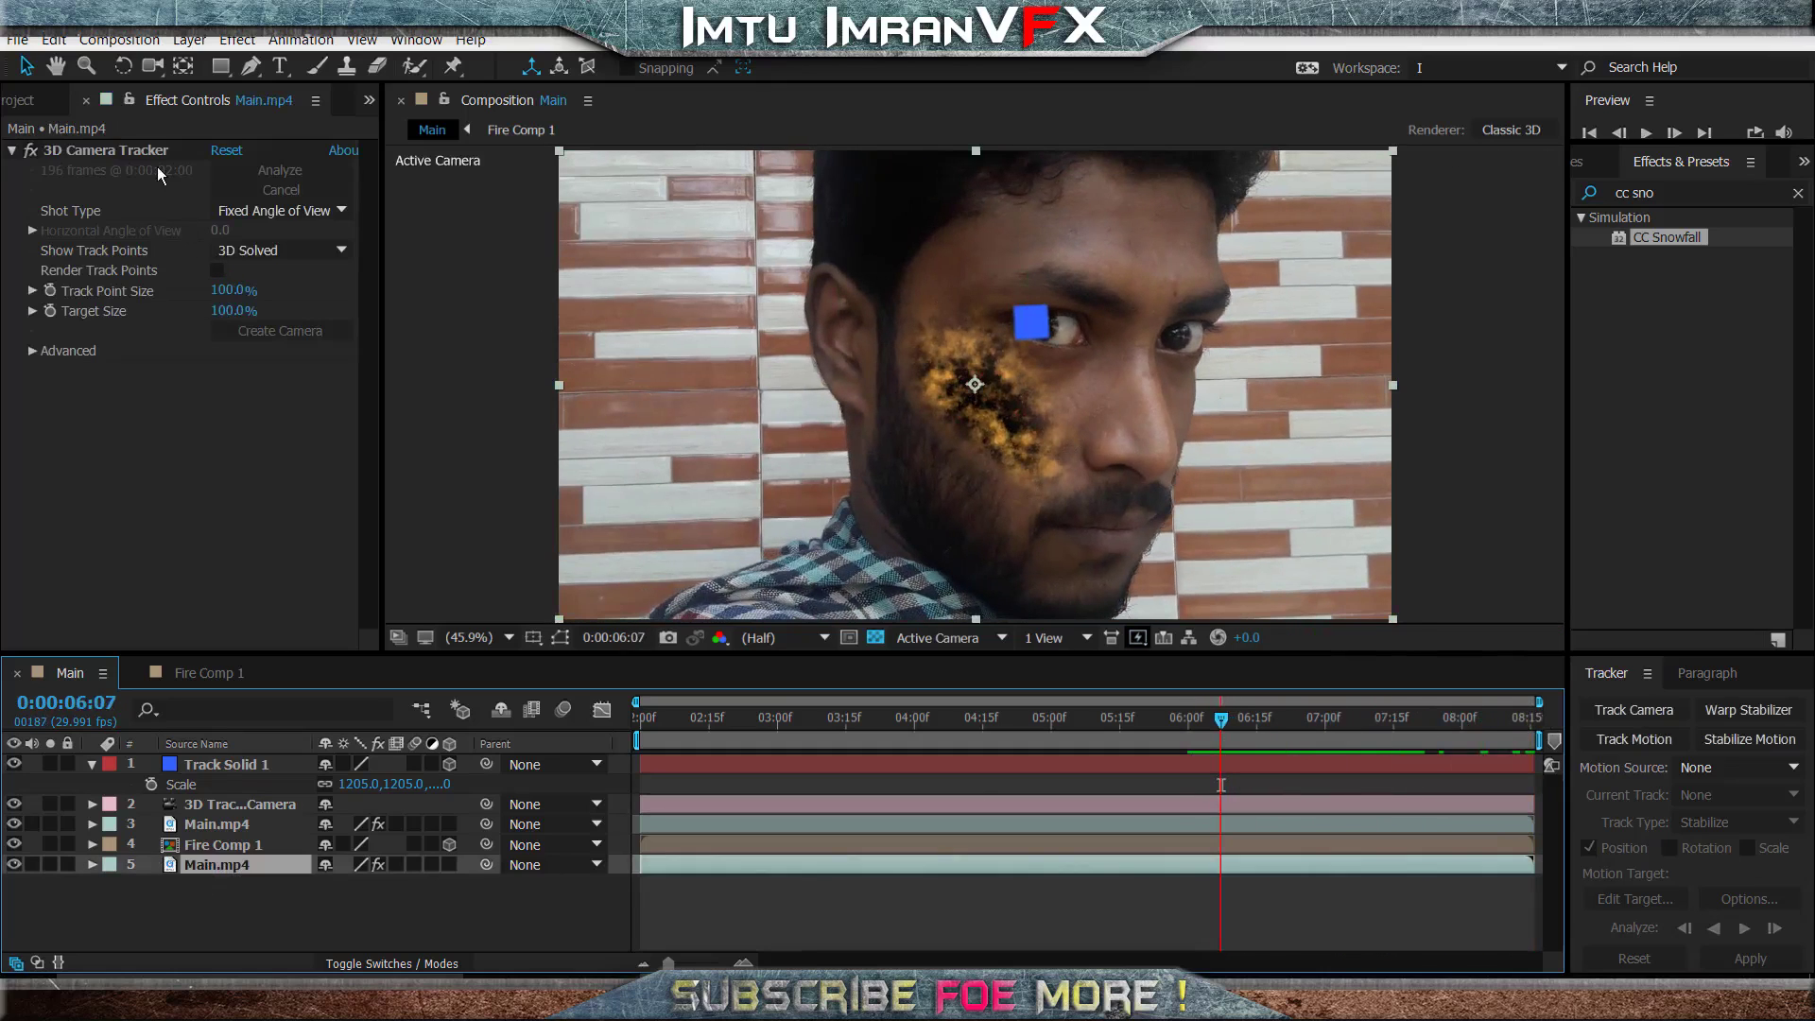
left_click(216, 763)
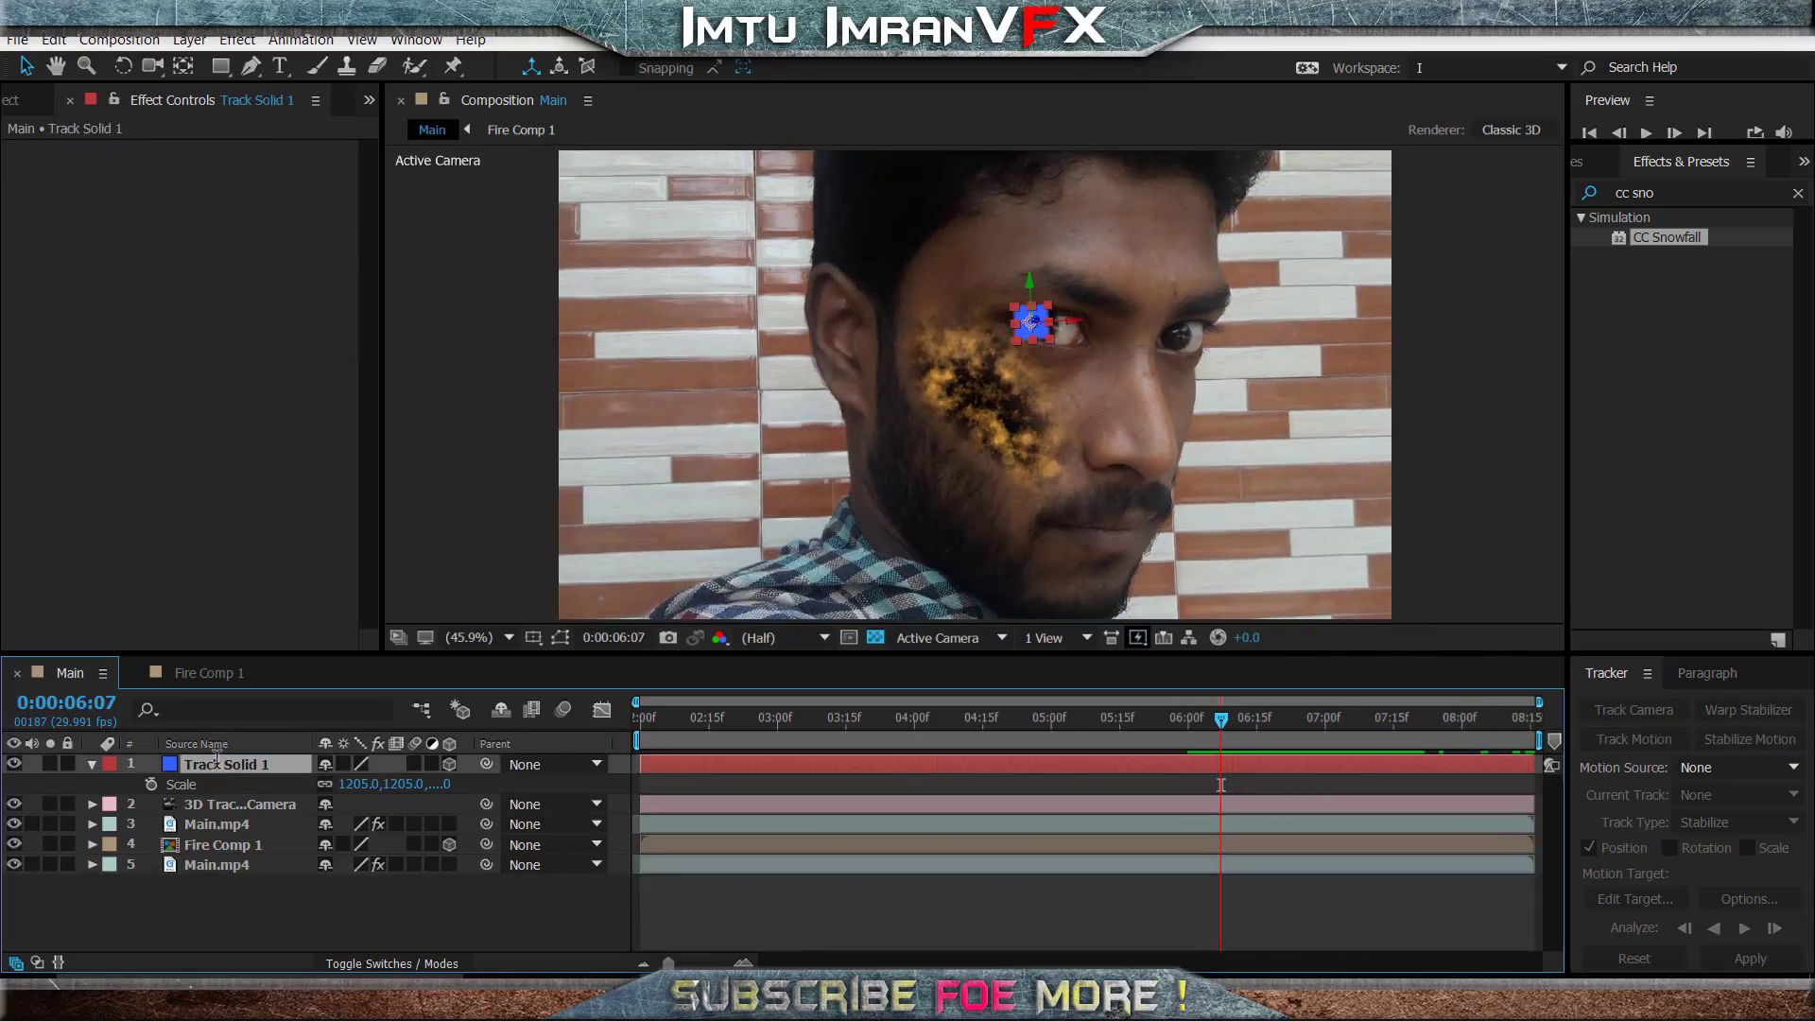
key("Return")
type("Left")
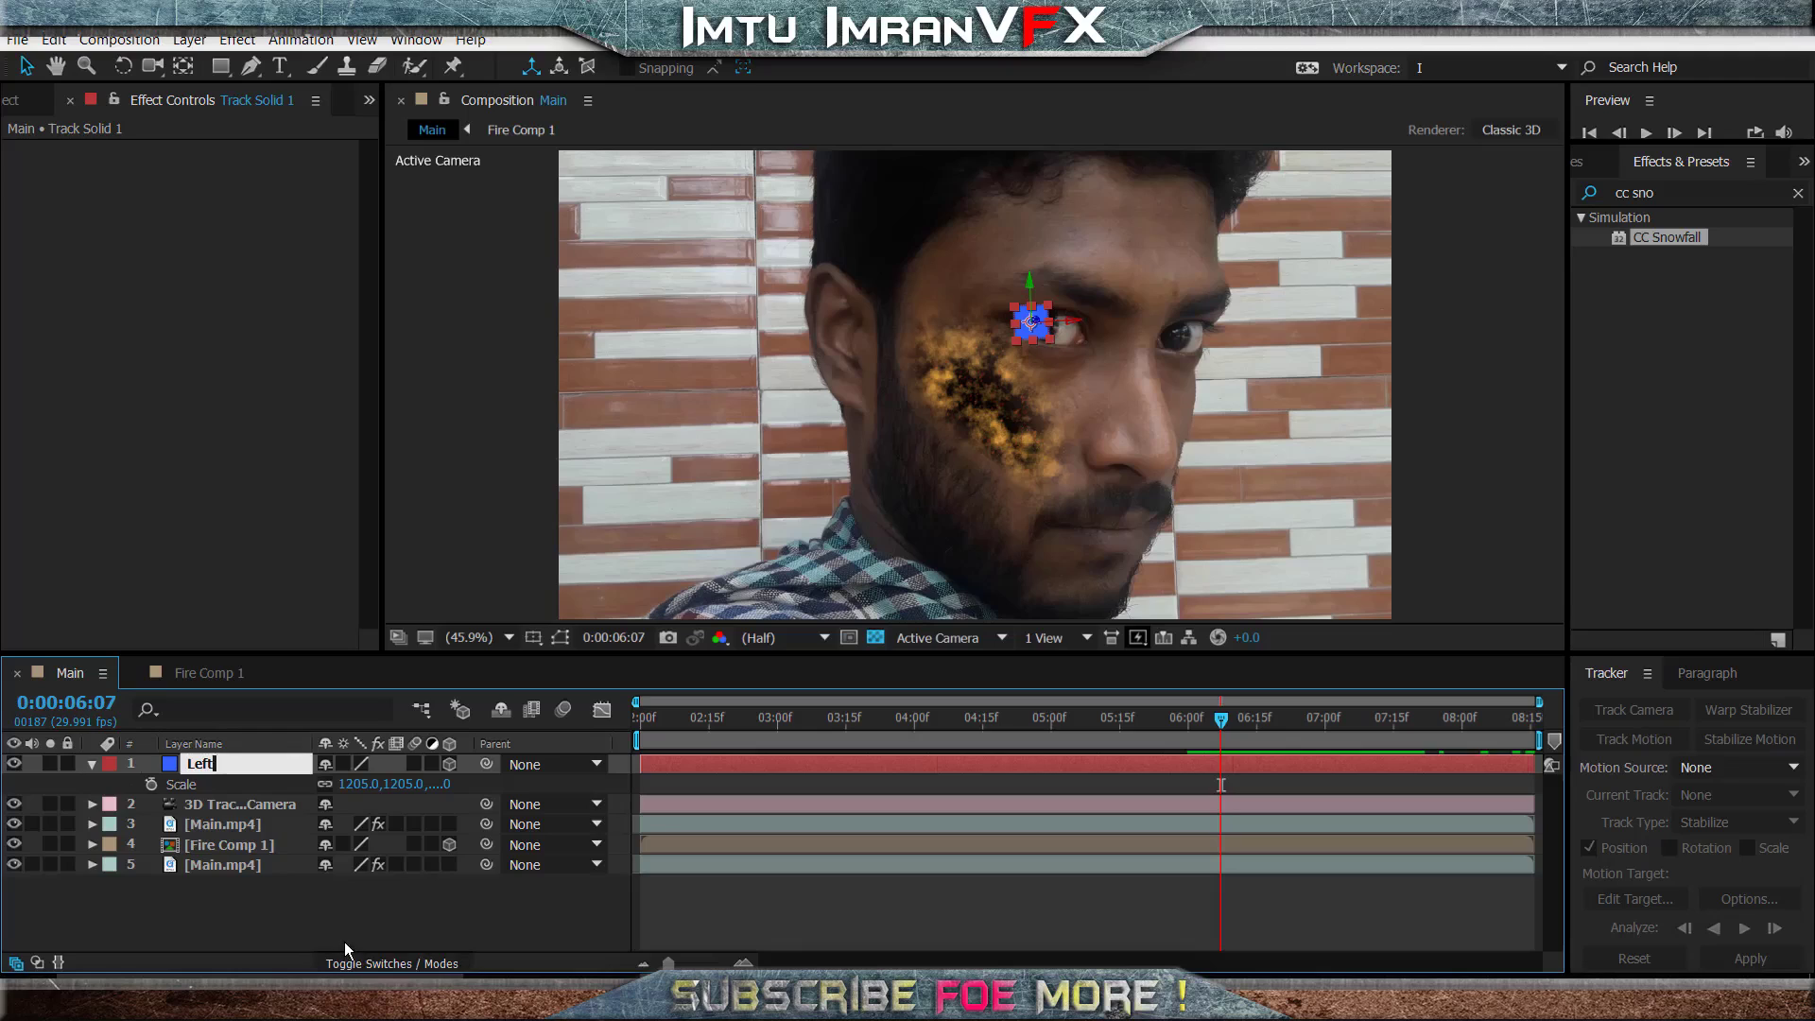
key("Return")
key("s")
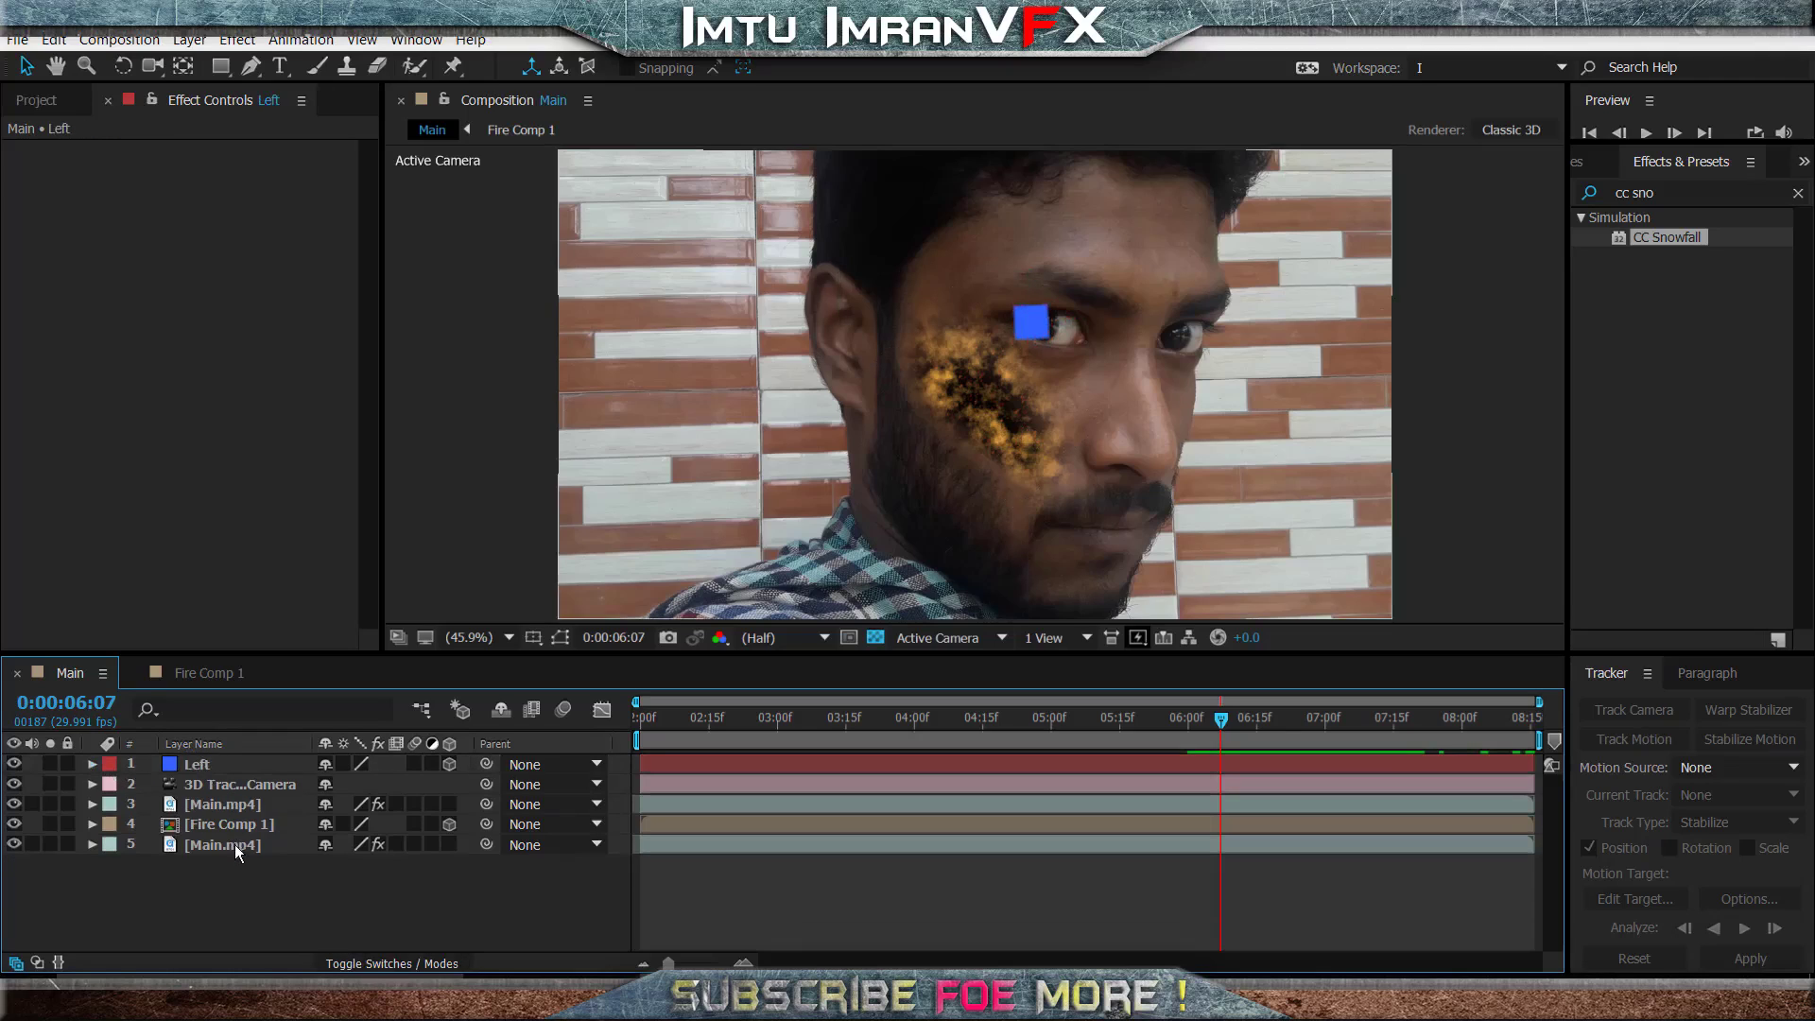
- Create a second track solid from the 3D Camera Tracker point on the other eye, using the bottom Main.mp4 layer
left_click(238, 840)
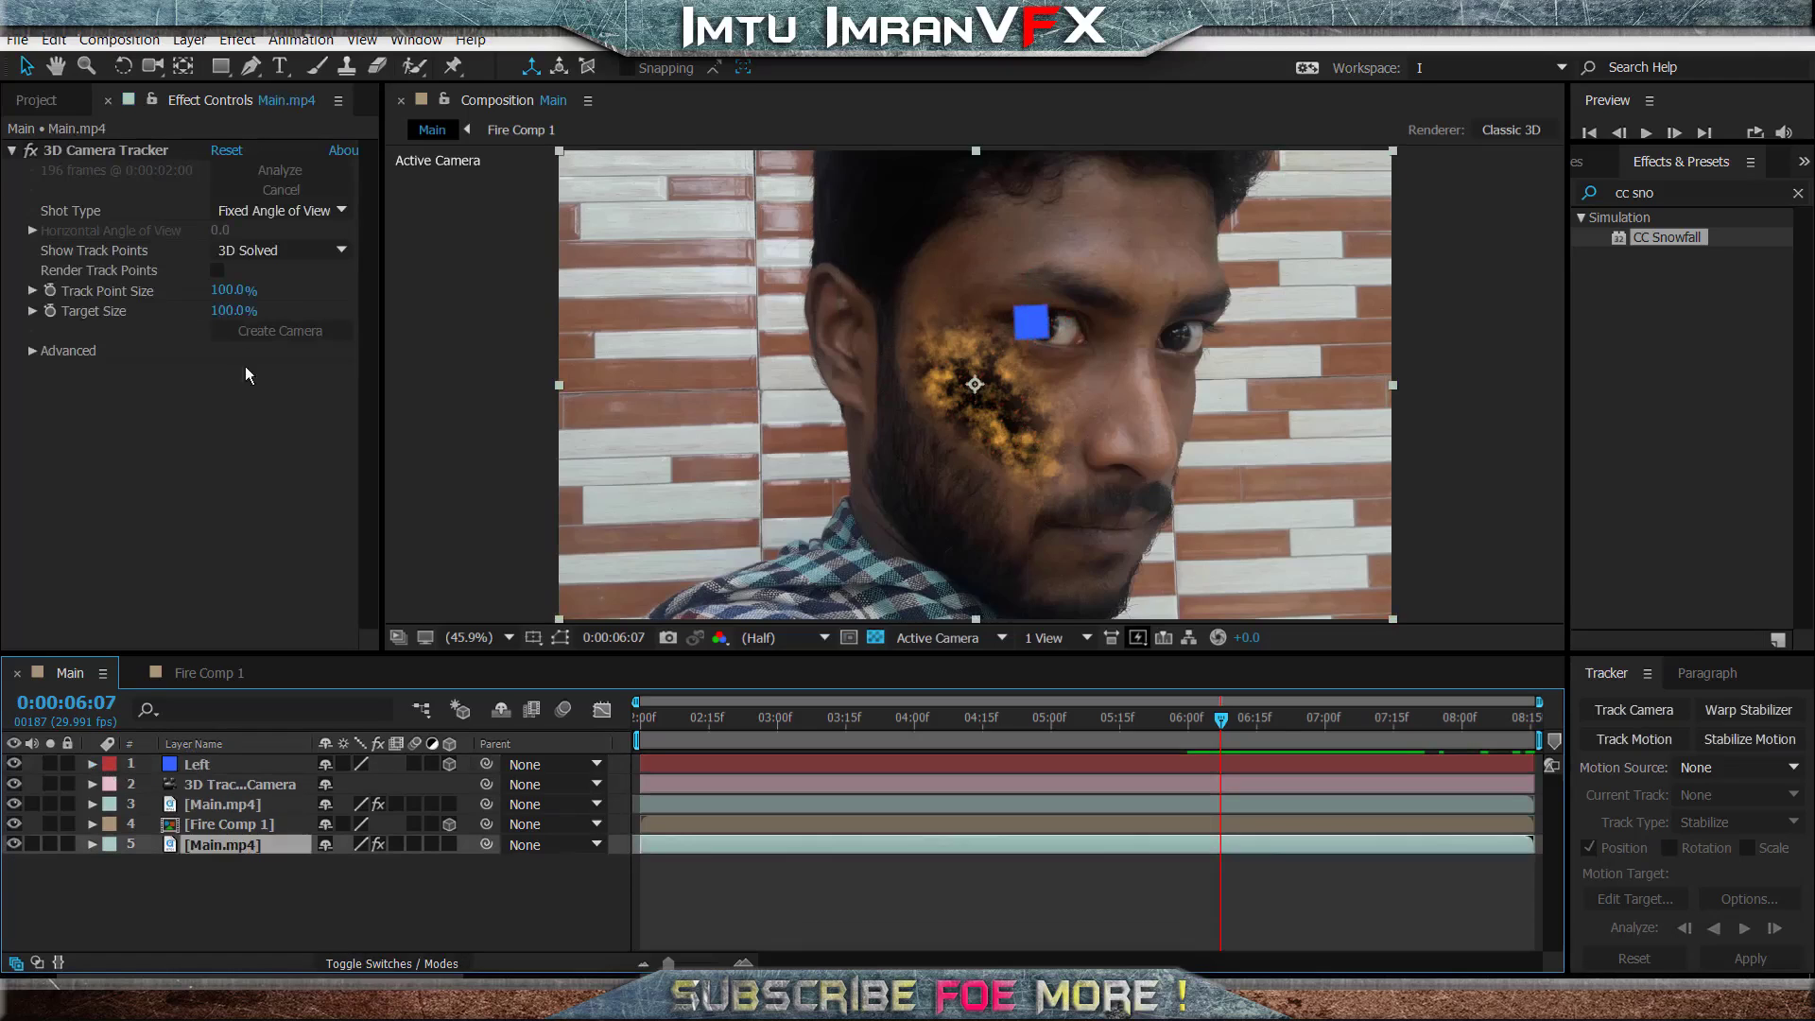
left_click(144, 150)
right_click(1185, 340)
left_click(1239, 370)
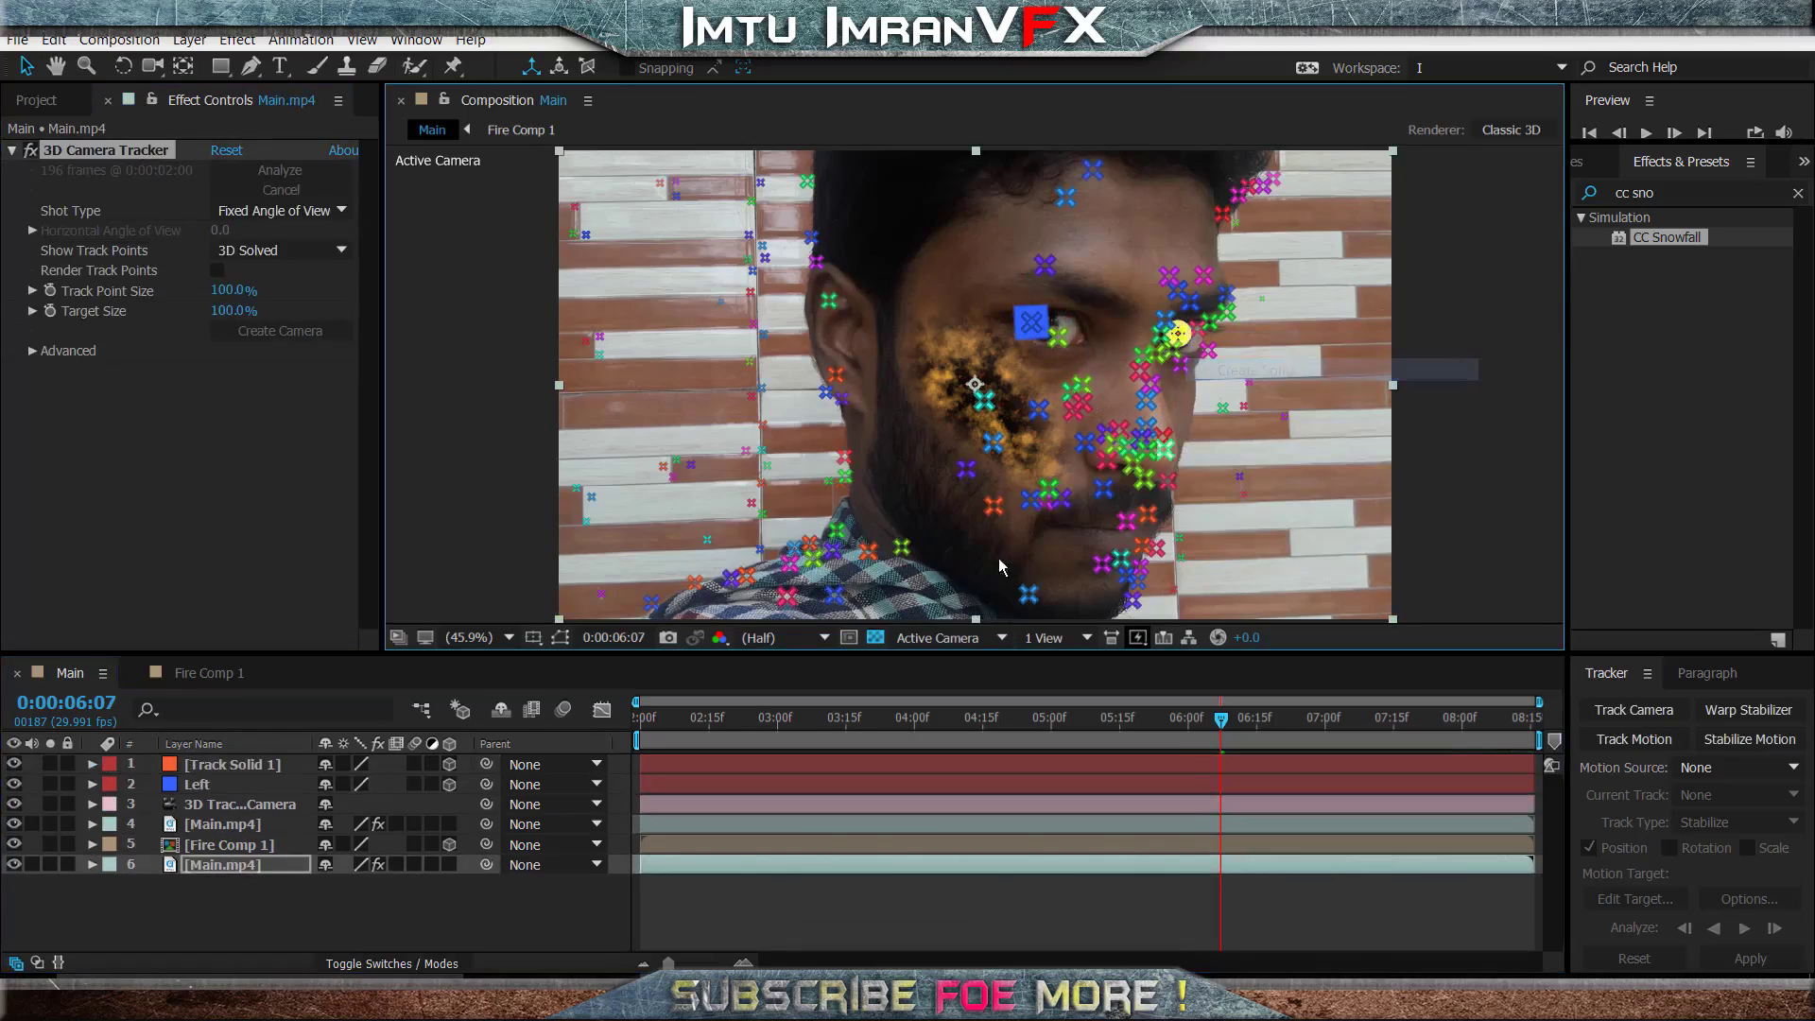
left_click(289, 921)
- Rename the second track solid as Right
left_click(275, 764)
key("Return")
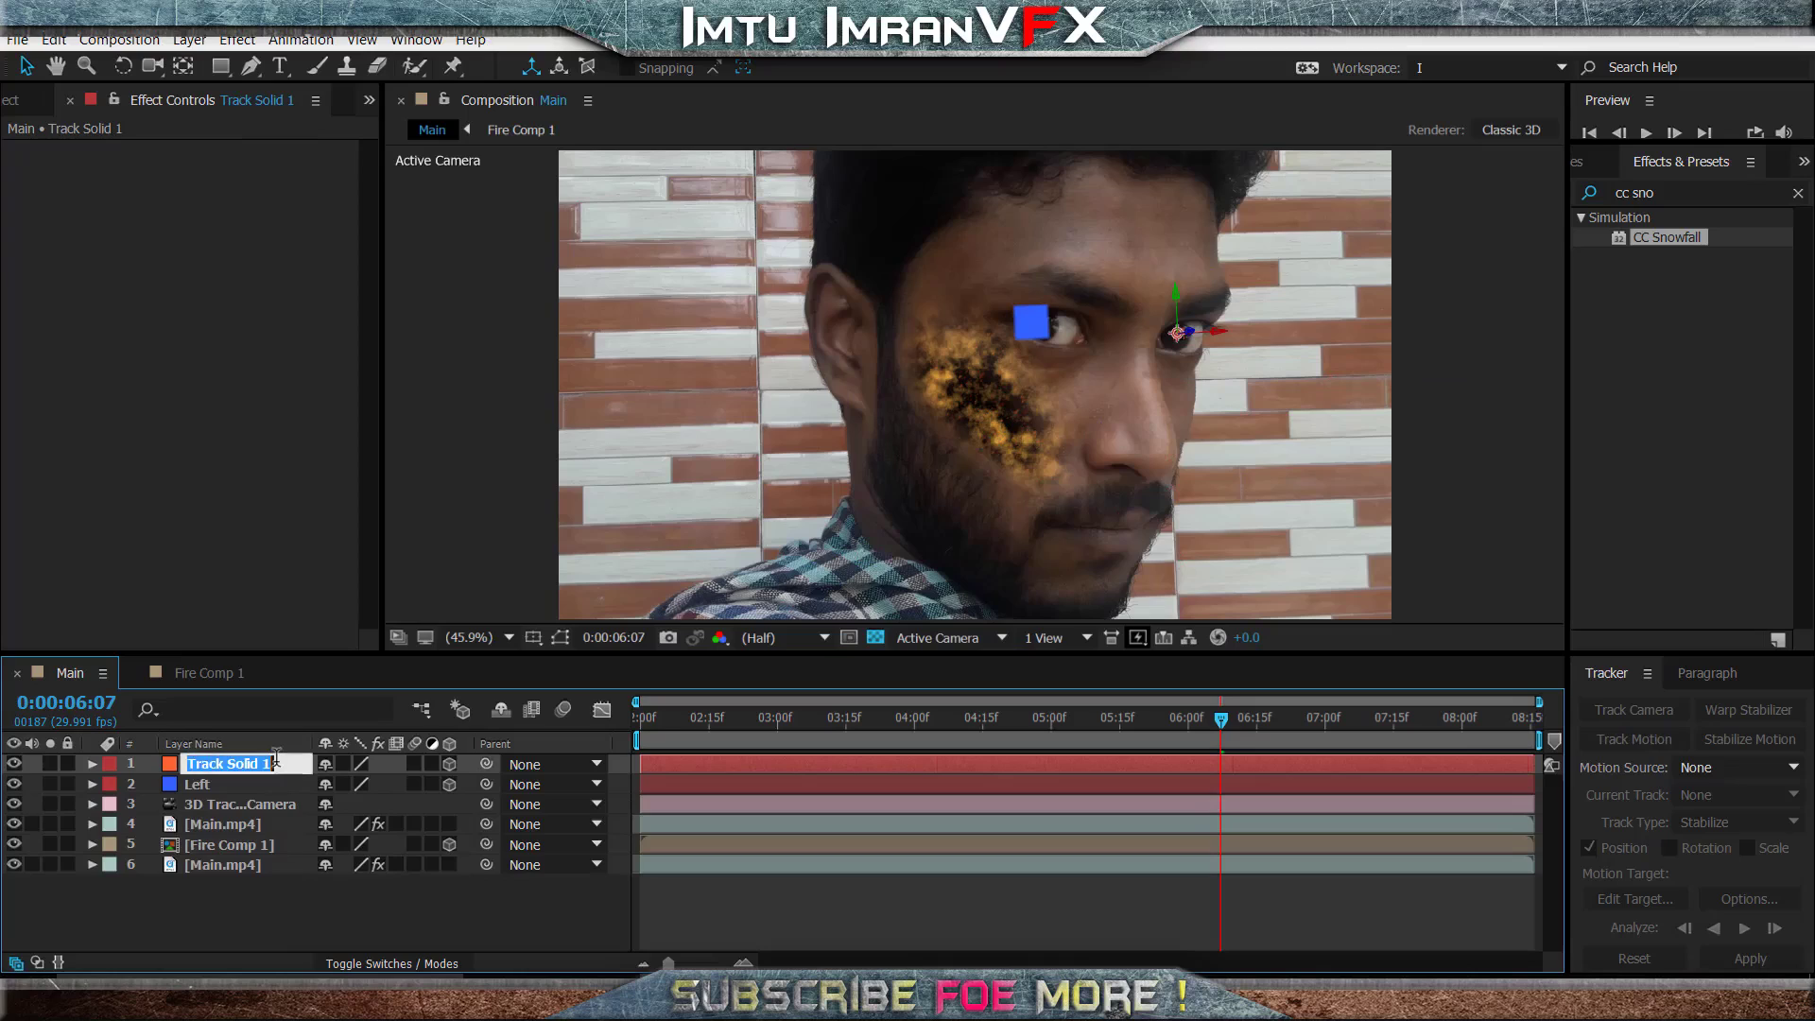
type("Right")
key("Return")
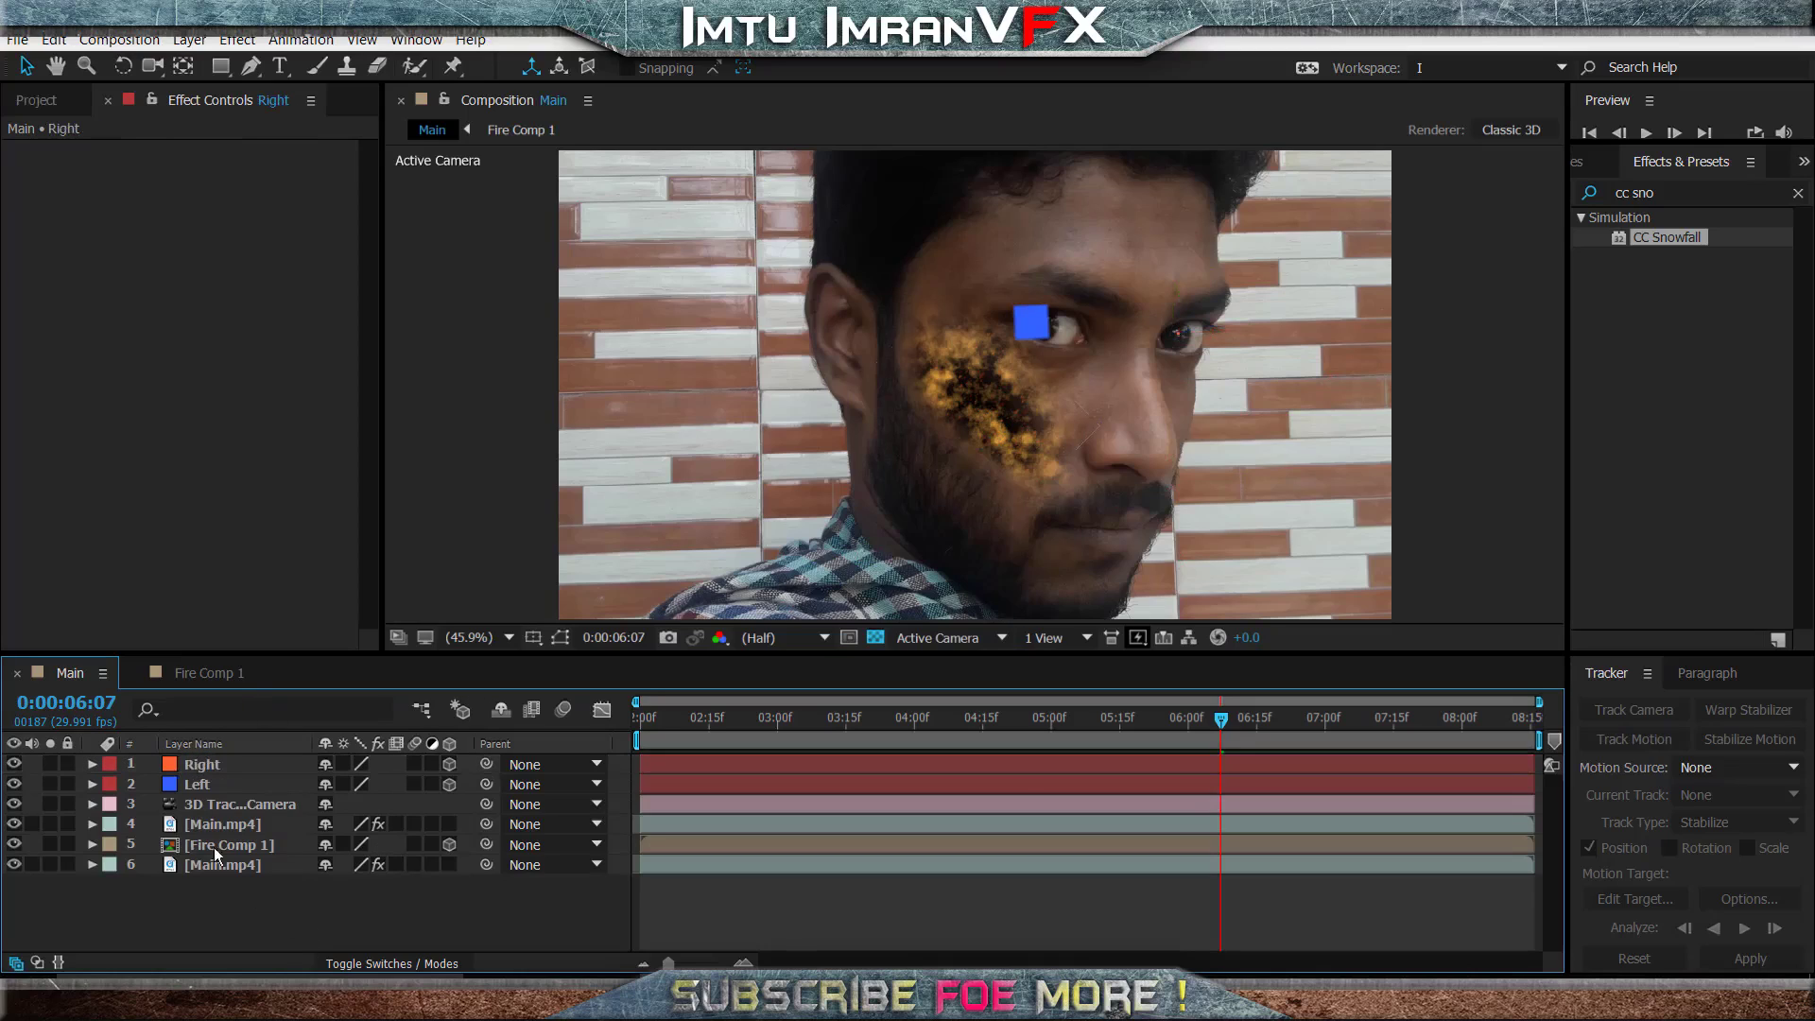
- Scale the Right solid to 1268% and preview both eye solids to the end of the clip
left_click(214, 764)
key("s")
left_click_drag(436, 787, 1812, 786)
left_click(346, 911)
key("space")
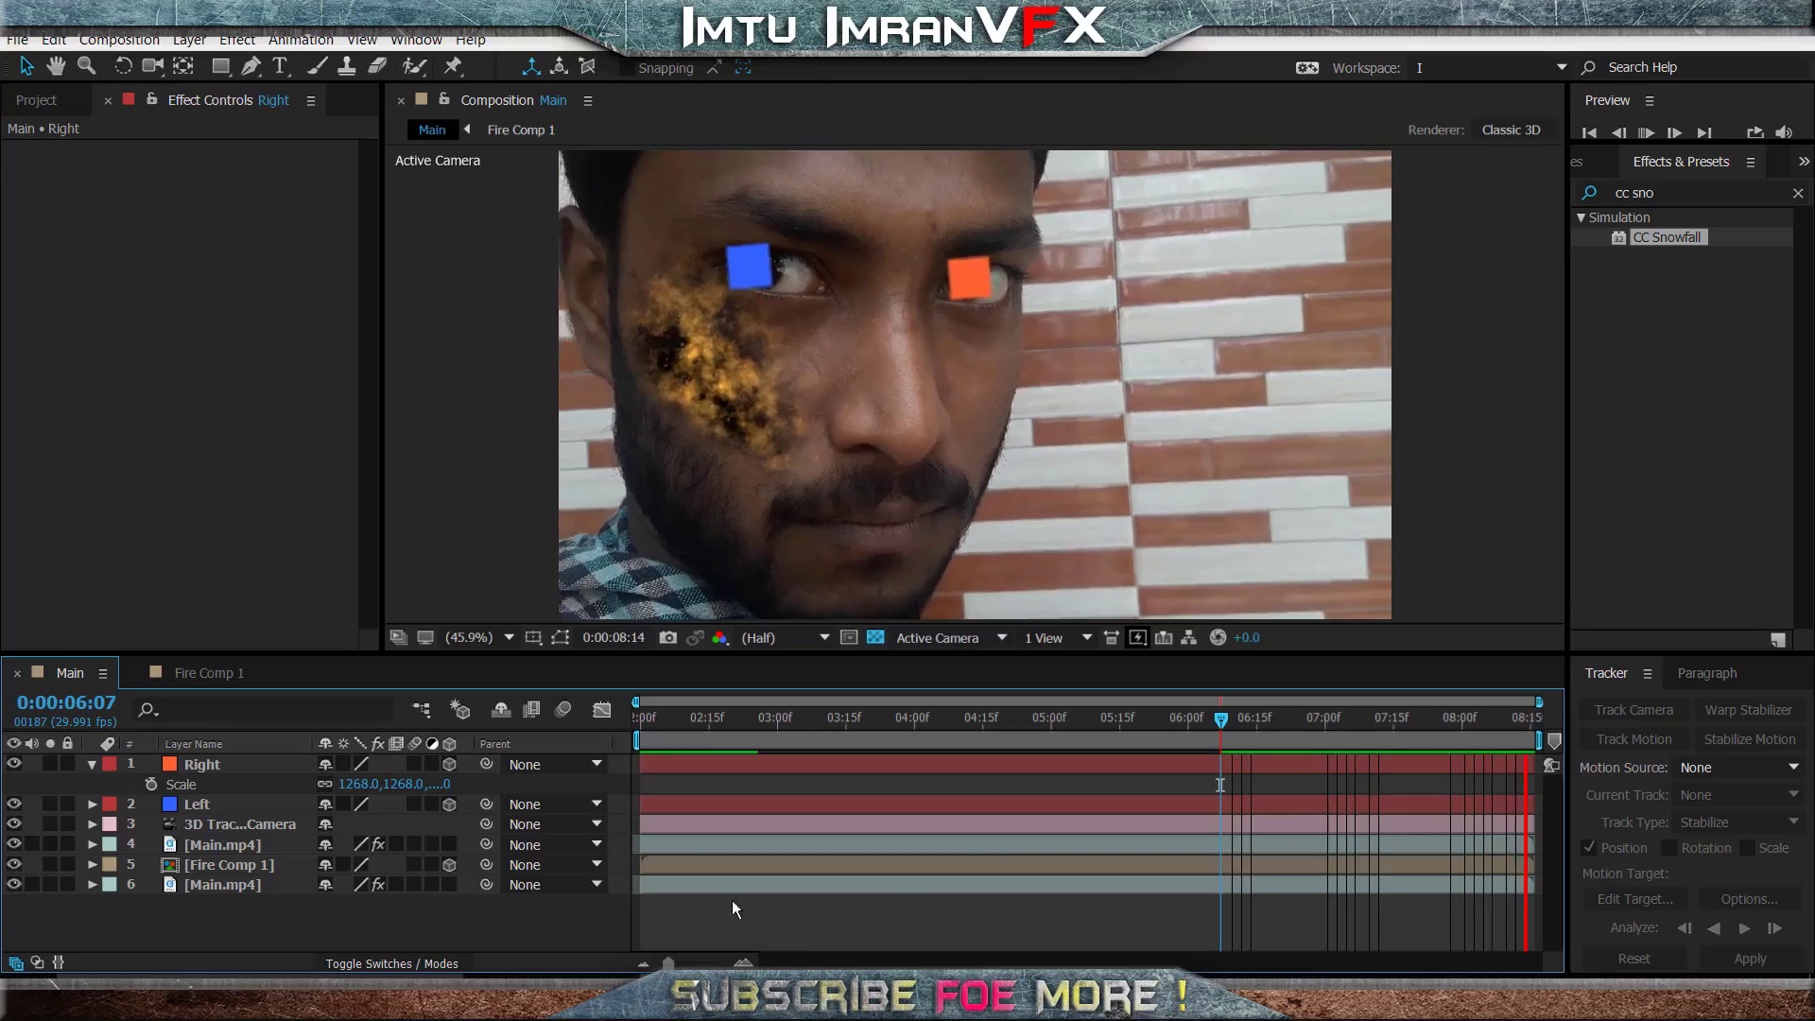
- Review both eye solids from 0:00:03:22 to 0:00:08:05 and hide the Right and Left layers
left_click_drag(1040, 737, 878, 743)
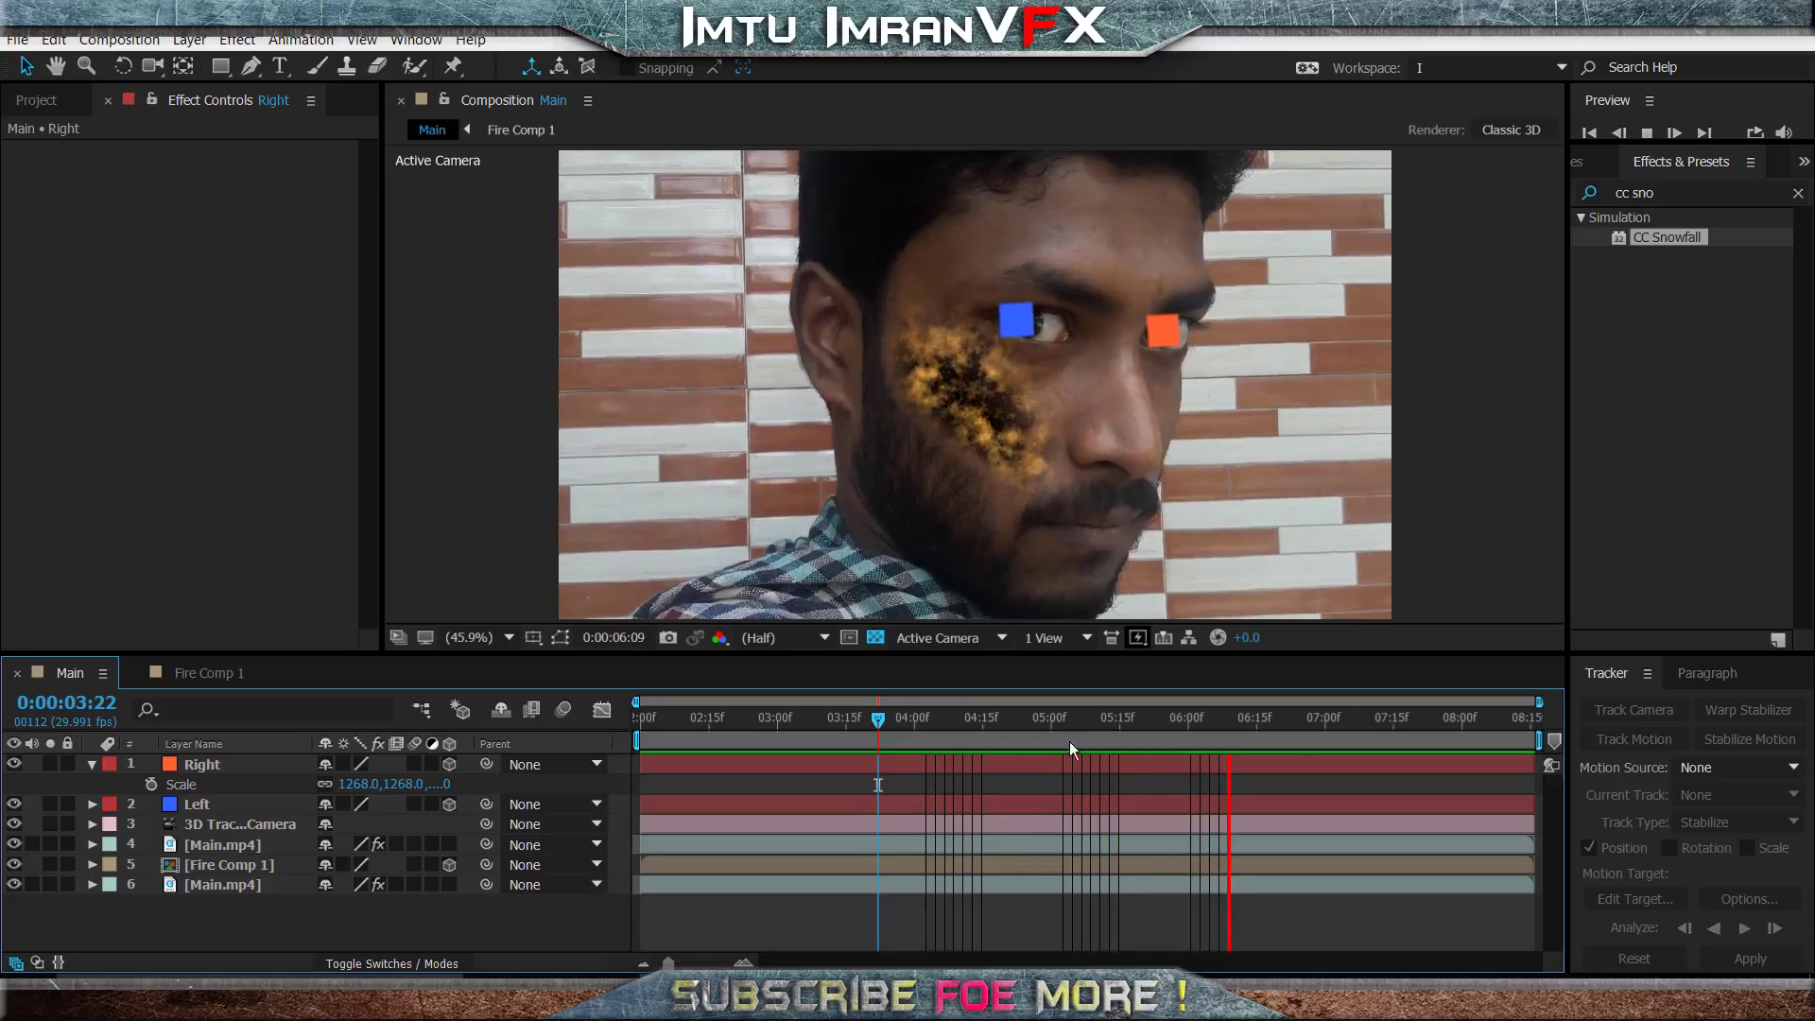
left_click(1178, 716)
left_click_drag(1229, 717, 1485, 719)
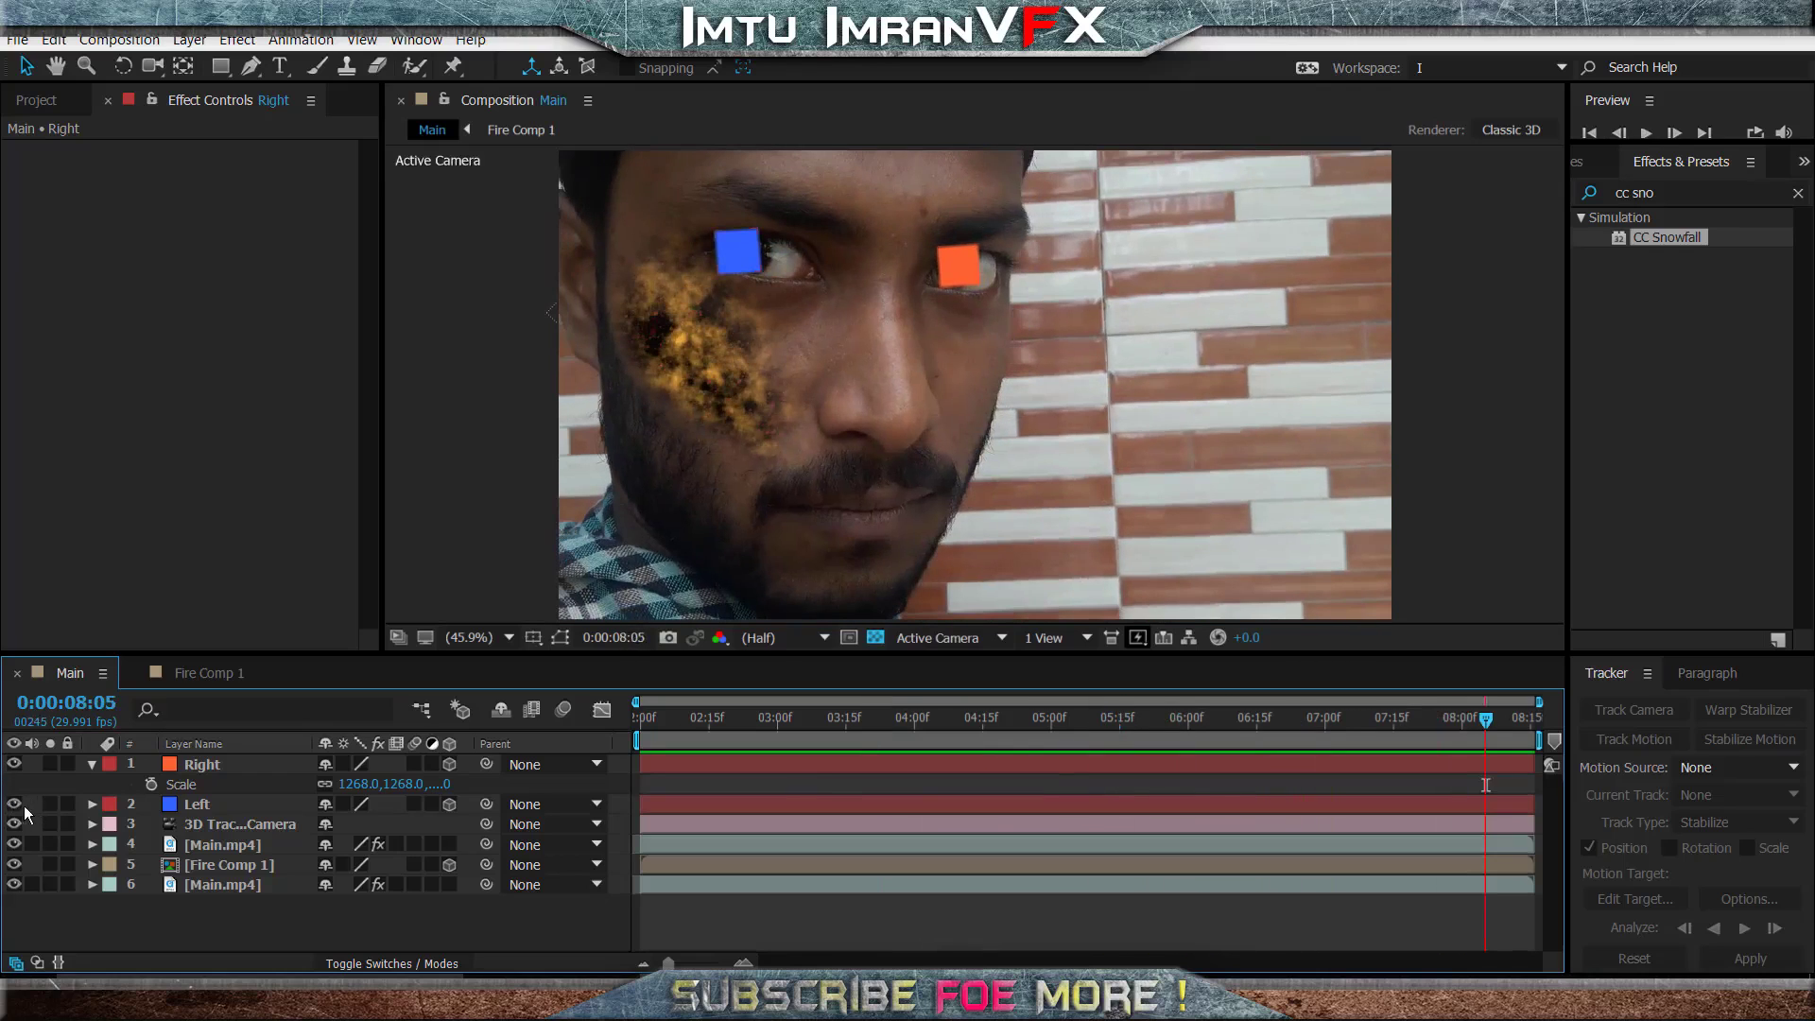
left_click(14, 763)
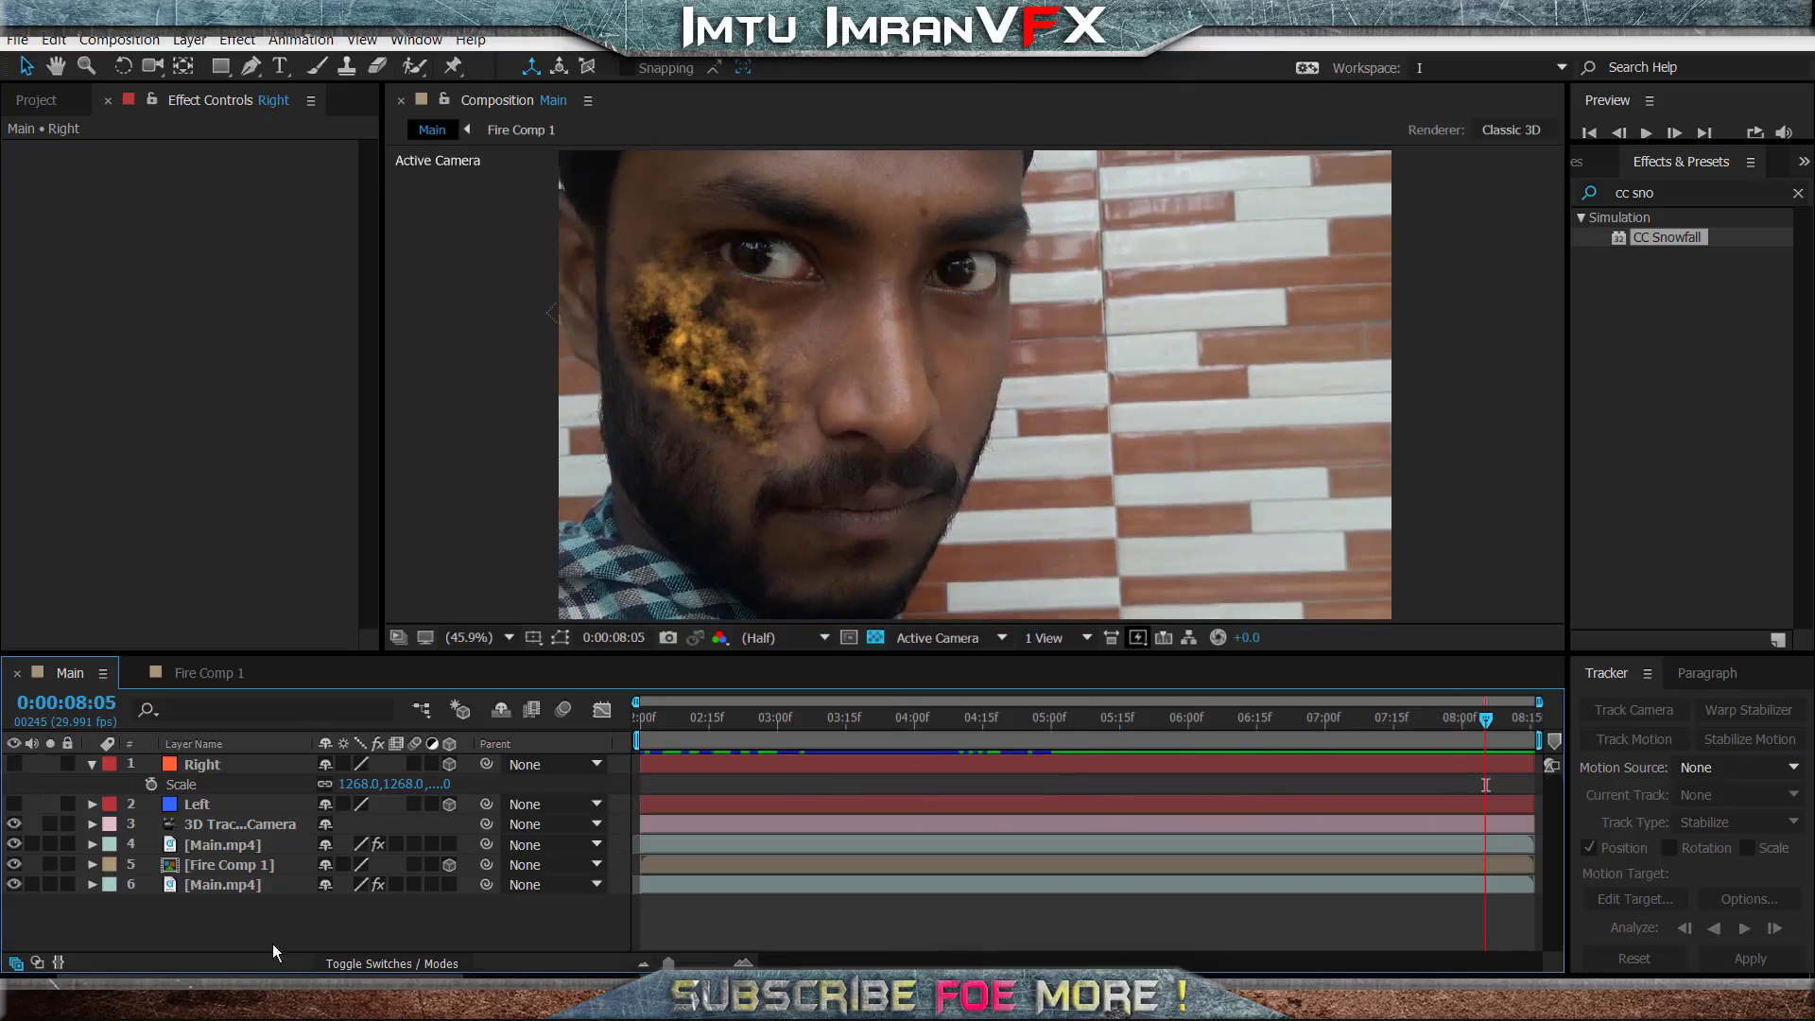
- Create a 1920 × 1080 px solid named Eye in light gray B1B1B1
left_click(91, 764)
right_click(365, 924)
mouse_move(454, 727)
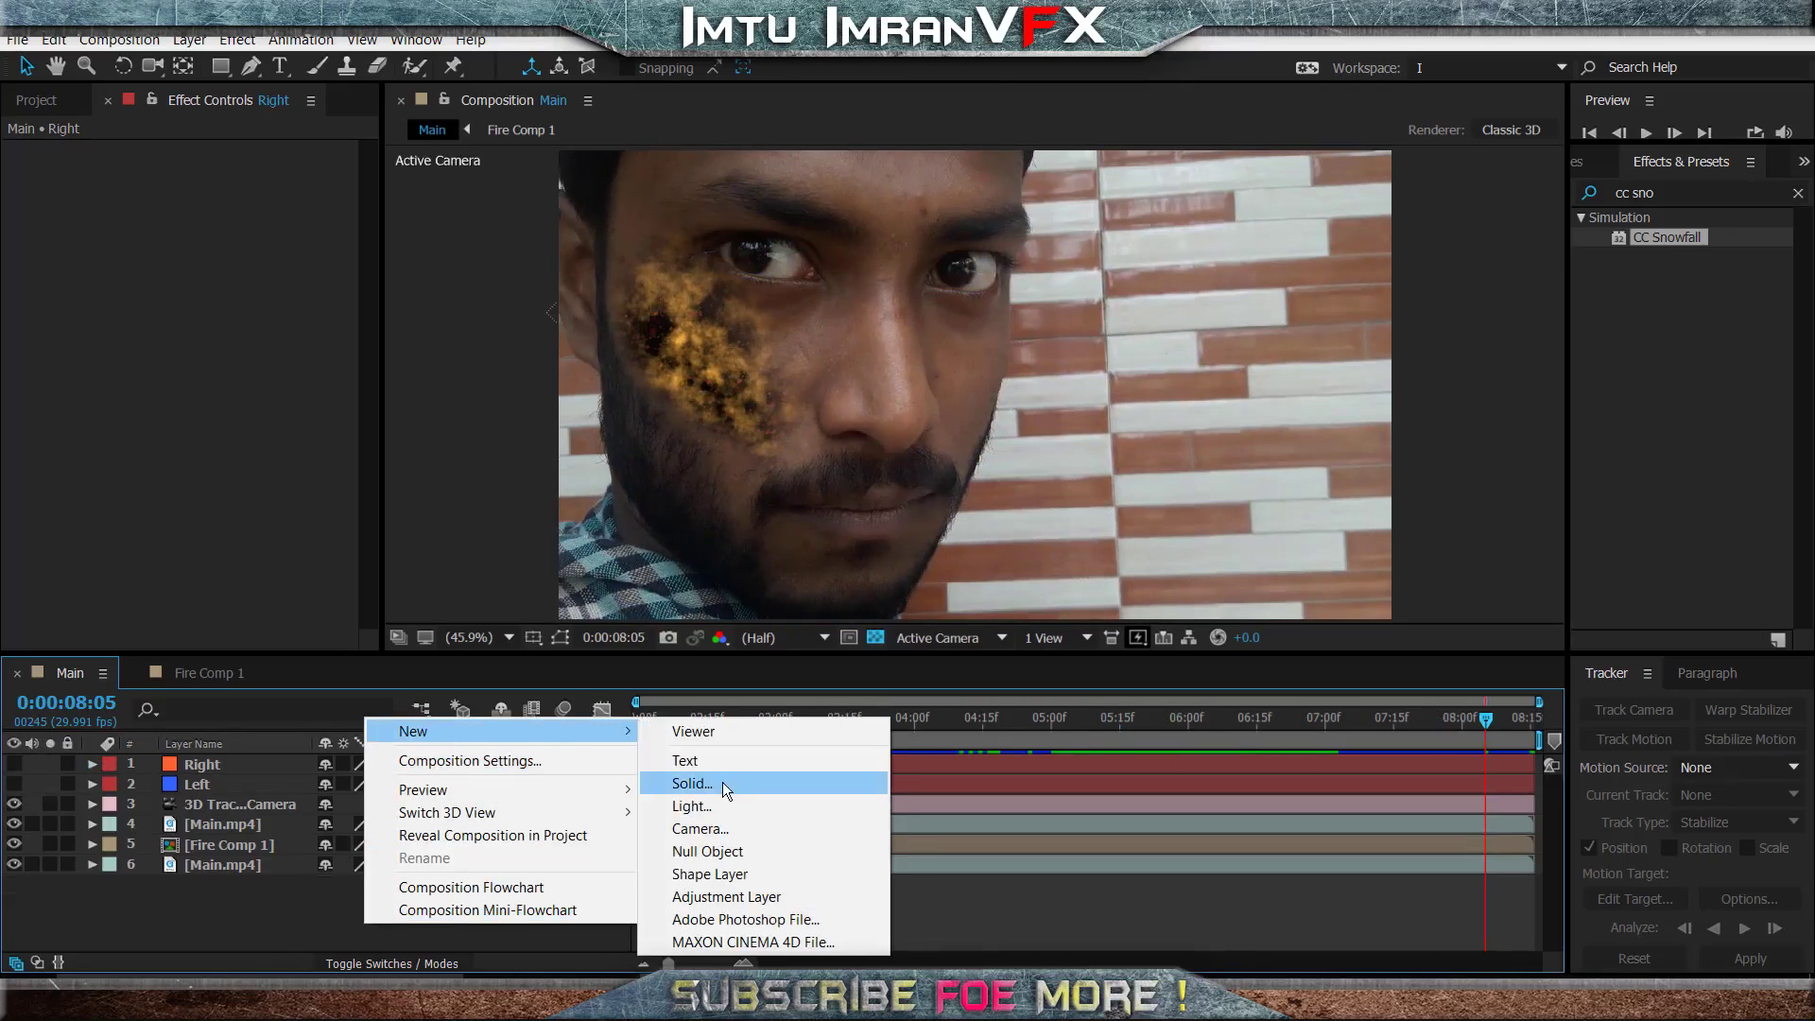
left_click(722, 783)
left_click(891, 640)
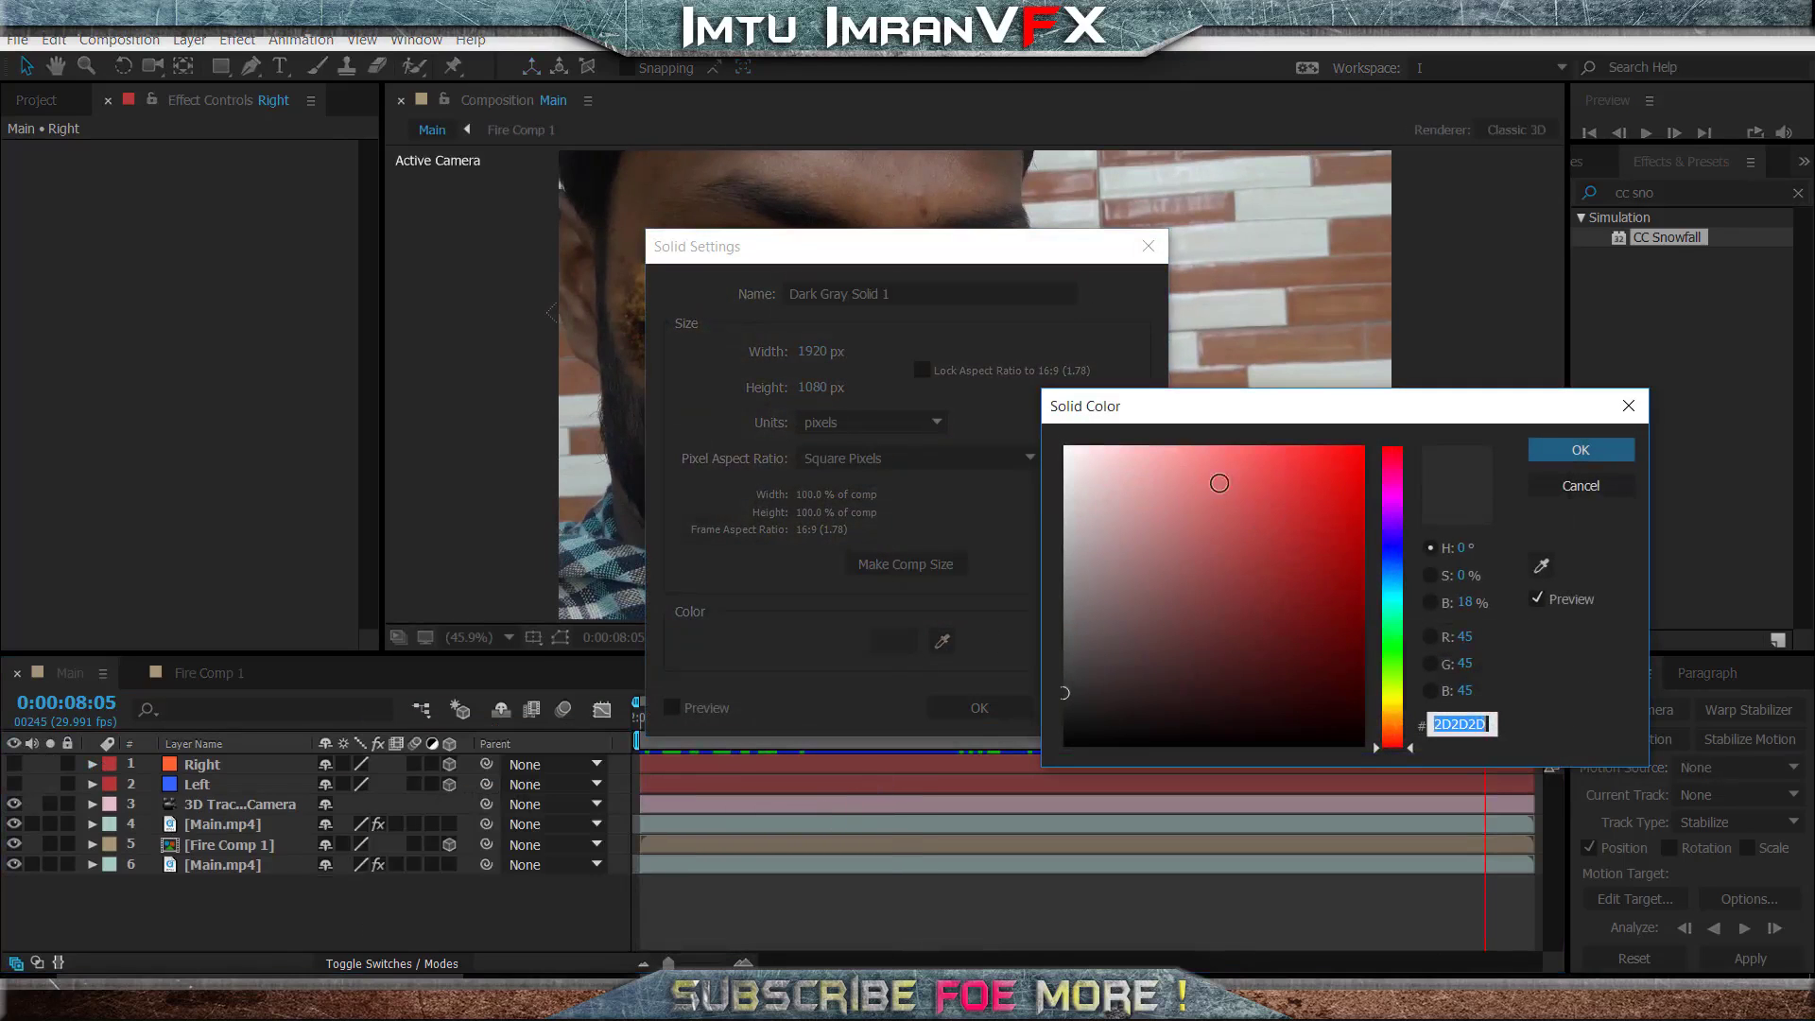
left_click_drag(1125, 548, 925, 537)
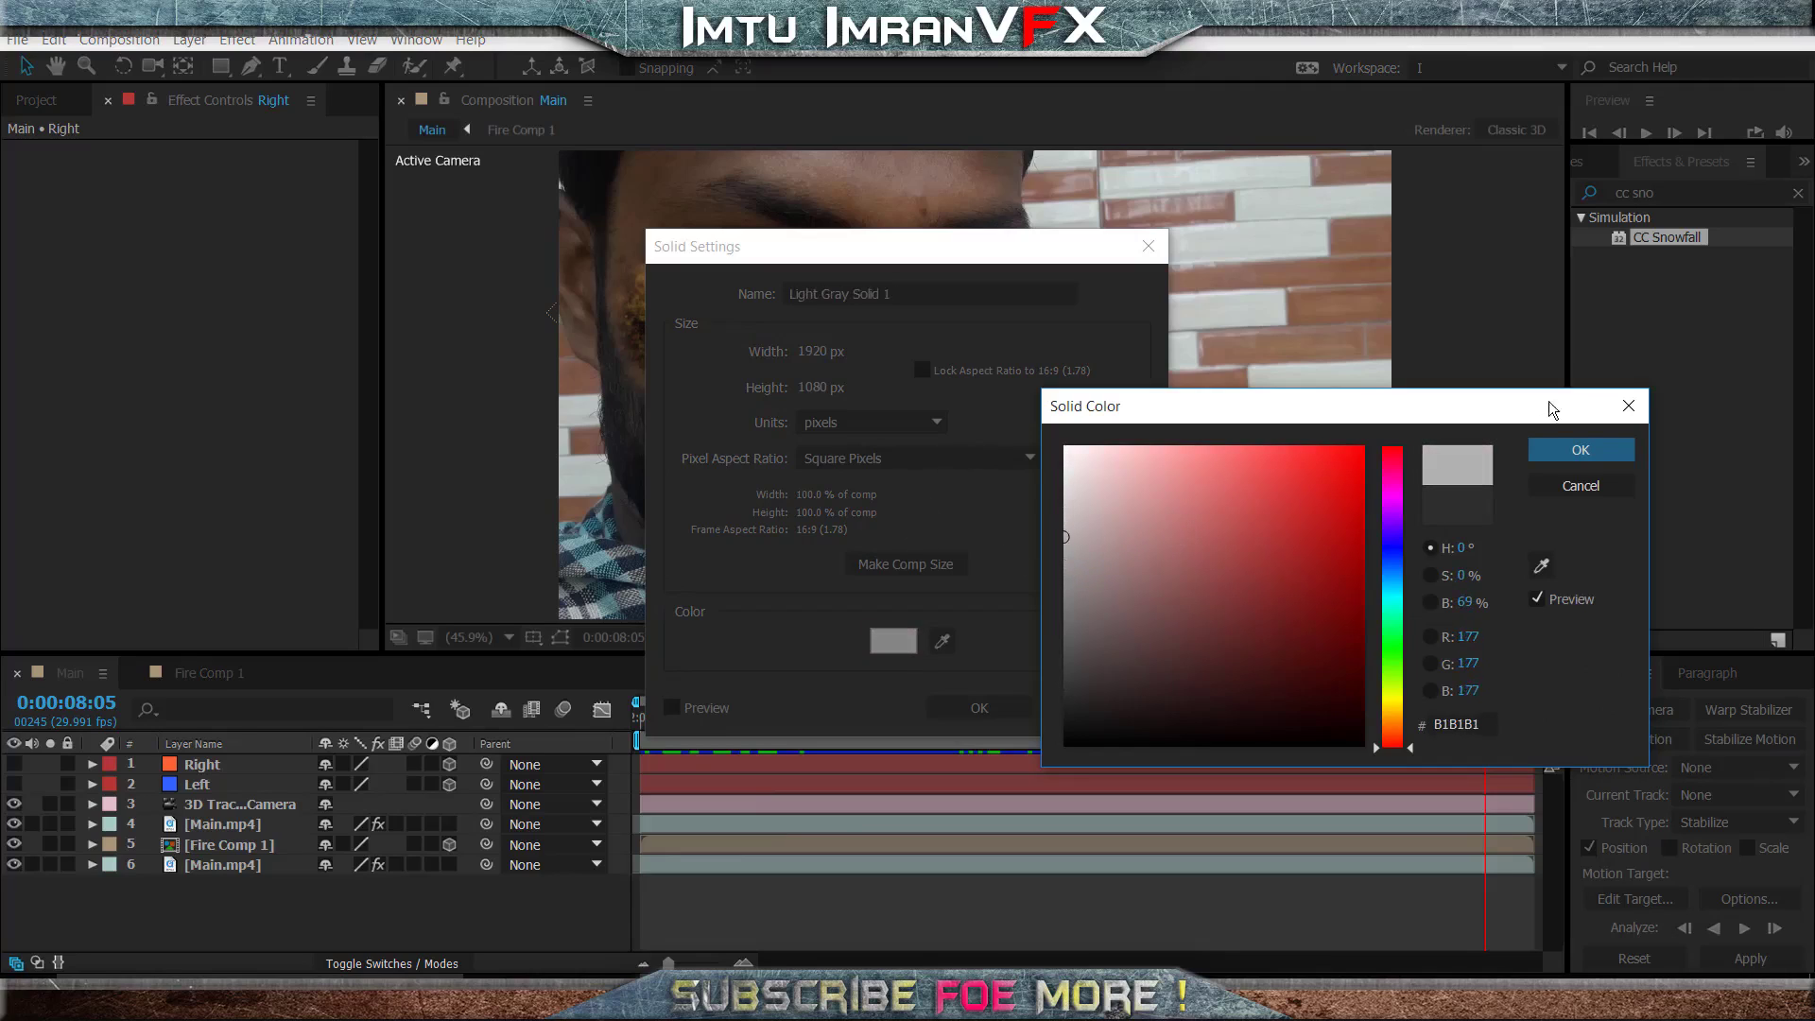
left_click(1581, 450)
left_click_drag(909, 296, 186, 158)
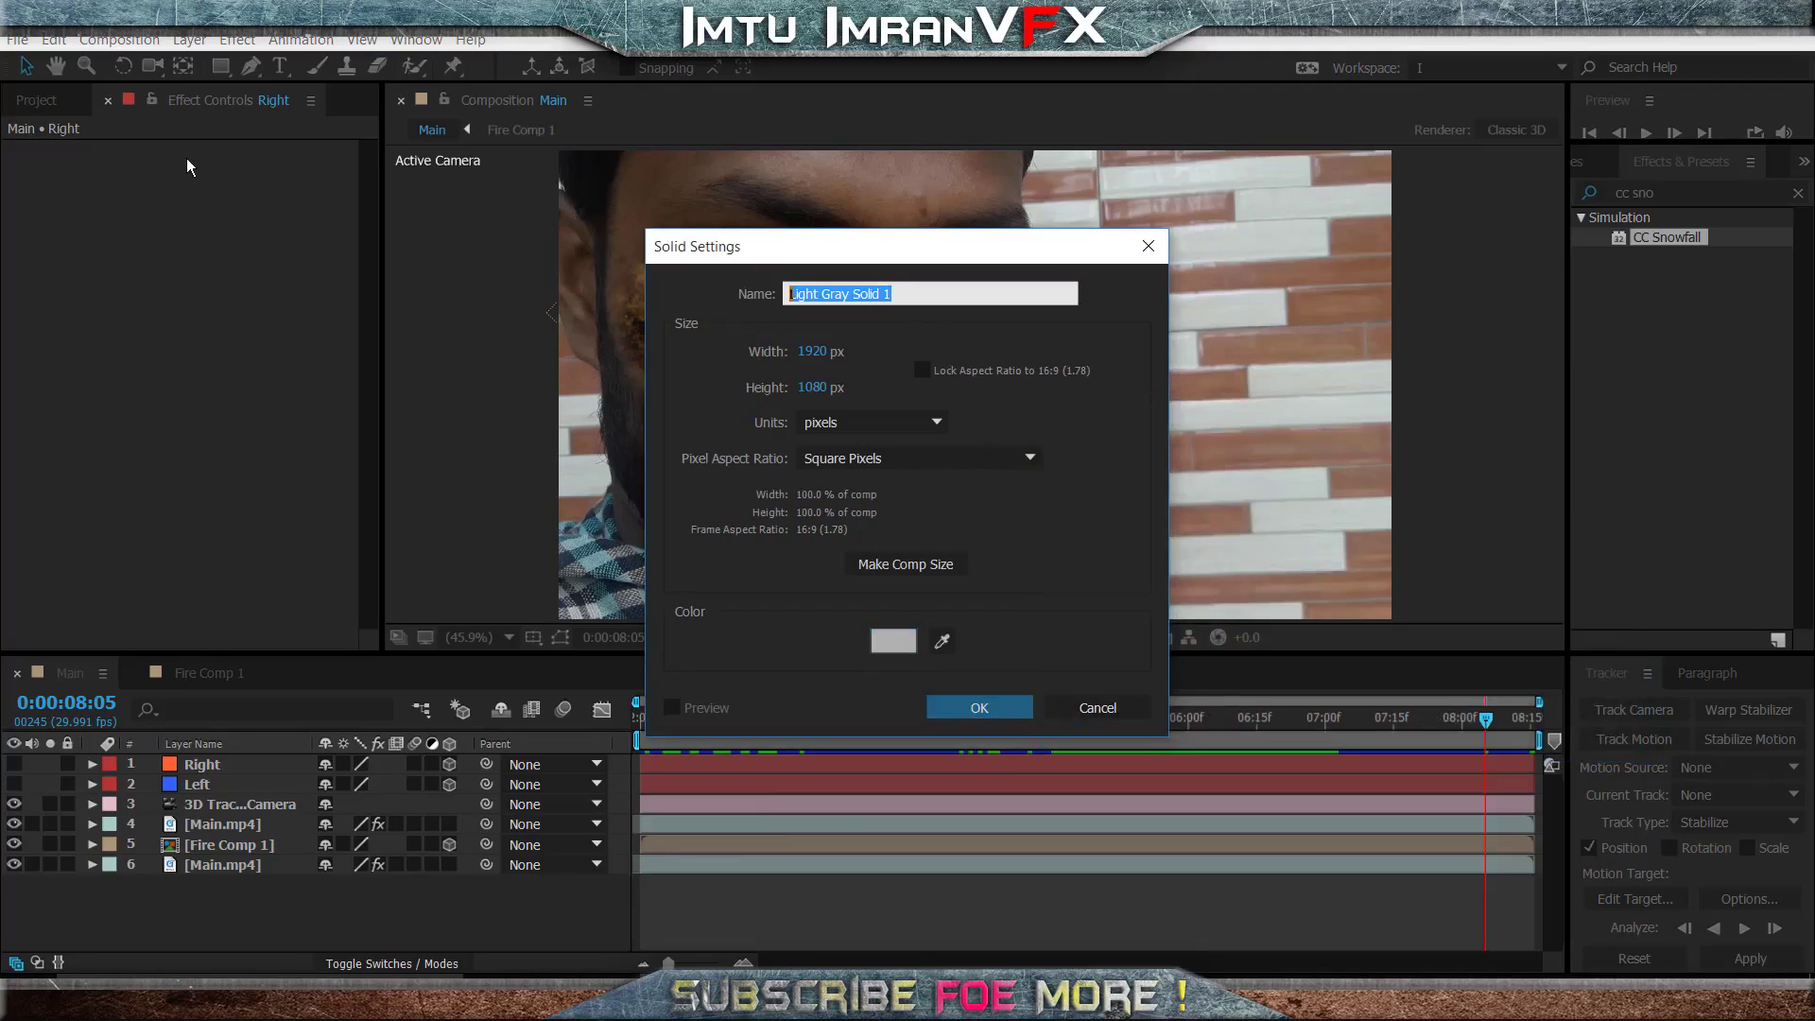
type("Eye")
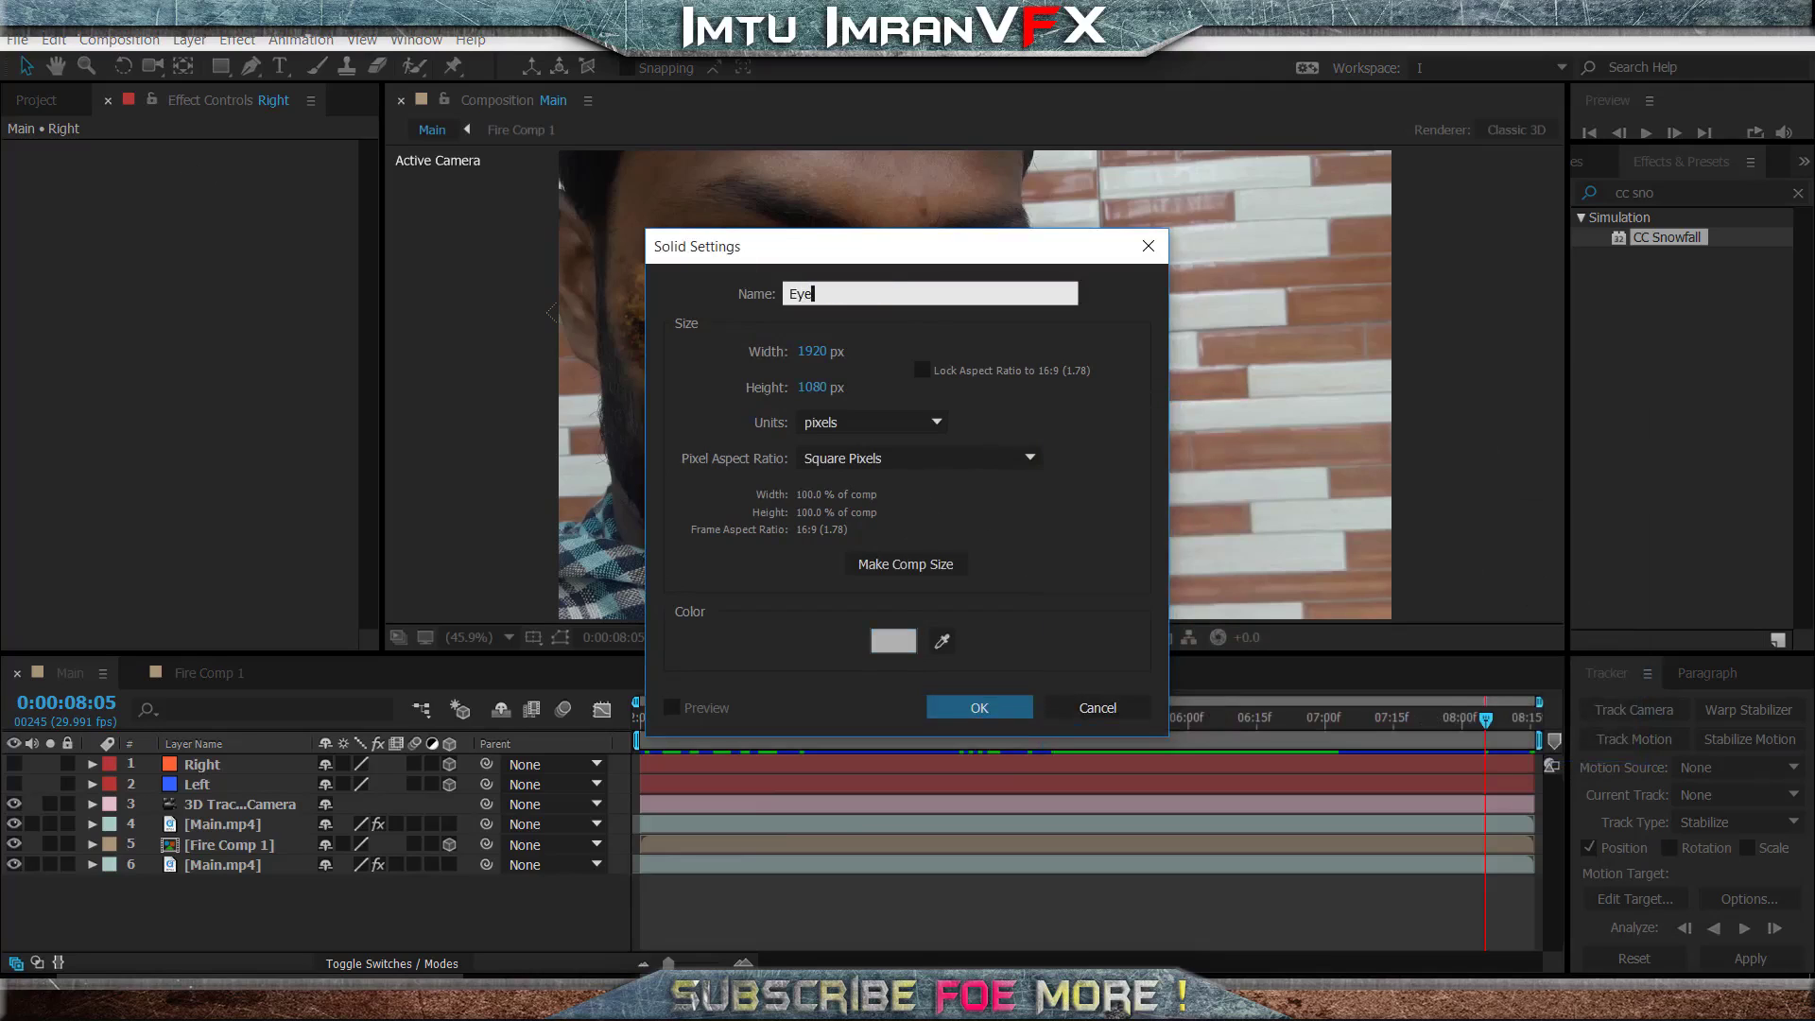
key("Return")
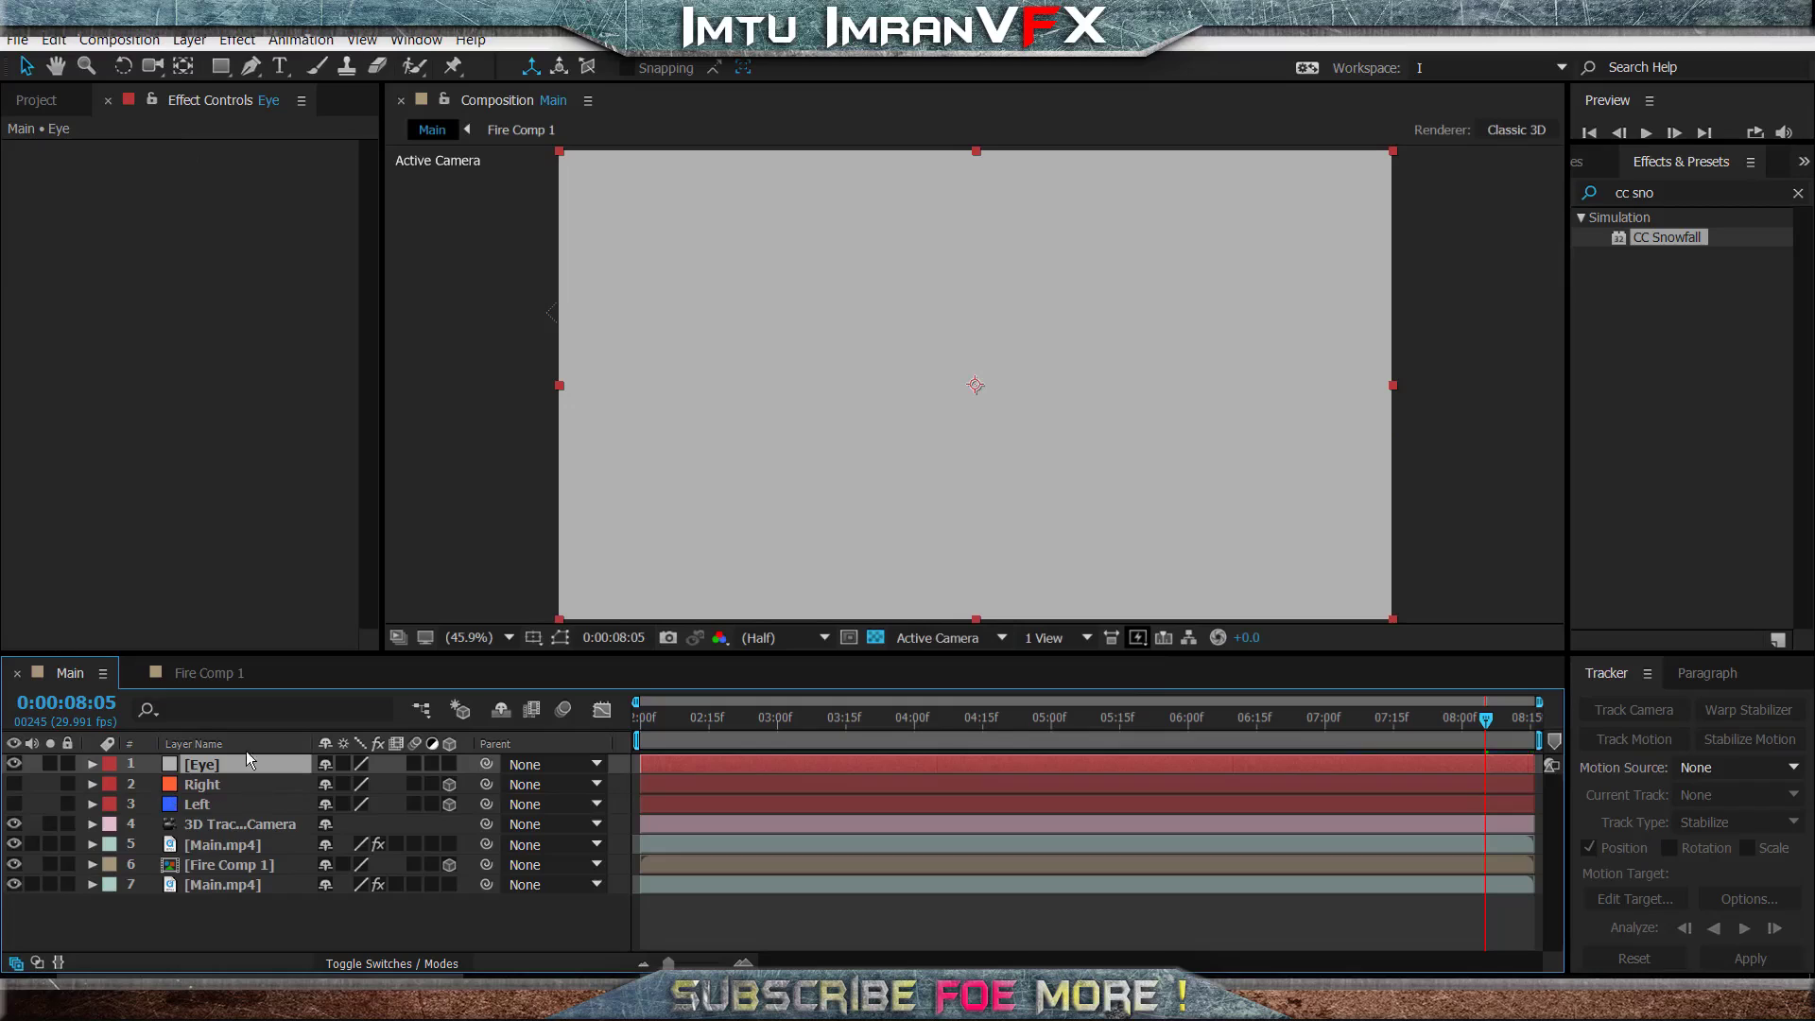
- Place the Eye solid below the Left layer, make it 3D and check it at 0:00:05:11
left_click_drag(244, 762, 254, 806)
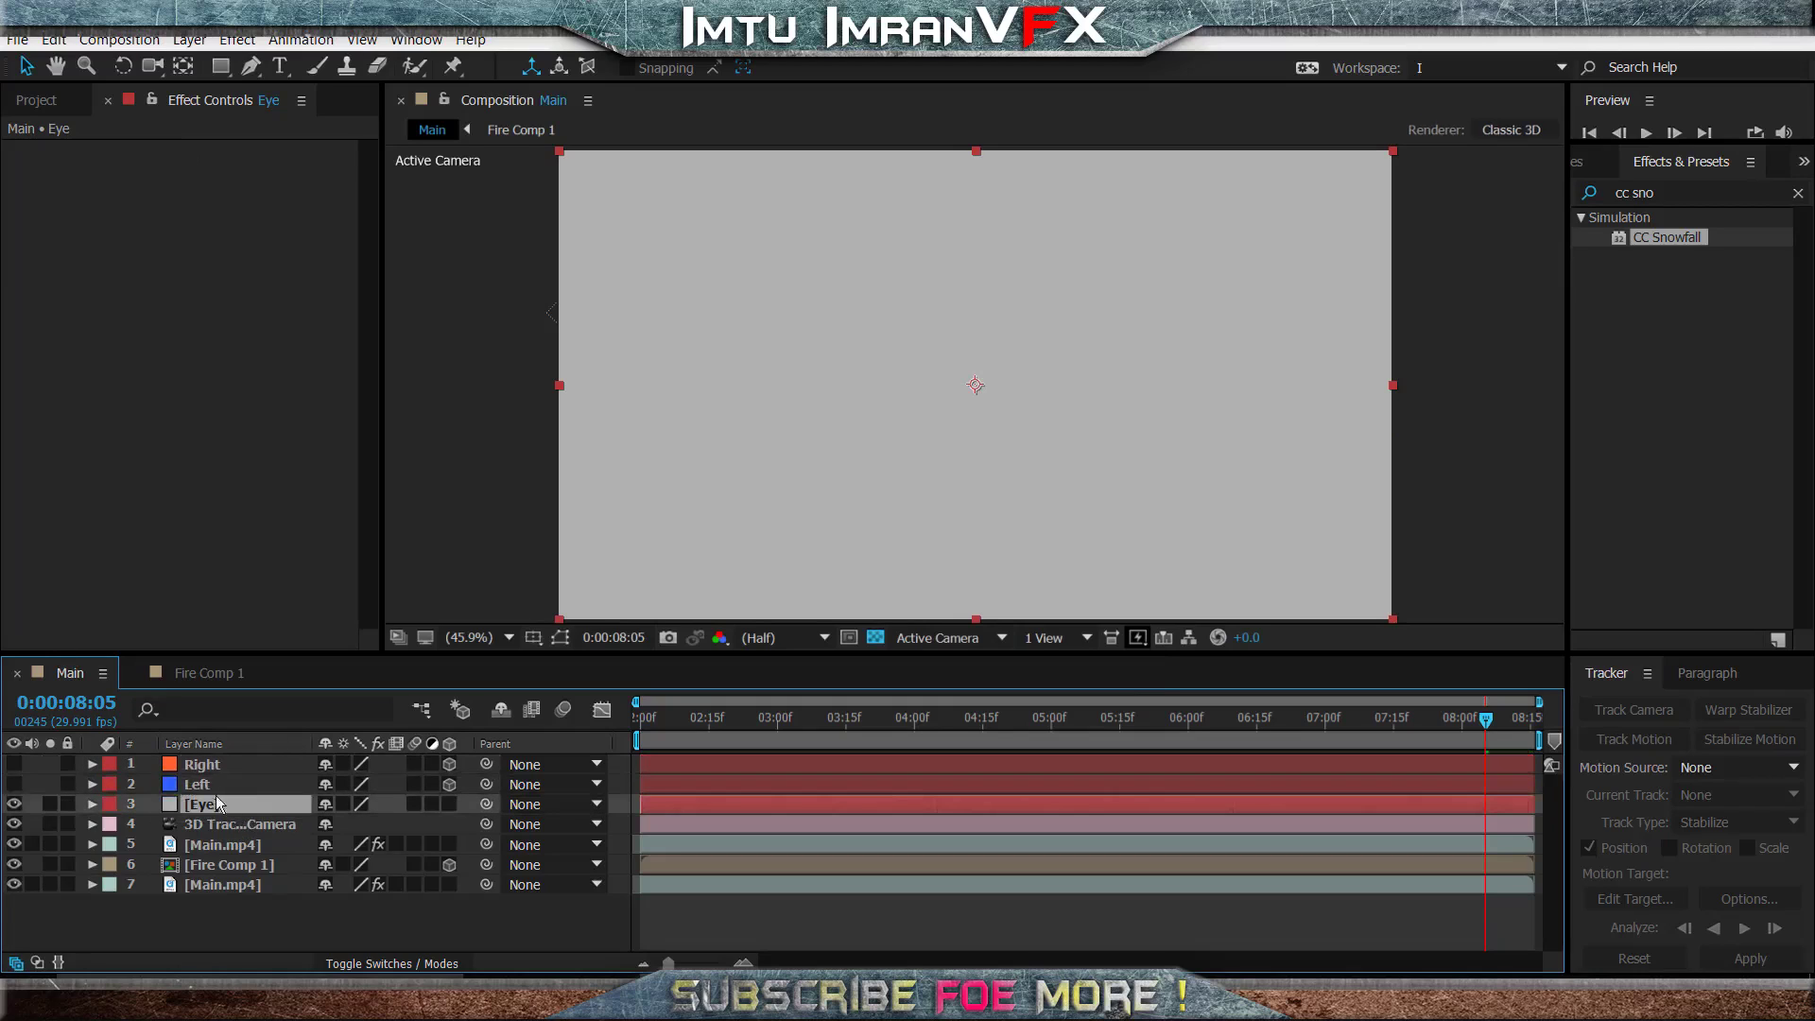
left_click(449, 803)
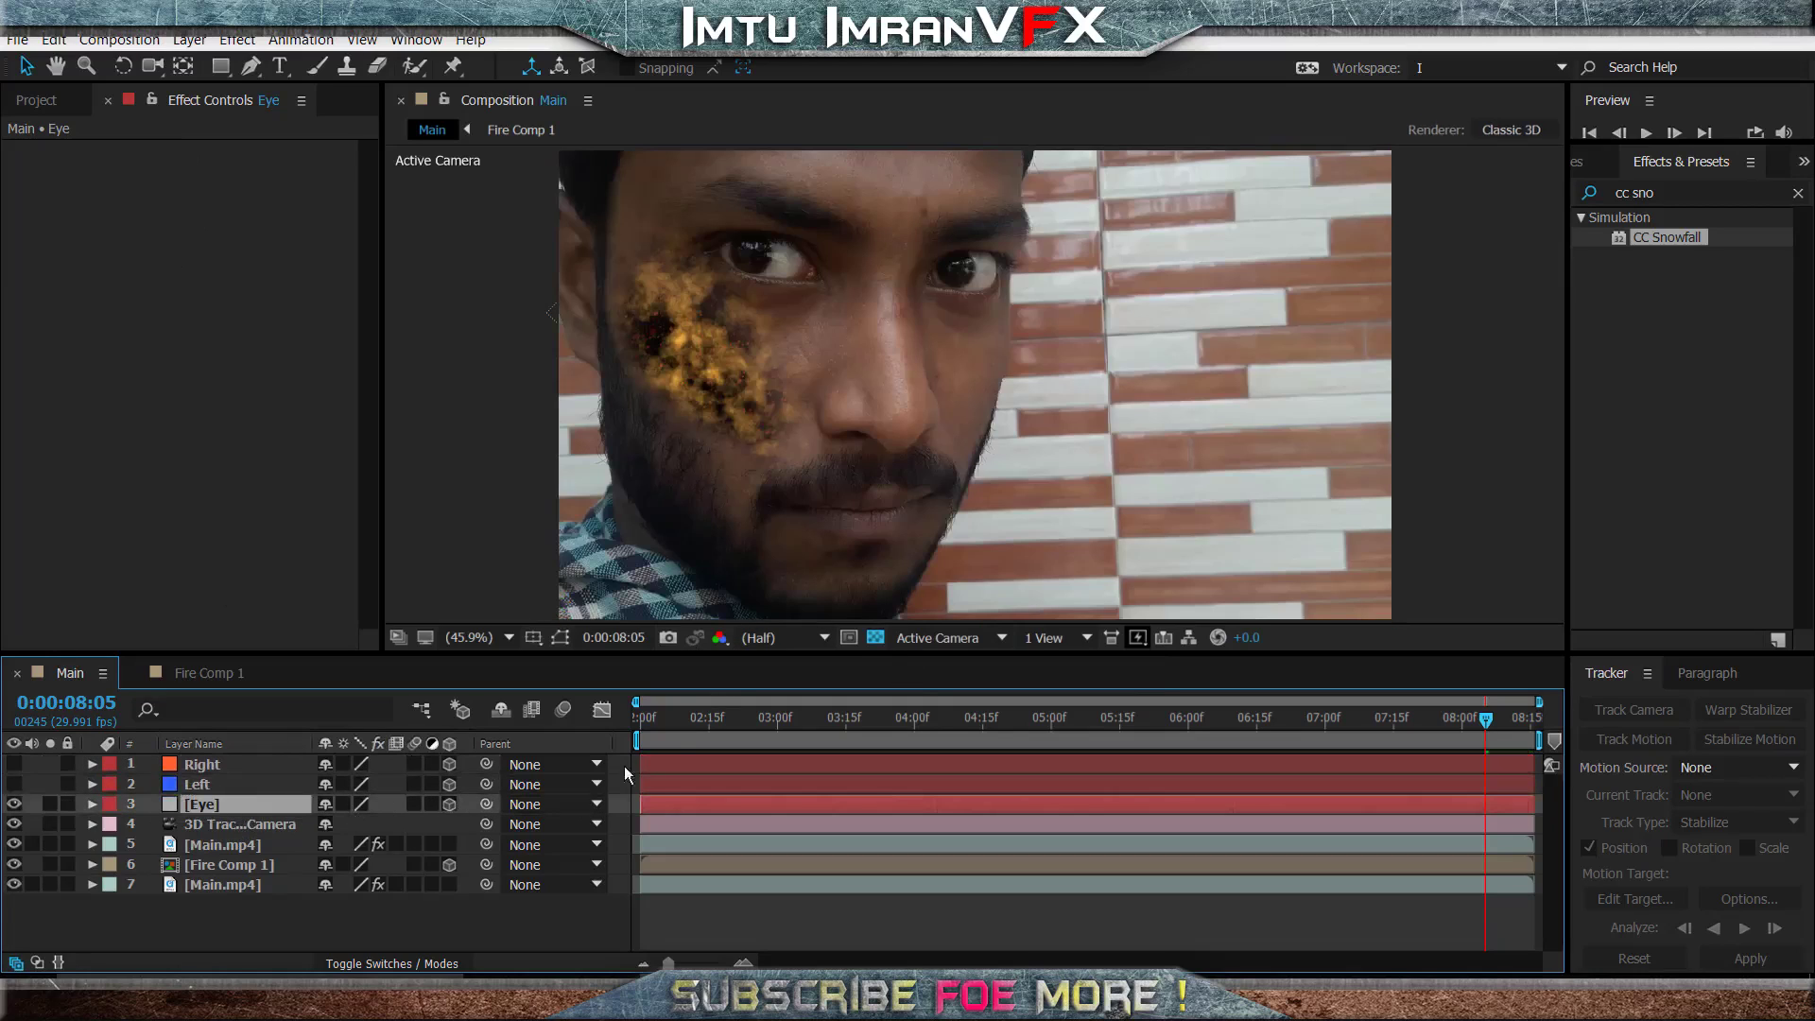
left_click(422, 921)
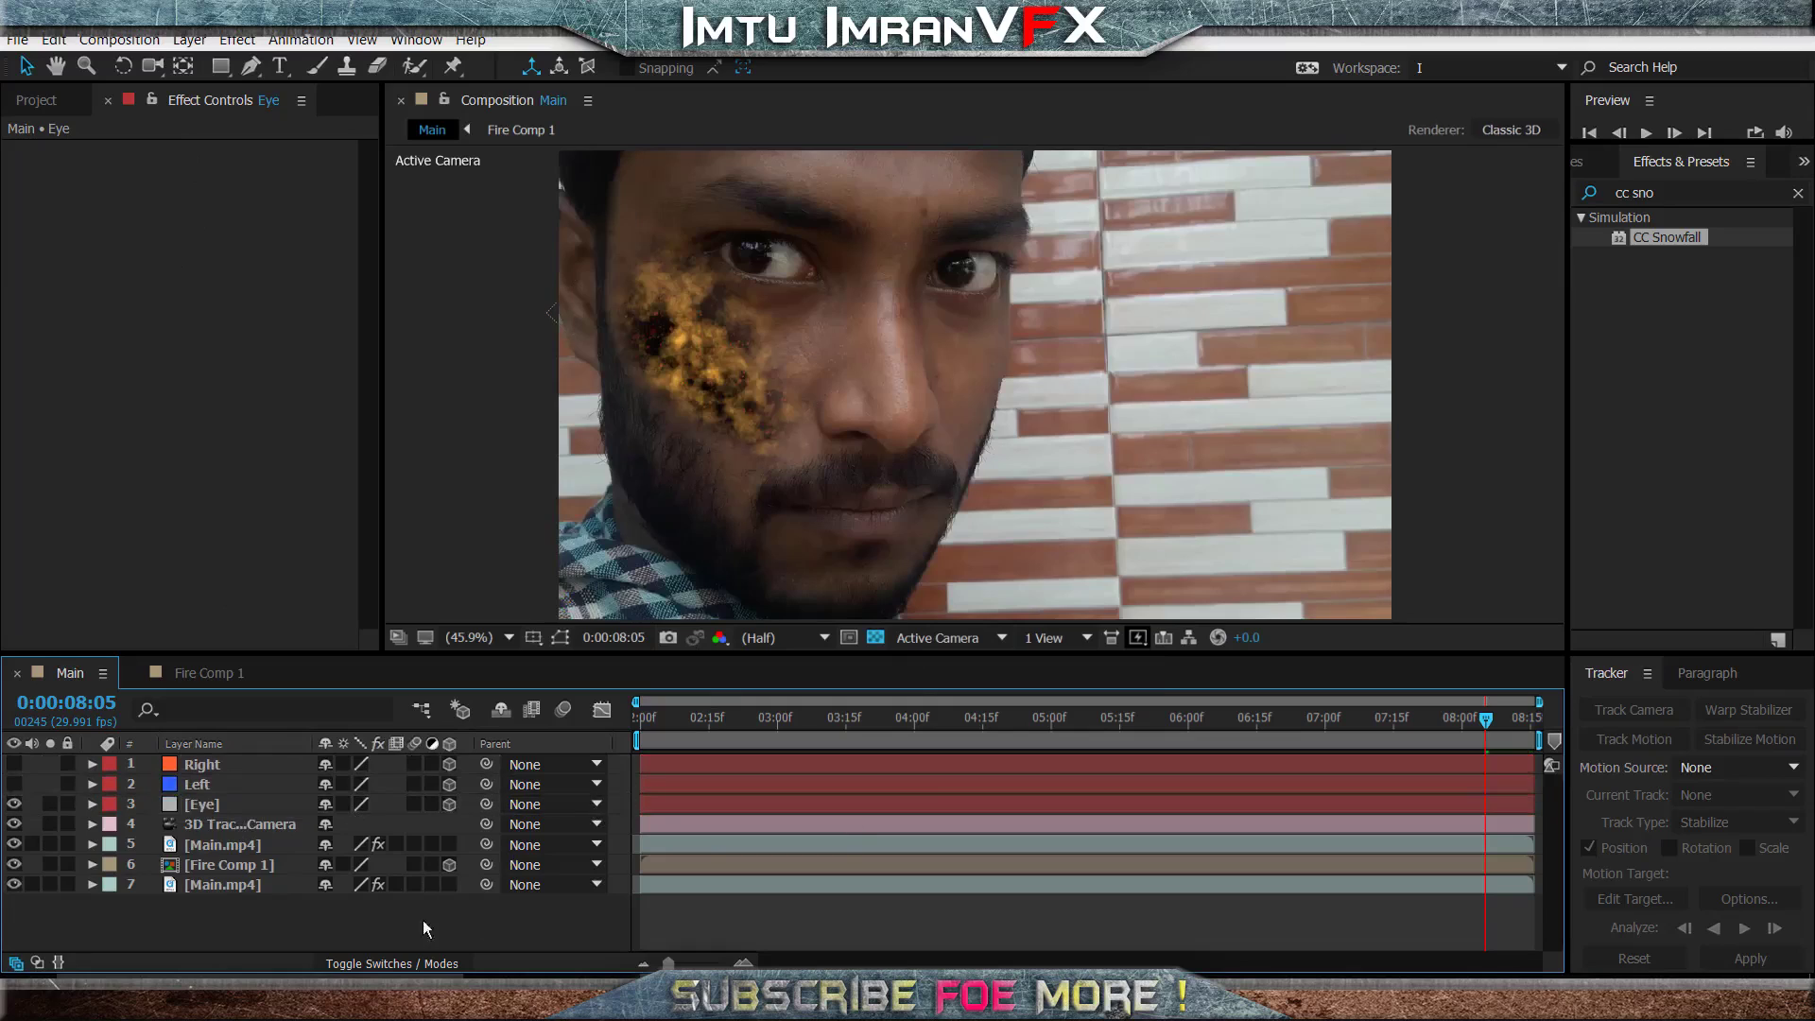
left_click(210, 810)
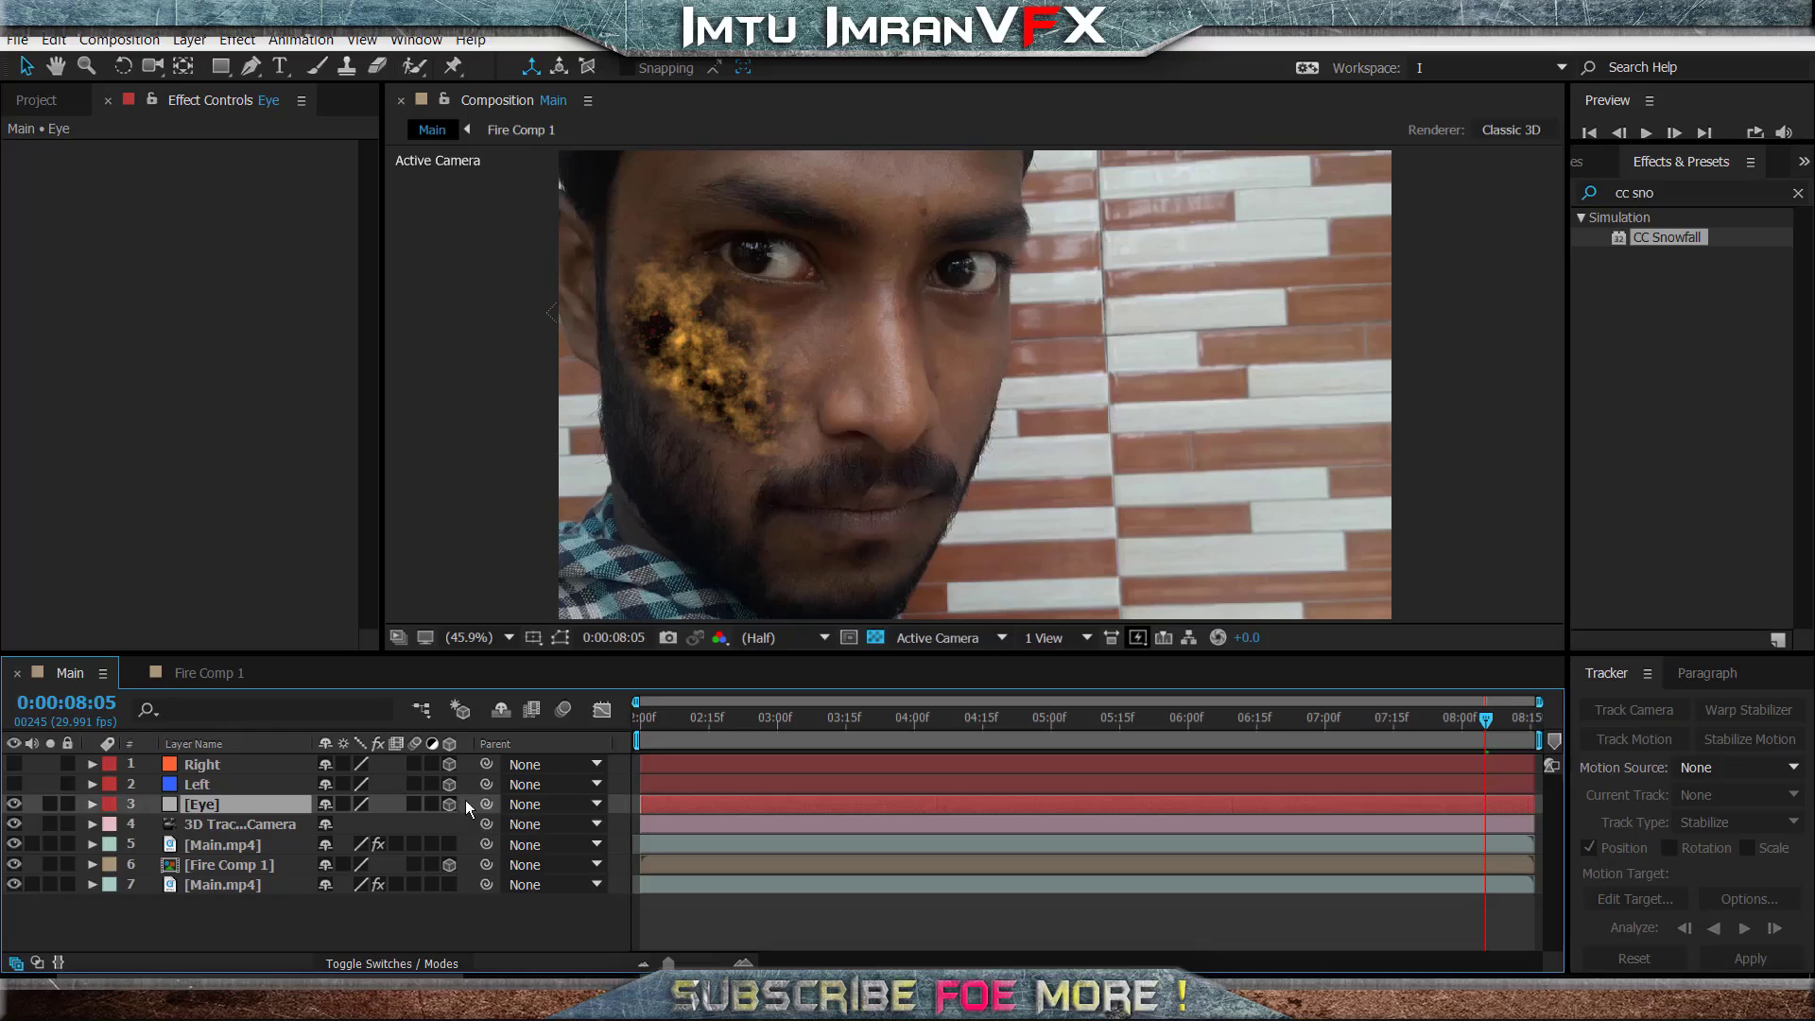
left_click_drag(939, 726, 1101, 718)
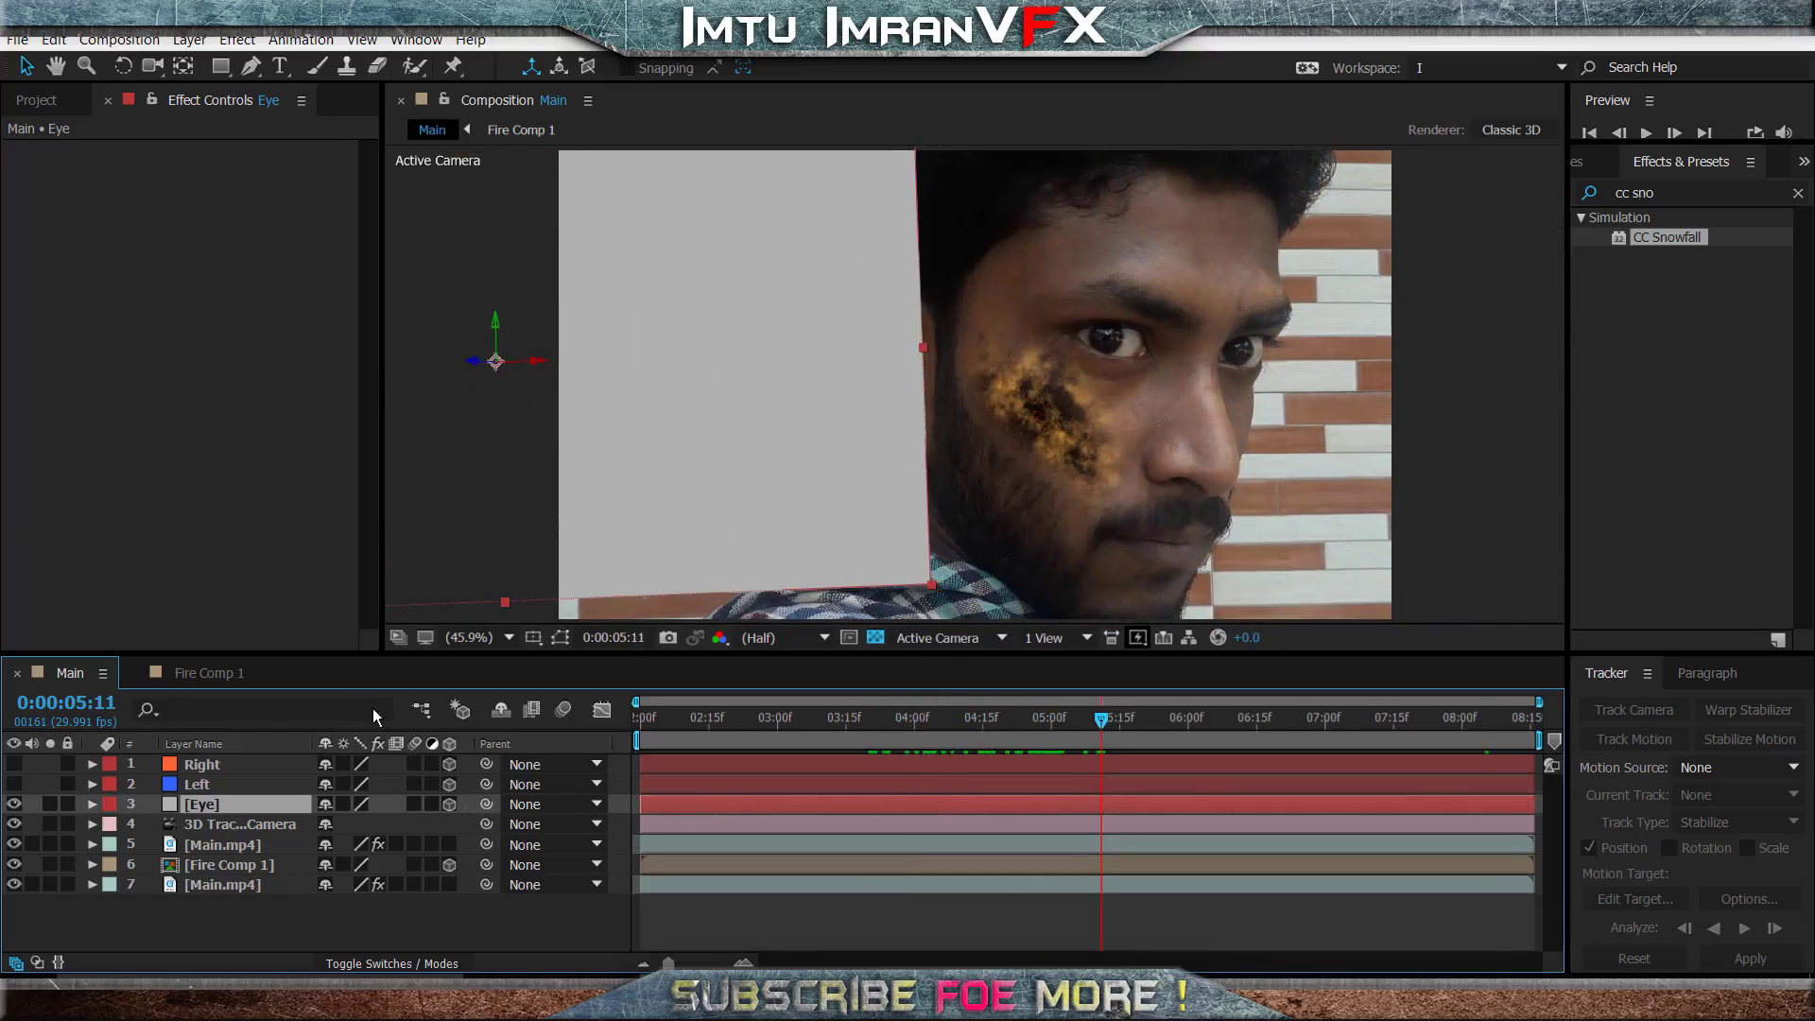
- Copy the Right layer's Position value onto the Eye solid
left_click(202, 765)
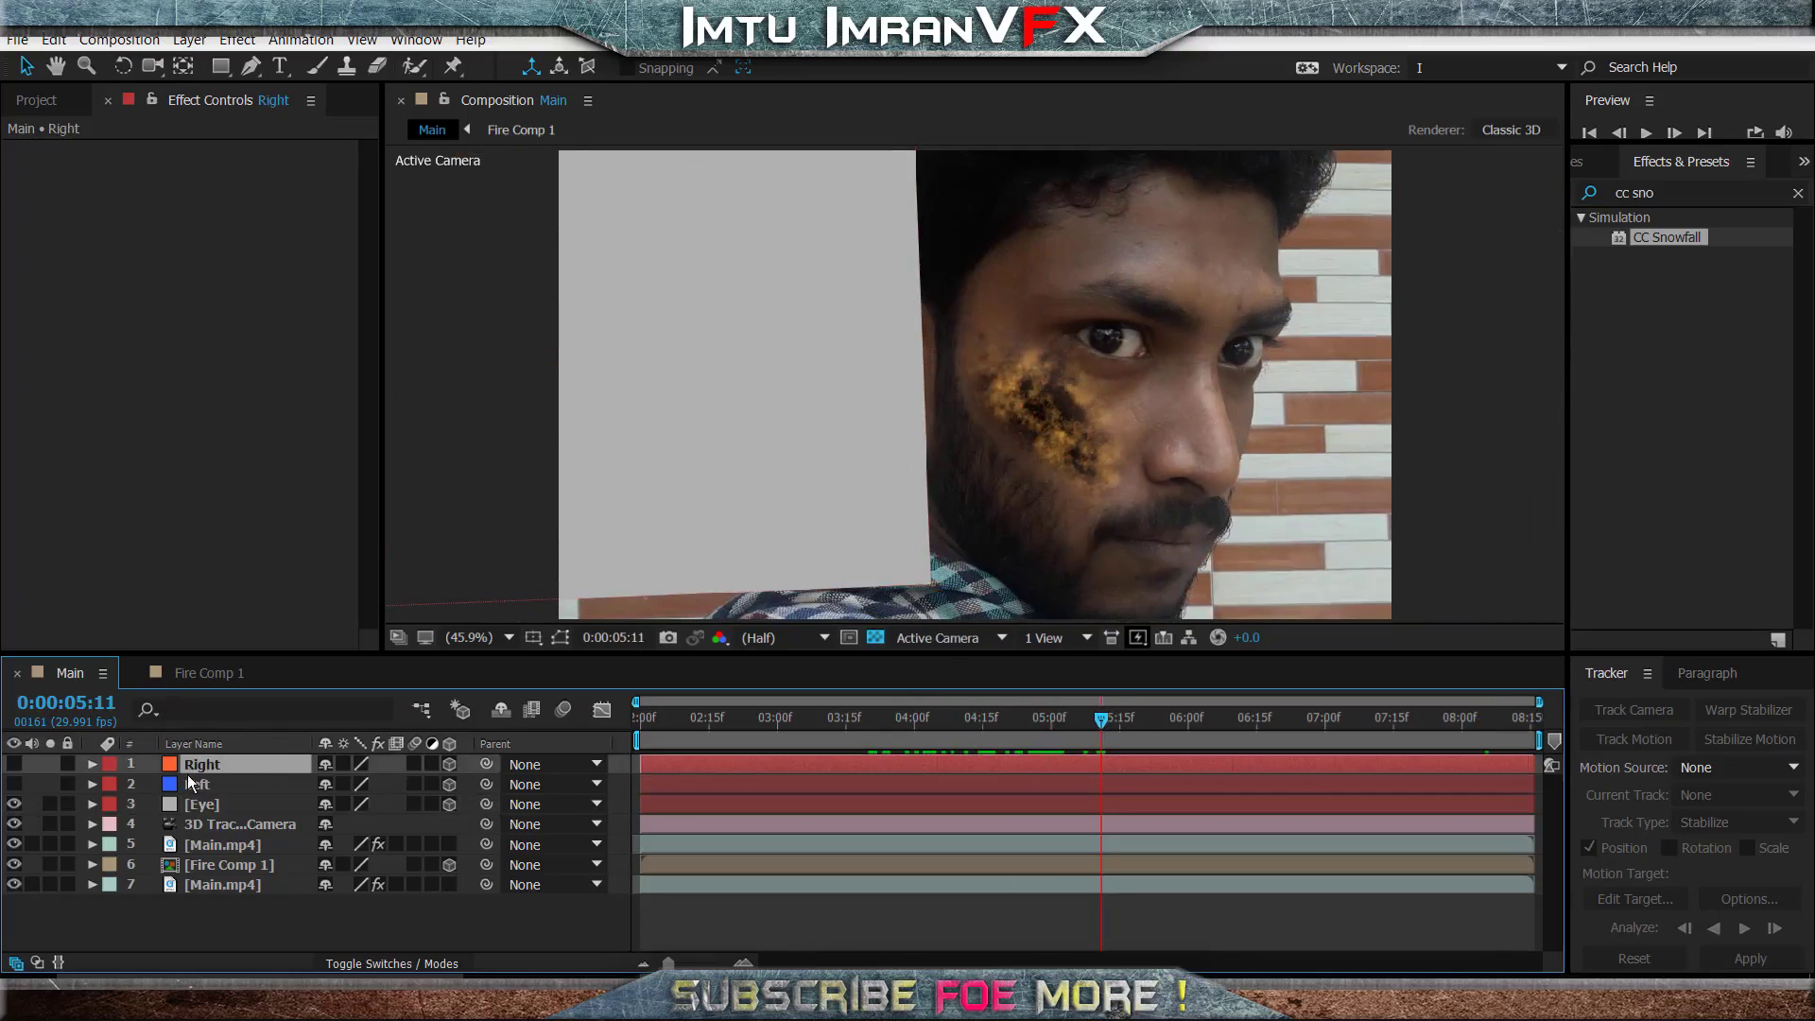
left_click(93, 765)
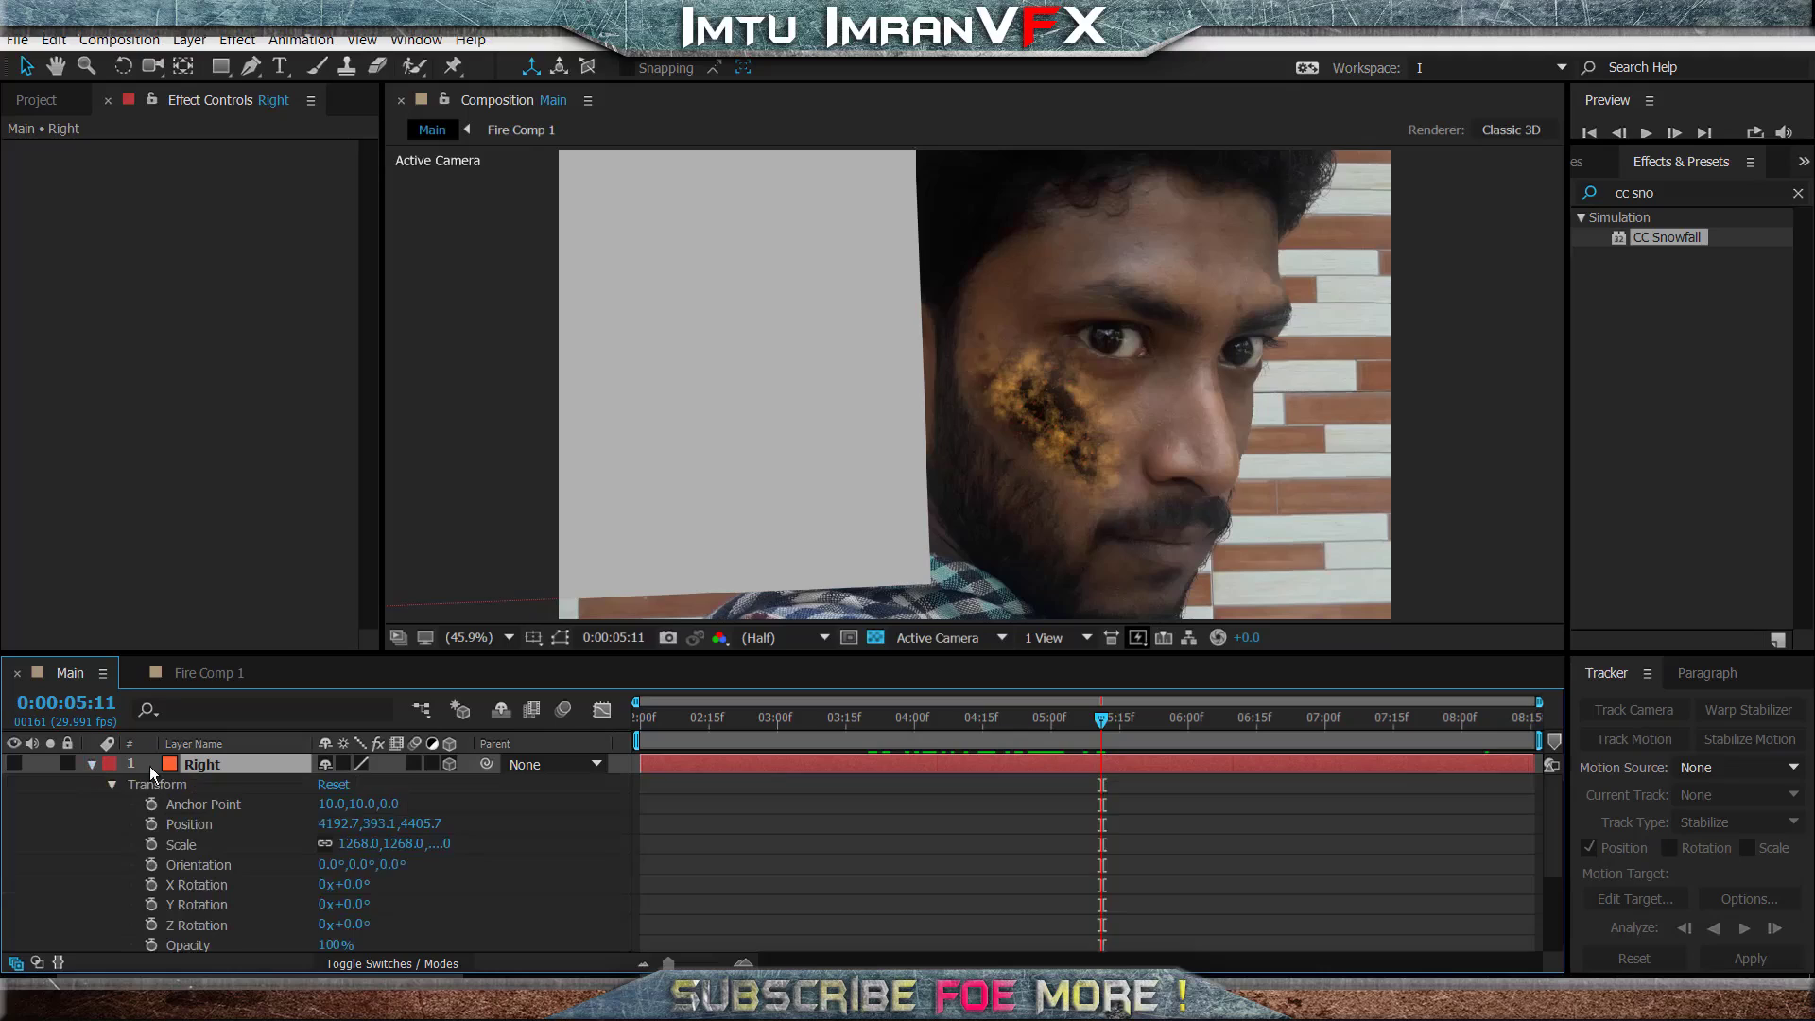
left_click(90, 764)
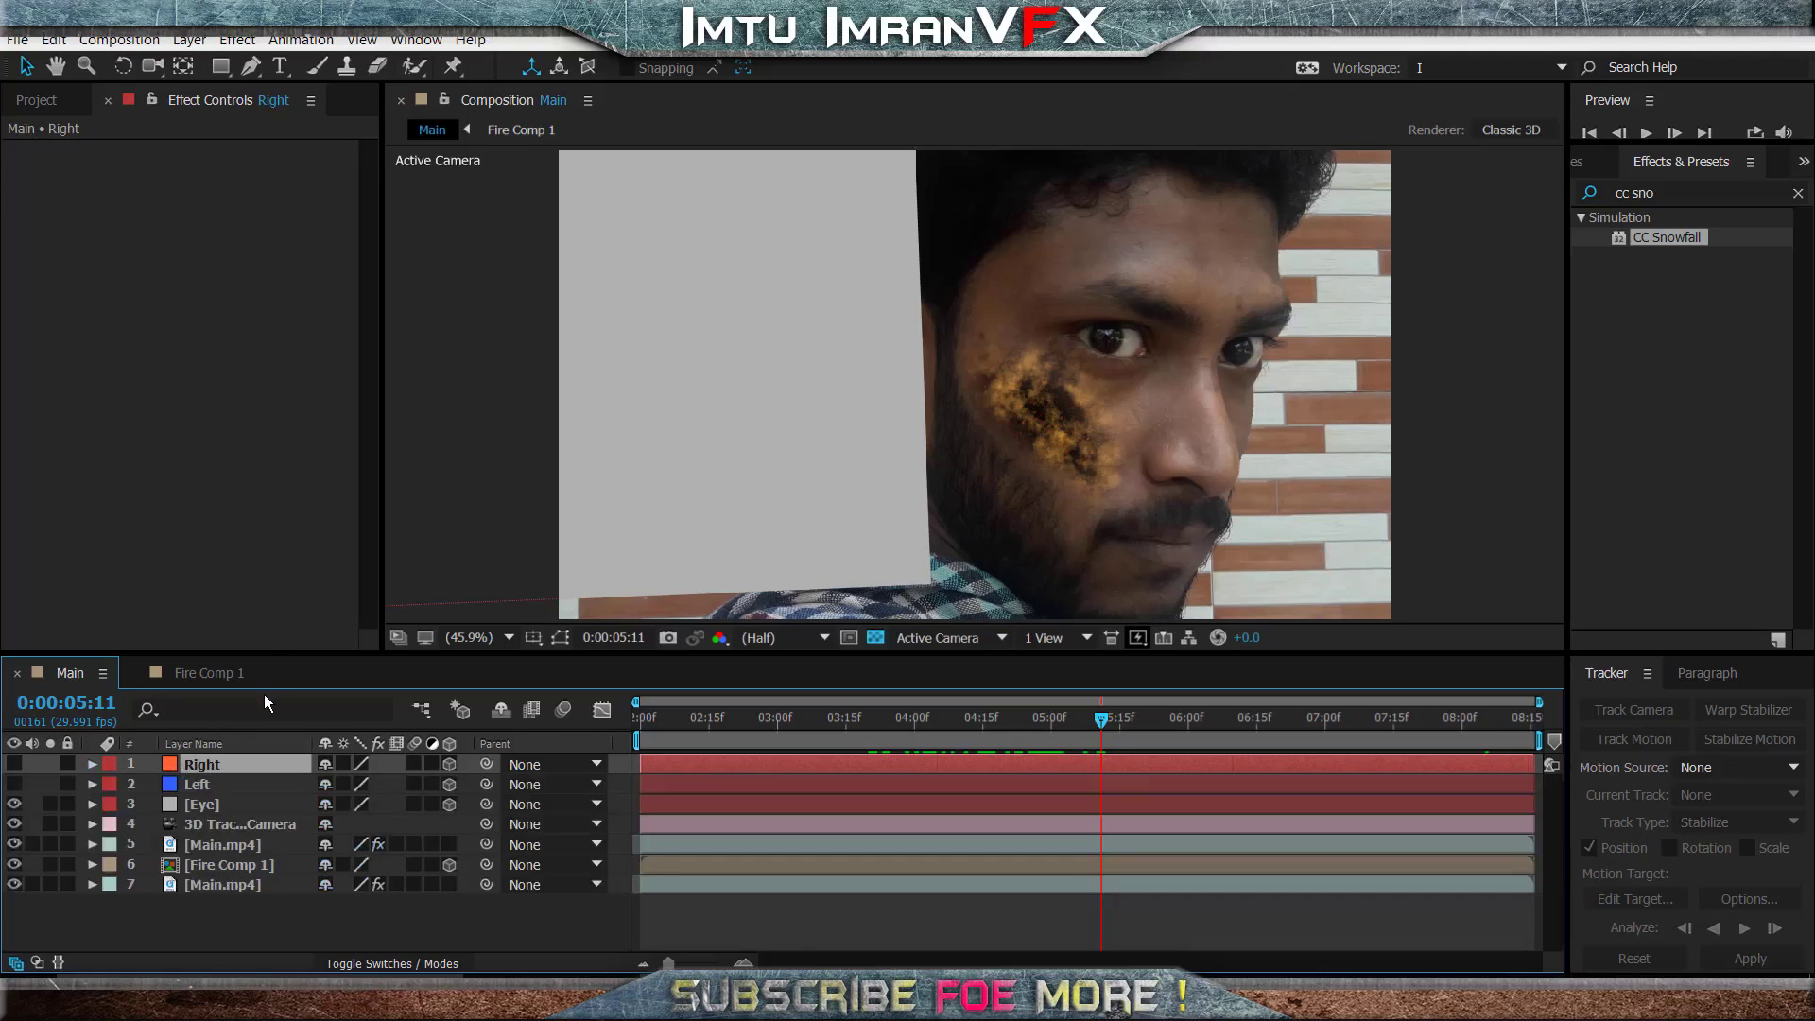
key("p")
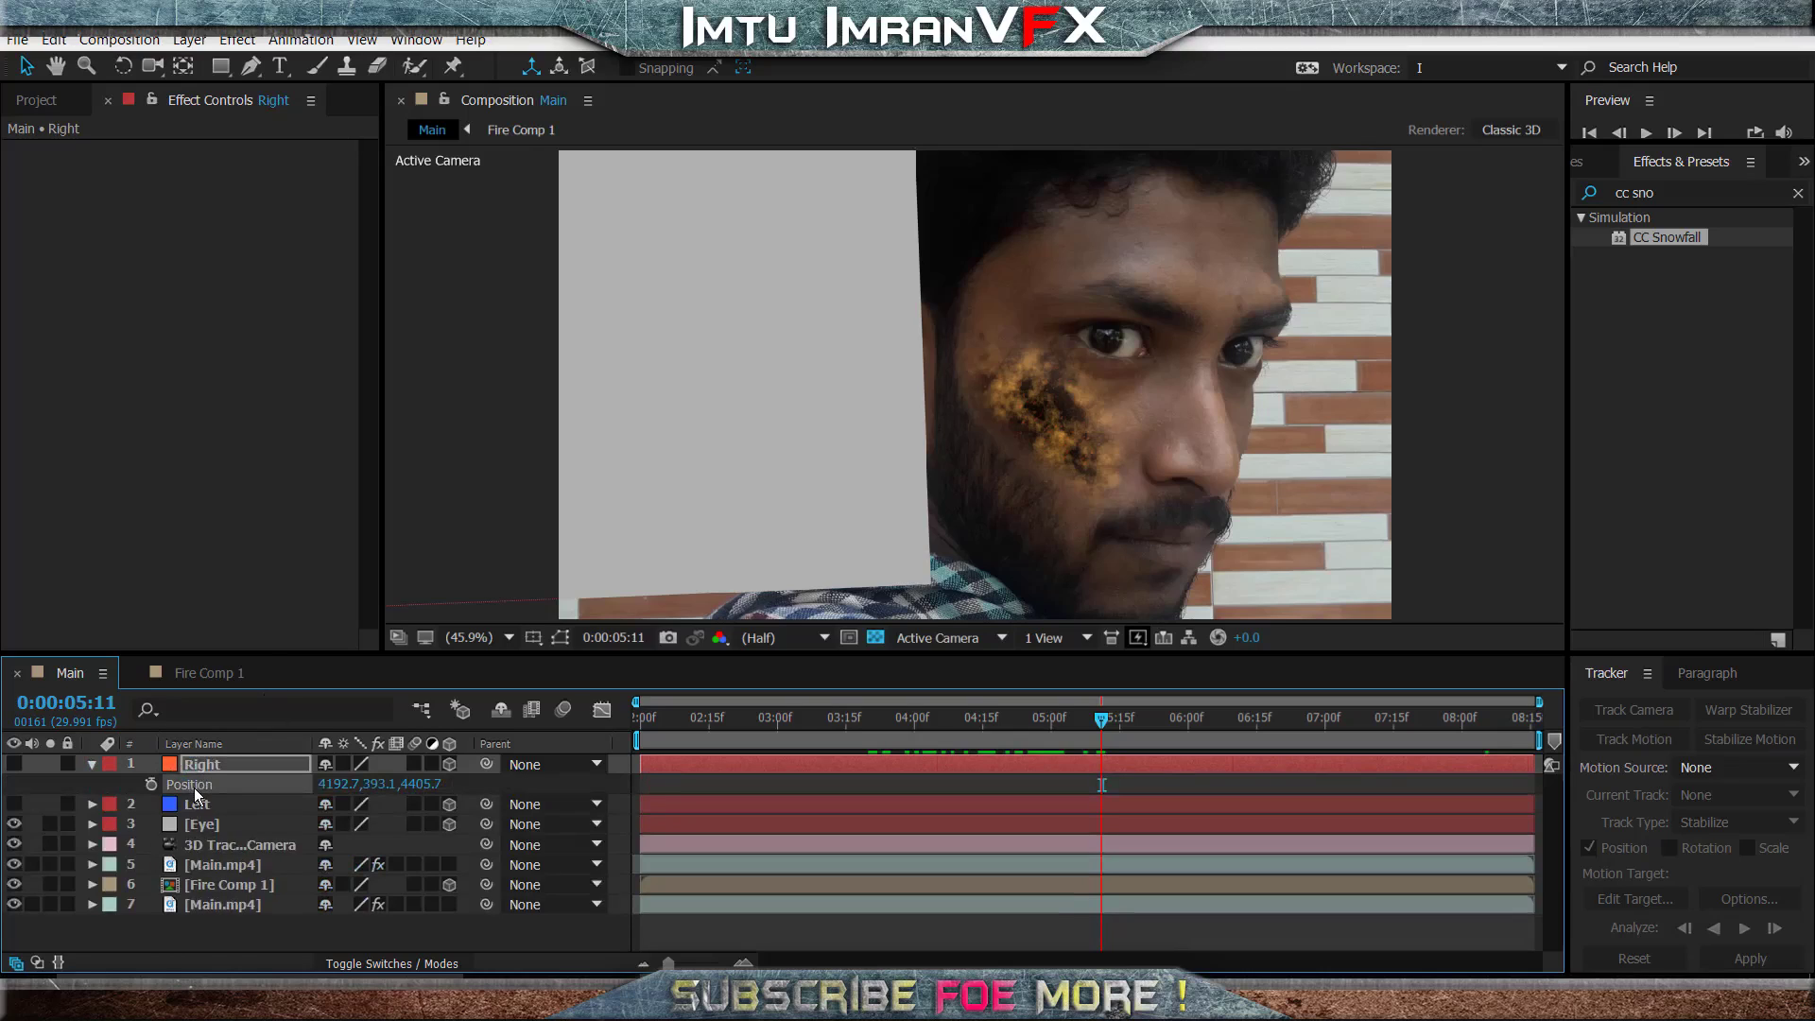
left_click(199, 824)
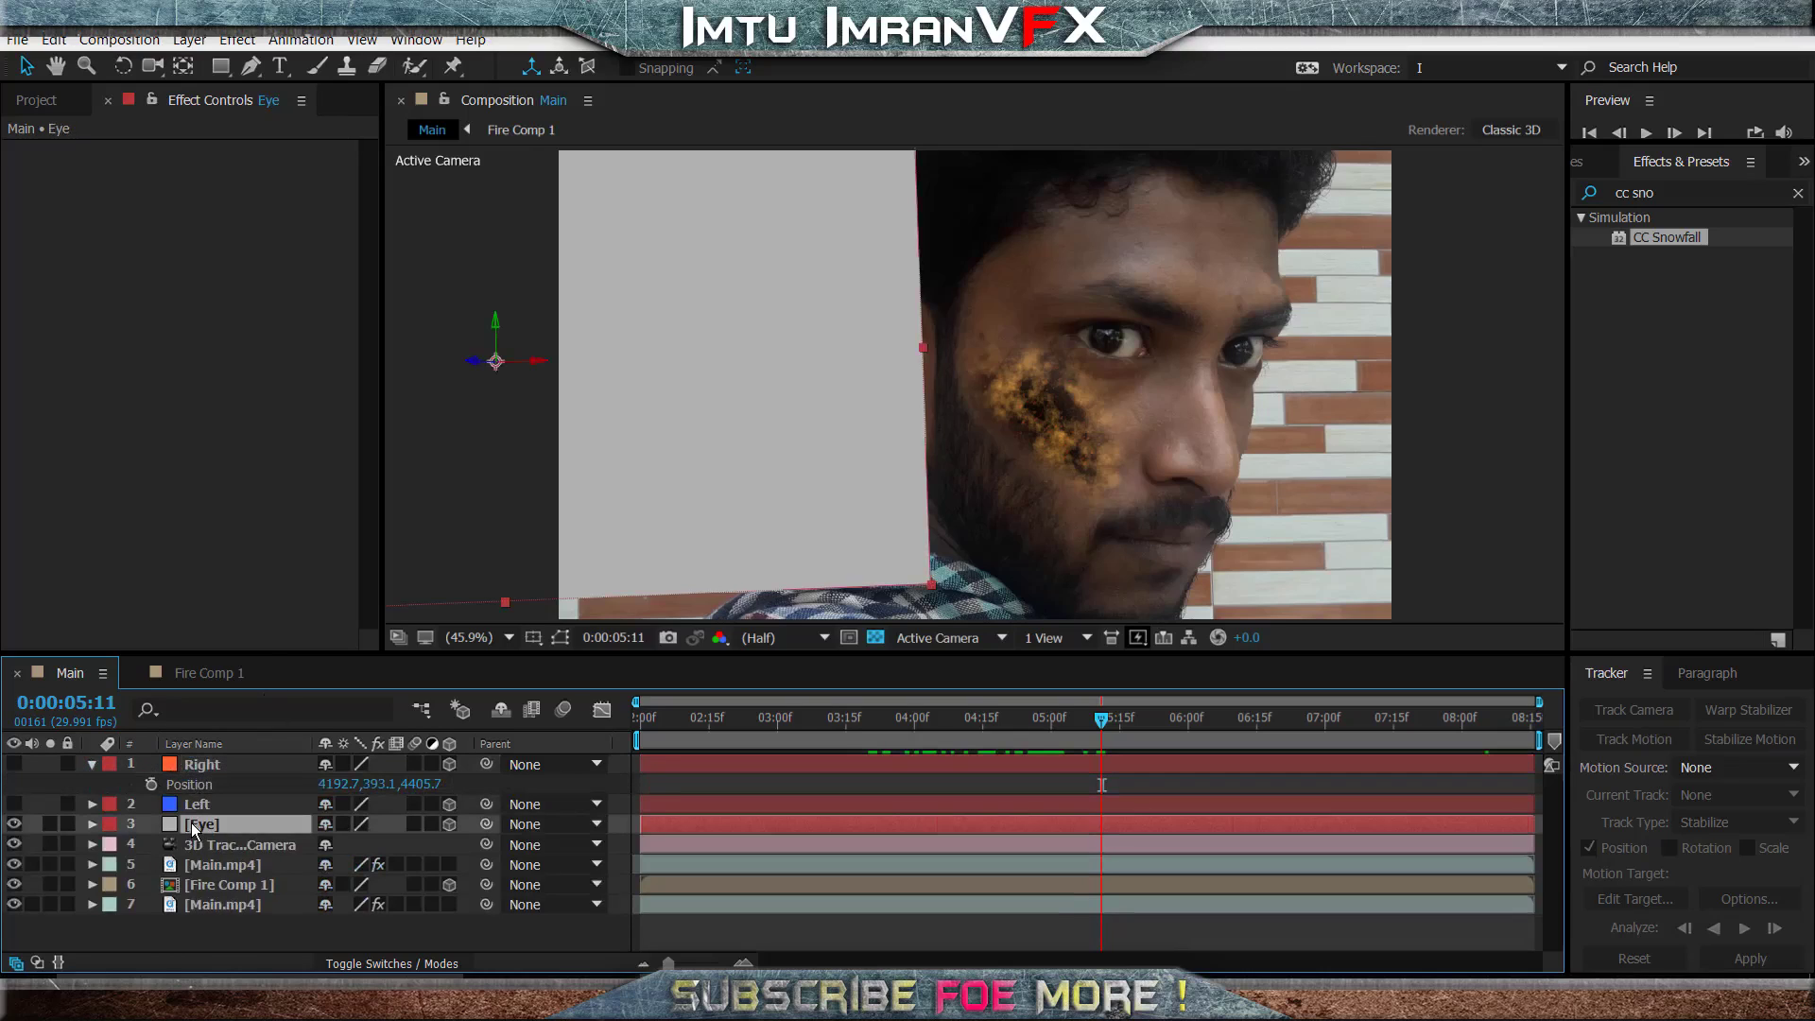
key("p")
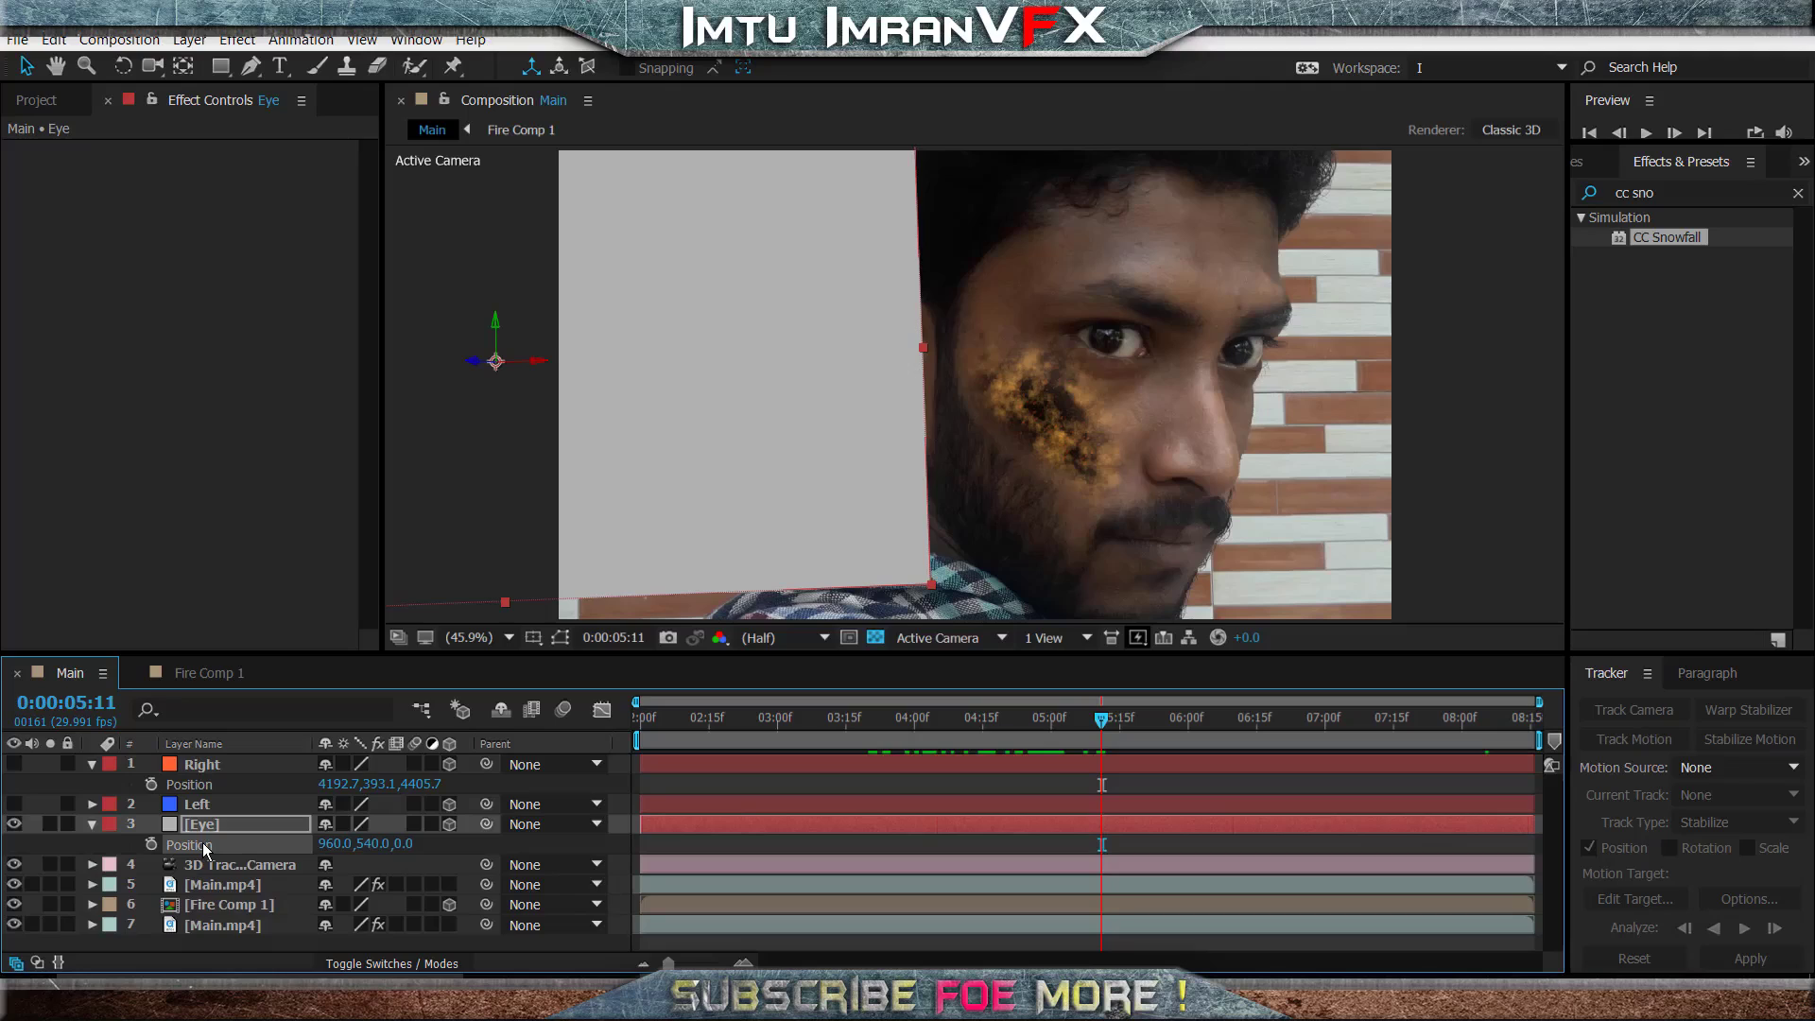
key("ctrl+v")
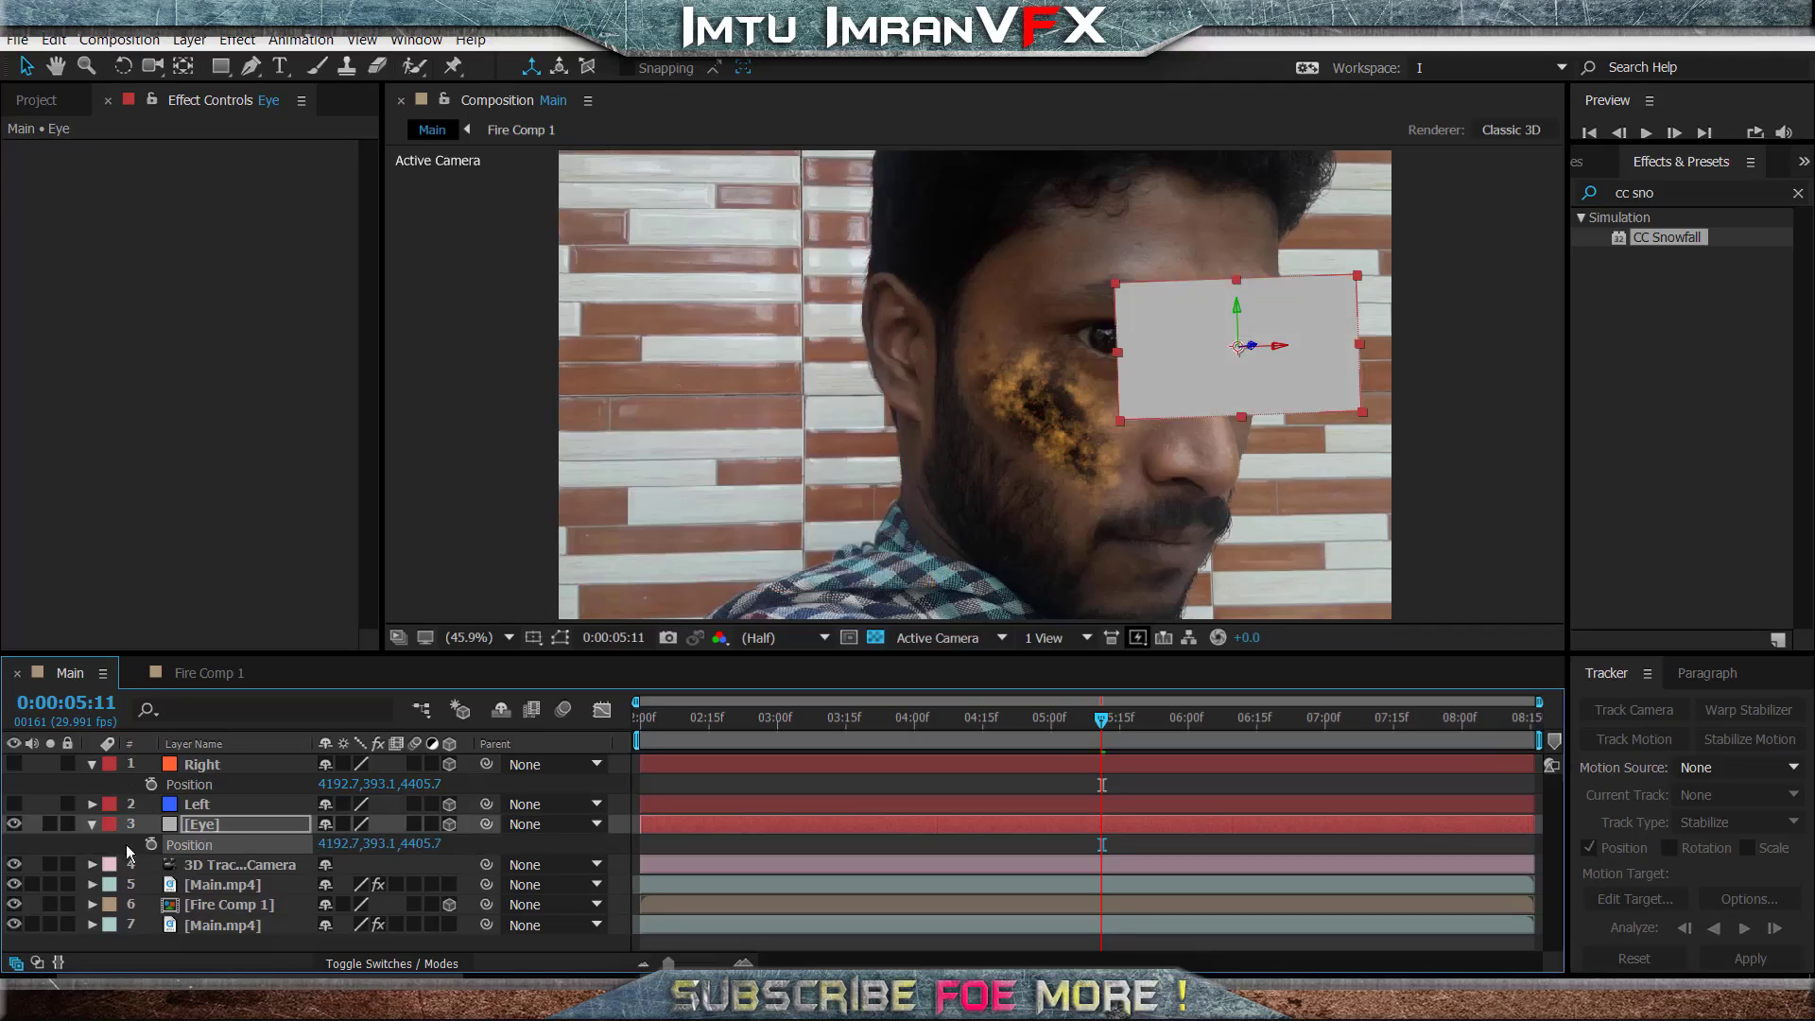
left_click(92, 825)
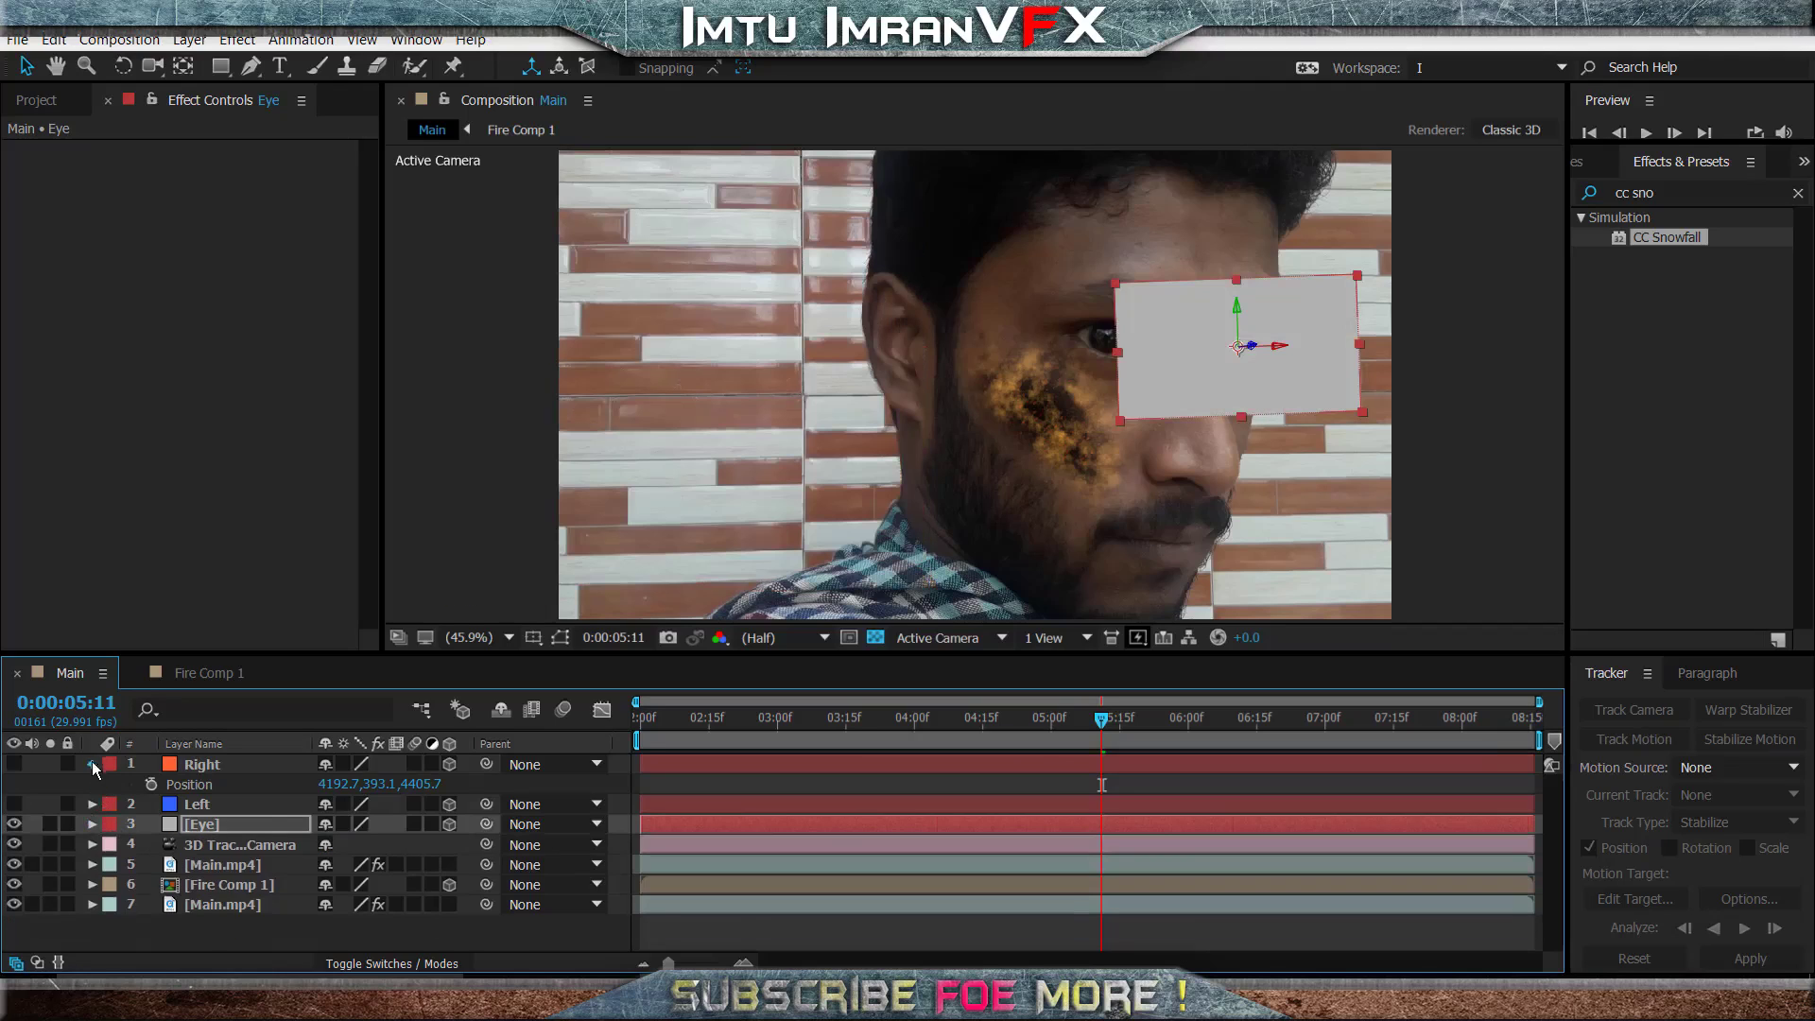
left_click(92, 764)
- Scale the Eye solid to 269% so it covers both eyes, and hide the layer
key("space")
left_click_drag(1166, 715, 1243, 717)
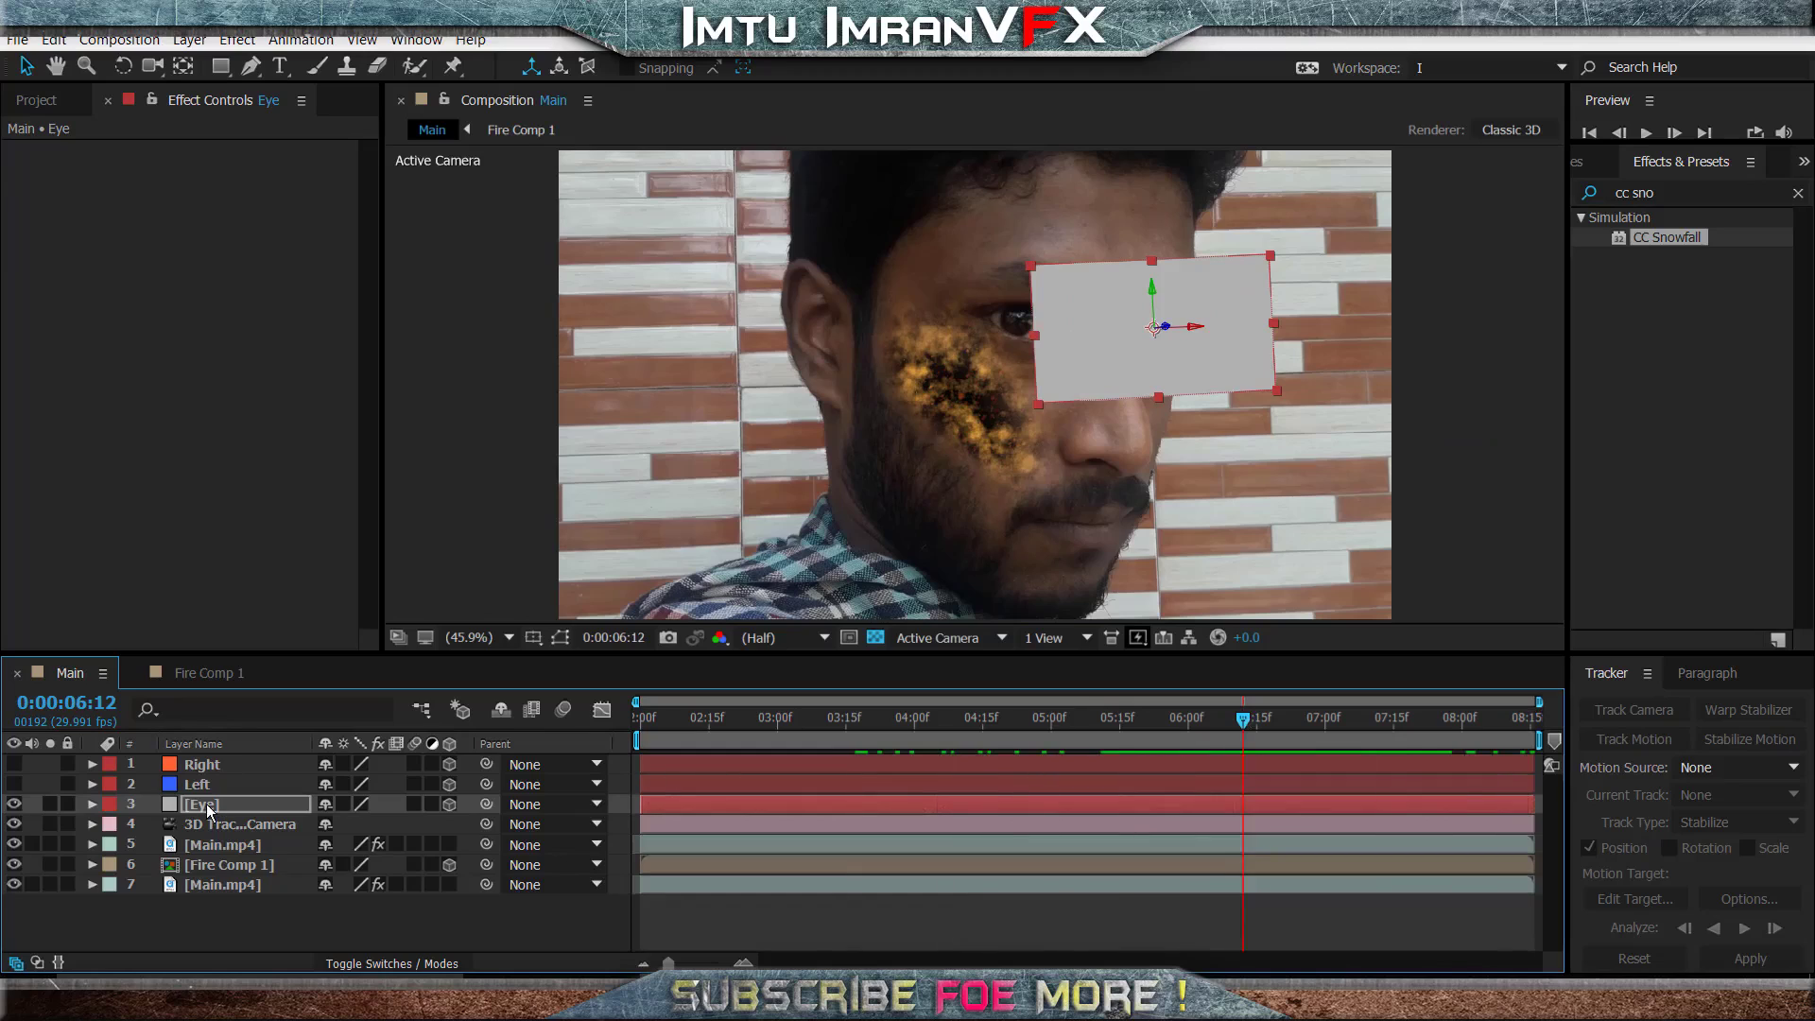
key("s")
left_click_drag(435, 829, 1271, 717)
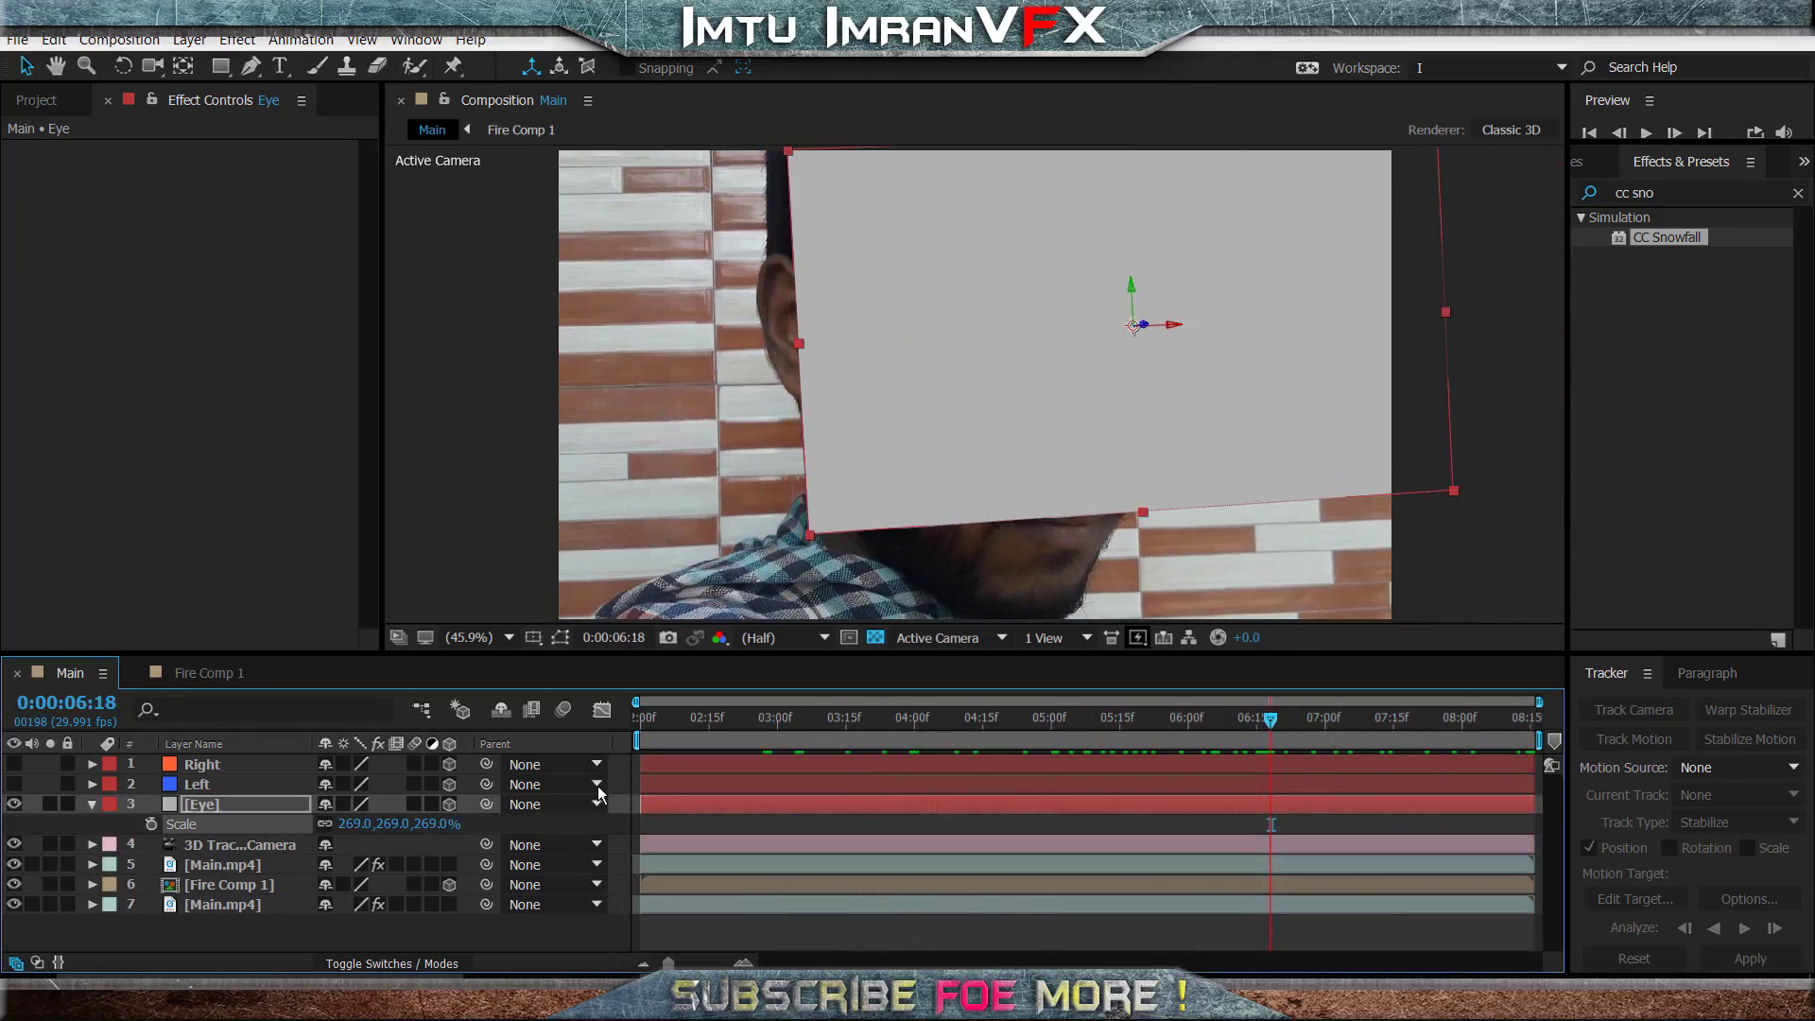
left_click(90, 804)
left_click(14, 803)
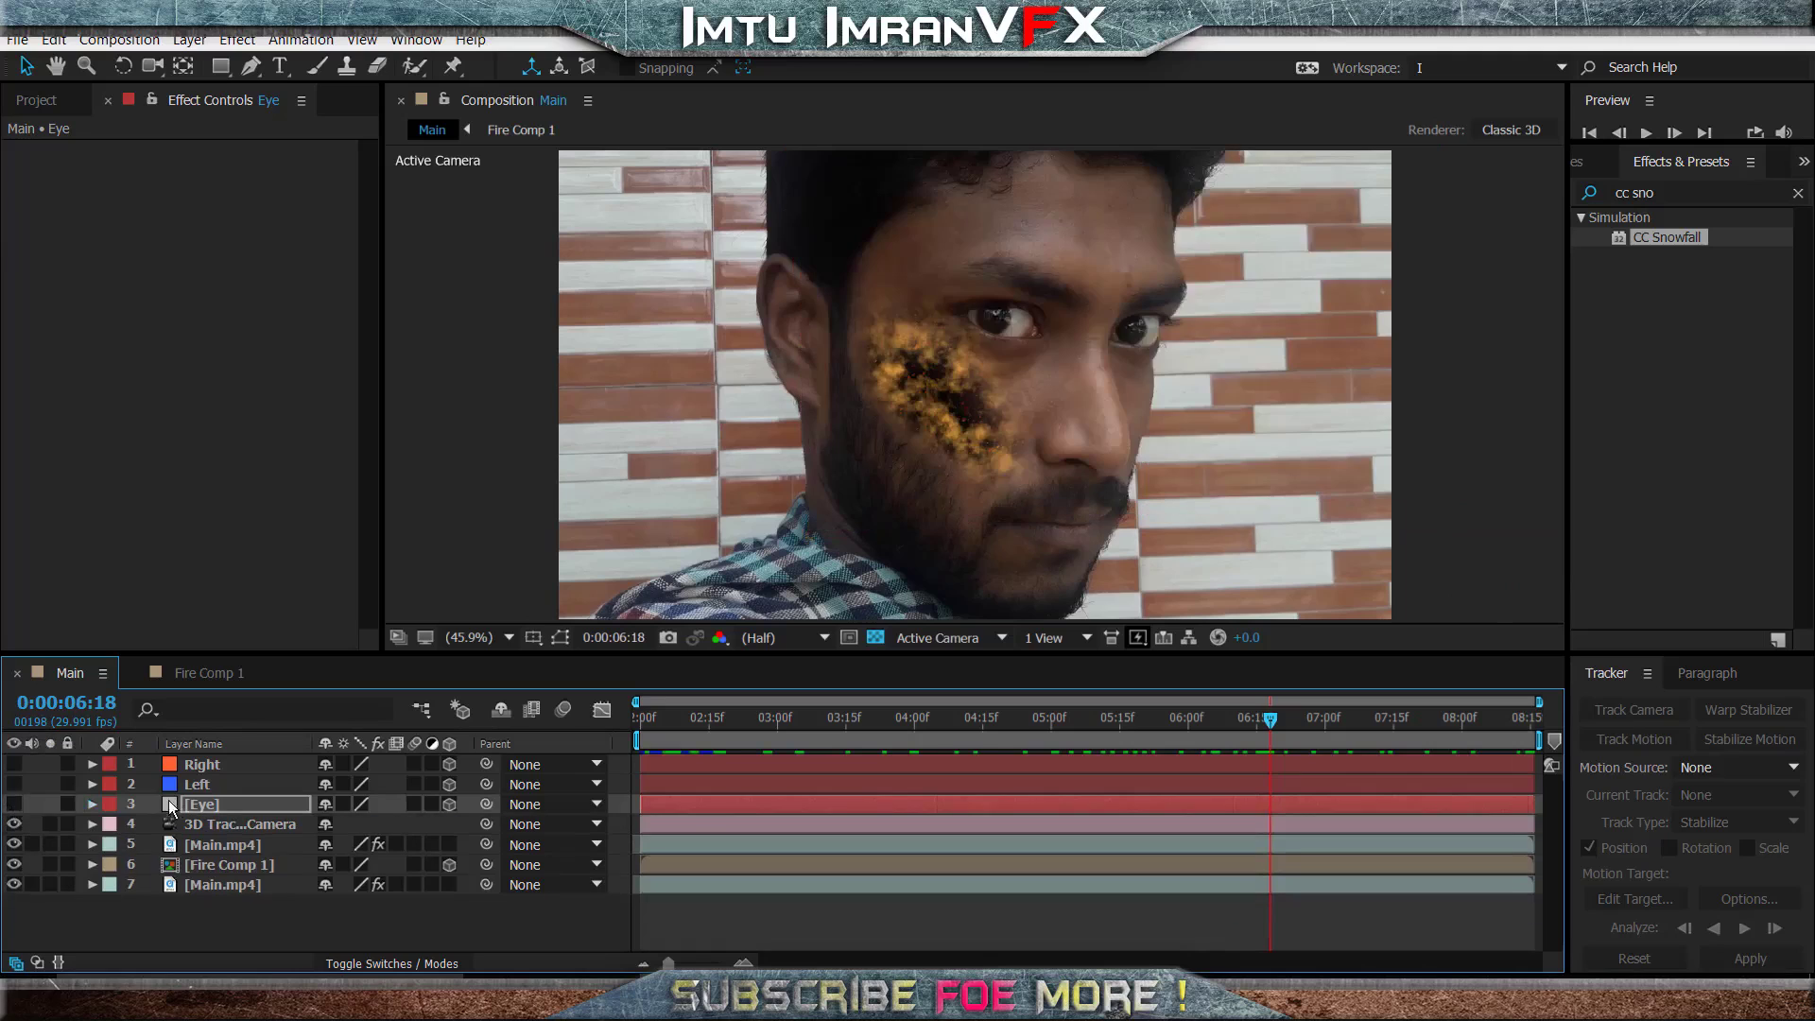
- Draw a small circular mask on the Eye solid over the pupil above the fiery cheek at 0:00:06:18
left_click(250, 72)
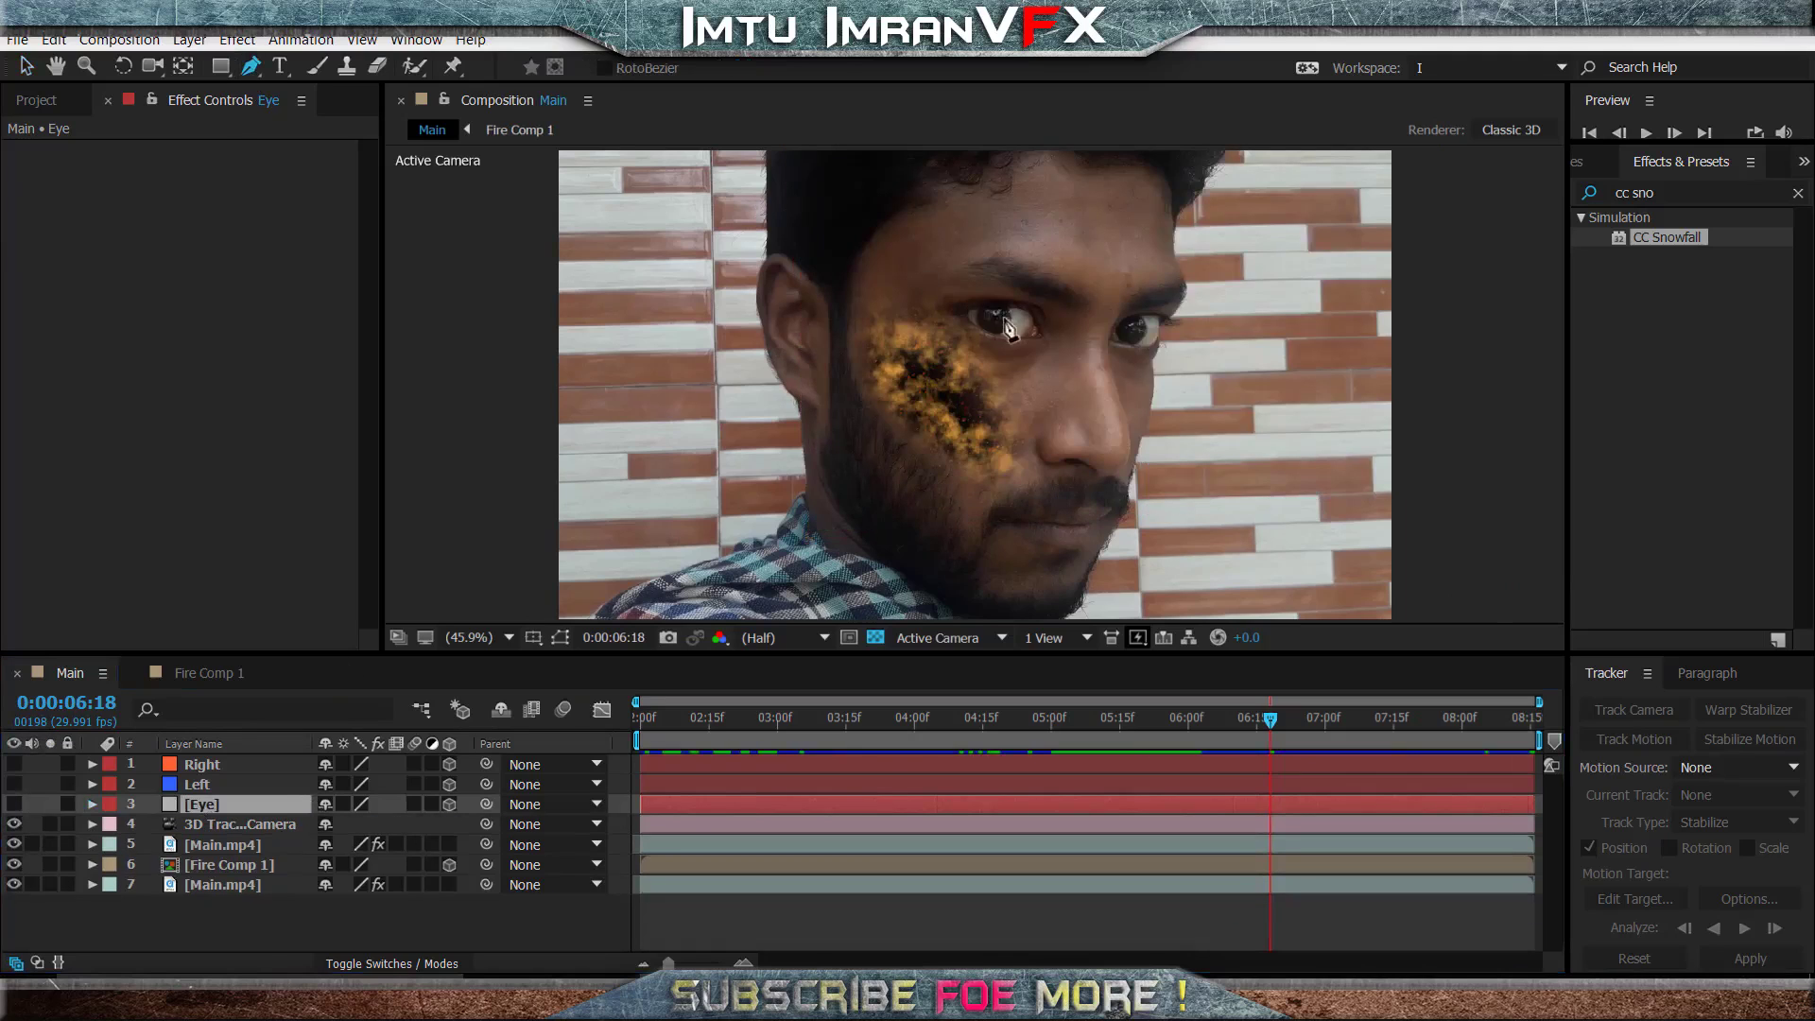
scroll(1030, 312, "up", 3)
left_click_drag(1077, 284, 1097, 399)
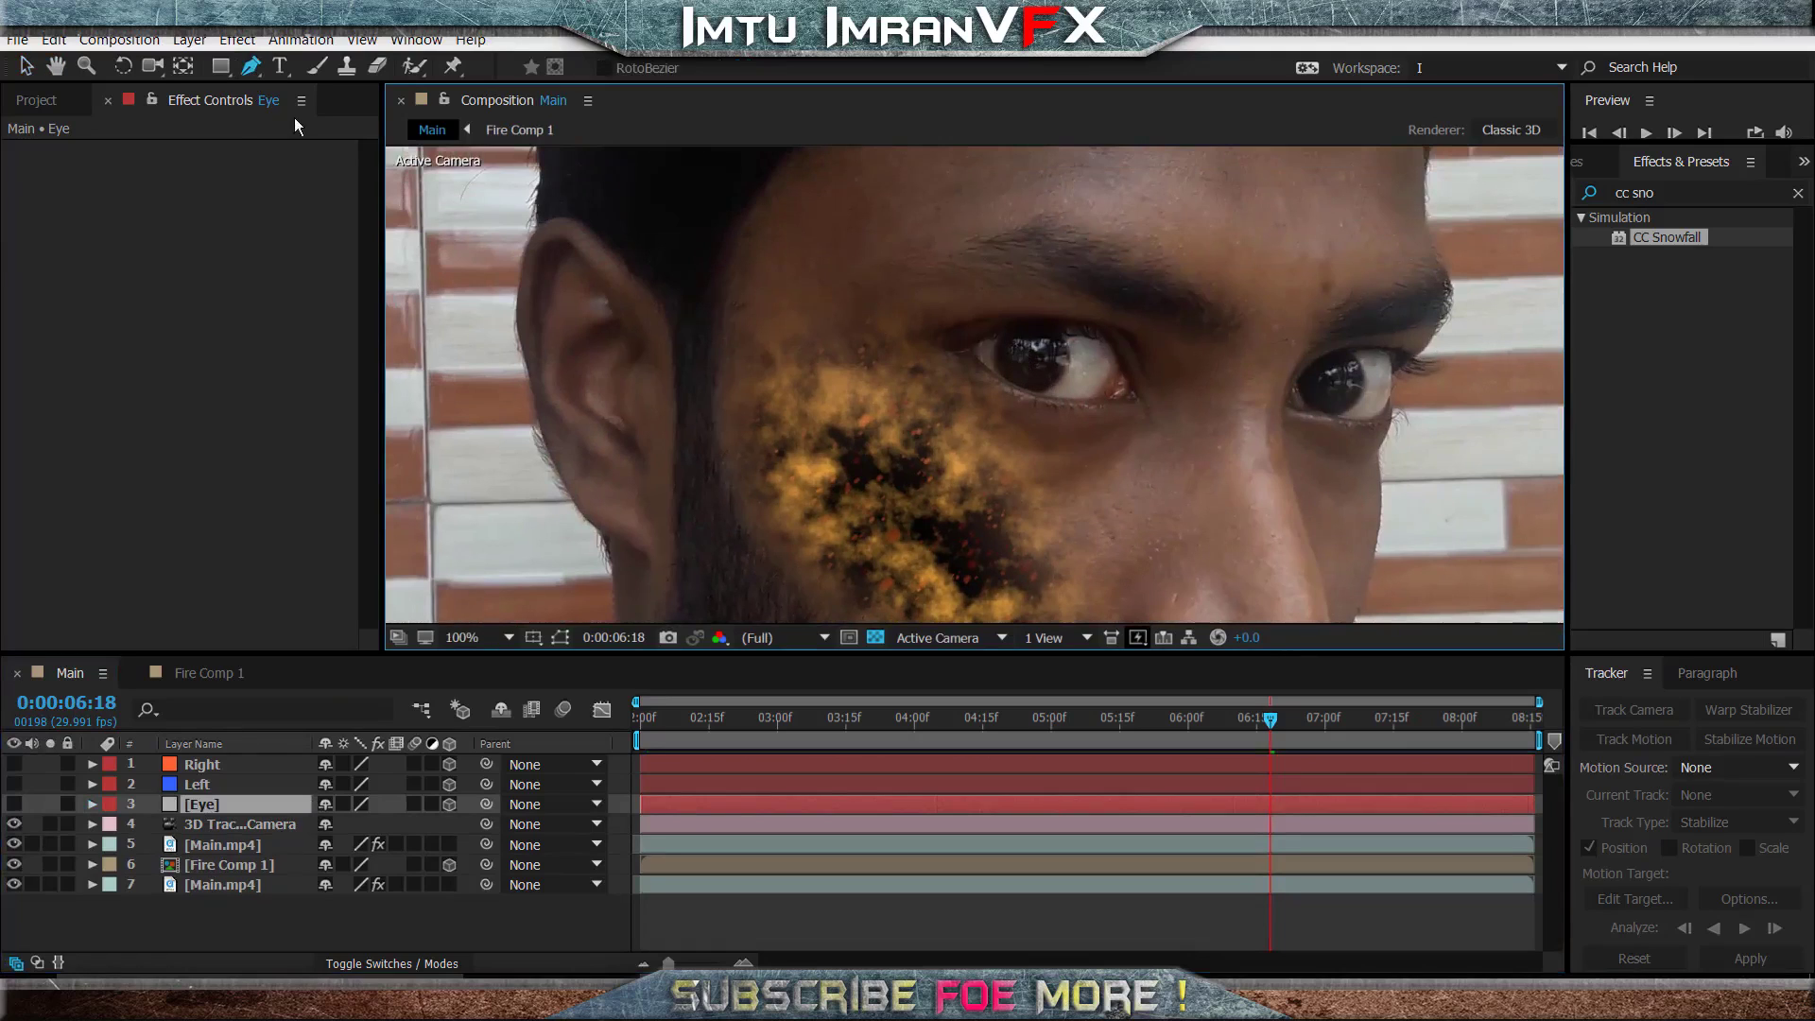
left_click(215, 65)
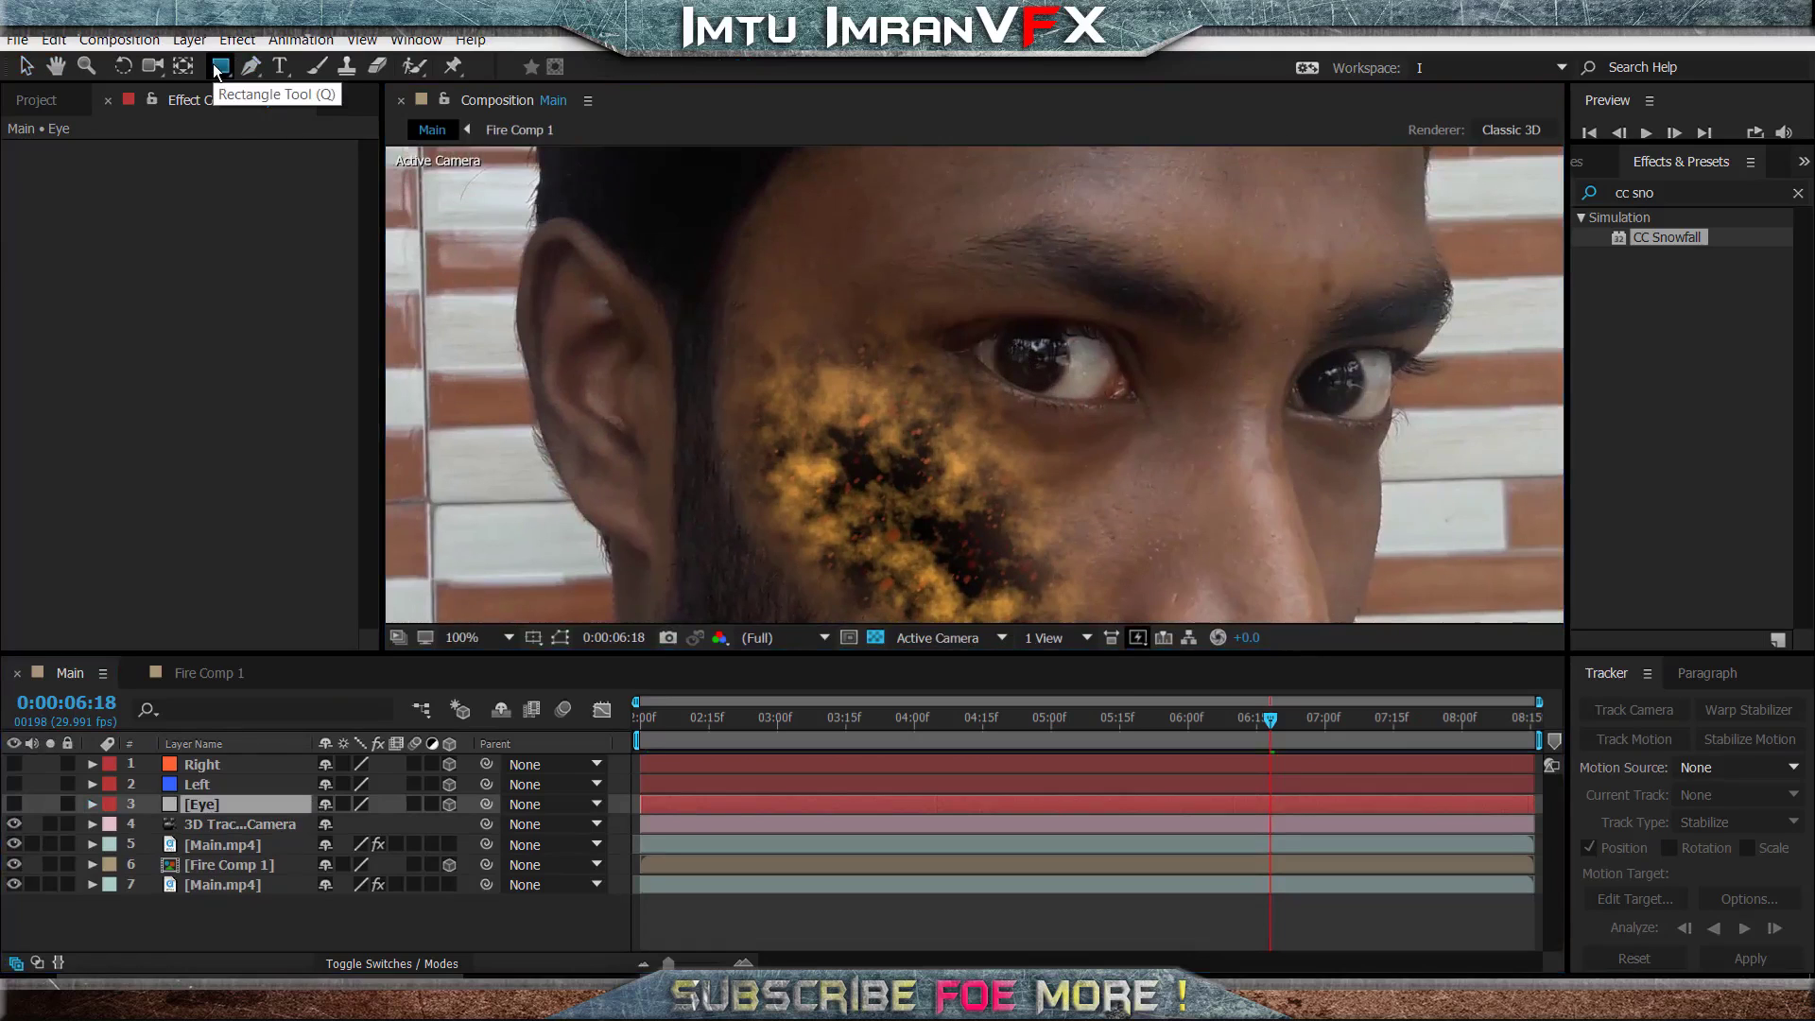
key("q")
left_click_drag(1015, 340, 1052, 373)
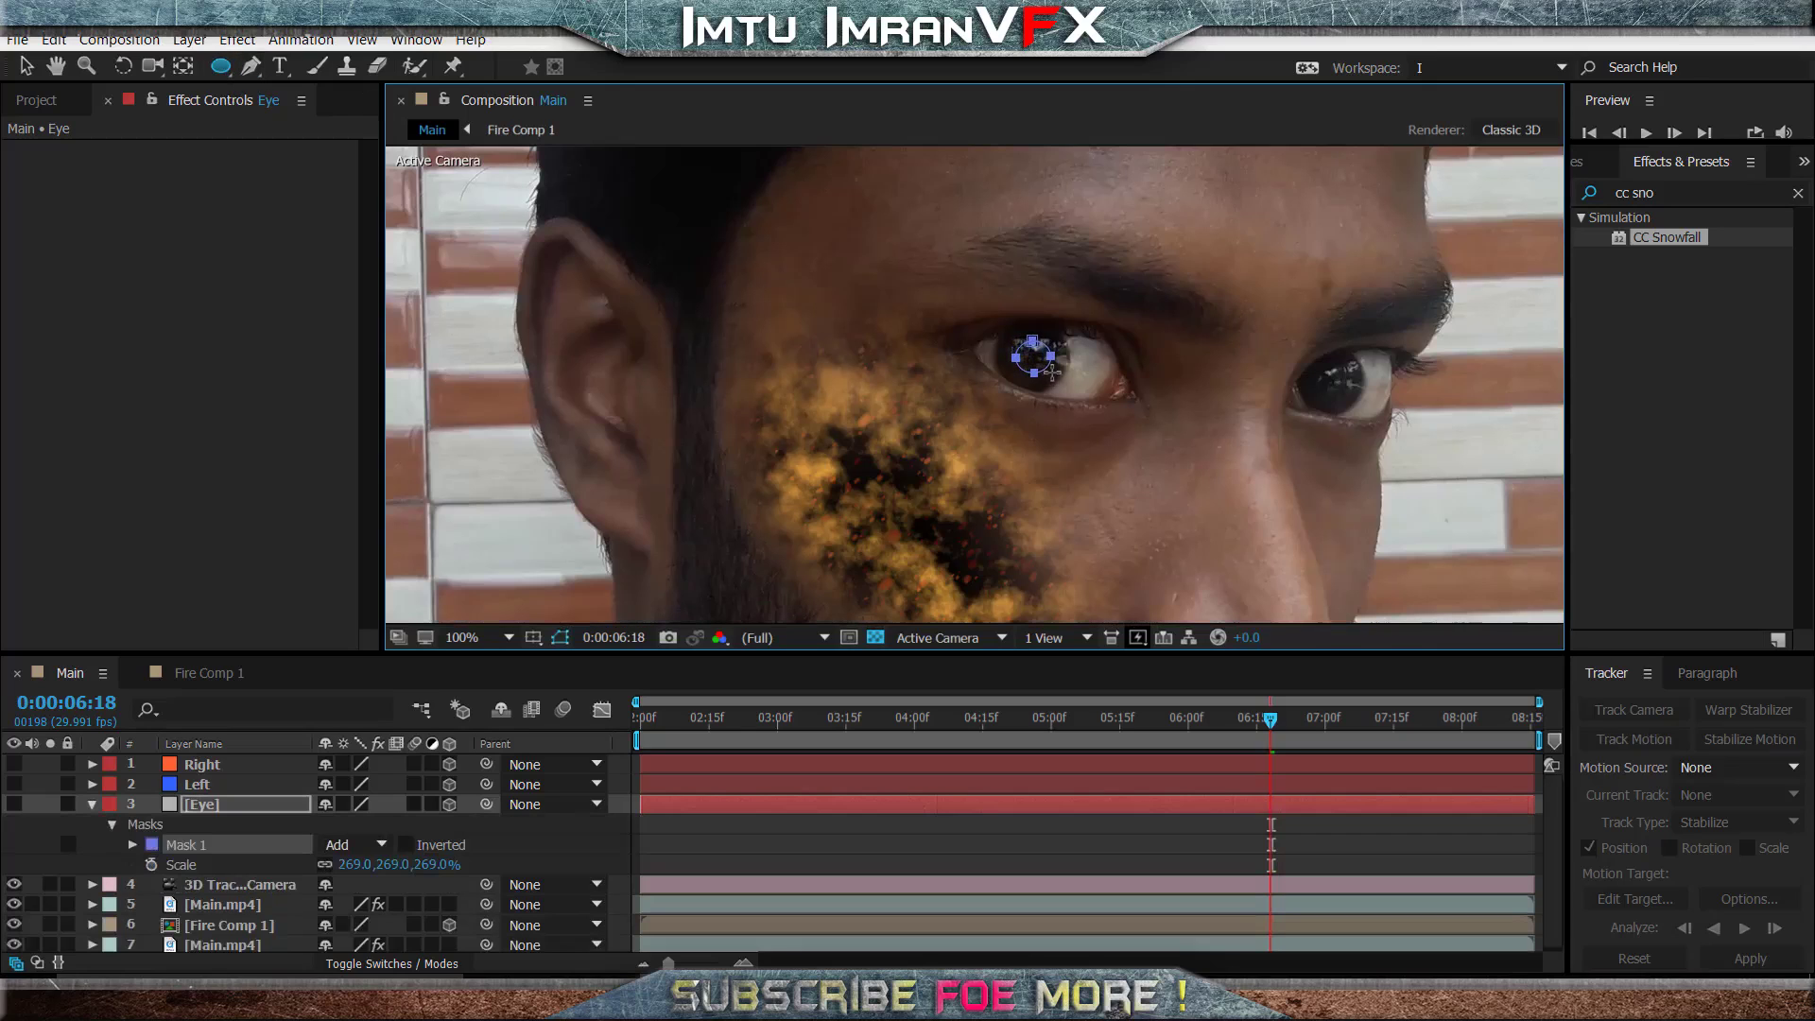
- Duplicate the pupil mask and move the copy onto the pupil of the other eye
left_click(176, 853)
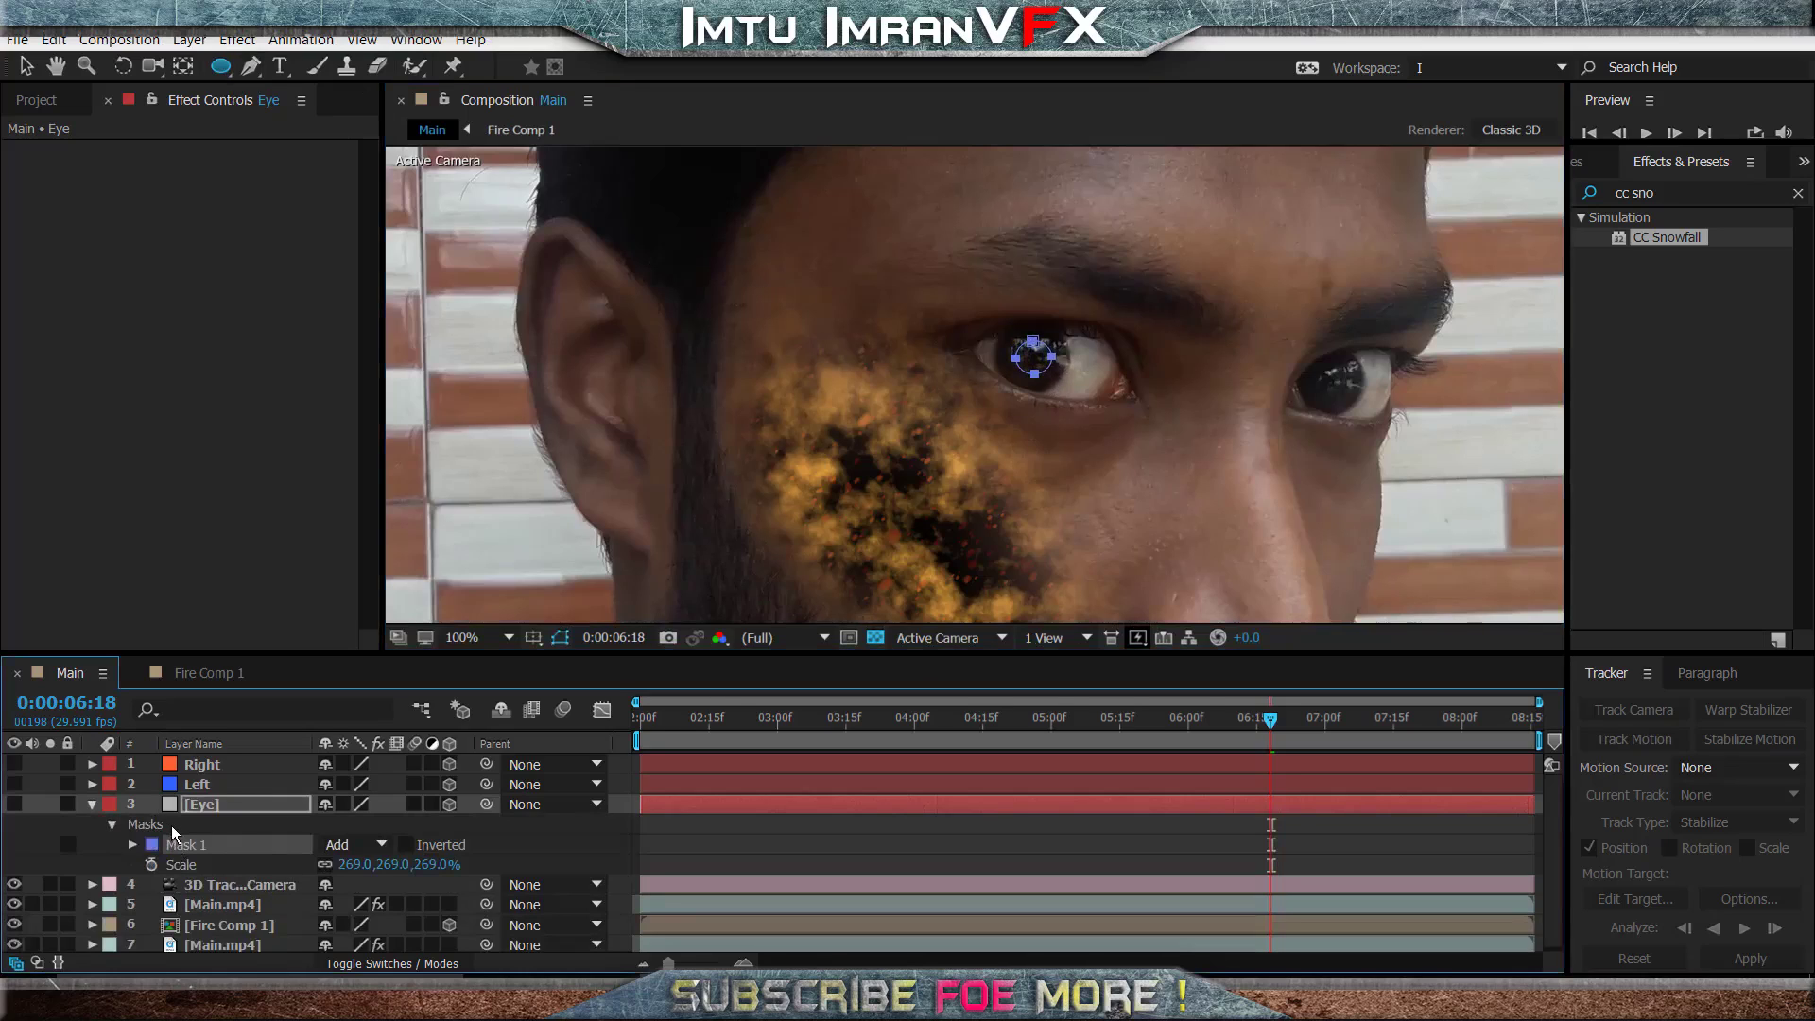
key("ctrl+d")
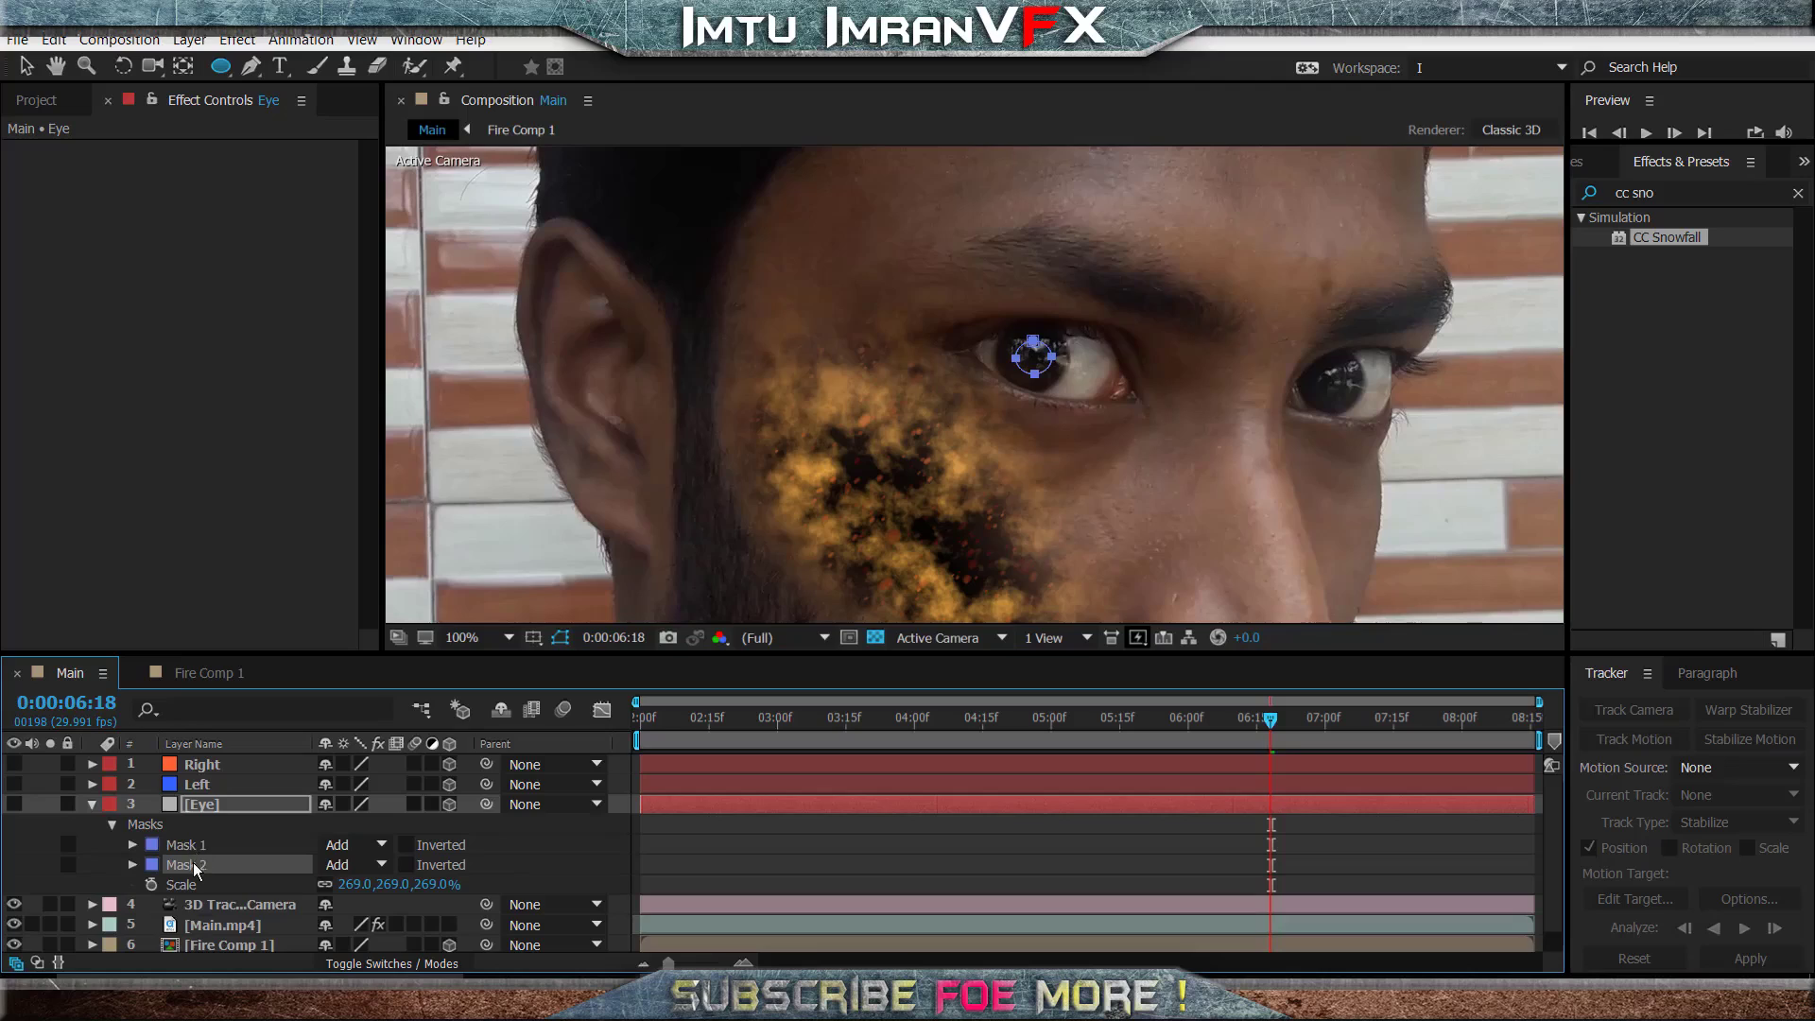
key("Right")
key("Right")
key("Right")
key("Right")
key("Right")
key("Right")
key("Right")
key("Right")
key("Right")
key("Right")
key("Right")
key("Right")
key("Right")
key("Right")
key("Right")
key("Right")
key("Right")
key("Right")
key("Right")
key("Right")
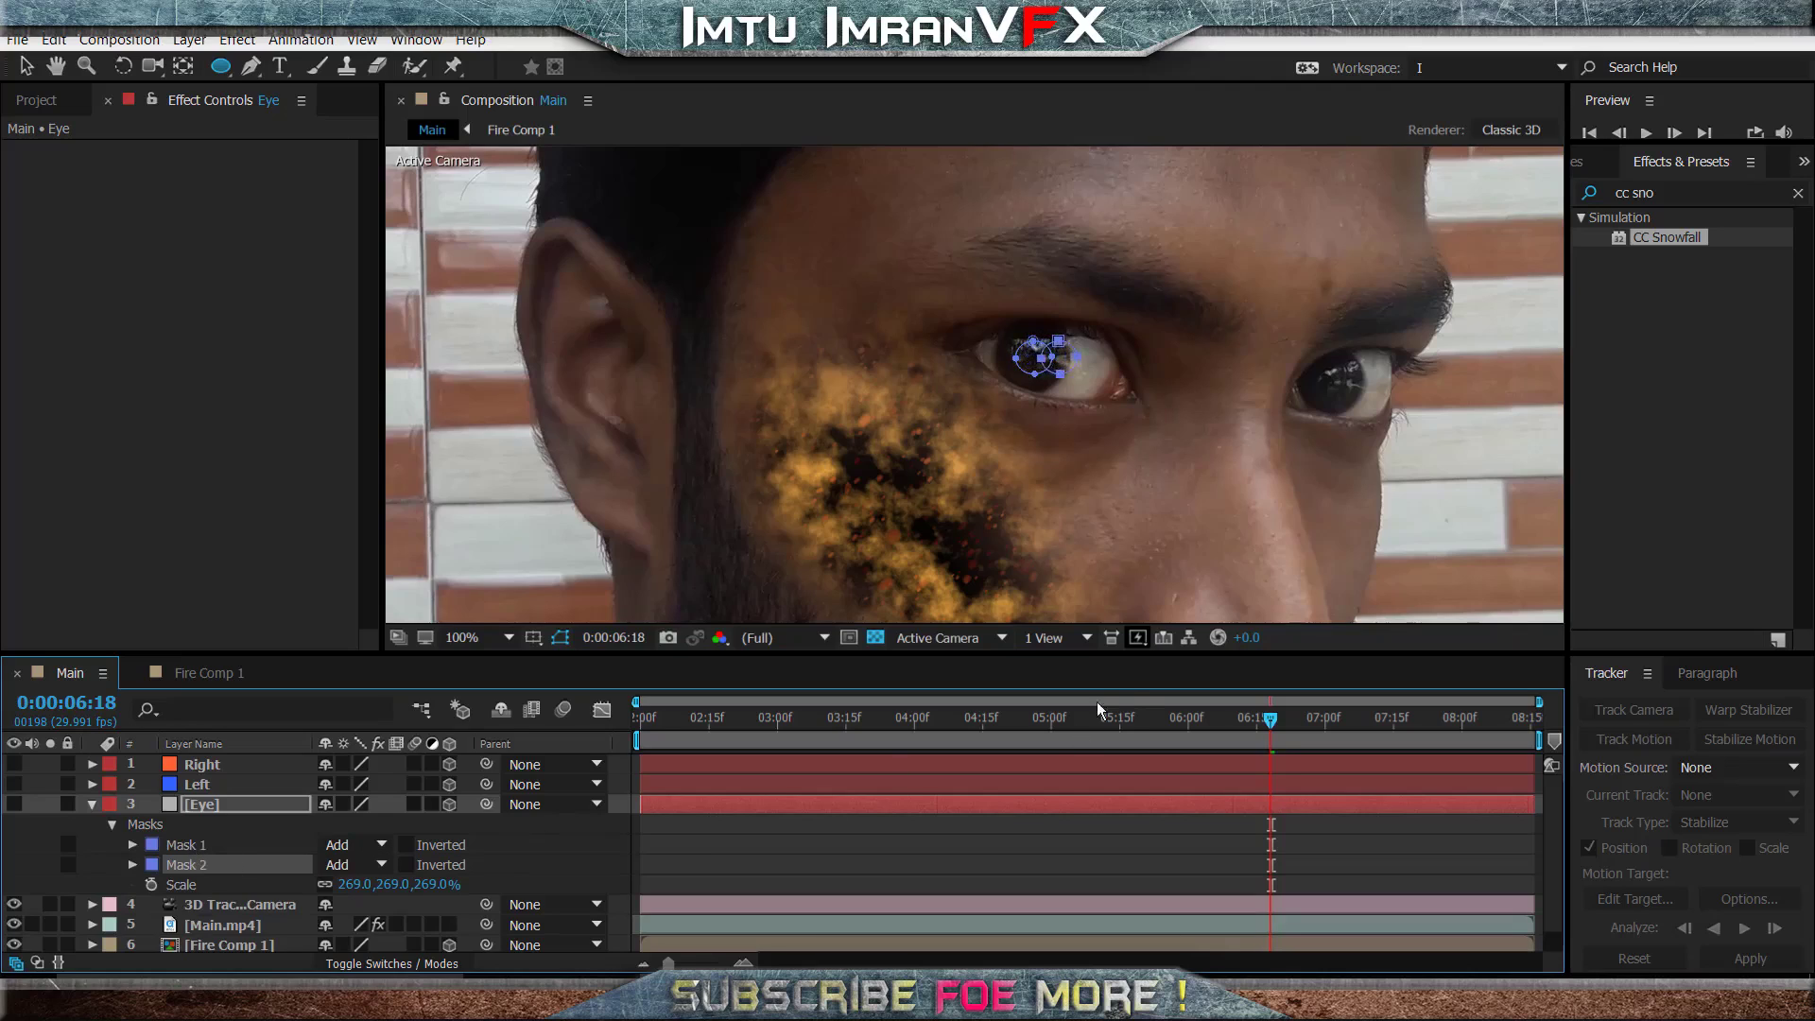
key("Right")
key("Right")
key("Right")
key("Right")
key("Right")
key("Right")
key("Right")
key("Right")
key("Right")
key("Right")
key("Right")
key("Right")
key("Right")
key("Right")
key("Right")
key("Right")
key("Right")
key("Right")
key("Right")
key("Right")
key("Right")
key("Right")
key("Right")
key("Right")
key("Right")
key("Right")
key("Right")
key("Right")
key("Right")
key("Right")
key("Right")
key("Right")
key("Right")
key("Right")
key("Right")
key("Right")
key("Right")
key("Right")
key("Right")
key("Right")
key("Right")
key("Right")
key("Right")
key("Right")
key("Right")
key("Right")
key("Right")
key("Right")
key("Right")
key("Right")
key("Right")
key("Right")
key("Right")
key("Right")
key("Right")
key("Right")
key("Right")
key("Right")
key("Right")
key("Right")
key("Right")
key("Right")
key("Right")
key("Right")
key("Right")
key("Right")
key("Right")
key("Right")
key("Right")
key("Right")
key("Right")
key("Right")
key("Right")
key("Right")
key("Right")
key("Right")
key("Right")
key("Right")
key("Right")
key("Right")
key("Right")
key("Right")
key("Right")
key("Right")
key("Right")
key("Right")
key("Right")
key("Right")
key("Right")
key("Right")
key("Right")
key("Right")
key("Right")
key("Right")
key("Right")
key("Right")
key("Right")
key("Right")
key("Right")
key("Right")
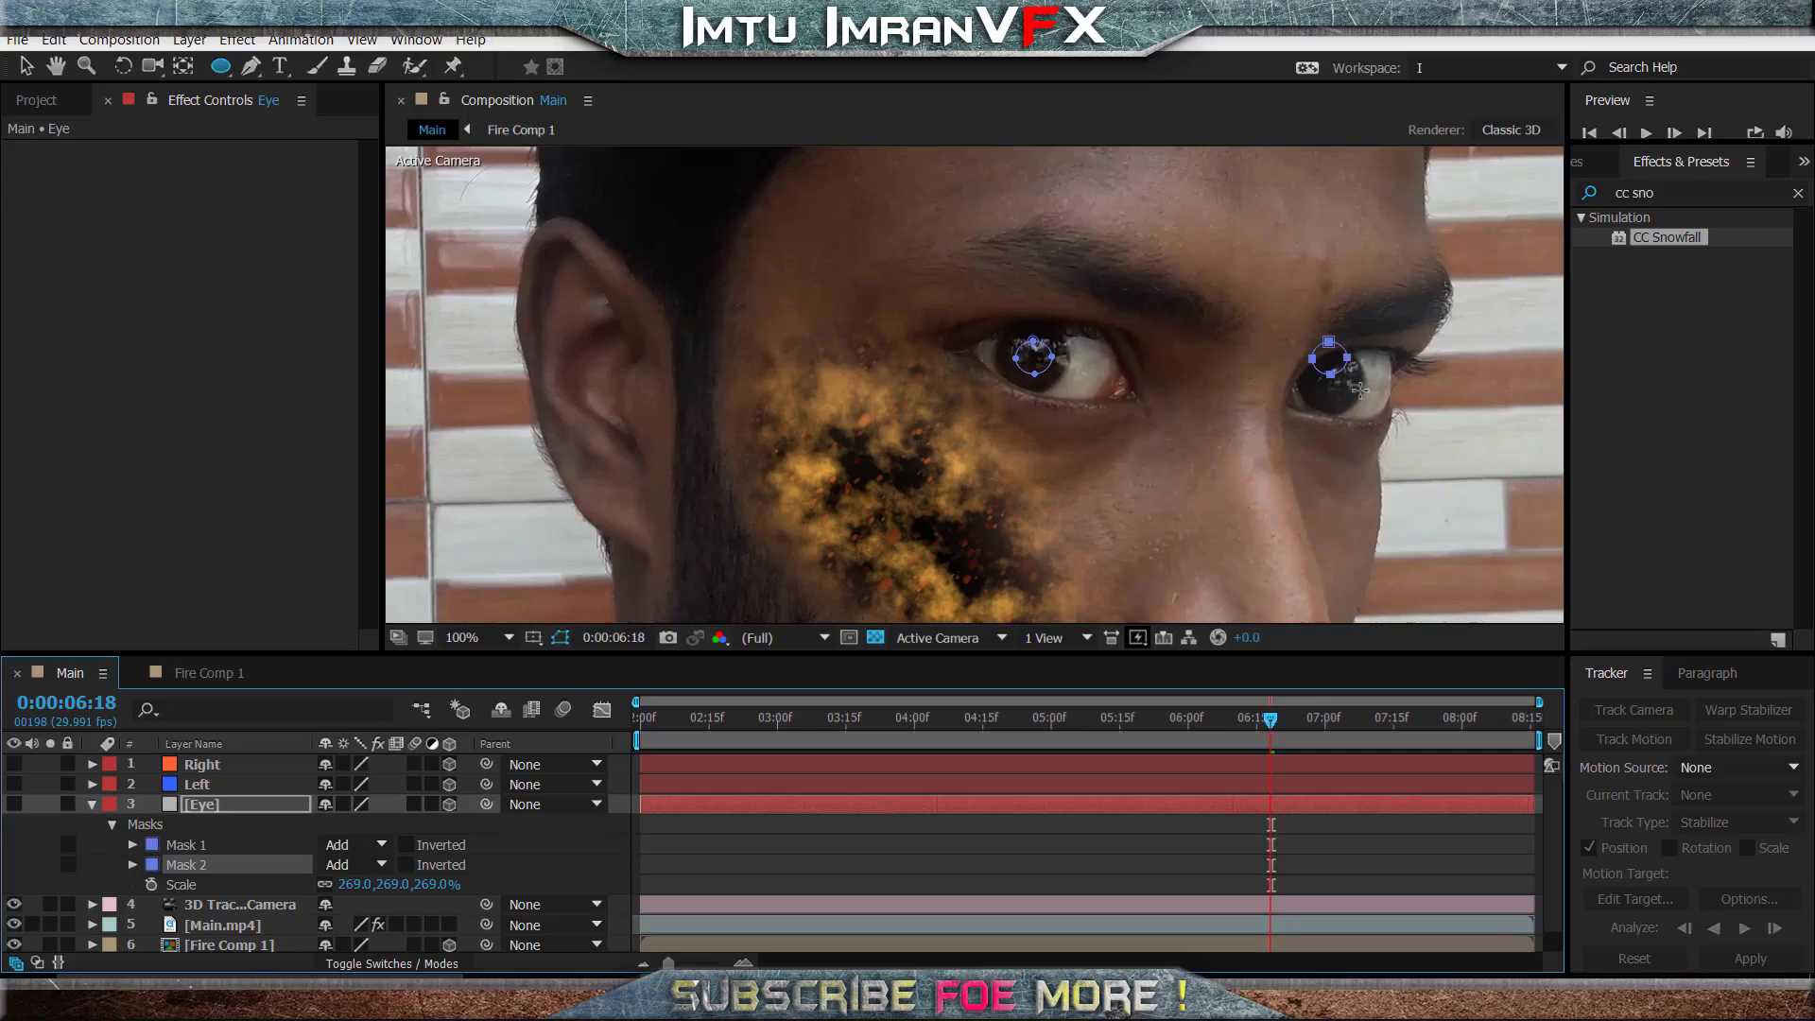
key("Down")
key("Down")
key("Down")
key("Down")
key("Down")
key("Down")
key("Down")
key("Down")
key("Down")
key("Down")
key("Down")
key("Down")
key("Down")
key("Down")
key("Down")
key("Down")
key("Down")
key("Down")
key("Down")
key("Down")
key("Right")
key("Right")
key("Right")
key("Right")
key("Right")
- Rename the two pupil masks as L and R, and make the Eye layer visible
left_click(196, 849)
key("Return")
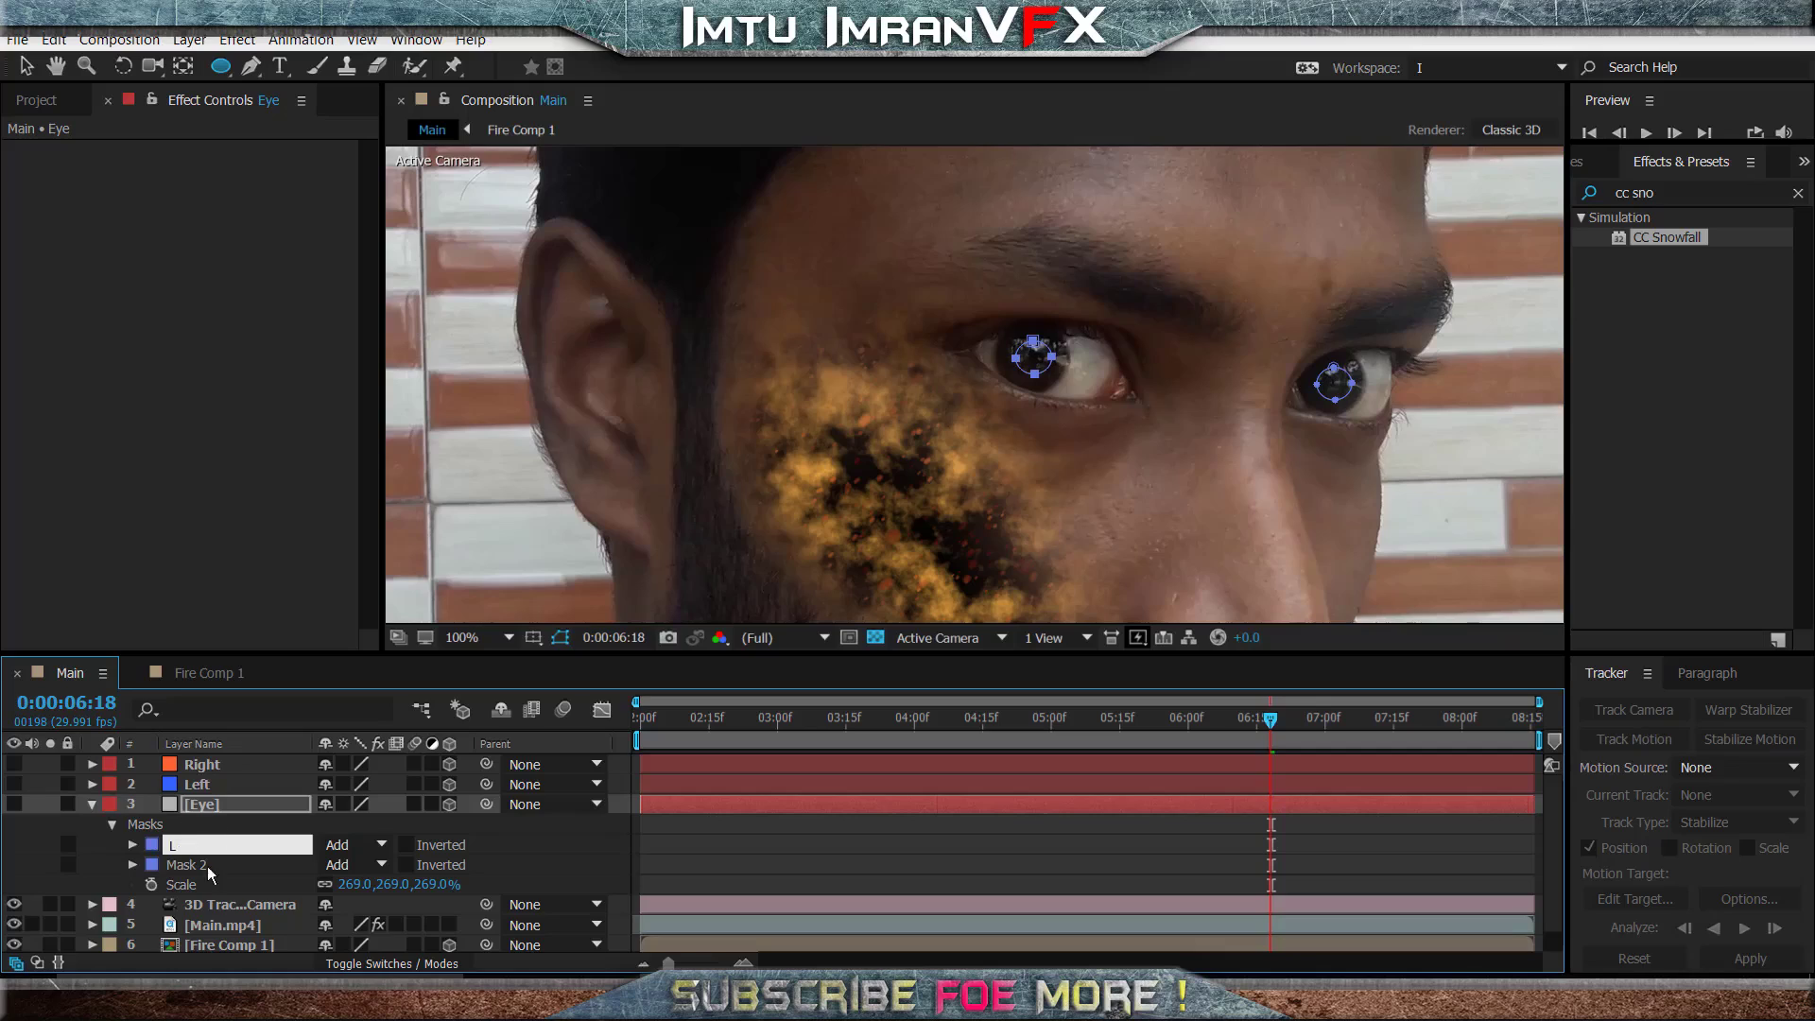
left_click(212, 868)
key("Return")
type("R")
left_click(147, 809)
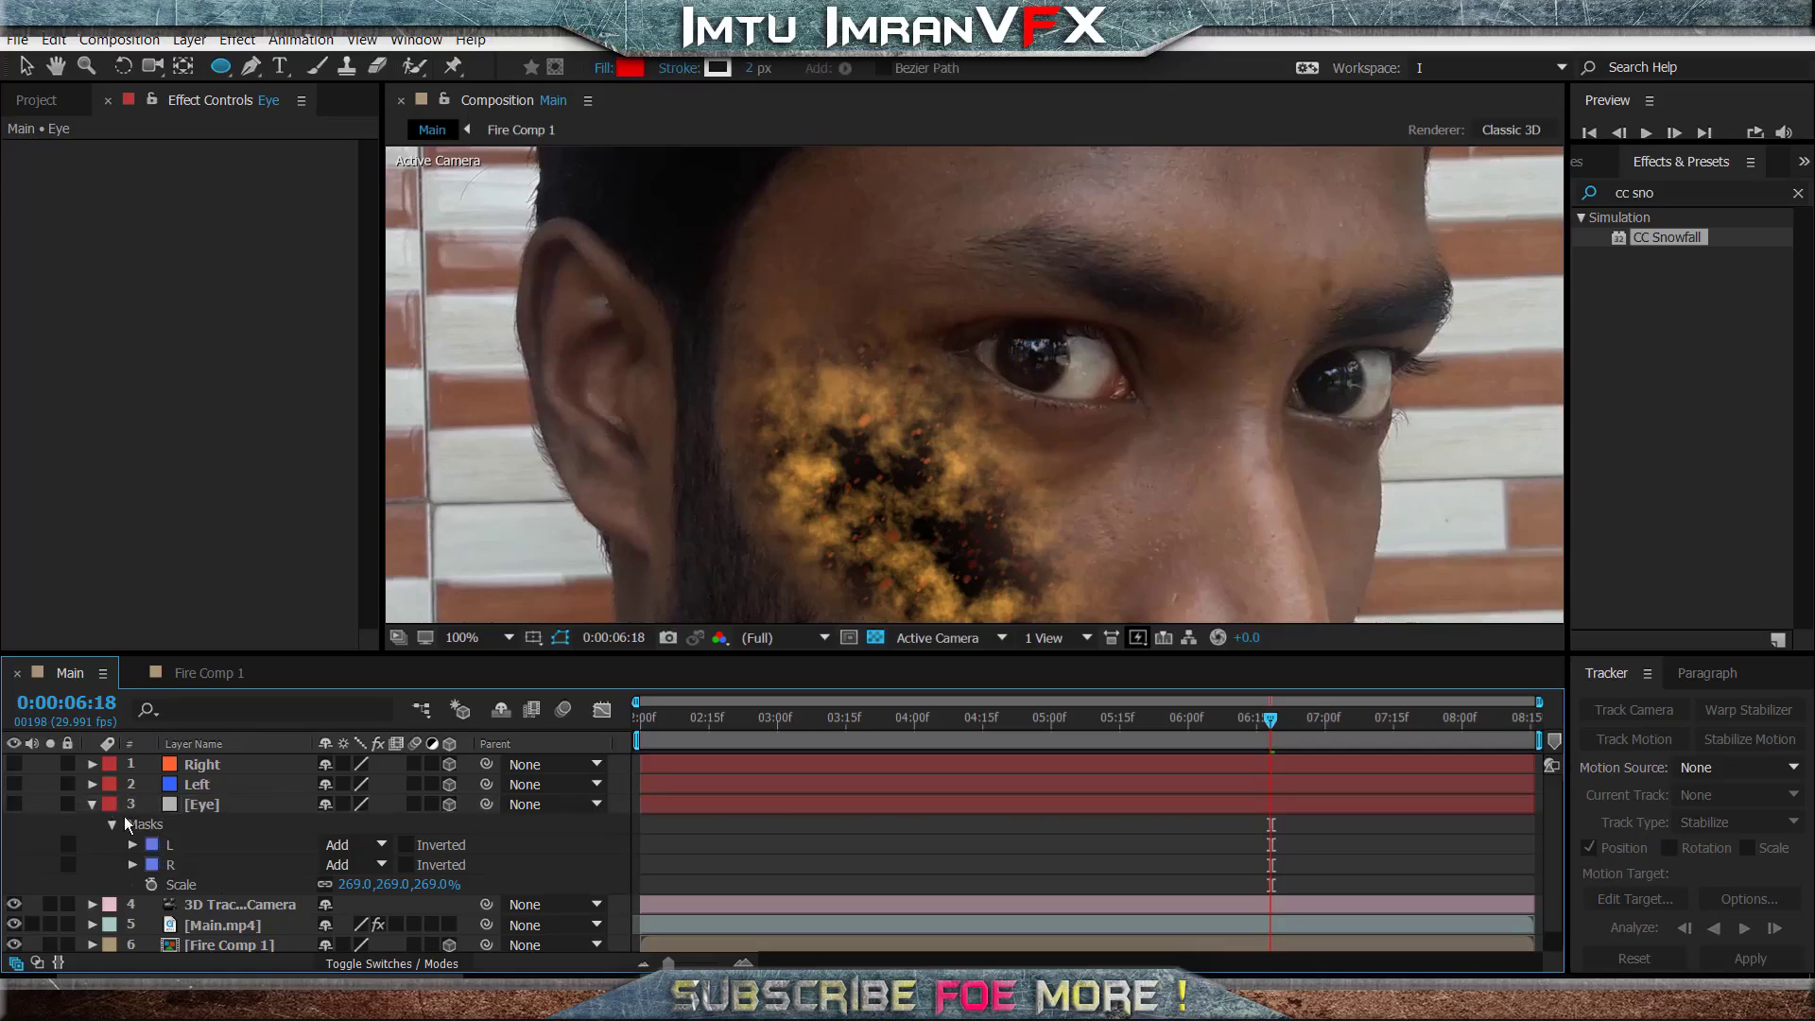
left_click(93, 804)
left_click(13, 804)
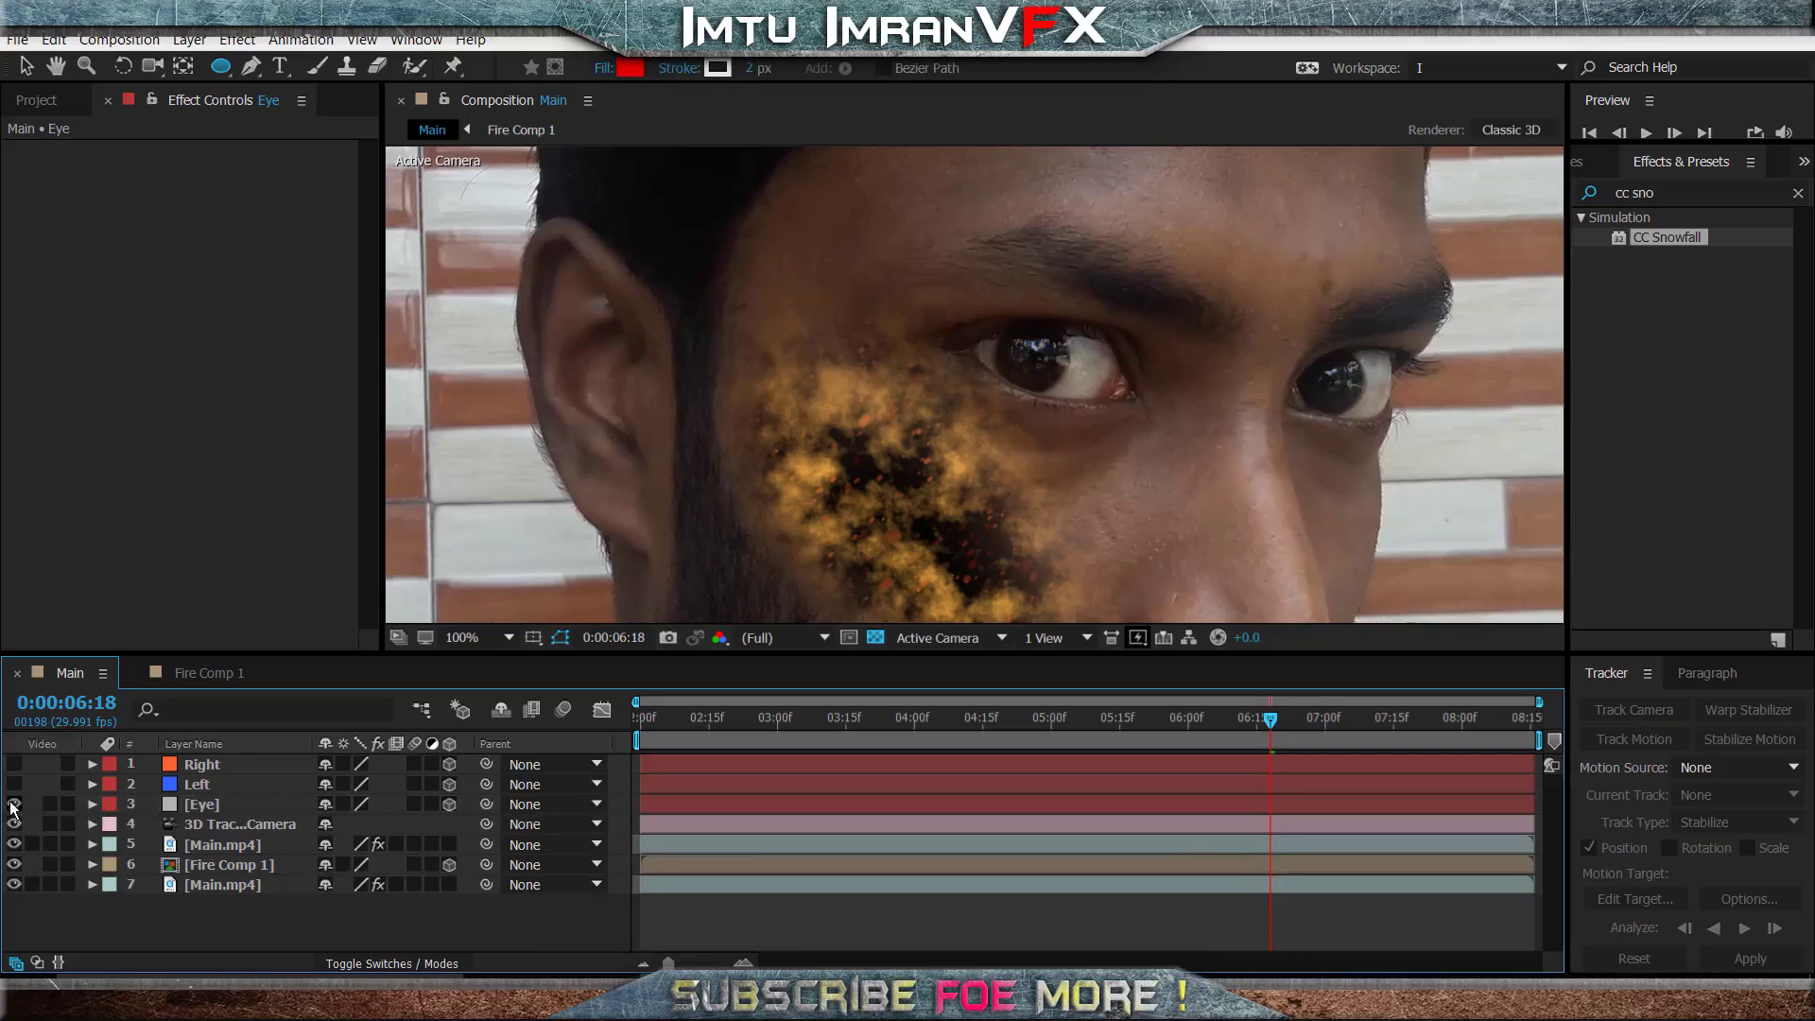
left_click(208, 810)
left_click(306, 913)
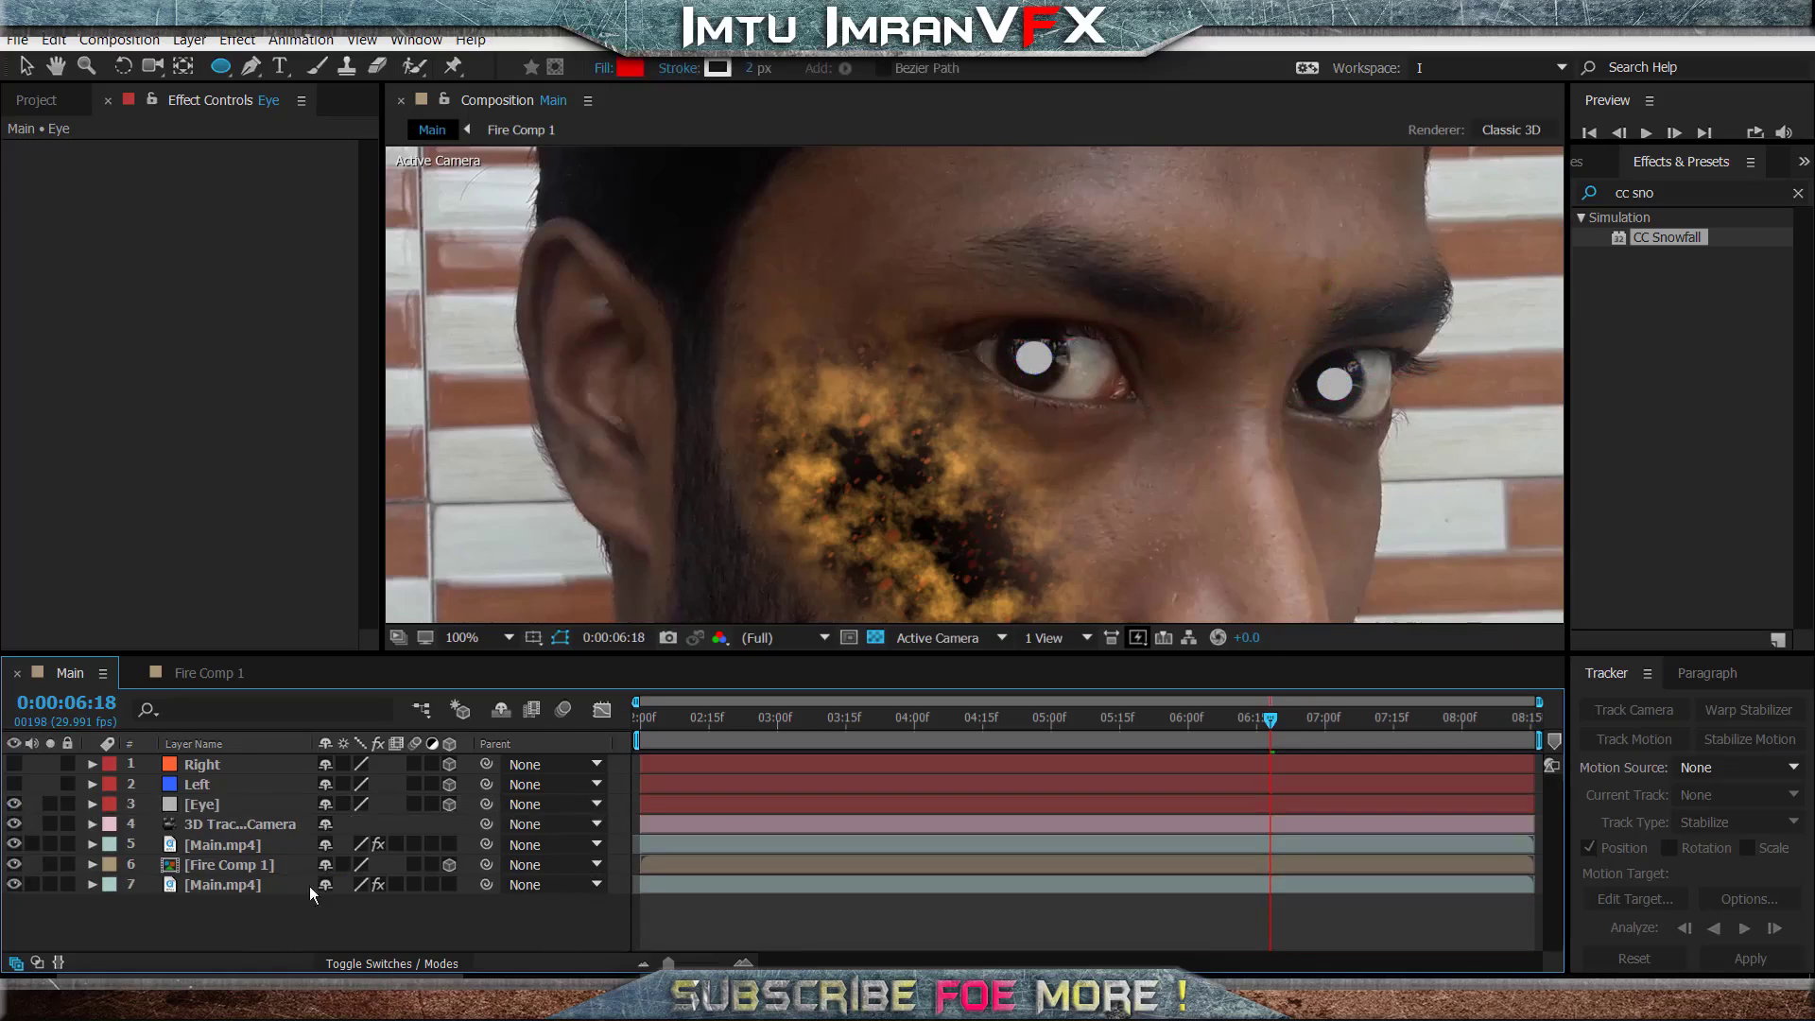
- Apply the Video Copilot Saber effect to the Eye layer and preview the glowing pupils from 0:00:06:16
left_click(1702, 192)
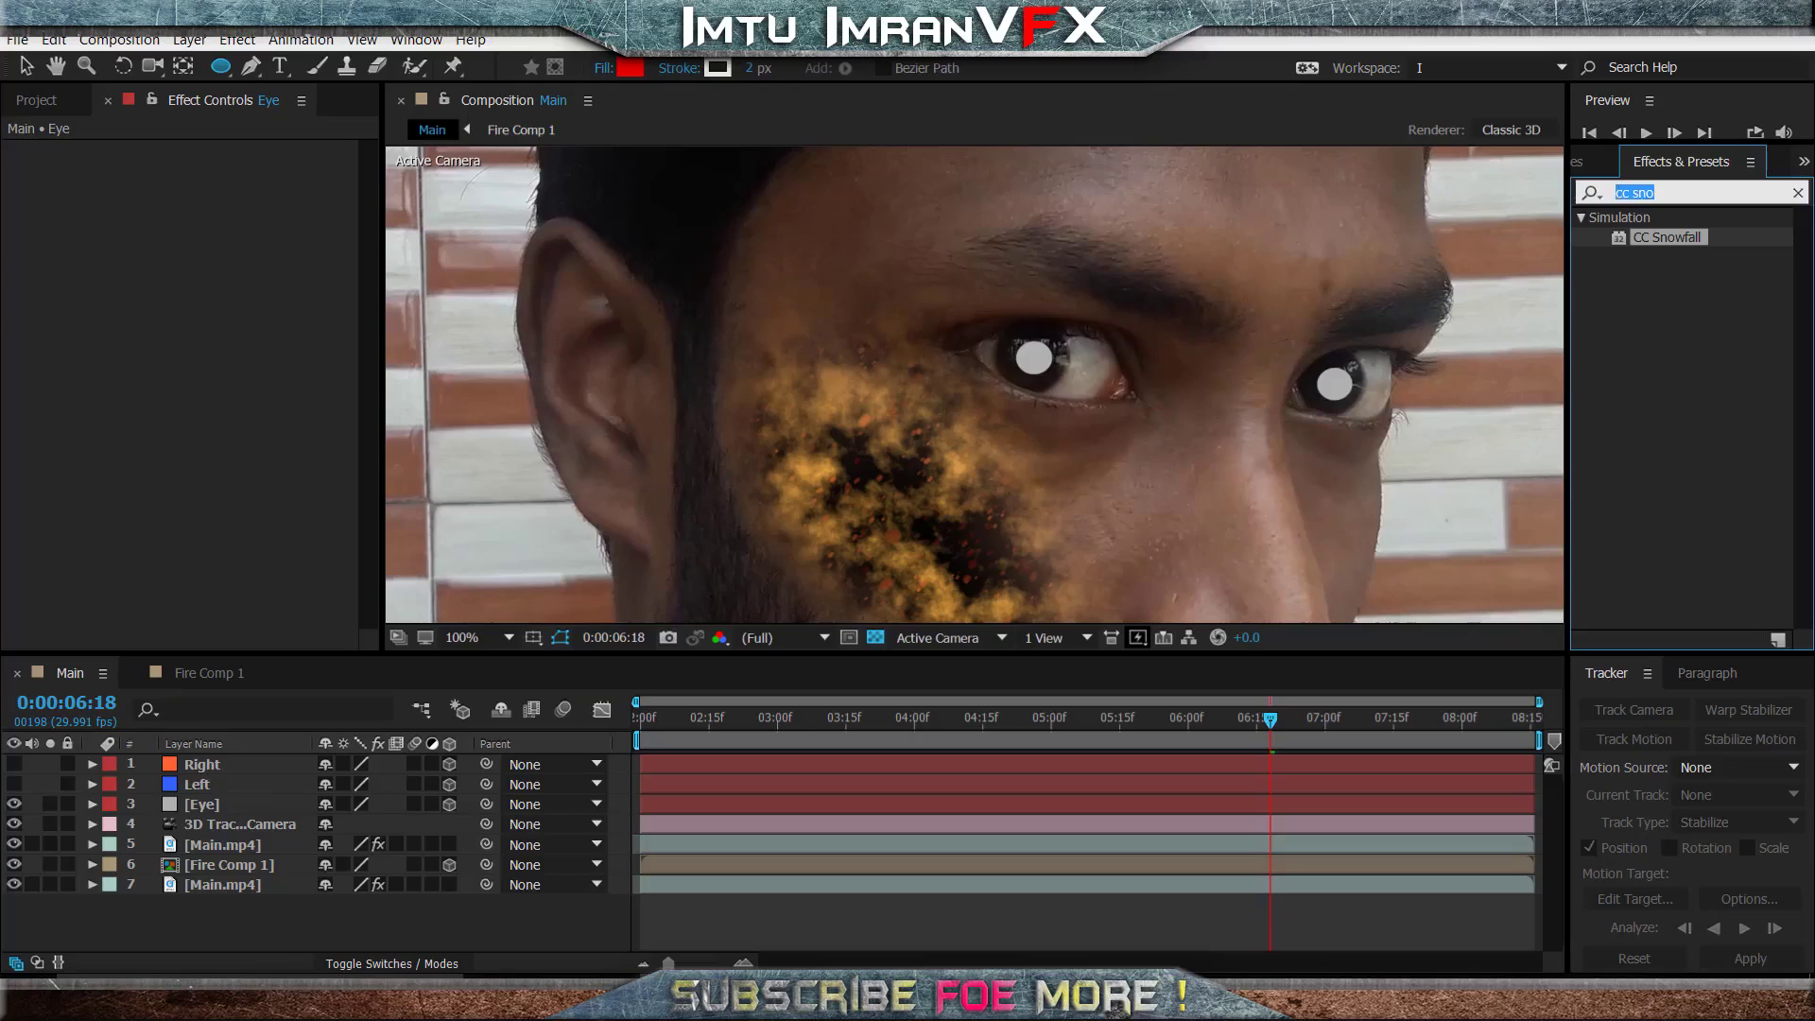
left_click(1799, 193)
scroll(1711, 558, "down", 3)
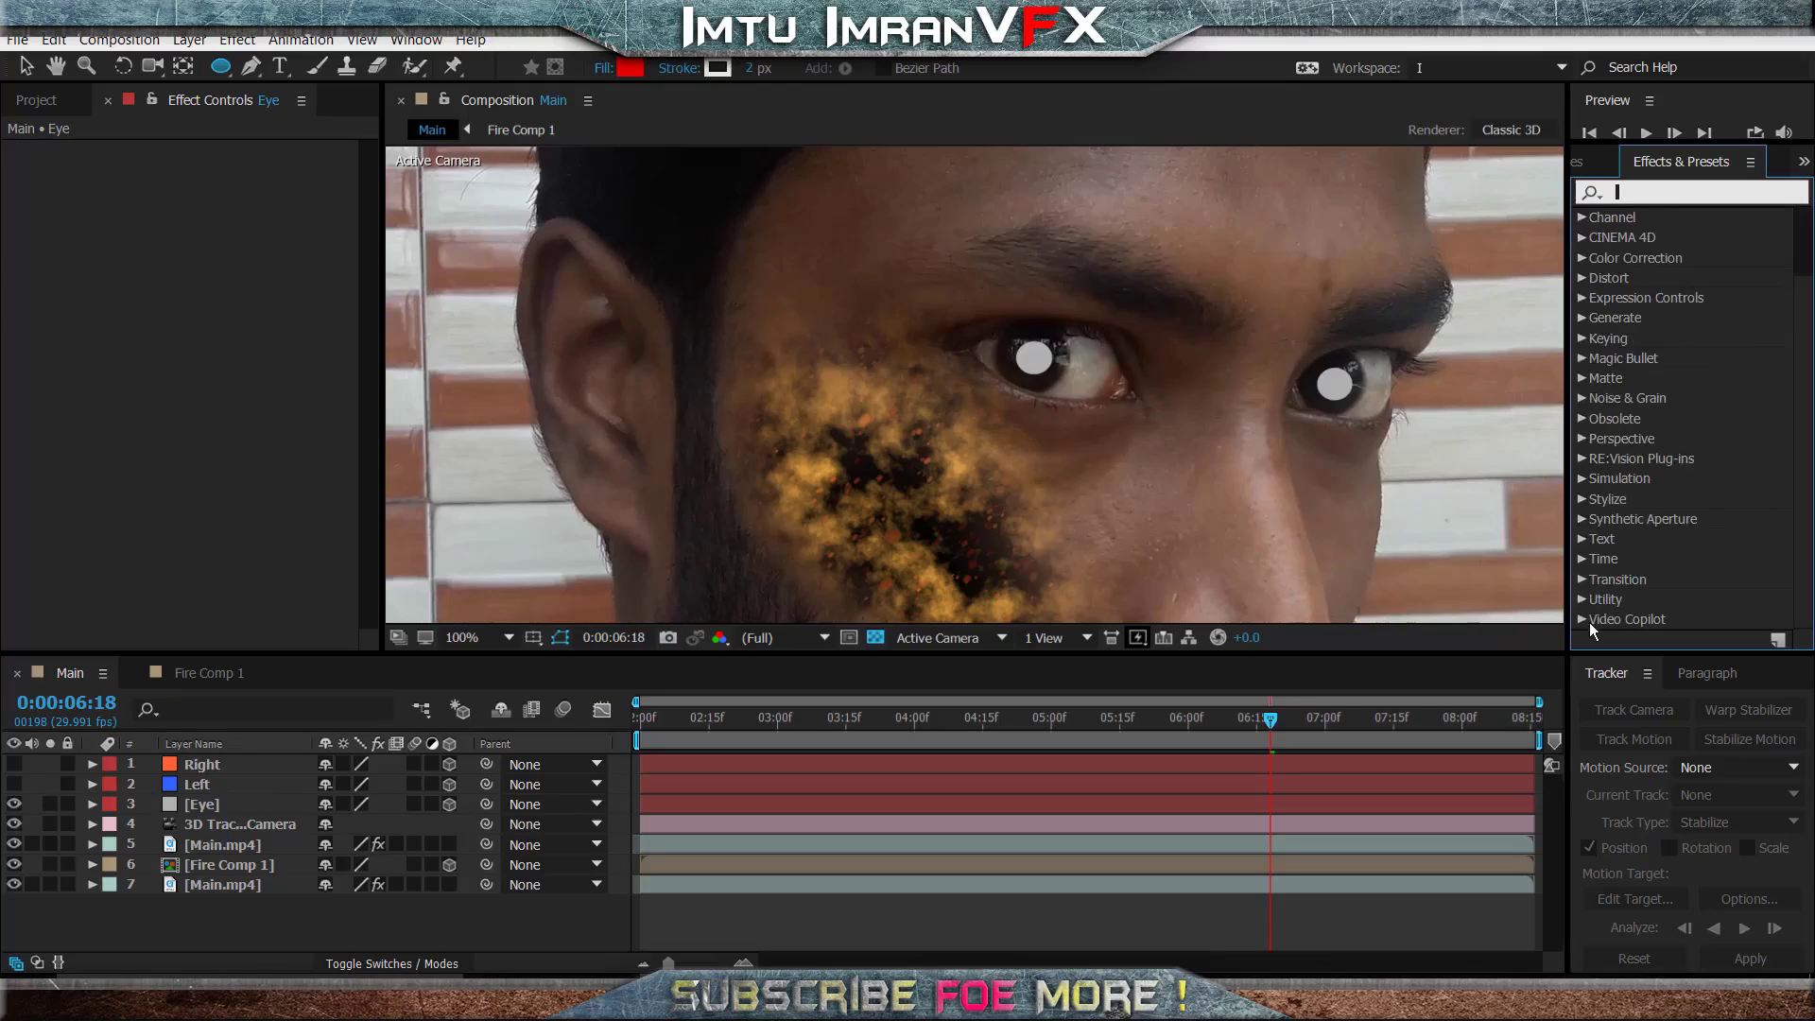
left_click(1584, 621)
left_click_drag(1659, 623, 246, 804)
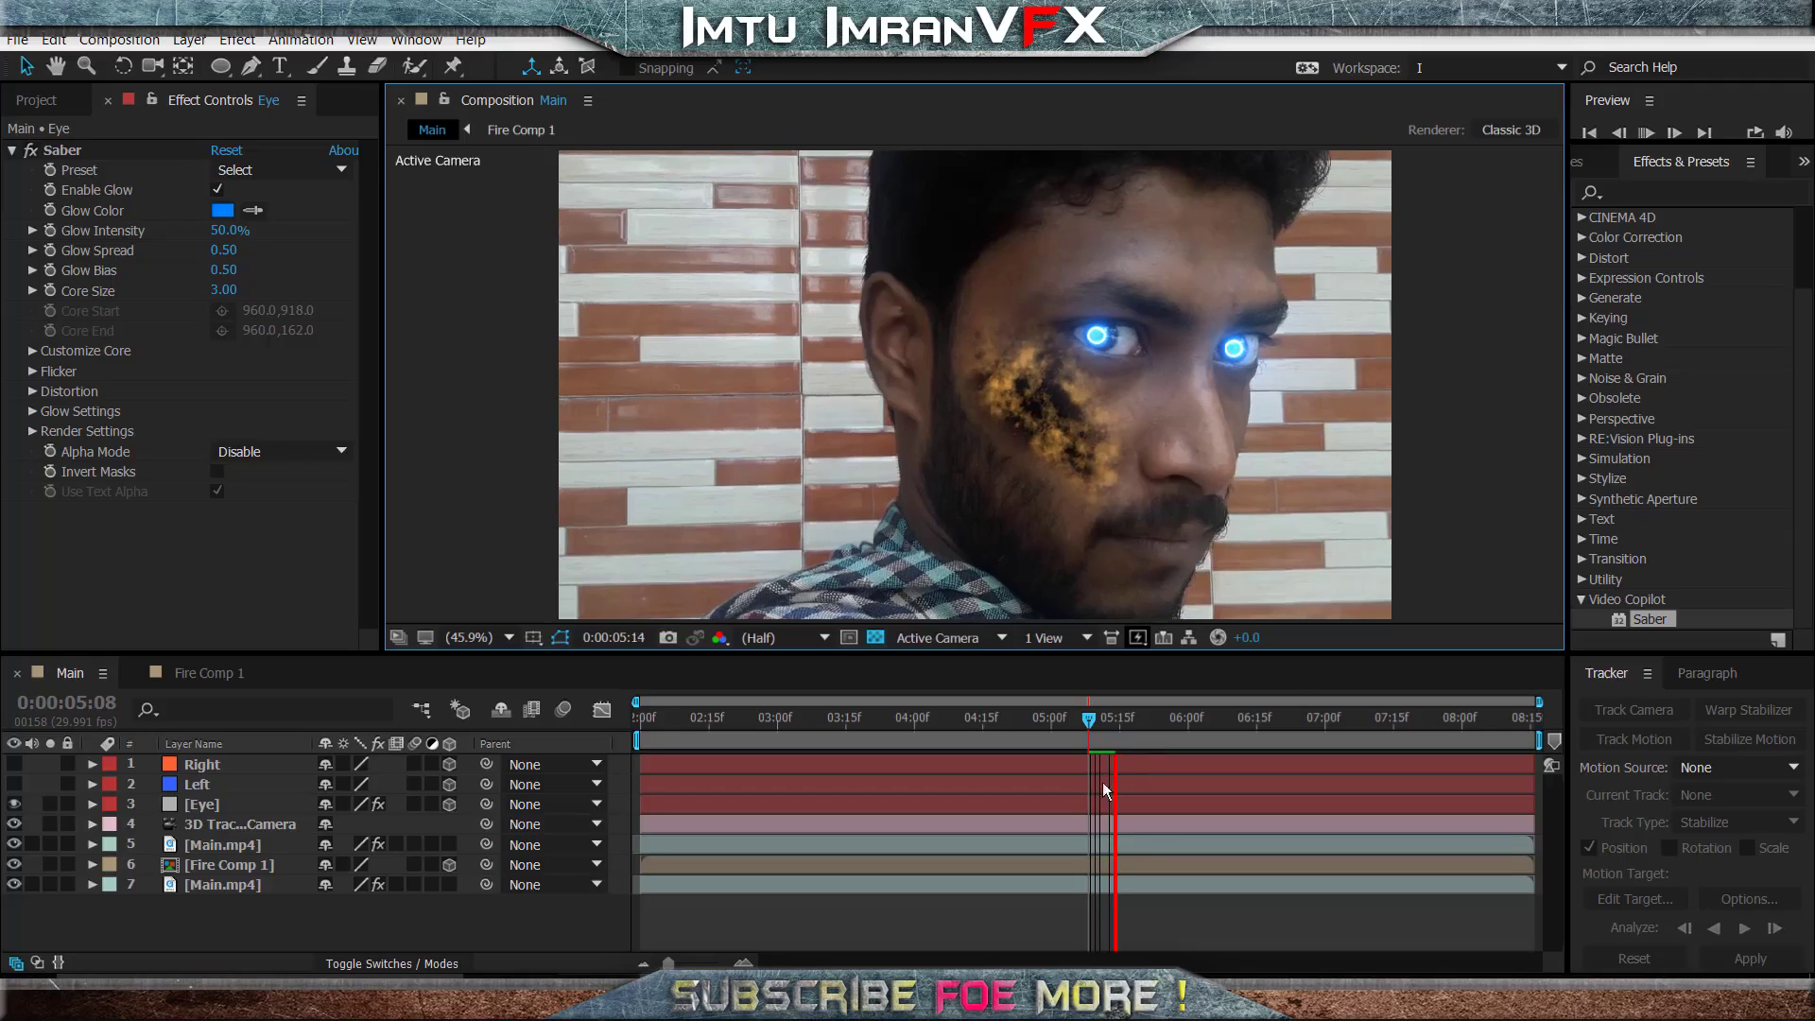
left_click_drag(1102, 746, 1261, 746)
key("space")
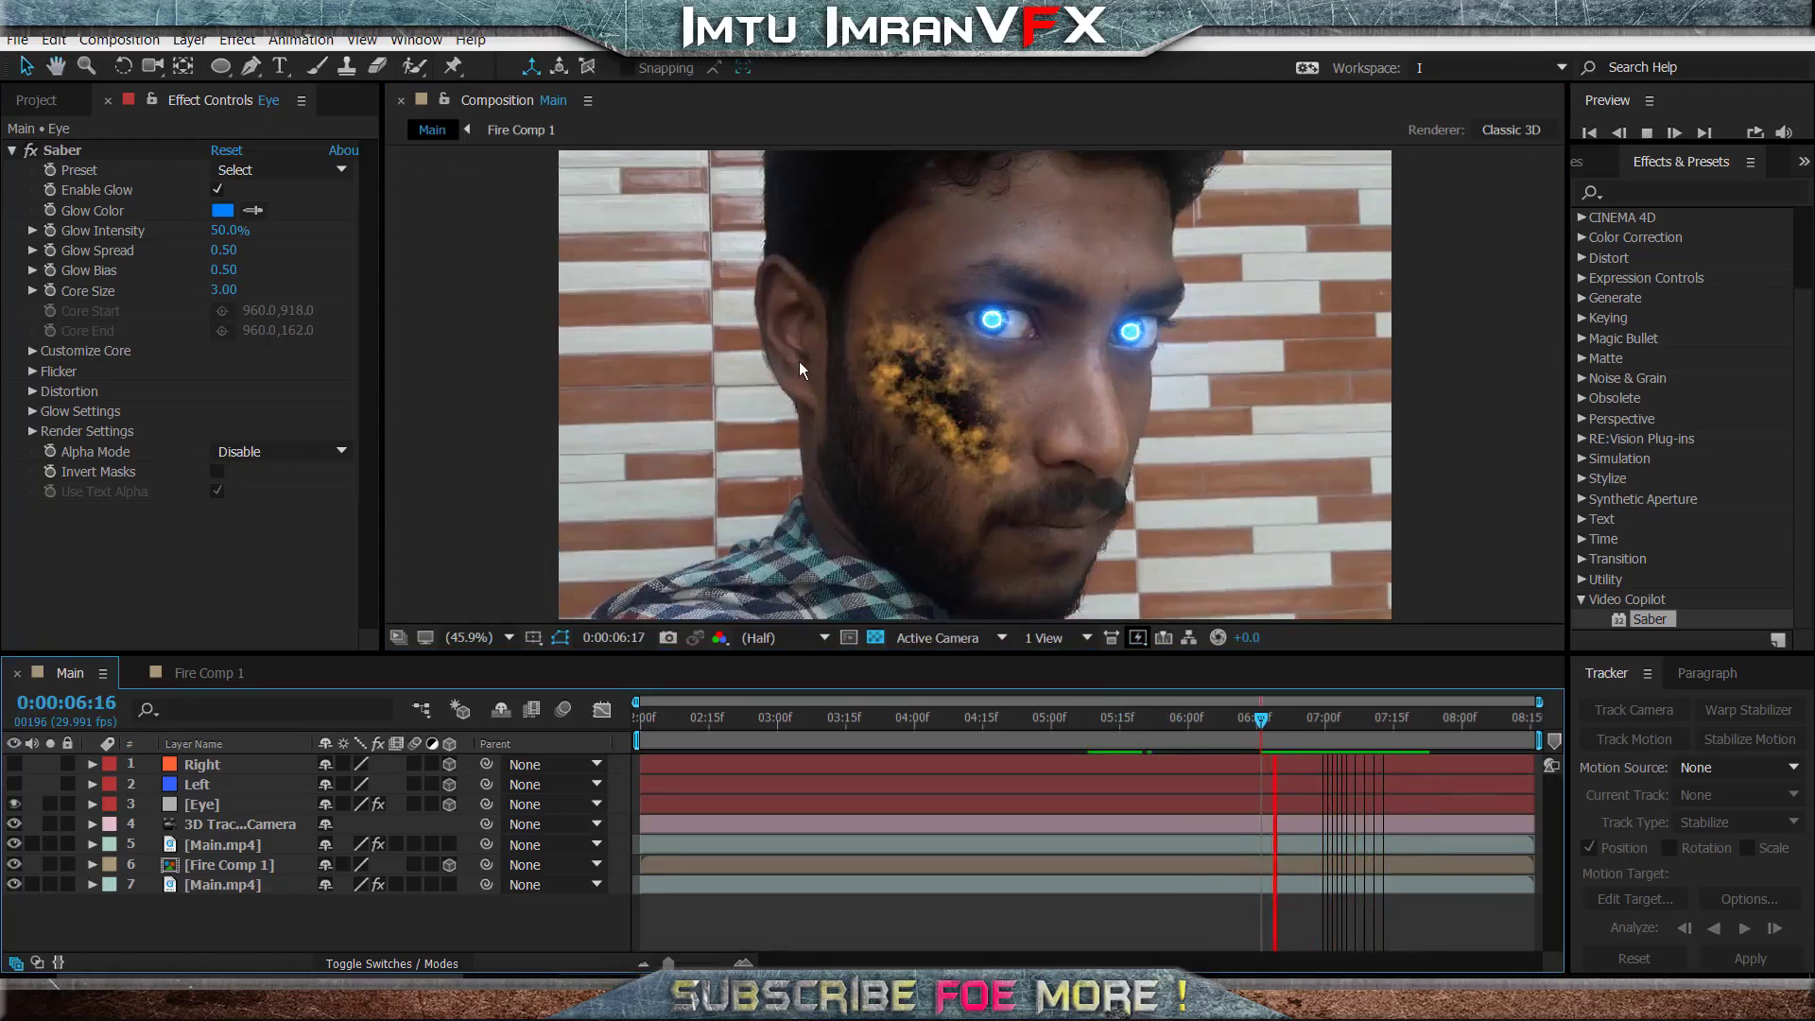
key("space")
- Set the Eye layer's Saber glow color to red FF0000 at 0:00:08:02 and hide the mask outlines to check it
left_click_drag(1348, 715, 1472, 718)
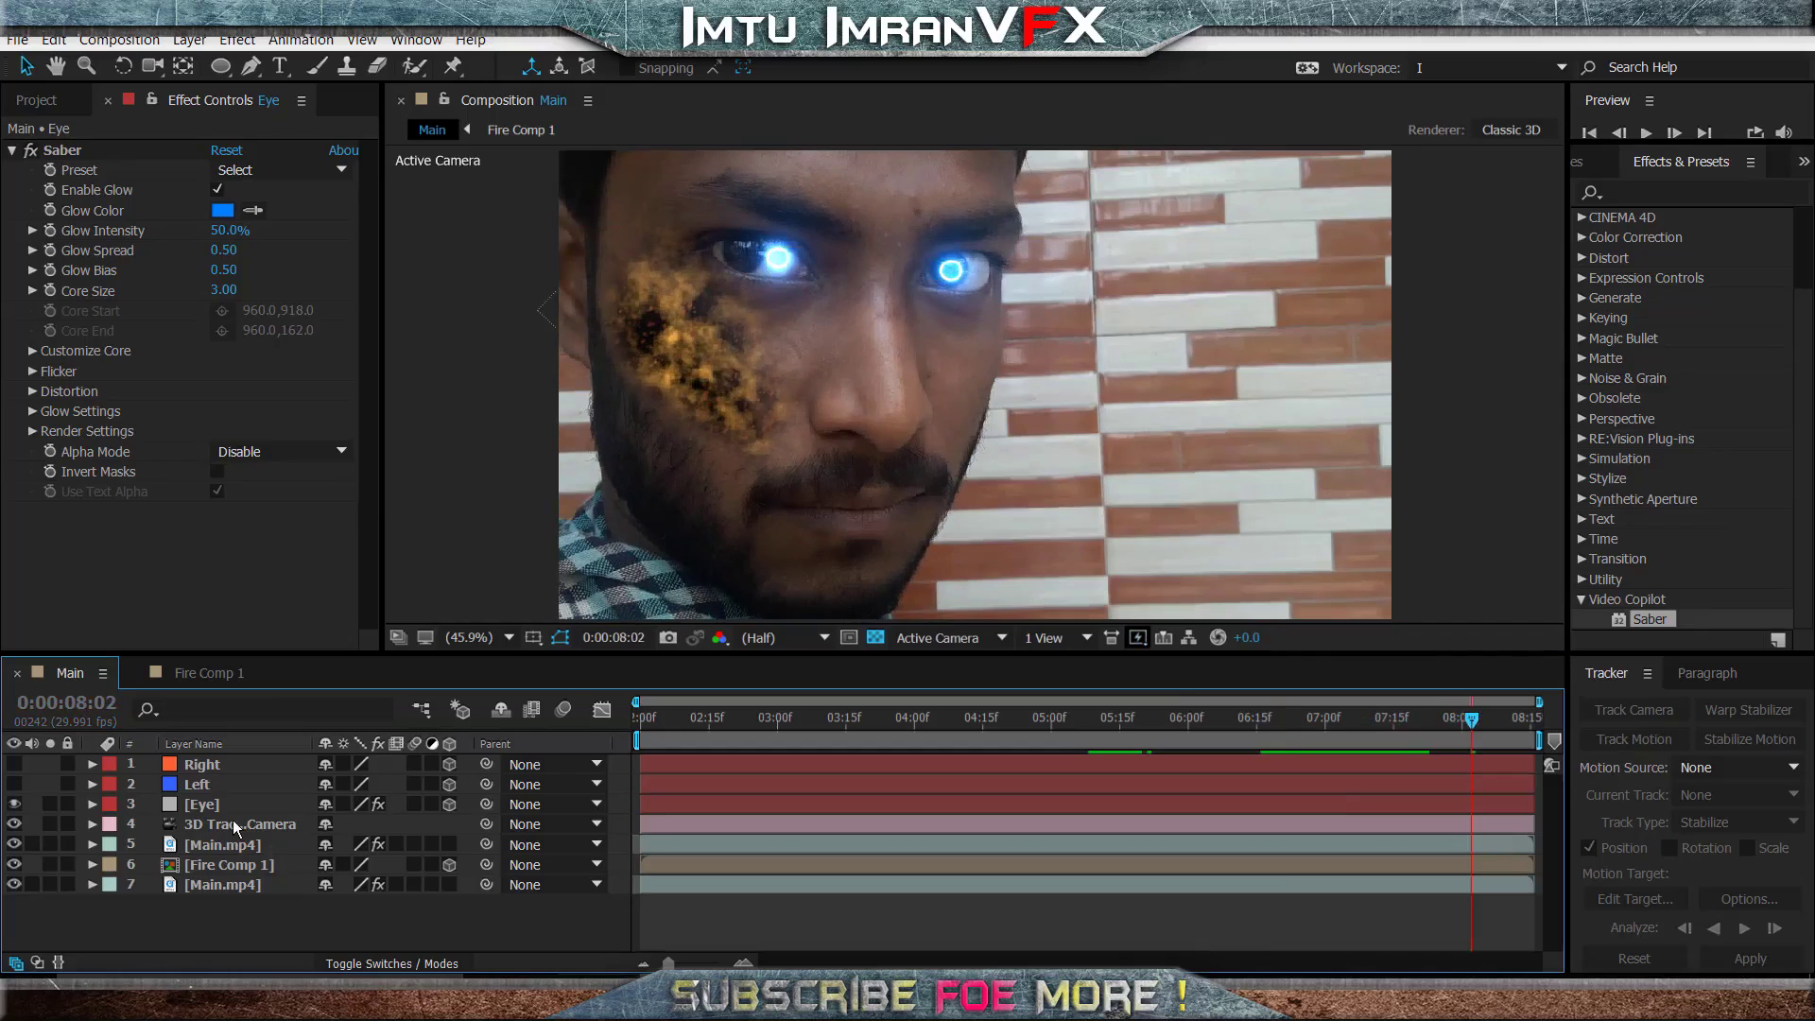
left_click(227, 805)
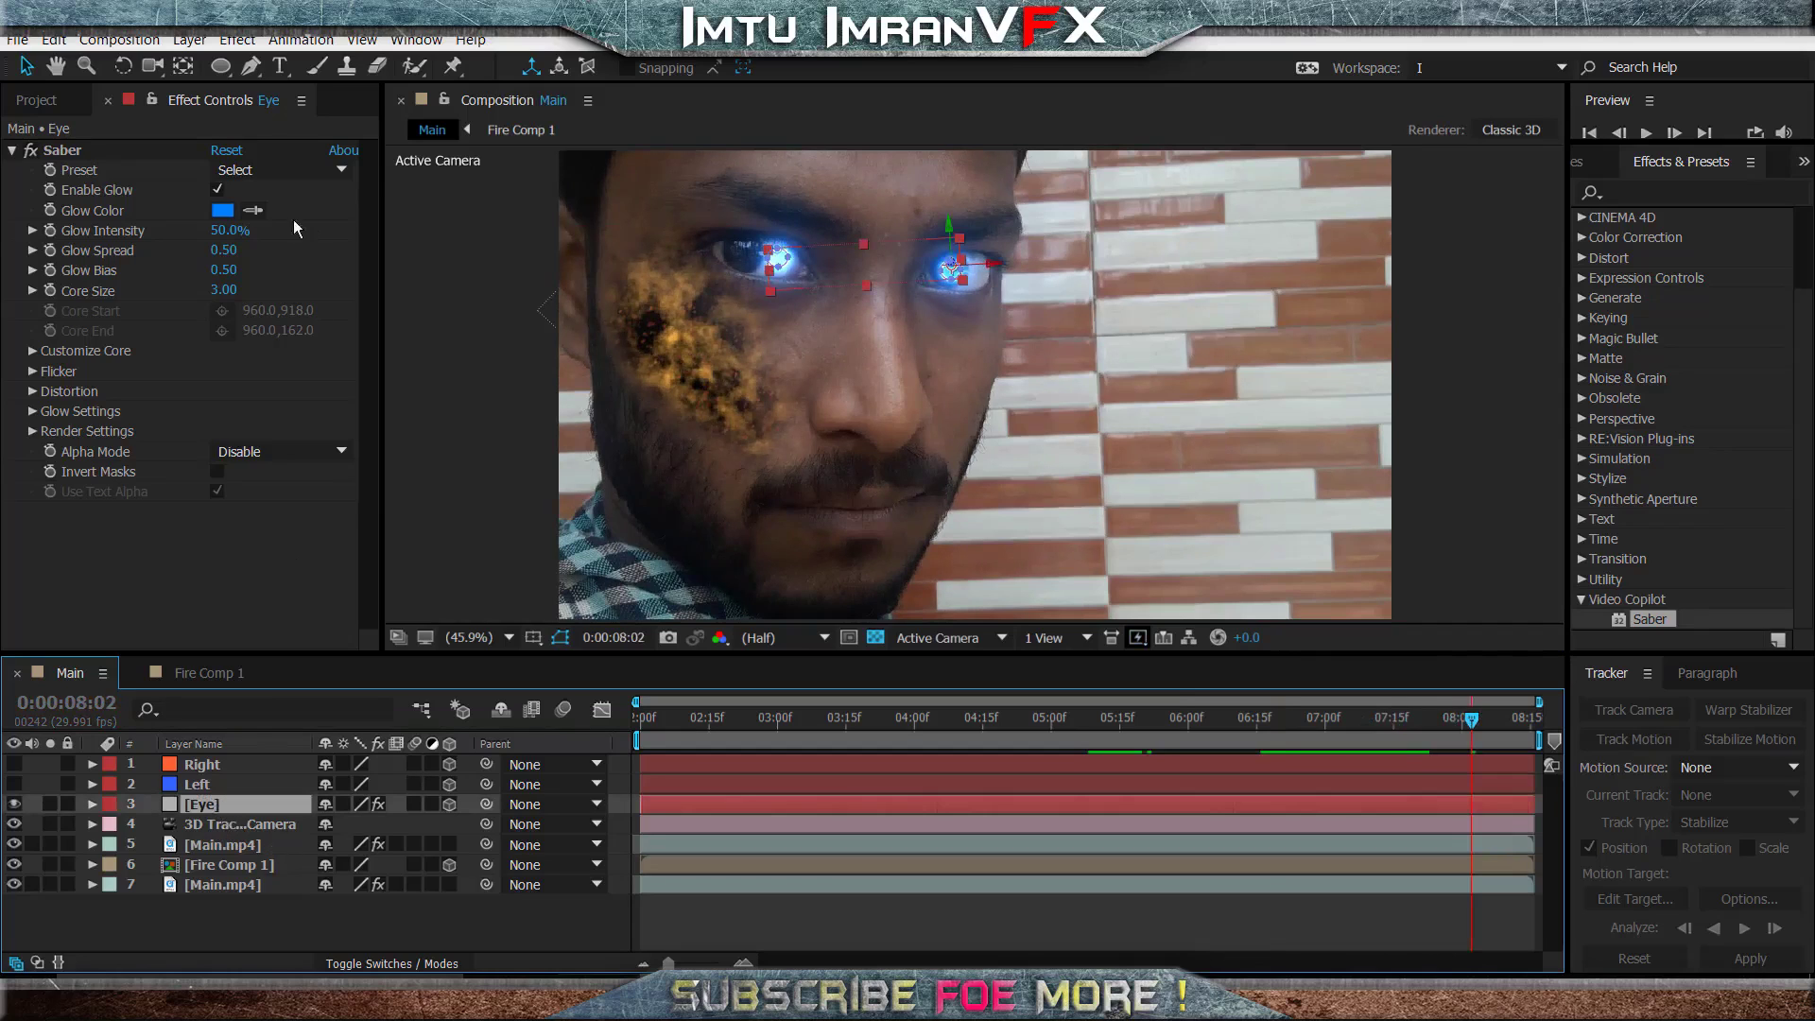
left_click(223, 210)
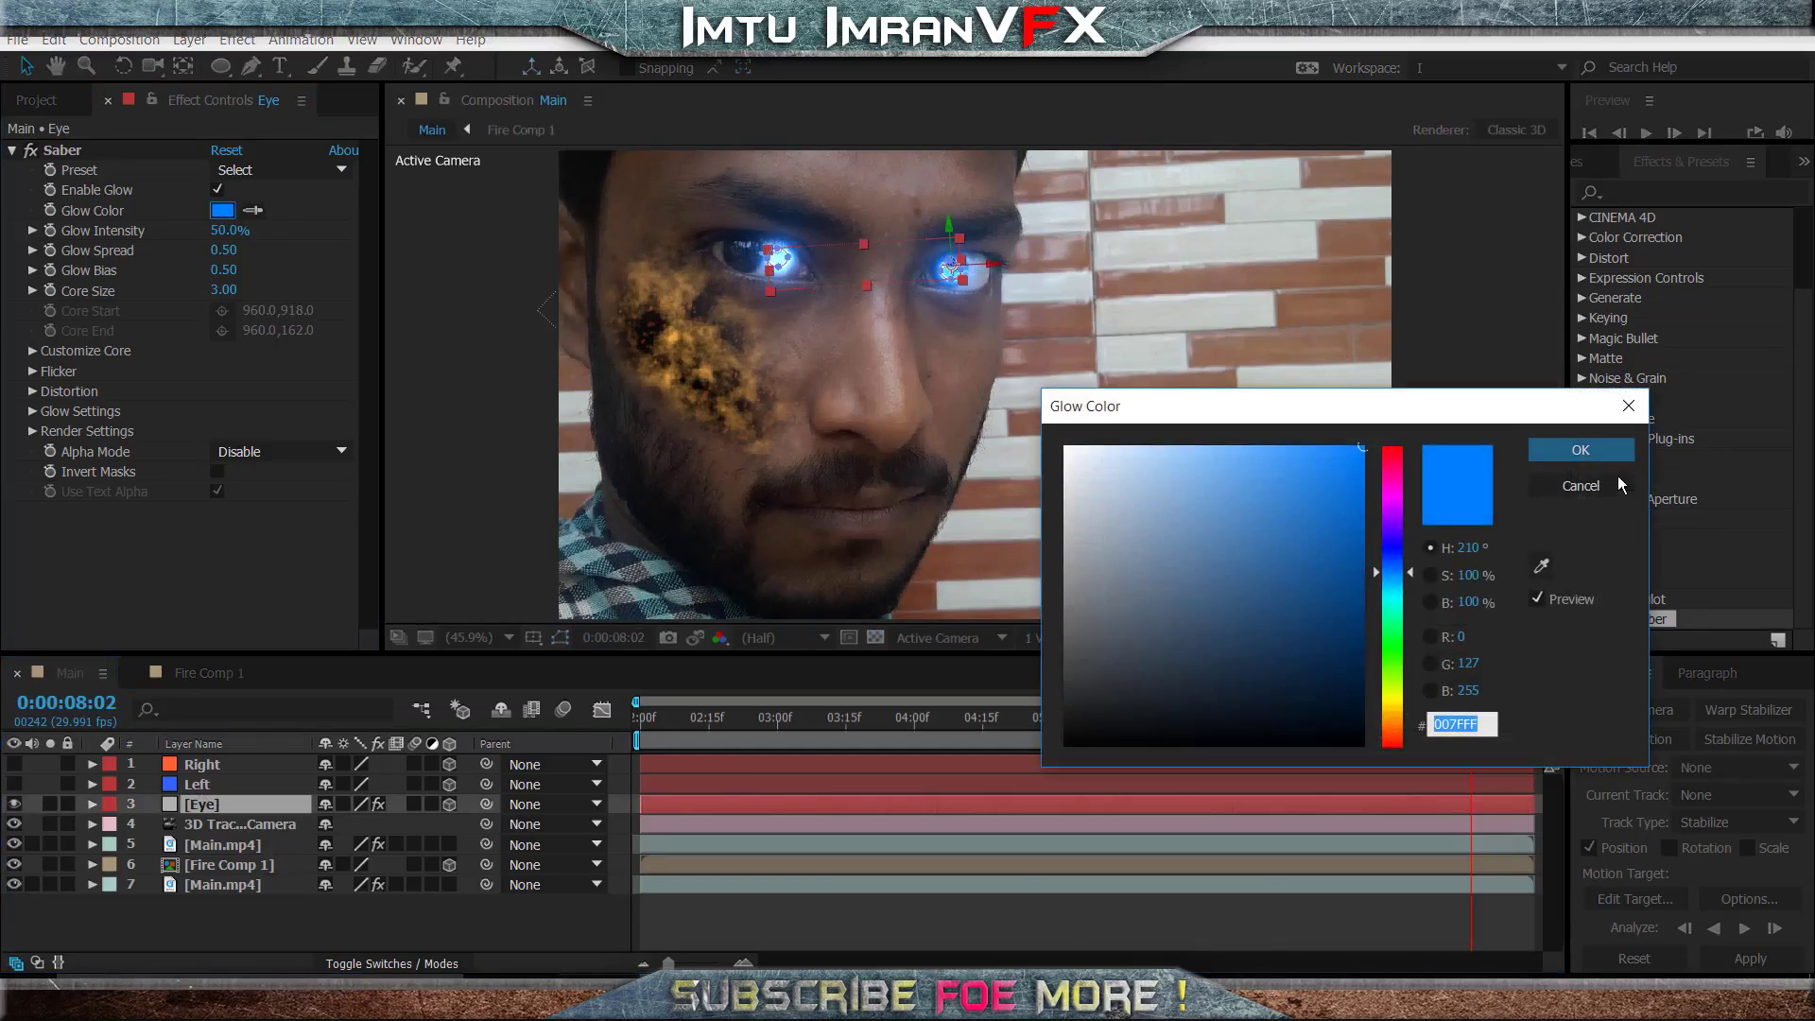
left_click_drag(1409, 515, 1410, 425)
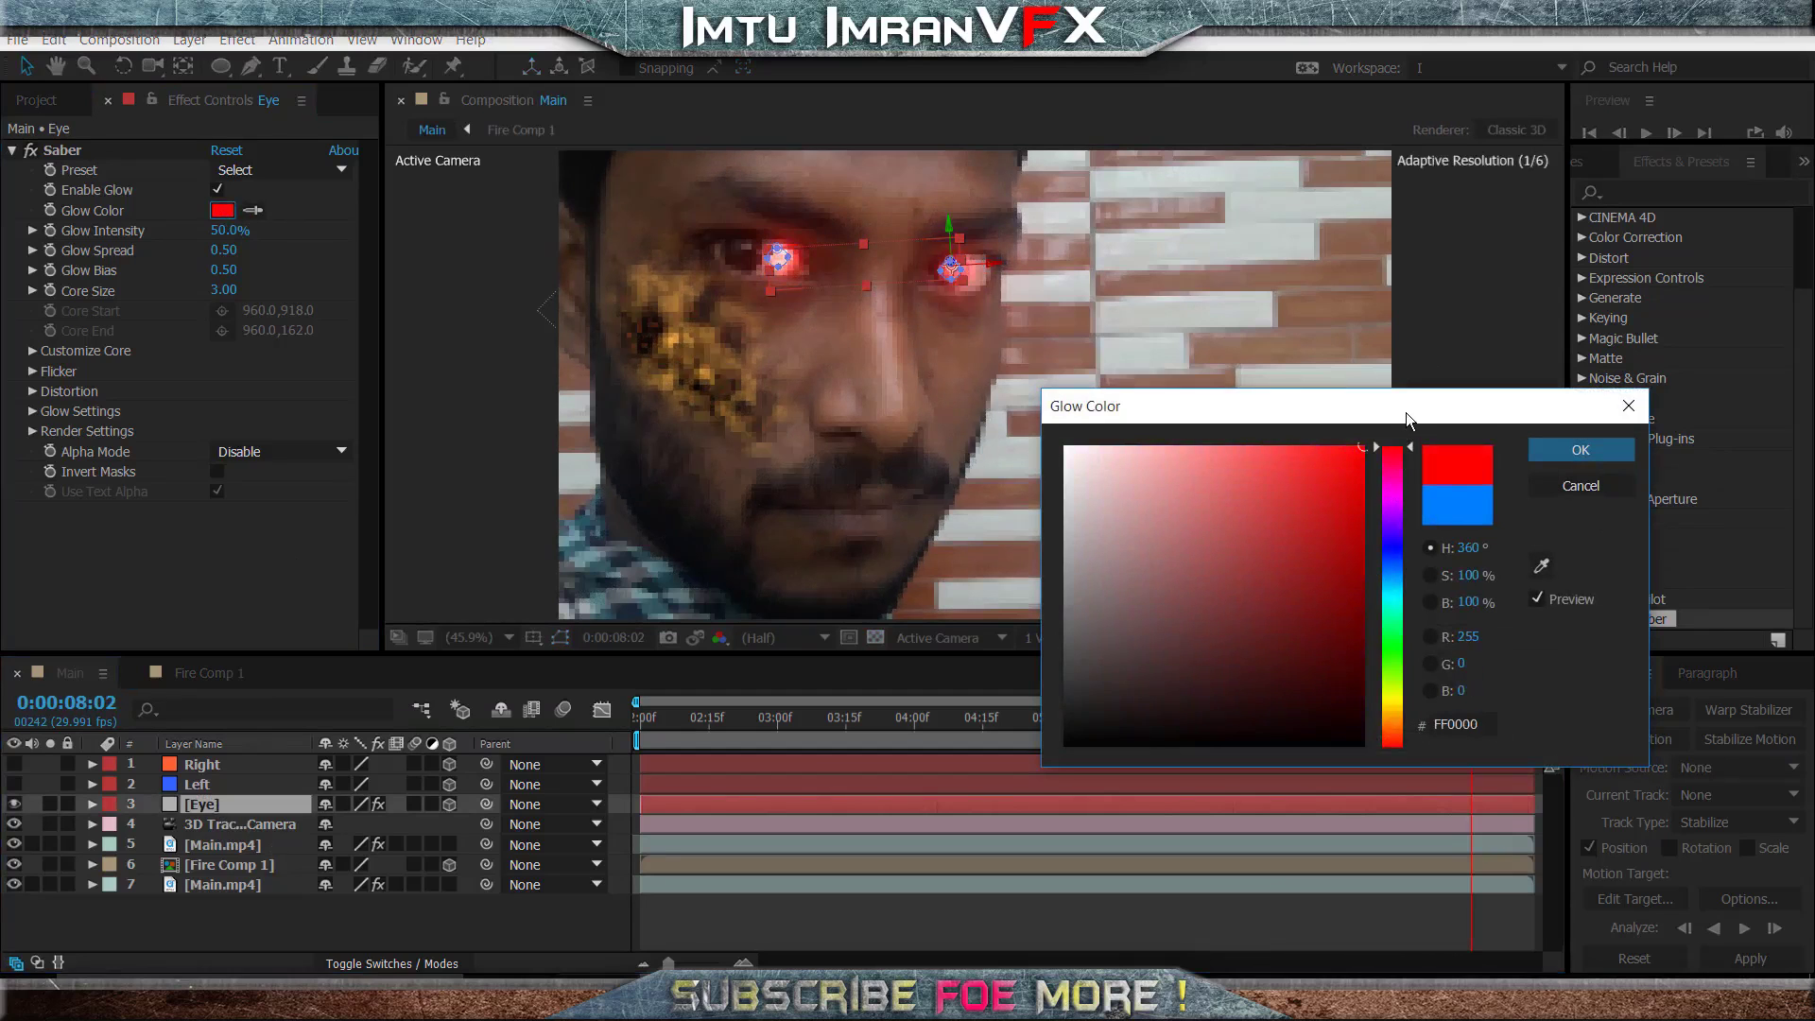
left_click(1577, 453)
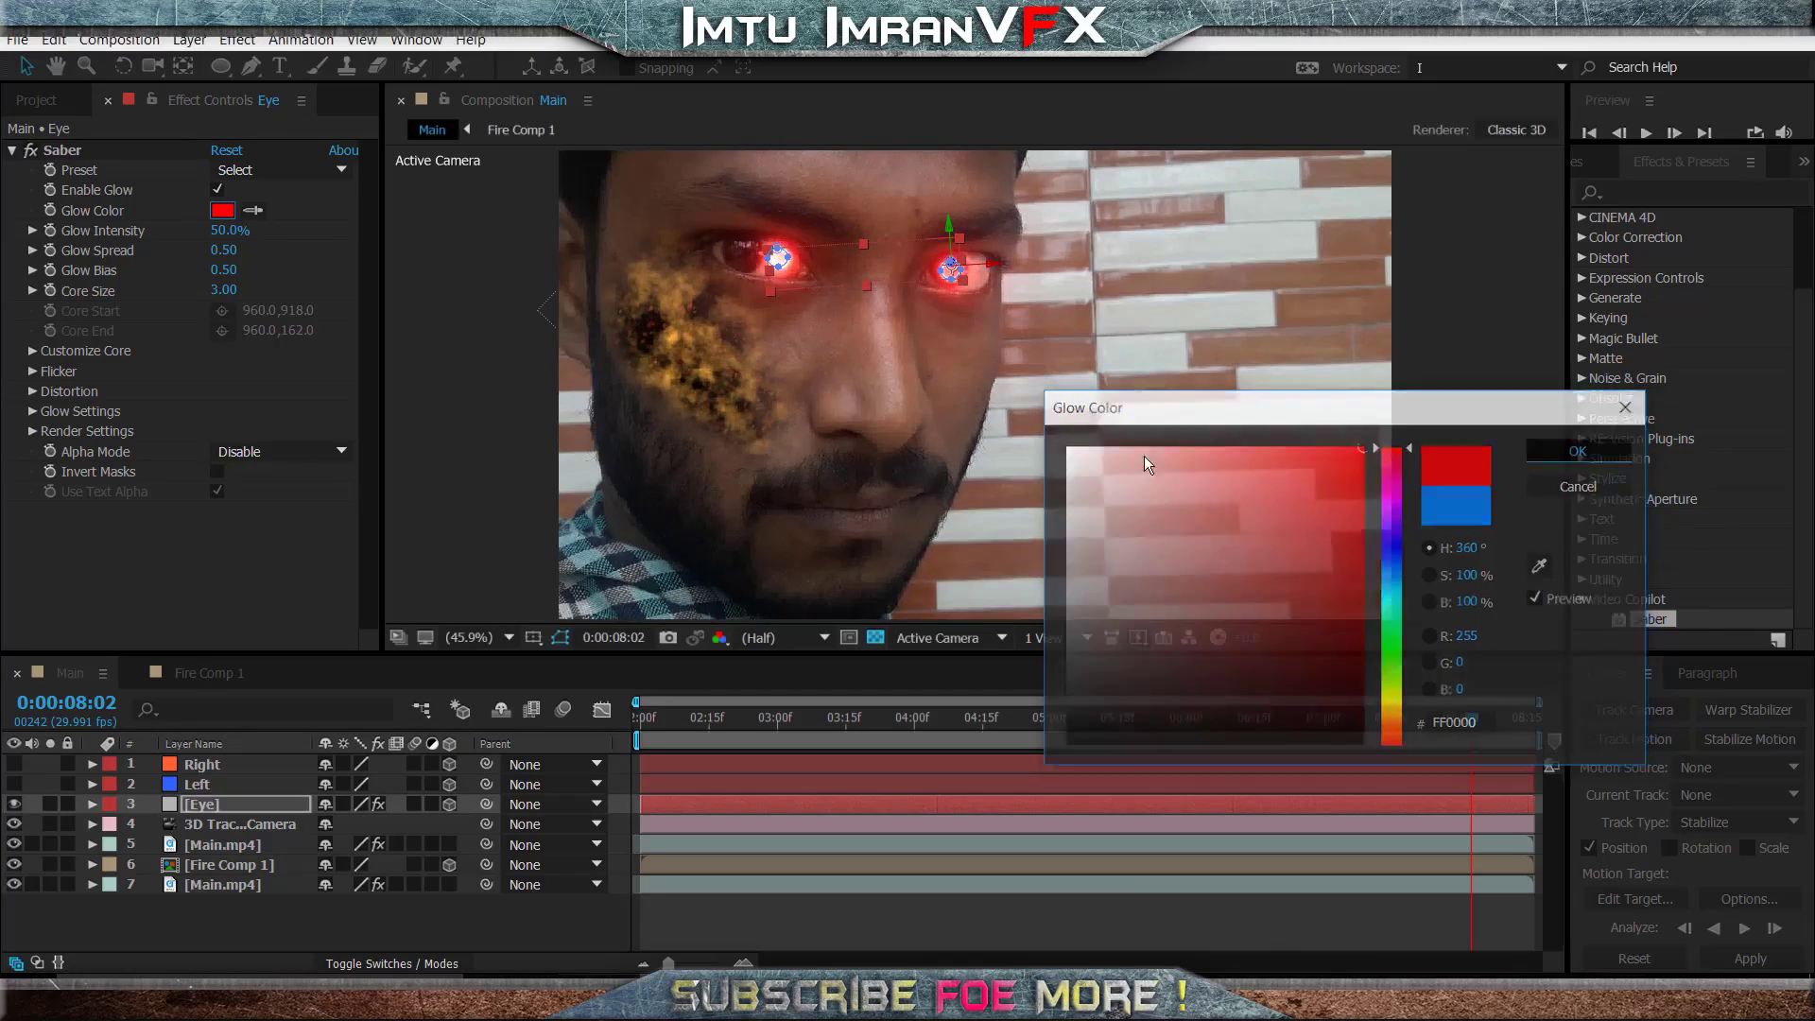
left_click(334, 508)
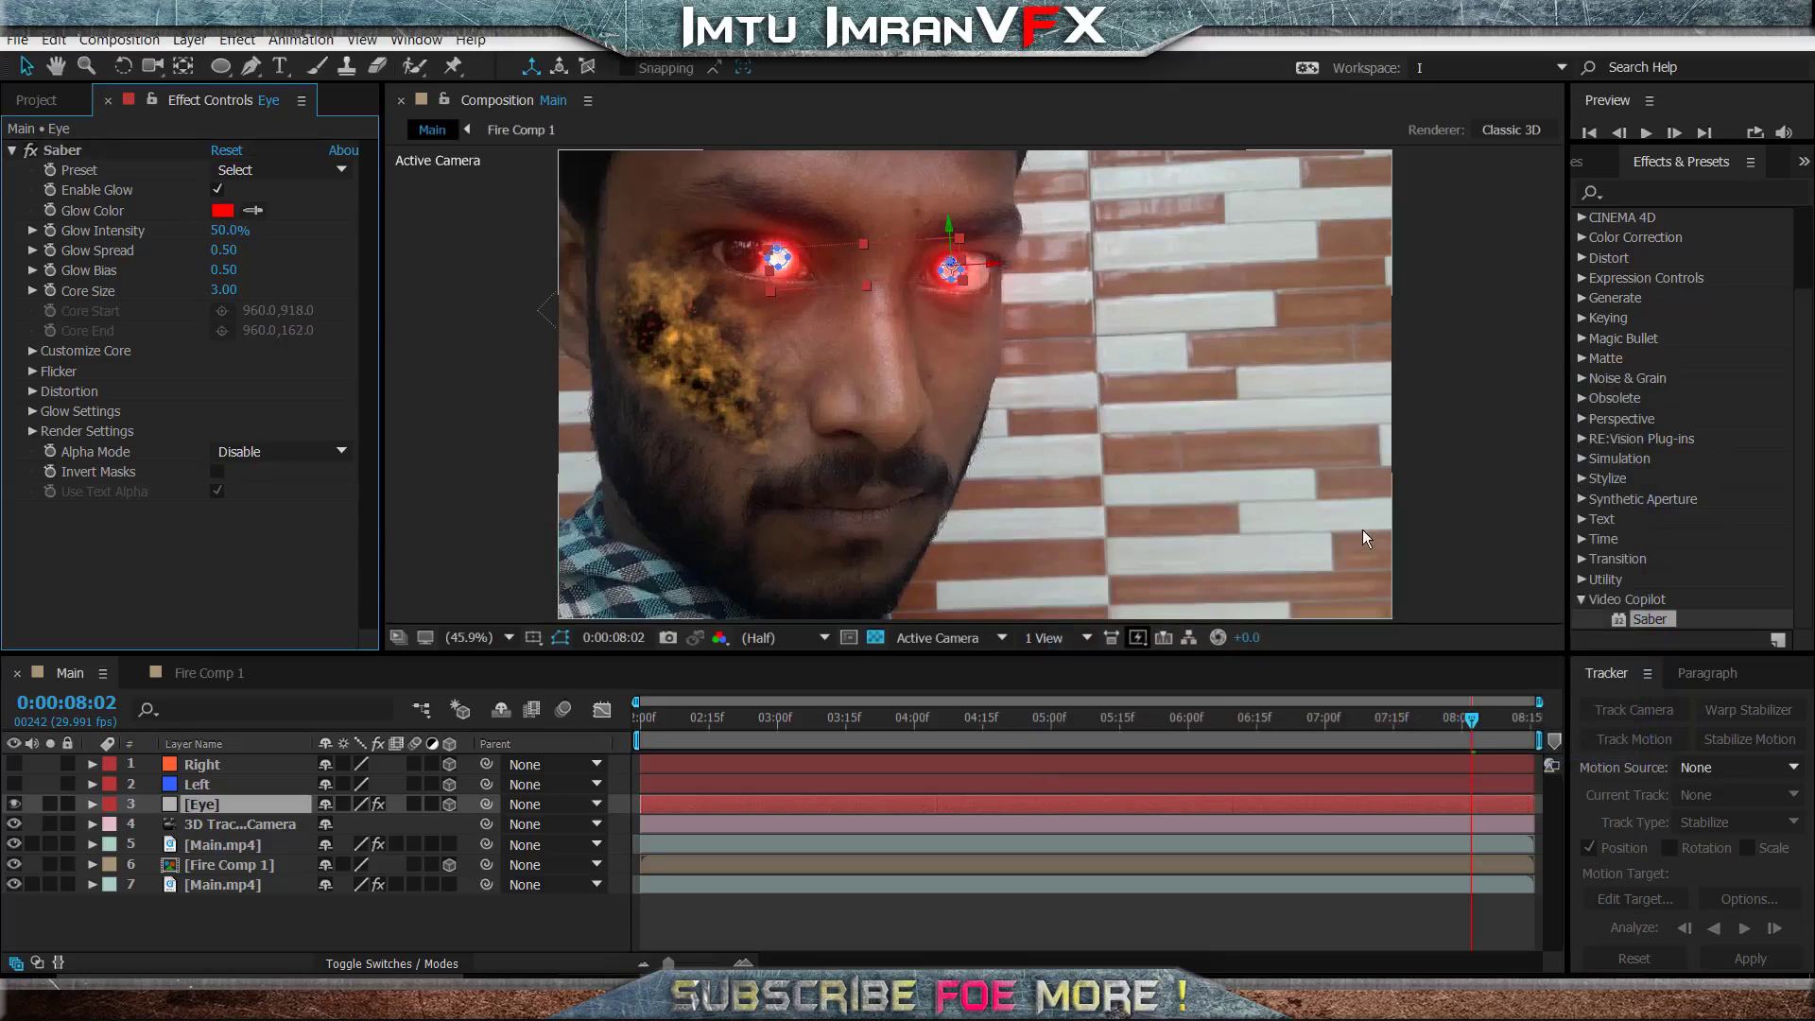
left_click(1483, 492)
left_click(560, 637)
left_click(561, 638)
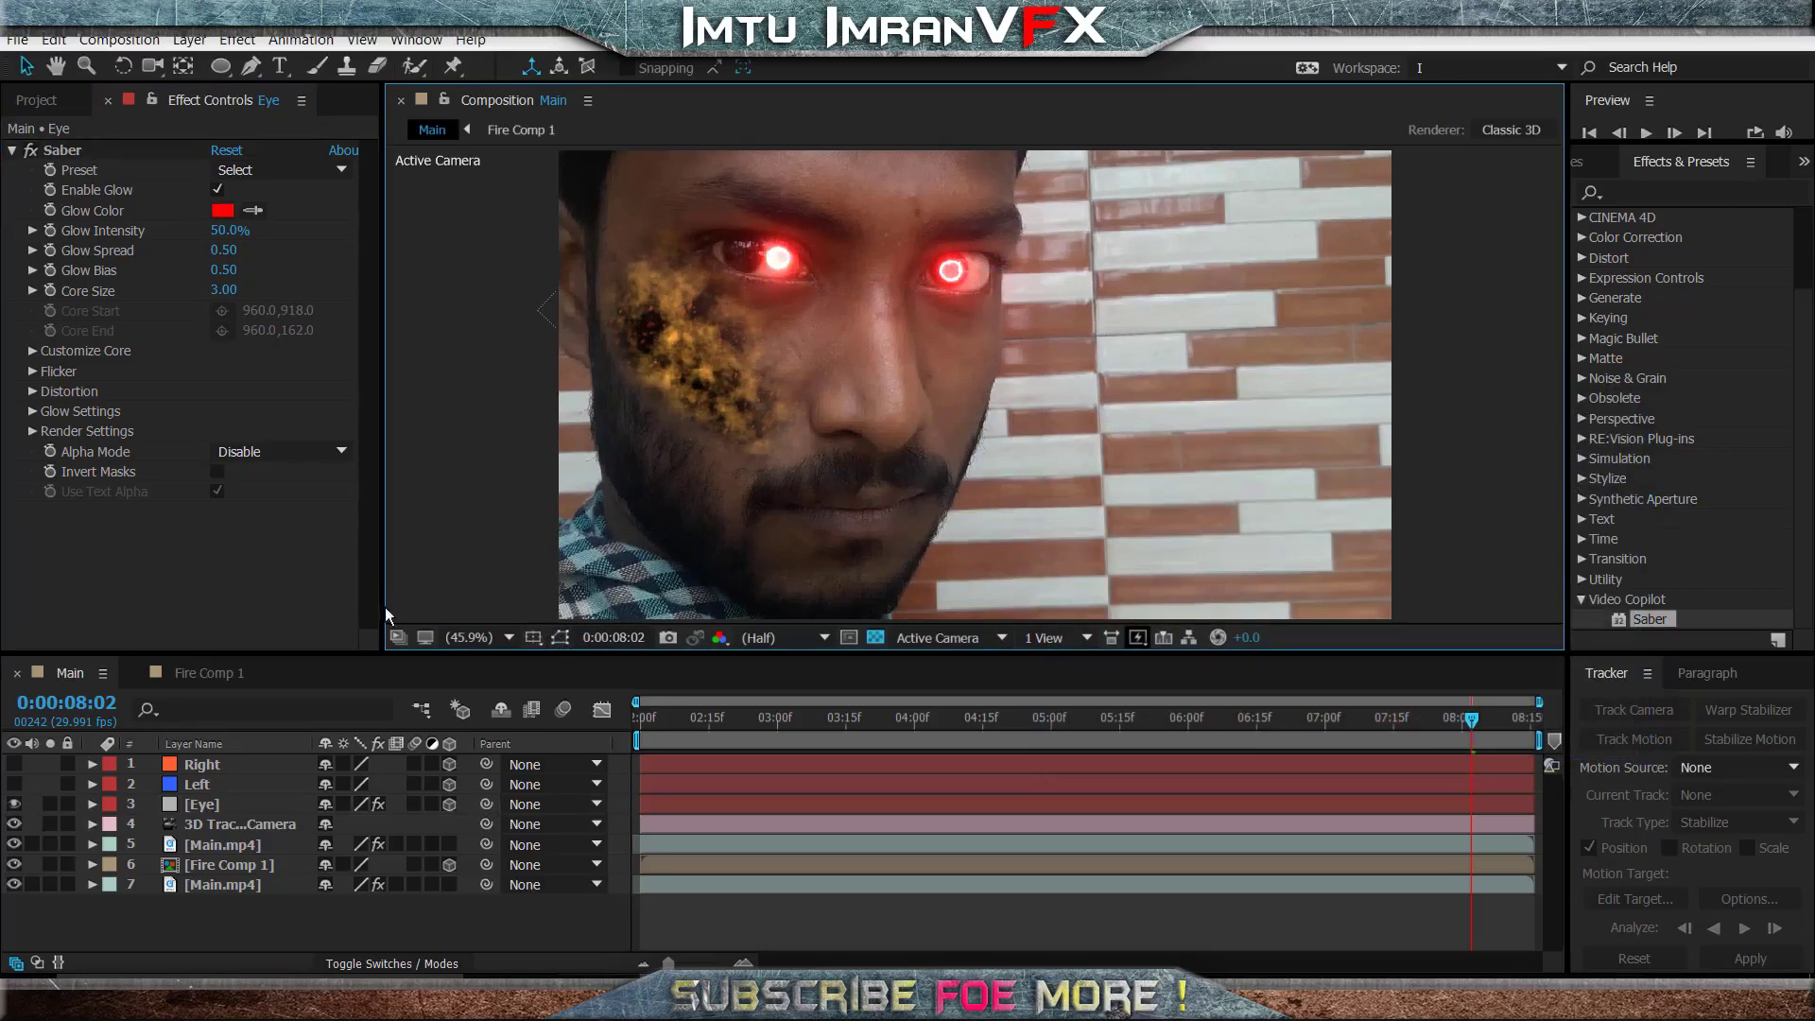
- Set the Saber glow intensity to 46% and the core size to 1.60 on the Eye layer
left_click_drag(232, 238, 219, 238)
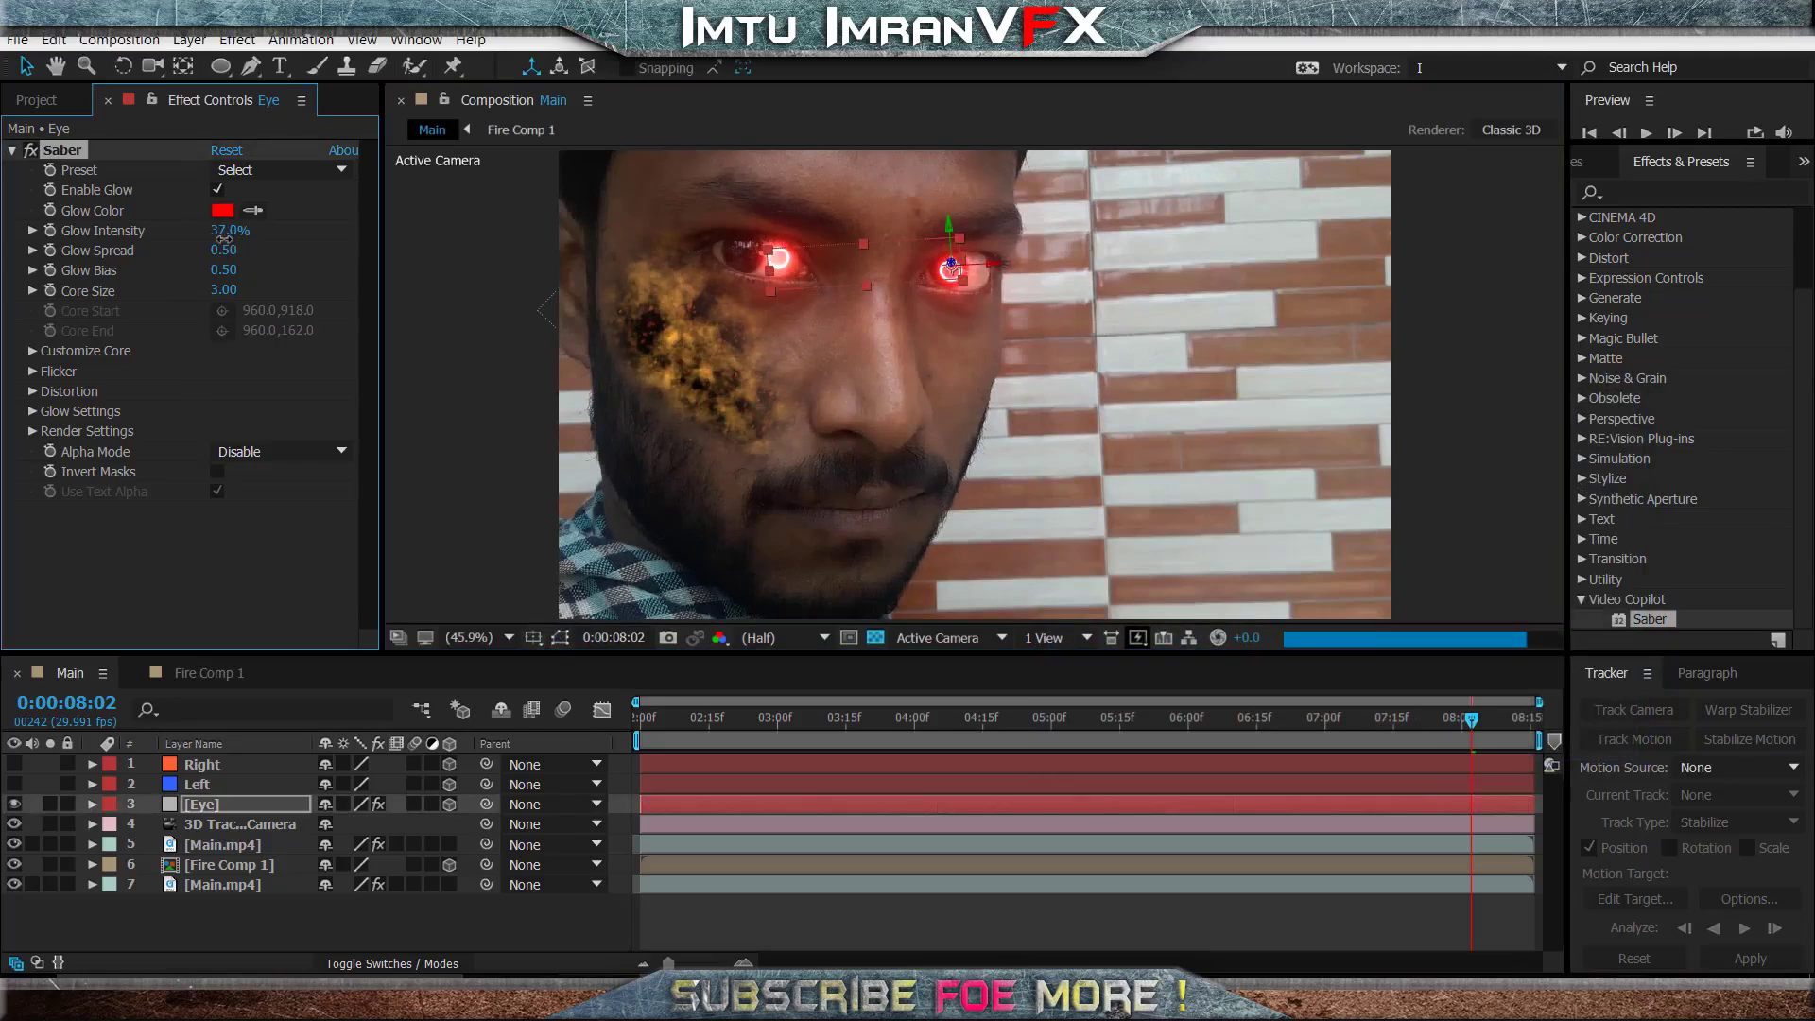
left_click(1478, 261)
left_click_drag(227, 291, 212, 231)
left_click(1527, 298)
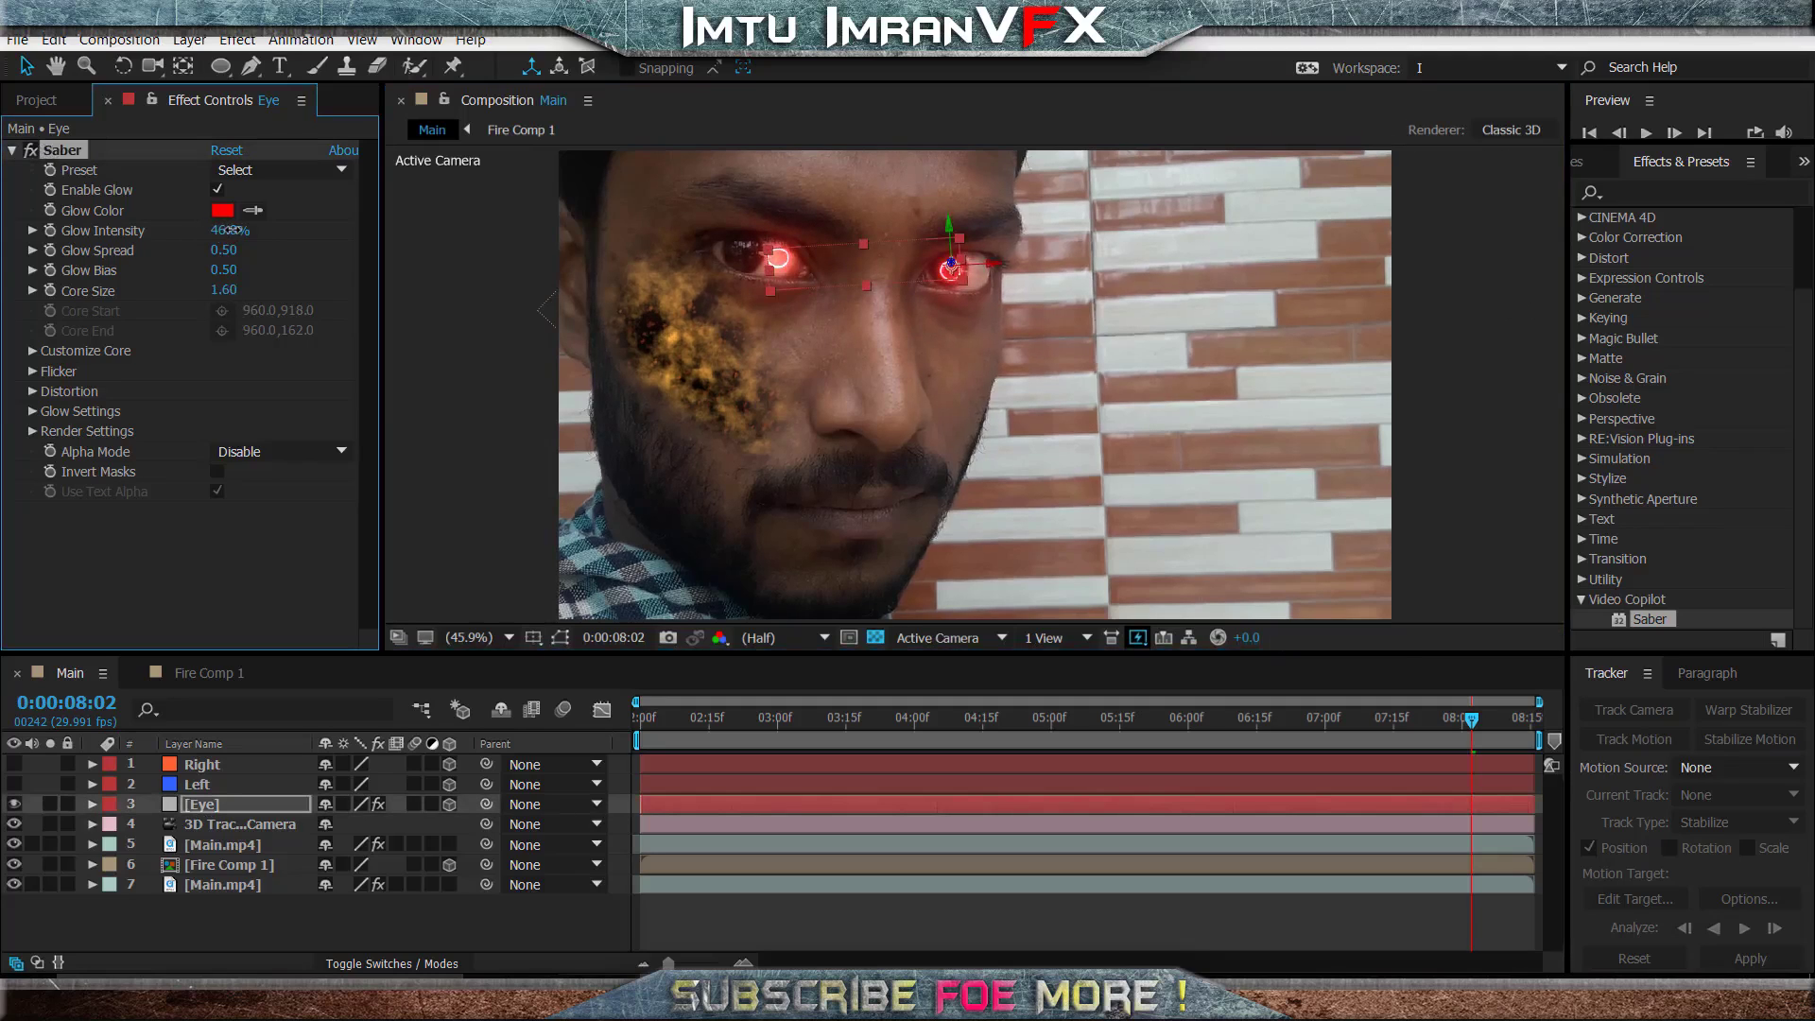
left_click(1465, 269)
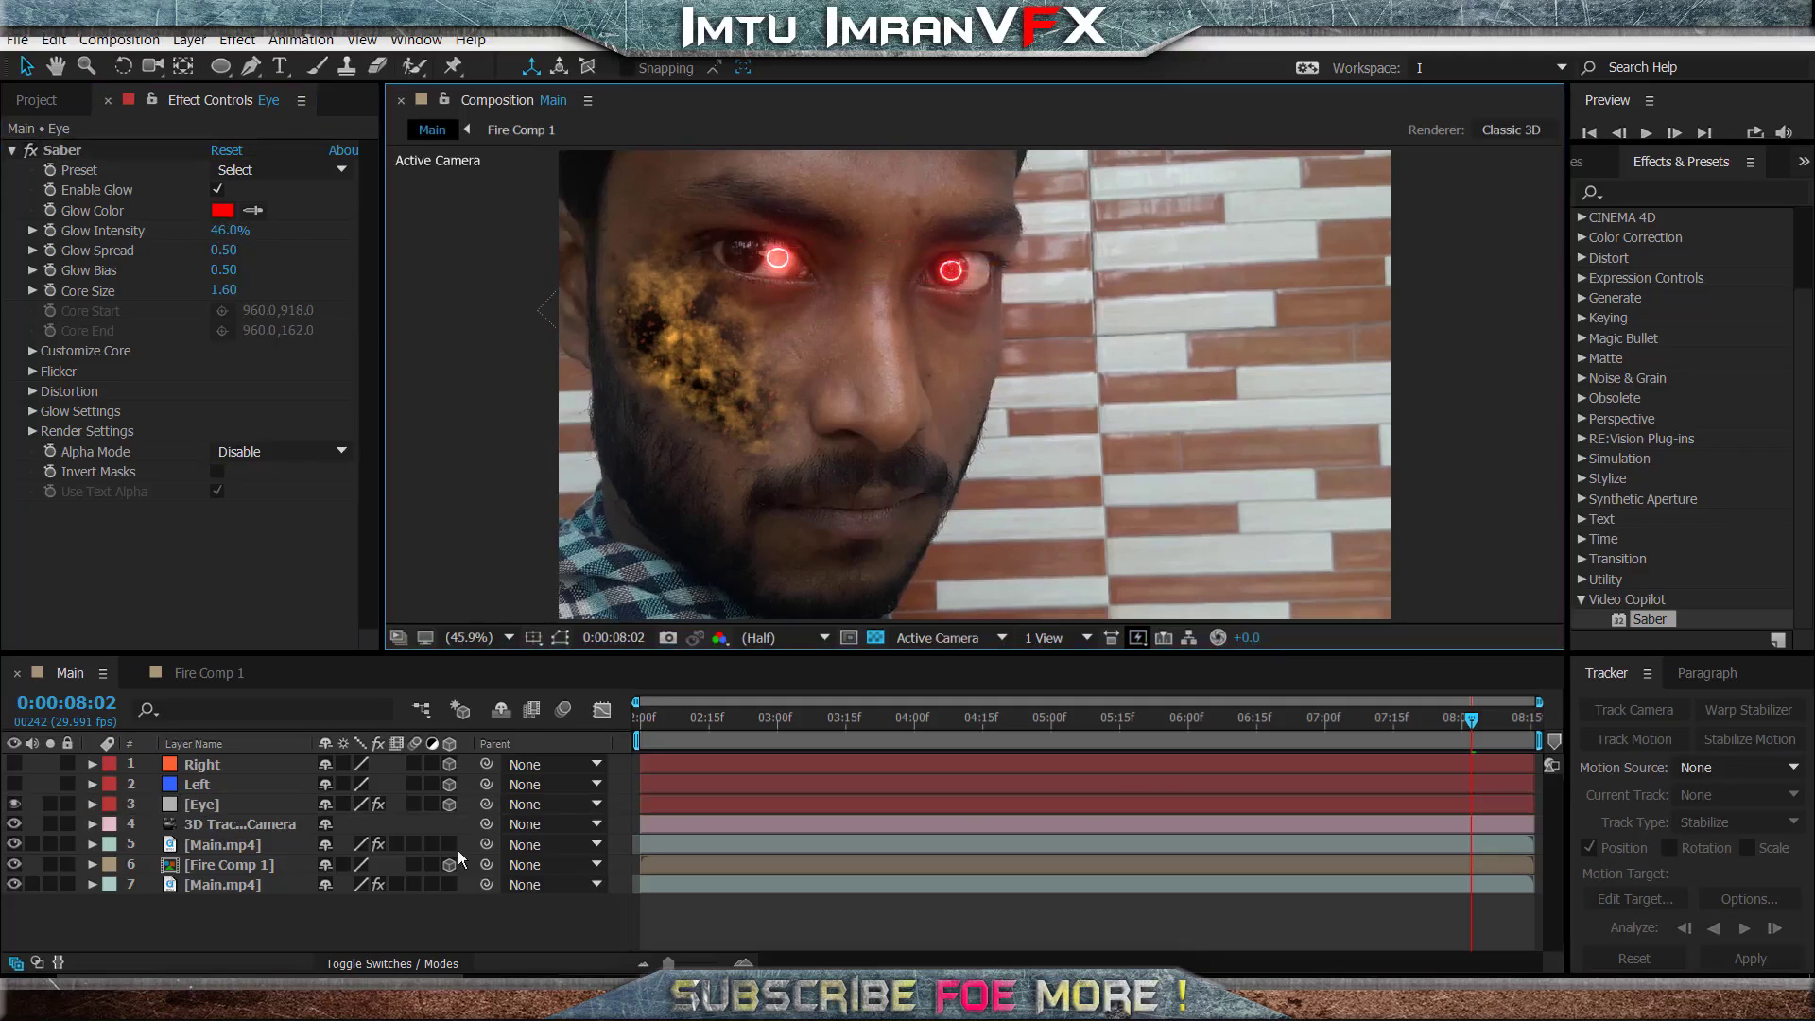
- Duplicate the Eye layer and delete mask L from the lower of the two Eye layers
left_click(200, 805)
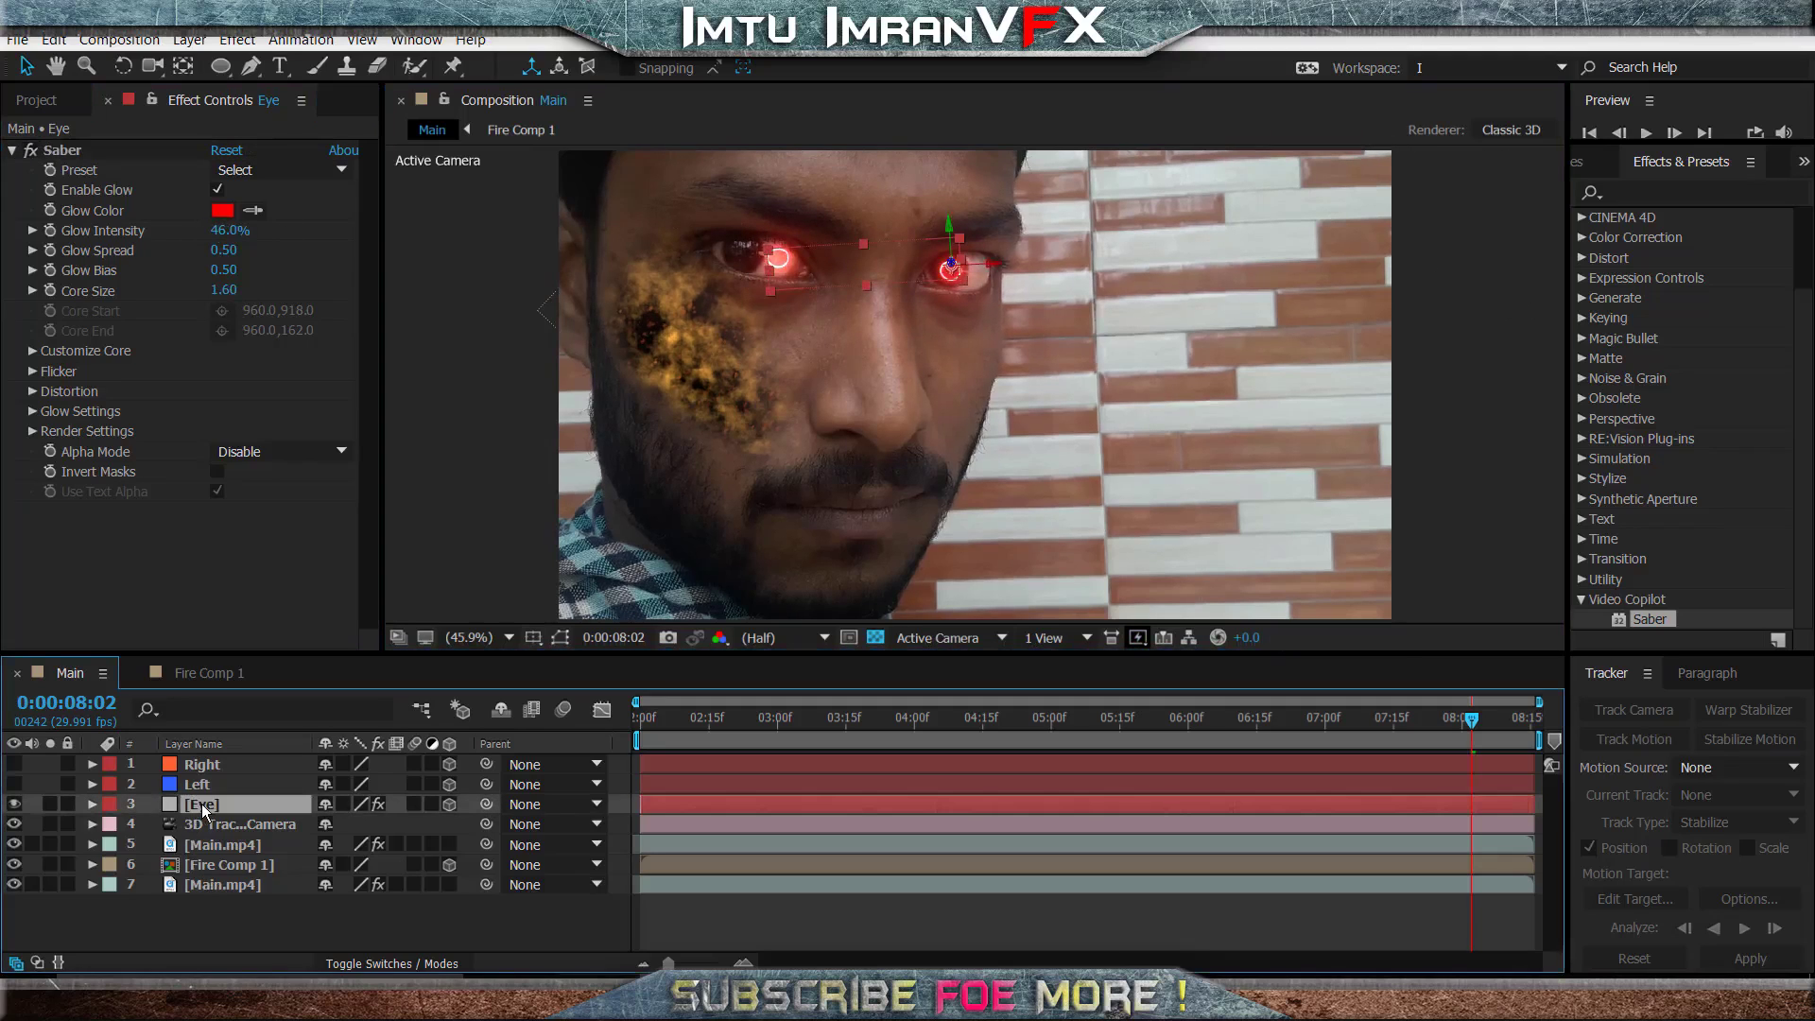
key("ctrl+d")
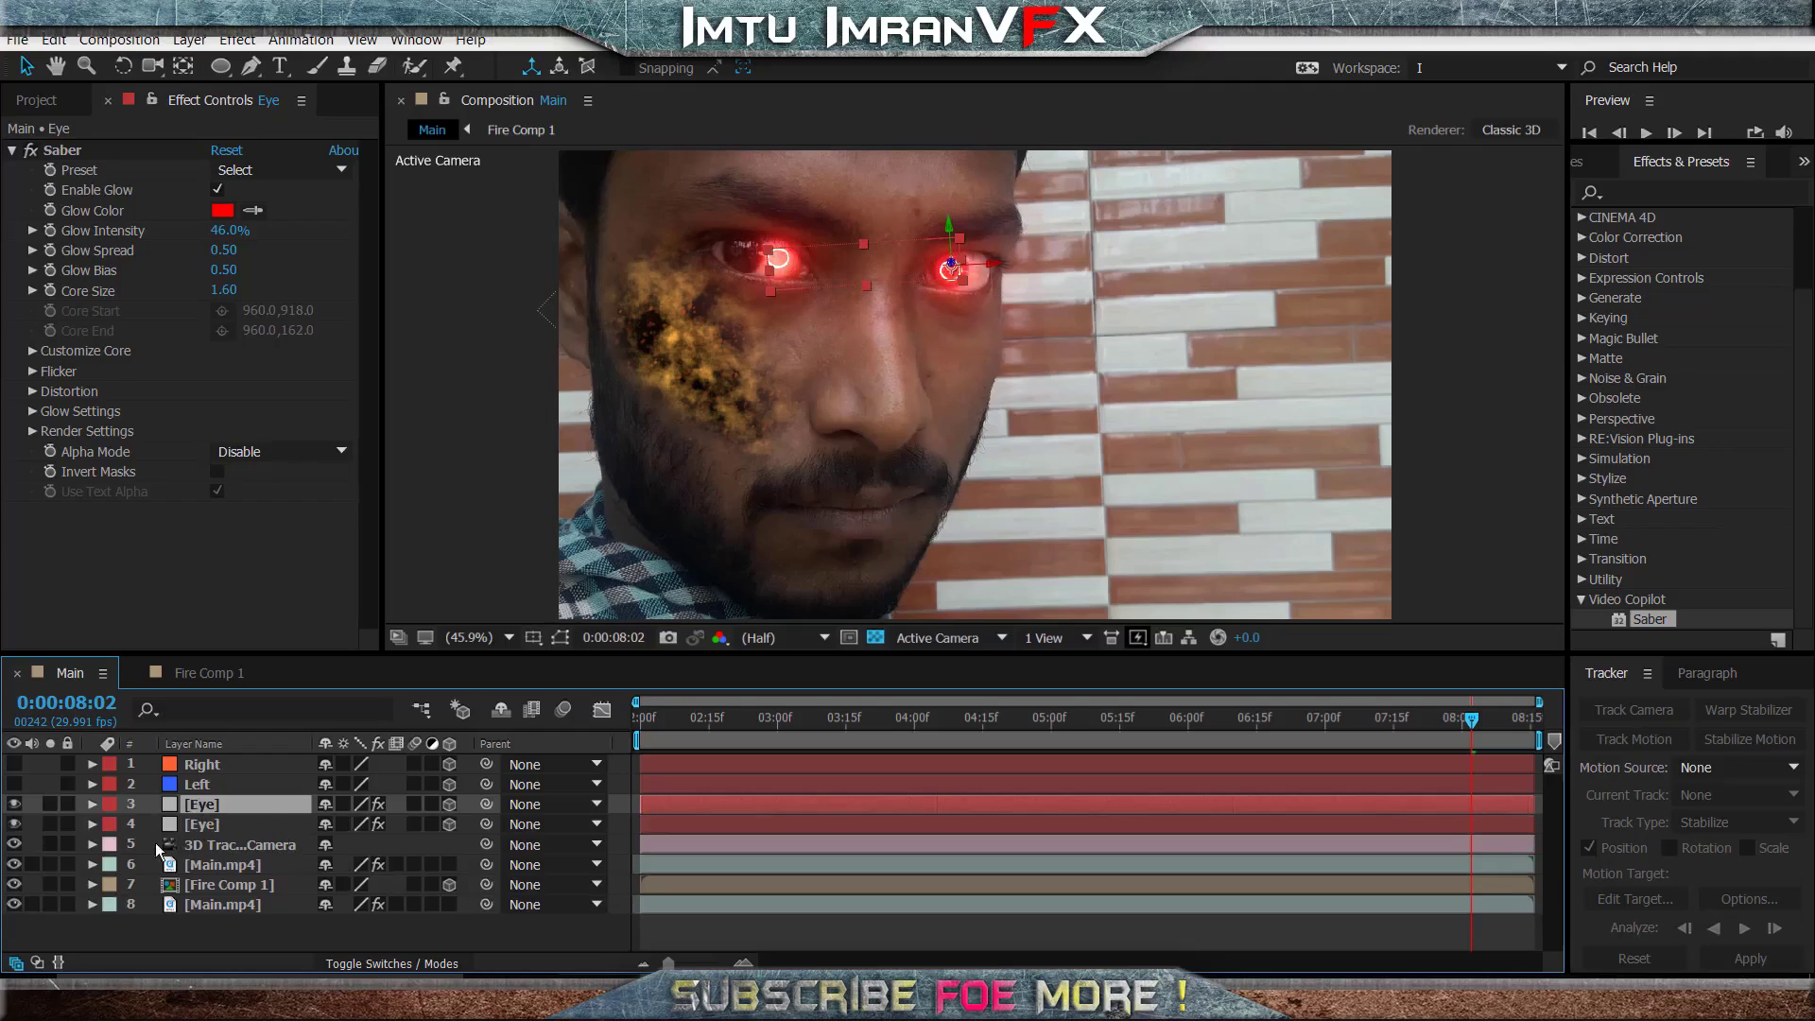
left_click(92, 825)
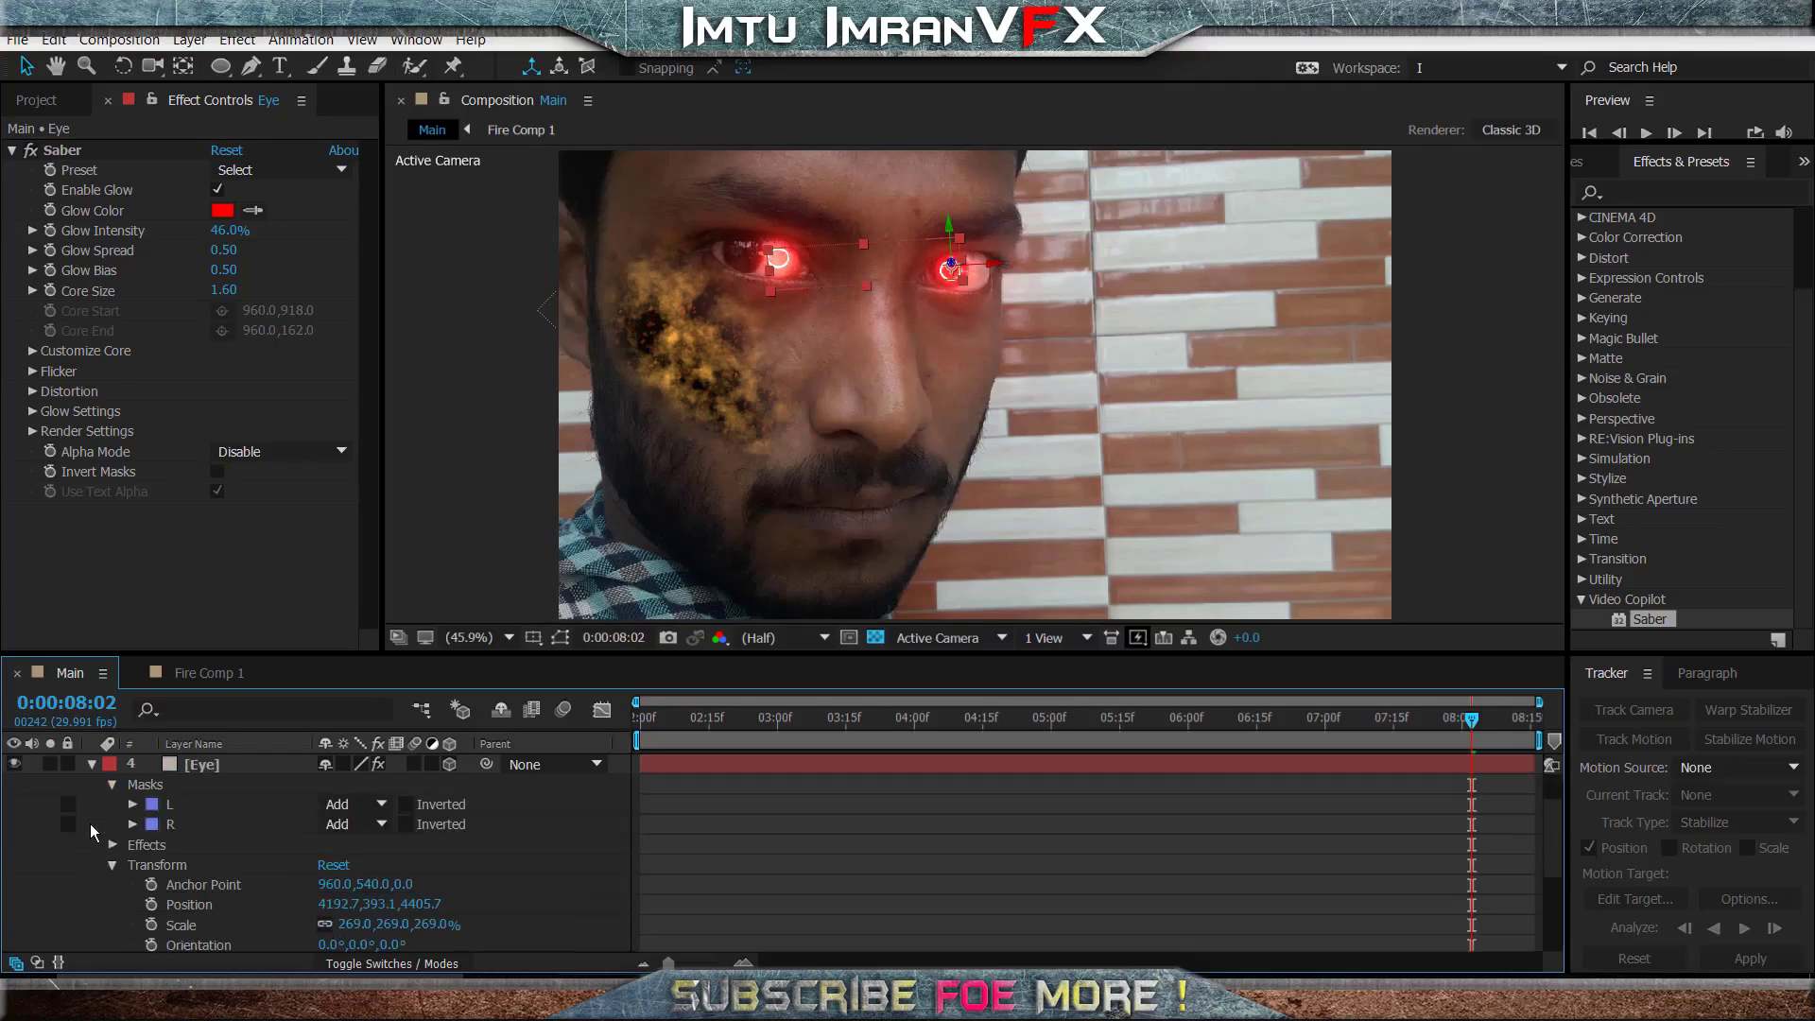
left_click(165, 824)
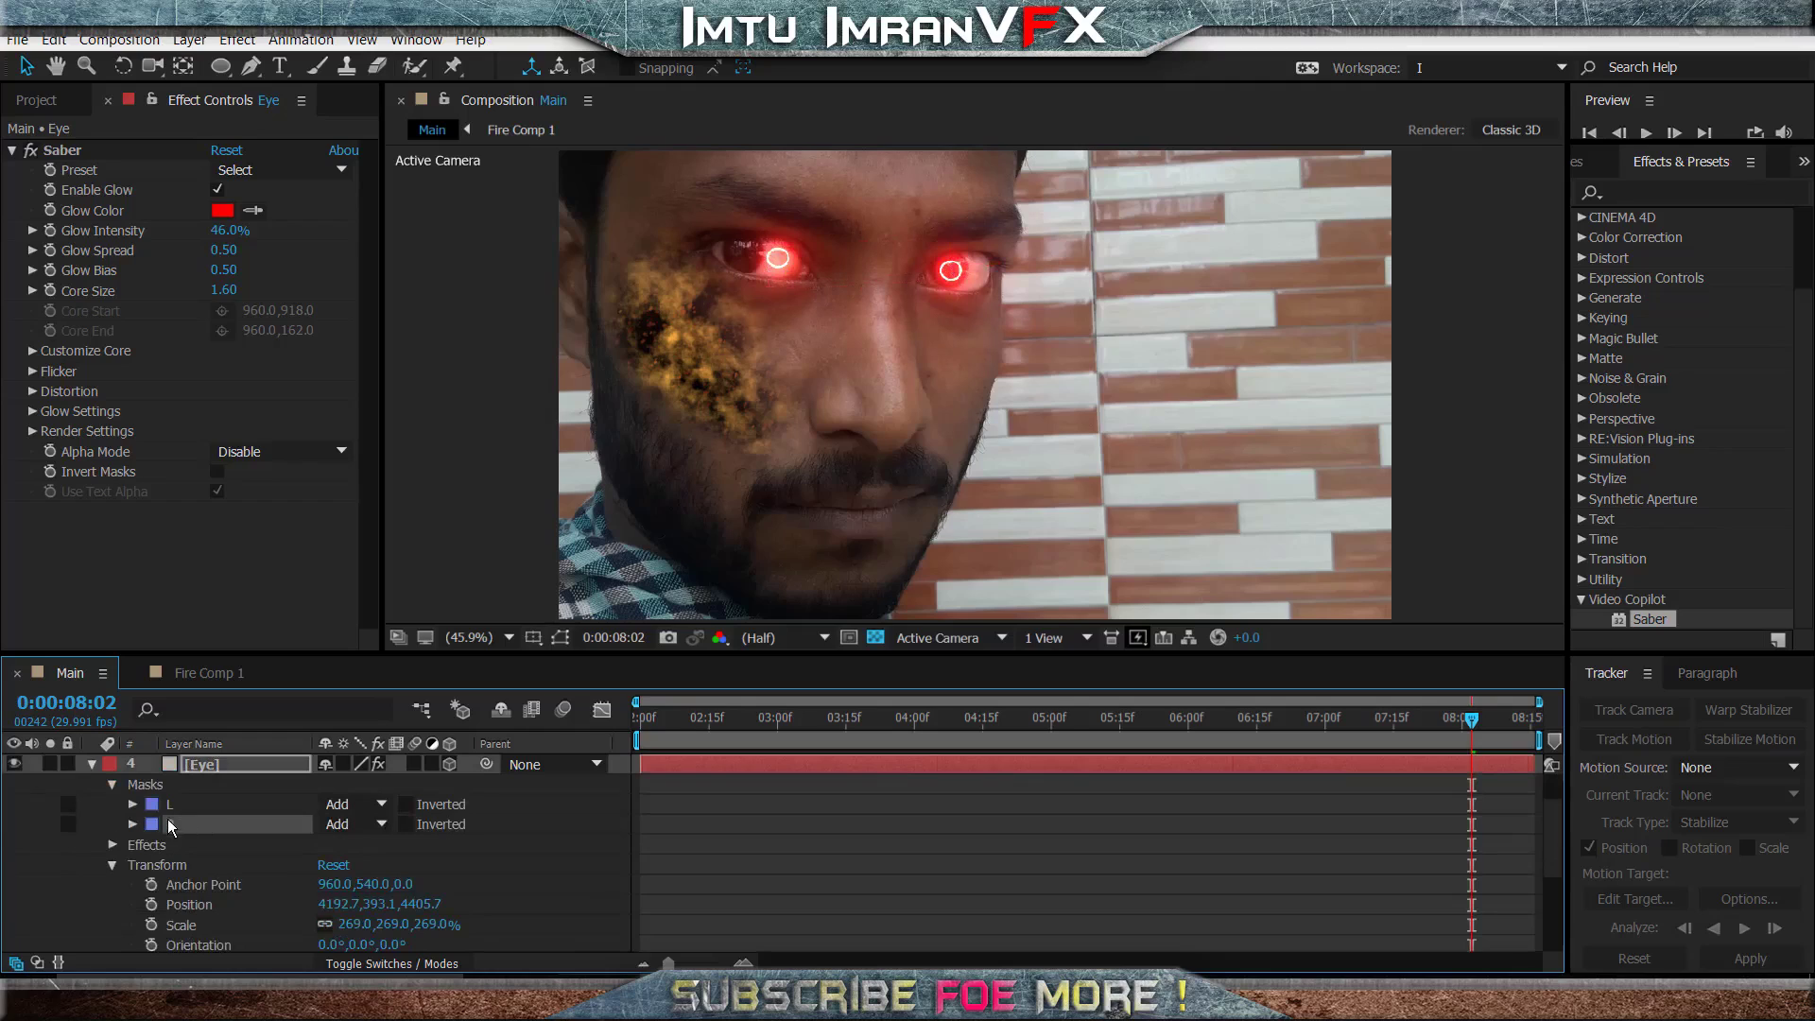
left_click(168, 805)
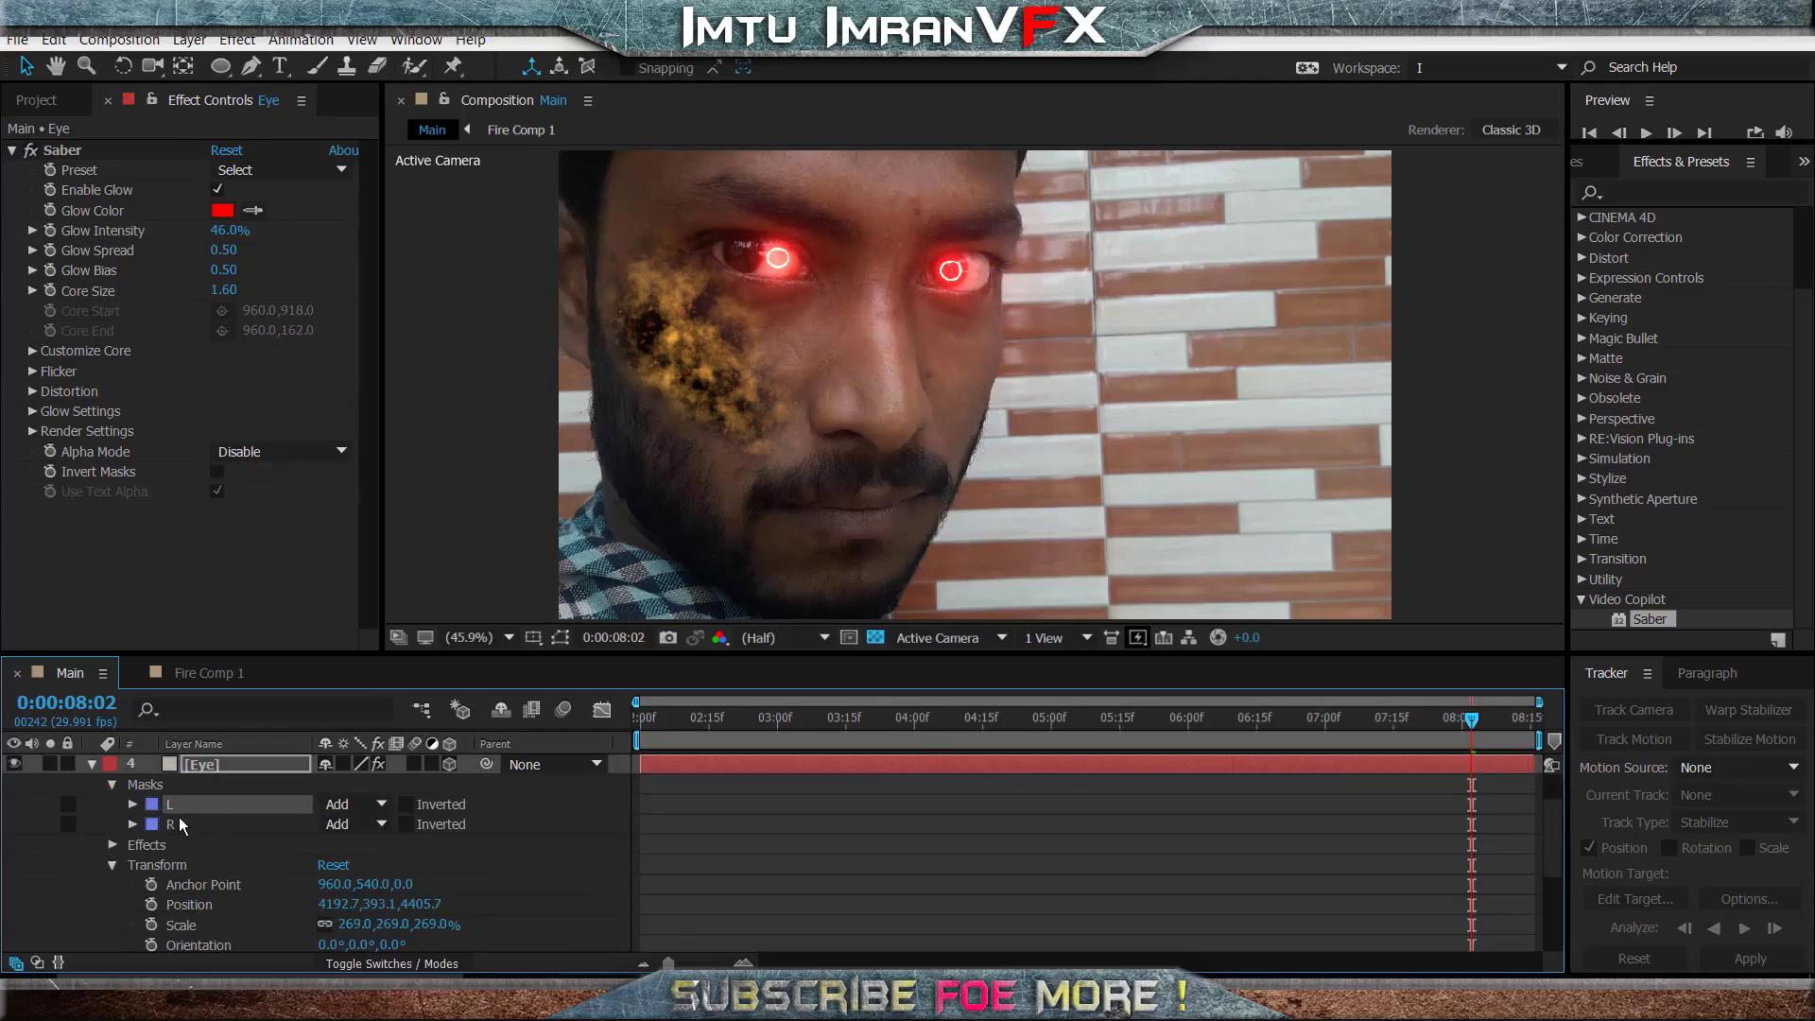
key("Delete")
scroll(142, 832, "up", 1)
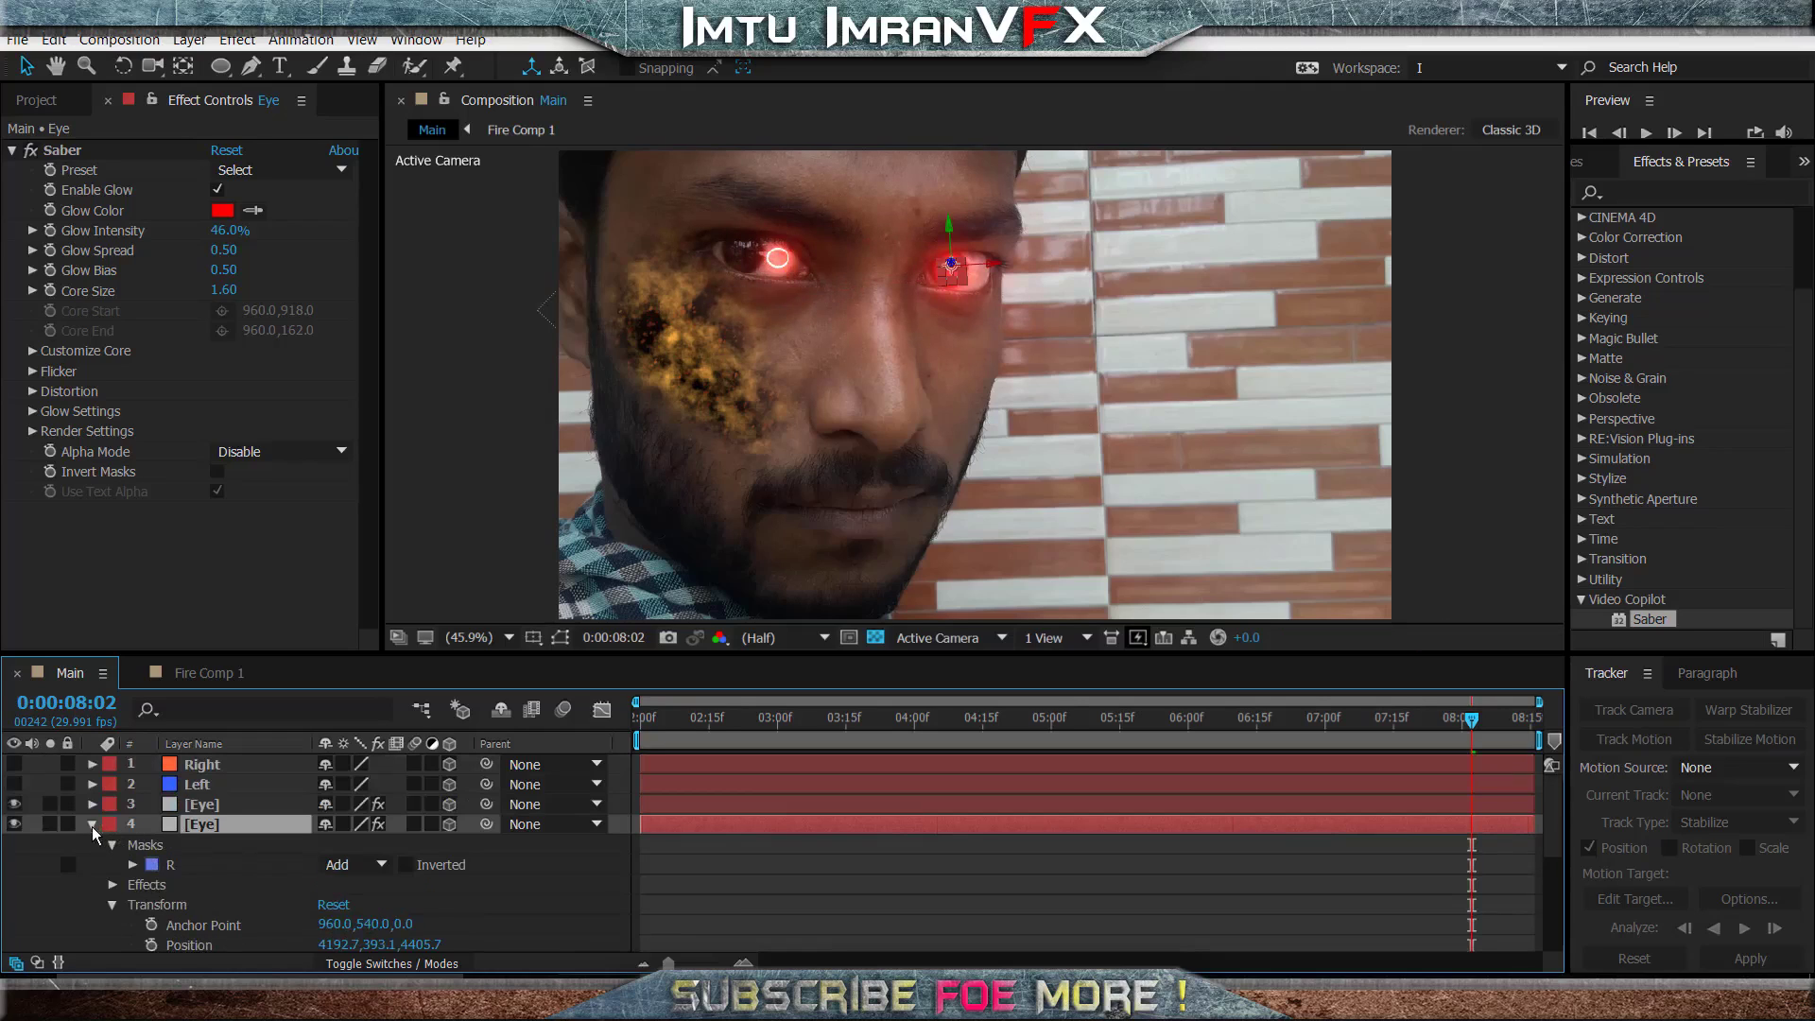
left_click(91, 824)
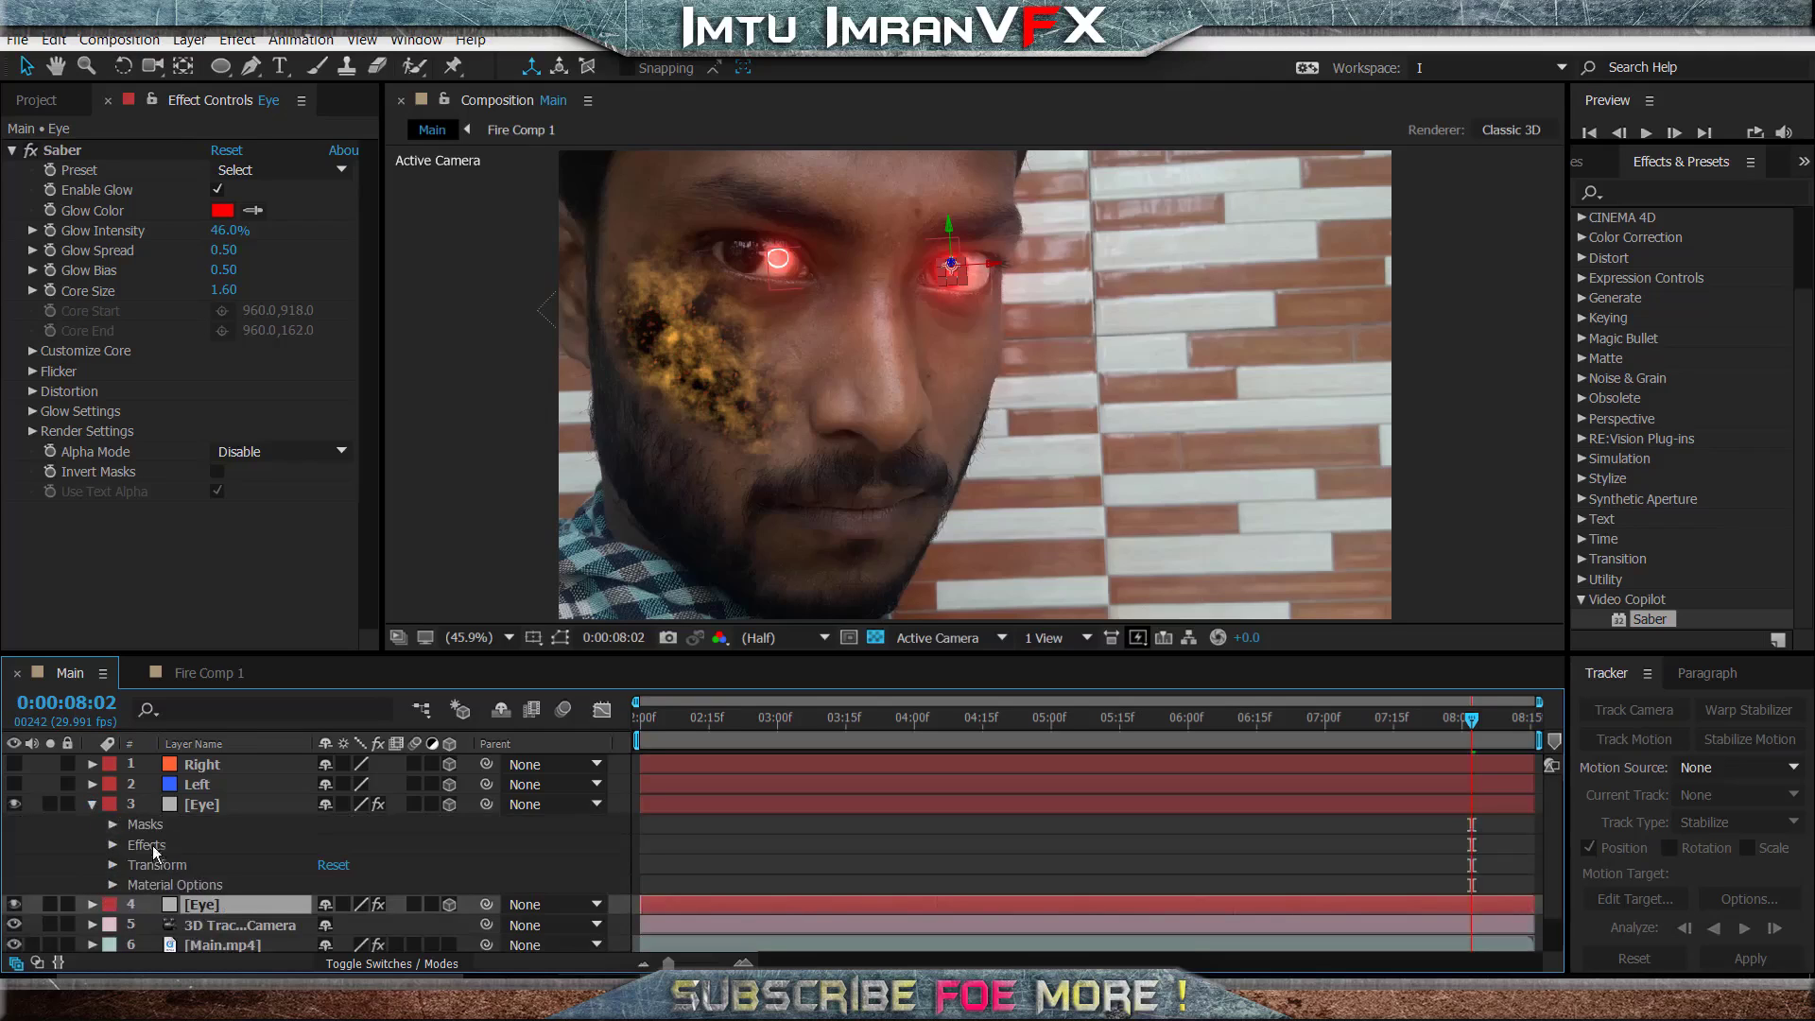
- Delete mask R from the upper Eye layer so that it keeps only mask L
left_click(167, 822)
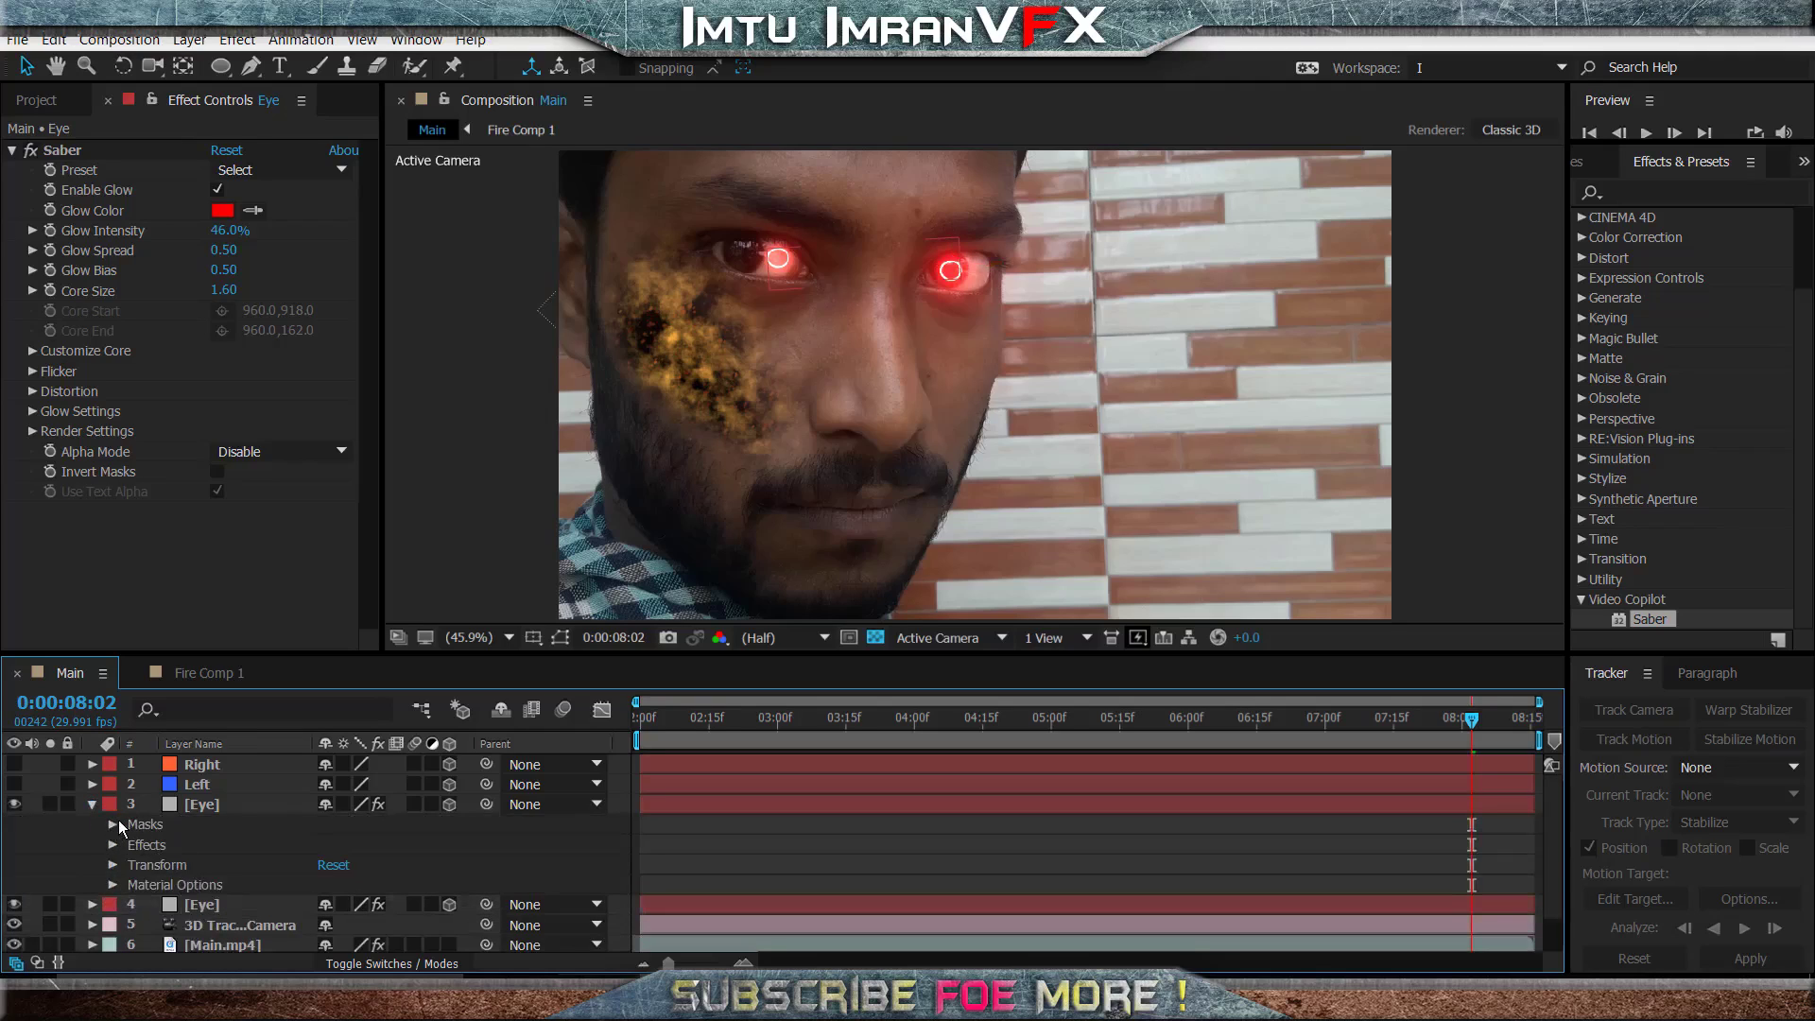
left_click(112, 826)
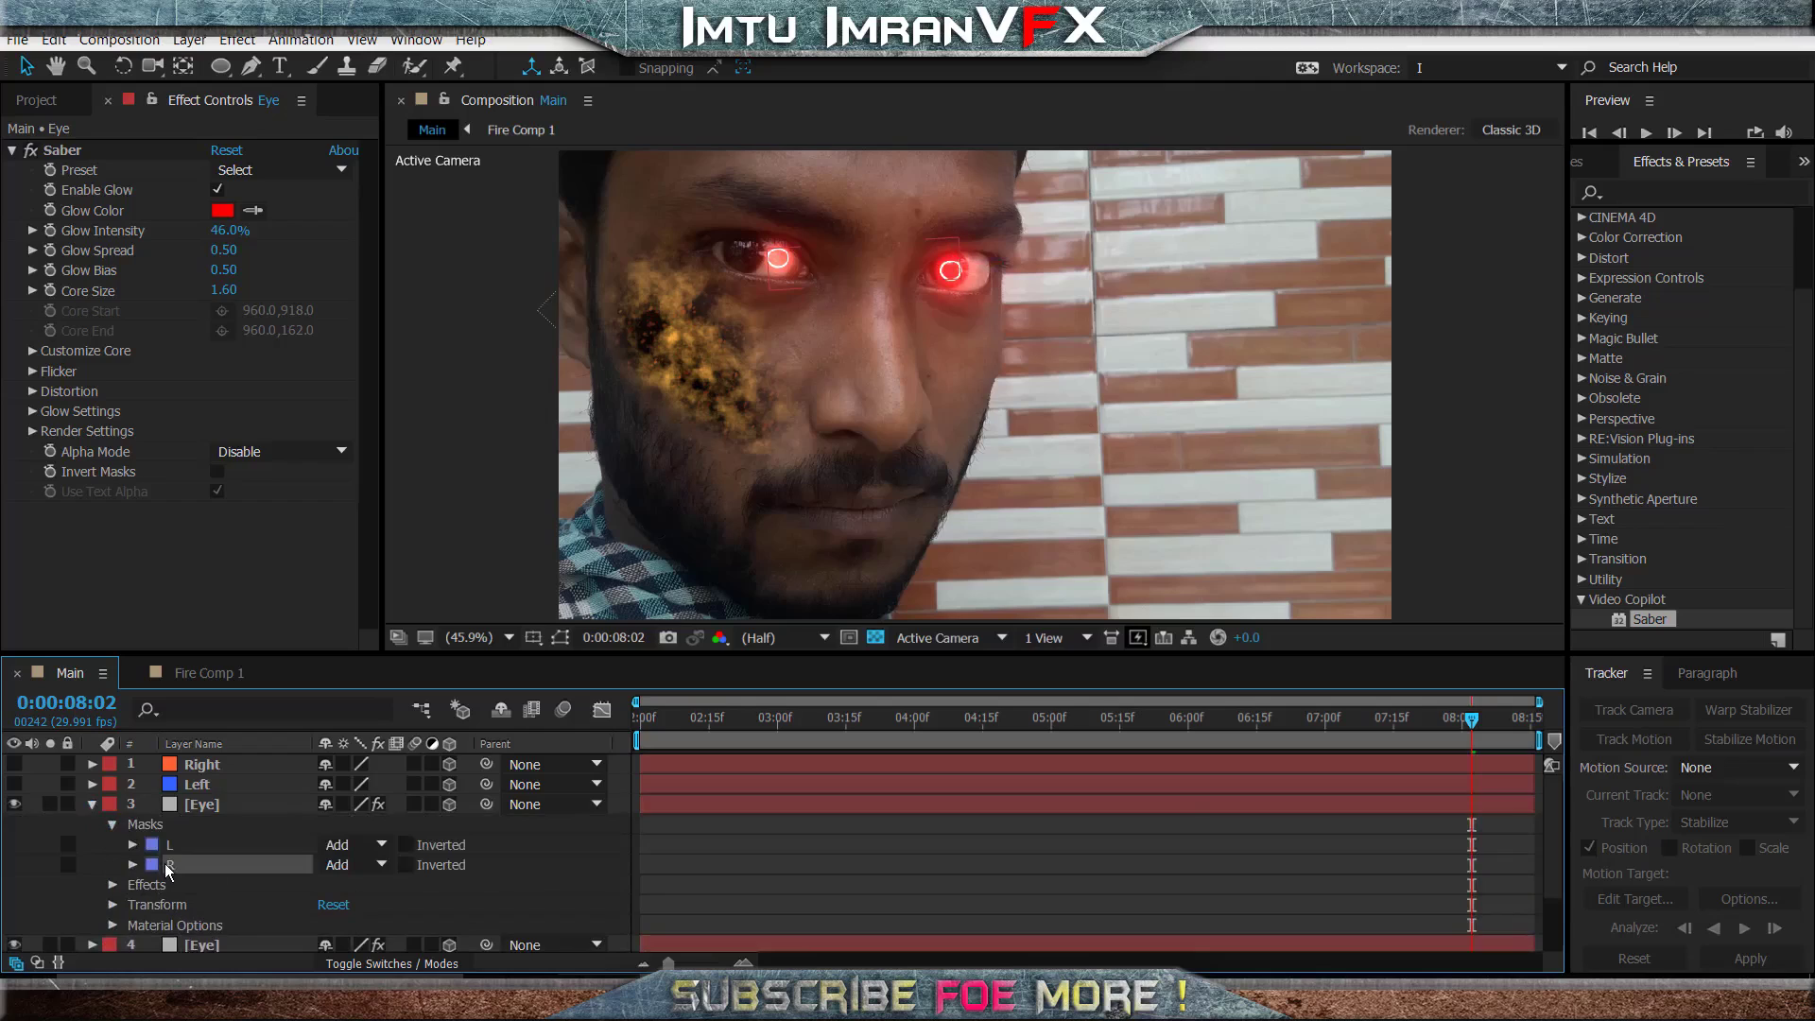
left_click(168, 864)
key("Delete")
left_click(174, 845)
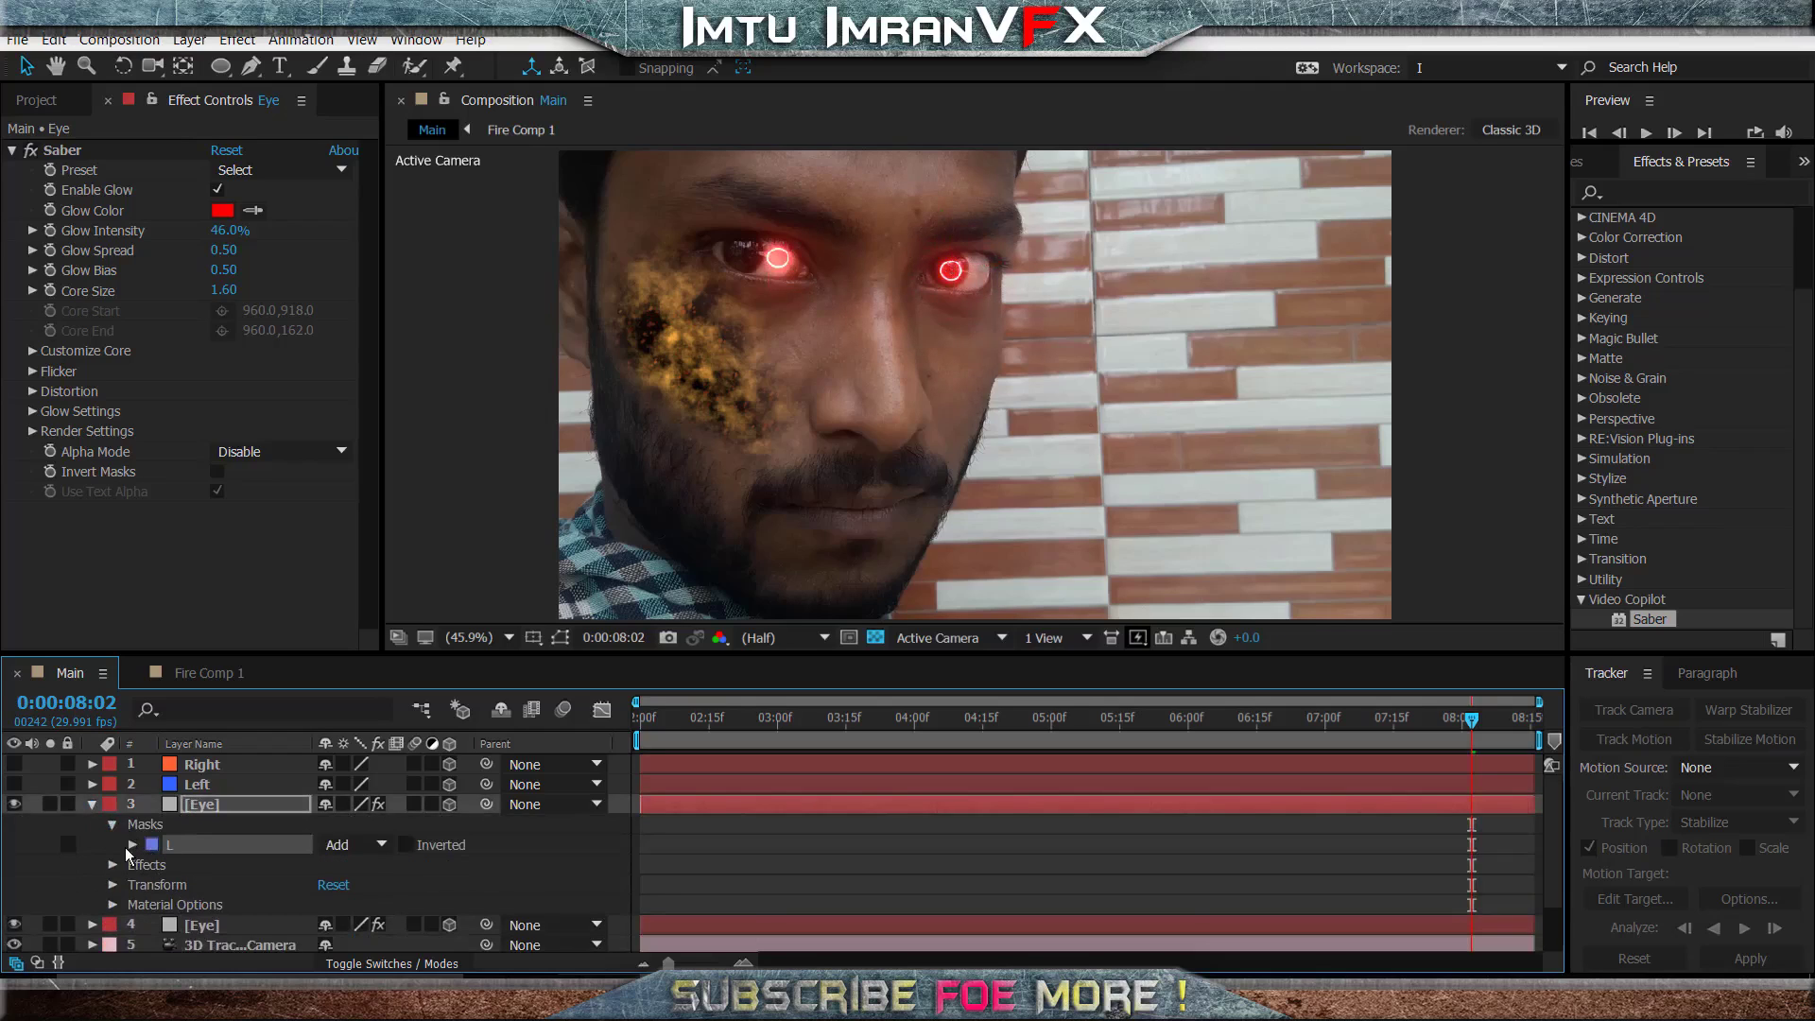
left_click(92, 805)
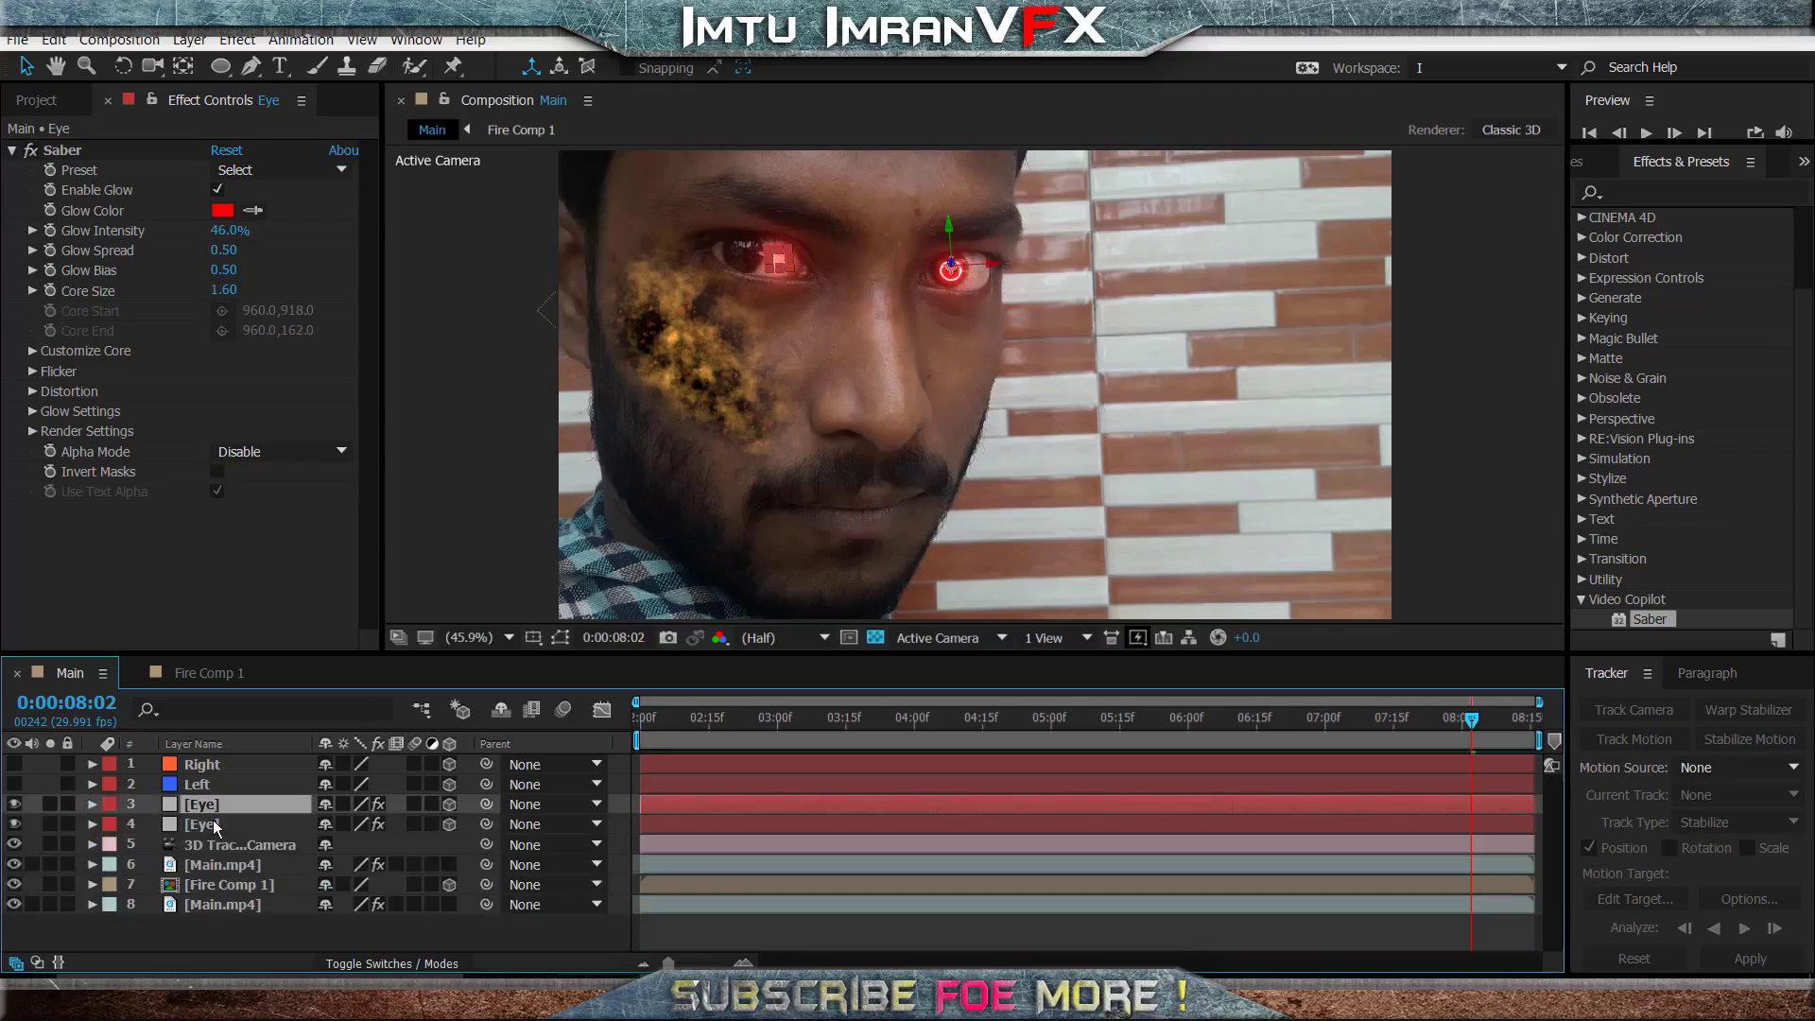
- Rename the upper Eye layer as L and the lower Eye layer as R
key("Return")
key("BackSpace")
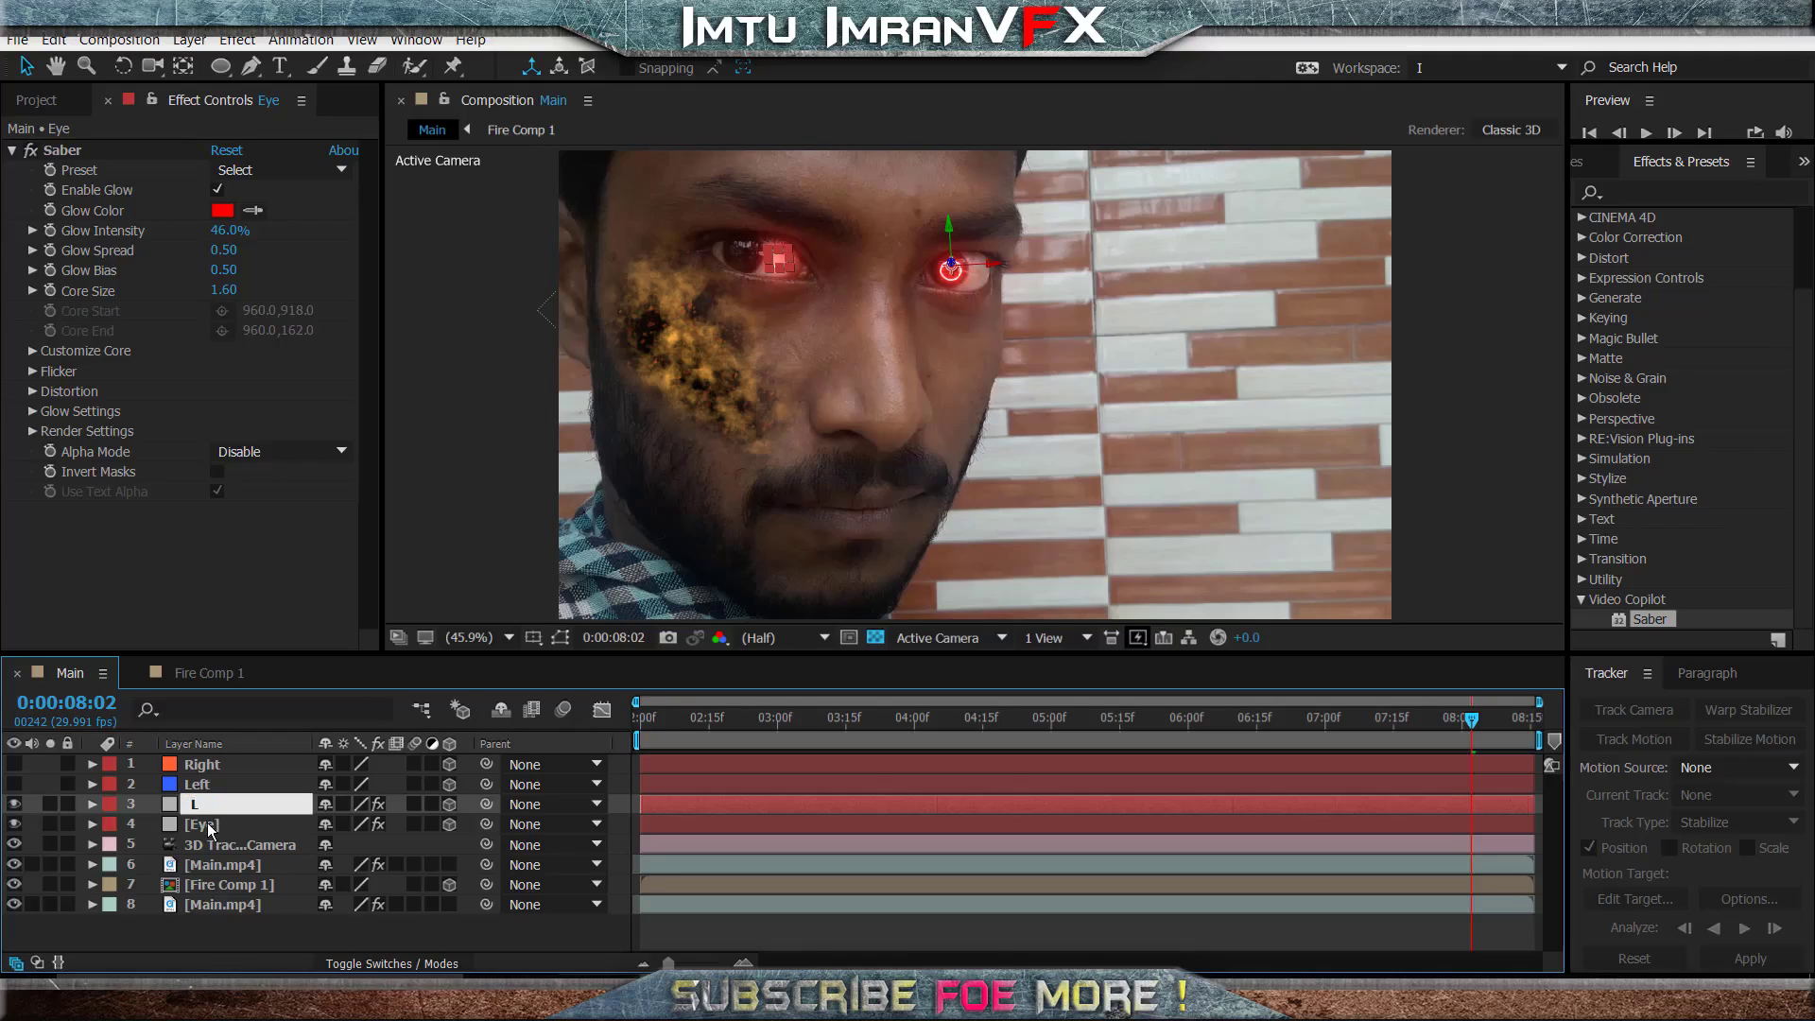
type("L")
left_click(224, 826)
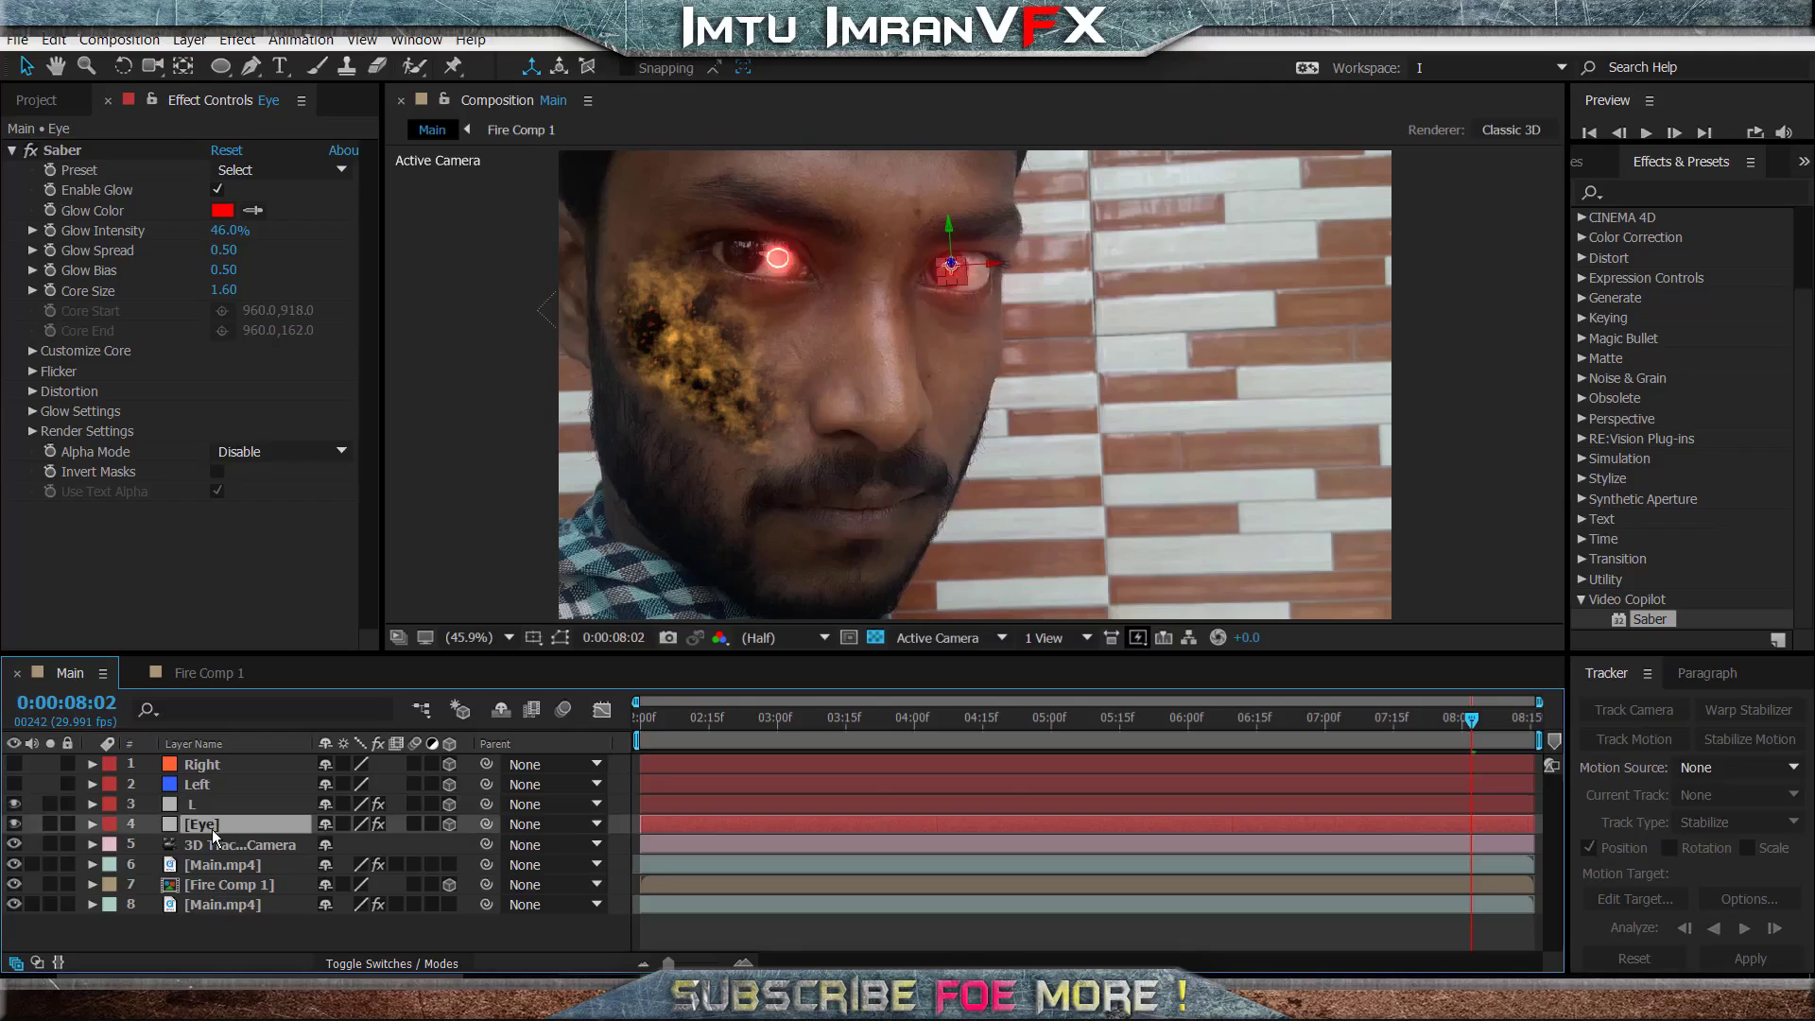
key("Return")
type("E")
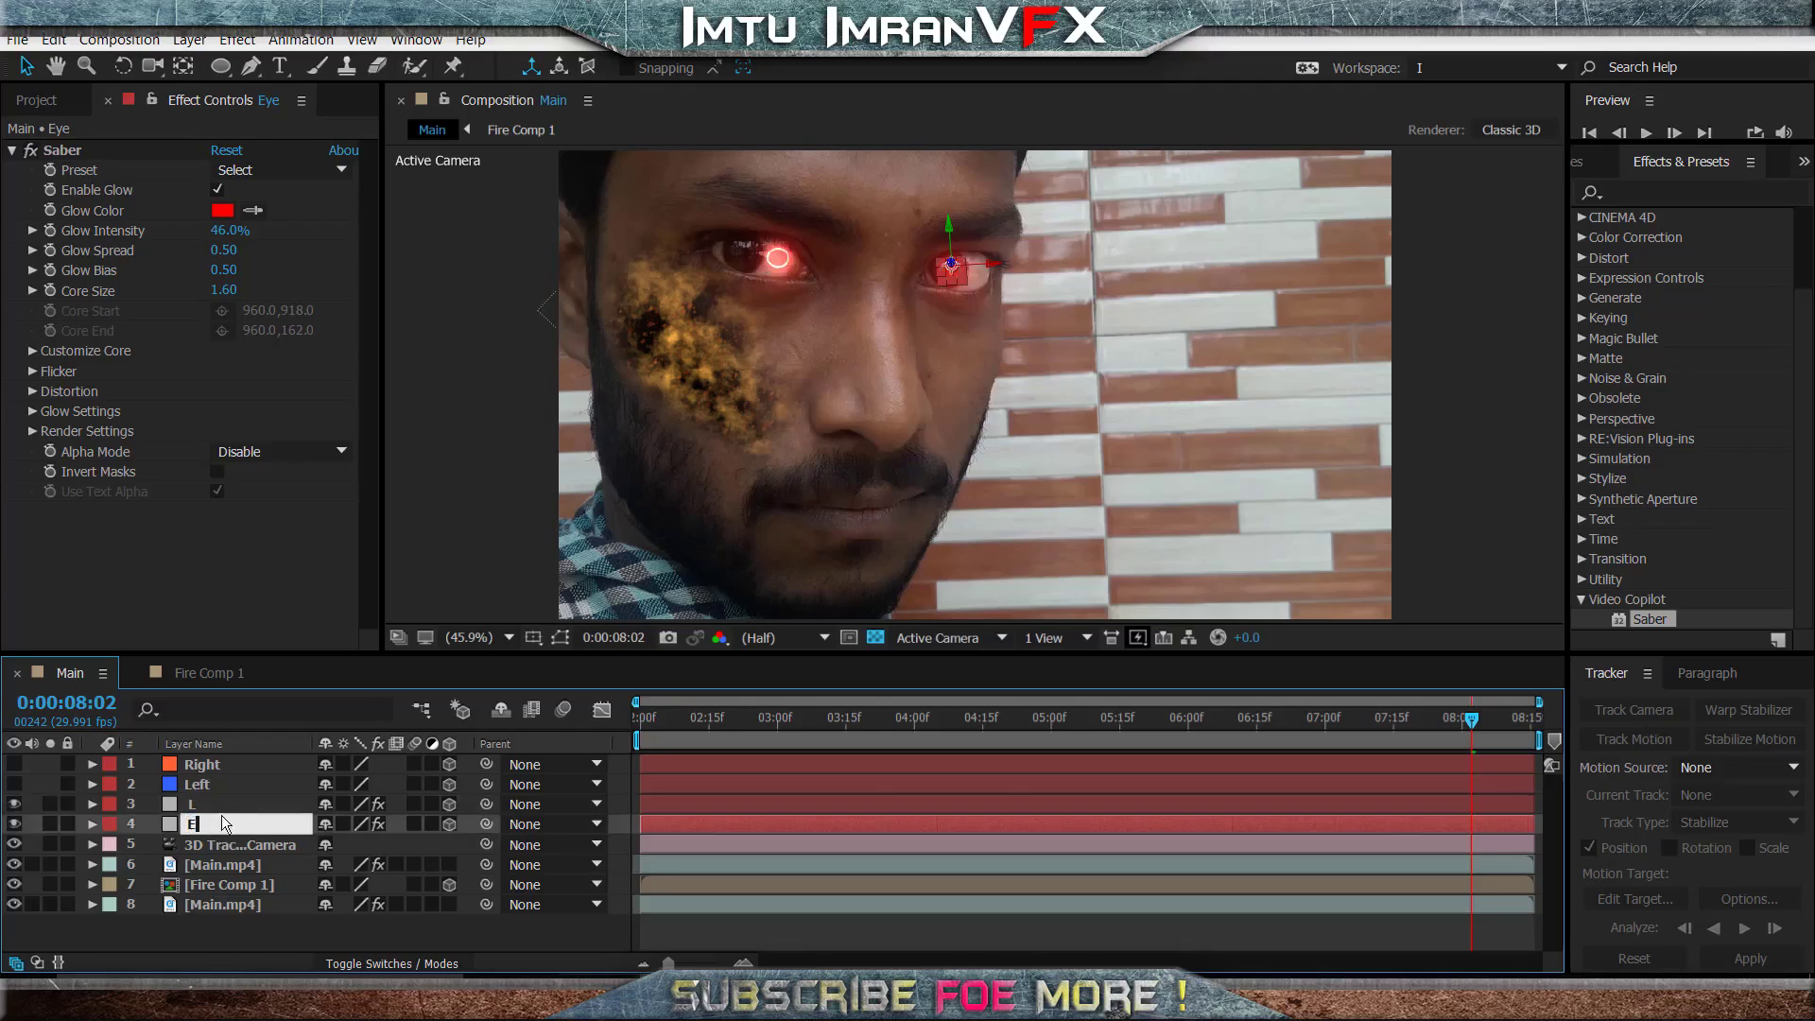
key("Return")
key("Return")
type("R")
left_click(212, 805)
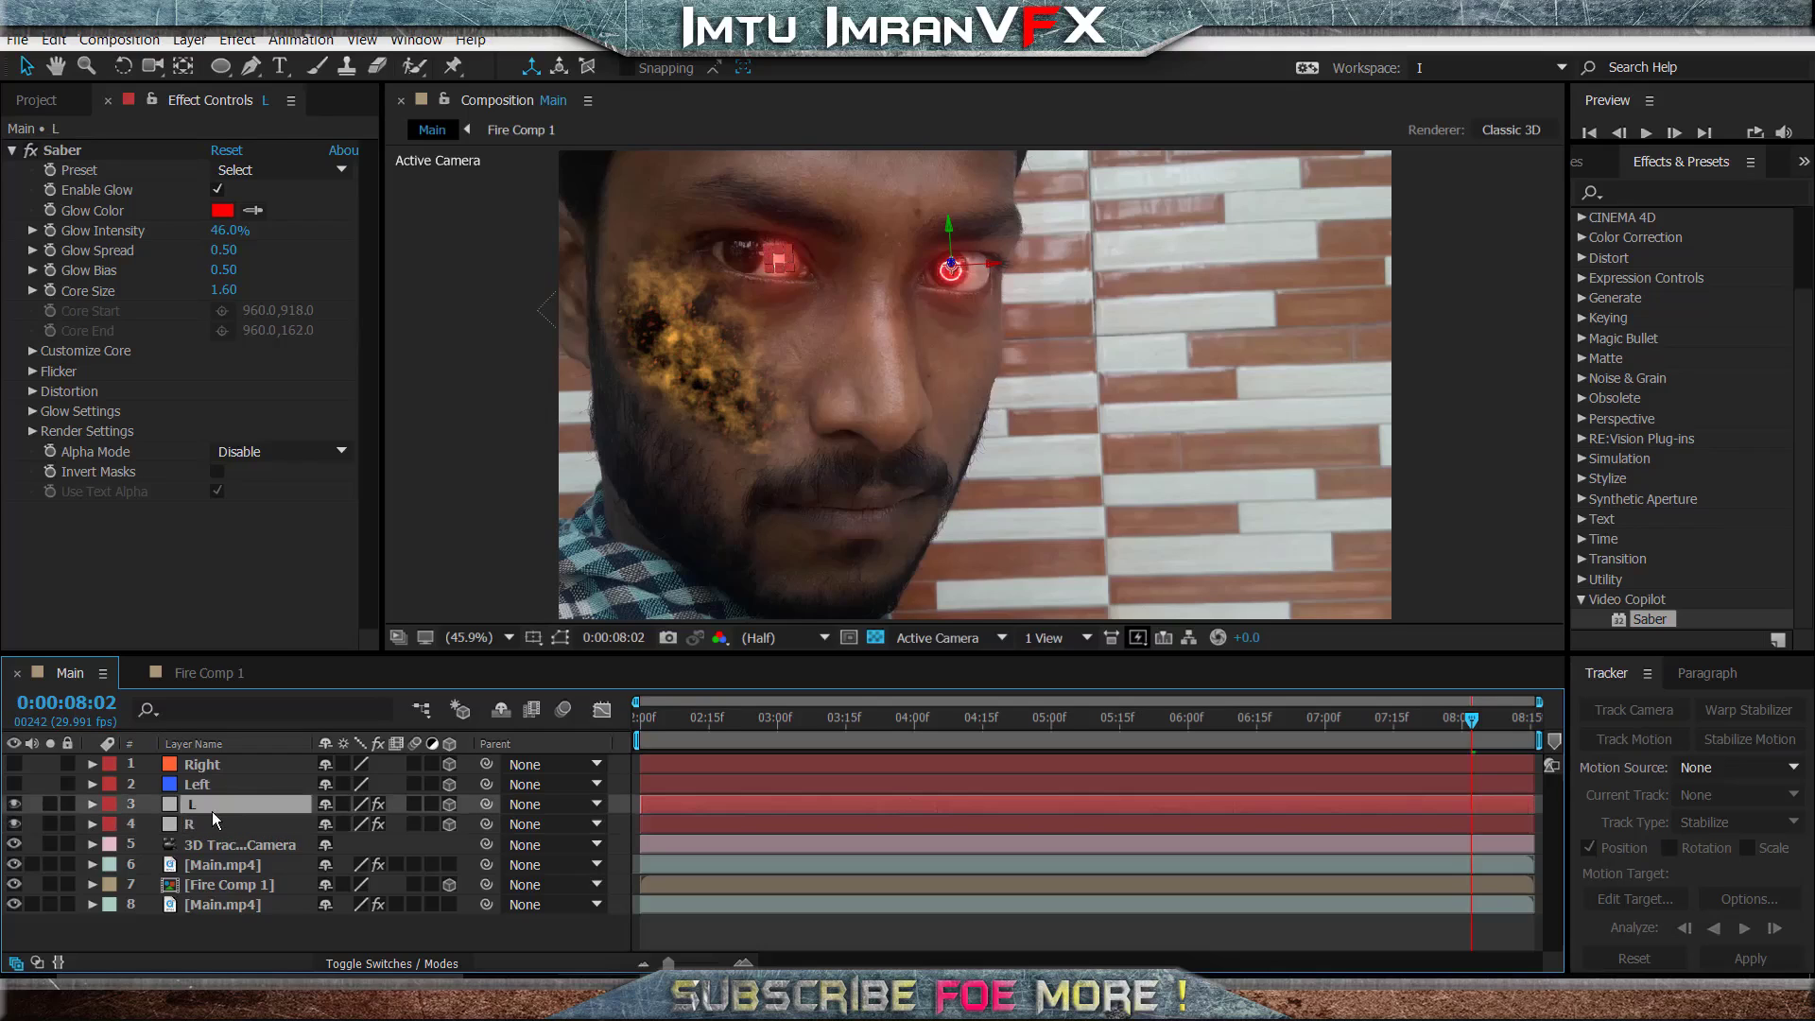
- Compare the Position values of the Left and Right solids with those of the L and R layers
left_click(197, 786)
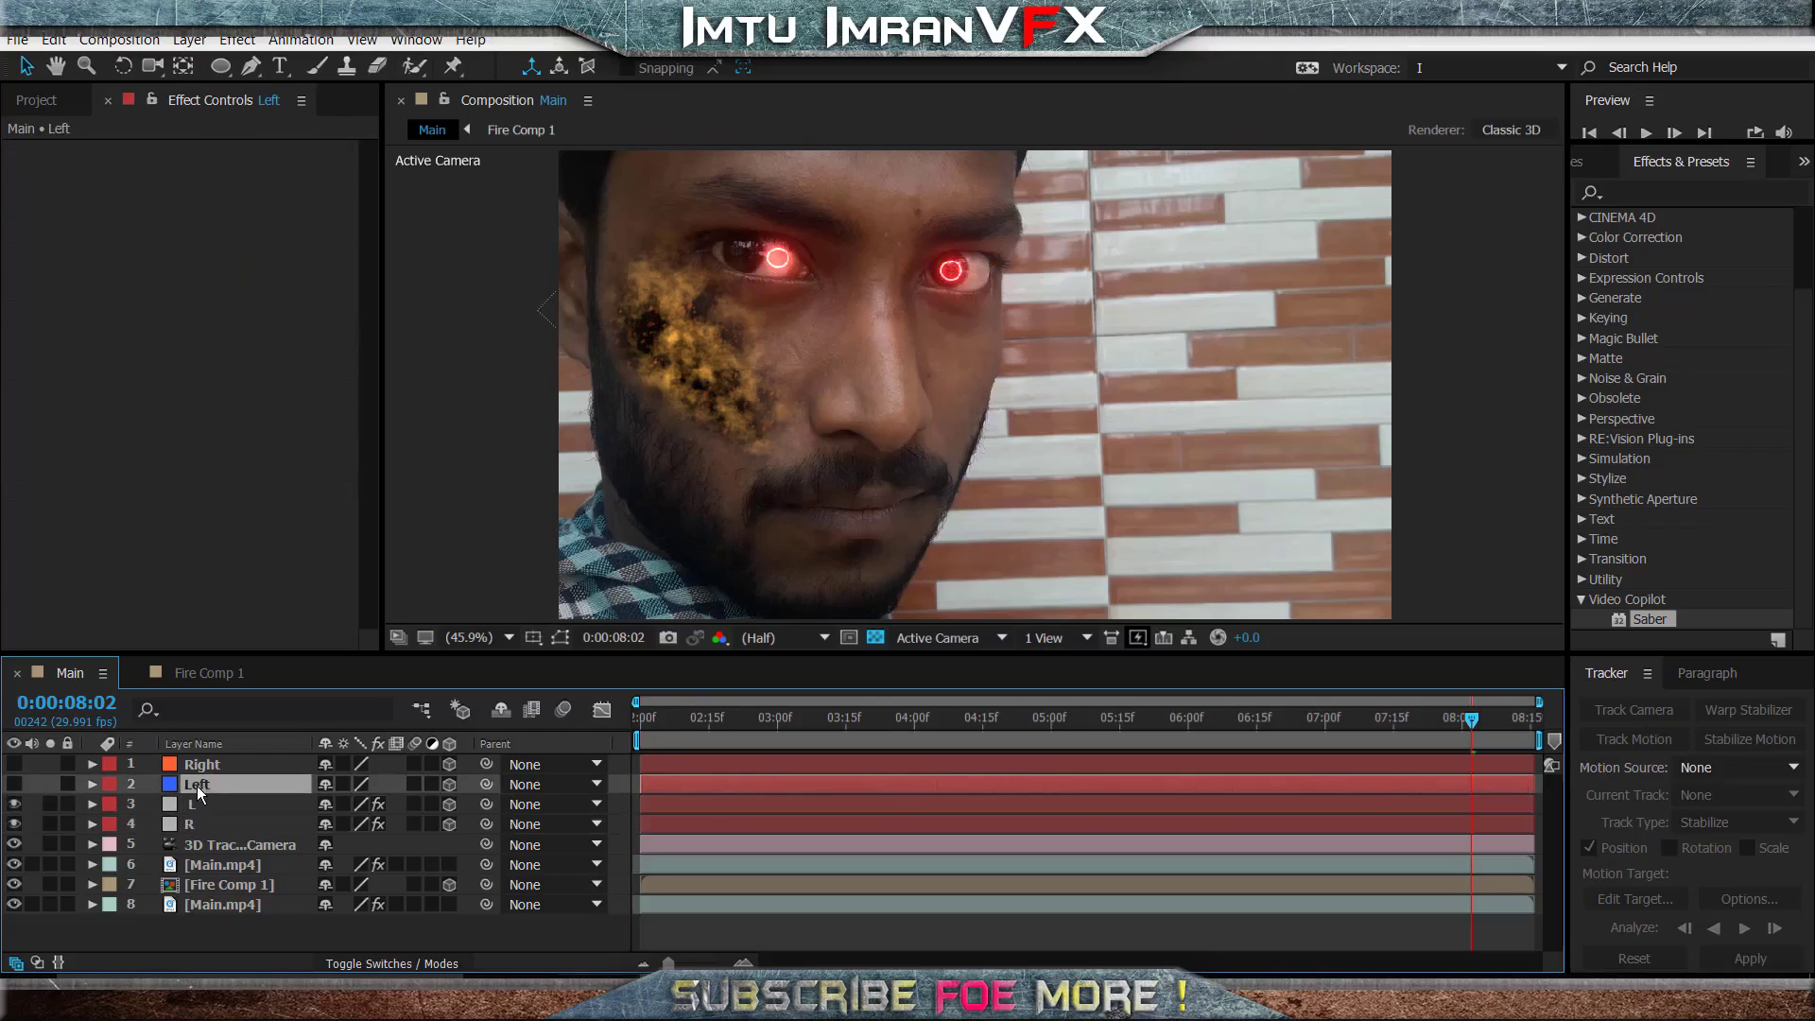
key("p")
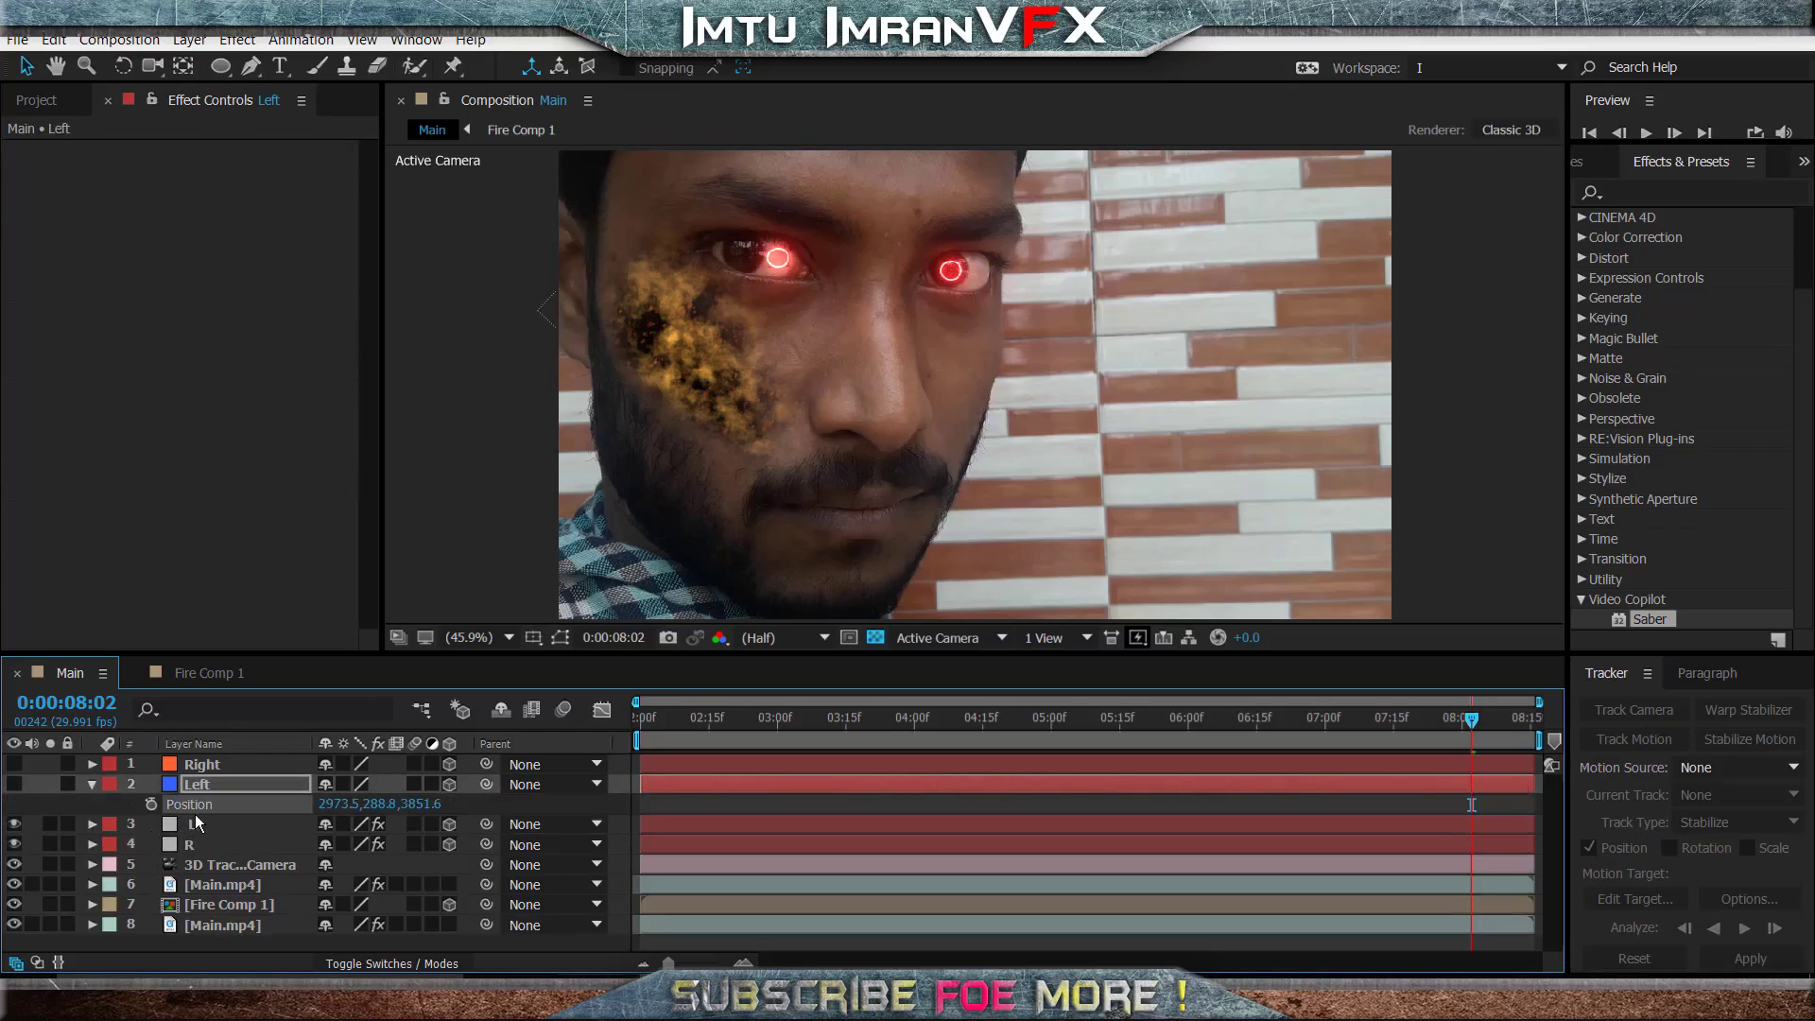
left_click(192, 824)
key("Return")
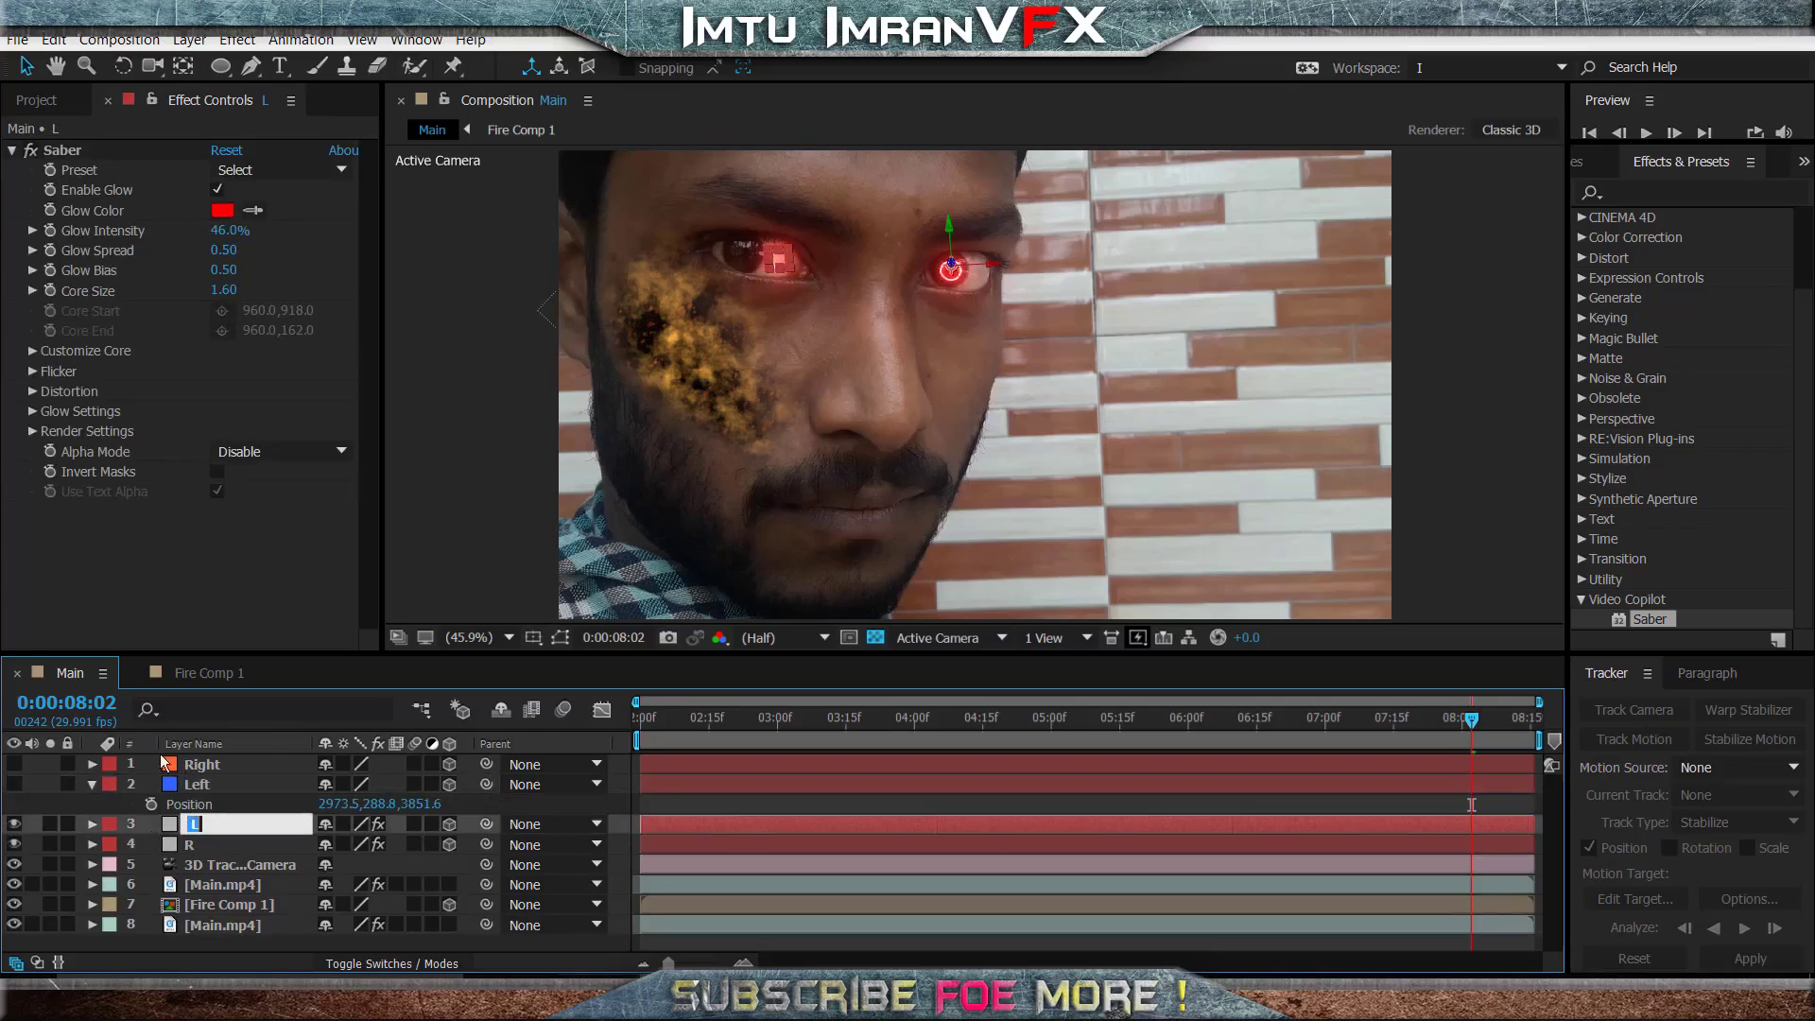
left_click(138, 828)
key("p")
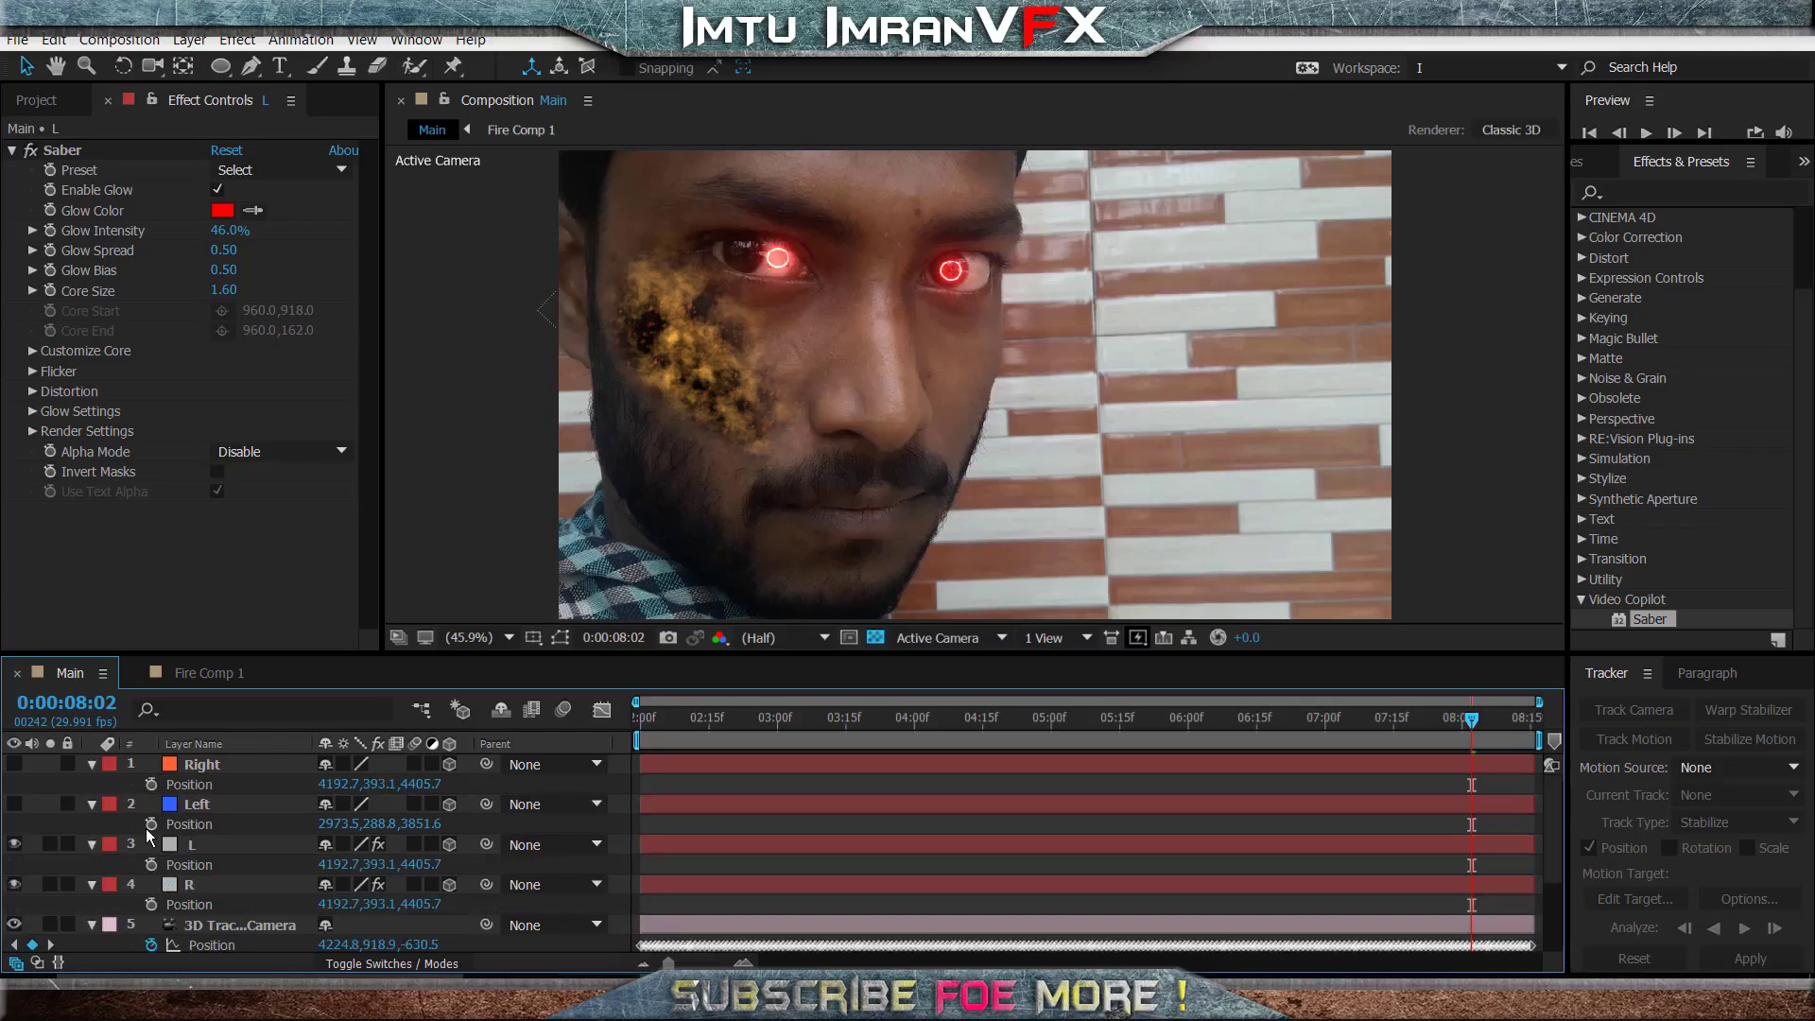
key("p")
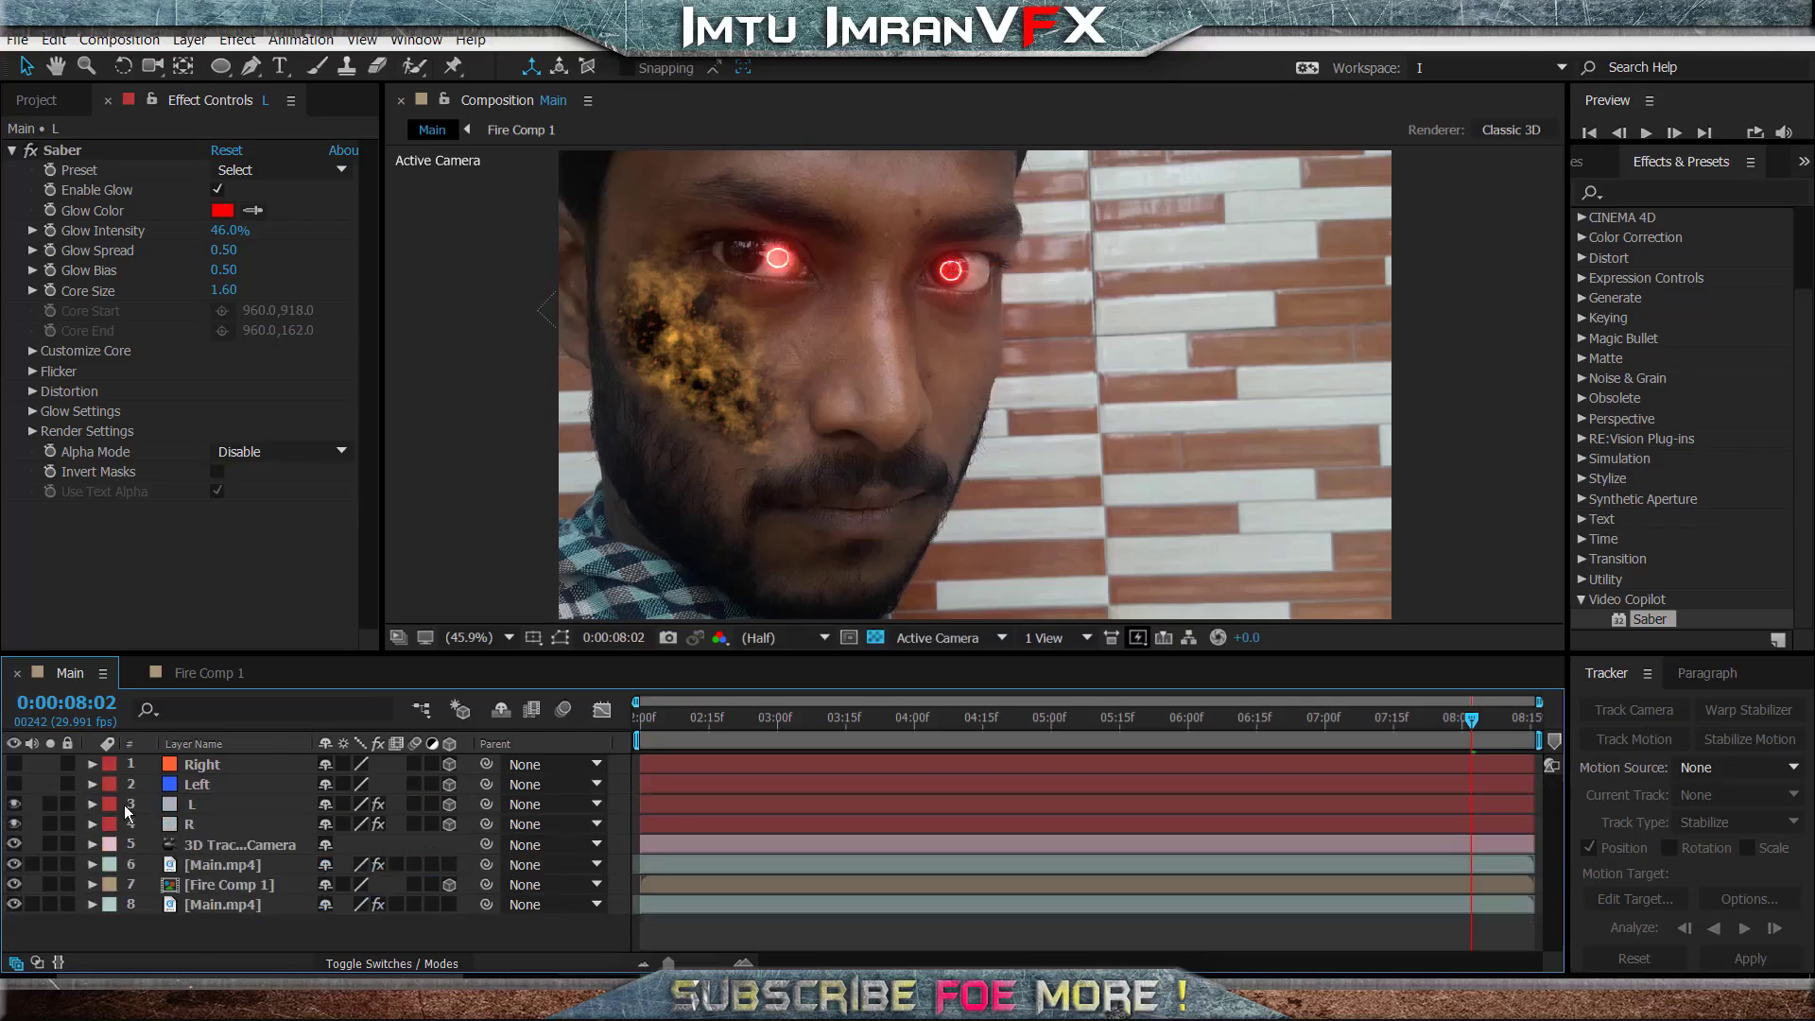
left_click(196, 805)
key("Return")
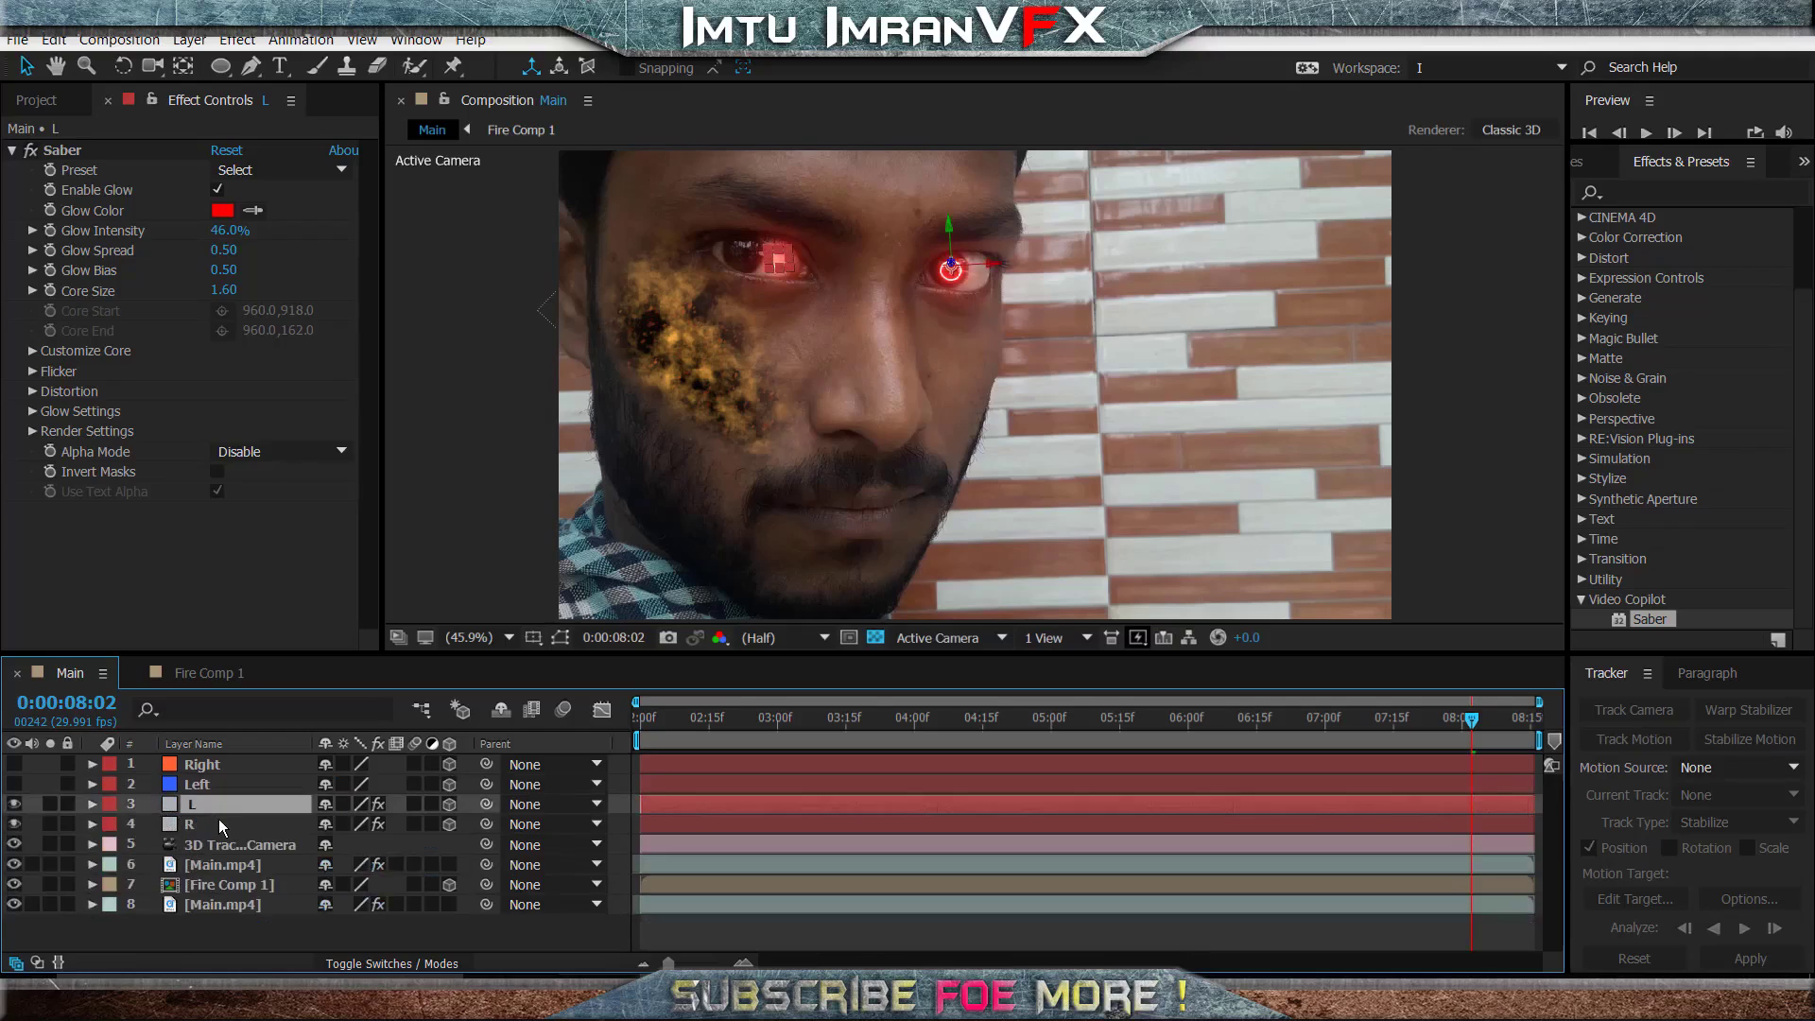
- Paste the copied position onto the L layer's Position property
key("p")
left_click(192, 824)
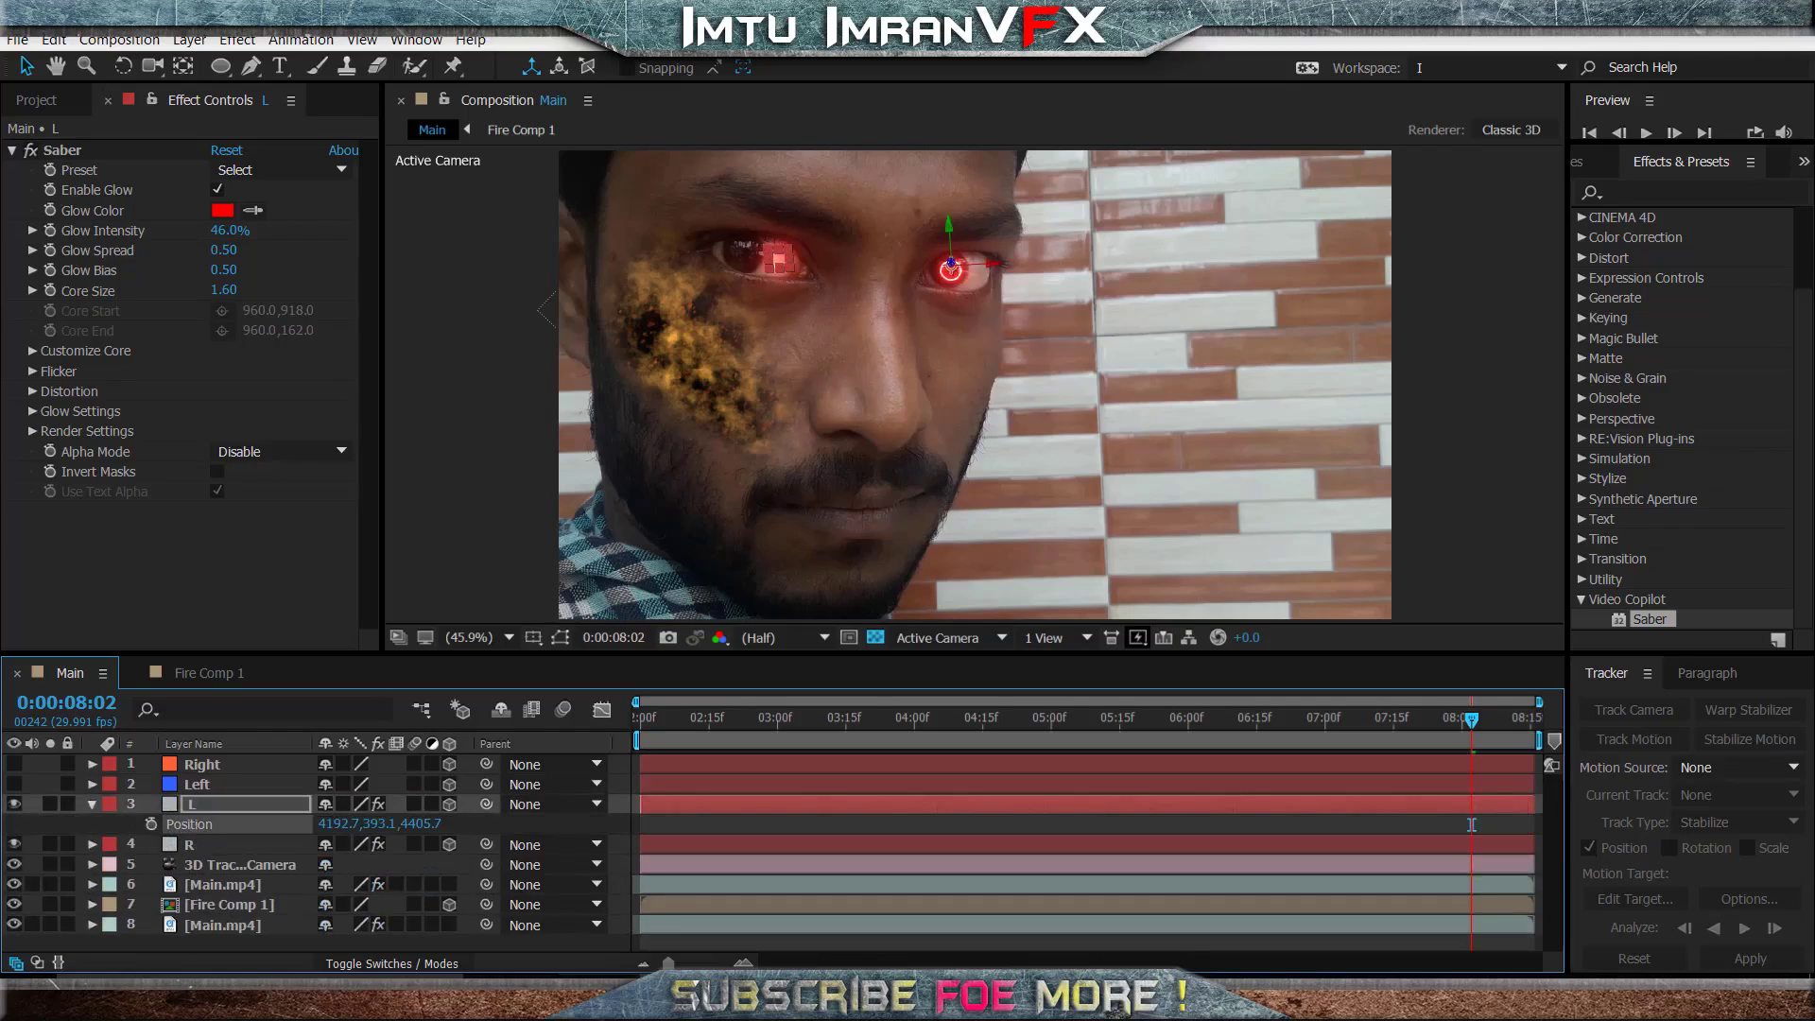
left_click(53, 39)
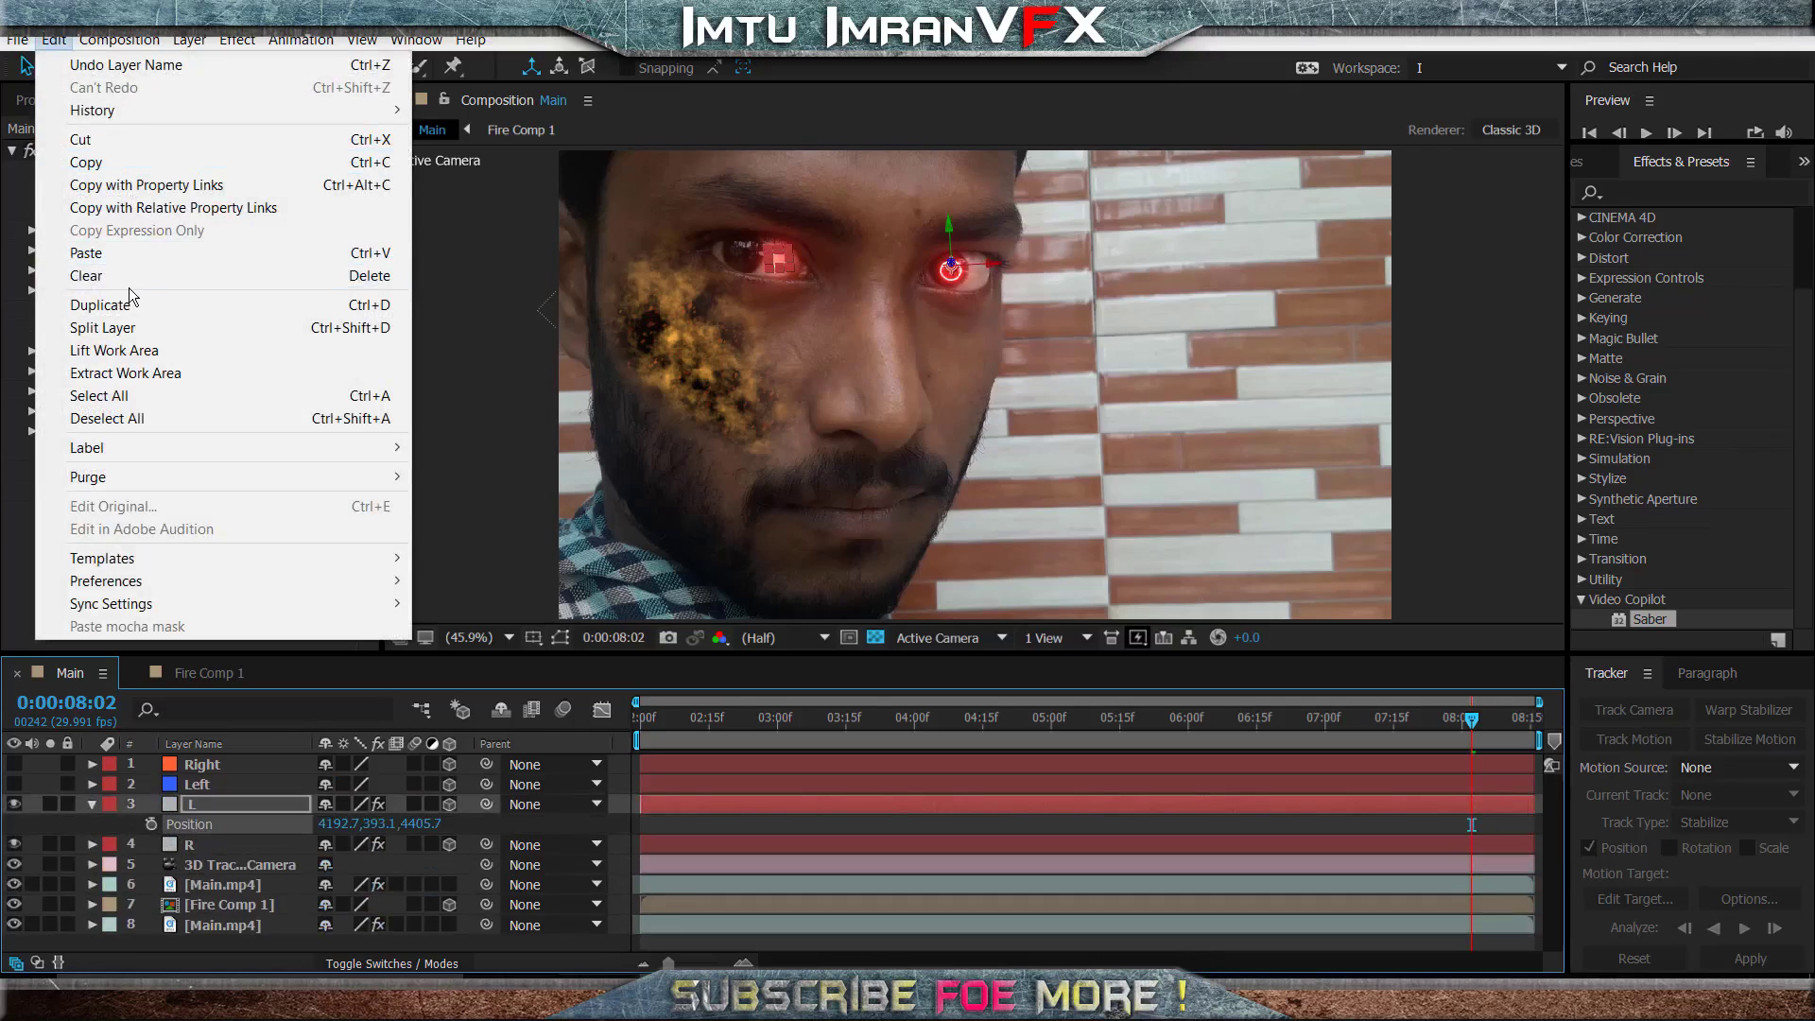
left_click(112, 253)
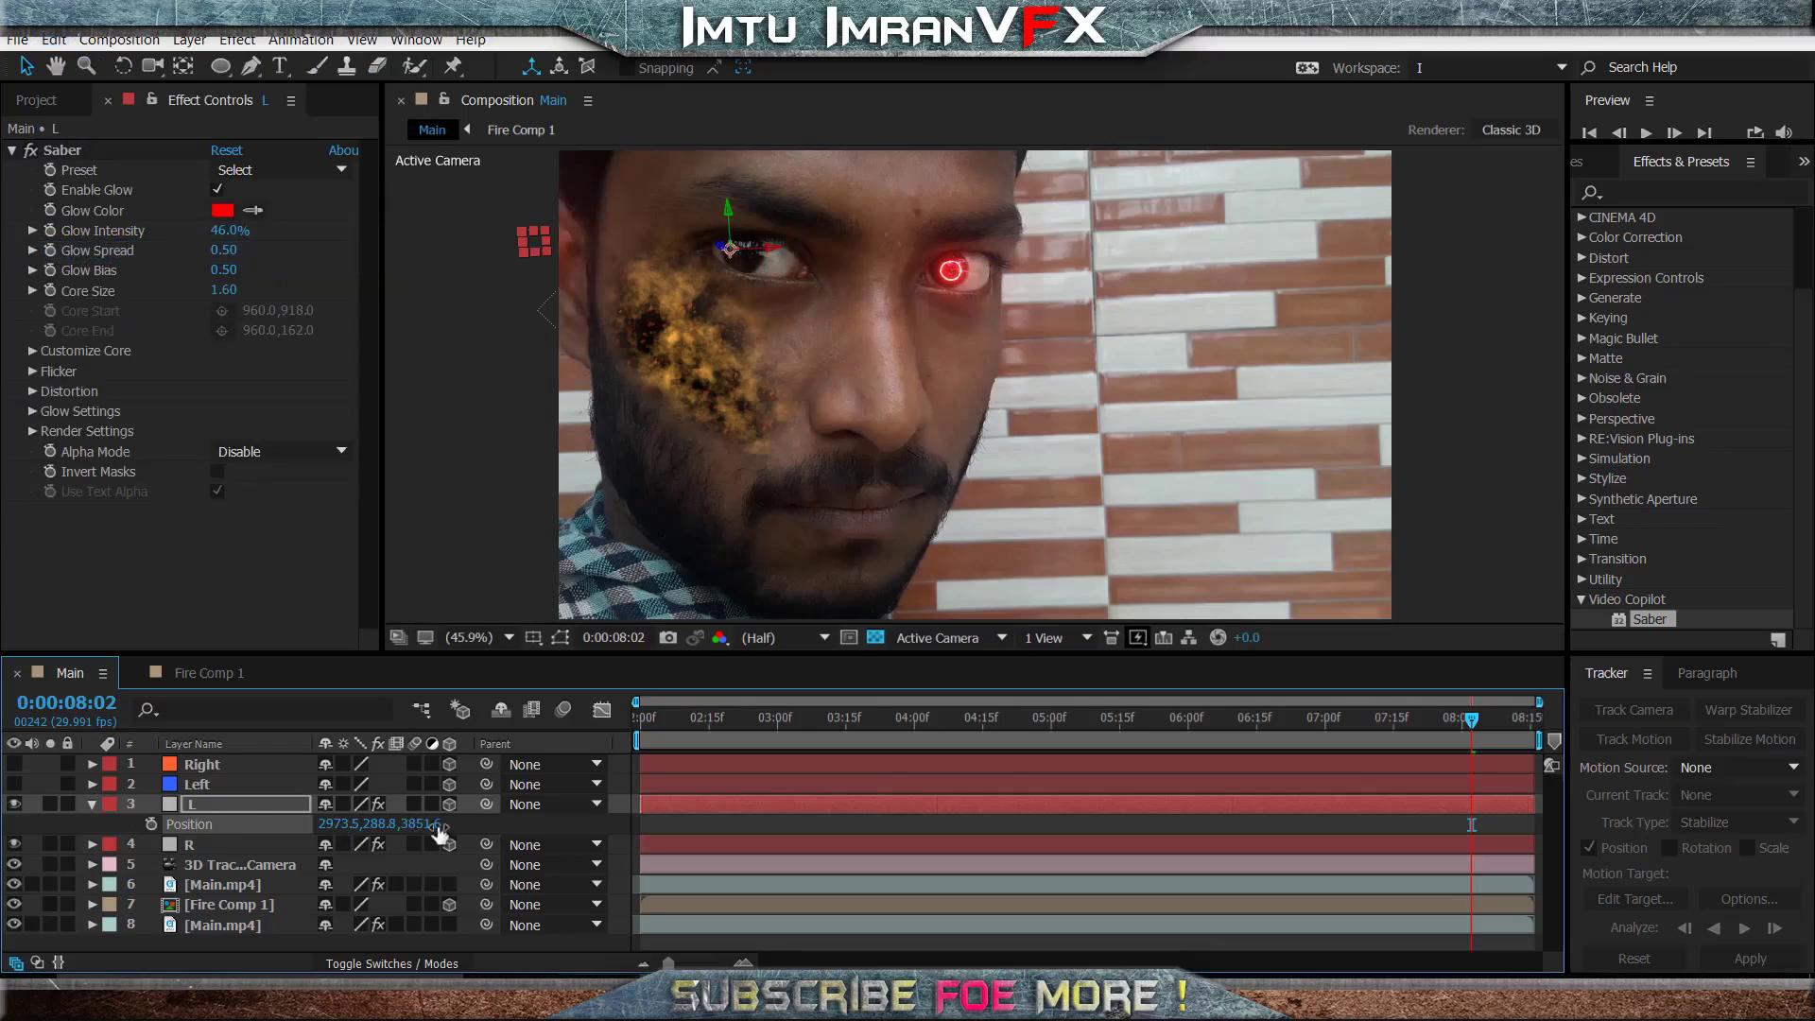
left_click_drag(381, 824, 529, 822)
key("ctrl+z")
left_click_drag(763, 250, 942, 255)
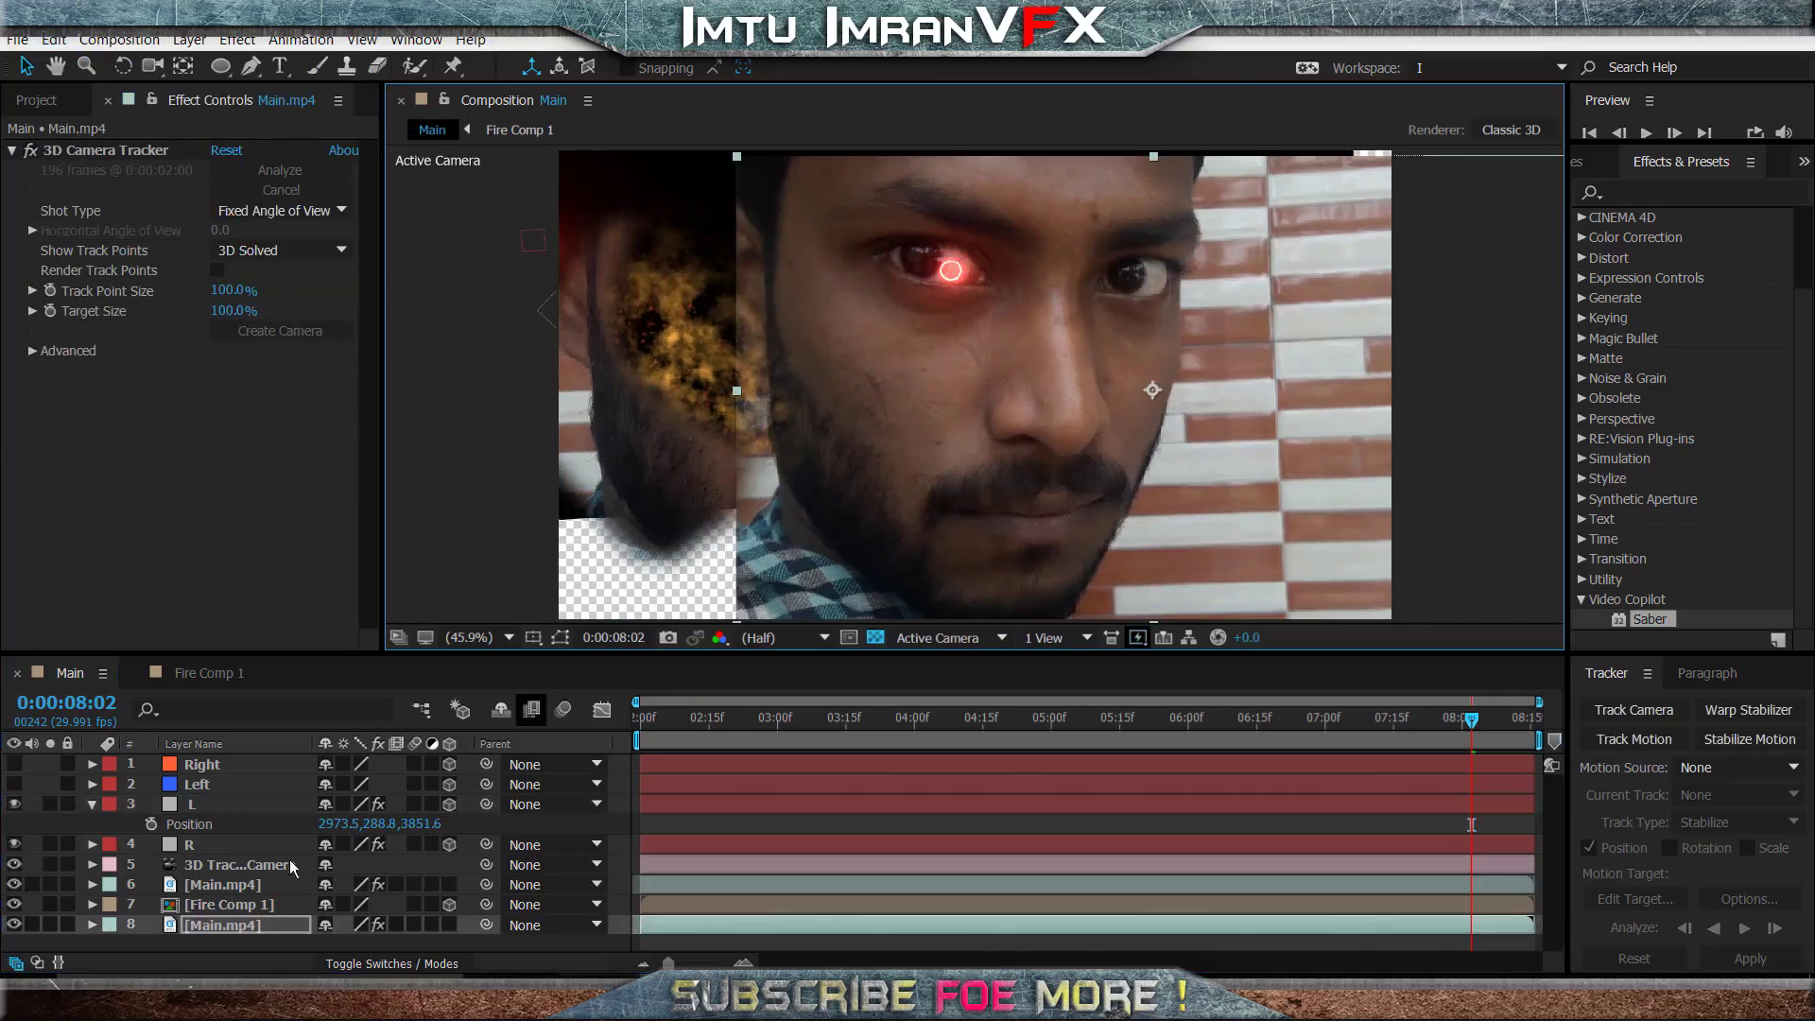
key("ctrl+z")
- Move the L layer so its glow covers the uncovered pupil above the burning cheek, at Position about 4132, 416.9, 3851.6
left_click(219, 804)
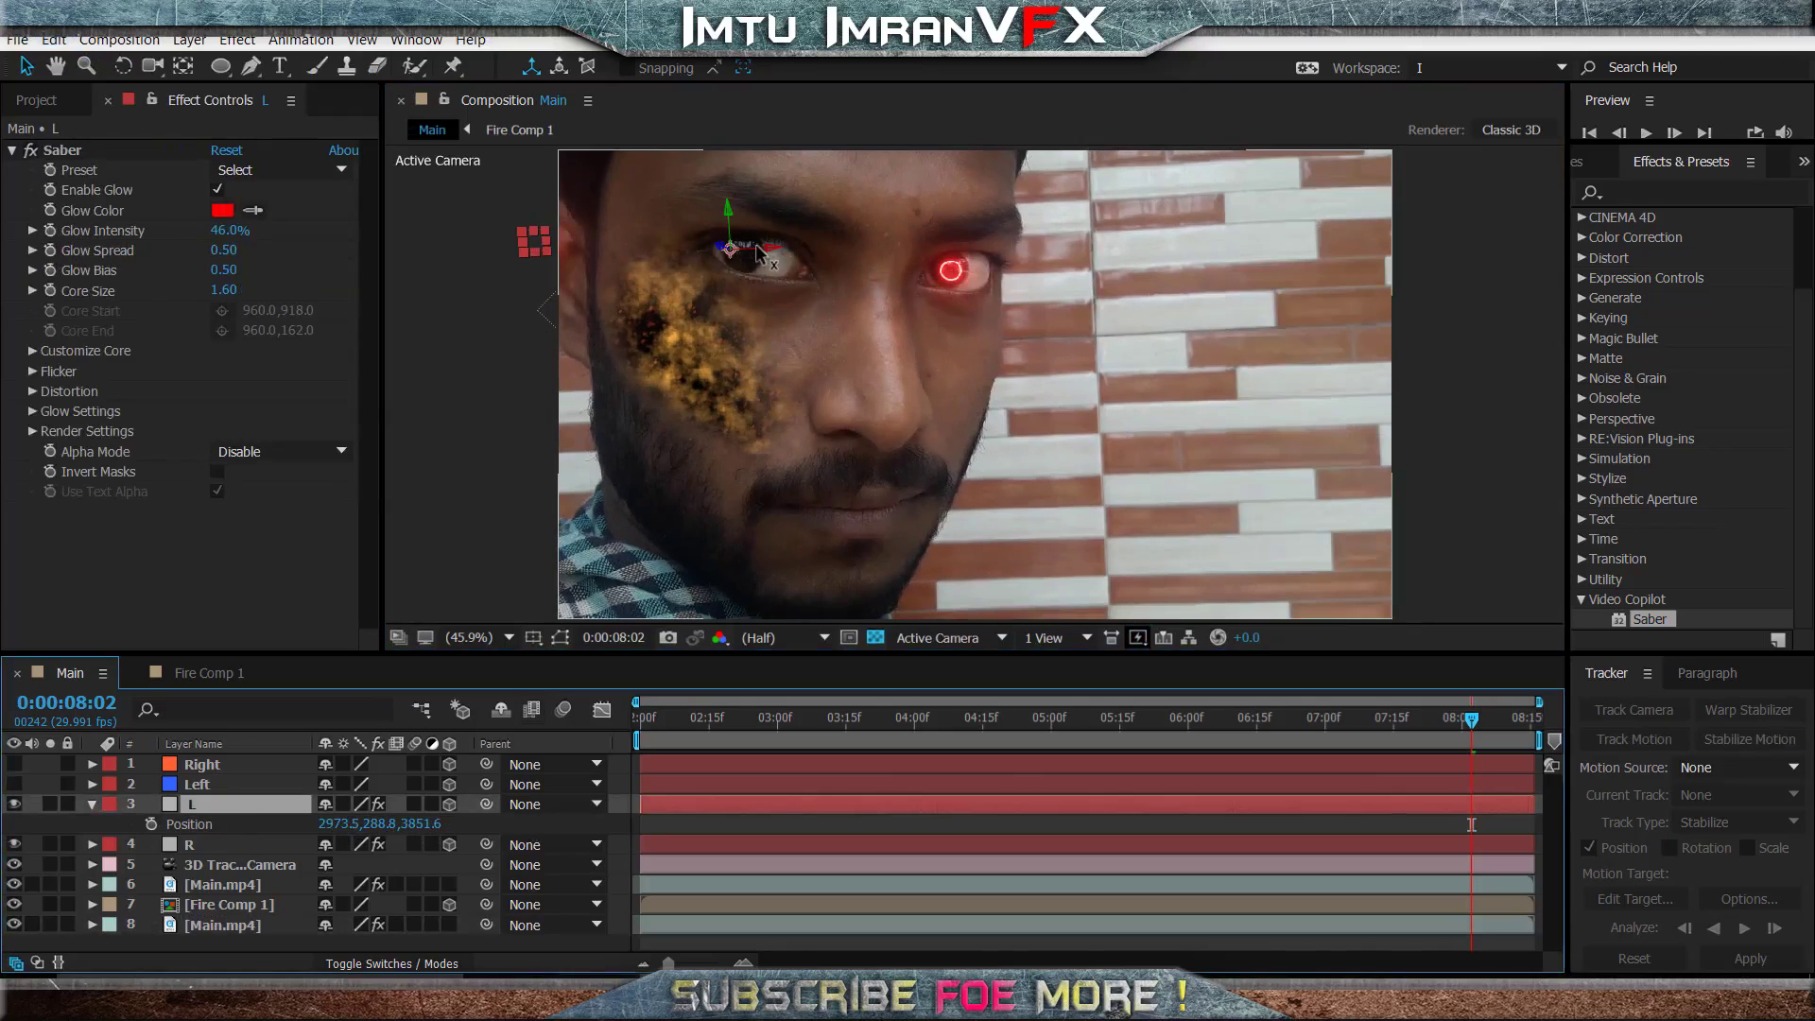
left_click_drag(772, 253, 943, 210)
left_click_drag(1002, 268, 991, 267)
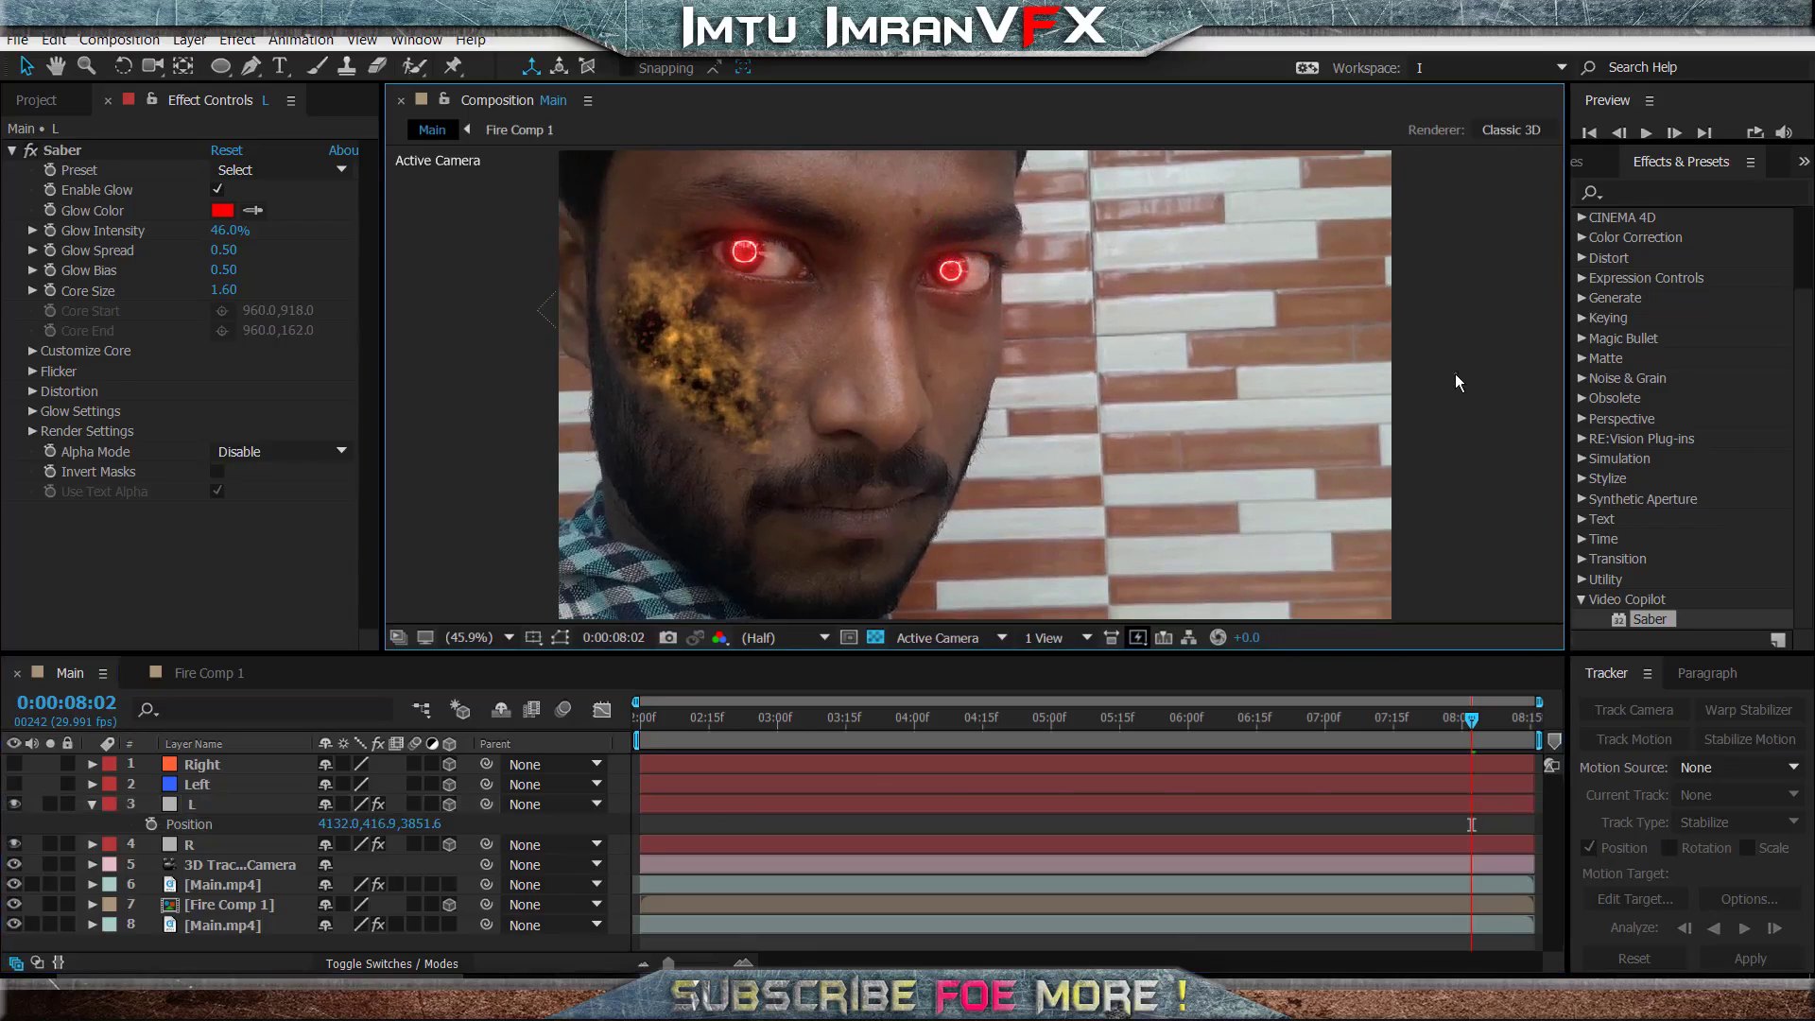
- Play and scrub the footage around 0:00:04:12 to check how both eye glows follow the pupils
left_click(737, 719)
left_click_drag(739, 719, 956, 719)
key("space")
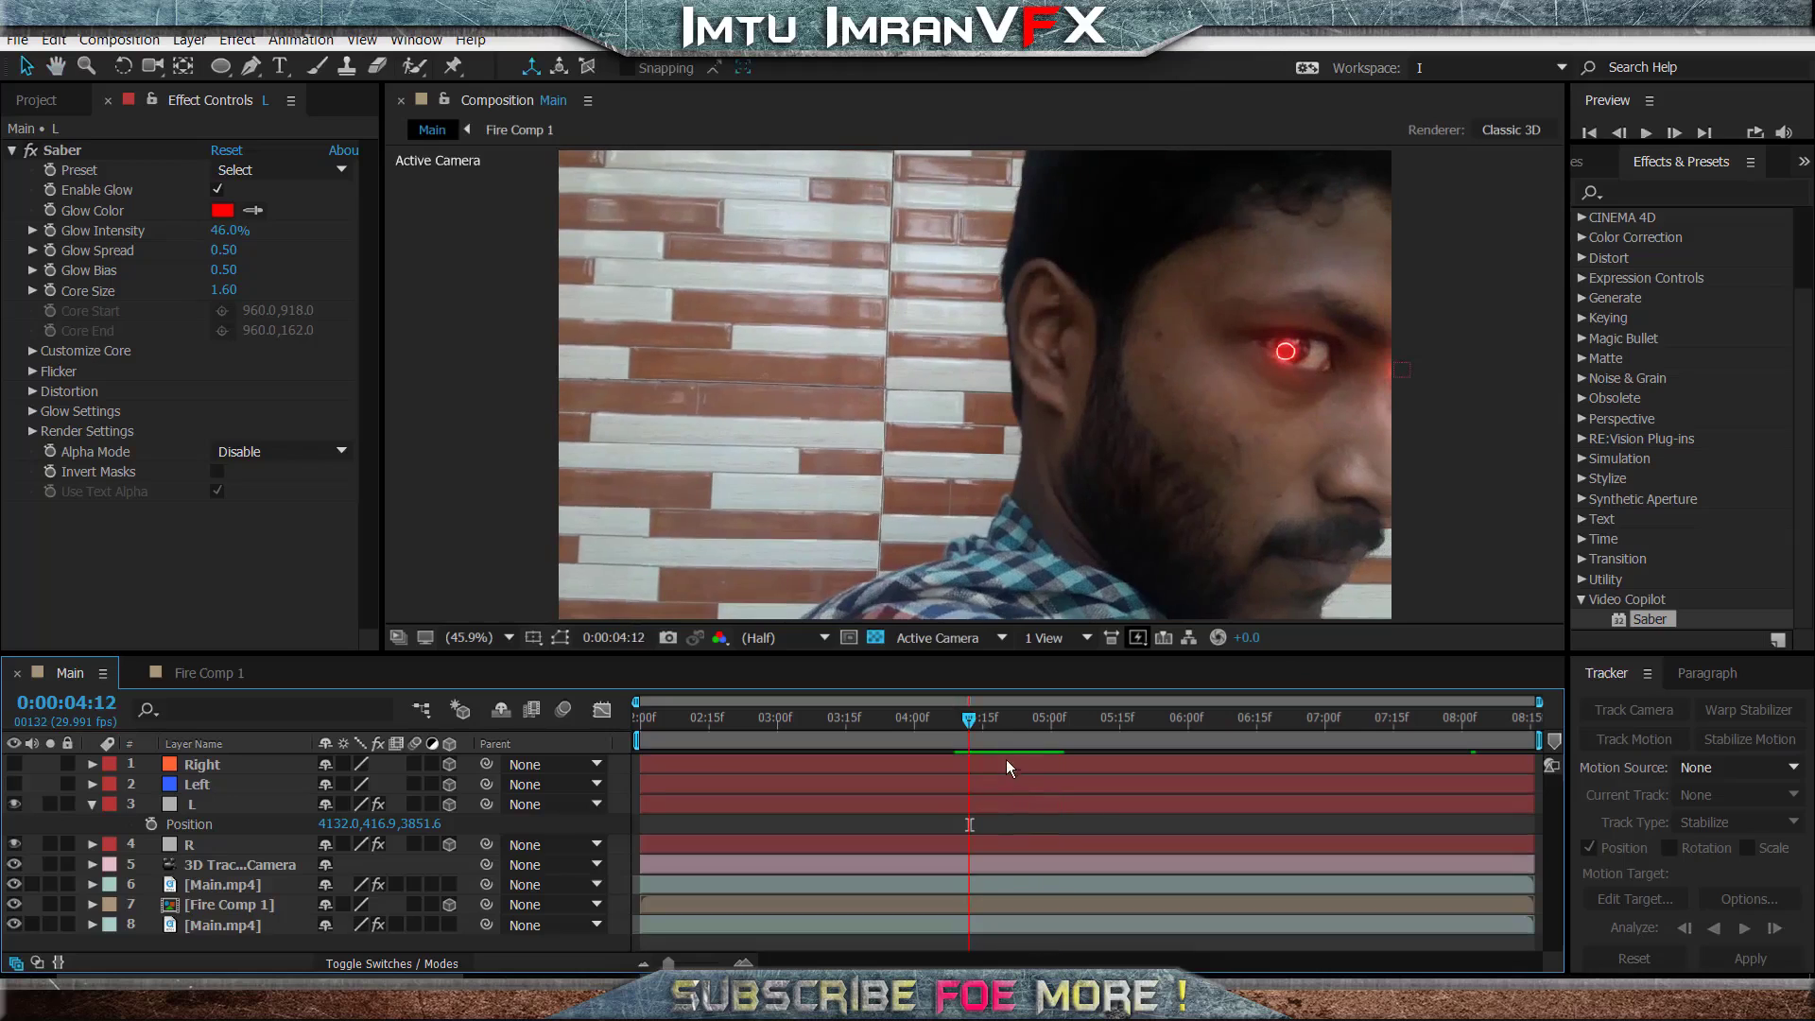
left_click_drag(1002, 715, 1028, 715)
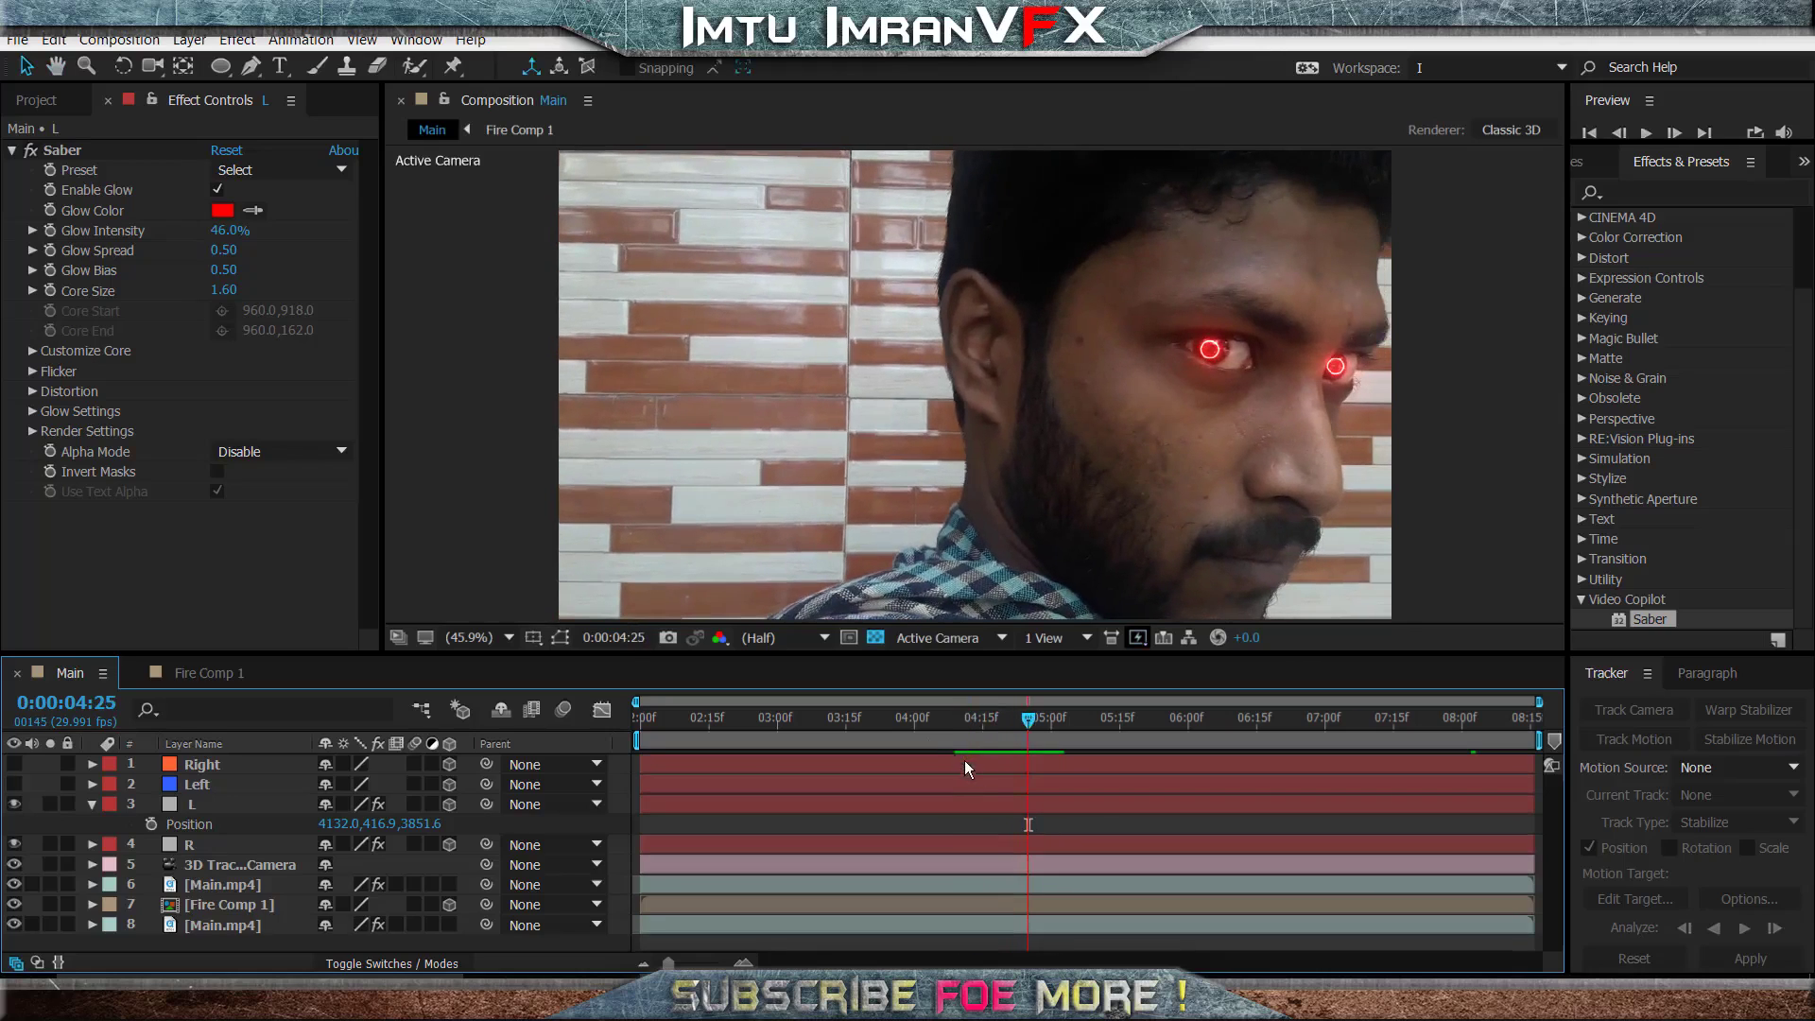
- Delete the Left and Right tracking solids from the Main composition
left_click(93, 802)
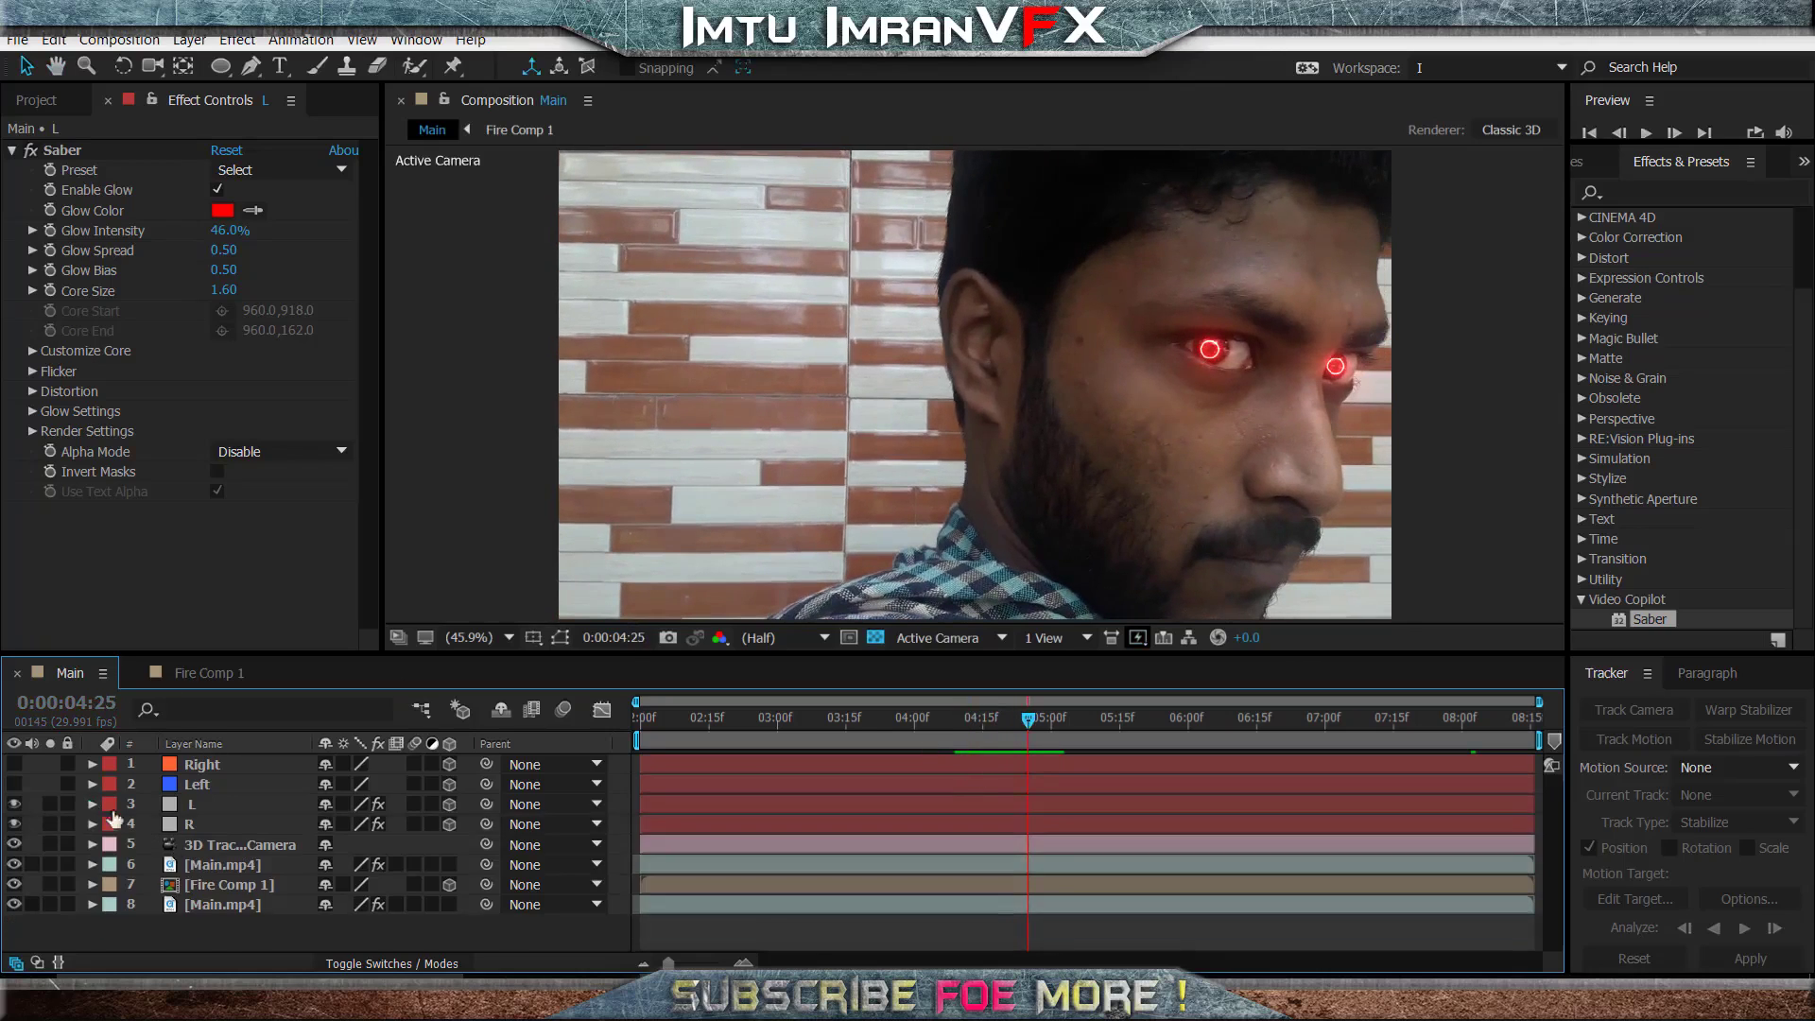
left_click(221, 781)
key("Delete")
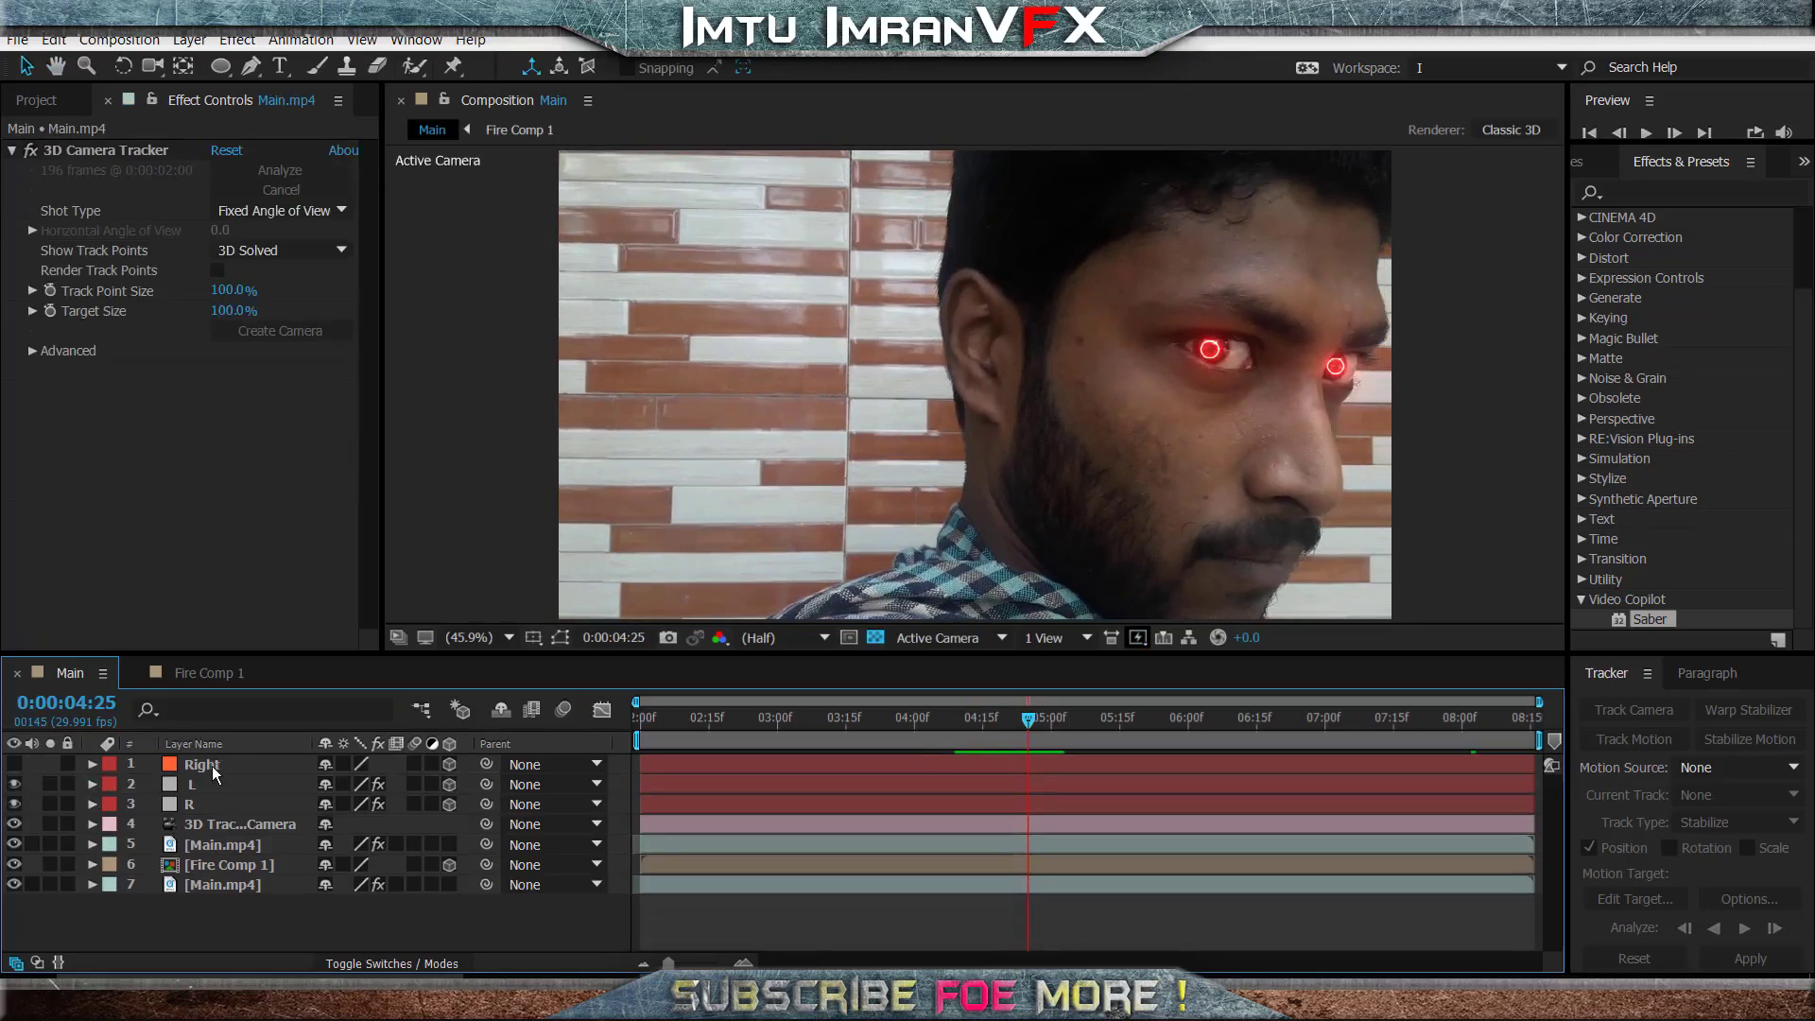
left_click(212, 765)
key("Delete")
- Add Opacity keyframes of 0% to the L and R layers at 0:00:04:25
left_click(203, 783)
left_click(200, 764, "ctrl")
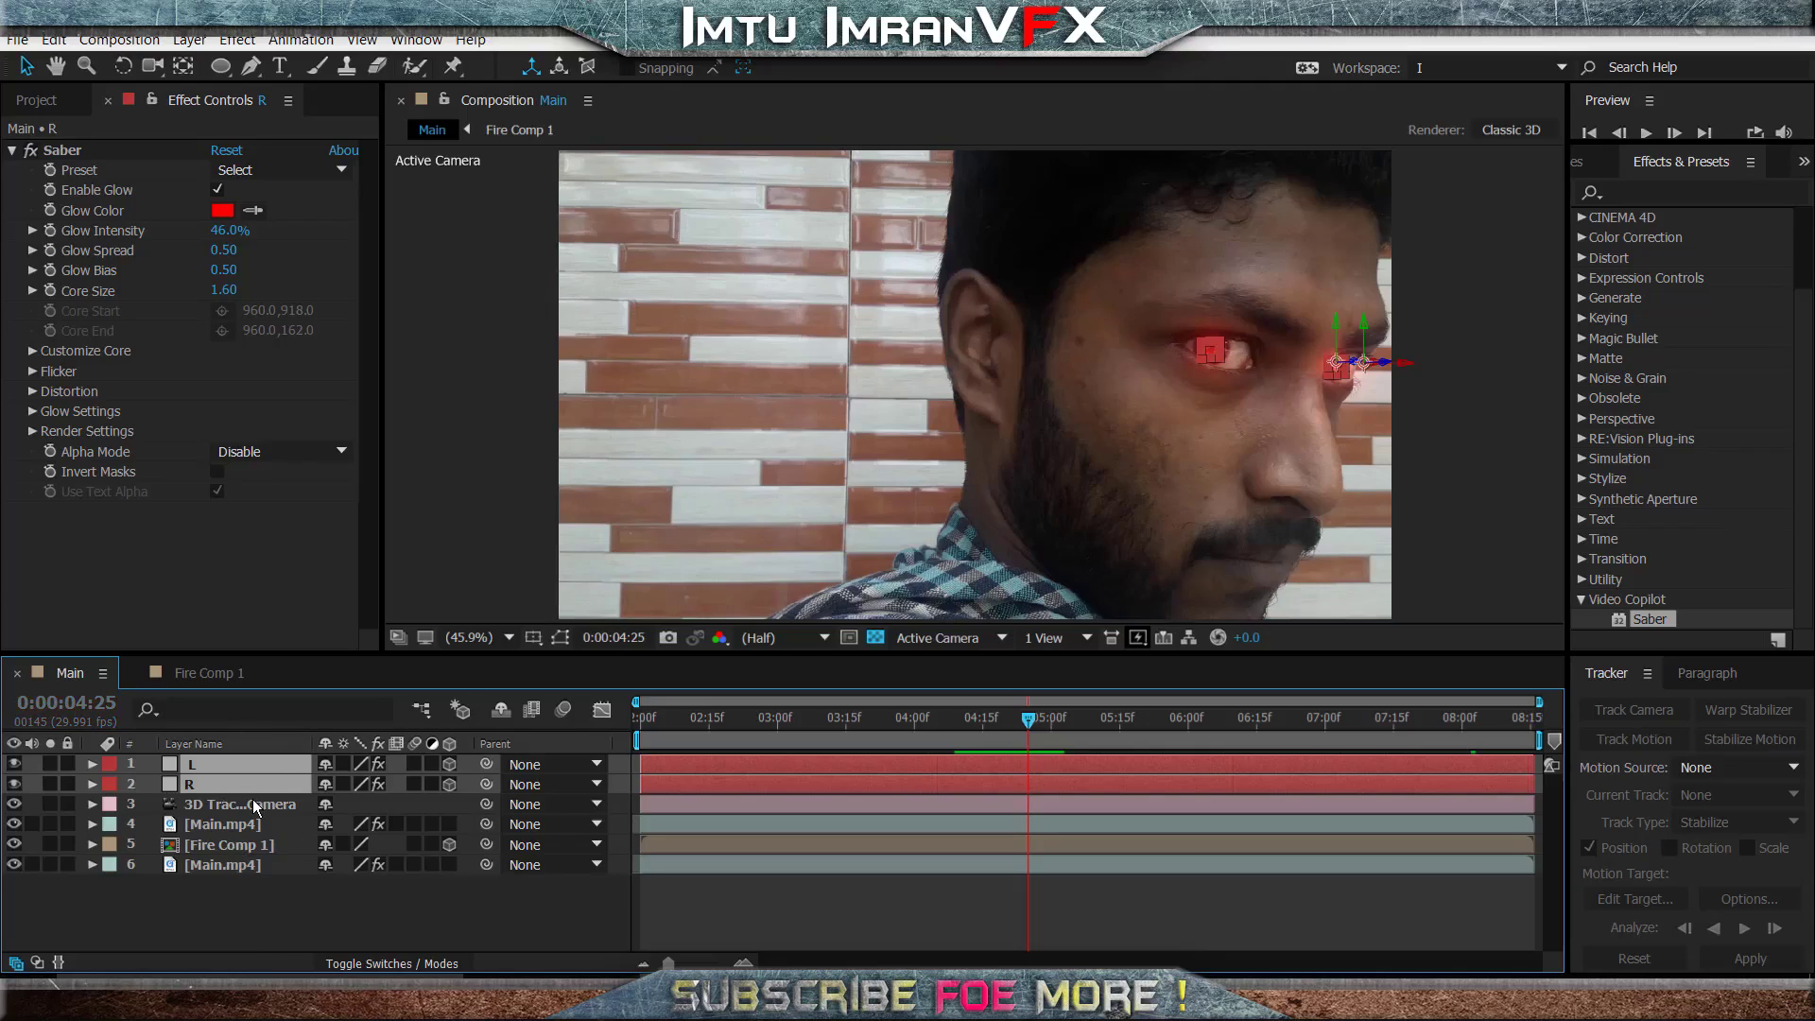
key("t")
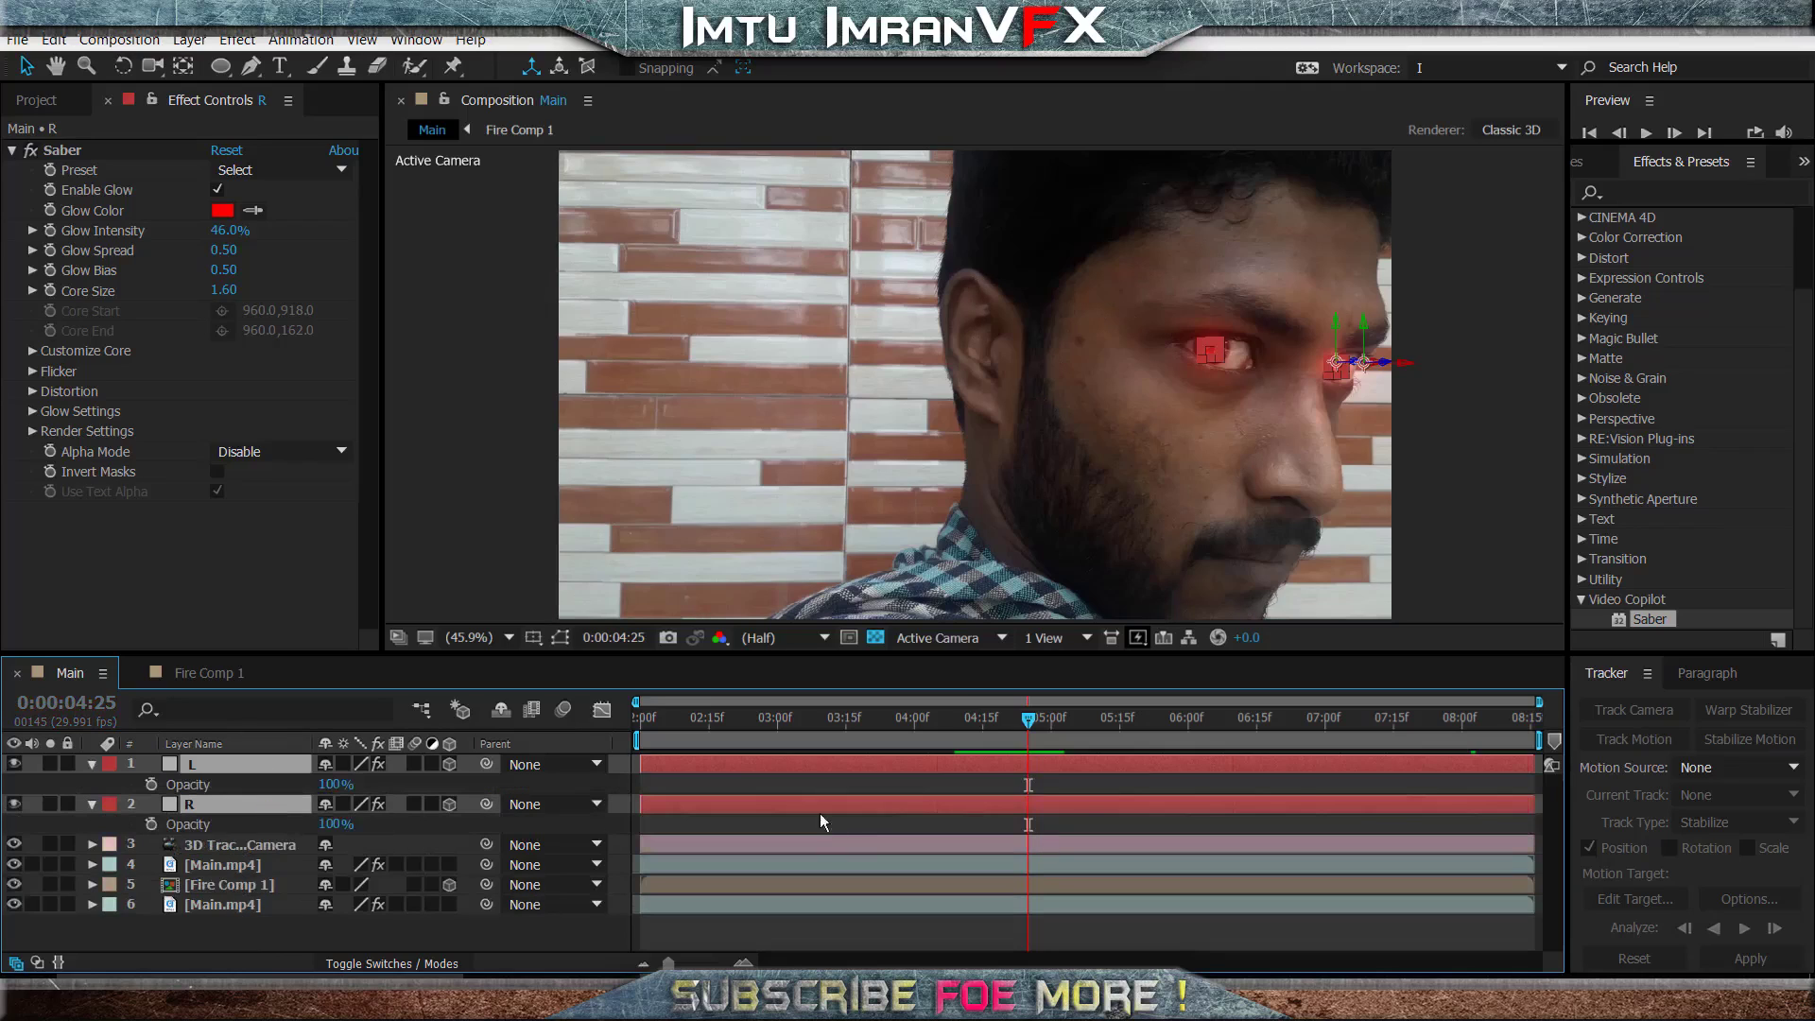
left_click(151, 824)
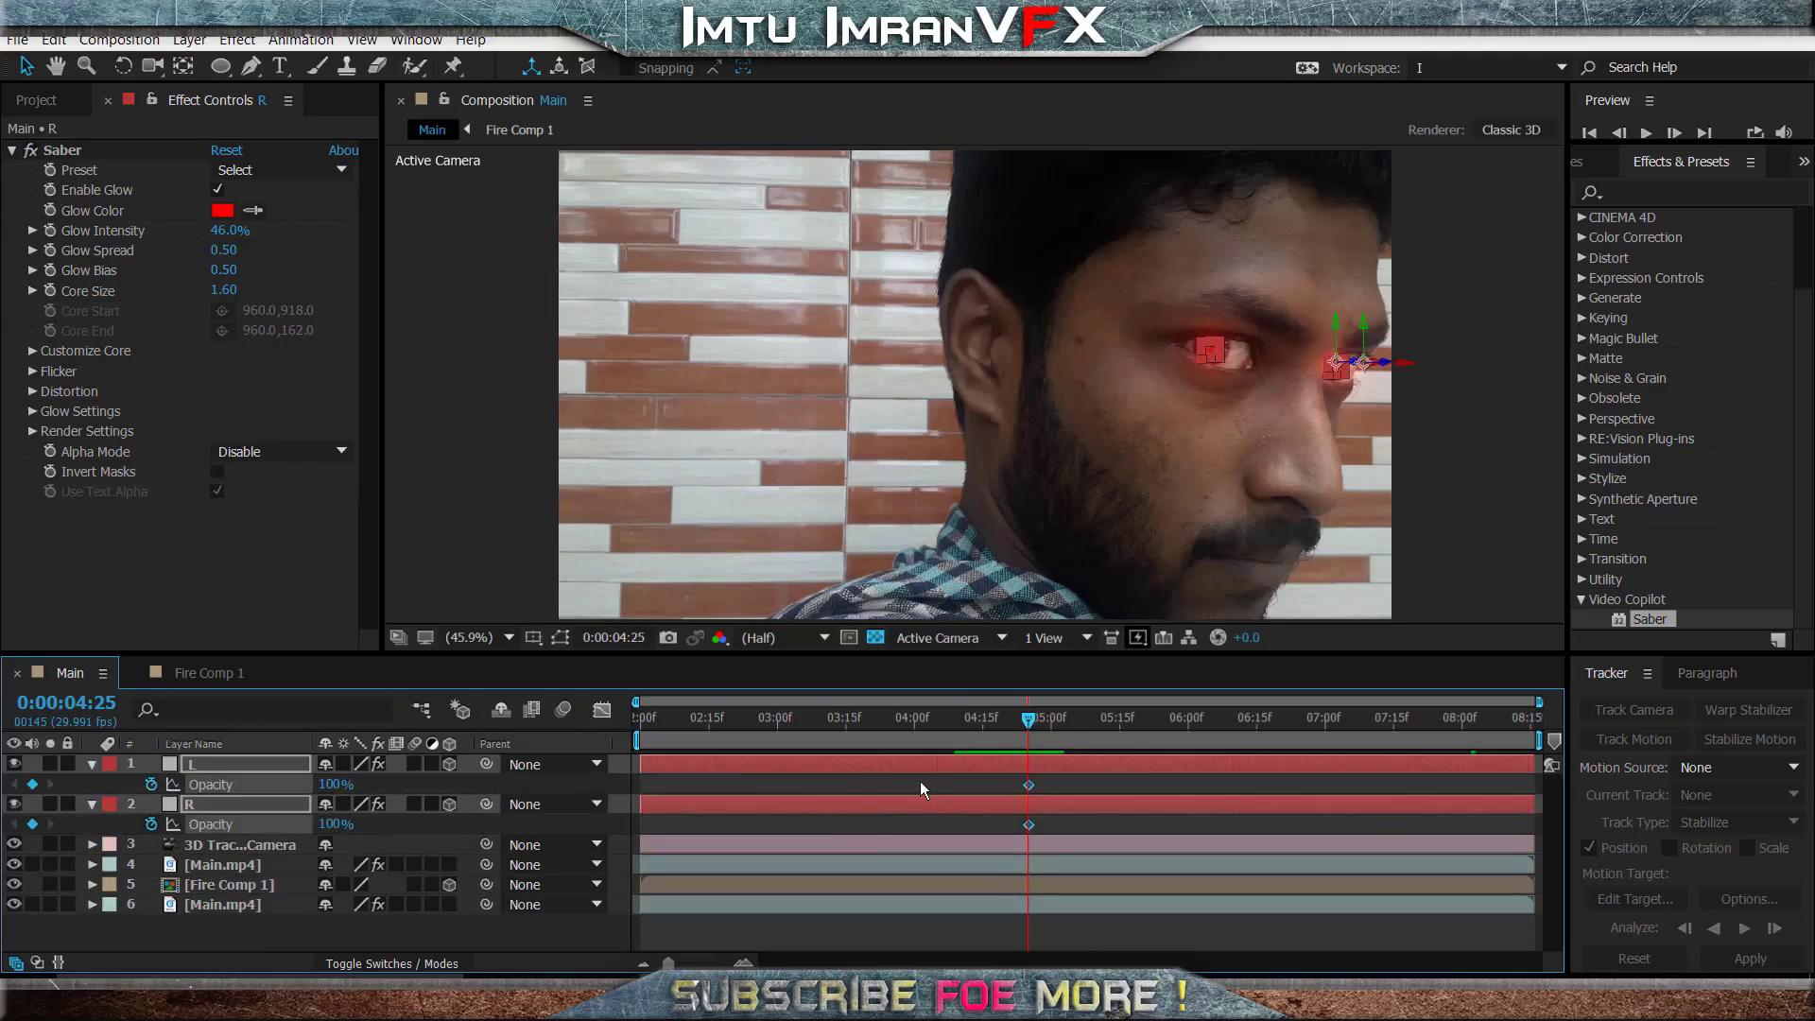
left_click(336, 824)
type("0")
key("Return")
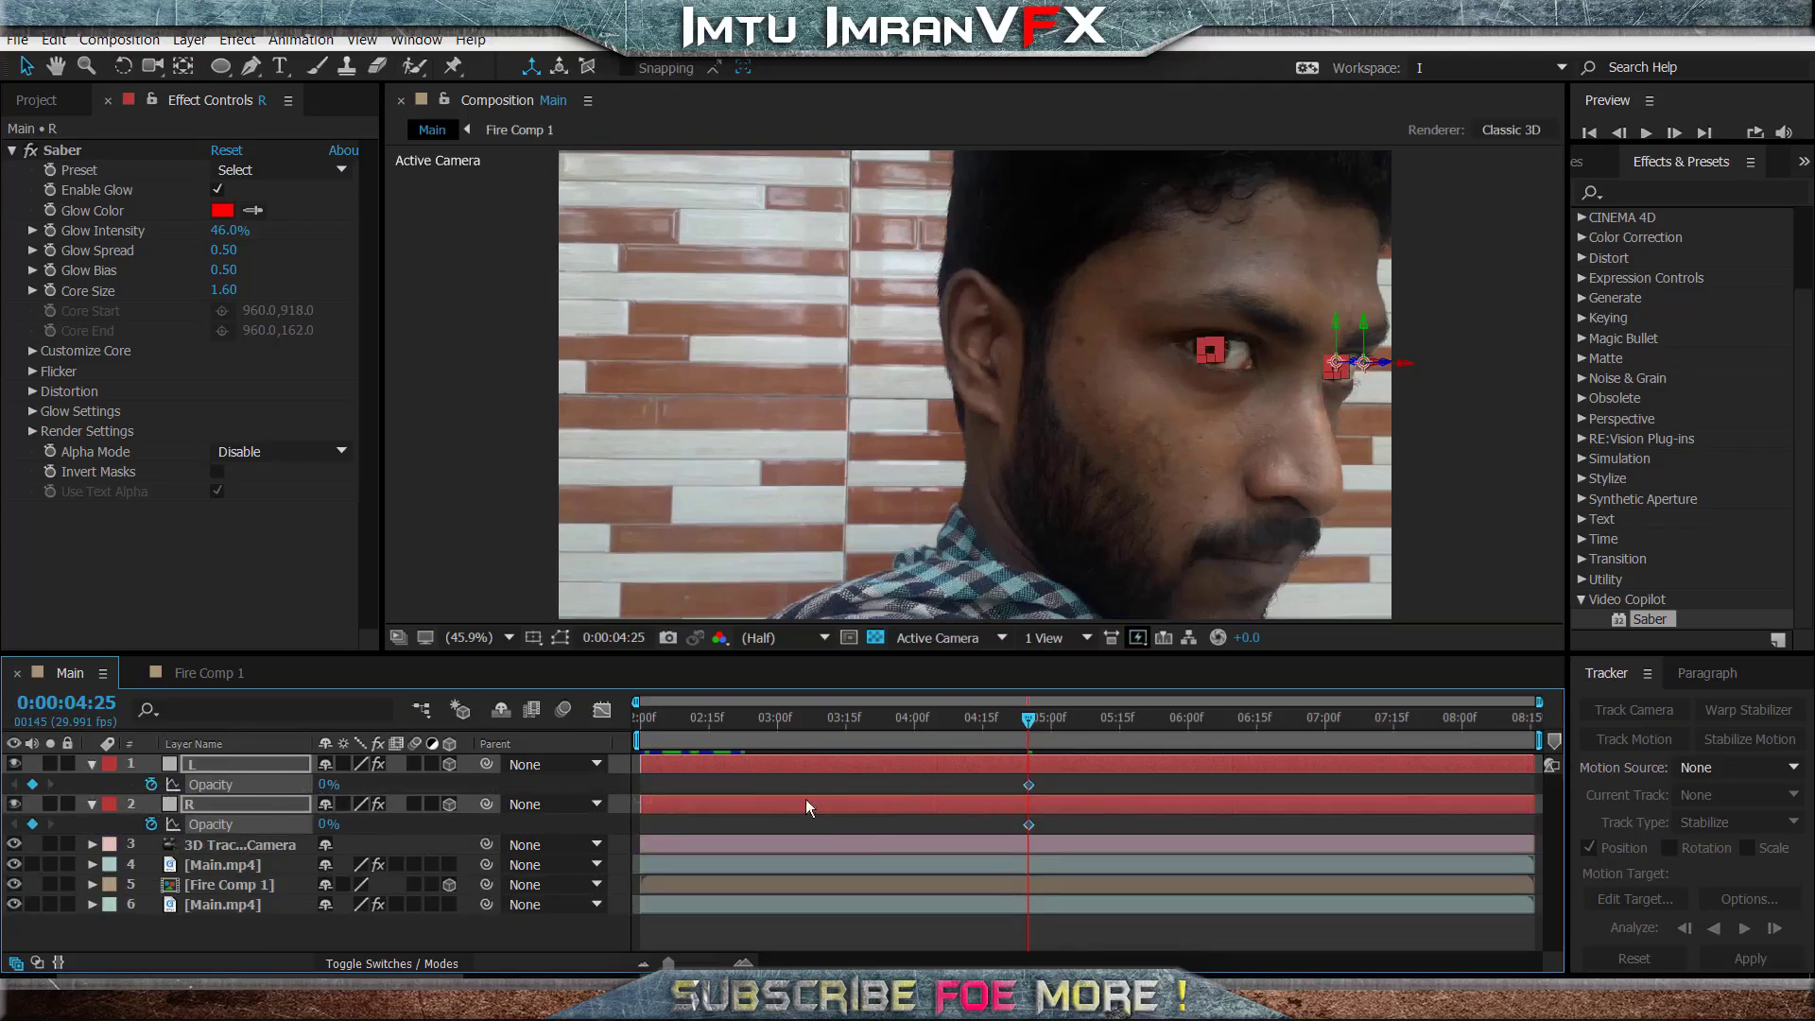
- Set the Opacity of the L and R layers to 100% at 0:00:05:09
left_click_drag(1032, 716, 1096, 722)
left_click(328, 785)
type("100")
key("Return")
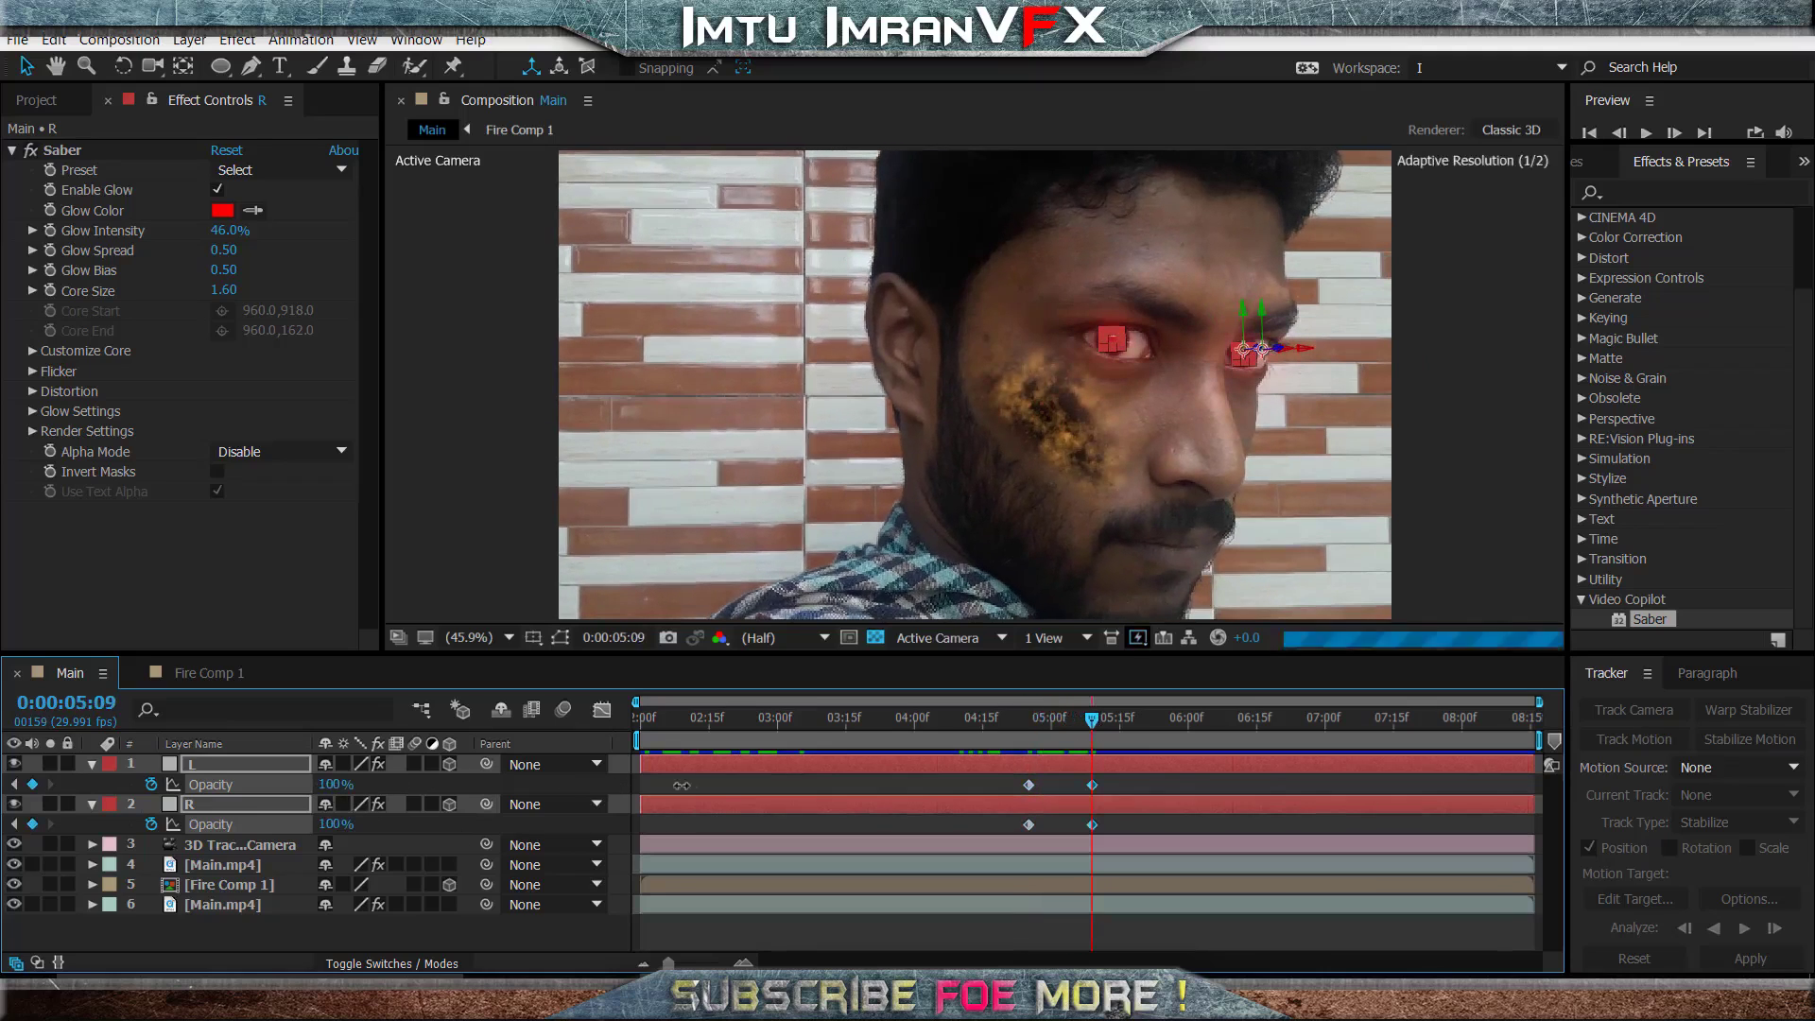
left_click(312, 942)
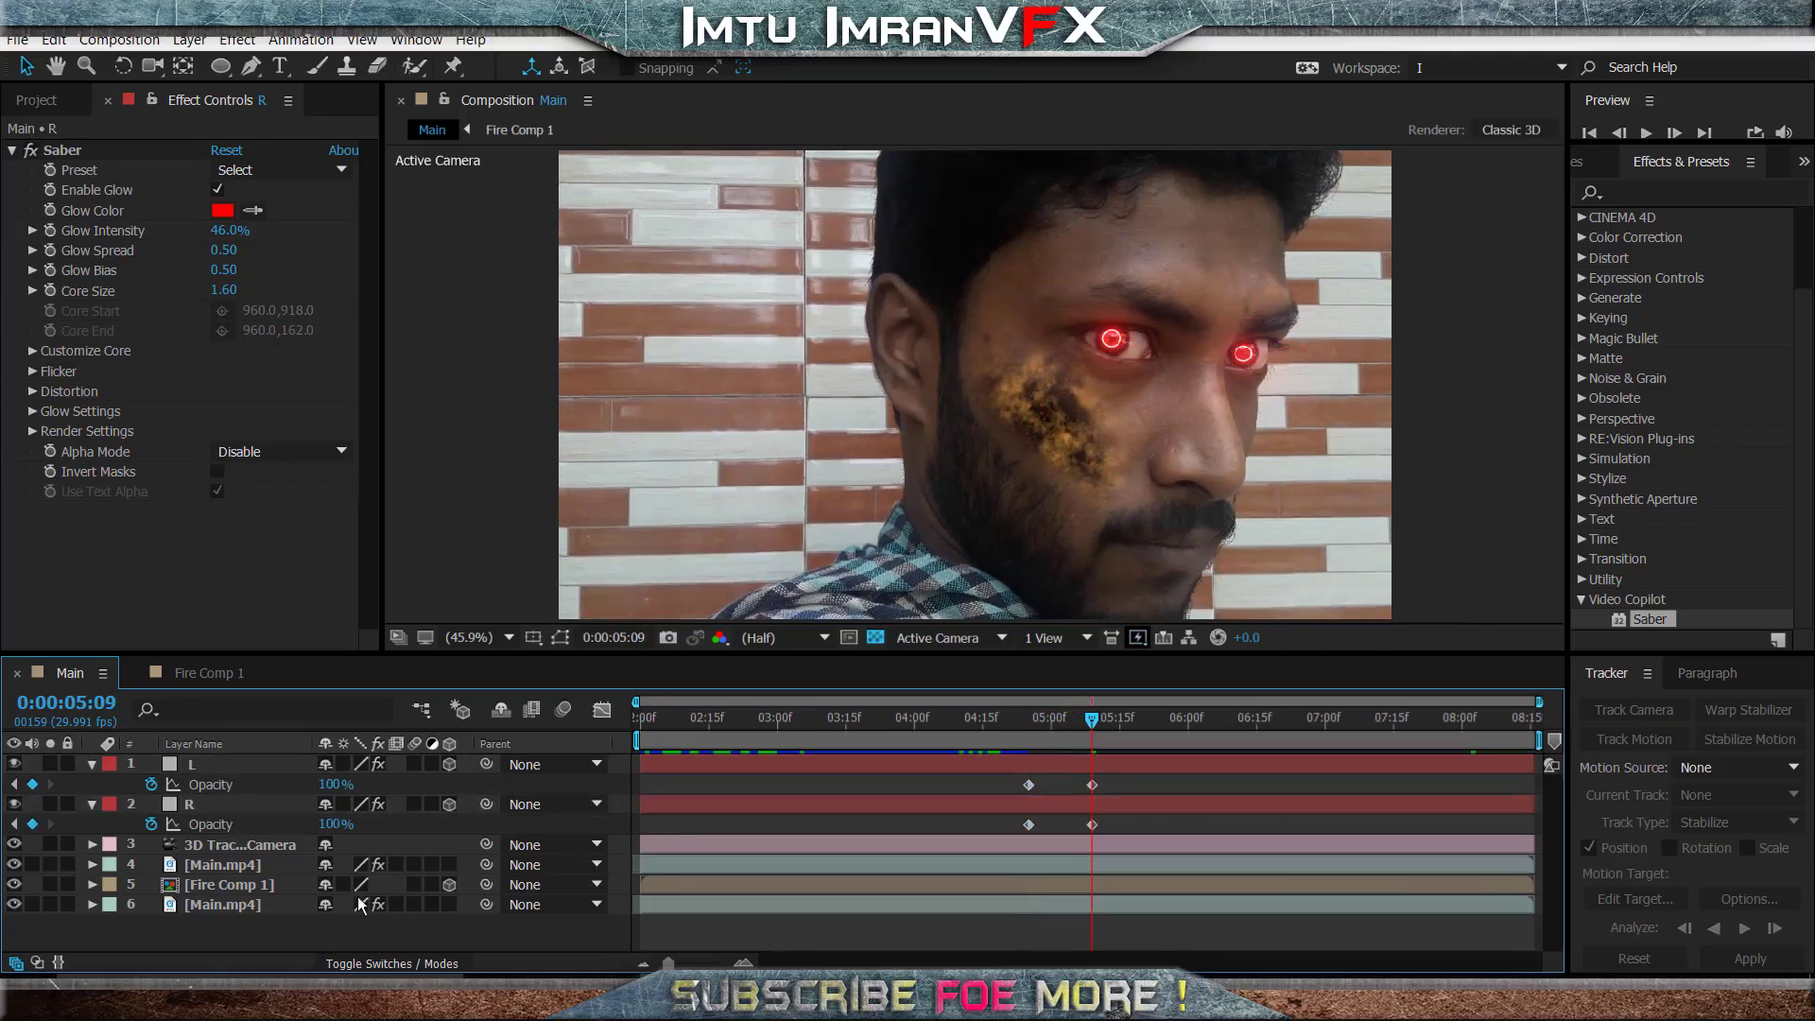
- Move the R layer's two Opacity keyframes close together, with the 100% keyframe at 0:00:05:06
left_click(91, 763)
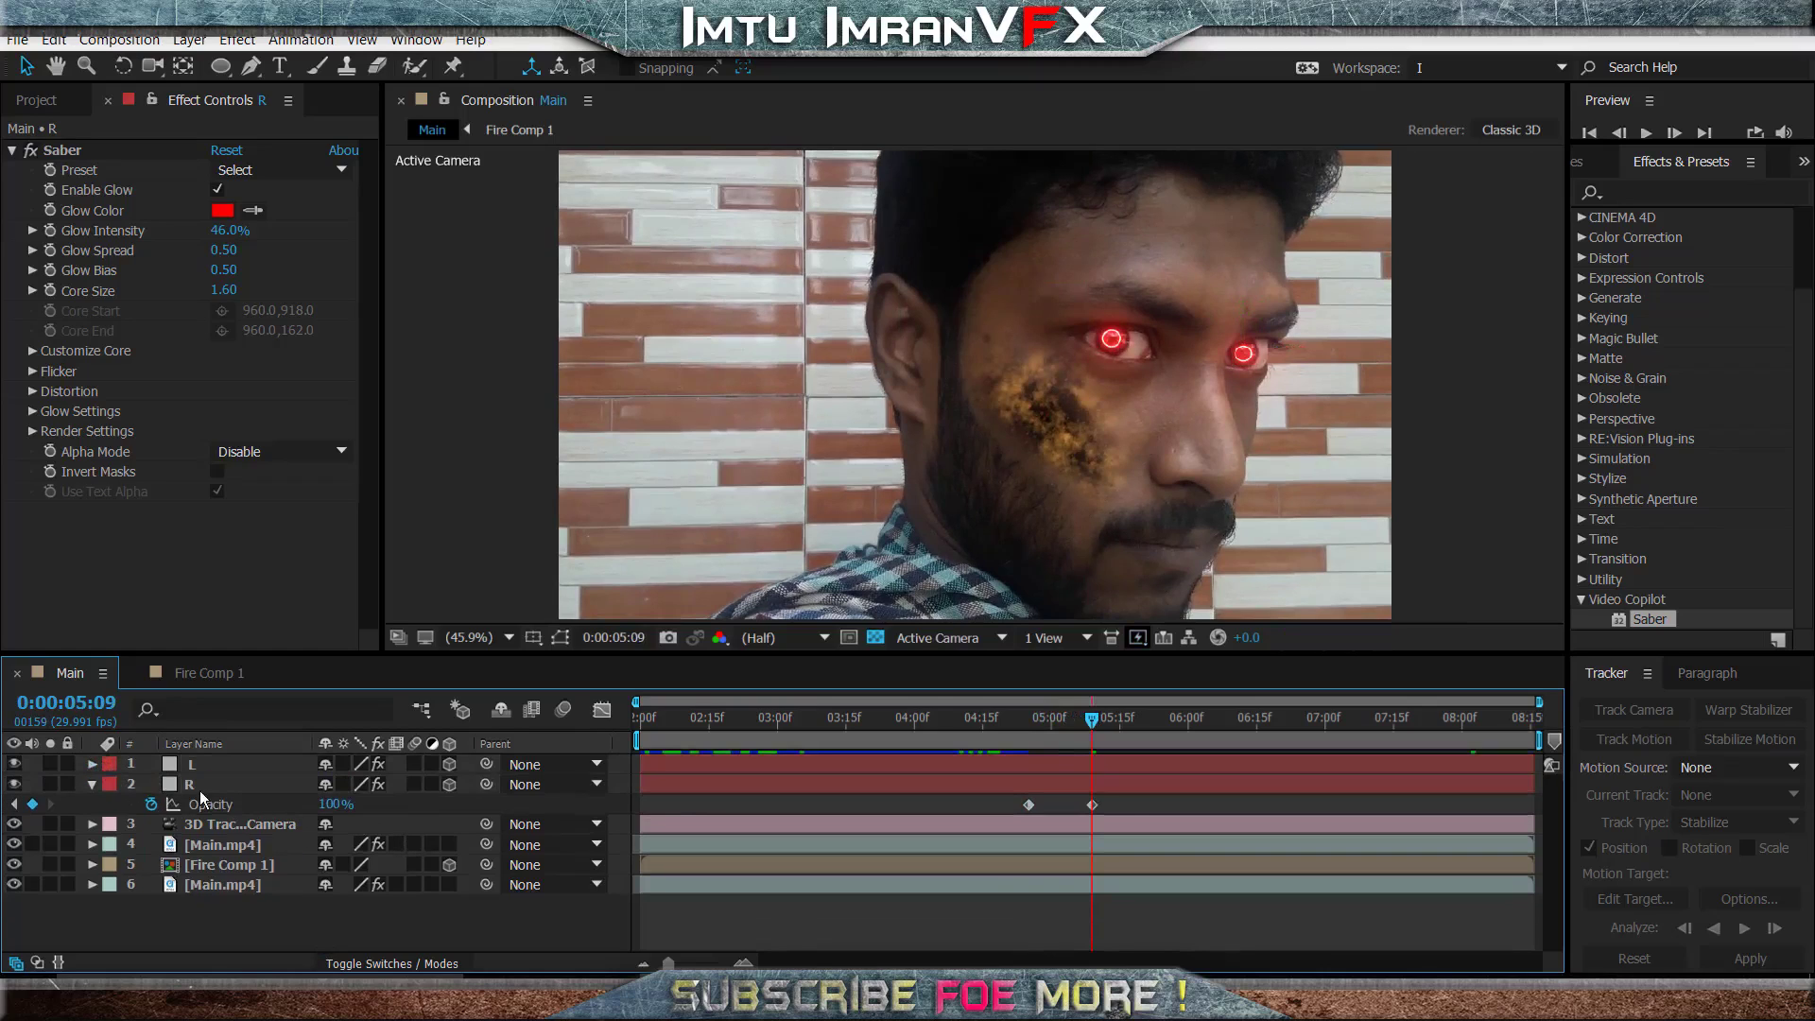
left_click(234, 789)
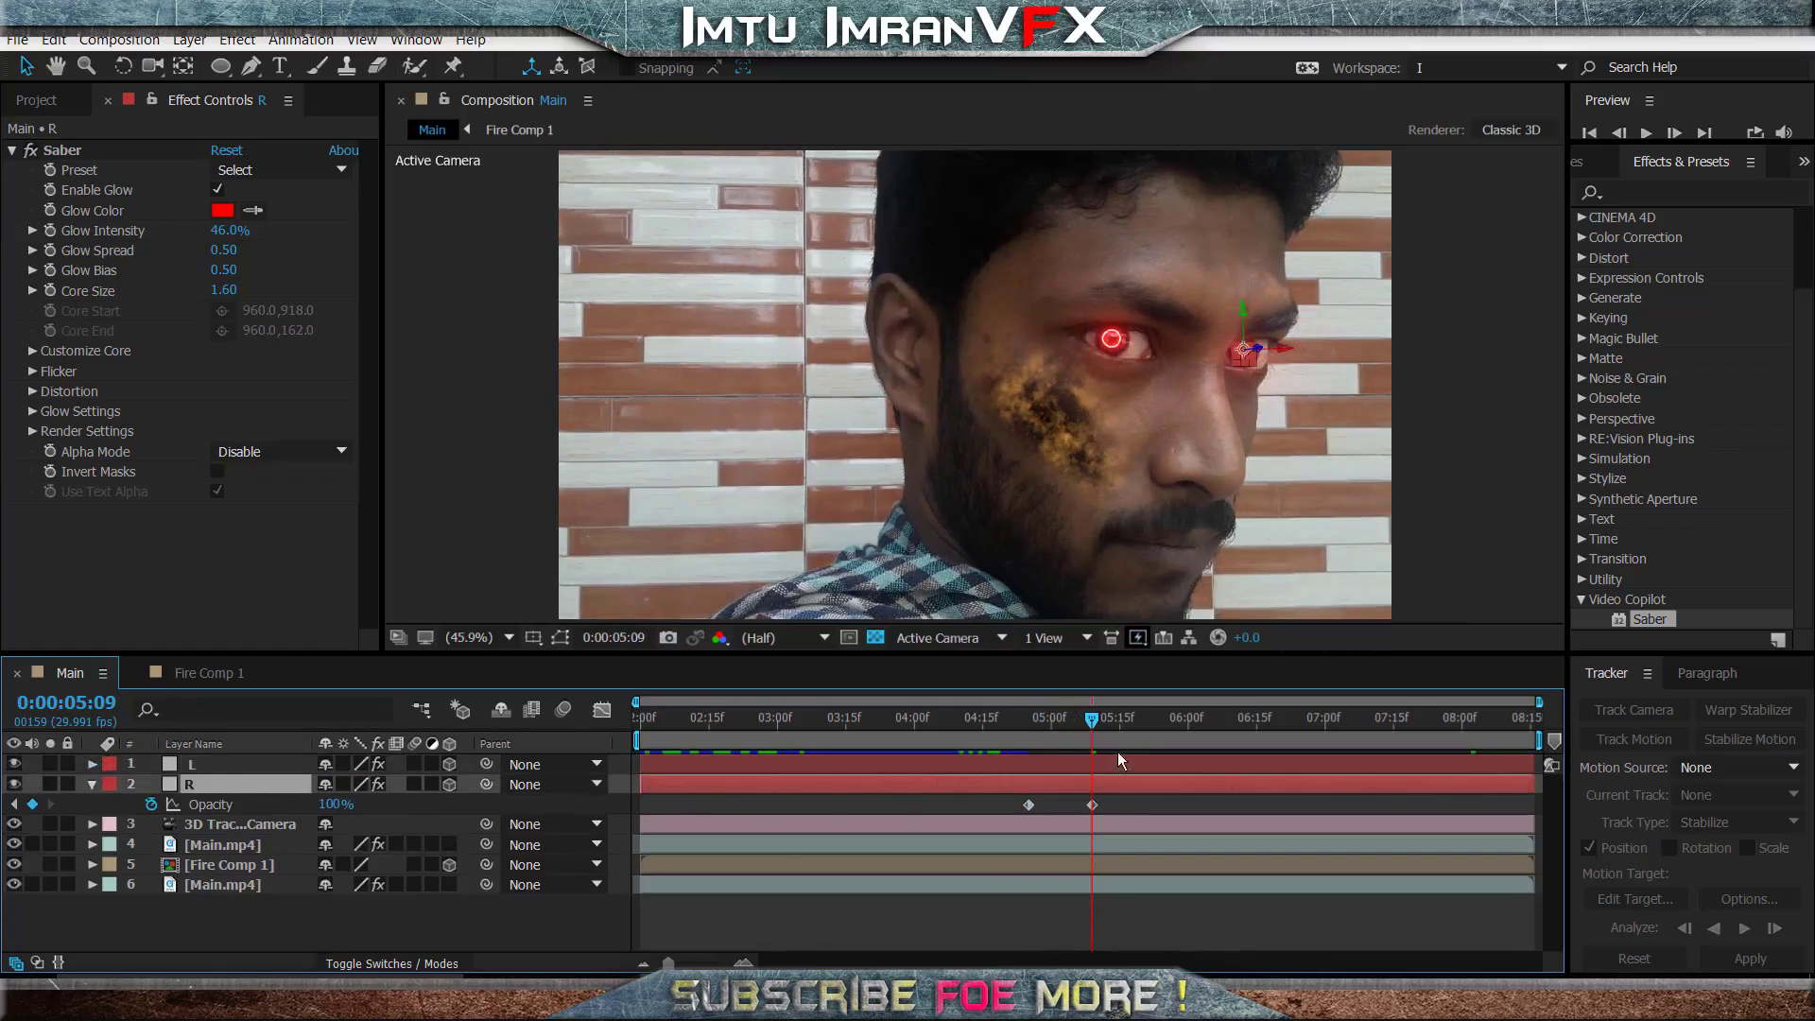
left_click_drag(1095, 720, 1081, 734)
left_click_drag(1123, 801, 1082, 815)
left_click(1138, 804)
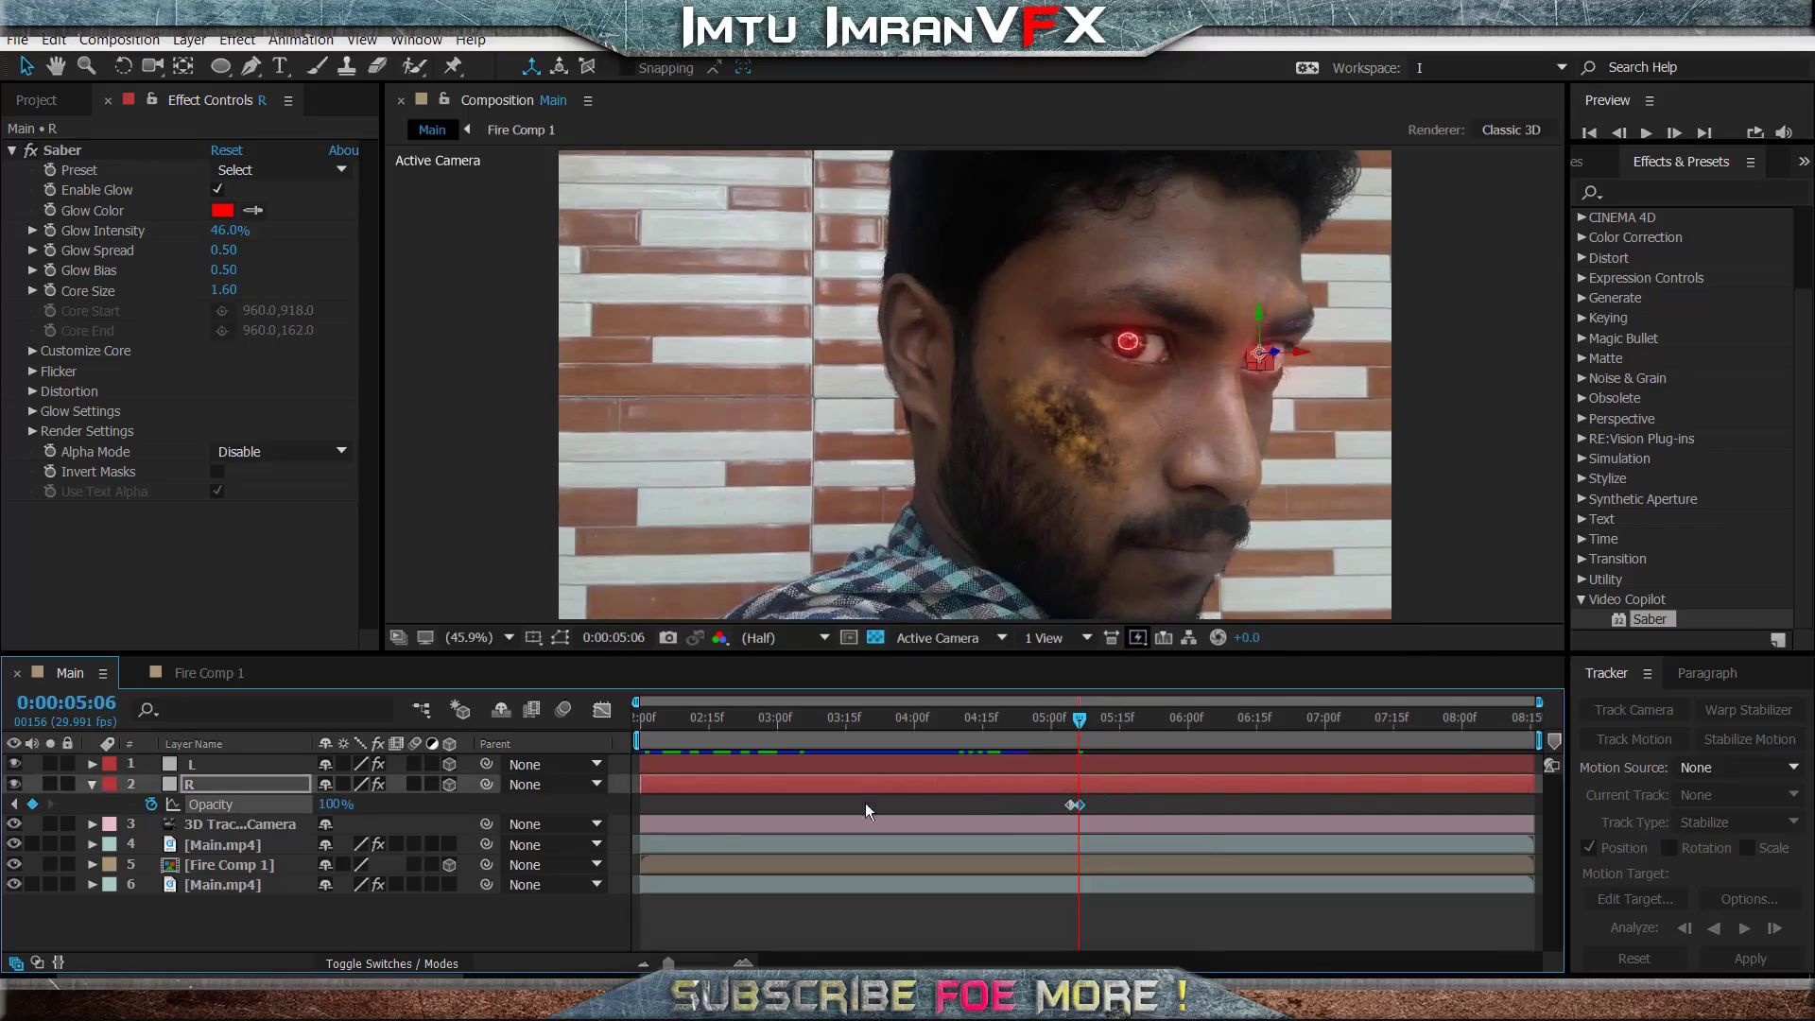
- Create a flicker on the R layer by keyframing its Opacity between 0% and 100% in successive frames up to 0:00:05:12
left_click(1675, 133)
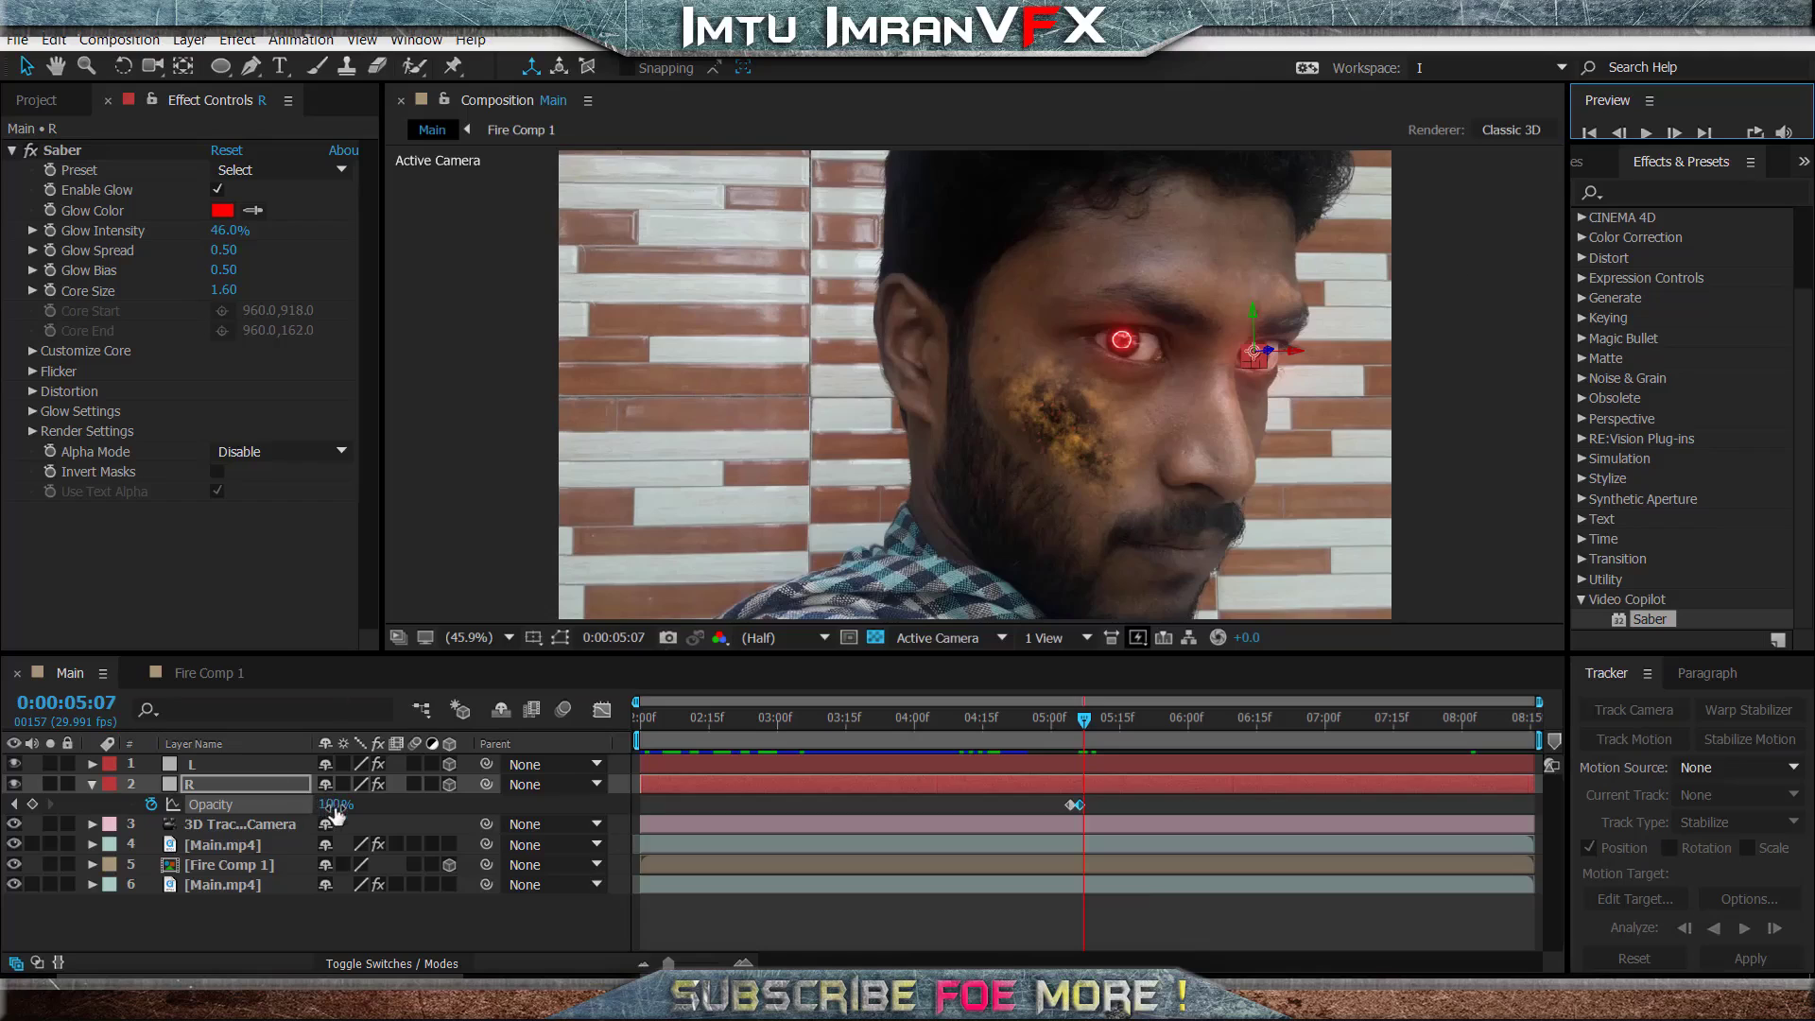
left_click(1685, 131)
left_click(1678, 131)
left_click_drag(331, 806, 312, 819)
left_click(1674, 133)
left_click_drag(336, 819, 302, 820)
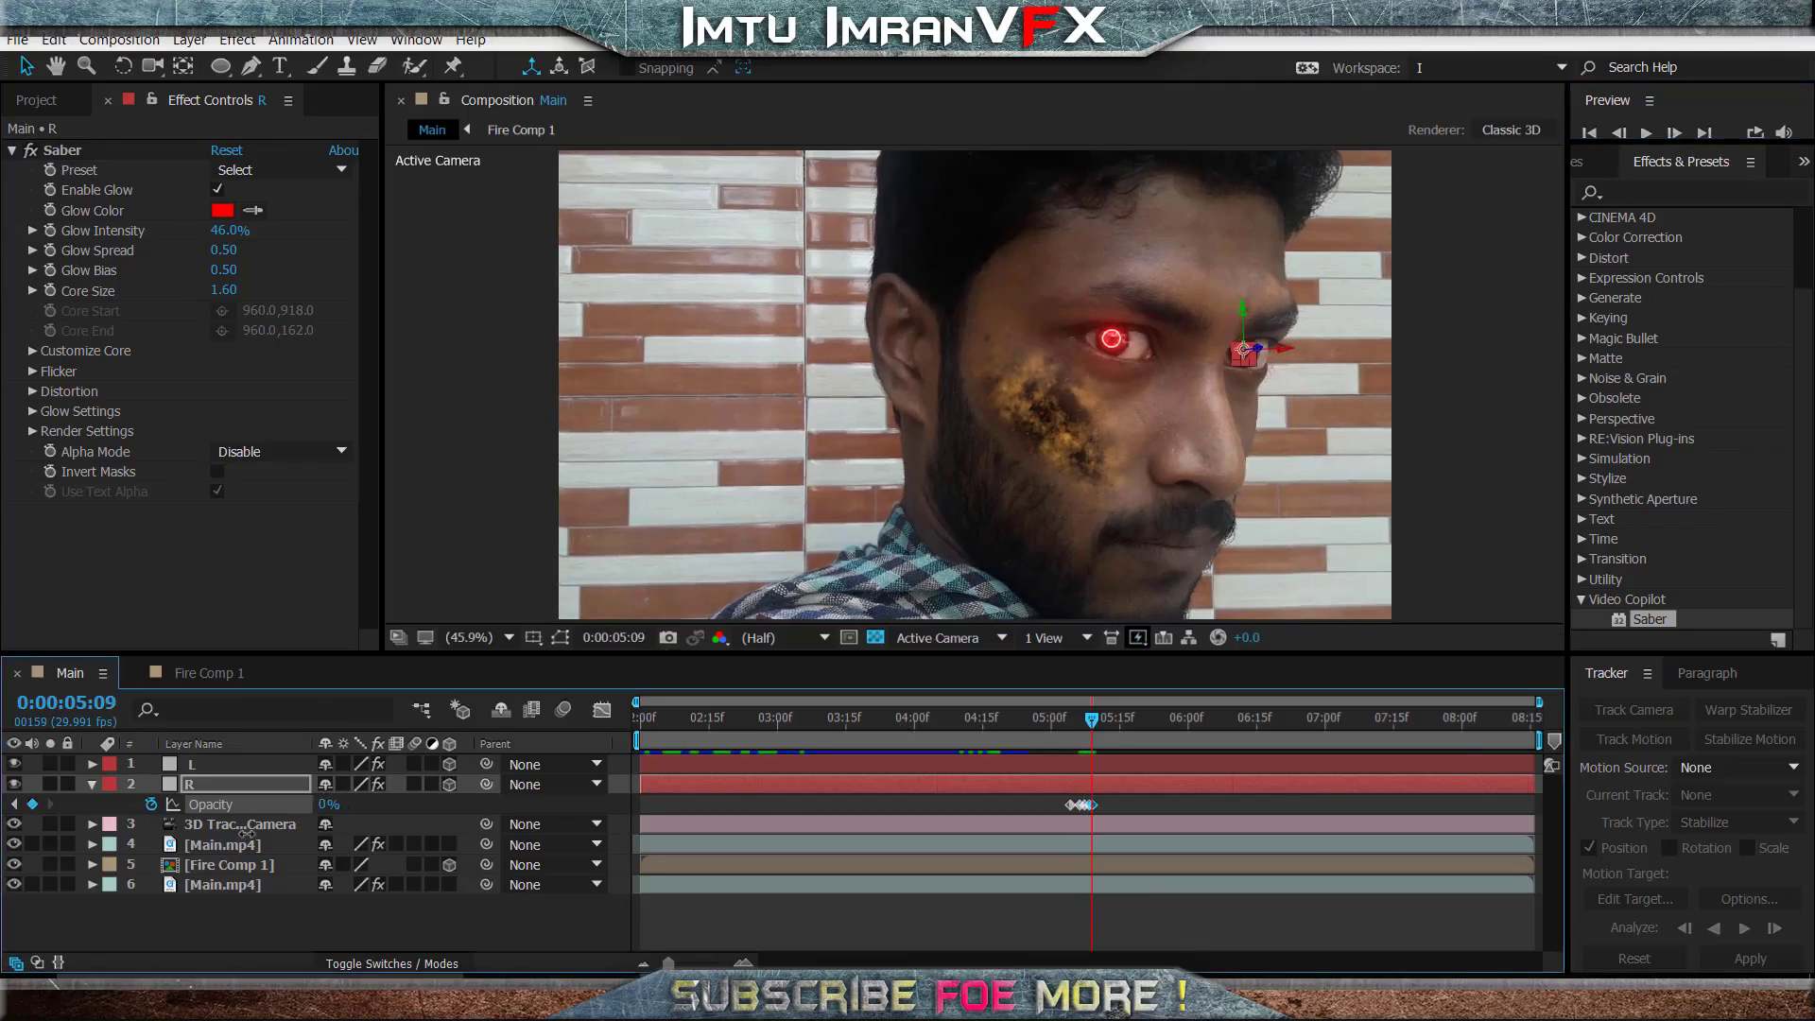
left_click(1675, 133)
mouse_move(322, 805)
left_mouse_down()
mouse_move(378, 805)
mouse_move(304, 811)
left_mouse_up()
left_click(1674, 132)
left_click(1682, 132)
left_click_drag(326, 805, 1283, 804)
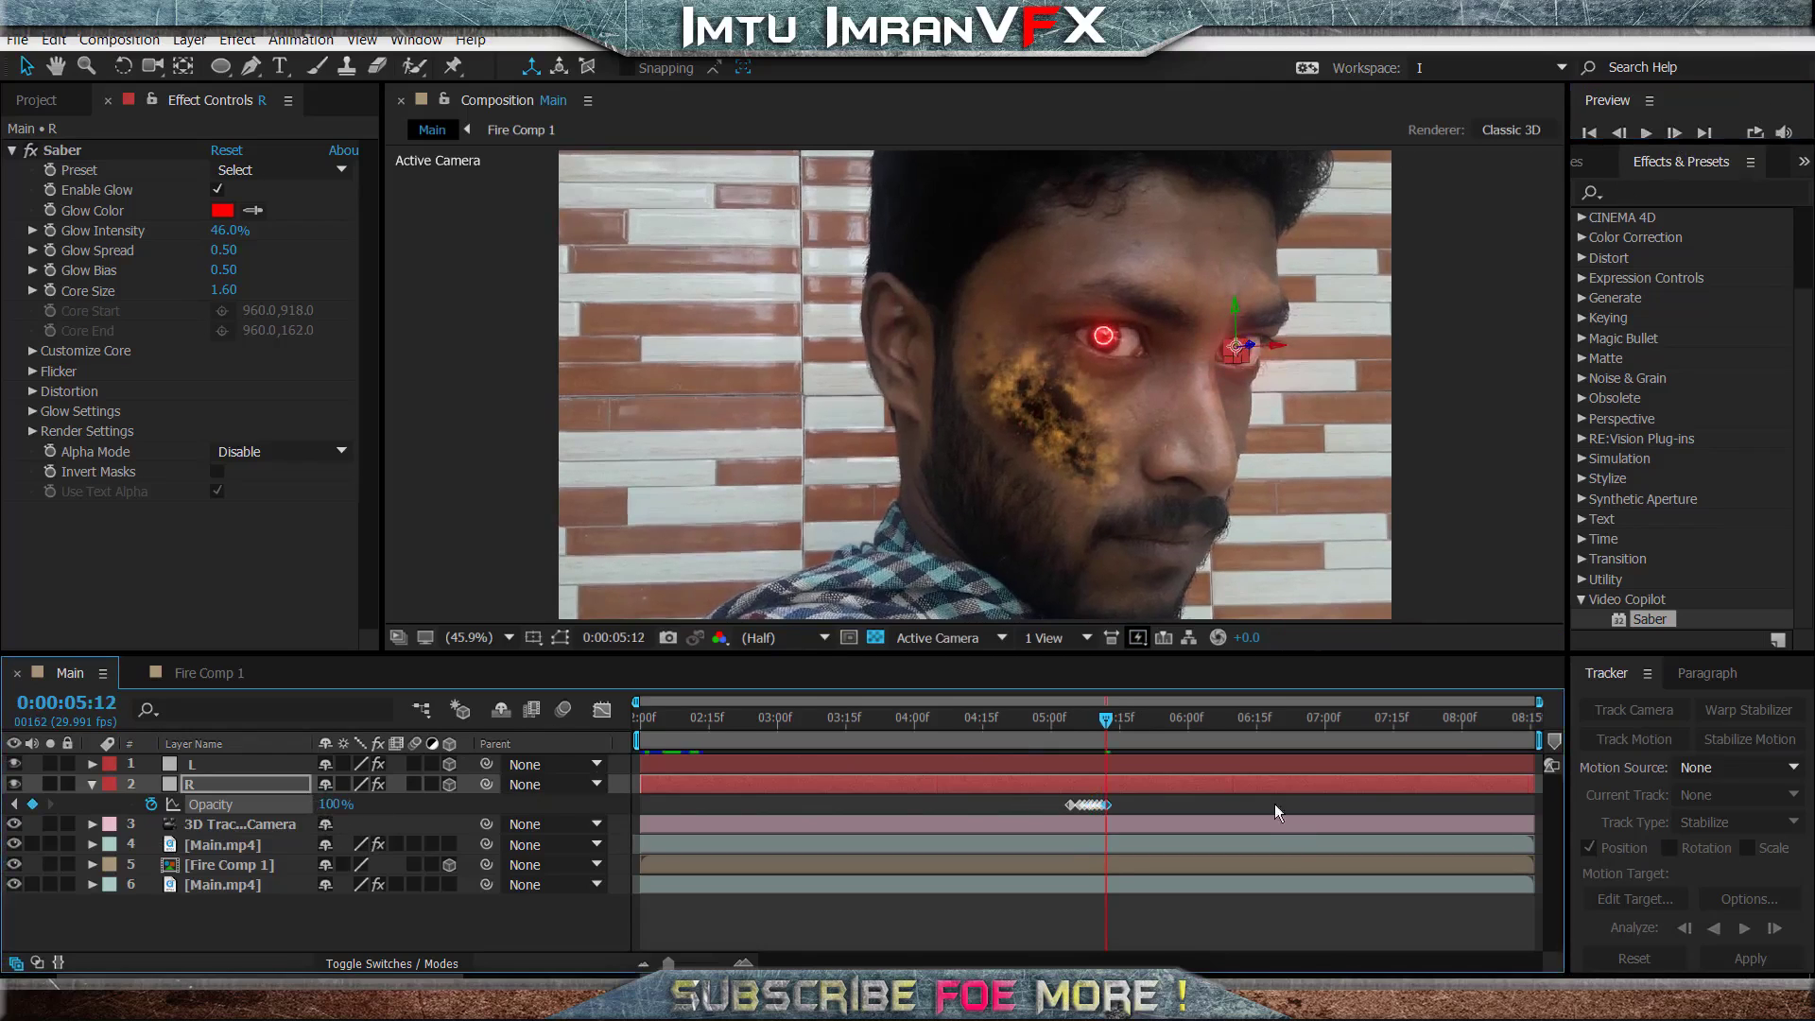
- Preview the eye glow flicker from 0:00:04:18 and the remaining footage from 0:00:07:07
left_click_drag(1080, 726, 996, 724)
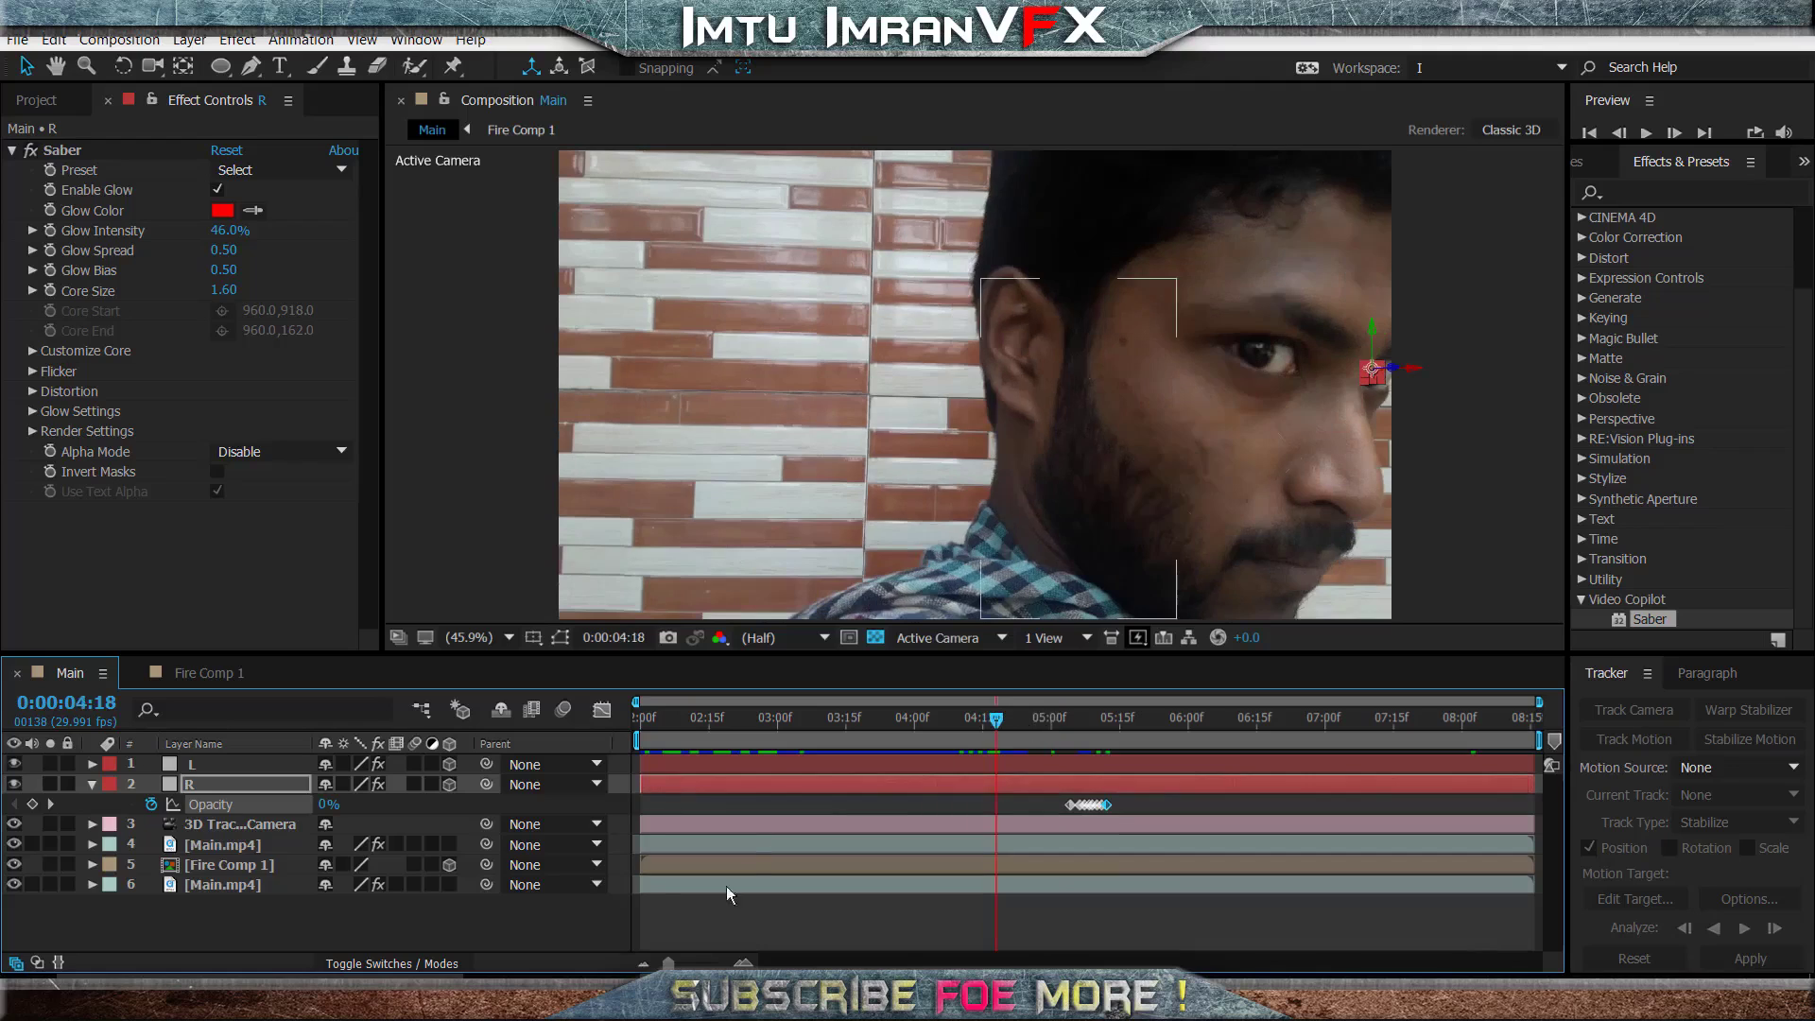
left_click(420, 961)
left_click(425, 956)
left_click(441, 936)
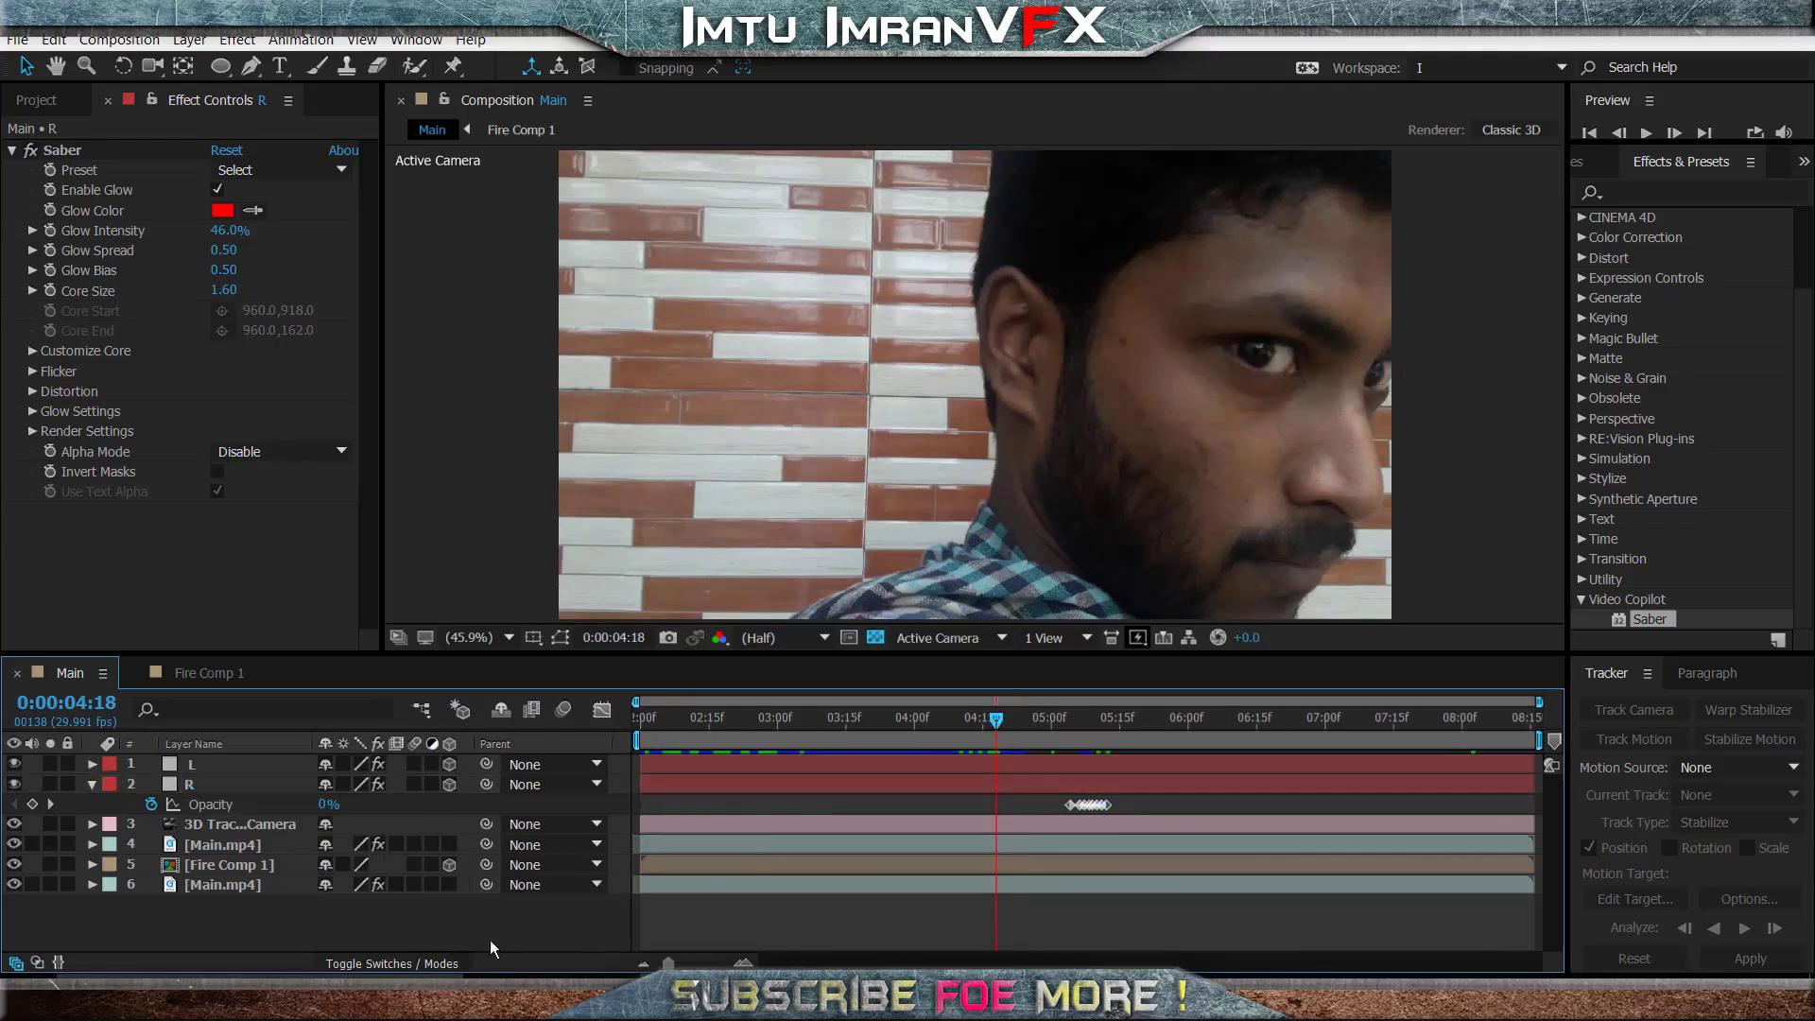
key("space")
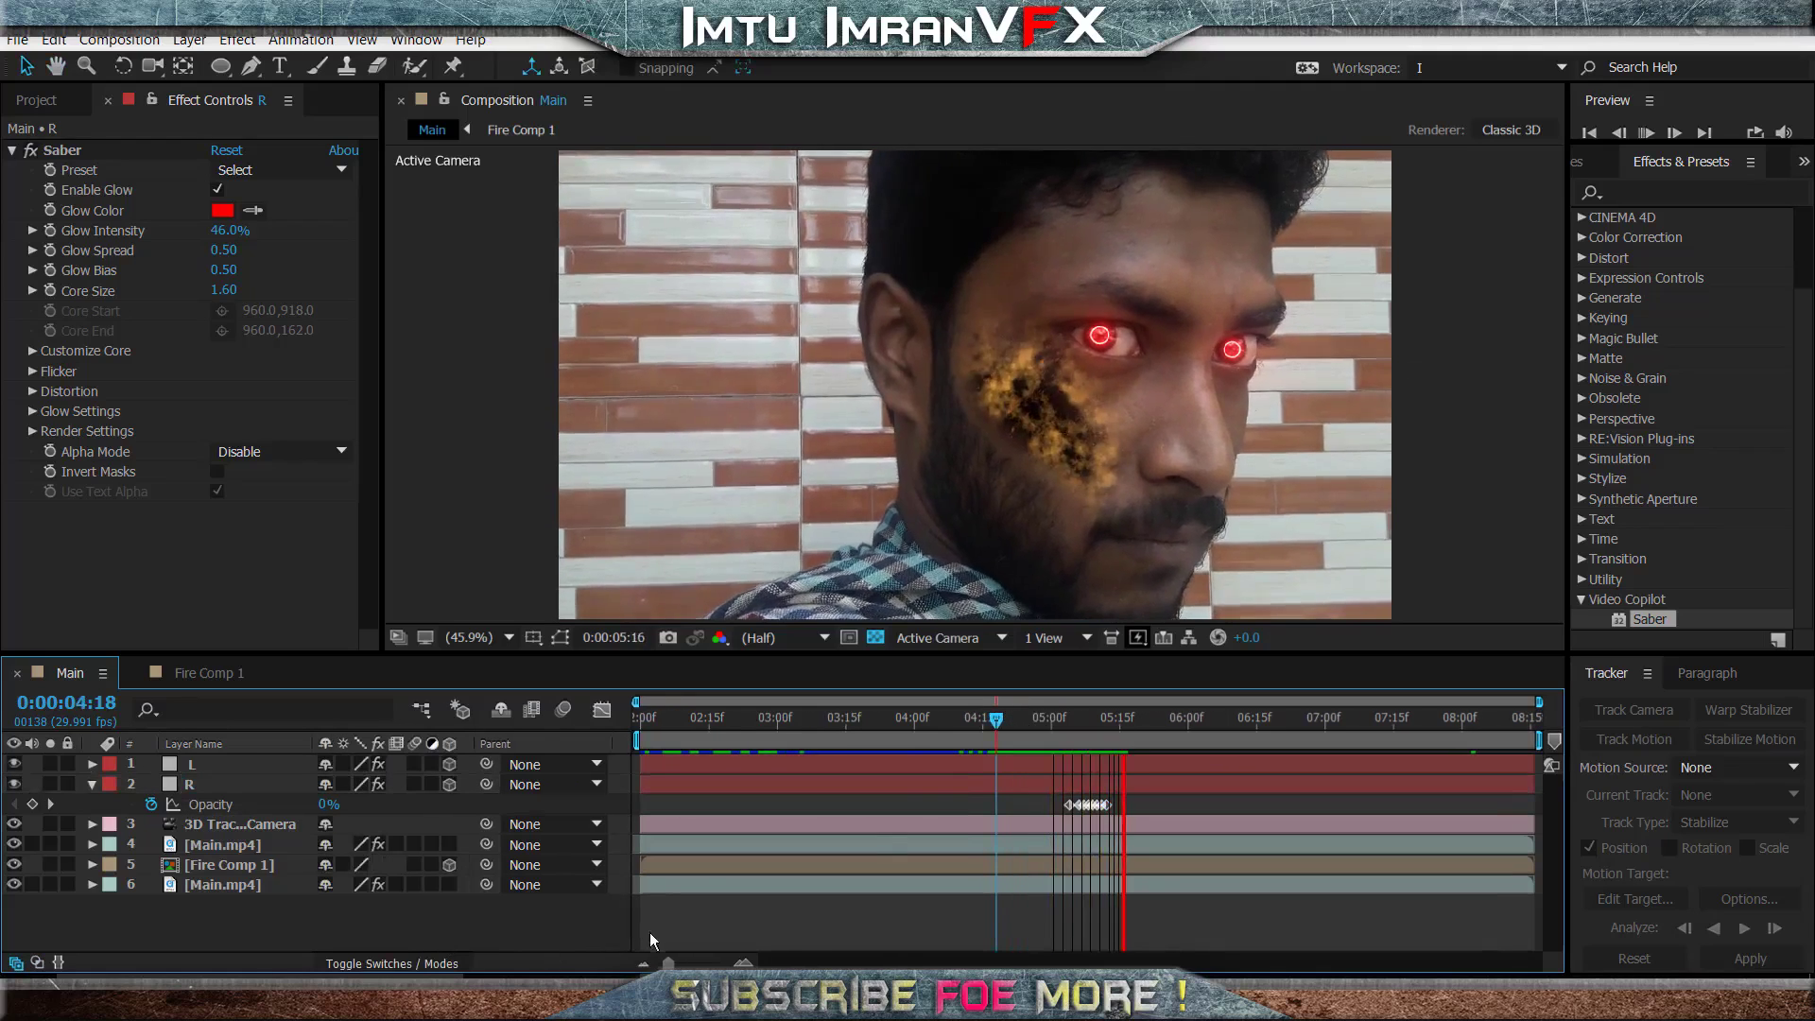
left_click(1029, 726)
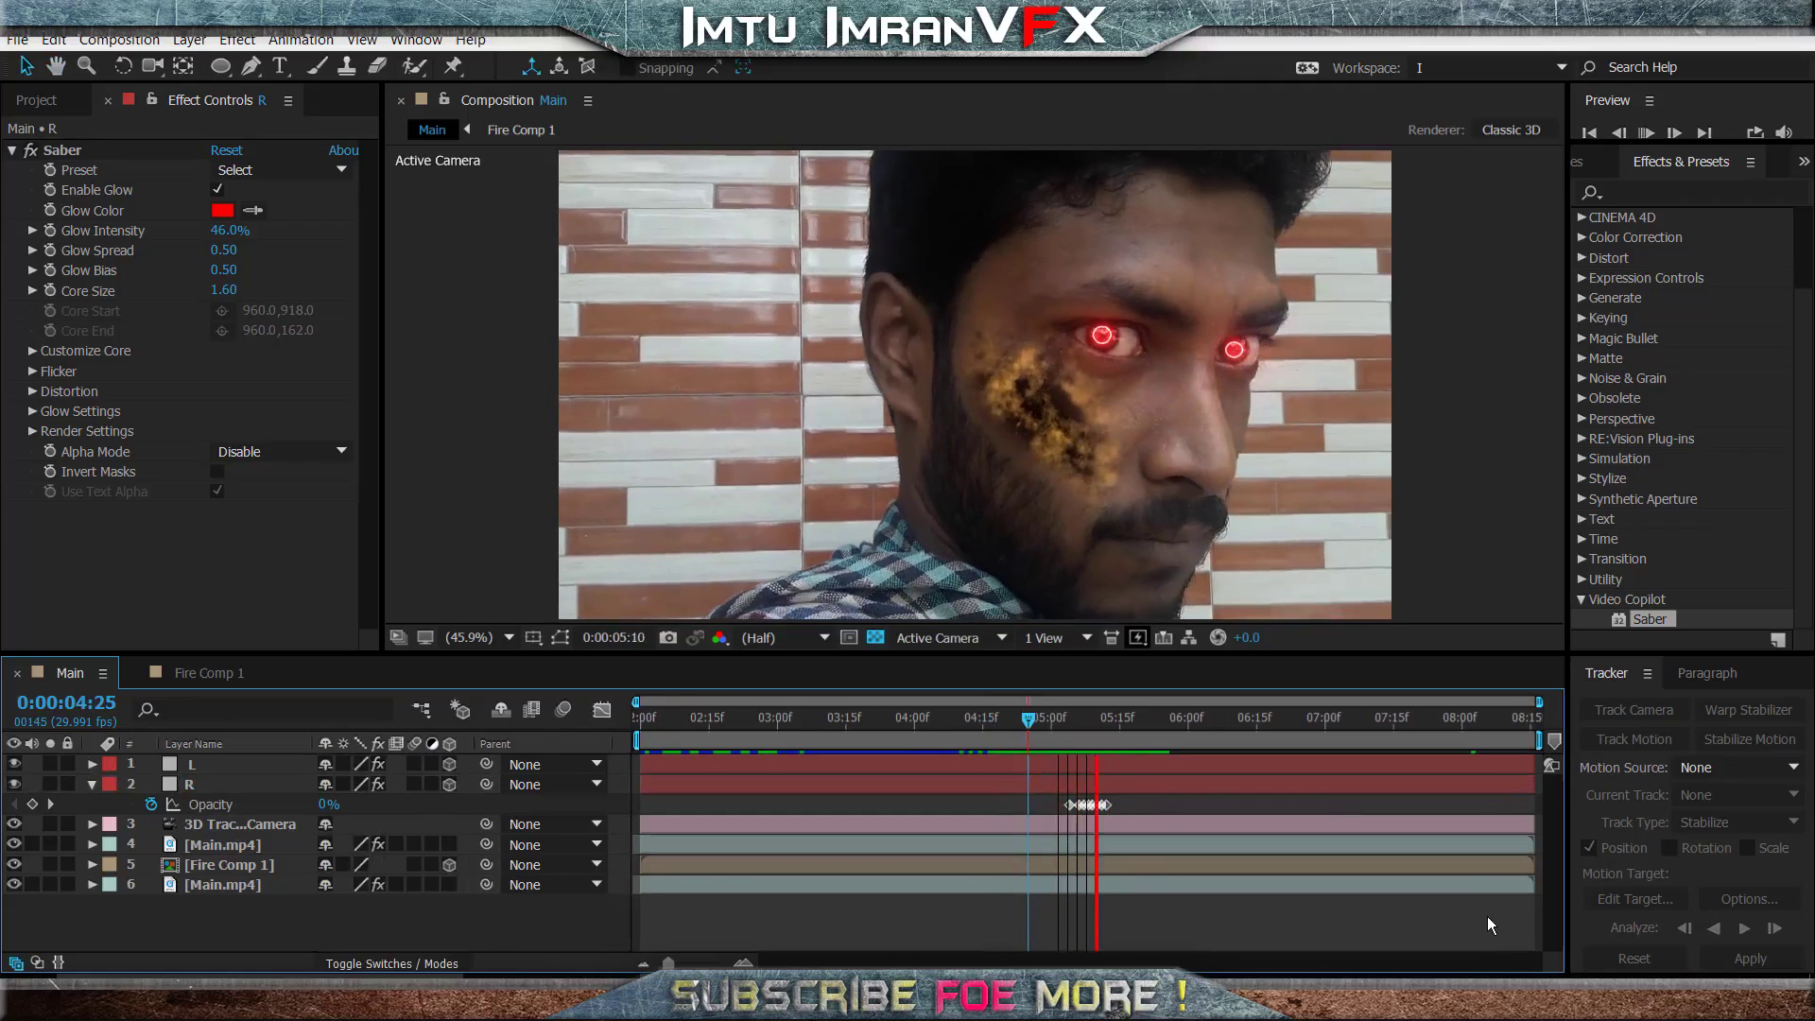
left_click_drag(1229, 728, 1364, 726)
key("space")
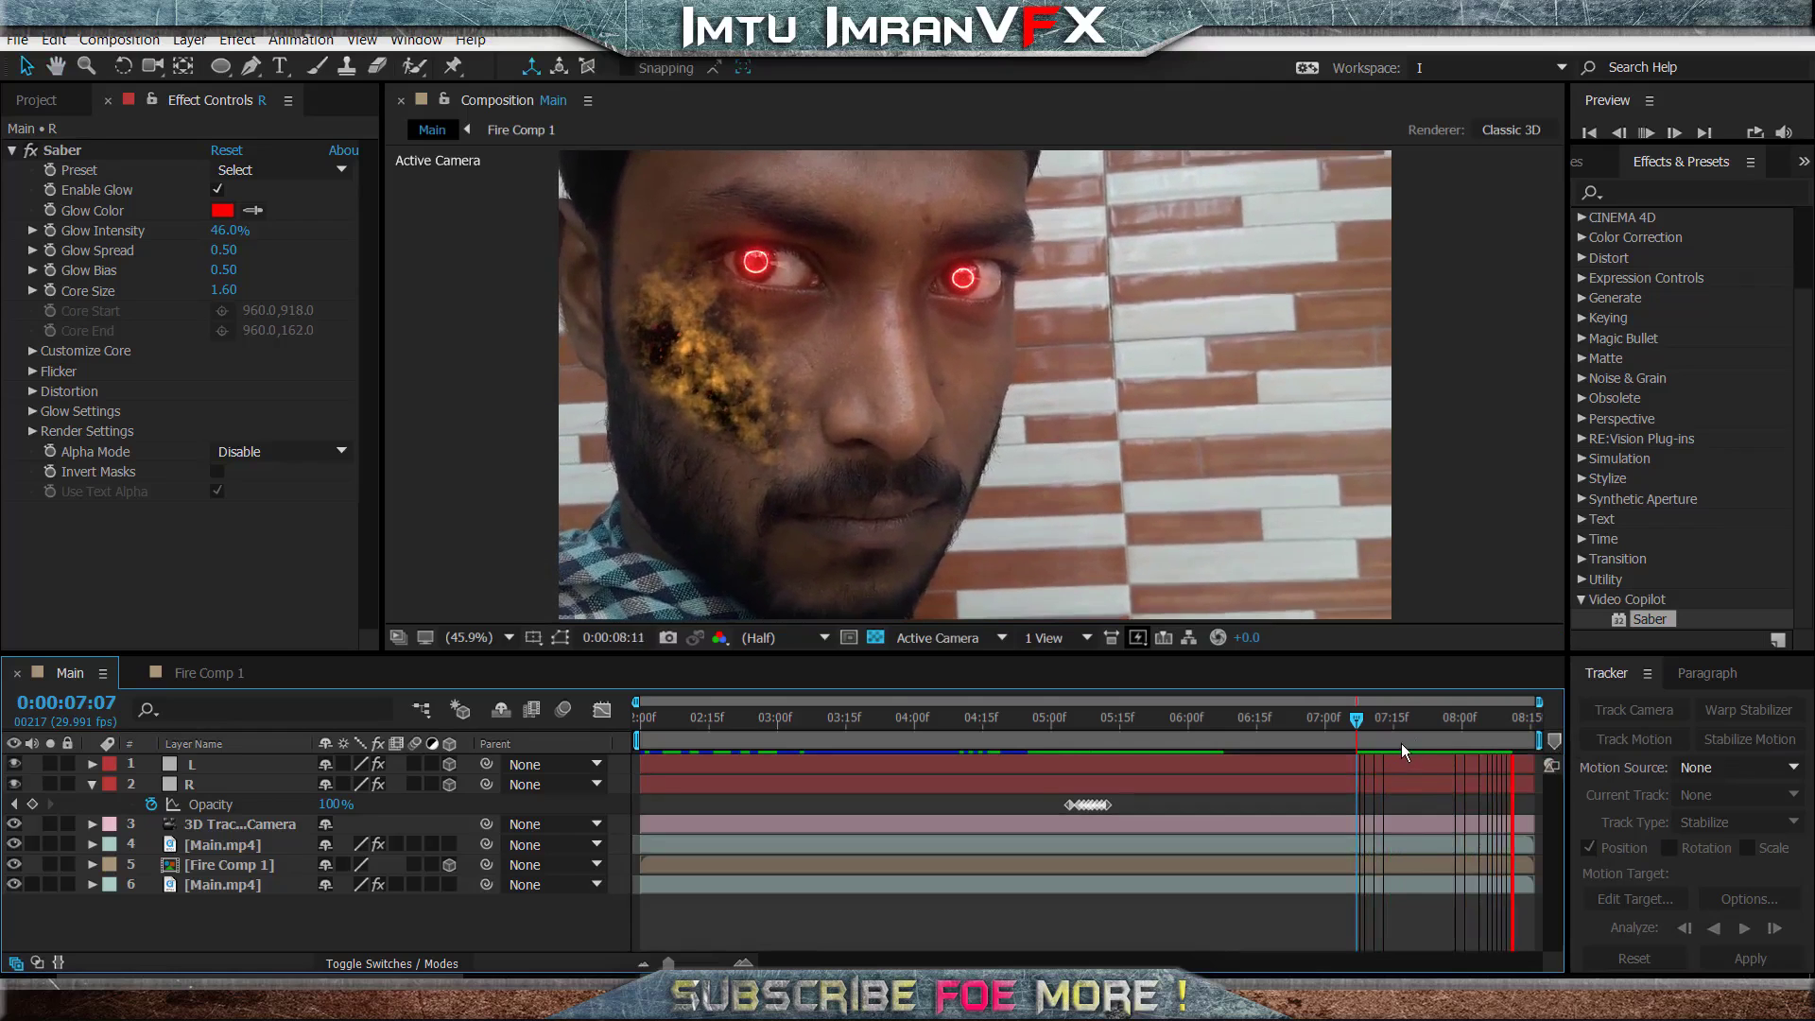
left_click(1446, 740)
left_click_drag(1446, 740, 1233, 743)
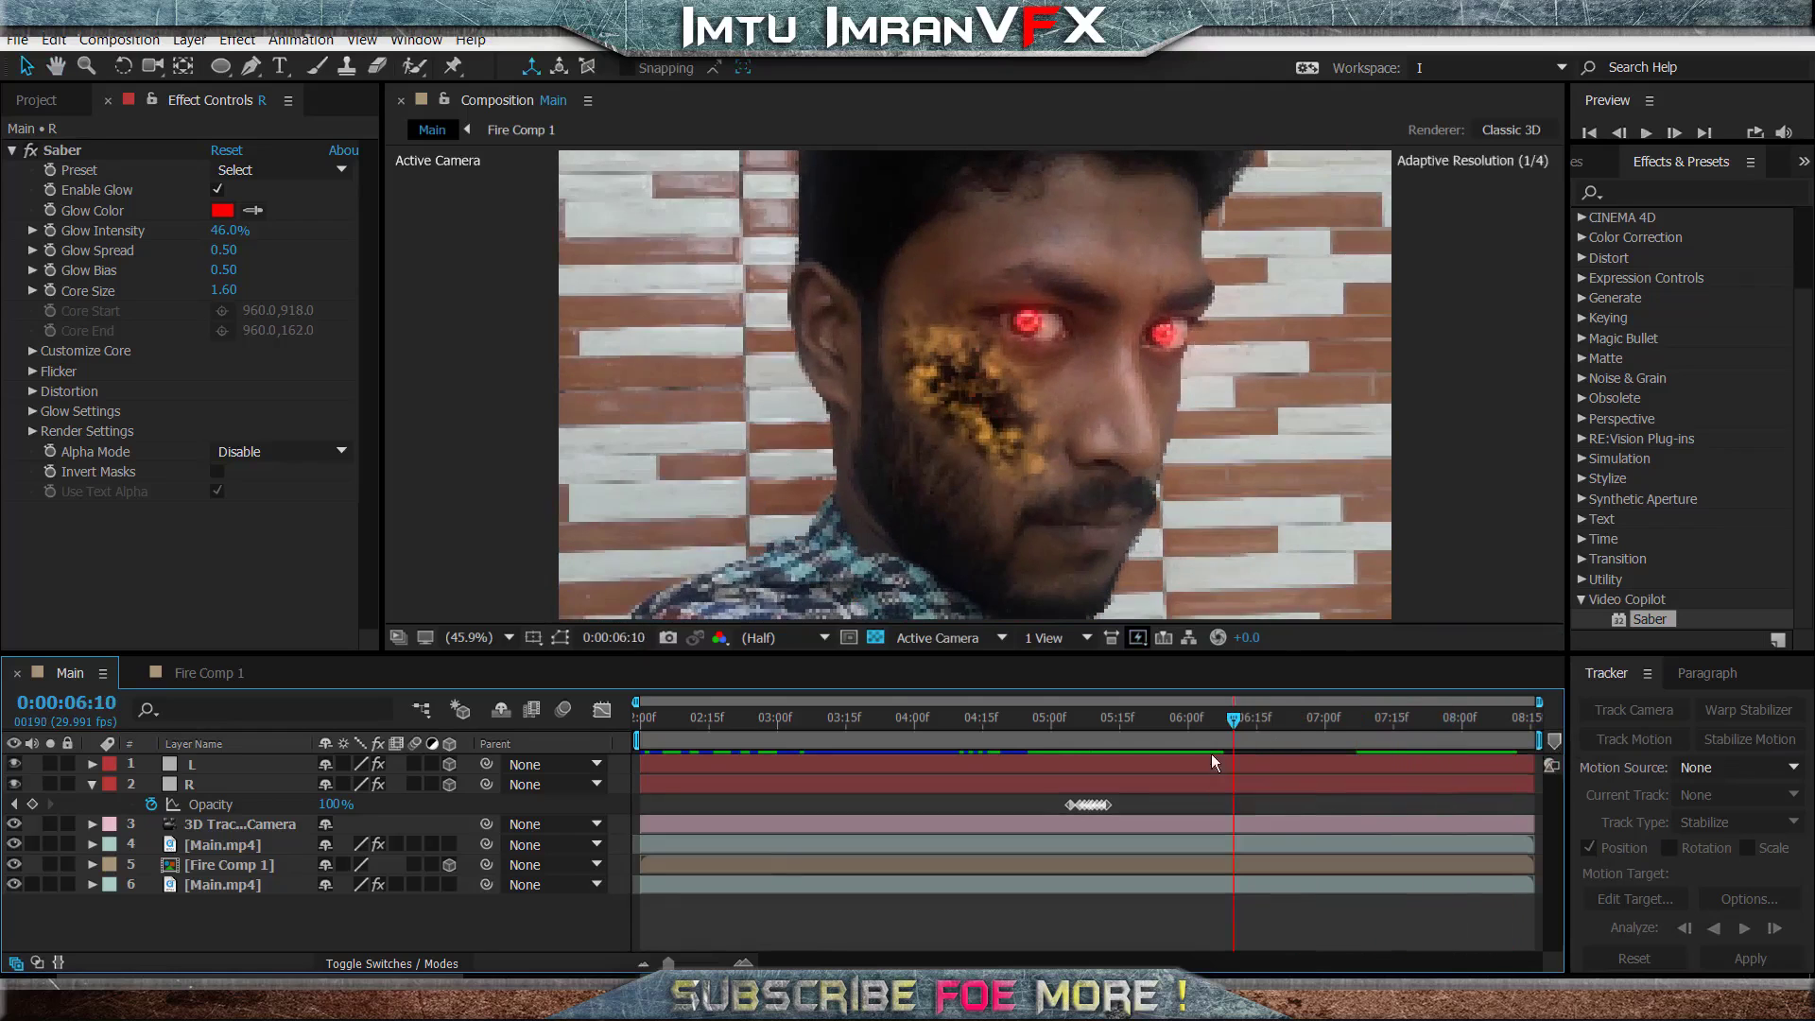
- Collapse the R layer's properties and add a new adjustment layer on top of the Main composition
left_click(90, 786)
right_click(276, 916)
mouse_move(360, 724)
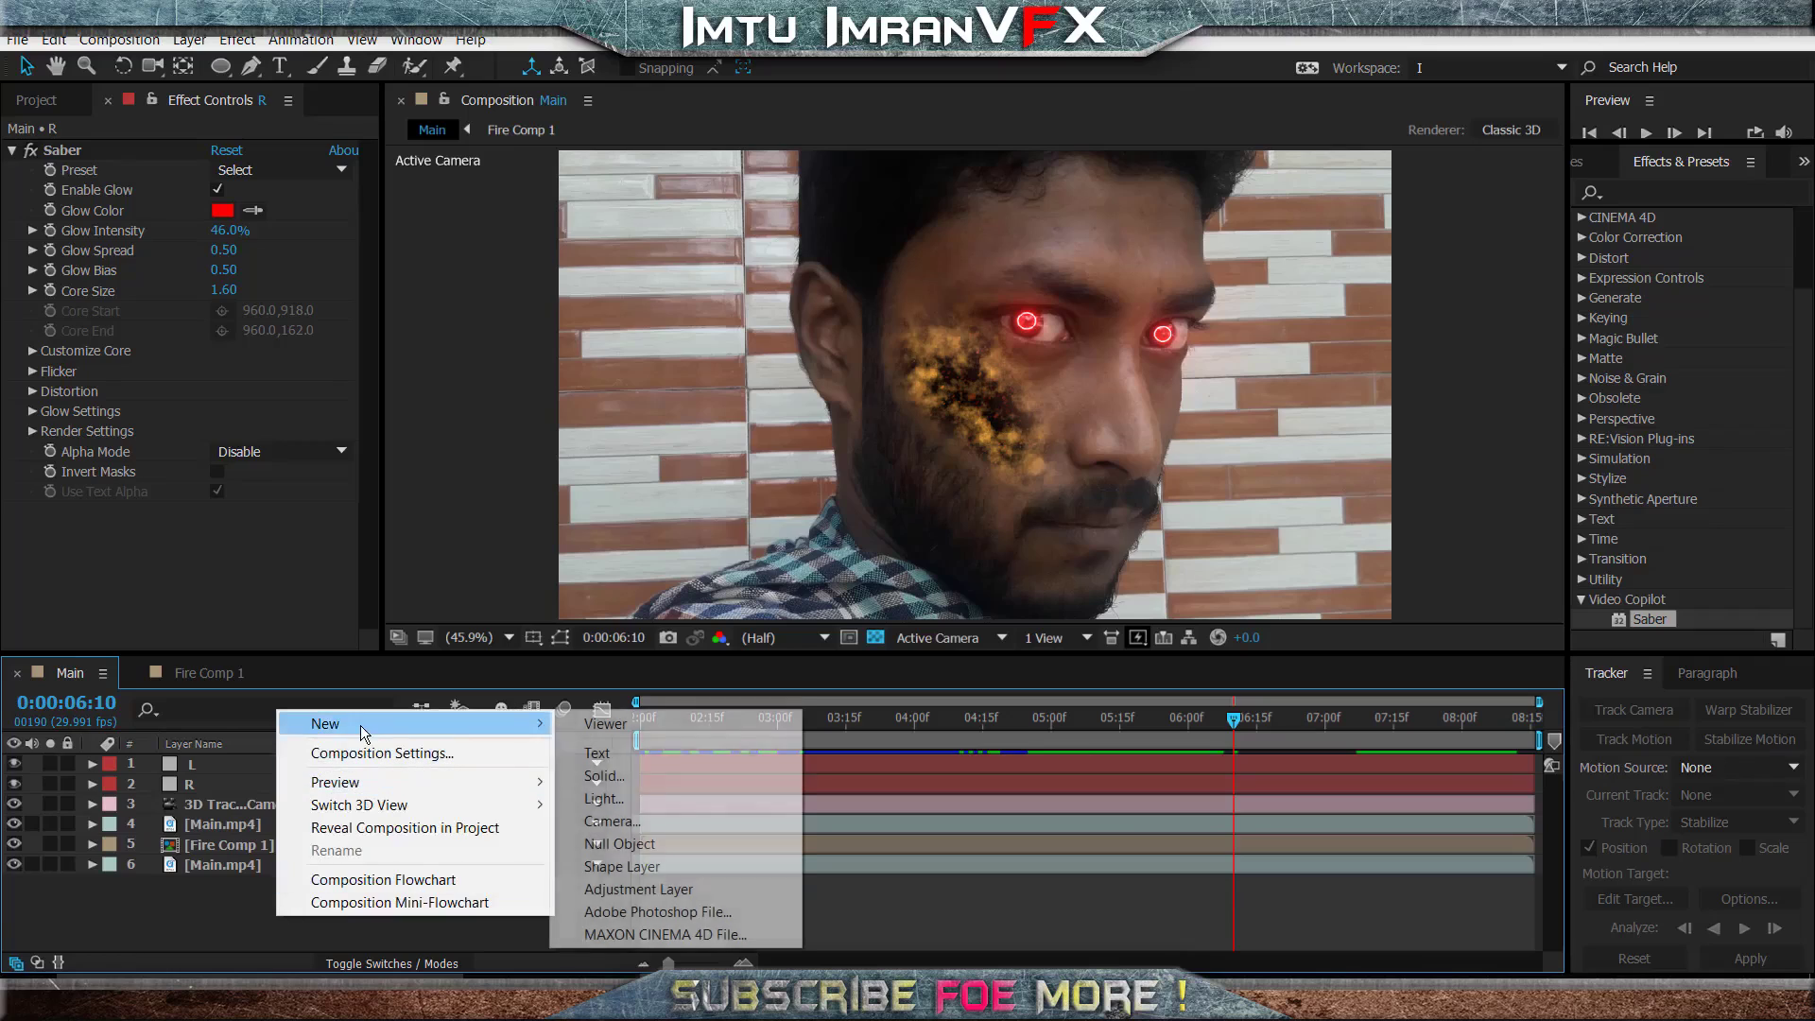
left_click(611, 891)
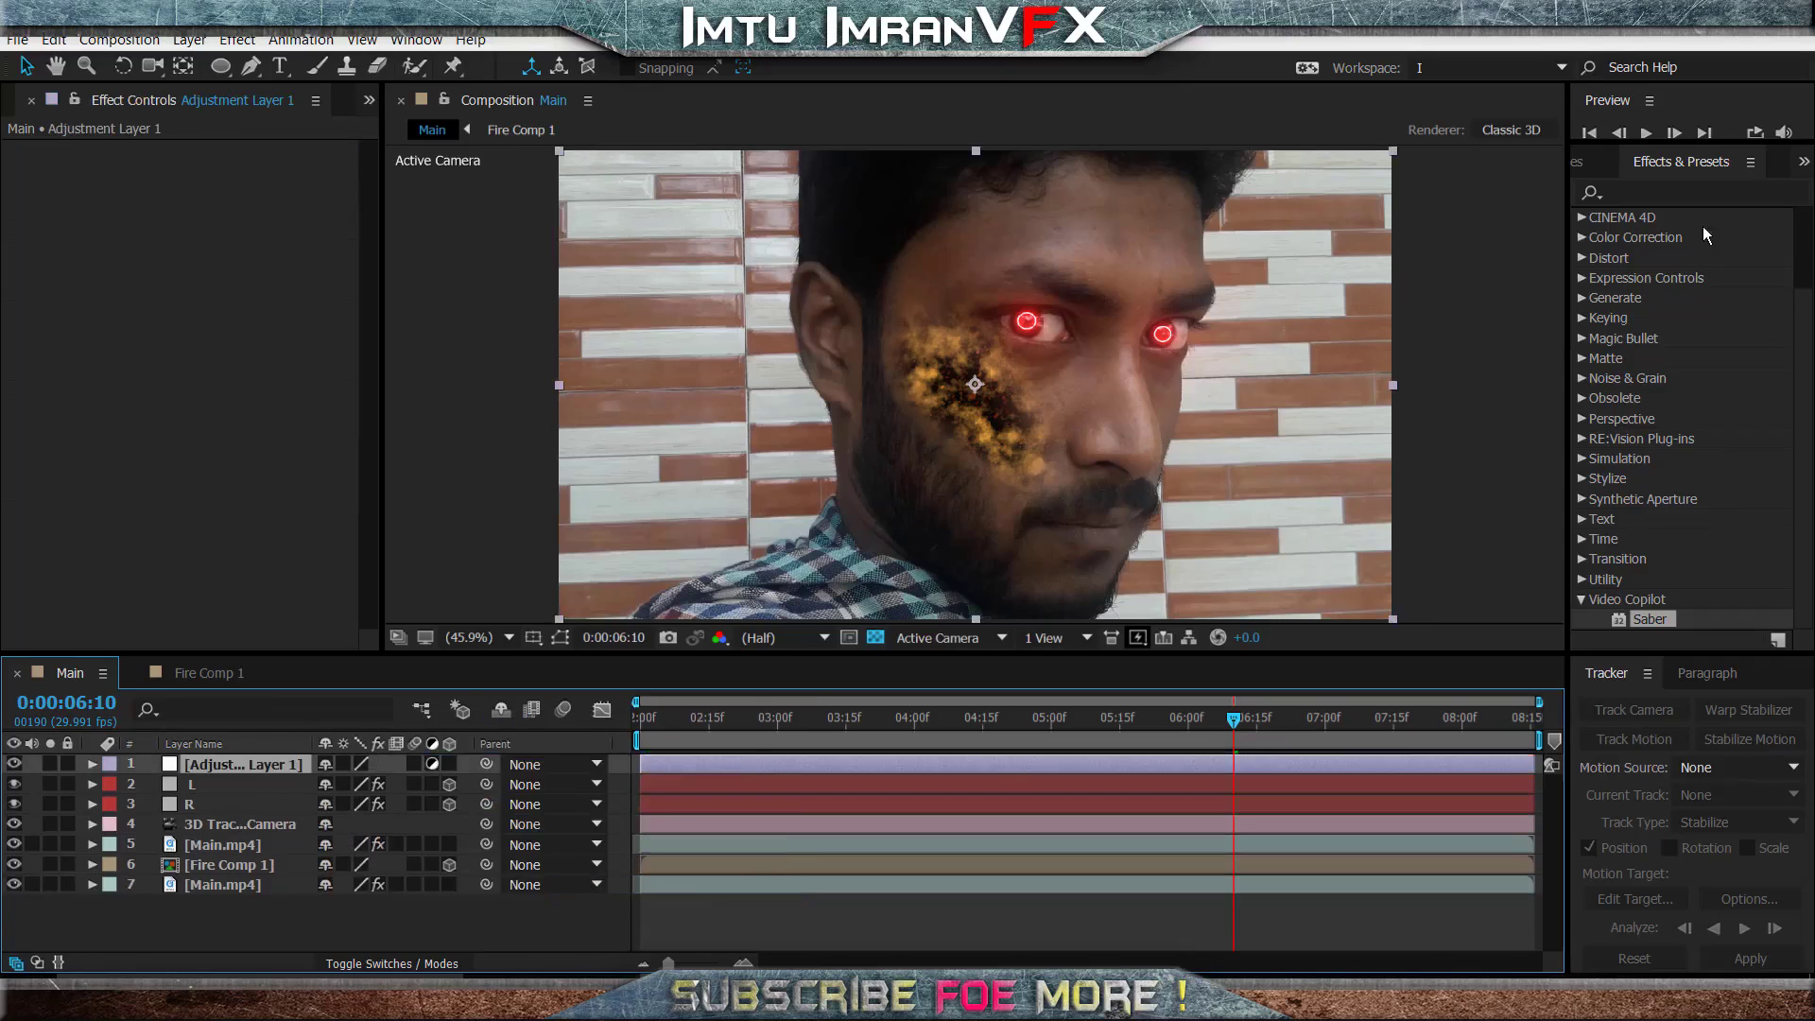
- Apply the Magic Bullet Looks effect to the adjustment layer and open its look editor
left_click(1581, 340)
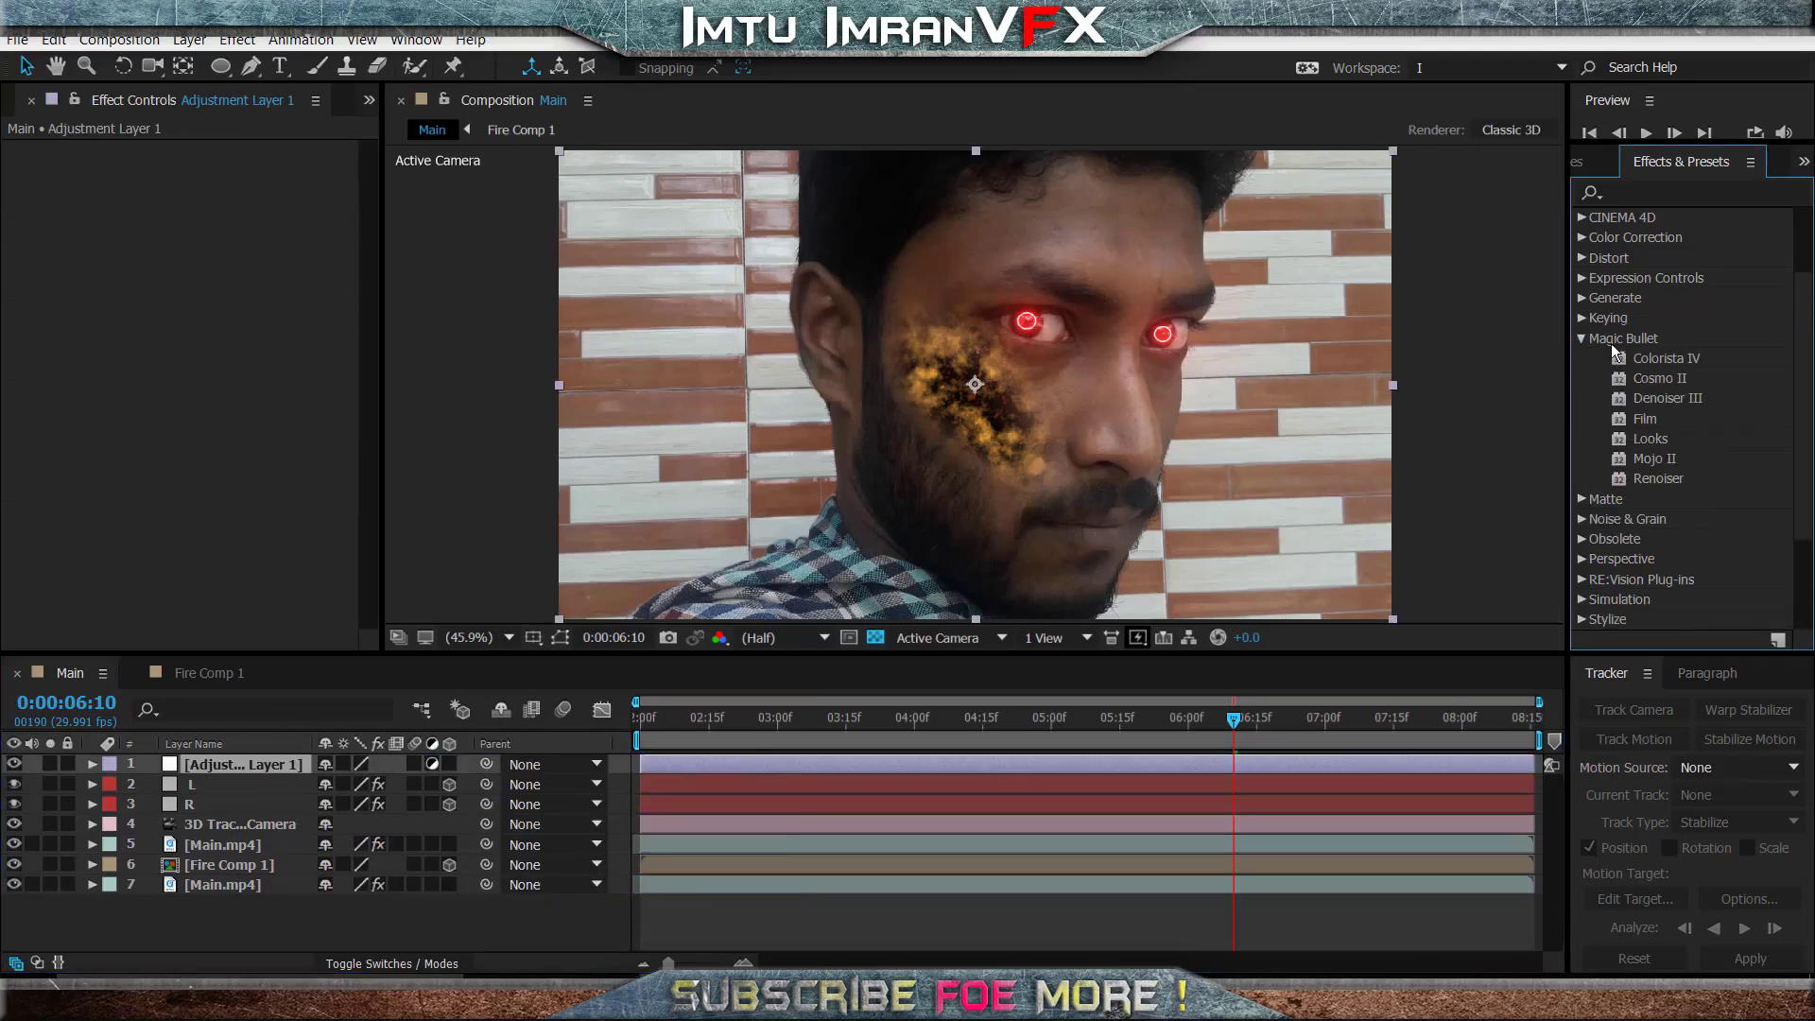
left_click_drag(1648, 441, 243, 769)
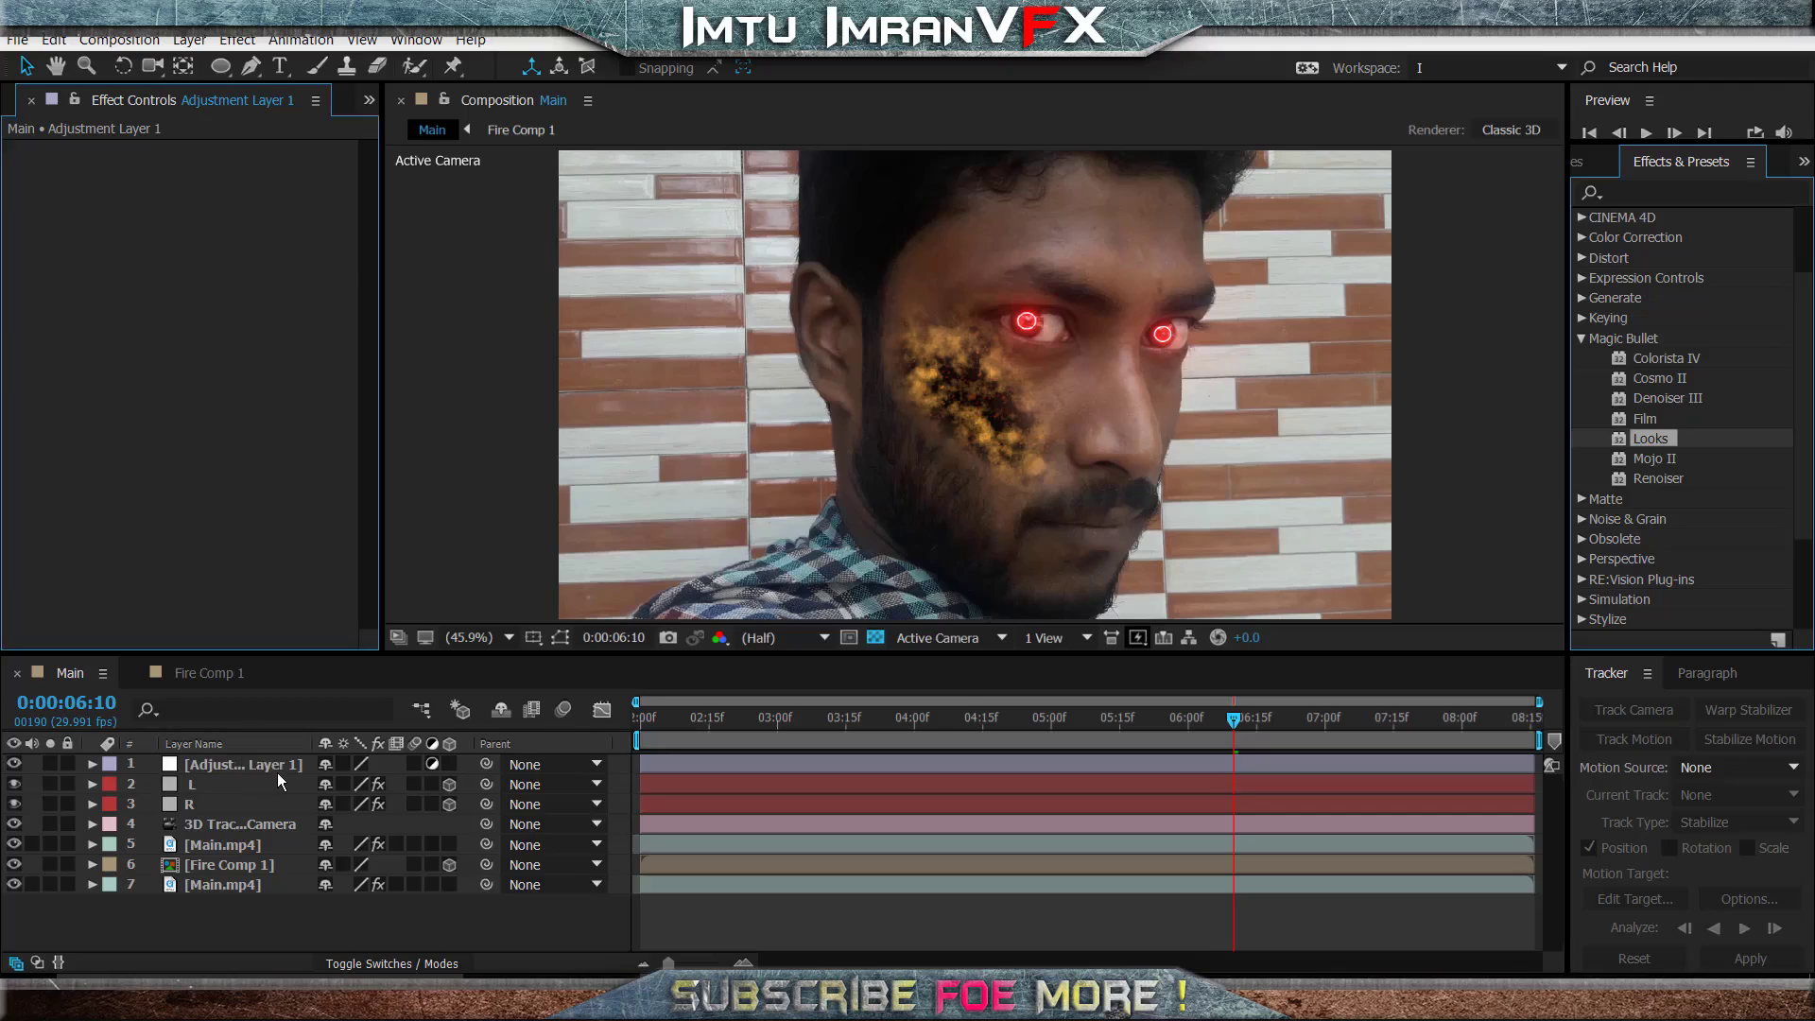
left_click(99, 210)
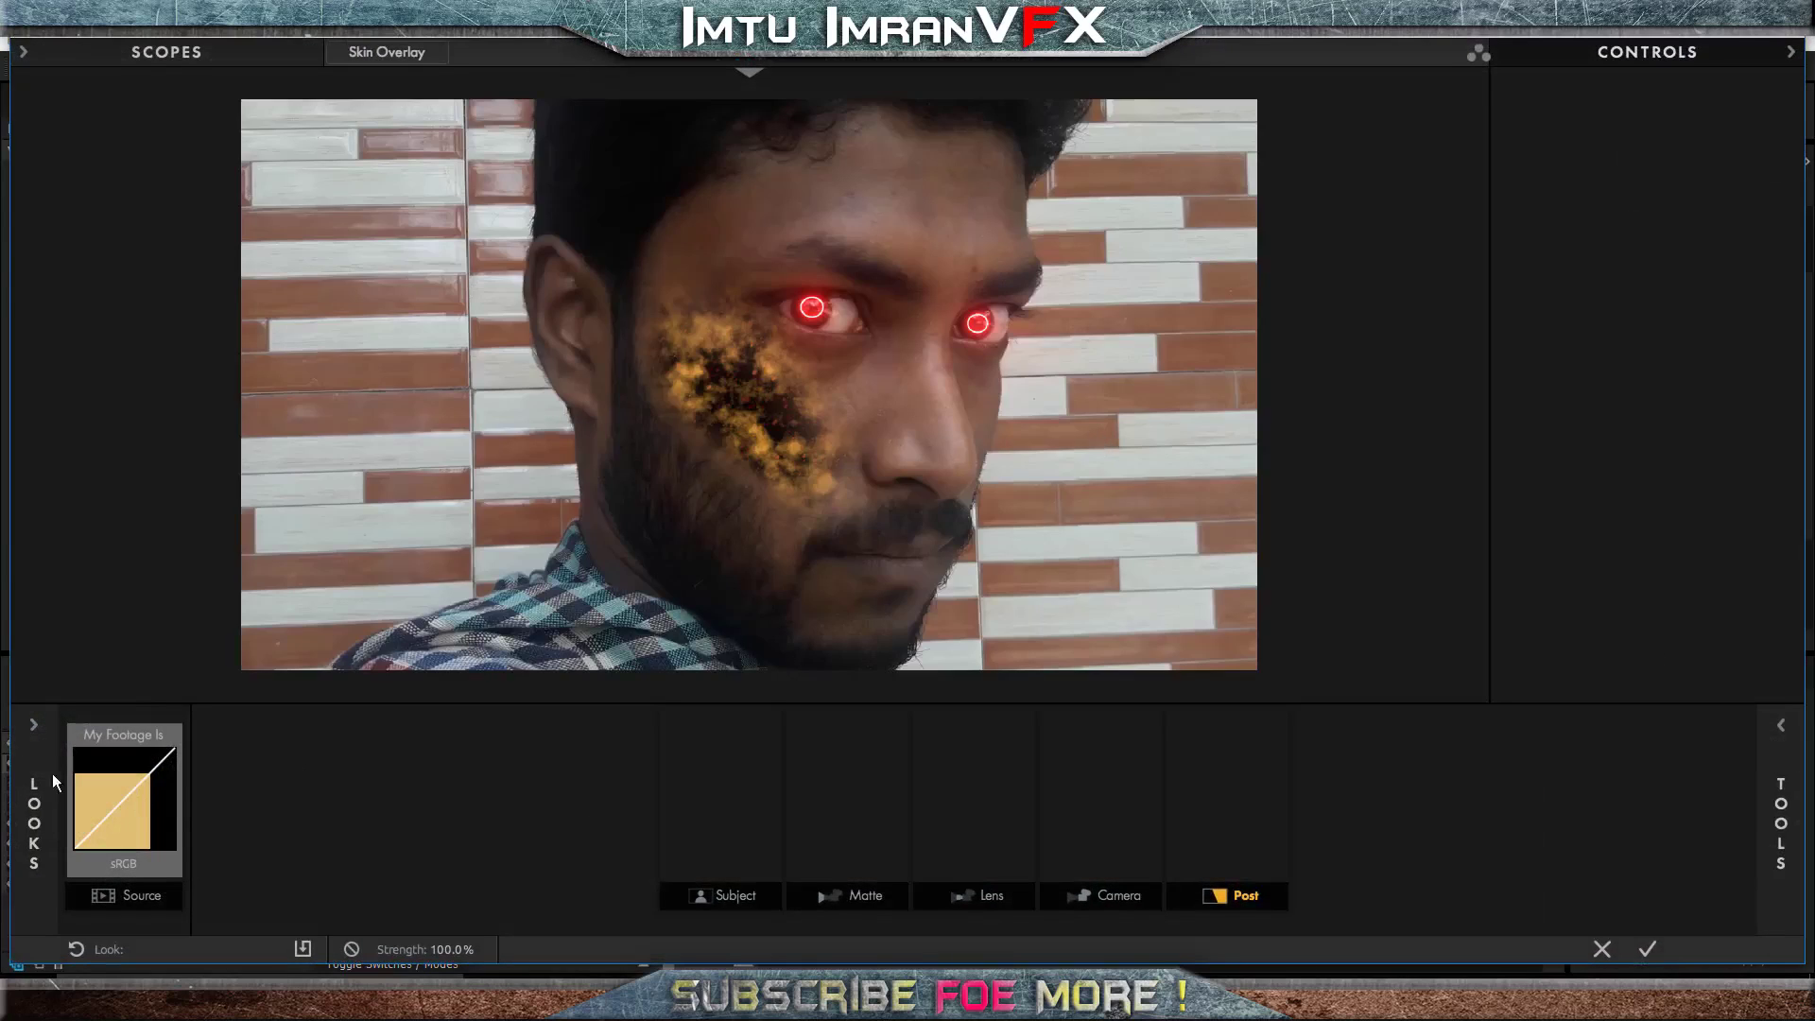
- Choose the Milk Crate look from the Analog Tribe presets and apply it to the adjustment layer
mouse_move(44, 754)
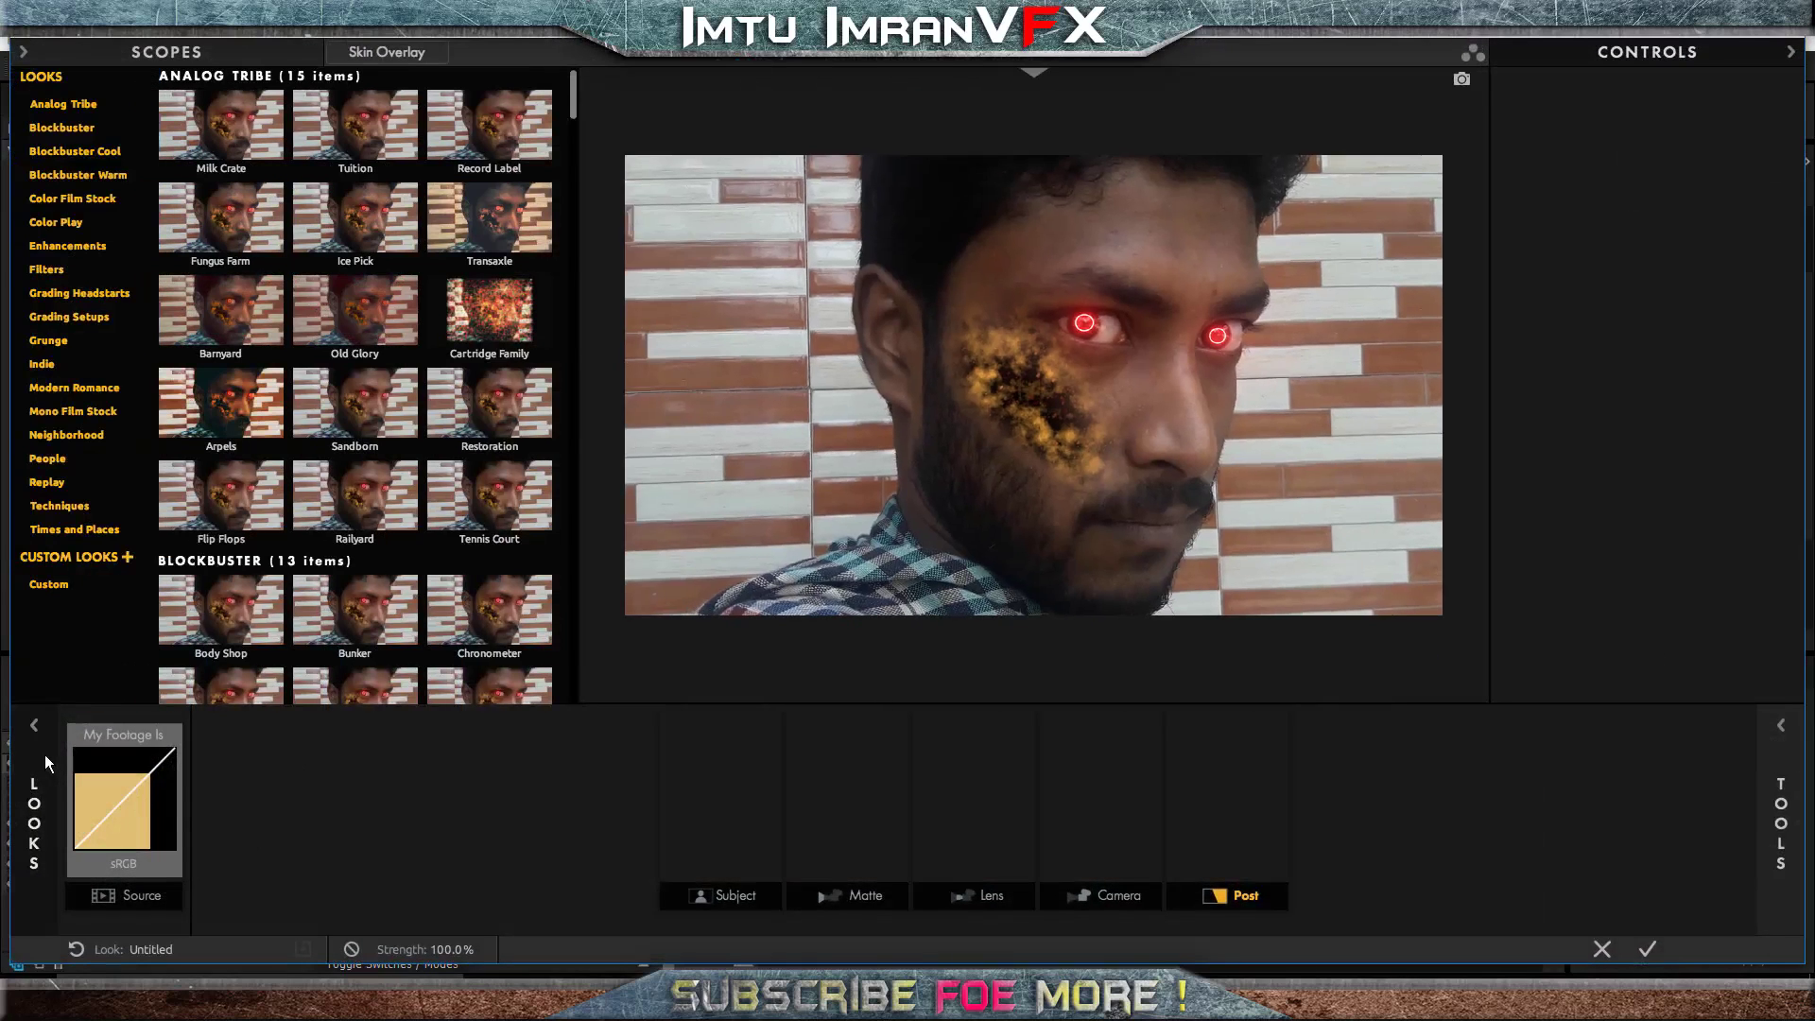
left_click(240, 125)
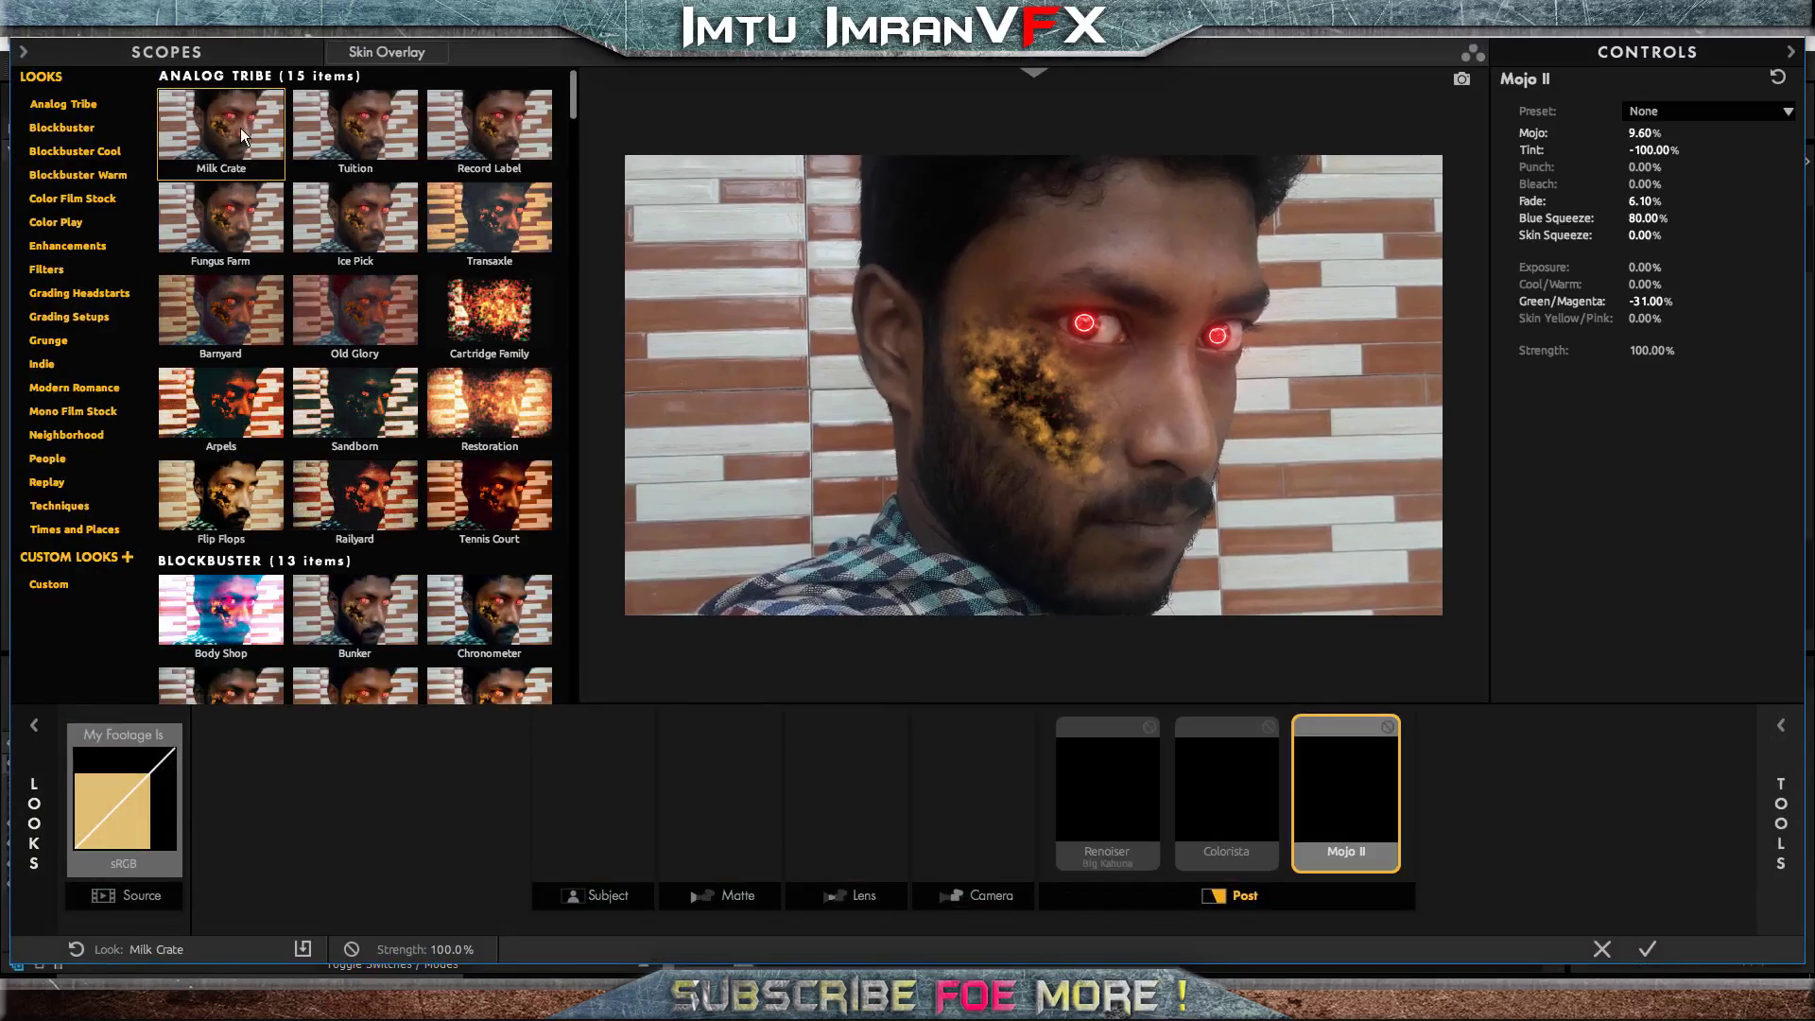
mouse_move(1781, 805)
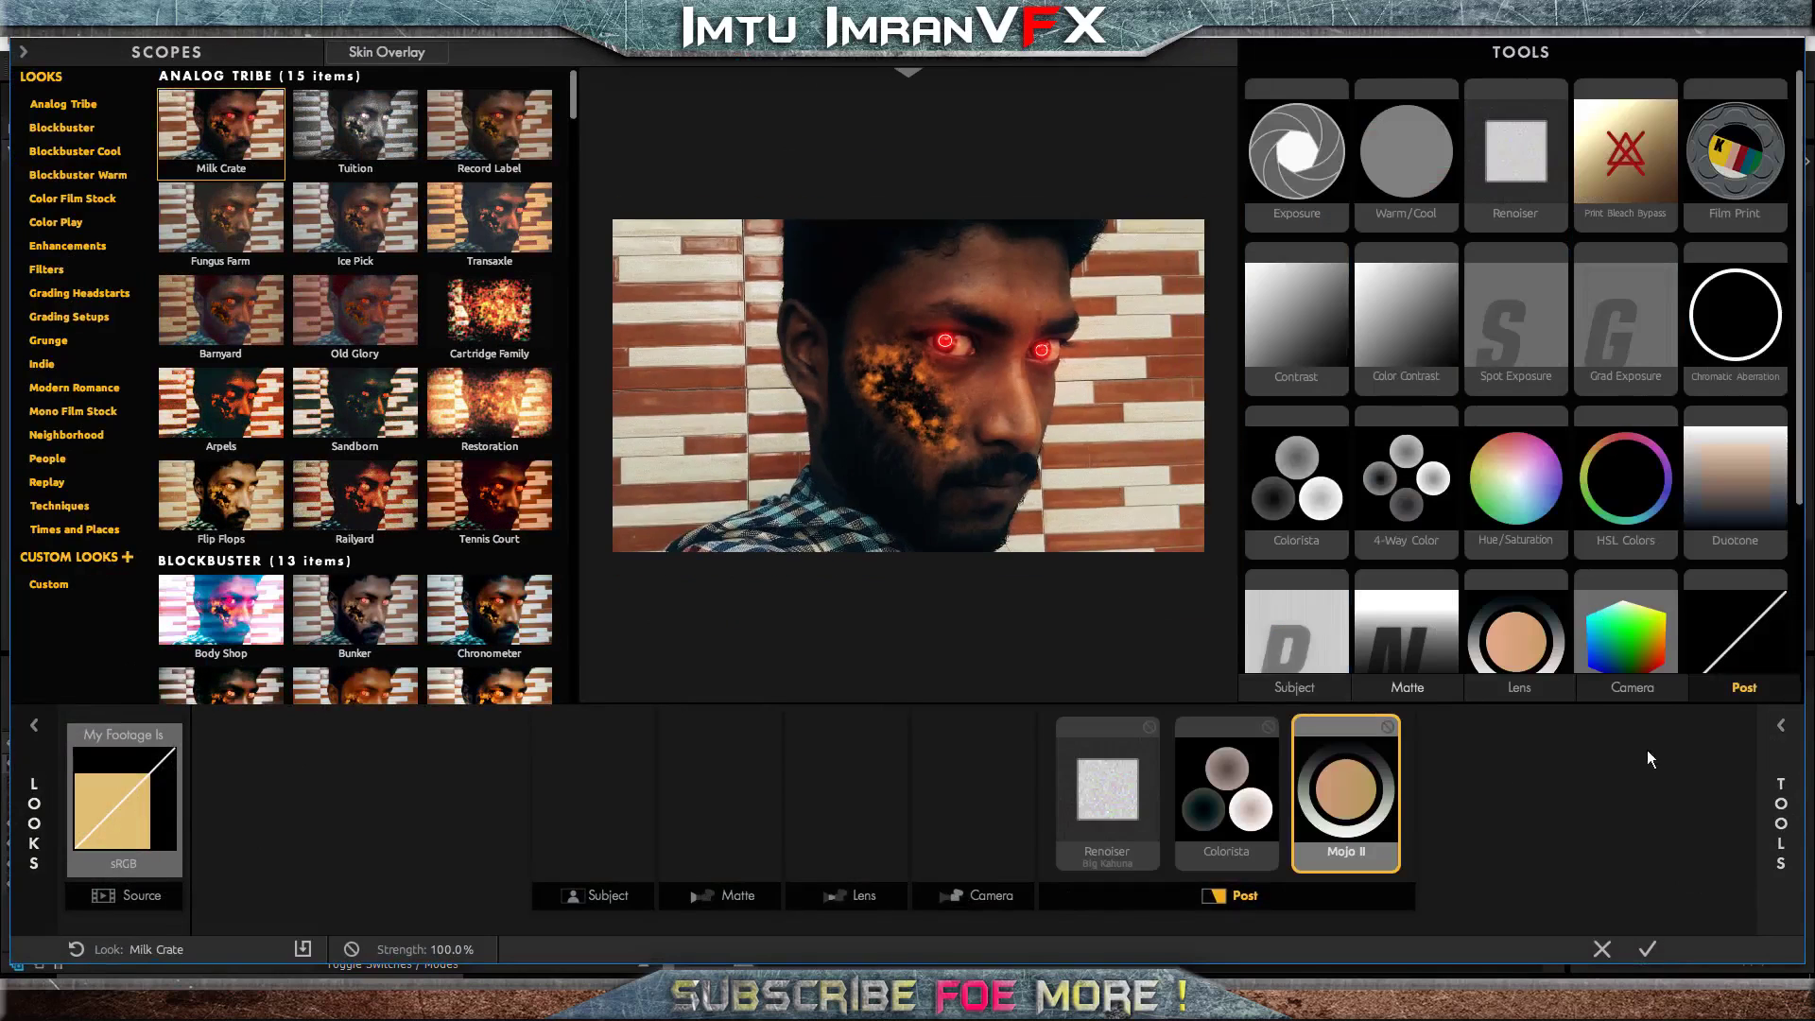
left_click(1649, 948)
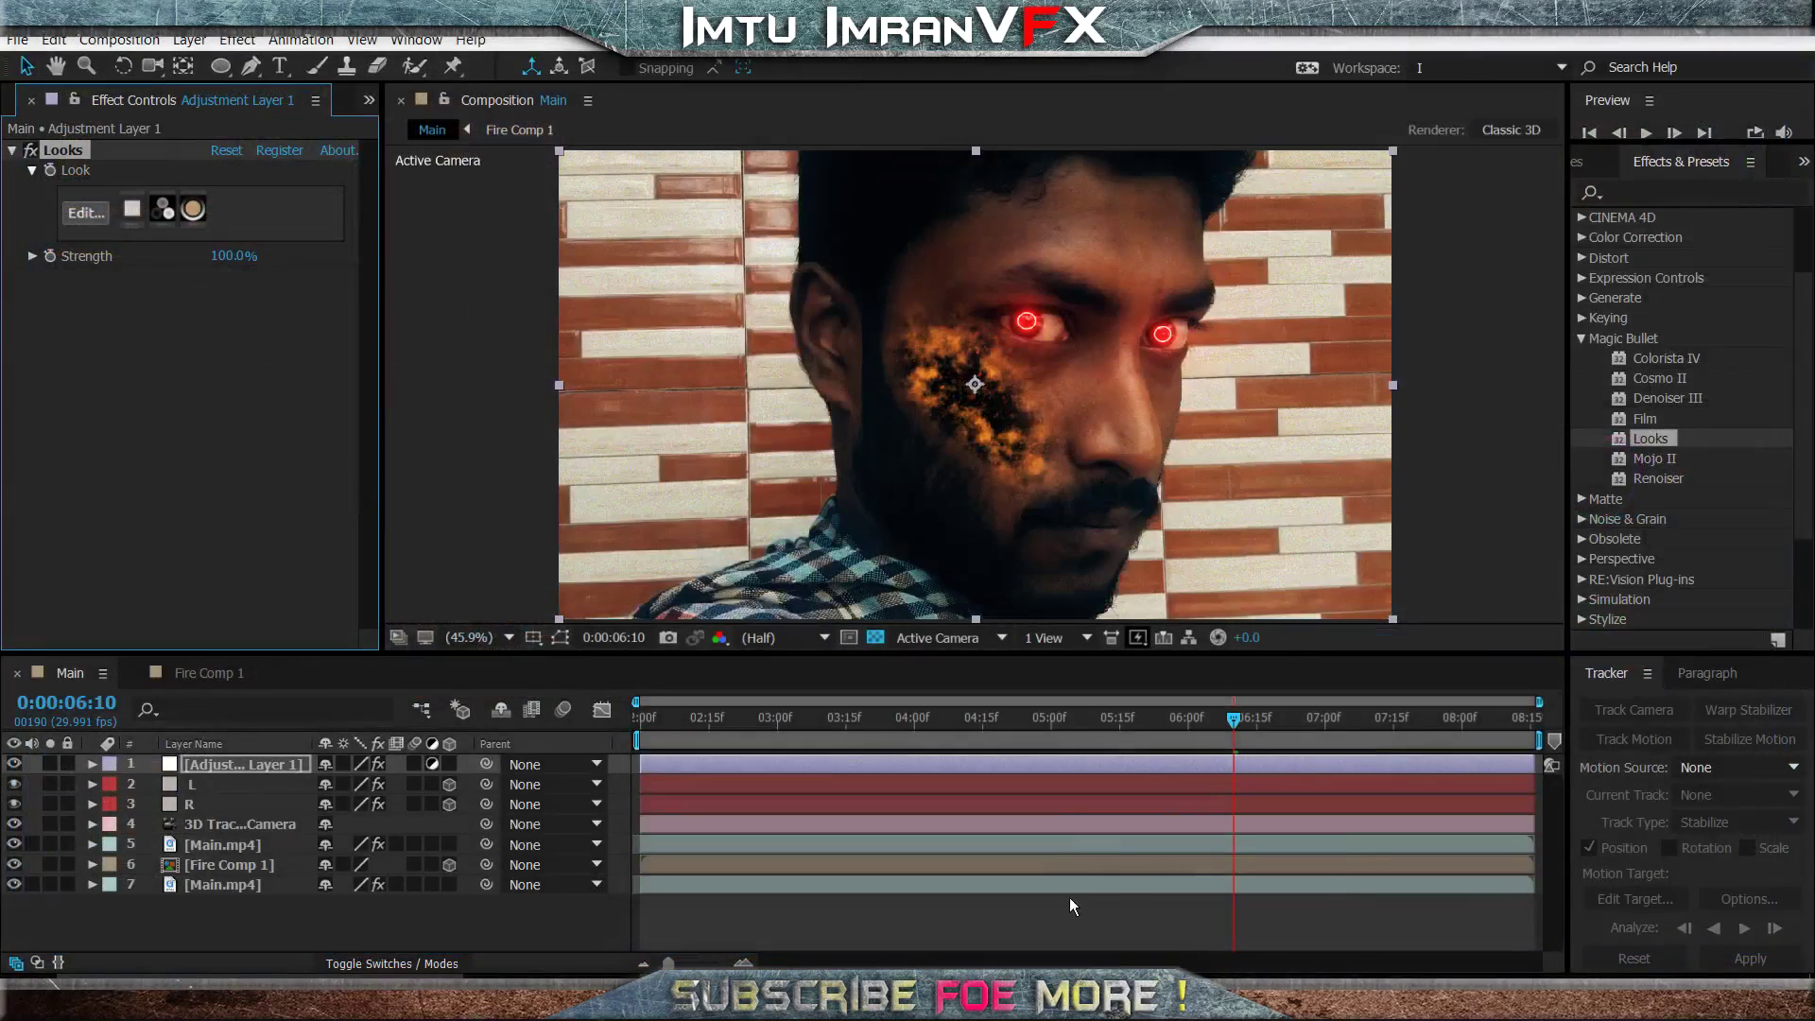
- Preview the graded shot from 0:00:02:00 and check the frame at 0:00:05:11
left_click_drag(1040, 724, 23, 922)
key("space")
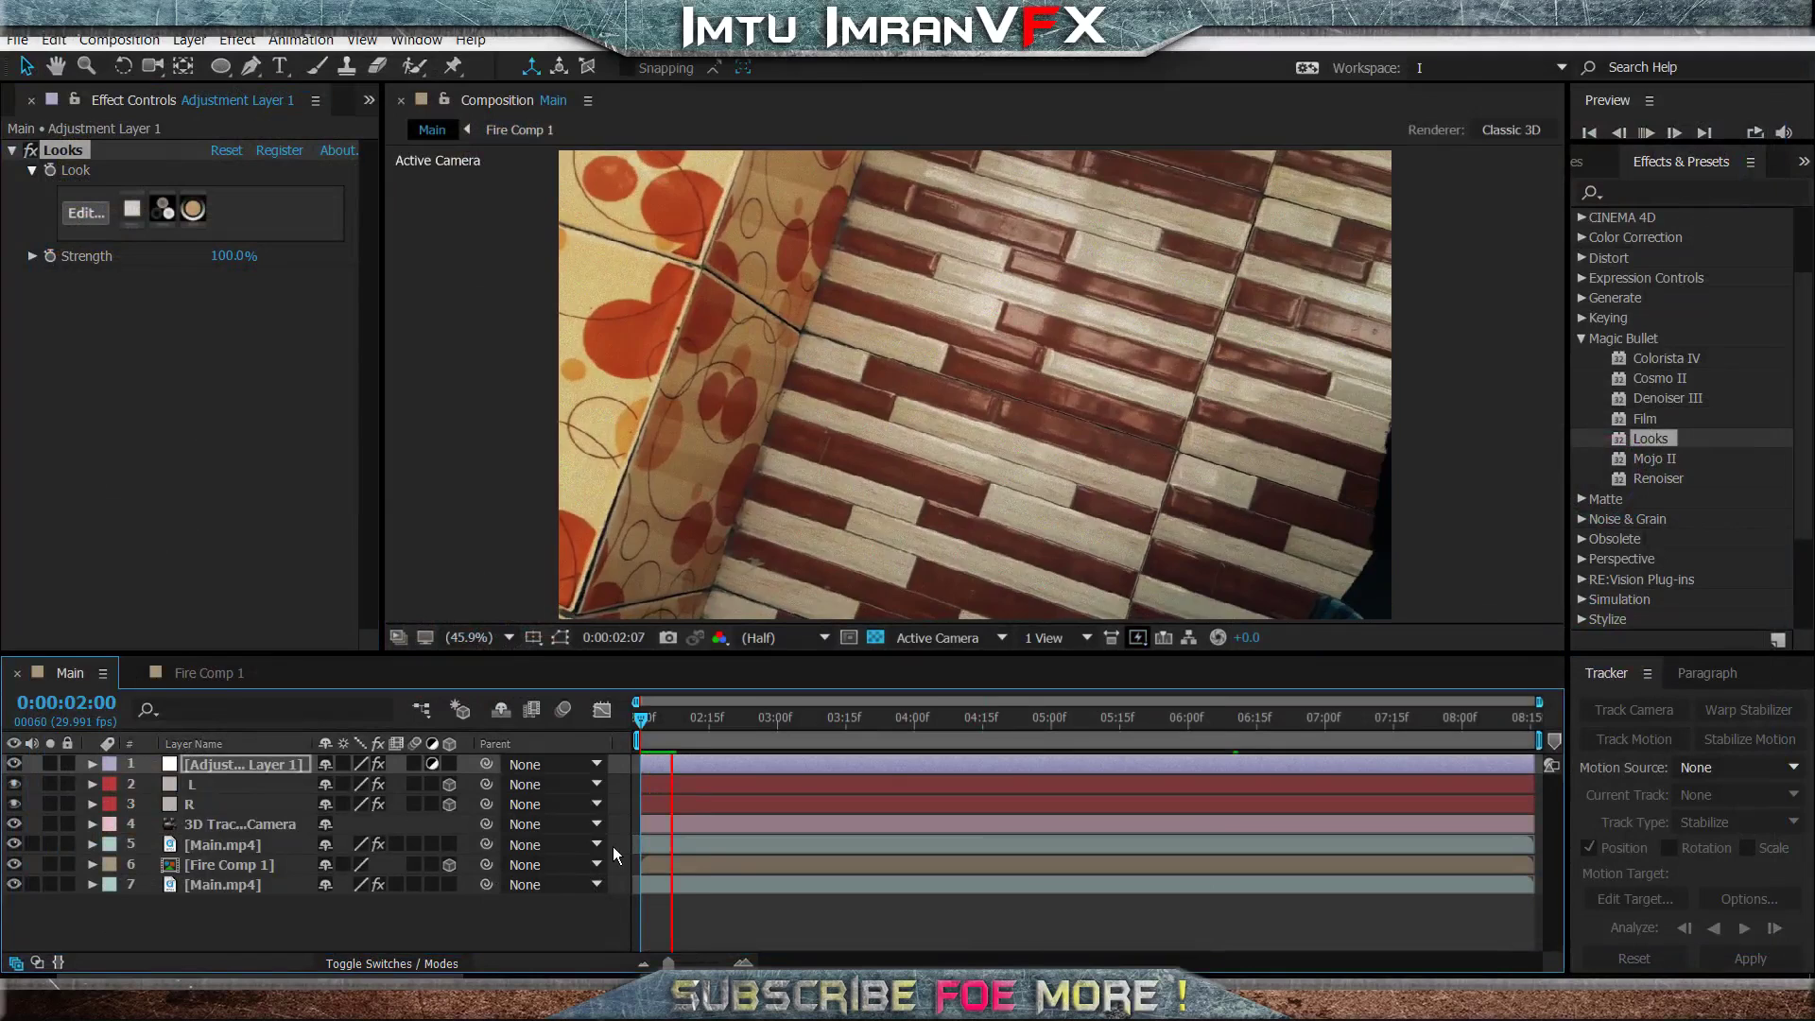
key("space")
left_click_drag(1040, 713, 1101, 728)
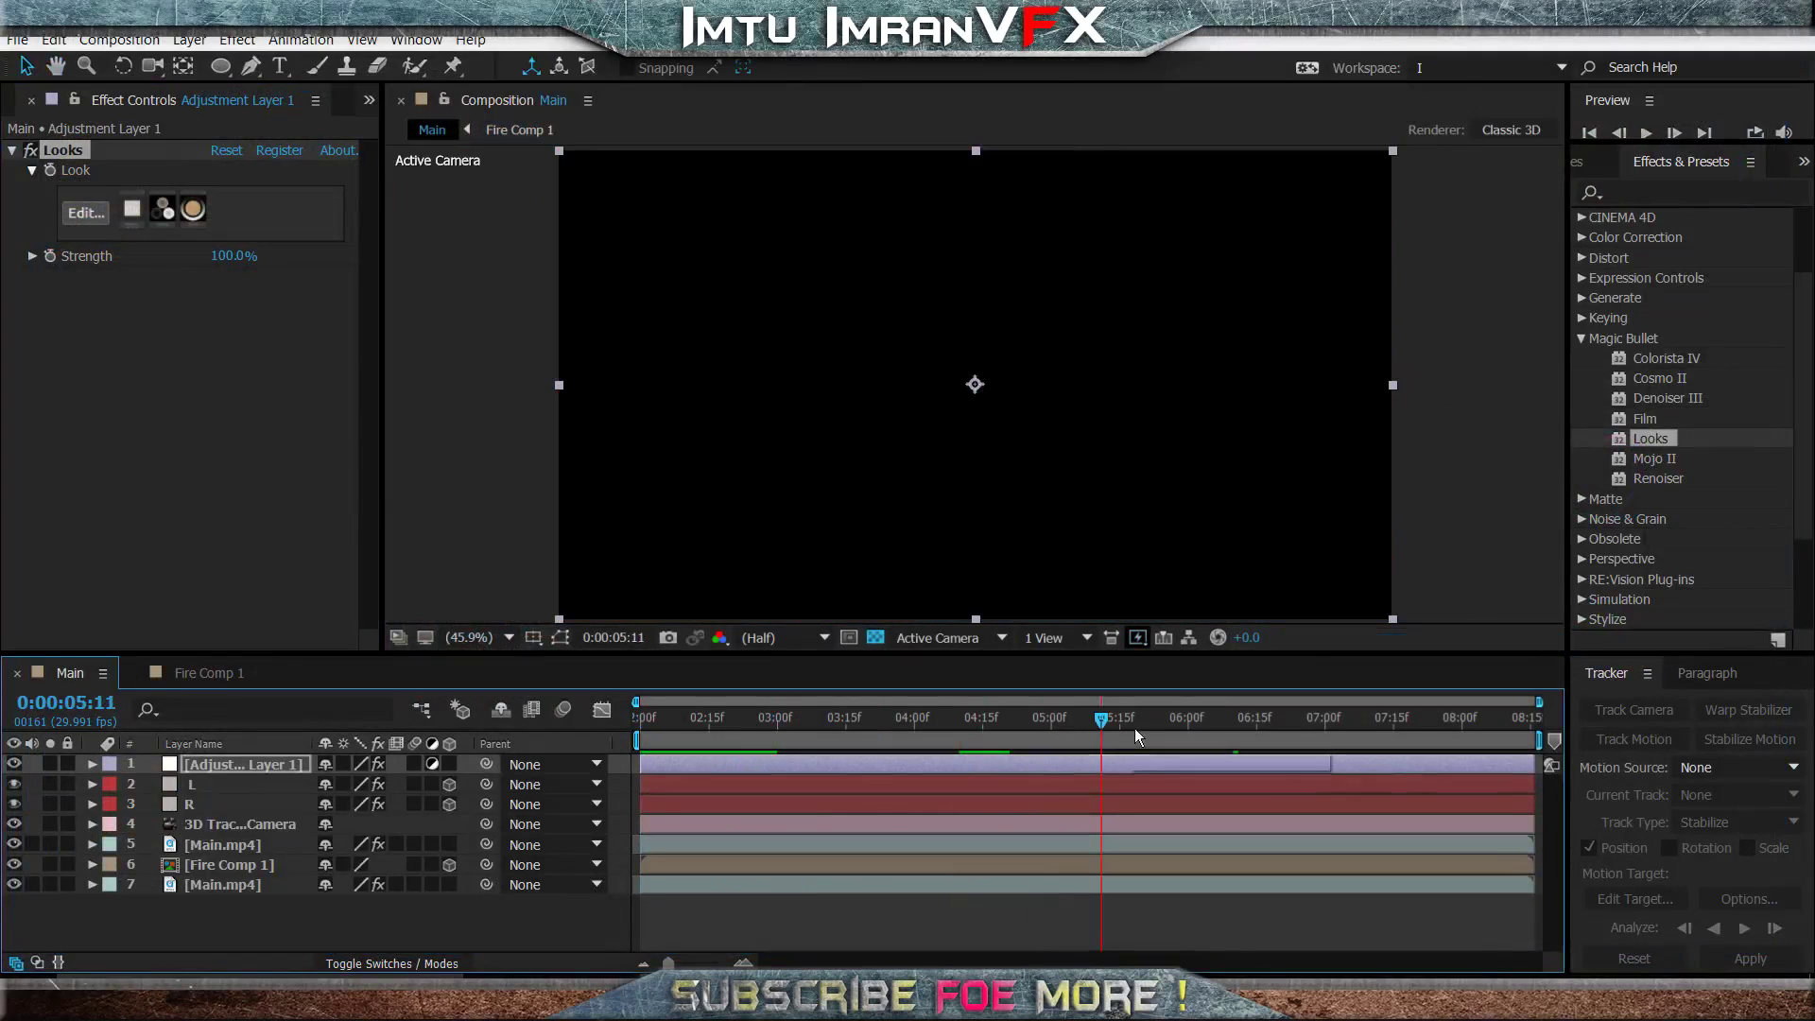
- Create a 1920 x 1080 px black solid (000000) named Bar on top of the Main composition
right_click(459, 923)
mouse_move(603, 726)
left_click(816, 783)
left_click(893, 640)
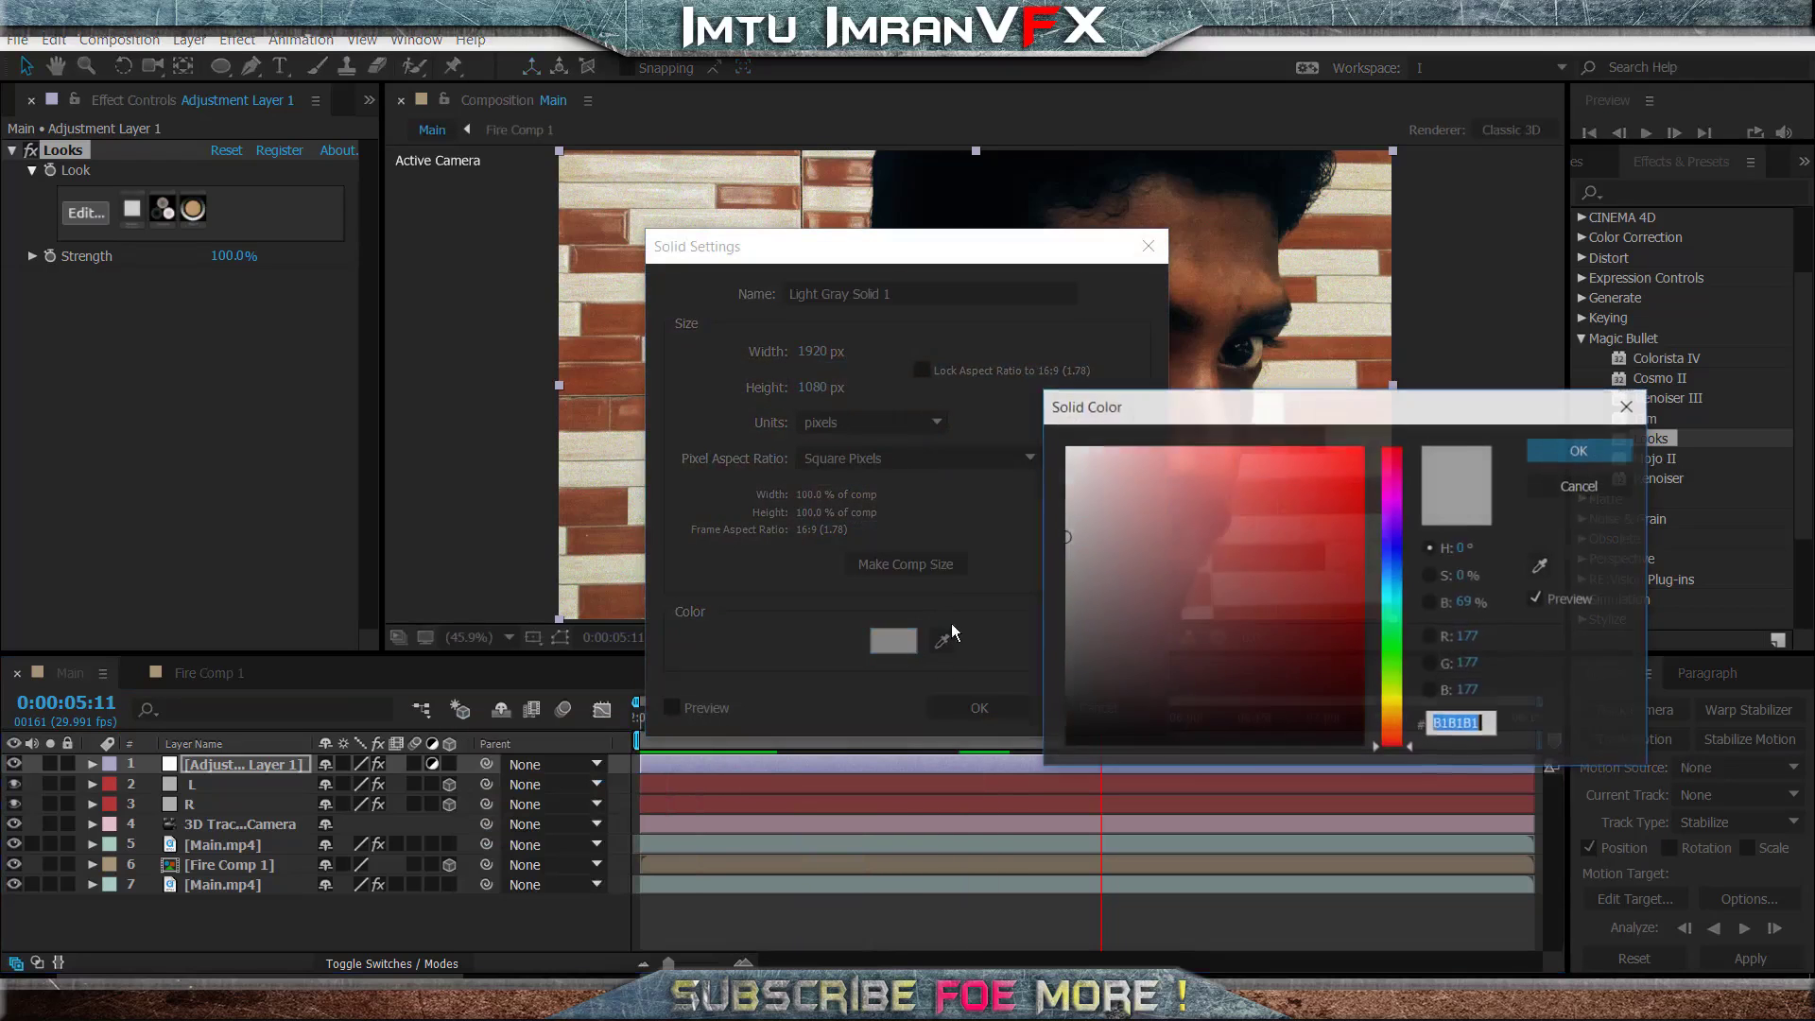
type("000000")
left_click(1581, 450)
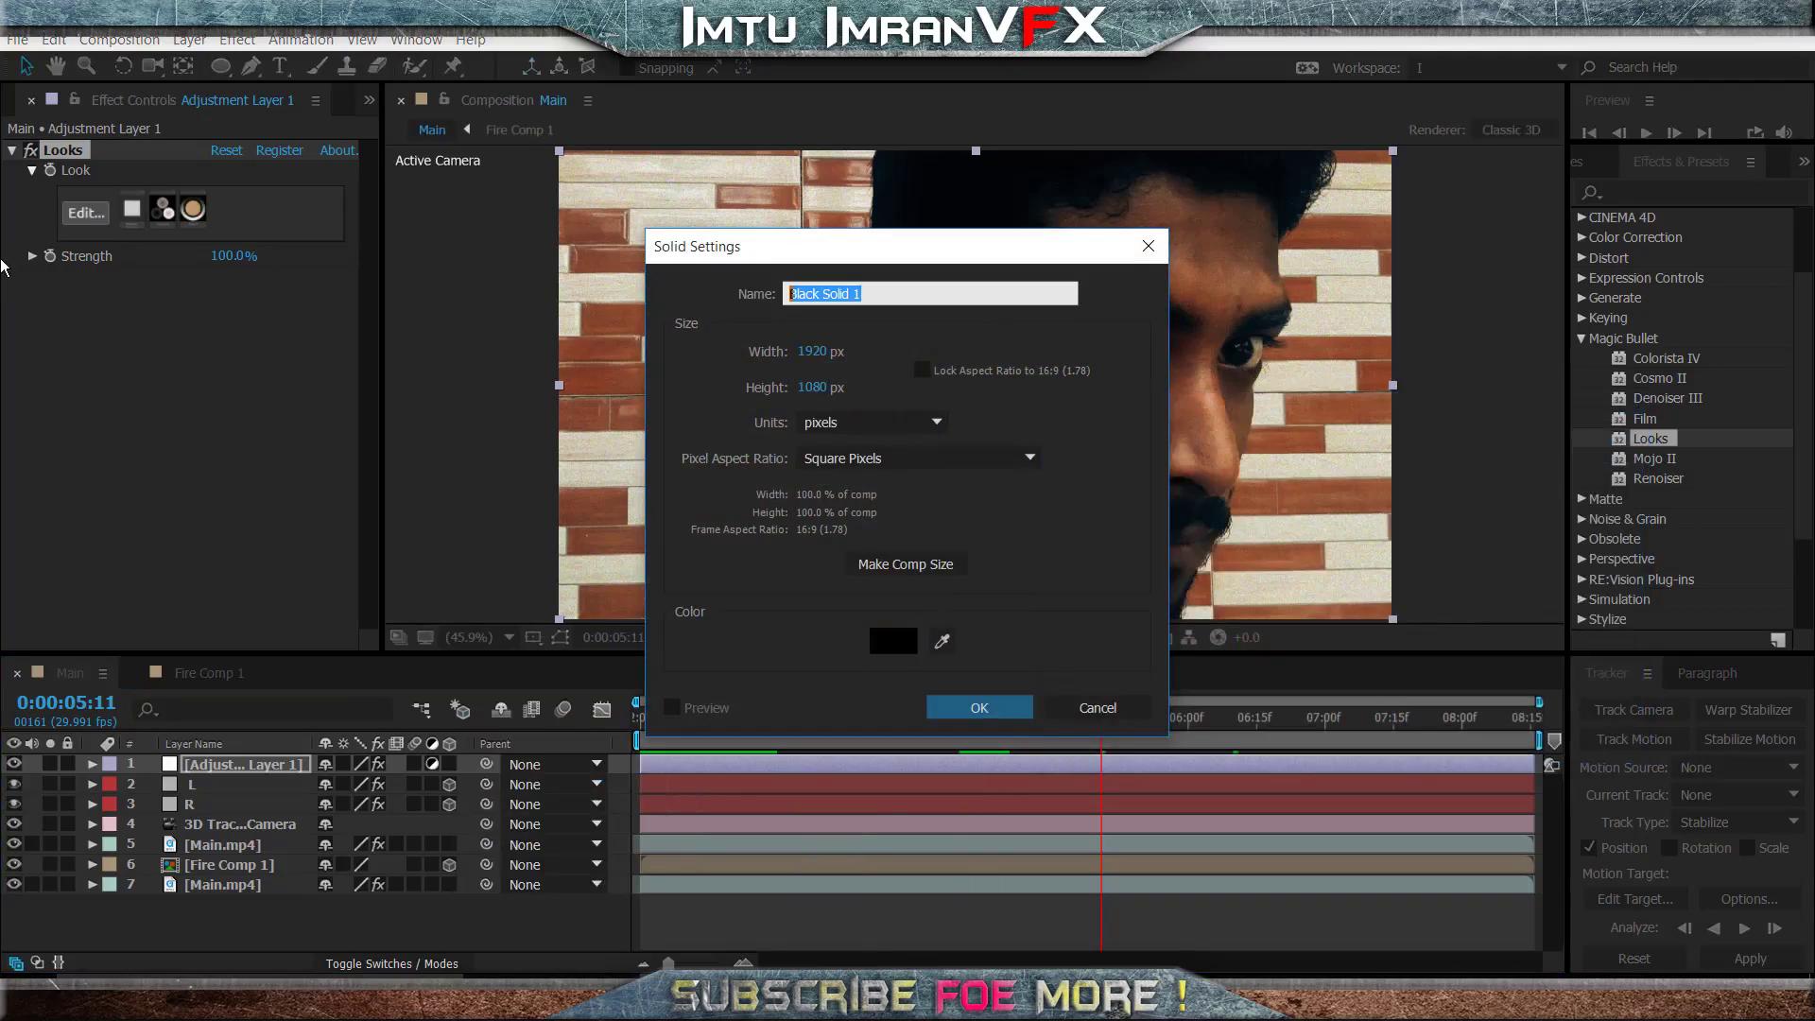
type("Bar")
left_click(983, 707)
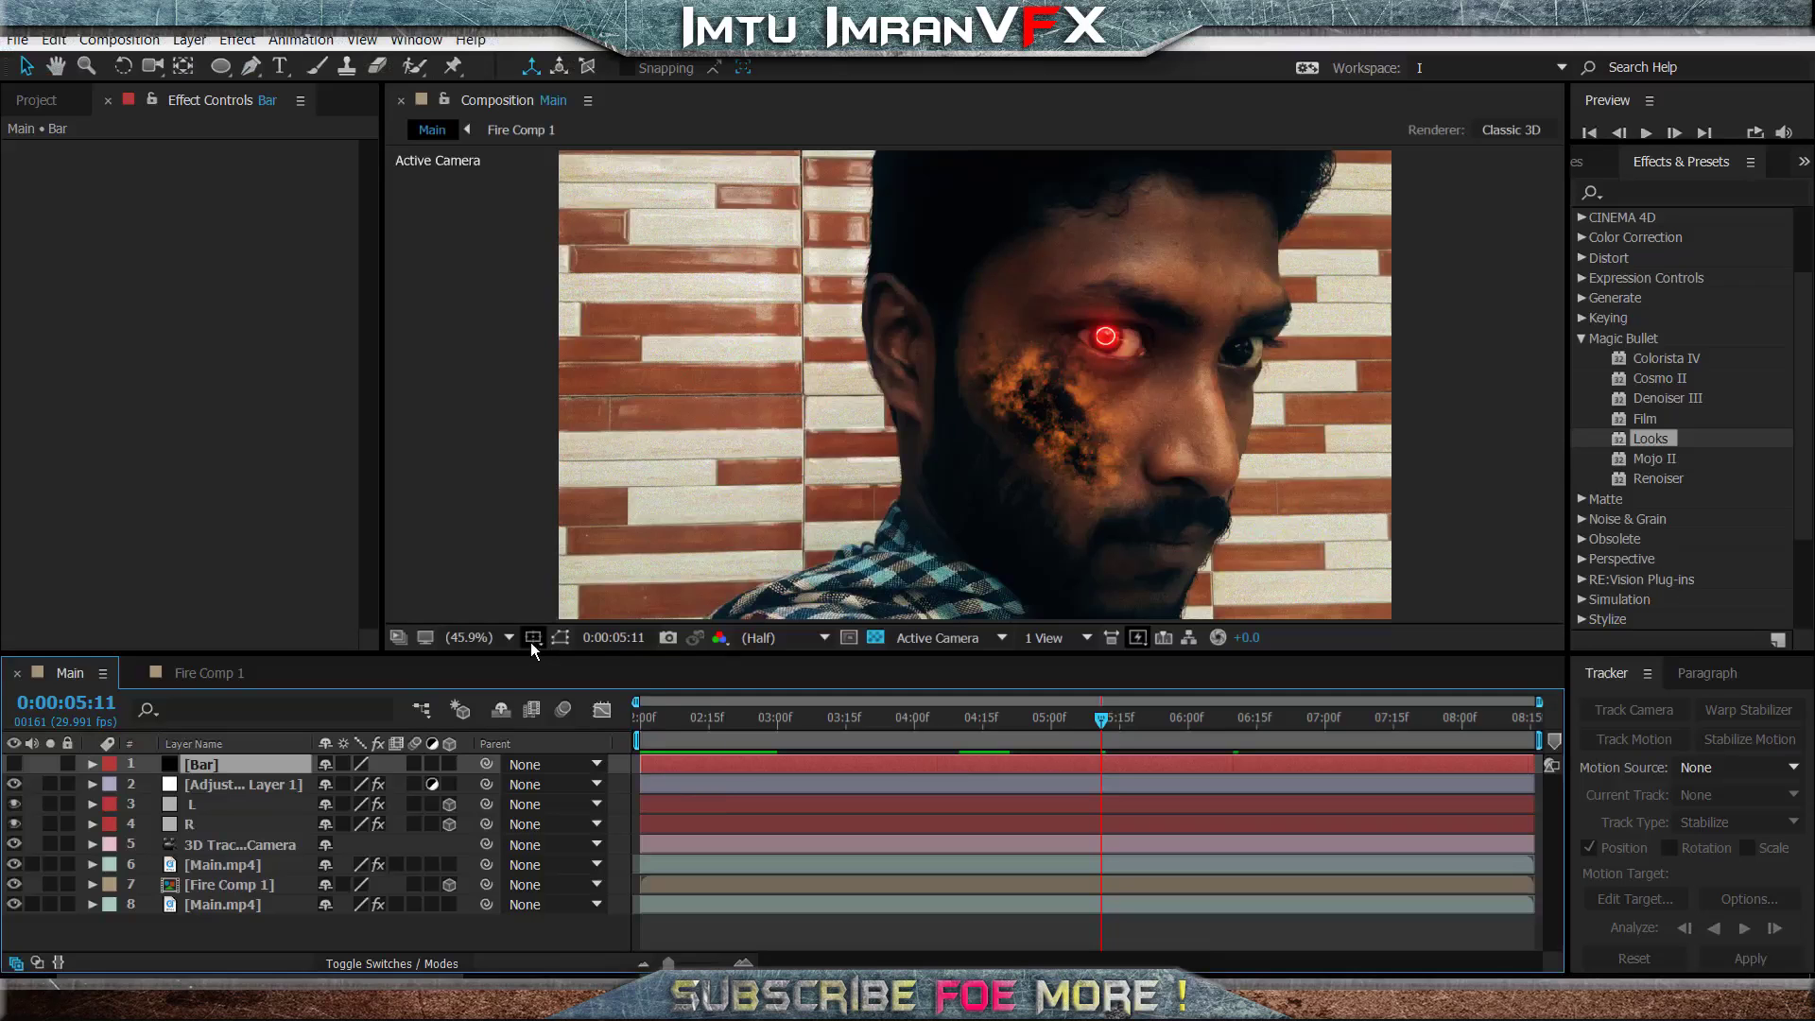
- Show the title/action safe guides and, with Bar hidden, draw a full-width rectangular mask on it between the upper and lower title-safe lines
left_click(531, 637)
left_click(605, 652)
left_click(220, 68)
key("q")
key("q")
key("q")
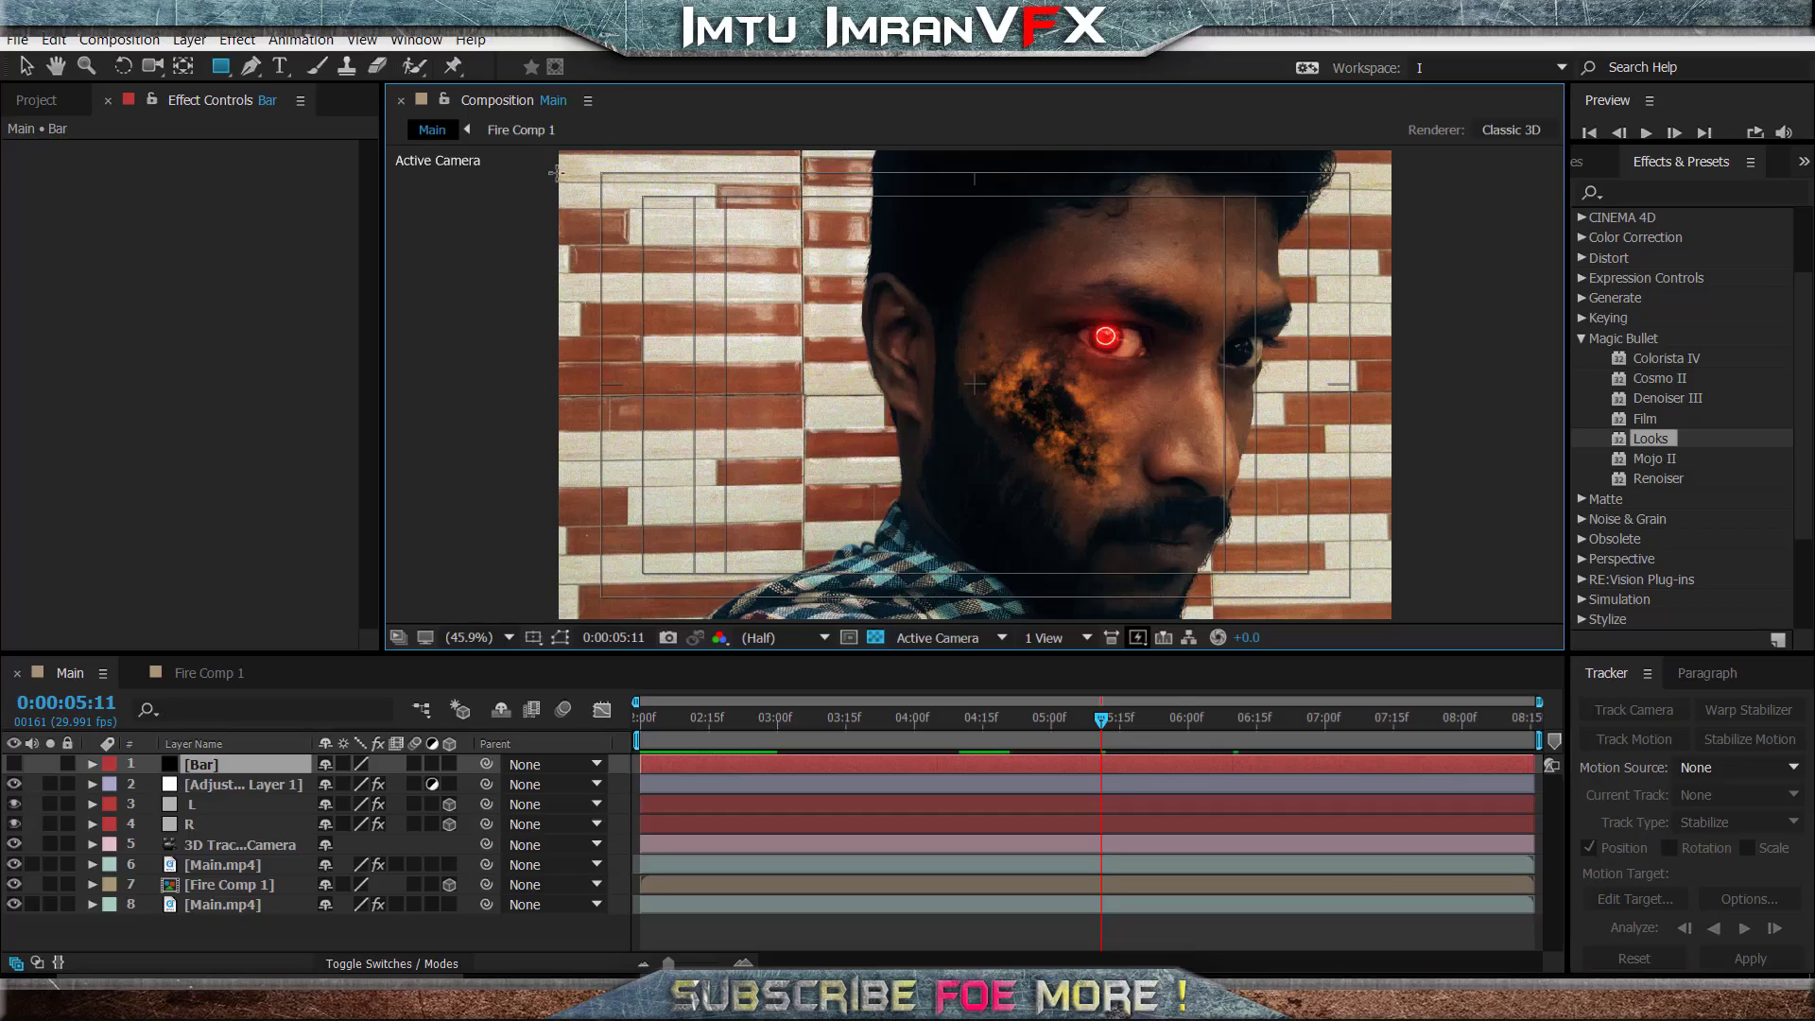
left_click_drag(556, 172, 585, 185)
key("ctrl+z")
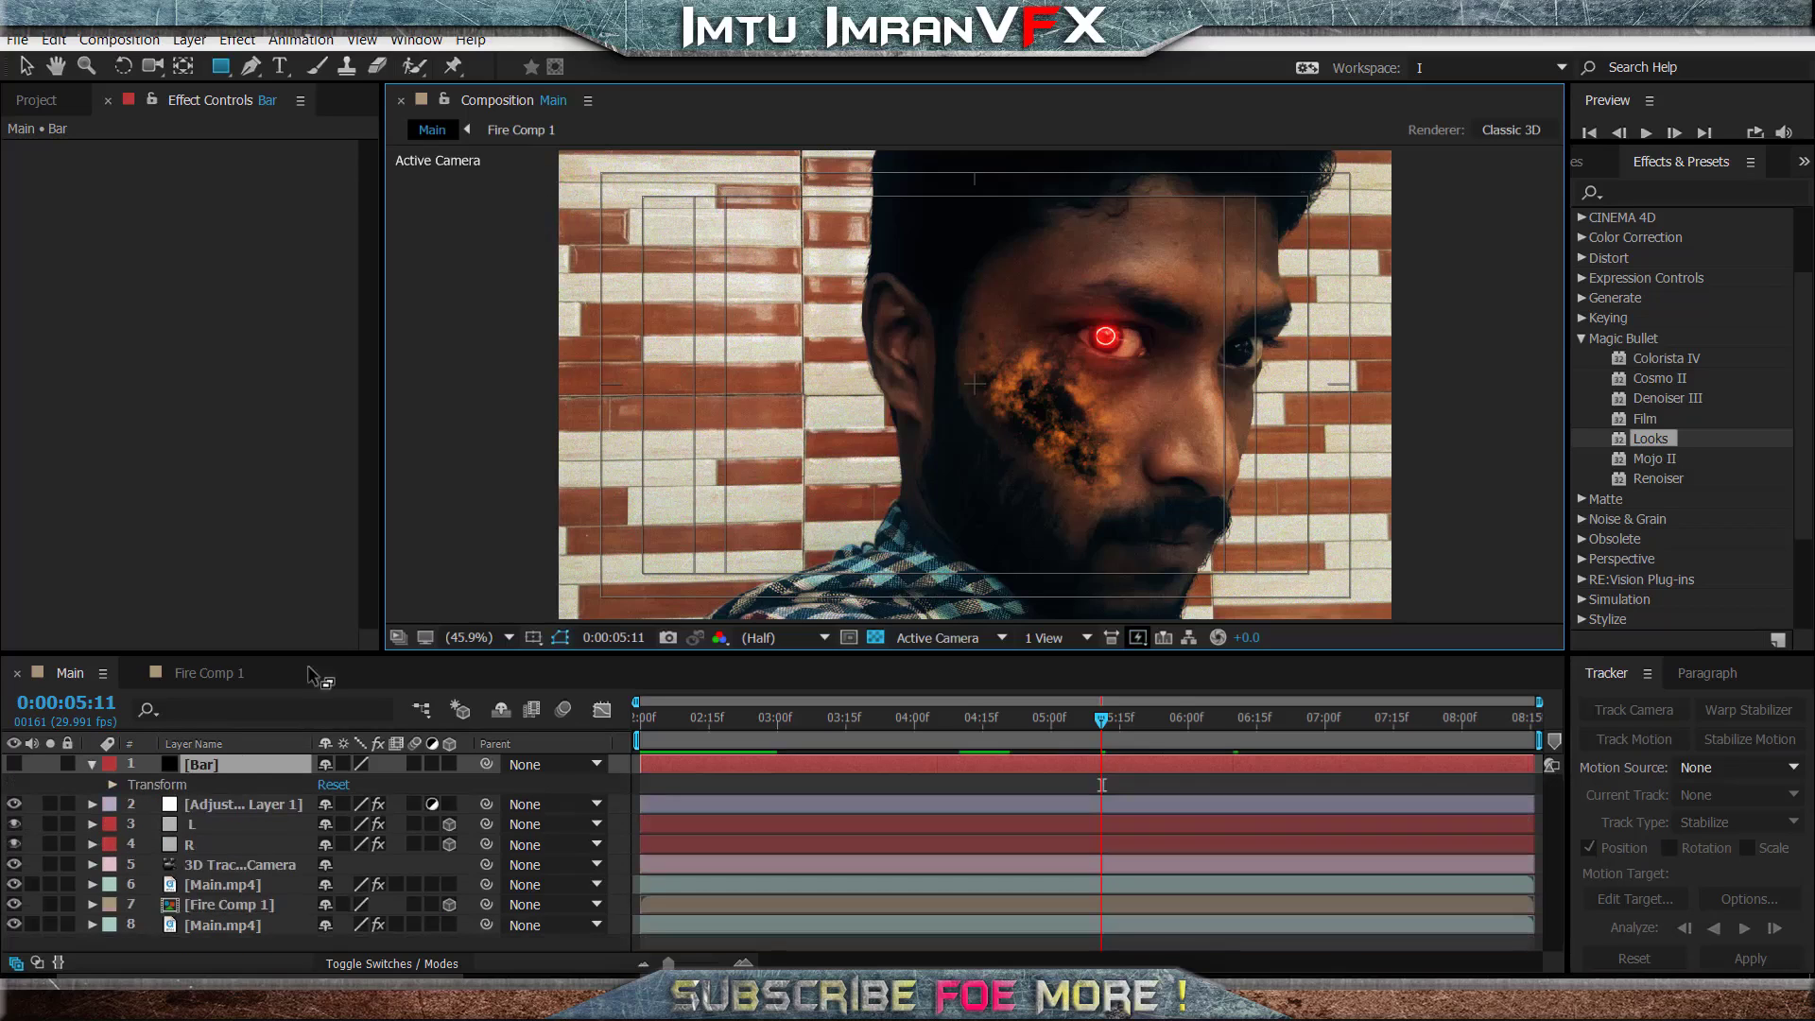
left_click(235, 769)
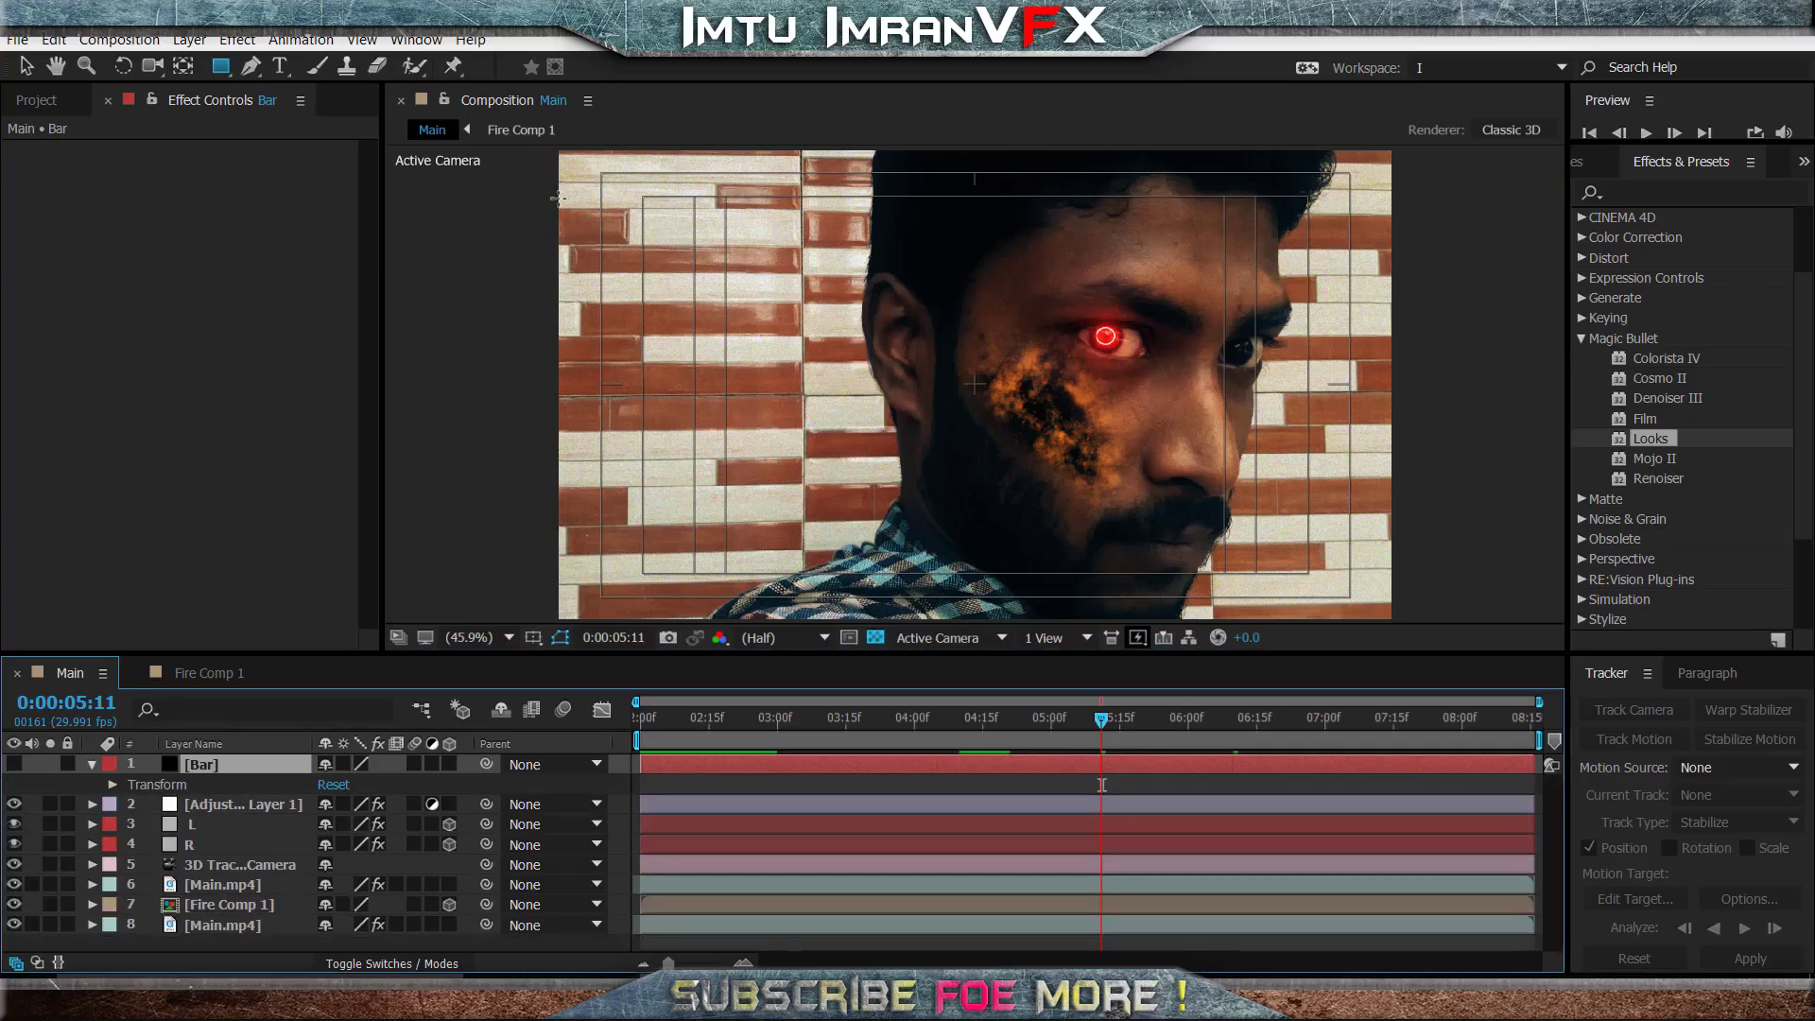
left_click_drag(669, 262, 1496, 575)
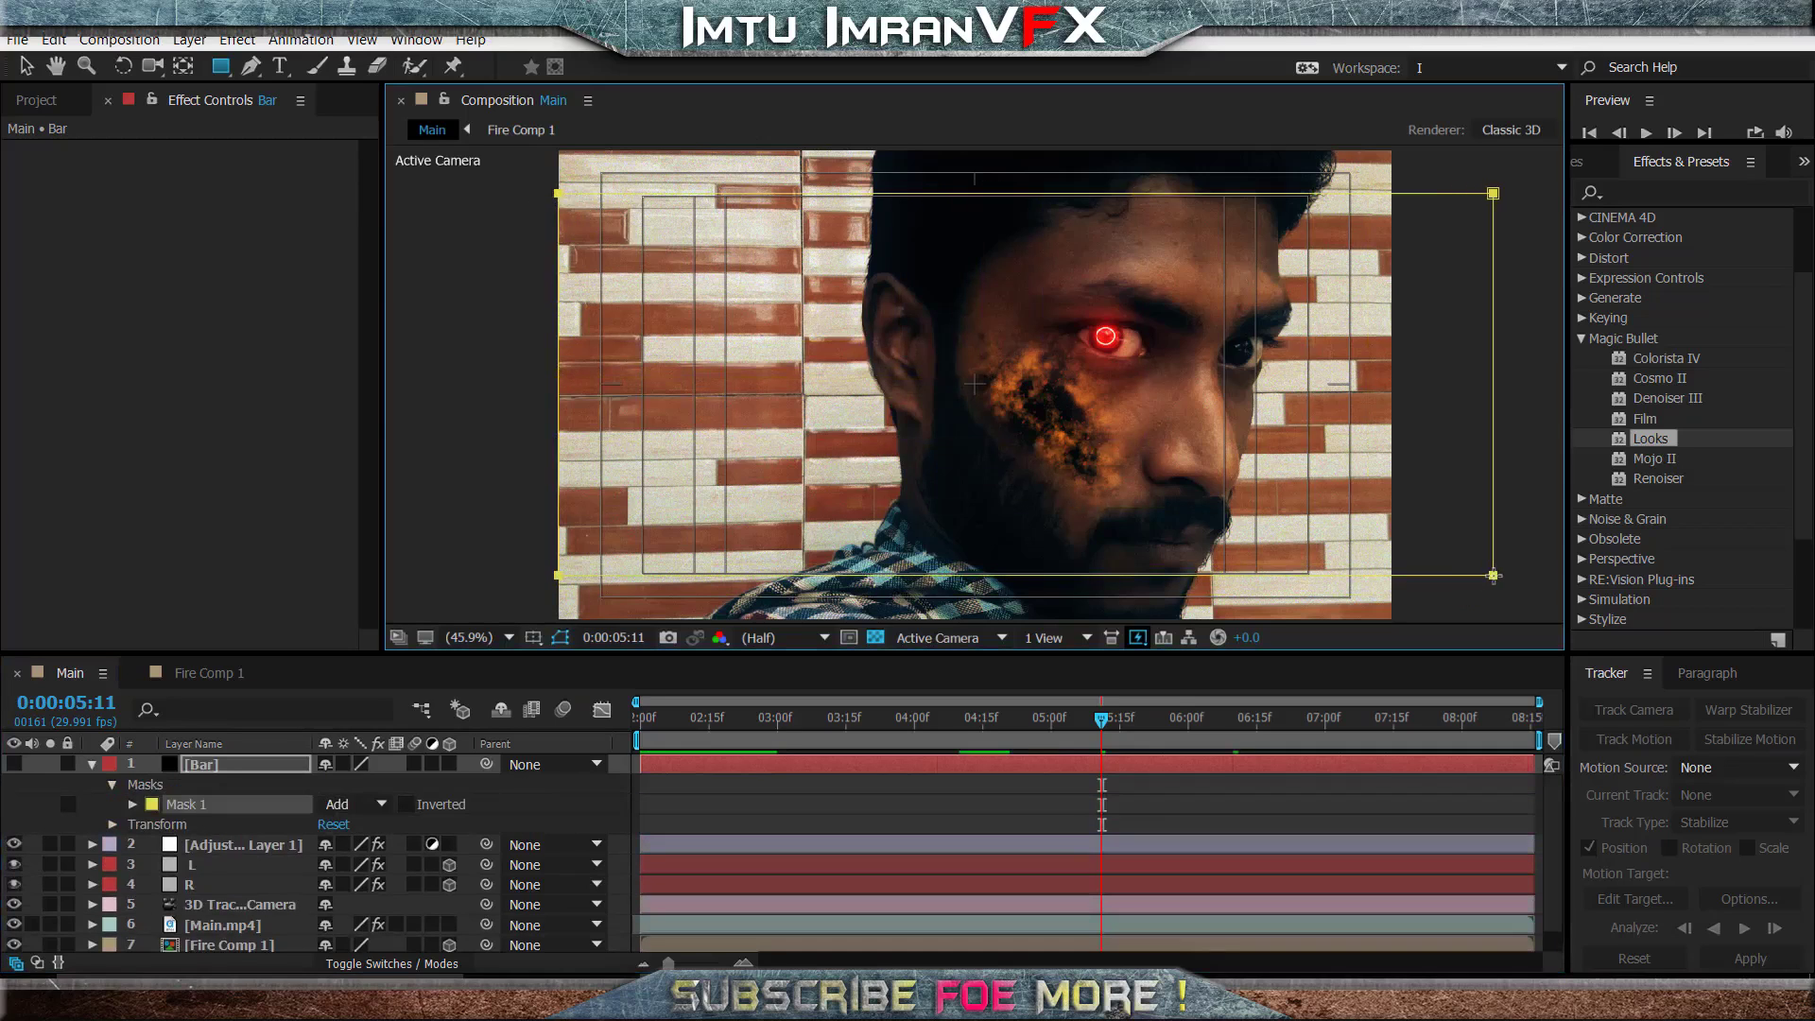
- Make the Bar layer visible and set its mask mode to Subtract to form letterbox bars
left_click(14, 763)
left_click(357, 804)
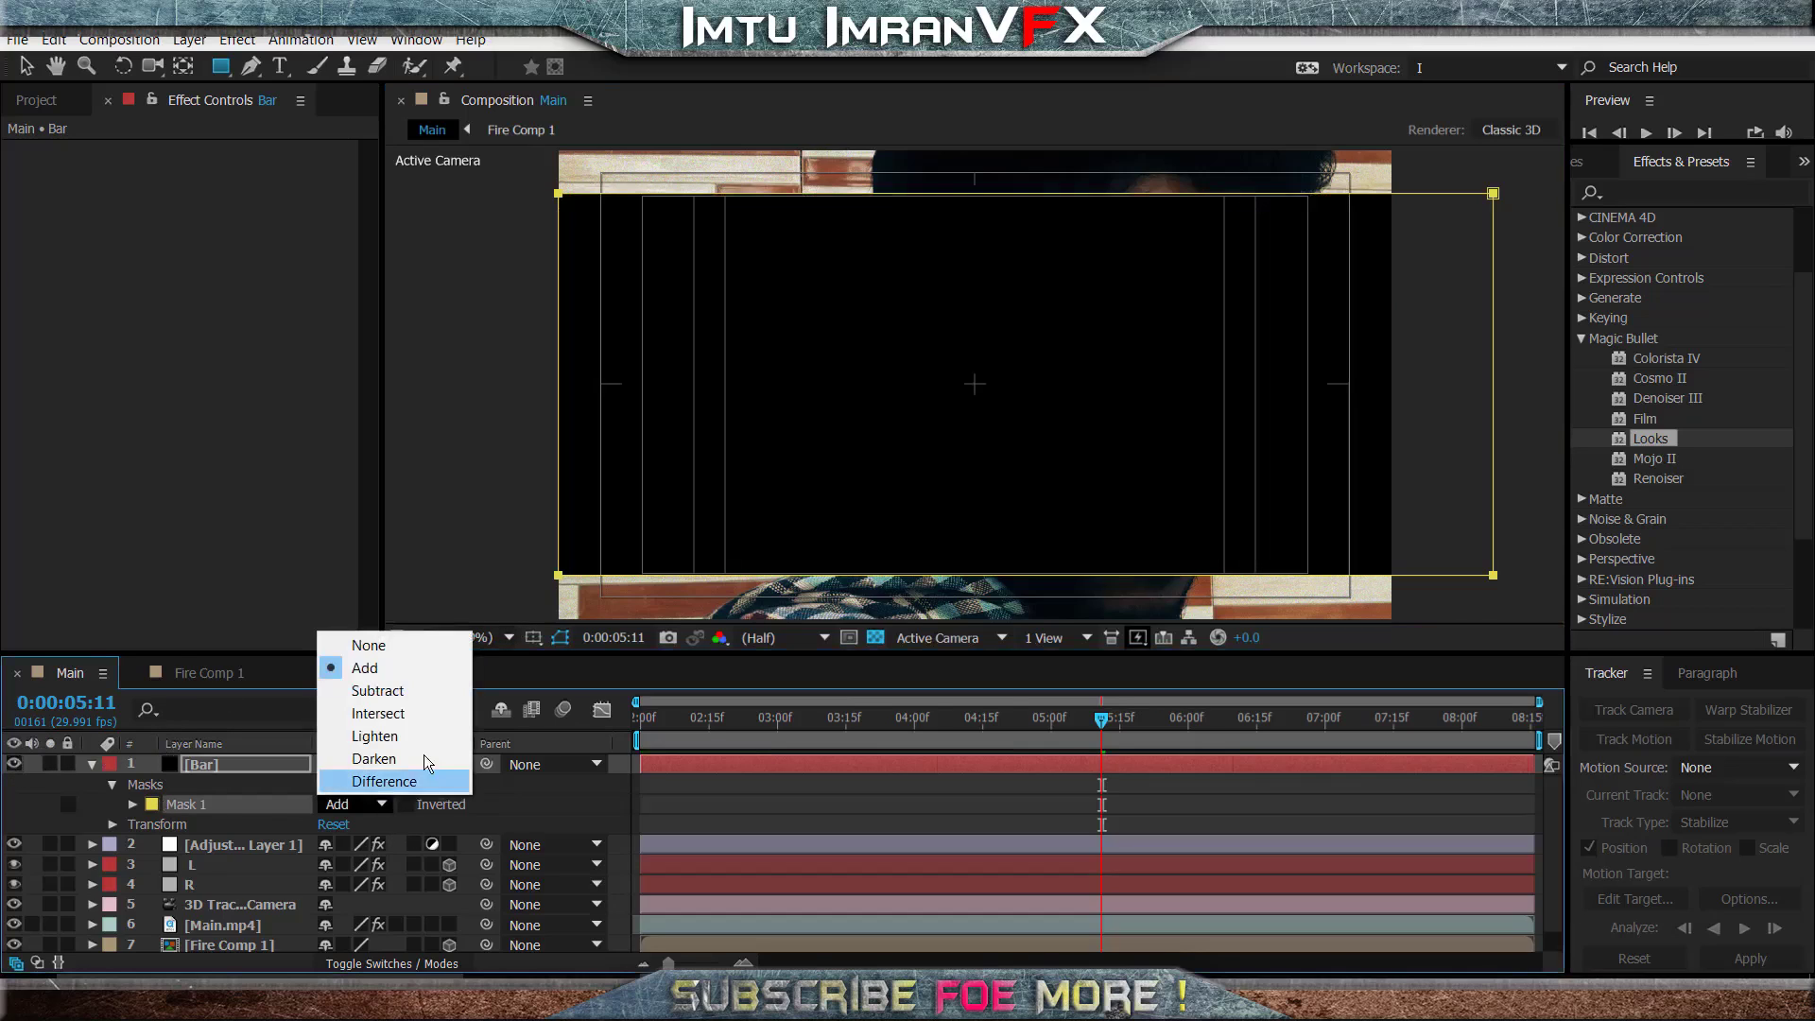
left_click(378, 690)
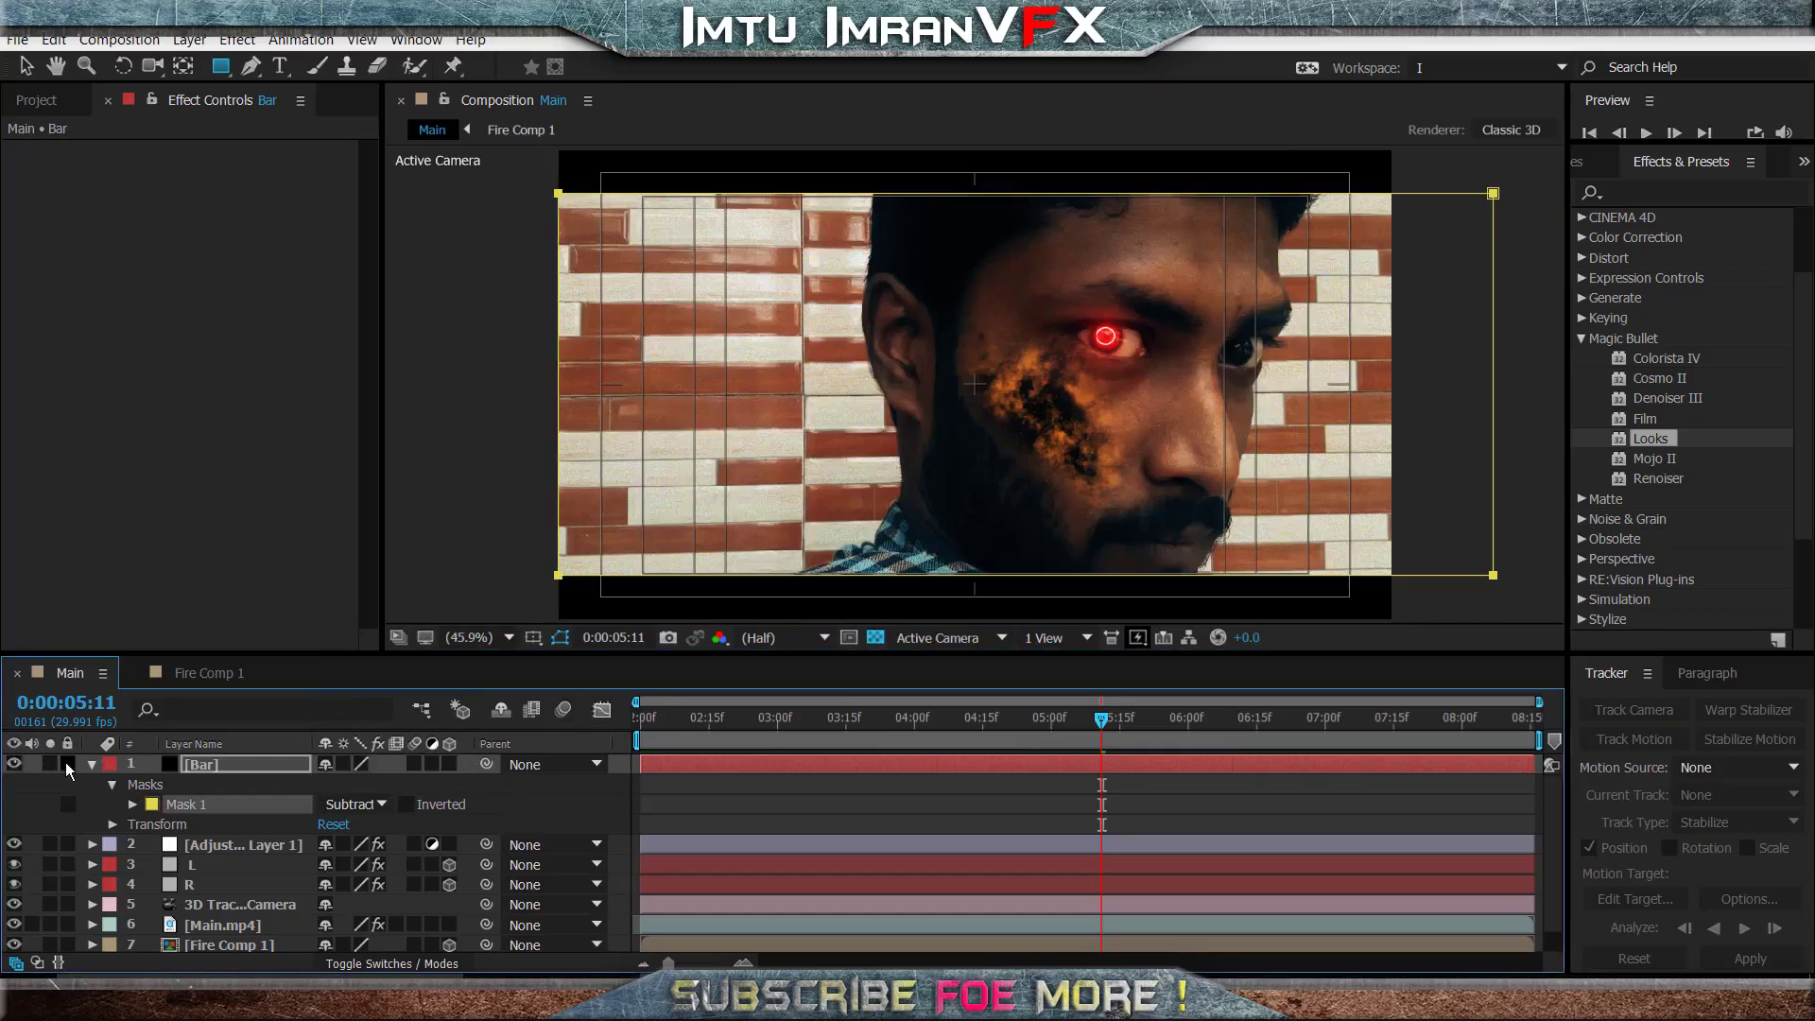
- Lock and collapse the Bar layer, and hide the title/action safe guides
left_click(67, 764)
left_click(92, 764)
left_click(535, 637)
left_click(601, 665)
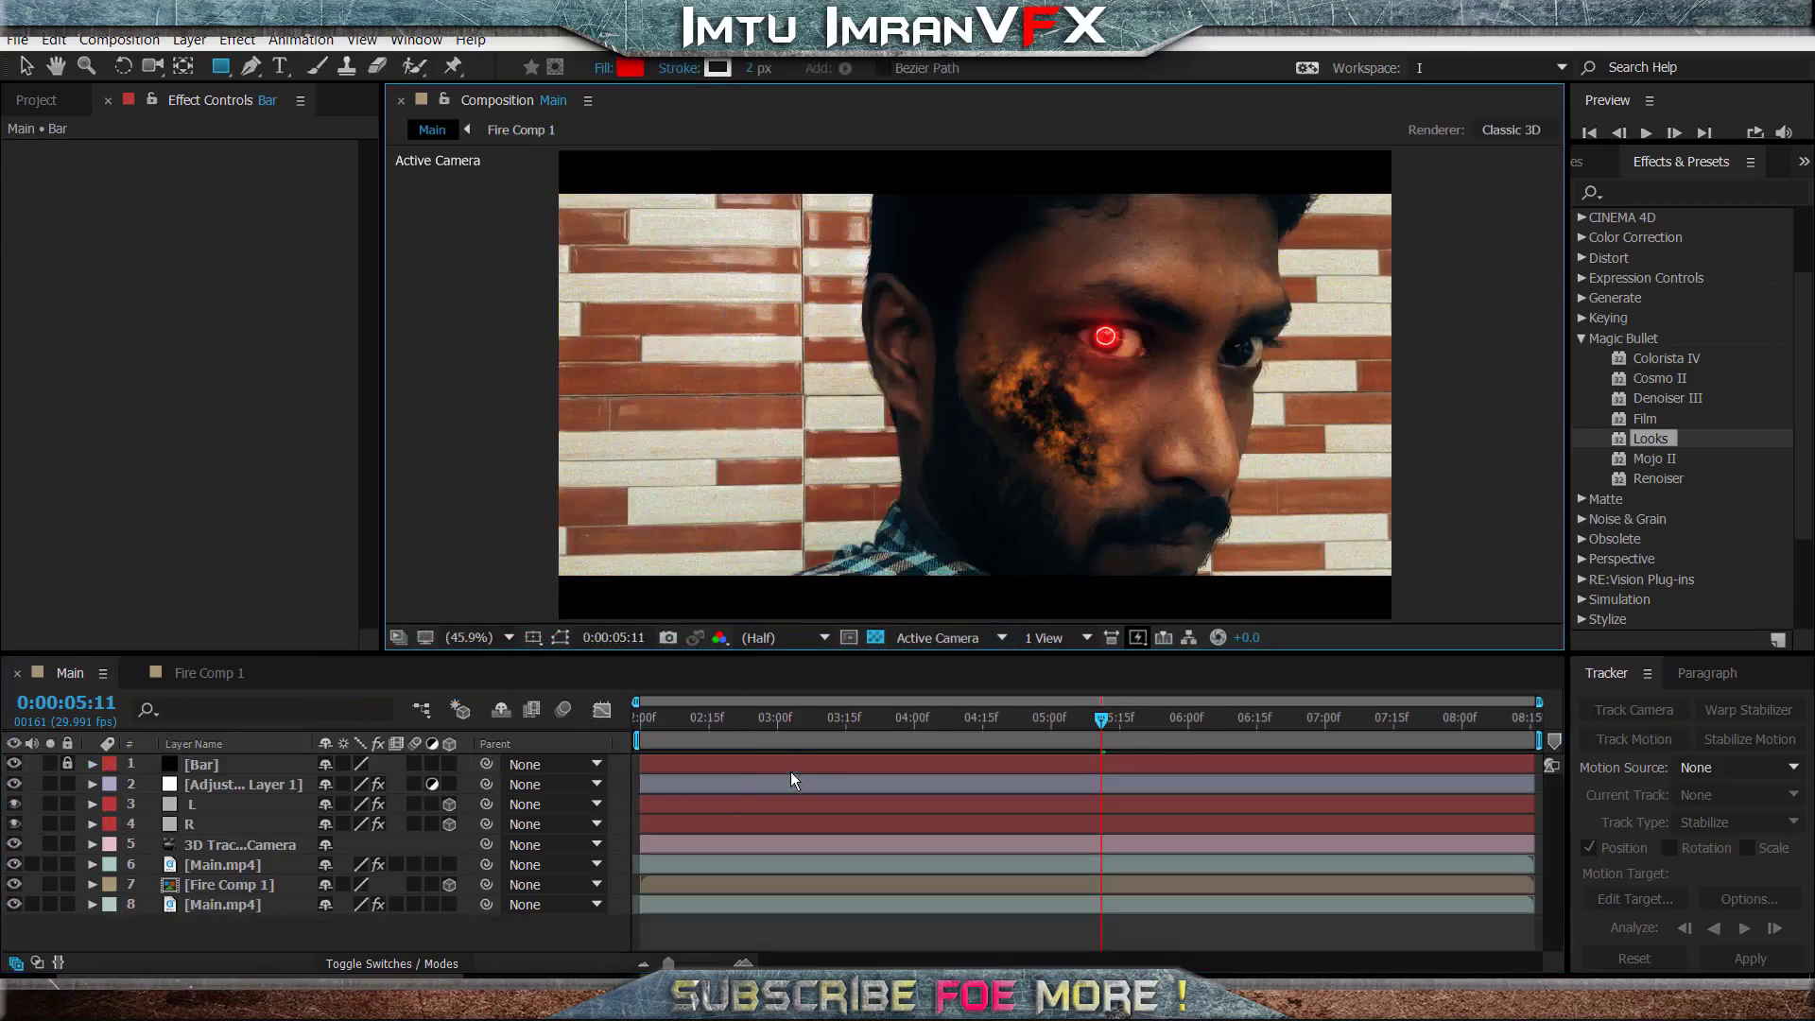
- Preview the letterboxed composite from 0:00:02:00 and check the frame at 0:00:07:02
key("space")
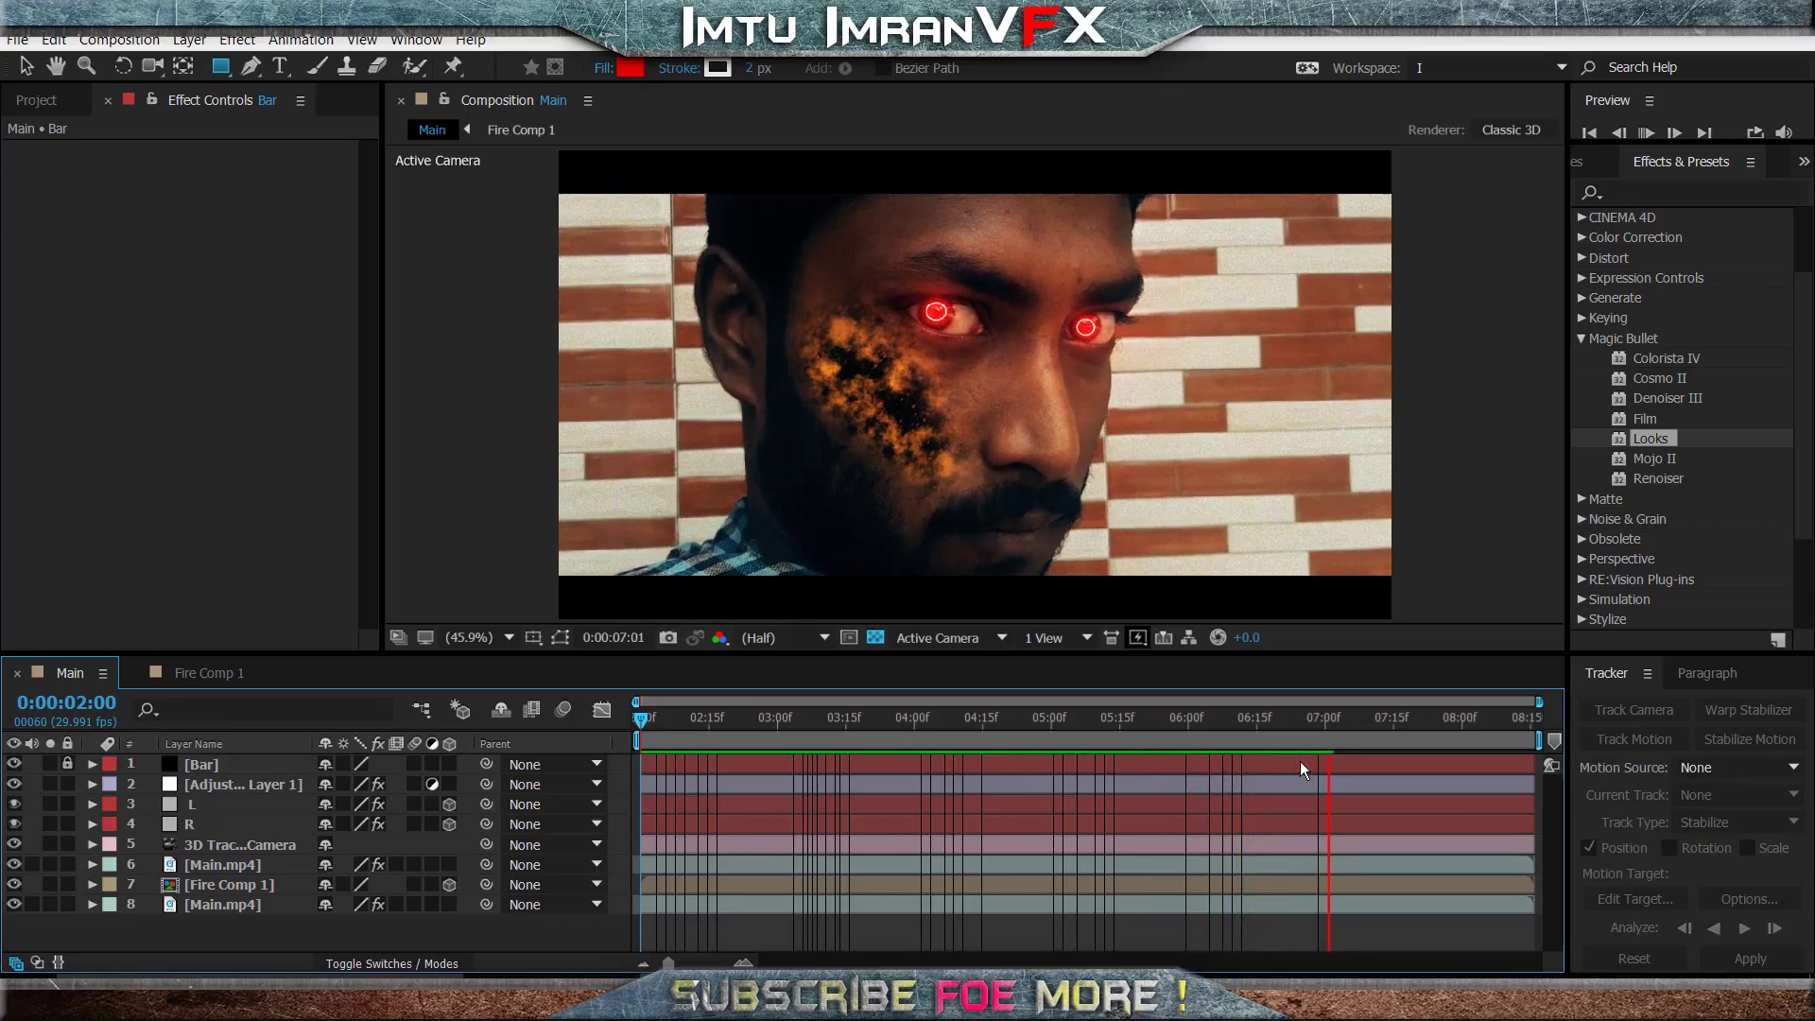
left_click(1333, 735)
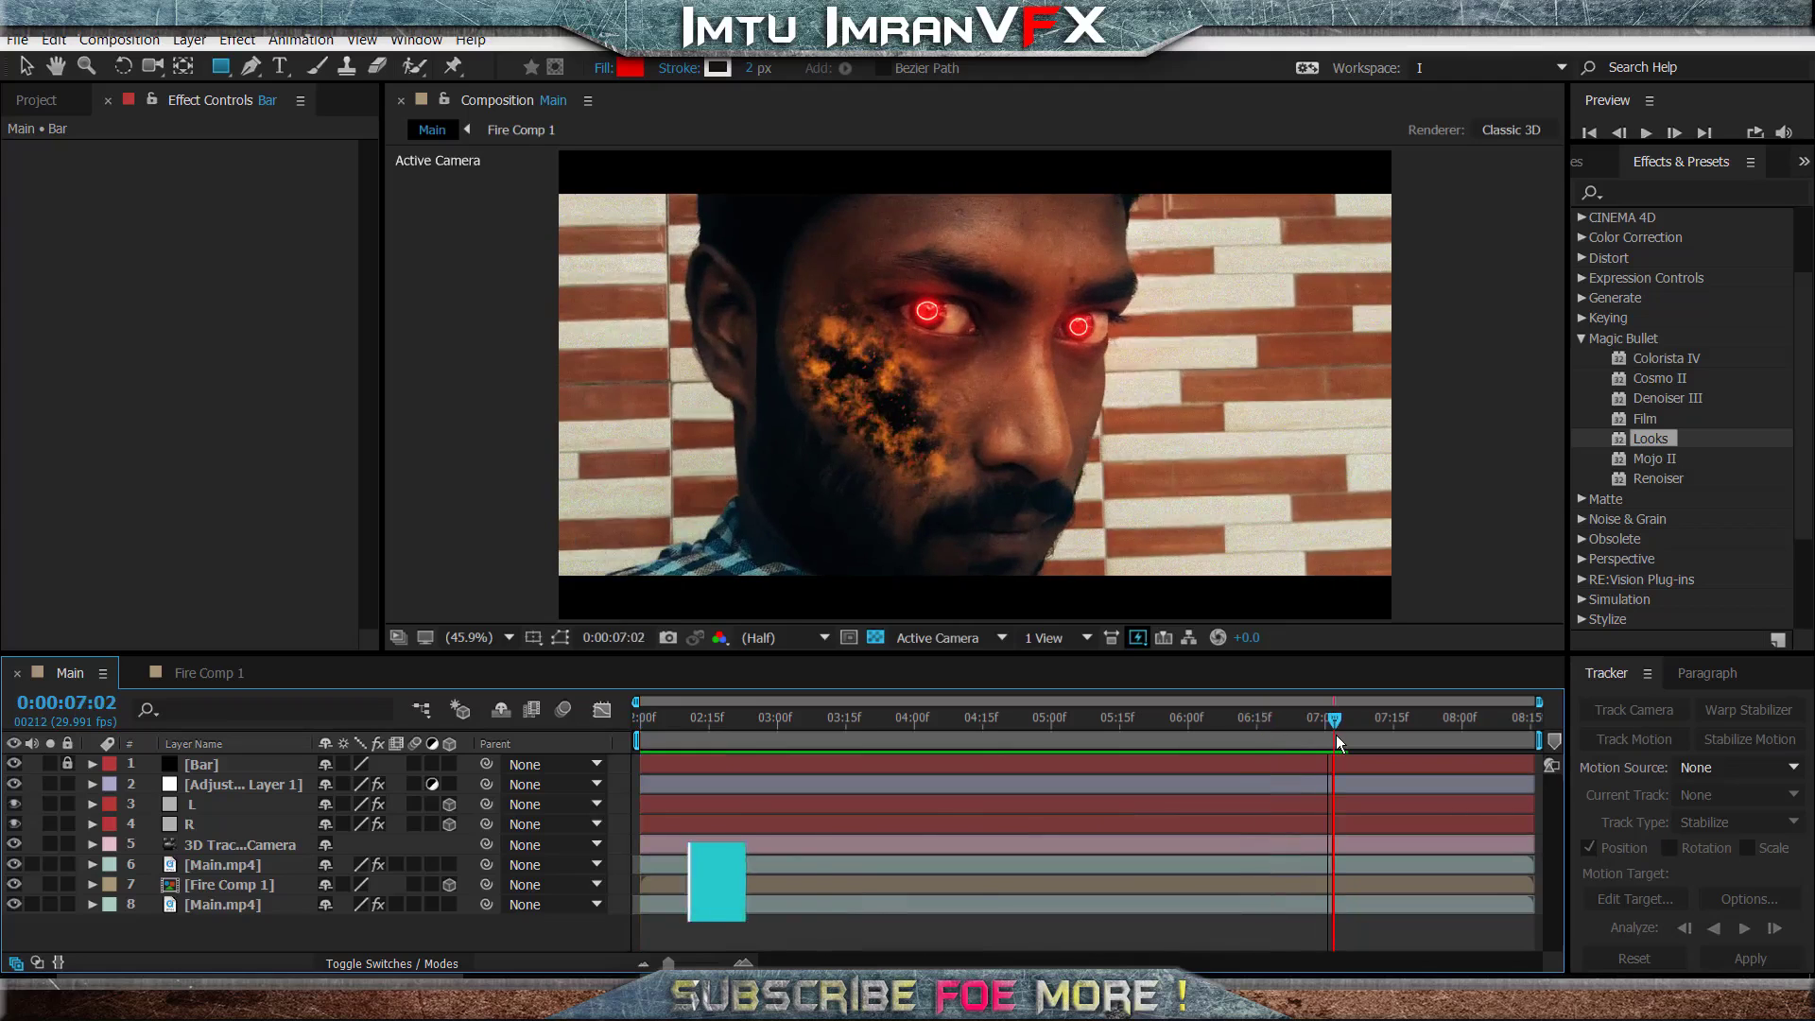